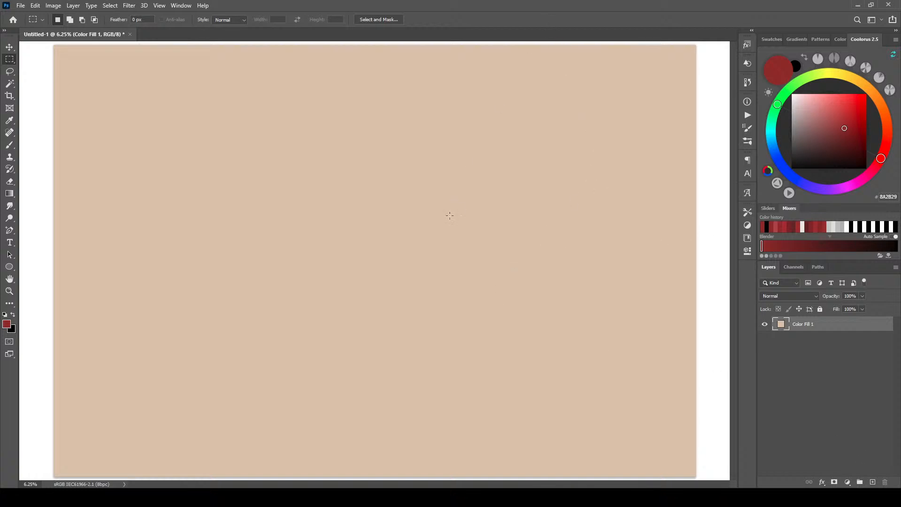
# - Switch the workspace to full-screen mode with the menu bar and zoom in until the tan canvas fills the view
pyautogui.press('f')
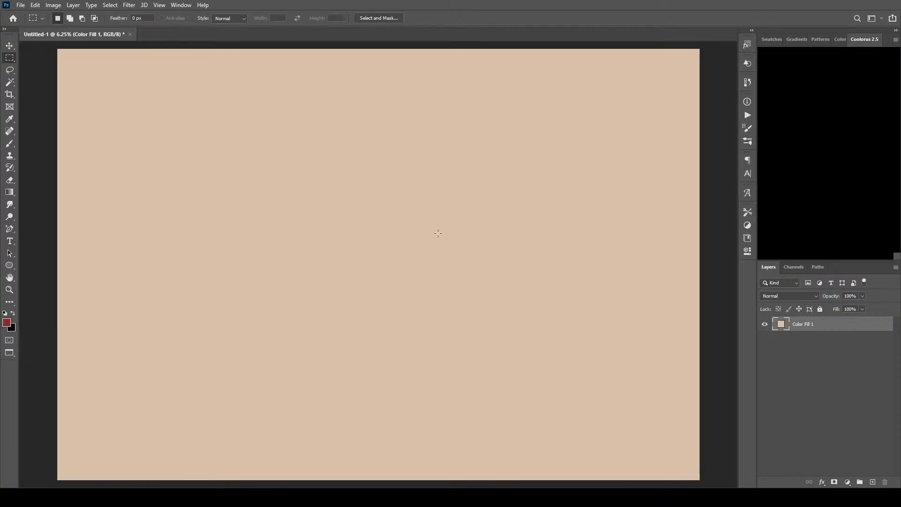
pyautogui.press('h')
pyautogui.moveTo(438, 238); pyautogui.dragTo(401, 235)
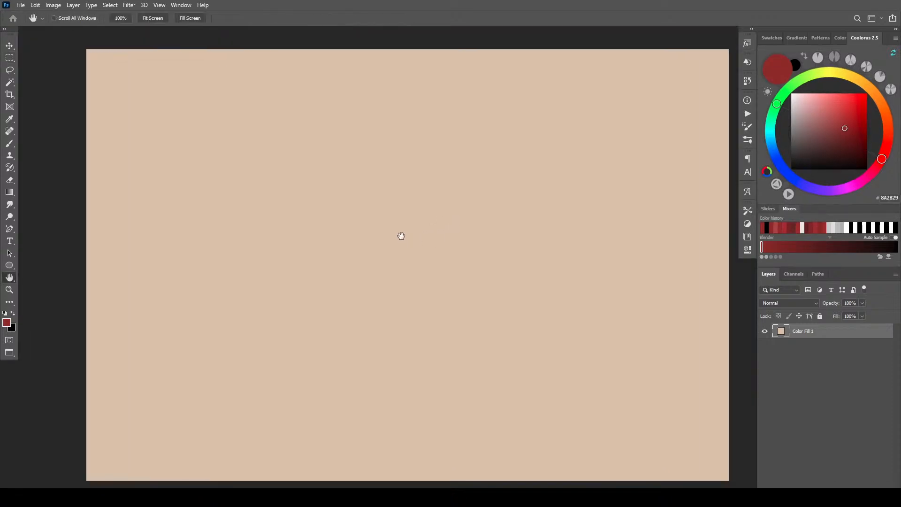
pyautogui.hotkey('ctrl', '+')
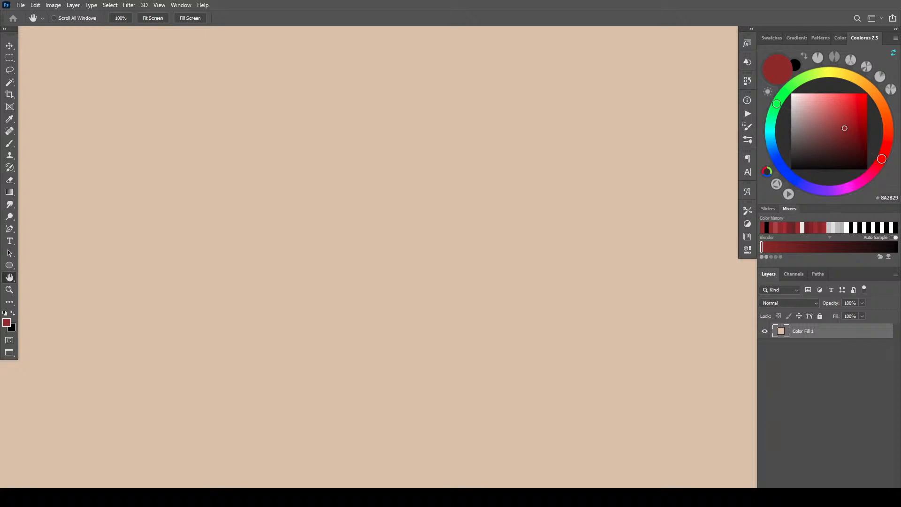
# - Add a blank layer above the colour fill and set the brush colour to orange #BE6527
pyautogui.hotkey('ctrl', 'shift', 'alt', 'n')
pyautogui.press('b')
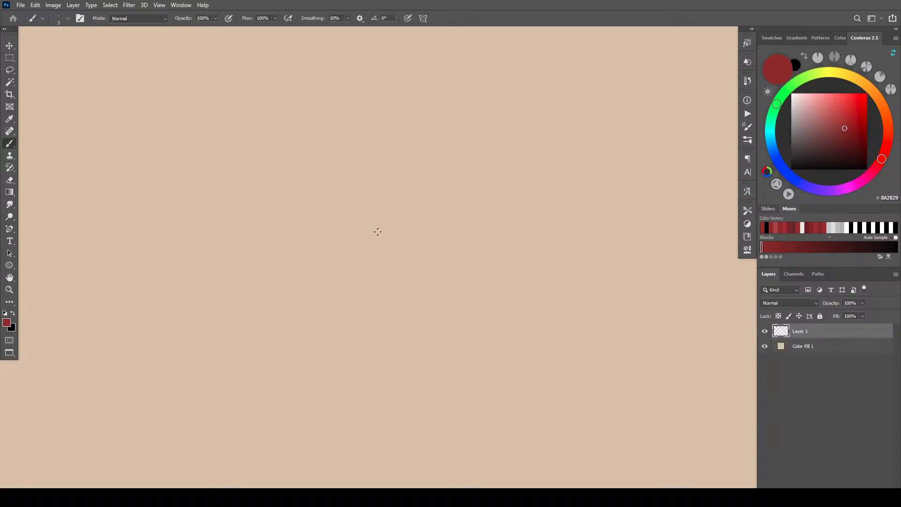
pyautogui.click(881, 112)
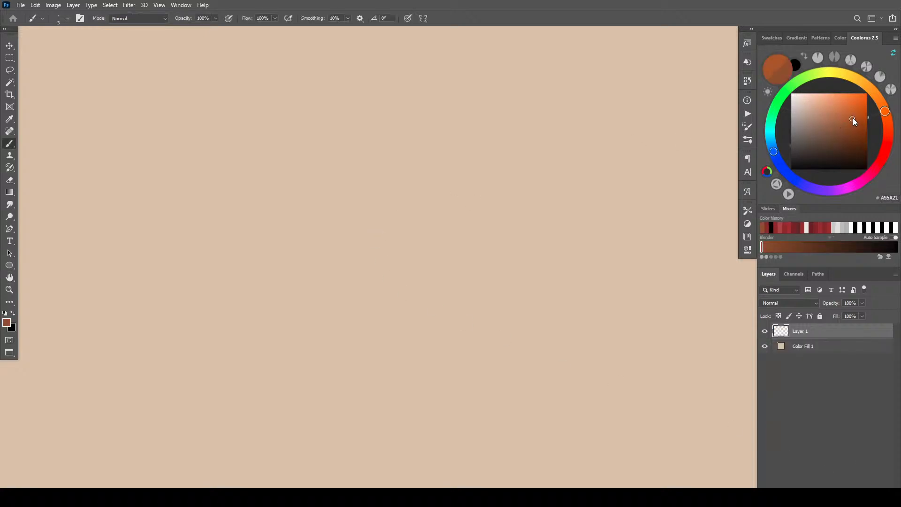
pyautogui.click(852, 113)
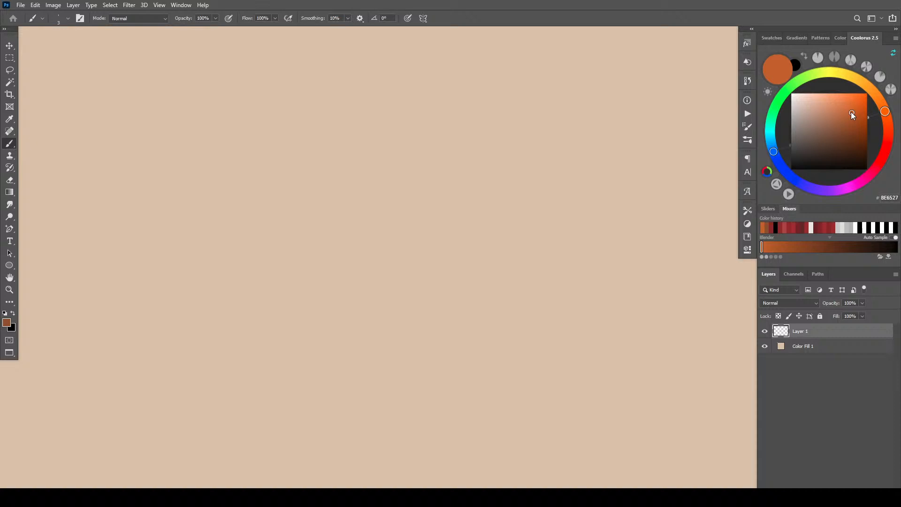
# - Choose the EE Natural Drag brush from the Eric Elwell - Painterly presets
pyautogui.rightClick(366, 229)
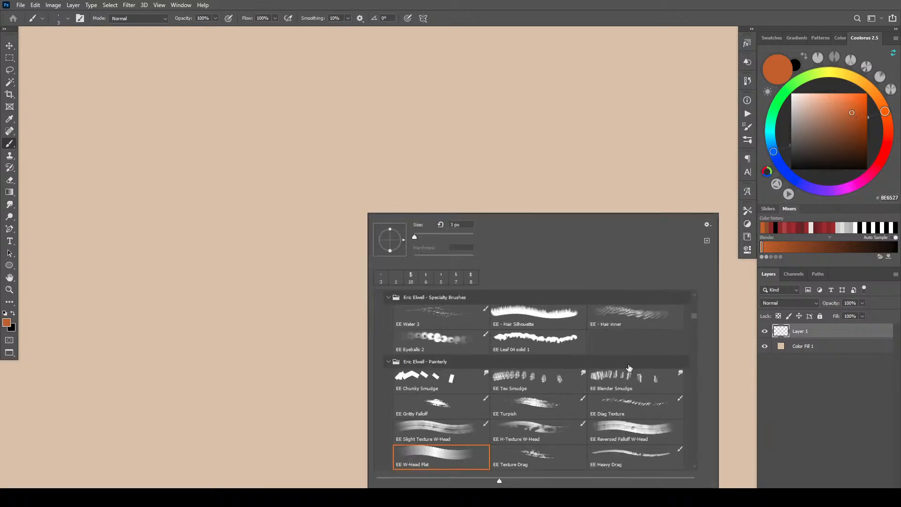
pyautogui.scroll(-10, 695, 321)
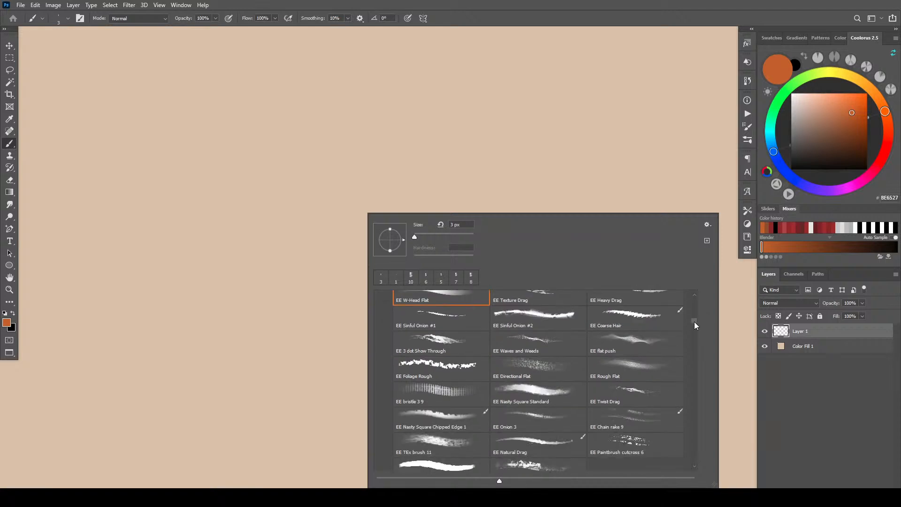
pyautogui.scroll(1, 693, 323)
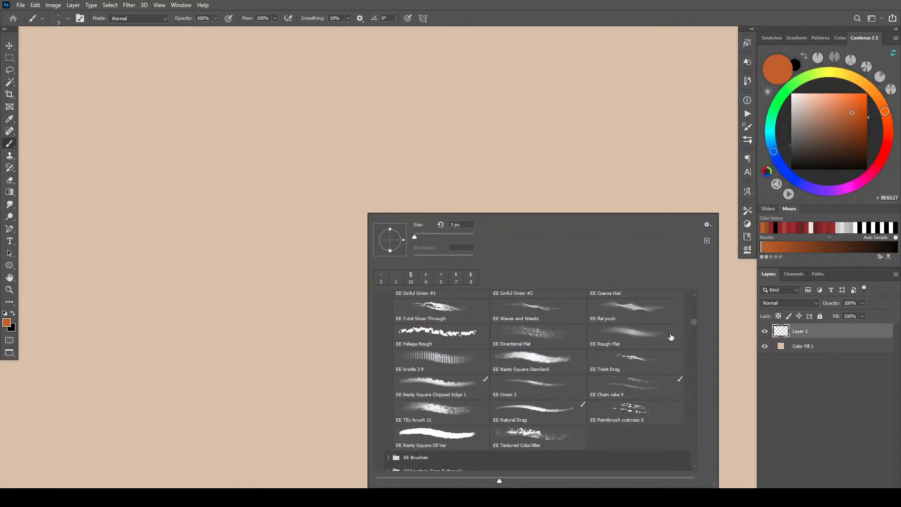
pyautogui.click(530, 414)
pyautogui.click(244, 258)
# - Enlarge the brush and paint two thick curved orange strokes across the upper middle of the canvas
pyautogui.press(']')
pyautogui.press(']')
pyautogui.press(']')
pyautogui.press(']')
pyautogui.press(']')
pyautogui.press(']')
pyautogui.press(']')
pyautogui.press(']')
pyautogui.moveTo(242, 296)
pyautogui.mouseDown()
pyautogui.moveTo(316, 165)
pyautogui.moveTo(407, 207)
pyautogui.mouseUp()
pyautogui.moveTo(303, 248)
pyautogui.mouseDown()
pyautogui.moveTo(386, 242)
pyautogui.moveTo(423, 147)
pyautogui.moveTo(409, 132)
pyautogui.mouseUp()
# - Shrink the brush and draw thin orange curves above and around the thick arched stroke
pyautogui.press('[')
pyautogui.press('[')
pyautogui.press('[')
pyautogui.press('[')
pyautogui.press('[')
pyautogui.press('[')
pyautogui.press('[')
pyautogui.press('[')
pyautogui.press('[')
pyautogui.press('[')
pyautogui.press('[')
pyautogui.press('[')
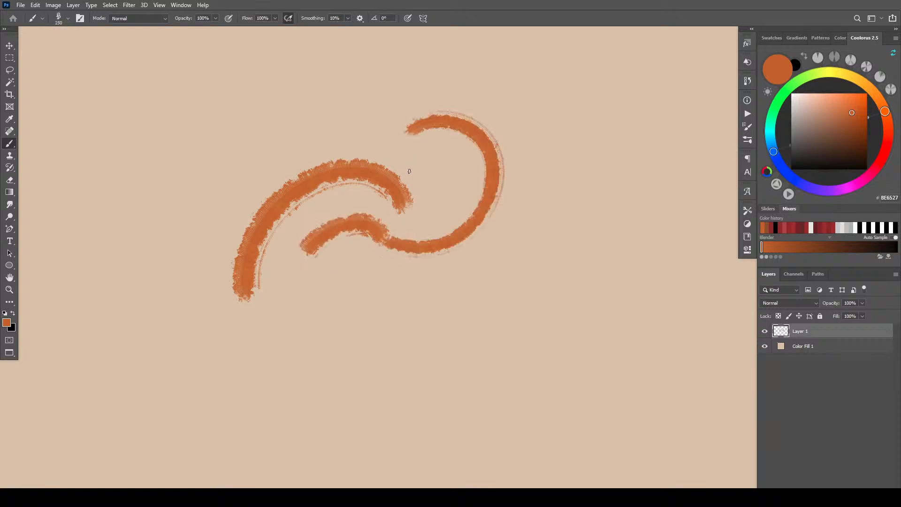
pyautogui.moveTo(413, 167); pyautogui.dragTo(342, 101)
pyautogui.moveTo(275, 168)
pyautogui.mouseDown()
pyautogui.moveTo(202, 158)
pyautogui.moveTo(345, 115)
pyautogui.mouseUp()
# - Enlarge the brush strongly and paint a broad solid orange band above the thick arched stroke
pyautogui.press(']')
pyautogui.press(']')
pyautogui.press(']')
pyautogui.press(']')
pyautogui.press(']')
pyautogui.press(']')
pyautogui.press(']')
pyautogui.press(']')
pyautogui.press(']')
pyautogui.press(']')
pyautogui.press(']')
pyautogui.press(']')
pyautogui.press(']')
pyautogui.press(']')
pyautogui.press(']')
pyautogui.press(']')
pyautogui.press(']')
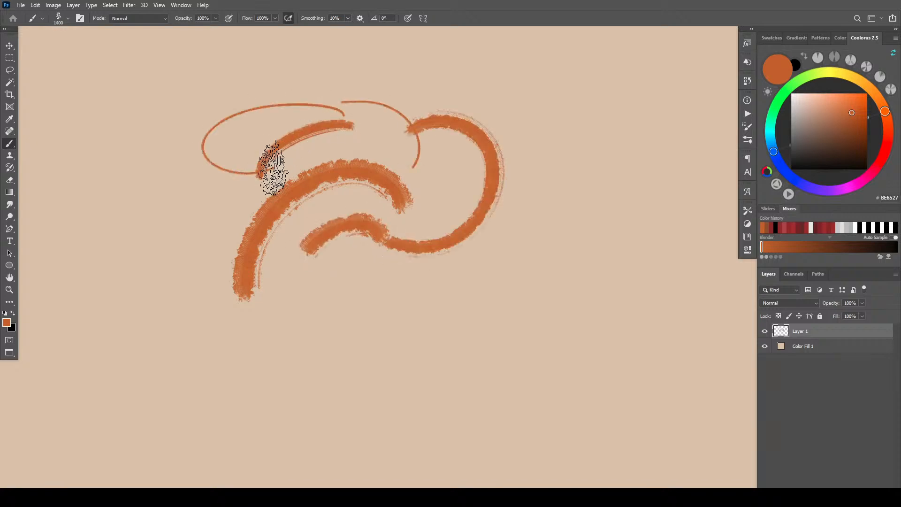
pyautogui.moveTo(267, 171)
pyautogui.mouseDown()
pyautogui.moveTo(406, 137)
pyautogui.moveTo(335, 126)
pyautogui.moveTo(272, 141)
pyautogui.mouseUp()
# - Reduce the brush size and paint a long straight diagonal orange stroke across the existing arches
pyautogui.press('[')
pyautogui.press('[')
pyautogui.press('[')
pyautogui.press('[')
pyautogui.press('[')
pyautogui.press('[')
pyautogui.press('[')
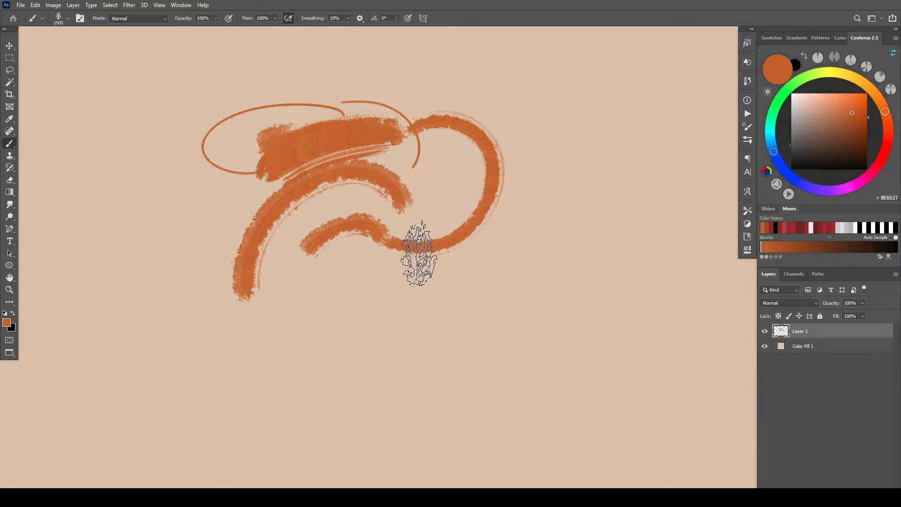
pyautogui.moveTo(345, 212); pyautogui.dragTo(164, 151)
# - Paint a dense orange patch and a tall looping oval at the diagonal stroke's right end
pyautogui.press('[')
pyautogui.press('[')
pyautogui.press('[')
pyautogui.press('[')
pyautogui.moveTo(463, 240)
pyautogui.mouseDown()
pyautogui.moveTo(446, 225)
pyautogui.moveTo(465, 241)
pyautogui.moveTo(512, 237)
pyautogui.mouseUp()
pyautogui.press(']')
pyautogui.moveTo(463, 160)
pyautogui.mouseDown()
pyautogui.moveTo(487, 235)
pyautogui.moveTo(461, 197)
pyautogui.moveTo(490, 212)
pyautogui.moveTo(491, 252)
pyautogui.moveTo(492, 107)
pyautogui.moveTo(534, 177)
pyautogui.moveTo(545, 270)
pyautogui.mouseUp()
# - Shrink the brush to 125 px and add a small dot inside the tall loop and thin squiggles beside it
pyautogui.press('[')
pyautogui.press('[')
pyautogui.press('[')
pyautogui.press('[')
pyautogui.press('[')
pyautogui.press('[')
pyautogui.press('[')
pyautogui.press('[')
pyautogui.moveTo(507, 186); pyautogui.dragTo(508, 202)
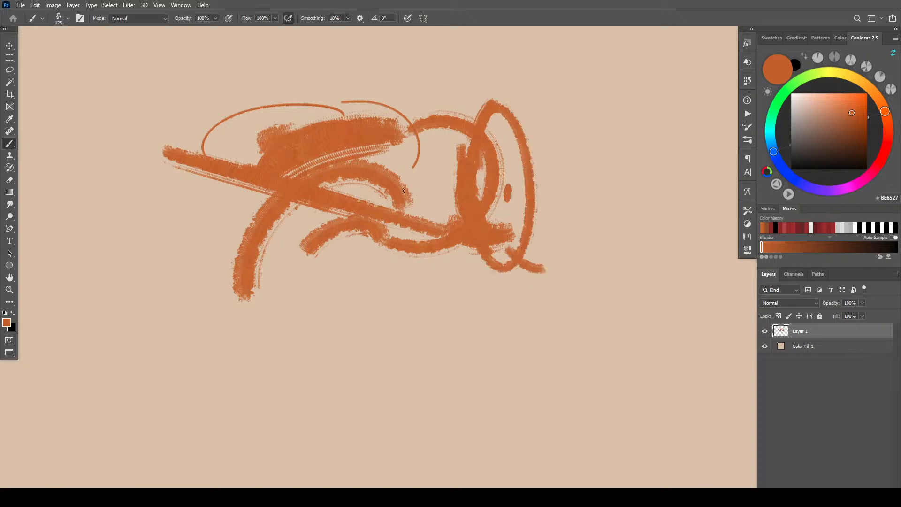
pyautogui.moveTo(445, 181)
pyautogui.mouseDown()
pyautogui.moveTo(360, 176)
pyautogui.moveTo(417, 181)
pyautogui.mouseUp()
# - Enlarge the brush, add rough horizontal marks left of the arch, and thicken the long diagonal with another stroke
pyautogui.press(']')
pyautogui.press(']')
pyautogui.press(']')
pyautogui.press(']')
pyautogui.press(']')
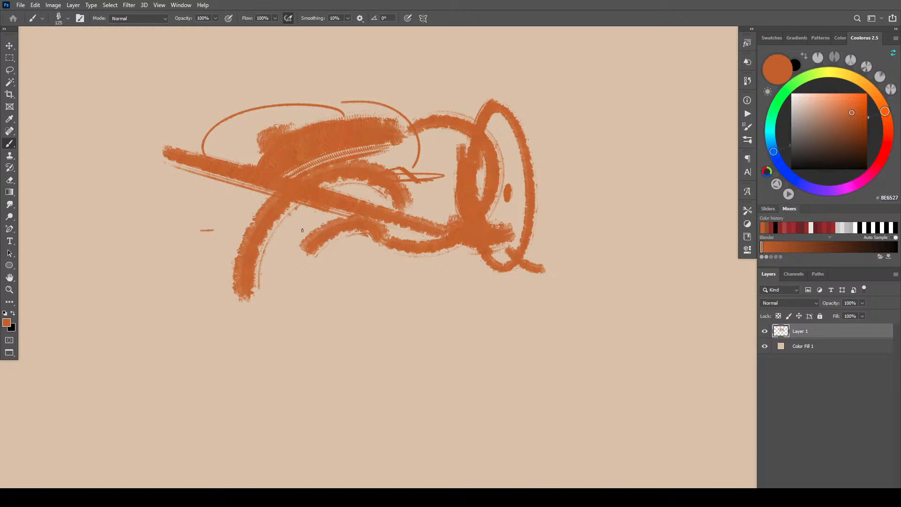
pyautogui.moveTo(322, 232)
pyautogui.mouseDown()
pyautogui.moveTo(187, 219)
pyautogui.moveTo(197, 221)
pyautogui.moveTo(227, 208)
pyautogui.moveTo(143, 200)
pyautogui.moveTo(217, 199)
pyautogui.mouseUp()
pyautogui.press(']')
pyautogui.moveTo(151, 131)
pyautogui.mouseDown()
pyautogui.moveTo(212, 161)
pyautogui.moveTo(196, 154)
pyautogui.moveTo(404, 207)
pyautogui.mouseUp()
# - Paint a long horizontal orange stroke under the diagonal, extending through the base of the tall loop
pyautogui.press('[')
pyautogui.press('[')
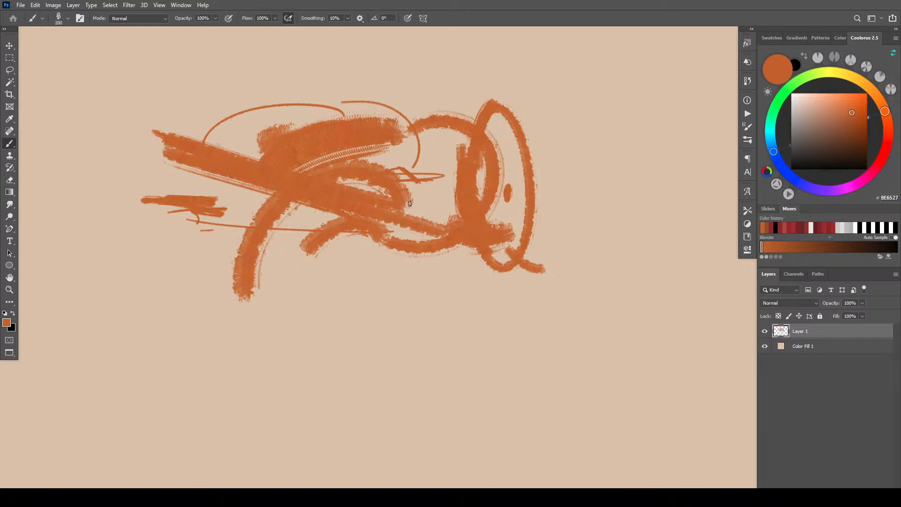
pyautogui.press('[')
pyautogui.moveTo(202, 222)
pyautogui.mouseDown()
pyautogui.moveTo(450, 222)
pyautogui.moveTo(306, 228)
pyautogui.moveTo(493, 215)
pyautogui.mouseUp()
pyautogui.press(']')
pyautogui.press(']')
pyautogui.press(']')
pyautogui.press(']')
pyautogui.moveTo(554, 227); pyautogui.dragTo(498, 230)
pyautogui.press('[')
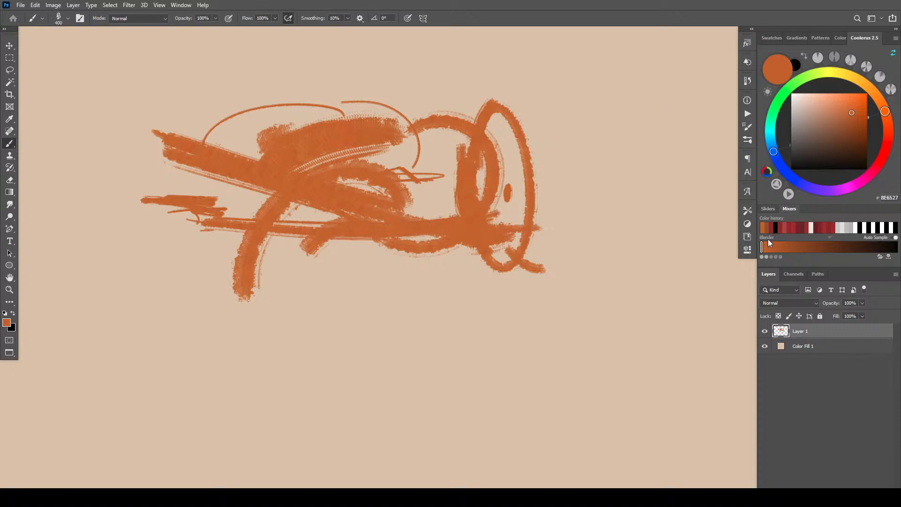
# - Set the brush colour to pale beige #C6B2A4 and paint a thin stroke below the broad orange band
pyautogui.click(804, 110)
pyautogui.press('[')
pyautogui.press('[')
pyautogui.press('[')
pyautogui.press('[')
pyautogui.press('[')
pyautogui.press('[')
pyautogui.press('[')
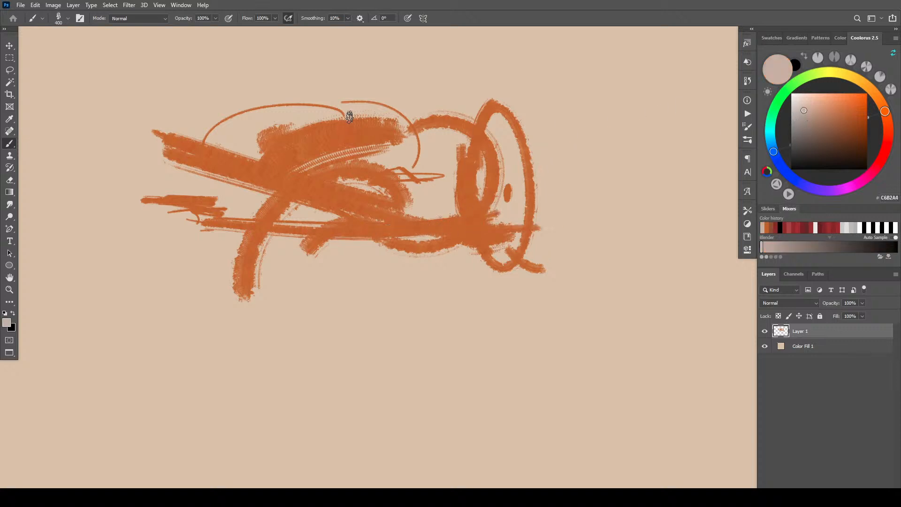
pyautogui.moveTo(319, 173); pyautogui.dragTo(430, 157)
pyautogui.moveTo(337, 169); pyautogui.dragTo(427, 151)
# - Adjust the brush size and extend the pale stroke to the tall loop, sweeping up over its top edge
pyautogui.press('[')
pyautogui.press('[')
pyautogui.press('[')
pyautogui.press('[')
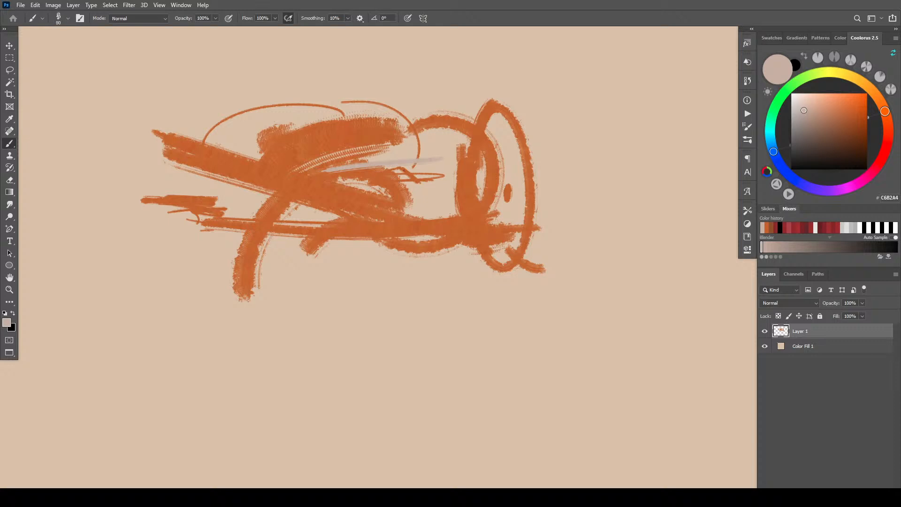
pyautogui.press(']')
pyautogui.press(']')
pyautogui.press(']')
pyautogui.moveTo(420, 172)
pyautogui.mouseDown()
pyautogui.moveTo(455, 165)
pyautogui.moveTo(496, 131)
pyautogui.moveTo(464, 123)
pyautogui.moveTo(438, 168)
pyautogui.moveTo(442, 147)
pyautogui.moveTo(435, 181)
pyautogui.moveTo(480, 104)
pyautogui.moveTo(500, 96)
pyautogui.moveTo(464, 156)
pyautogui.moveTo(511, 101)
pyautogui.moveTo(459, 162)
pyautogui.mouseUp()
pyautogui.press(']')
pyautogui.press(']')
pyautogui.press(']')
pyautogui.press('[')
pyautogui.press('[')
pyautogui.press('[')
pyautogui.press('[')
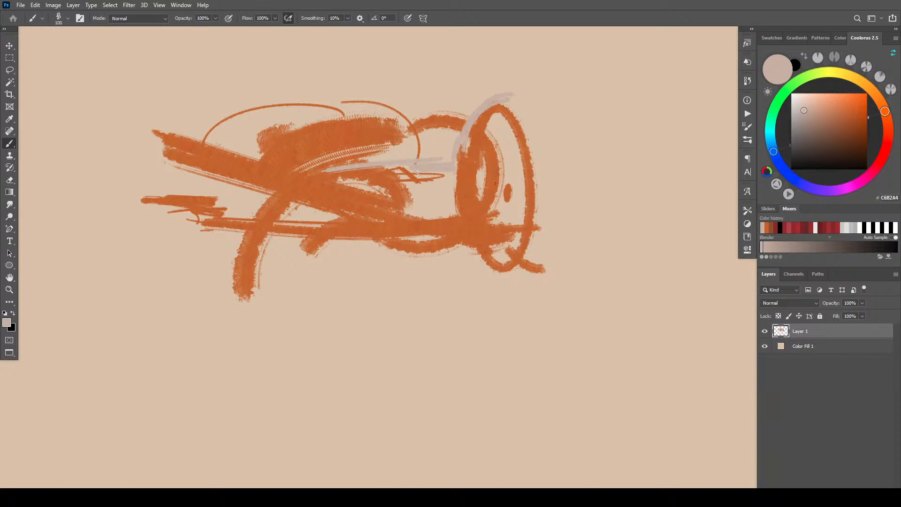
# - Set the brush colour to grey #6C6864 and paint a hooked crescent shape inside the tall loop
pyautogui.click(799, 134)
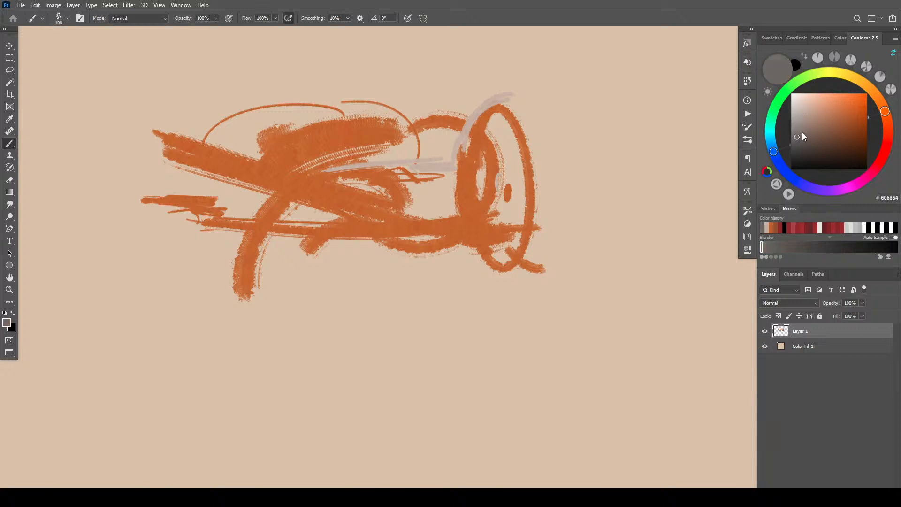
pyautogui.moveTo(501, 174)
pyautogui.mouseDown()
pyautogui.moveTo(490, 189)
pyautogui.moveTo(481, 179)
pyautogui.moveTo(494, 194)
pyautogui.moveTo(506, 194)
pyautogui.moveTo(483, 181)
pyautogui.moveTo(493, 192)
pyautogui.moveTo(485, 182)
pyautogui.moveTo(497, 174)
pyautogui.moveTo(516, 177)
pyautogui.mouseUp()
pyautogui.press(']')
pyautogui.press(']')
pyautogui.press(']')
pyautogui.press(']')
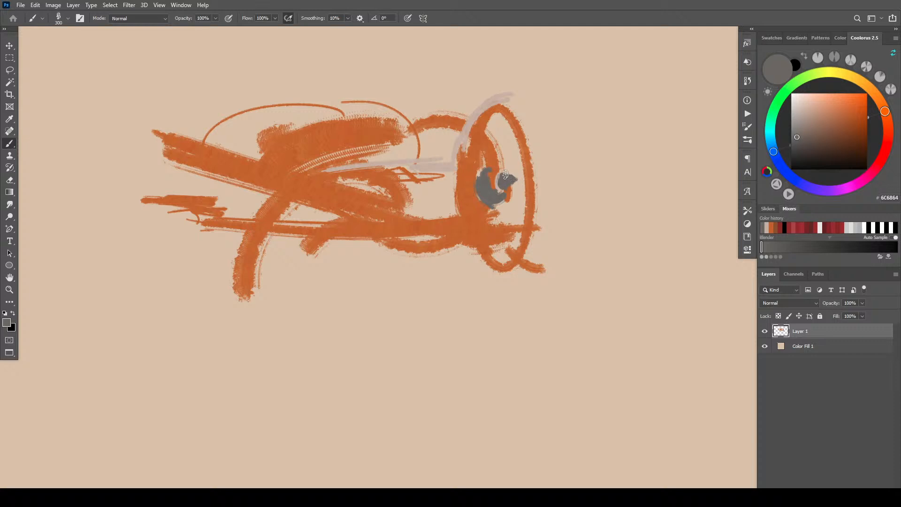
# - Set the brush colour to dark blue #2C396C
pyautogui.click(803, 153)
pyautogui.click(783, 168)
pyautogui.click(820, 111)
pyautogui.click(830, 127)
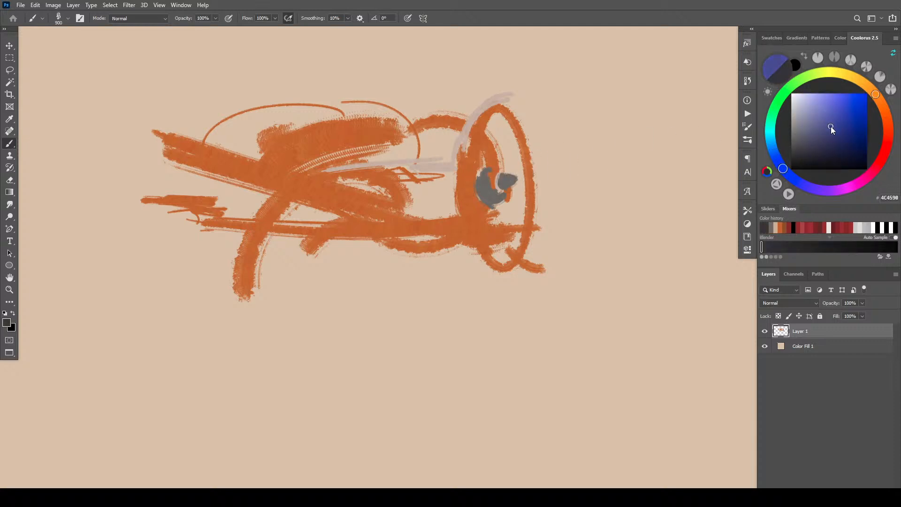
pyautogui.click(775, 156)
pyautogui.click(836, 136)
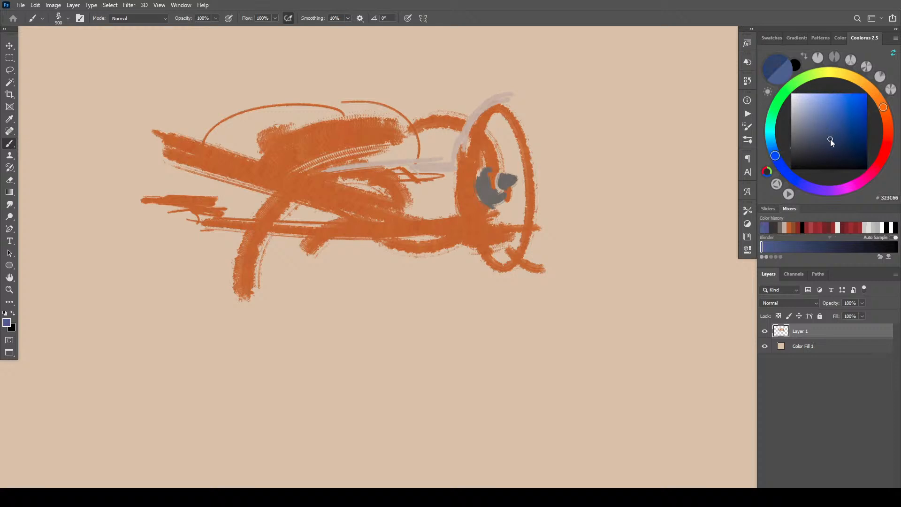
pyautogui.click(836, 137)
# - Enlarge the brush to 1300 px and paint a wide blue band running left from the tall loop
pyautogui.press(']')
pyautogui.press(']')
pyautogui.press(']')
pyautogui.press(']')
pyautogui.moveTo(448, 182); pyautogui.dragTo(342, 197)
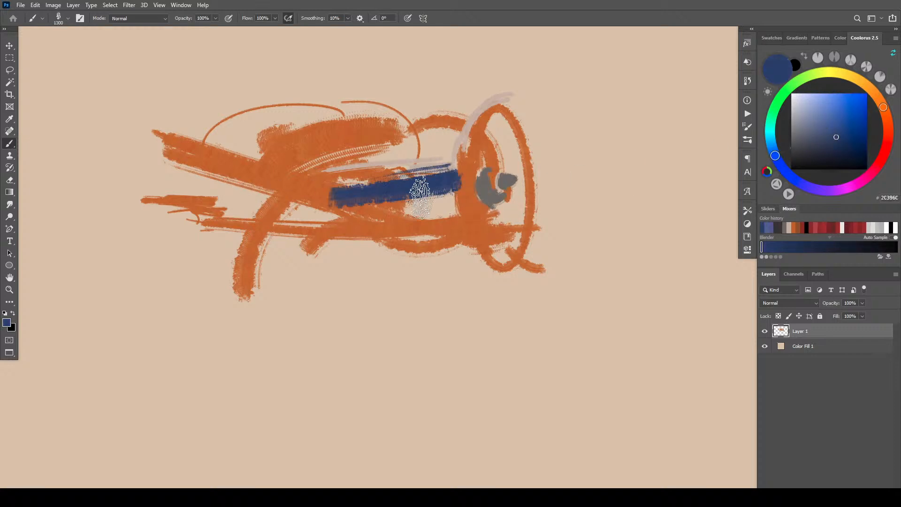
# - Reduce the brush to 250 px and change its colour to a lighter, medium blue
pyautogui.press('[')
pyautogui.press('[')
pyautogui.press('[')
pyautogui.press('[')
pyautogui.press('[')
pyautogui.press('[')
pyautogui.press('[')
pyautogui.press('[')
pyautogui.press('[')
pyautogui.press('[')
pyautogui.press('[')
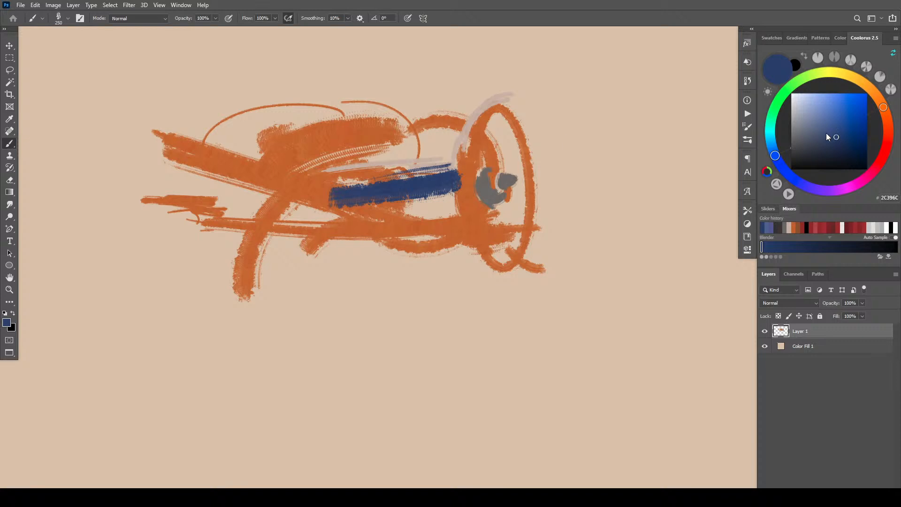
pyautogui.click(834, 119)
pyautogui.click(773, 150)
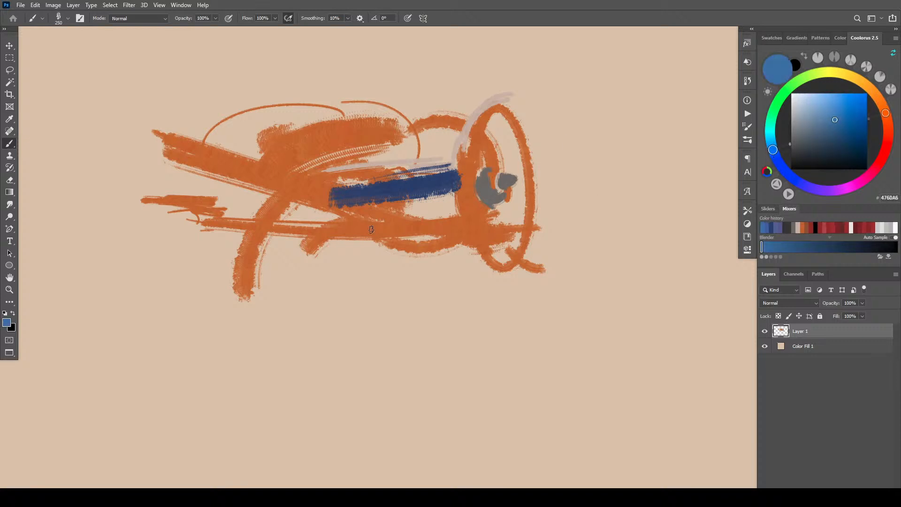
# - Enlarge the brush and paint a short medium-blue patch over the orange strokes just below the crossing of the diagonal bands
pyautogui.press(']')
pyautogui.press(']')
pyautogui.press(']')
pyautogui.press(']')
pyautogui.press(']')
pyautogui.moveTo(312, 215)
pyautogui.mouseDown()
pyautogui.moveTo(222, 221)
pyautogui.moveTo(289, 199)
pyautogui.mouseUp()
# - Reduce the brush to 125 px
pyautogui.press('[')
pyautogui.press('[')
pyautogui.press('[')
pyautogui.press('[')
pyautogui.press('[')
pyautogui.press('[')
pyautogui.press('[')
pyautogui.press('[')
pyautogui.press('[')
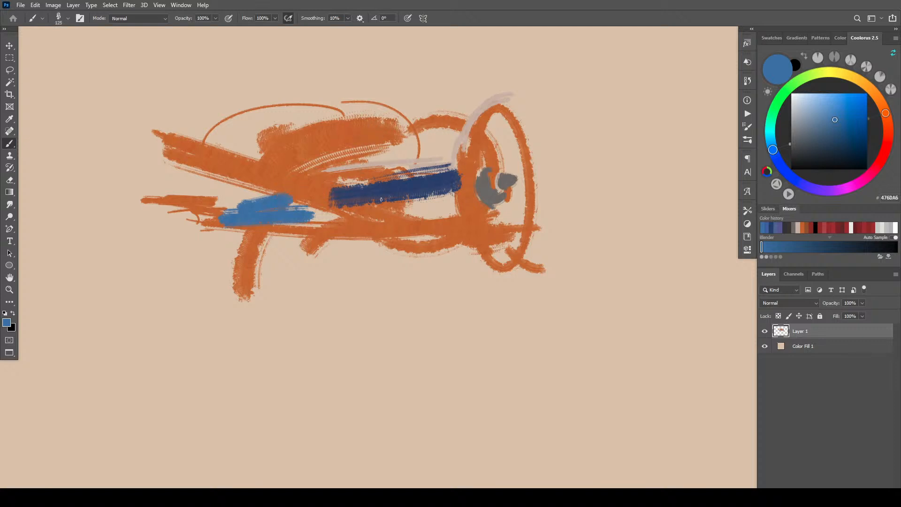
pyautogui.moveTo(394, 201); pyautogui.dragTo(246, 144)
pyautogui.moveTo(380, 199)
pyautogui.mouseDown()
pyautogui.moveTo(231, 146)
pyautogui.moveTo(401, 201)
pyautogui.mouseUp()
pyautogui.hotkey('ctrl', 'z')
pyautogui.hotkey('ctrl', 'z')
pyautogui.hotkey('ctrl', 'z')
pyautogui.moveTo(215, 143); pyautogui.dragTo(402, 201)
pyautogui.hotkey('ctrl', 'z')
pyautogui.moveTo(215, 143)
pyautogui.mouseDown()
pyautogui.moveTo(410, 218)
pyautogui.moveTo(401, 201)
pyautogui.mouseUp()
pyautogui.hotkey('ctrl', 'z')
# - Paint a thin medium-blue diagonal line along the upper edge of the orange wing band, ending across the dark blue band
pyautogui.moveTo(209, 144); pyautogui.dragTo(401, 201)
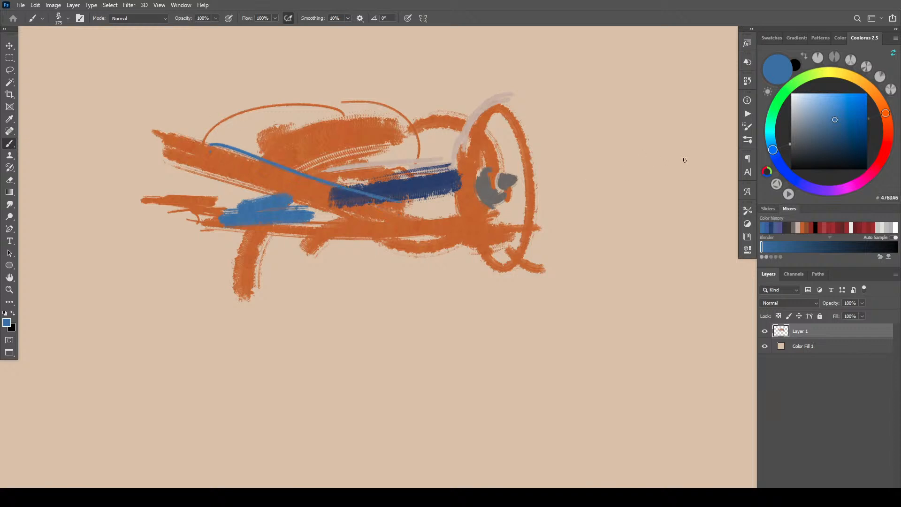
# - Set the brush colour to light blue #65AAC3, enlarge the brush and paint a rounded patch beside the grey crescent
pyautogui.moveTo(821, 121)
pyautogui.mouseDown()
pyautogui.moveTo(833, 106)
pyautogui.moveTo(830, 113)
pyautogui.mouseUp()
pyautogui.click(771, 145)
pyautogui.click(771, 139)
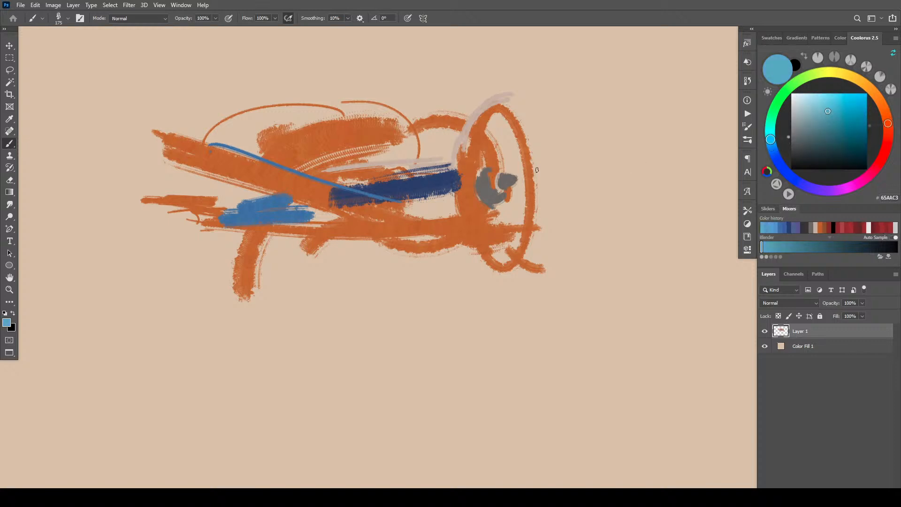
pyautogui.press(']')
pyautogui.press(']')
pyautogui.press(']')
pyautogui.press(']')
pyautogui.press(']')
pyautogui.press(']')
pyautogui.press(']')
pyautogui.press('[')
pyautogui.press('[')
pyautogui.moveTo(465, 165)
pyautogui.mouseDown()
pyautogui.moveTo(466, 192)
pyautogui.moveTo(488, 166)
pyautogui.moveTo(481, 197)
pyautogui.moveTo(474, 189)
pyautogui.moveTo(469, 197)
pyautogui.moveTo(470, 189)
pyautogui.moveTo(407, 201)
pyautogui.moveTo(470, 198)
pyautogui.moveTo(412, 204)
pyautogui.moveTo(463, 201)
pyautogui.mouseUp()
# - Change the brush colour to teal #477484 and paint a broad patch between the dark blue band and the grey crescent
pyautogui.press('[')
pyautogui.press('[')
pyautogui.click(827, 130)
pyautogui.press(']')
pyautogui.press(']')
pyautogui.press(']')
pyautogui.press(']')
pyautogui.press(']')
pyautogui.press('[')
pyautogui.press('[')
pyautogui.press('[')
pyautogui.press('[')
pyautogui.press('[')
pyautogui.press('[')
pyautogui.press('[')
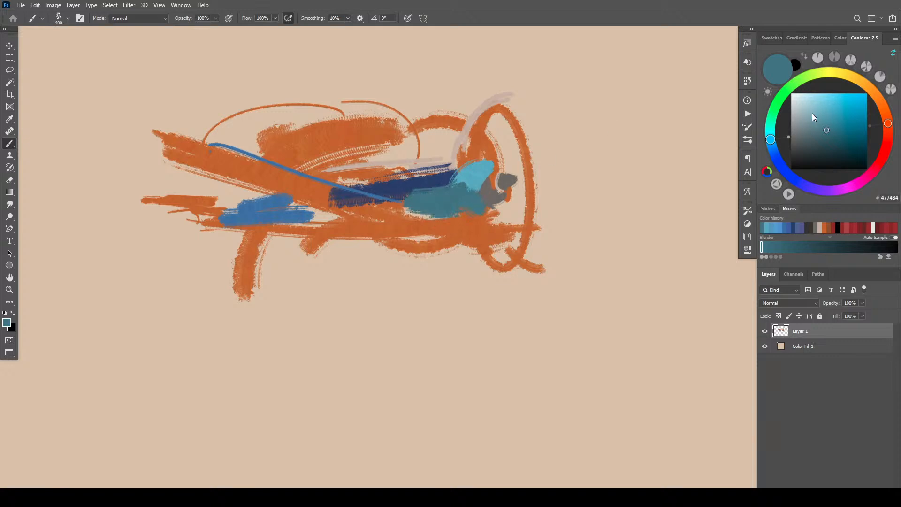
# - Set the brush colour to a very pale blue and paint a strip along the underside of the teal patch at 400 px
pyautogui.click(805, 102)
pyautogui.press(']')
pyautogui.press(']')
pyautogui.press(']')
pyautogui.moveTo(485, 213); pyautogui.dragTo(418, 226)
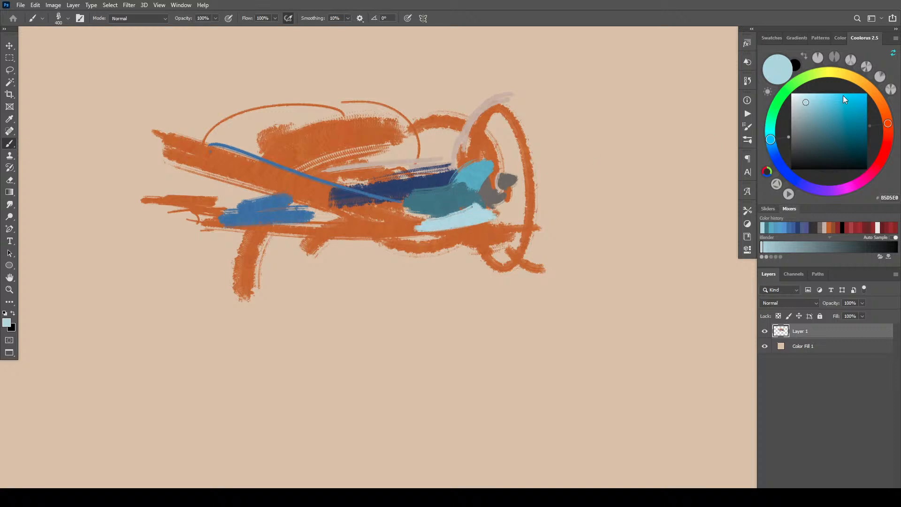
# - Change the brush colour to pale cream #D1D2C2 and paint over the pale blue strip under the teal patch
pyautogui.click(825, 72)
pyautogui.click(797, 107)
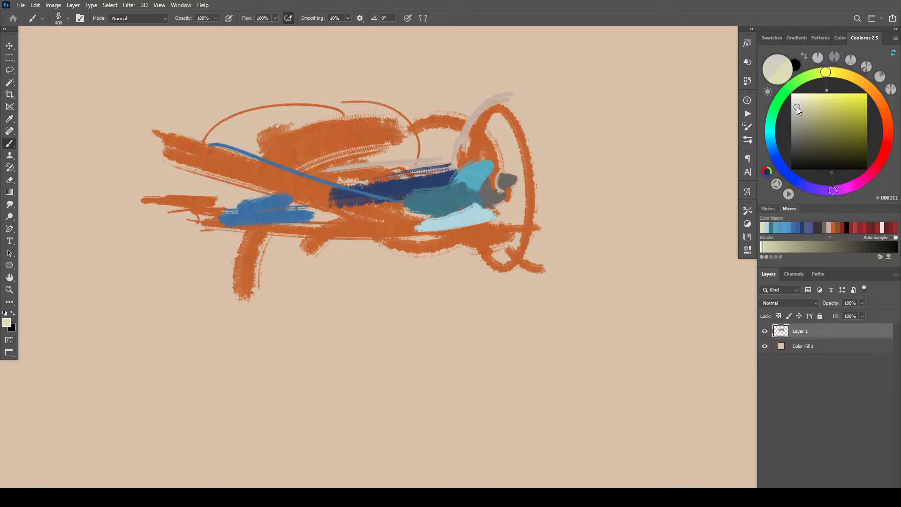
pyautogui.moveTo(474, 229)
pyautogui.mouseDown()
pyautogui.moveTo(493, 211)
pyautogui.moveTo(445, 229)
pyautogui.moveTo(453, 225)
pyautogui.mouseUp()
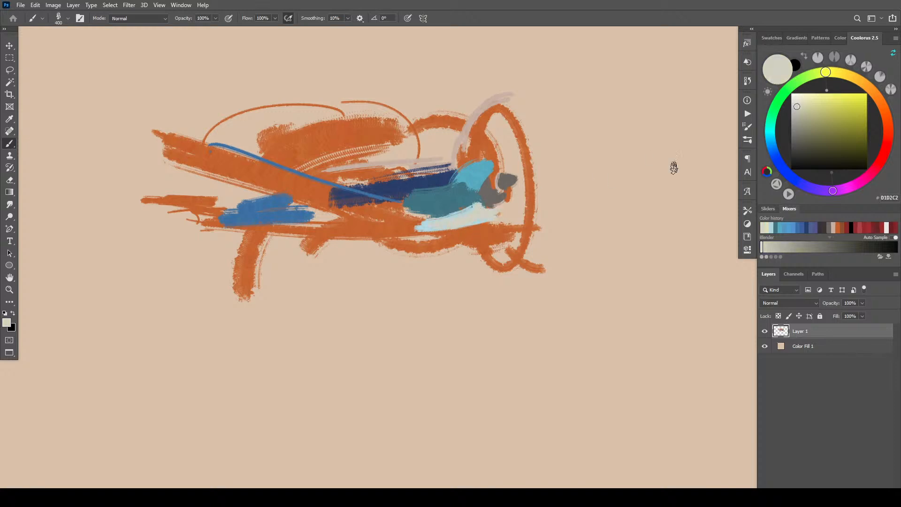
# - Shift the brush hue to orange, pick a light warm grey and paint over the pale strip under the nose
pyautogui.click(797, 99)
pyautogui.click(840, 100)
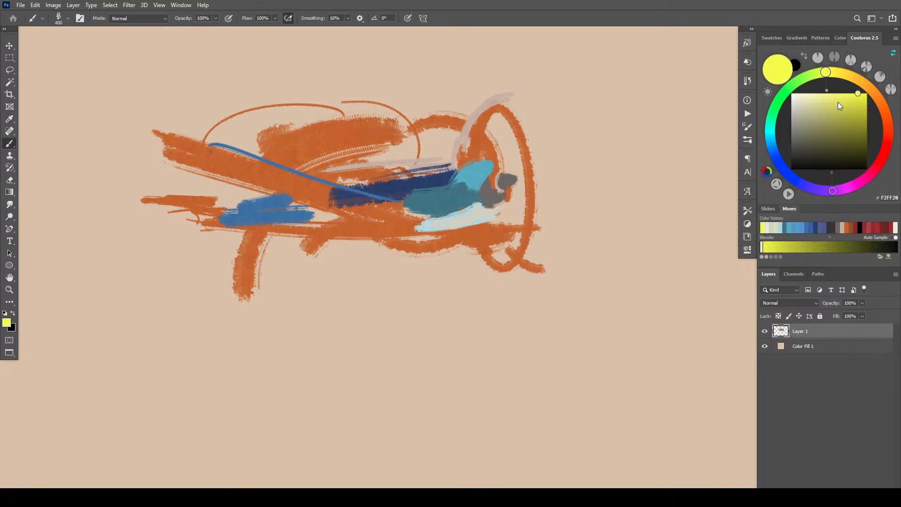
pyautogui.click(799, 108)
pyautogui.click(875, 92)
pyautogui.click(808, 108)
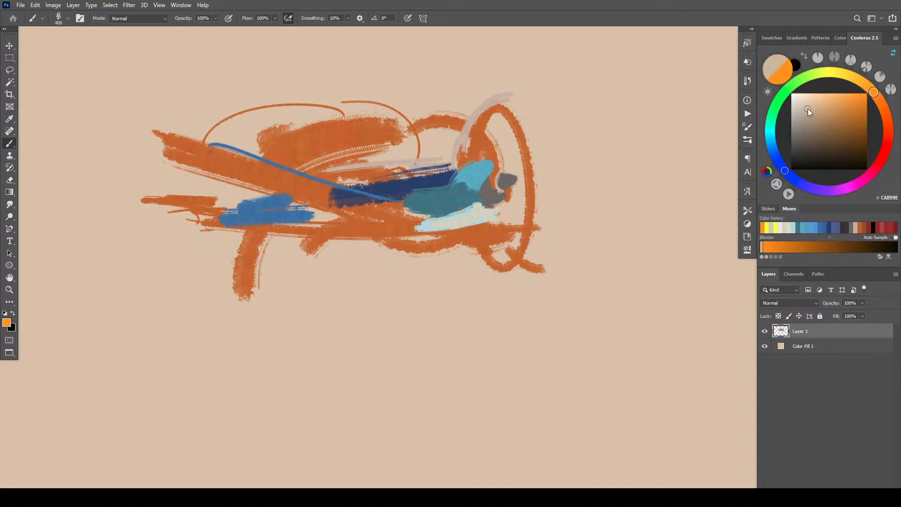
pyautogui.click(800, 106)
pyautogui.moveTo(486, 205)
pyautogui.mouseDown()
pyautogui.moveTo(481, 219)
pyautogui.moveTo(485, 211)
pyautogui.moveTo(437, 228)
pyautogui.mouseUp()
# - Paint a light warm-grey diagonal stripe below the thin blue line, starting with a 125 px brush and widening it at 300 px
pyautogui.press('[')
pyautogui.press('[')
pyautogui.press('[')
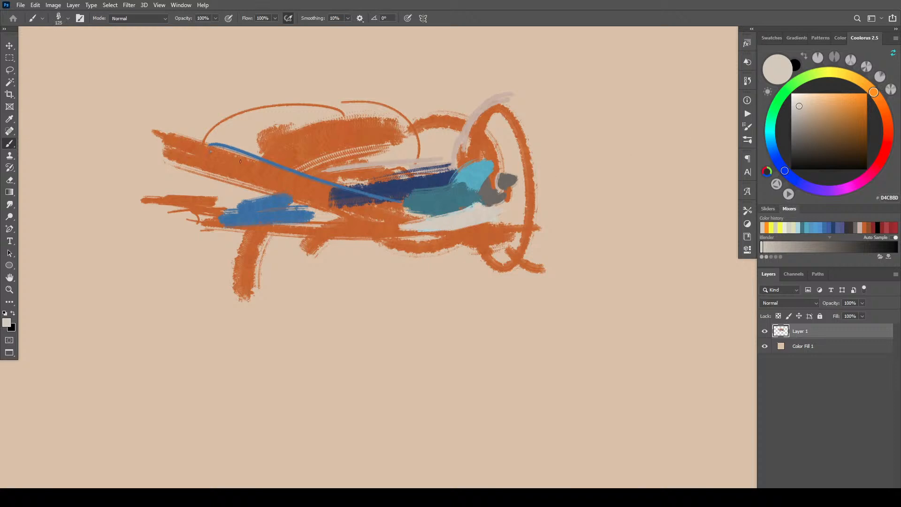
pyautogui.moveTo(213, 150); pyautogui.dragTo(412, 215)
pyautogui.press(']')
pyautogui.press(']')
pyautogui.press(']')
pyautogui.press(']')
pyautogui.press(']')
pyautogui.moveTo(235, 159); pyautogui.dragTo(397, 215)
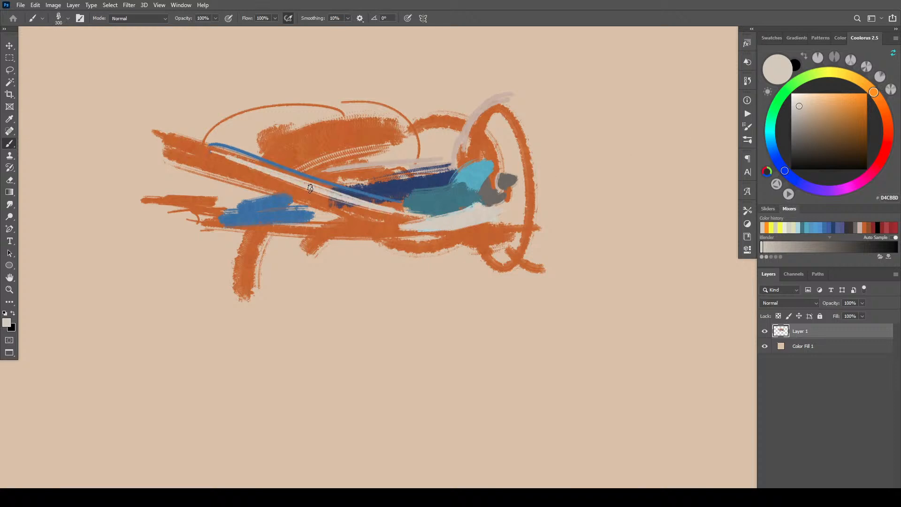
pyautogui.moveTo(310, 189); pyautogui.dragTo(397, 212)
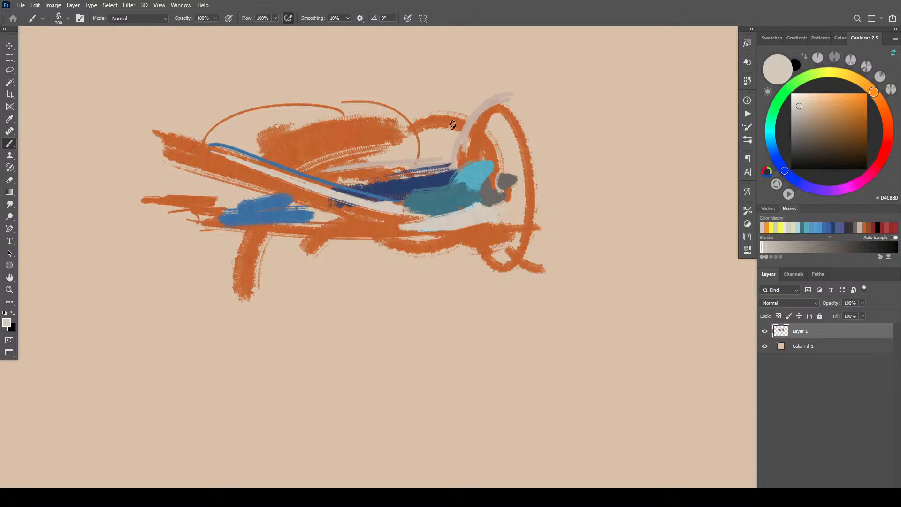
# - Set the brush to mid grey #9A948C at 250 px and paint a long band along the belly and under the nose
pyautogui.click(798, 123)
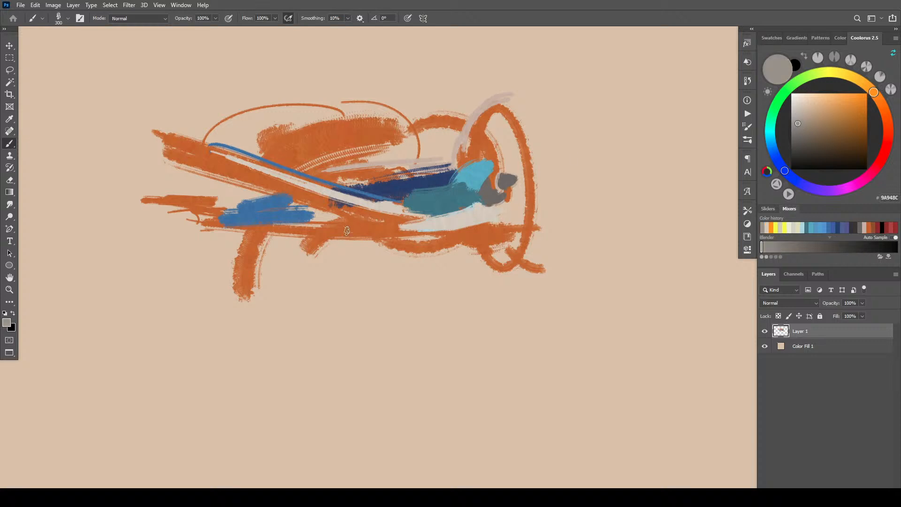
pyautogui.press('[')
pyautogui.moveTo(415, 220); pyautogui.dragTo(280, 230)
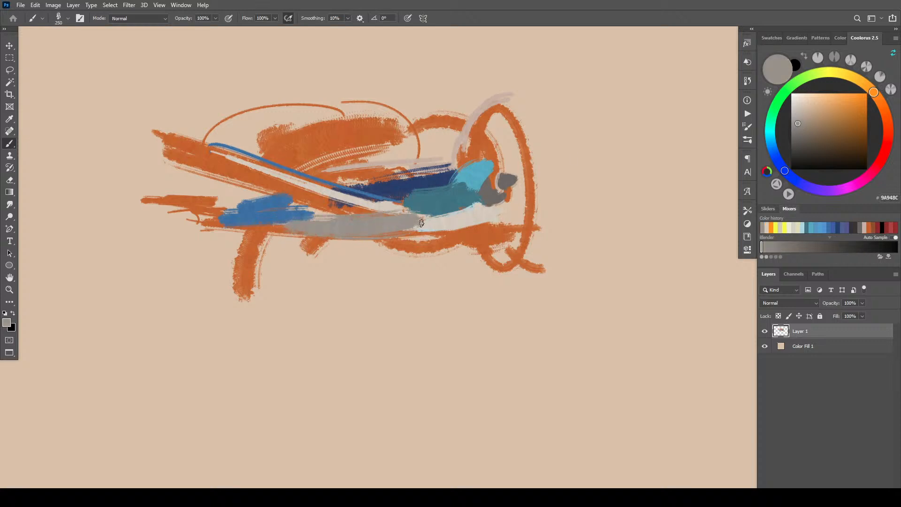
pyautogui.moveTo(427, 233); pyautogui.dragTo(499, 217)
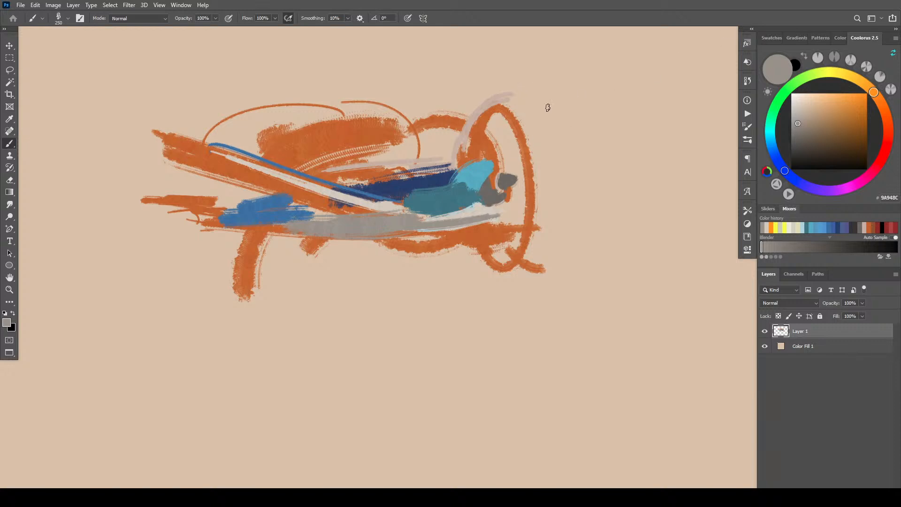
# - Sample the dark blue band, darken the colour and paint a short vertical blob at the teal patch's rear end
pyautogui.keyDown('alt'); pyautogui.click(423, 179); pyautogui.keyUp('alt')
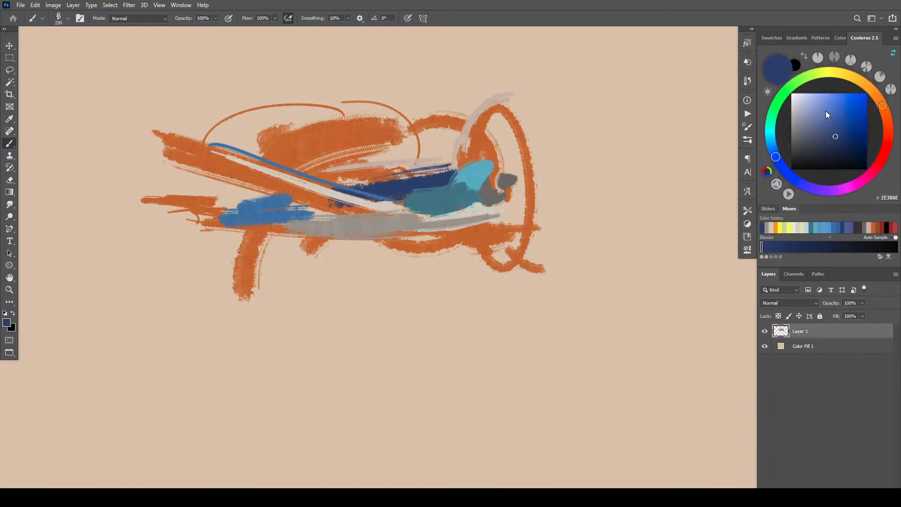
pyautogui.moveTo(396, 216); pyautogui.dragTo(411, 206)
pyautogui.press('[')
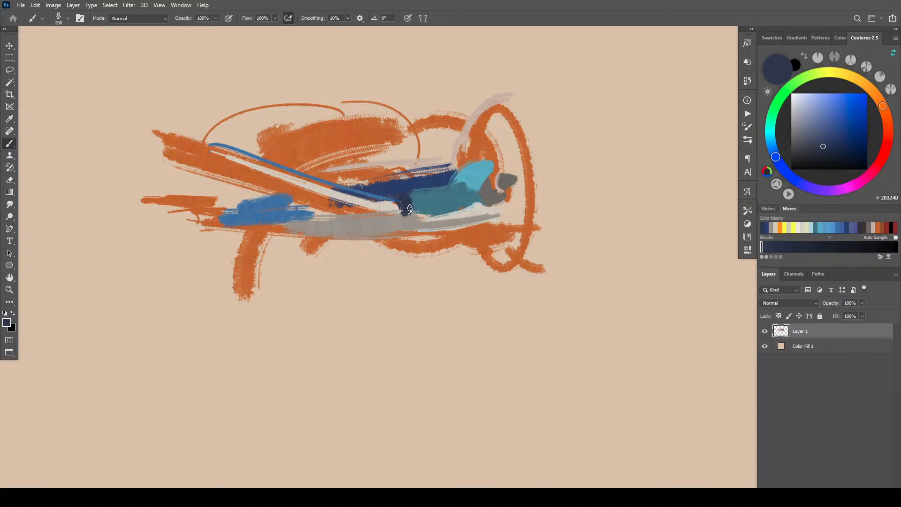
# - Set the brush colour to dark navy #26293C and paint an outline from the blob up along the teal and light blue patches
pyautogui.click(813, 146)
pyautogui.moveTo(813, 146); pyautogui.dragTo(813, 145)
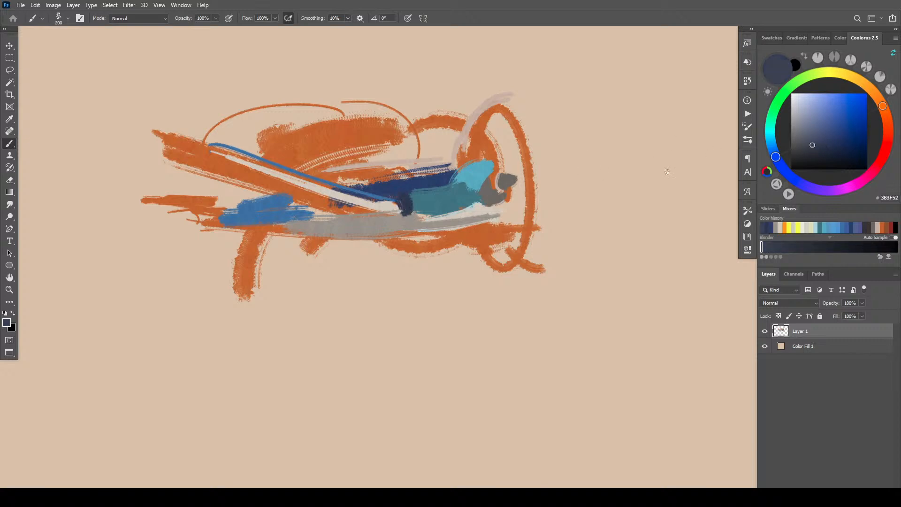
pyautogui.click(813, 155)
pyautogui.click(818, 150)
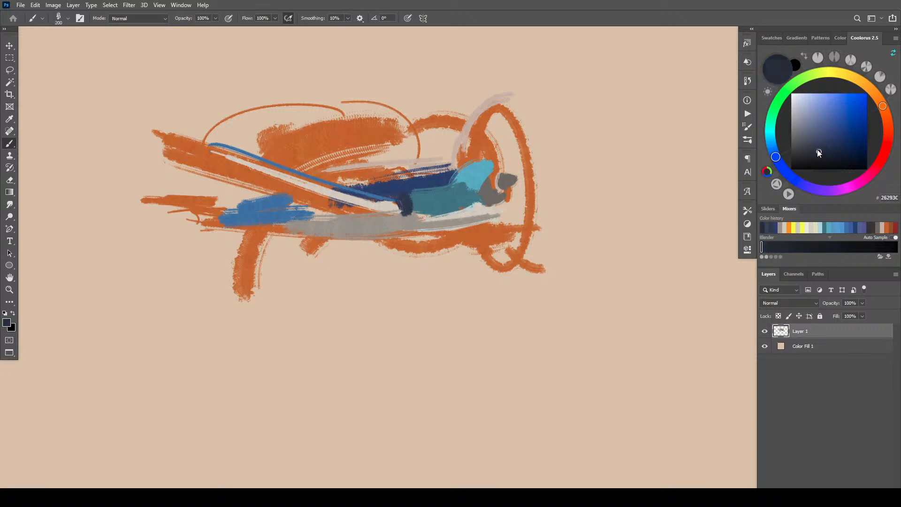
pyautogui.moveTo(409, 225)
pyautogui.mouseDown()
pyautogui.moveTo(409, 202)
pyautogui.moveTo(431, 190)
pyautogui.moveTo(409, 201)
pyautogui.moveTo(475, 166)
pyautogui.mouseUp()
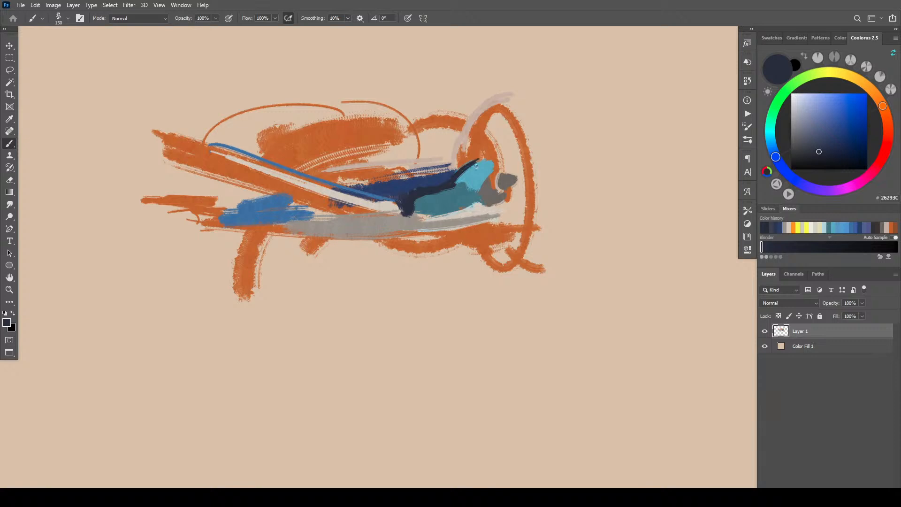
# - Paint dark navy cockpit marks along the upper edge of the dark blue band, with a solid patch at its rear end
pyautogui.moveTo(359, 185); pyautogui.dragTo(388, 178)
pyautogui.press(']')
pyautogui.press(']')
pyautogui.press(']')
pyautogui.moveTo(367, 176)
pyautogui.mouseDown()
pyautogui.moveTo(358, 179)
pyautogui.moveTo(370, 177)
pyautogui.mouseUp()
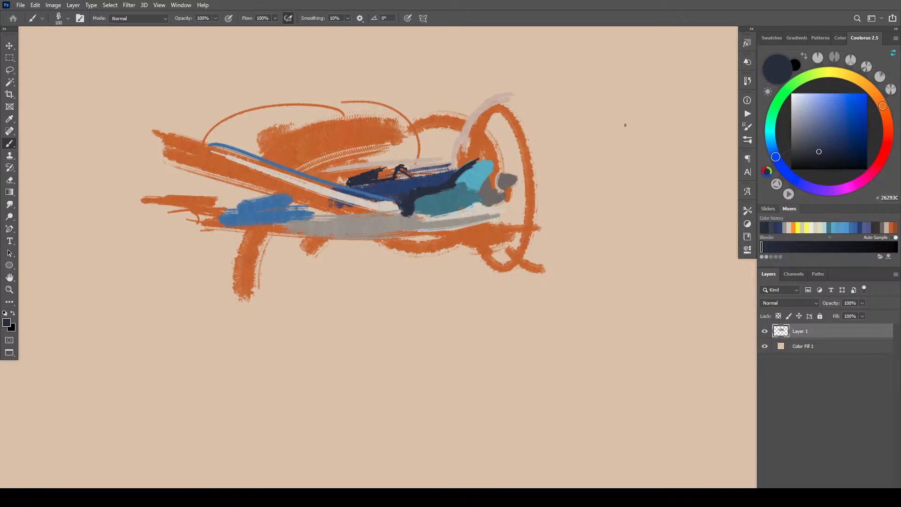
# - Set the brush colour to near-black #2A2B2E and paint dark accents on the nose and across the grey propeller hub
pyautogui.moveTo(814, 151); pyautogui.dragTo(801, 154)
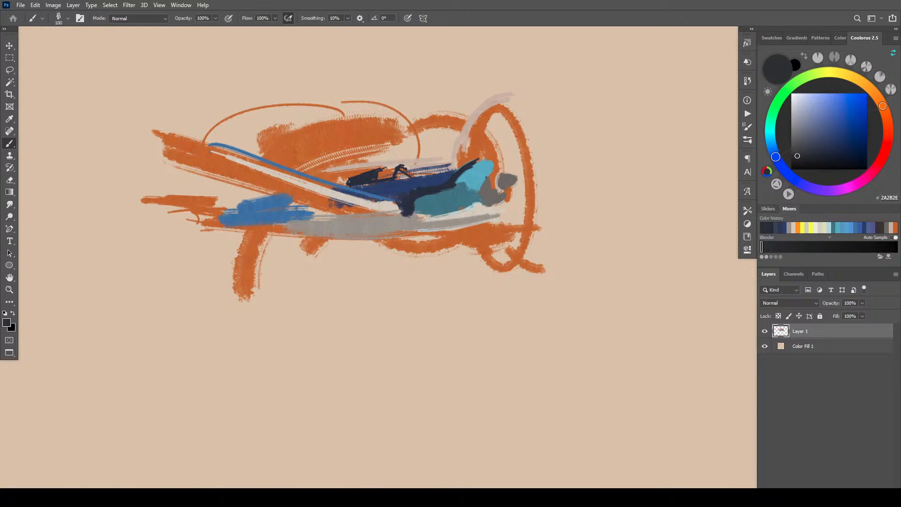
pyautogui.moveTo(488, 169); pyautogui.dragTo(497, 170)
pyautogui.moveTo(506, 177)
pyautogui.mouseDown()
pyautogui.moveTo(530, 177)
pyautogui.moveTo(506, 178)
pyautogui.mouseUp()
pyautogui.press('[')
pyautogui.press('[')
pyautogui.press(']')
pyautogui.press(']')
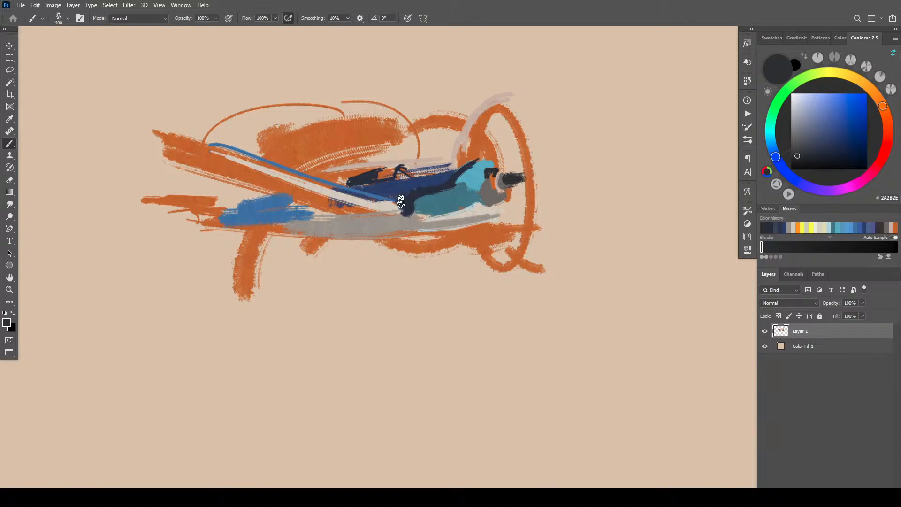
# - Reduce the brush and paint a rounded near-black spot on the front end of the medium-blue patch
pyautogui.press('[')
pyautogui.press('[')
pyautogui.press('[')
pyautogui.press('[')
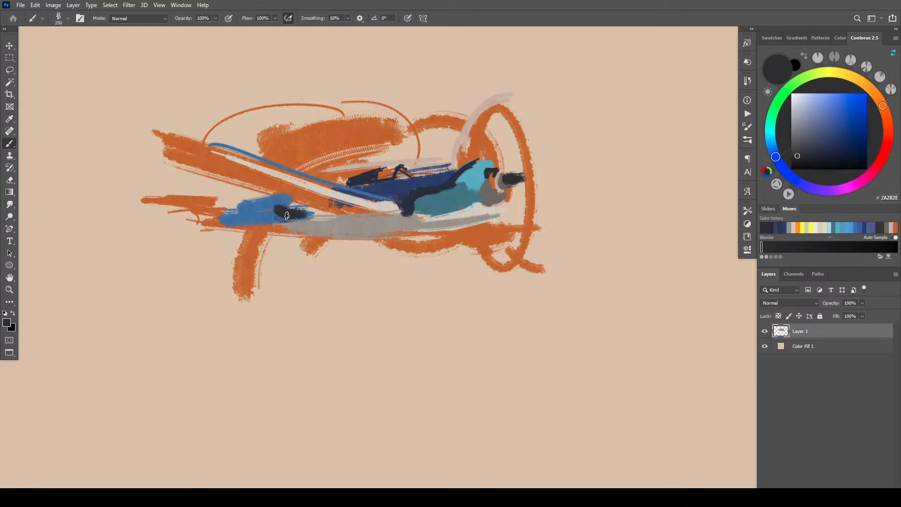
pyautogui.moveTo(286, 212); pyautogui.dragTo(289, 210)
pyautogui.press('[')
pyautogui.press('[')
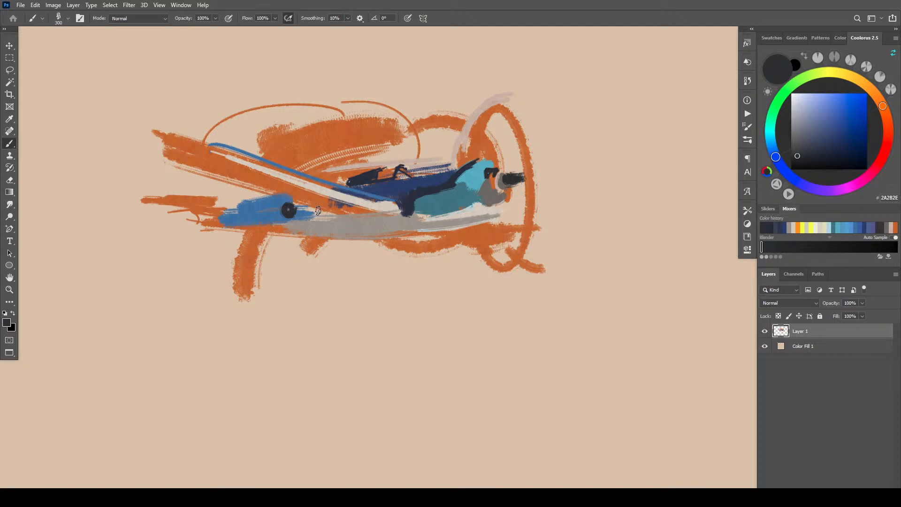
pyautogui.moveTo(282, 207)
pyautogui.mouseDown()
pyautogui.moveTo(308, 205)
pyautogui.moveTo(300, 213)
pyautogui.moveTo(308, 203)
pyautogui.mouseUp()
# - Sample the teal from the nose patch and paint it over the orange diagonal wing, enlarging the brush up to 1000 px
pyautogui.press(']')
pyautogui.press(']')
pyautogui.press(']')
pyautogui.press(']')
pyautogui.keyDown('alt'); pyautogui.click(445, 194); pyautogui.keyUp('alt')
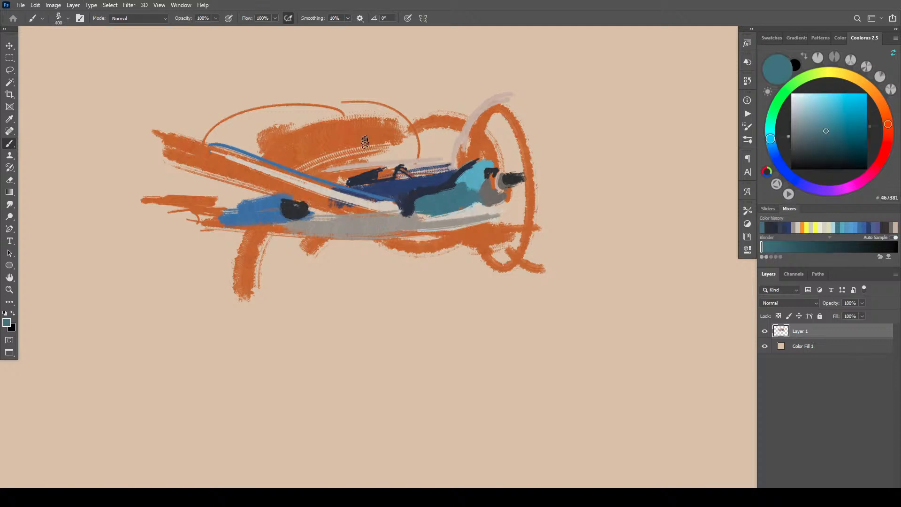
pyautogui.press(']')
pyautogui.press(']')
pyautogui.press(']')
pyautogui.moveTo(169, 151); pyautogui.dragTo(286, 183)
pyautogui.press(']')
pyautogui.press(']')
pyautogui.press(']')
pyautogui.moveTo(201, 155)
pyautogui.mouseDown()
pyautogui.moveTo(265, 178)
pyautogui.moveTo(165, 149)
pyautogui.moveTo(310, 185)
pyautogui.mouseUp()
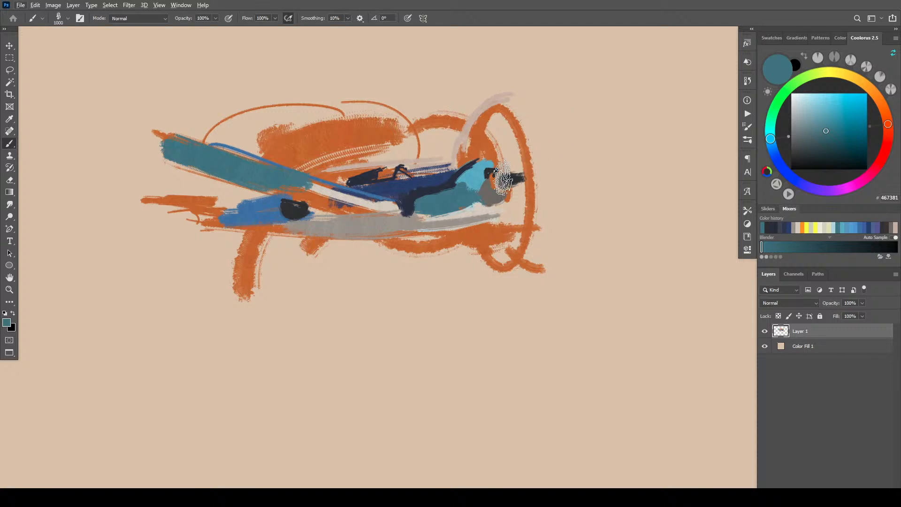
# - Reduce the brush to 500 px, sample the medium blue and adjust the colour to deep teal #2A5E71
pyautogui.press('[')
pyautogui.press('[')
pyautogui.press('[')
pyautogui.press('[')
pyautogui.press('[')
pyautogui.keyDown('alt'); pyautogui.click(265, 202); pyautogui.keyUp('alt')
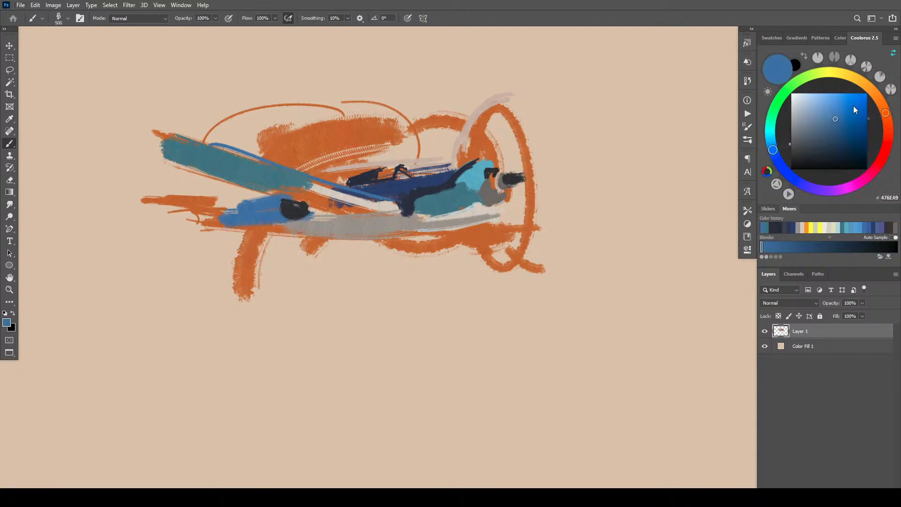
pyautogui.click(839, 136)
pyautogui.moveTo(772, 147); pyautogui.dragTo(771, 139)
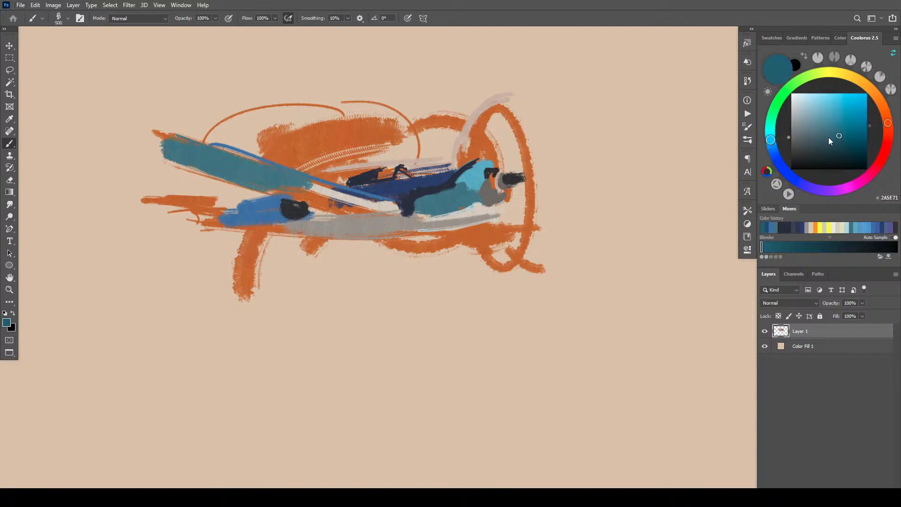
# - Reduce the brush and paint a small deep-teal tail fin between the teal wing and the orange tail strokes
pyautogui.press('[')
pyautogui.press('[')
pyautogui.press('[')
pyautogui.press('[')
pyautogui.moveTo(230, 200)
pyautogui.mouseDown()
pyautogui.moveTo(203, 202)
pyautogui.moveTo(206, 189)
pyautogui.moveTo(220, 195)
pyautogui.moveTo(207, 177)
pyautogui.moveTo(213, 185)
pyautogui.mouseUp()
# - Set the brush to blue #187598 at 300 px and paint over the tail fin and the medium-blue patch
pyautogui.press(']')
pyautogui.press(']')
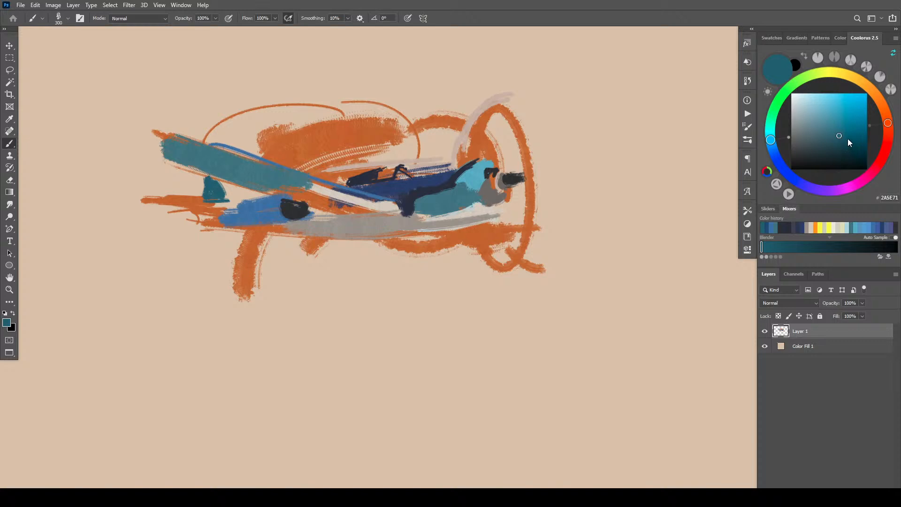
pyautogui.click(855, 124)
pyautogui.moveTo(220, 192)
pyautogui.mouseDown()
pyautogui.moveTo(207, 199)
pyautogui.moveTo(209, 178)
pyautogui.moveTo(247, 214)
pyautogui.moveTo(272, 207)
pyautogui.mouseUp()
# - Enlarge the brush to 800 px, pick a brighter cyan blue and paint the rear end of the blue patch
pyautogui.press(']')
pyautogui.press(']')
pyautogui.press(']')
pyautogui.press(']')
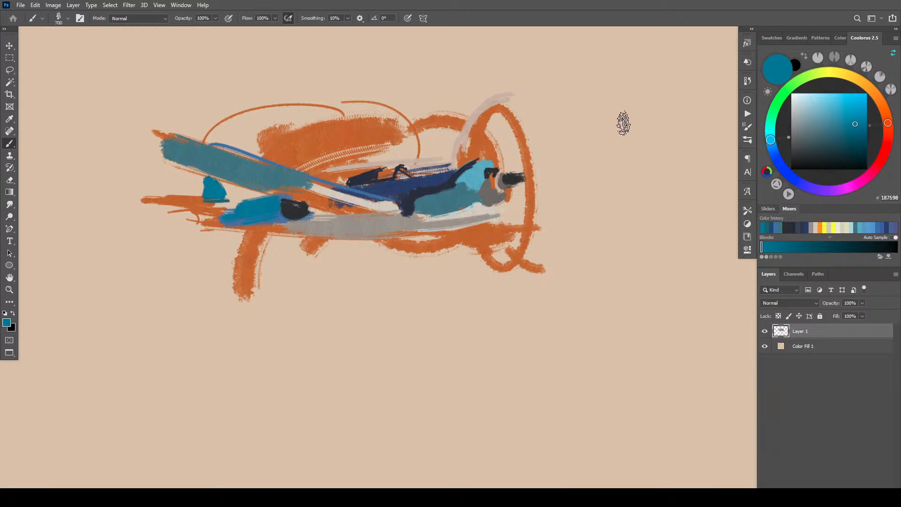
pyautogui.click(859, 116)
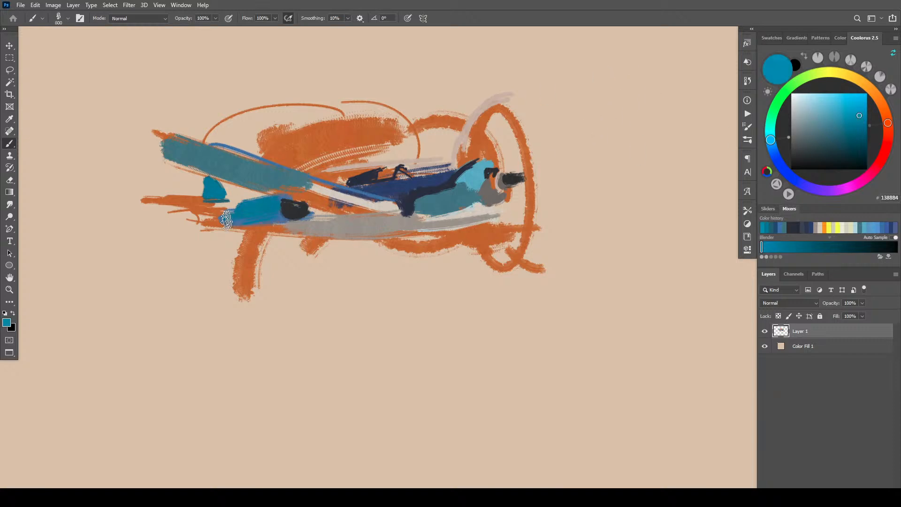
pyautogui.moveTo(225, 222); pyautogui.dragTo(237, 217)
# - Reduce the brush and paint the small tail fin over in the brighter cyan blue
pyautogui.press('[')
pyautogui.press('[')
pyautogui.press('[')
pyautogui.press('[')
pyautogui.moveTo(207, 182); pyautogui.dragTo(221, 197)
# - Reduce the brush to 200 px and paint a bright blue highlight along the upper edge of the teal wing
pyautogui.press('[')
pyautogui.press('[')
pyautogui.press('[')
pyautogui.press('[')
pyautogui.press(']')
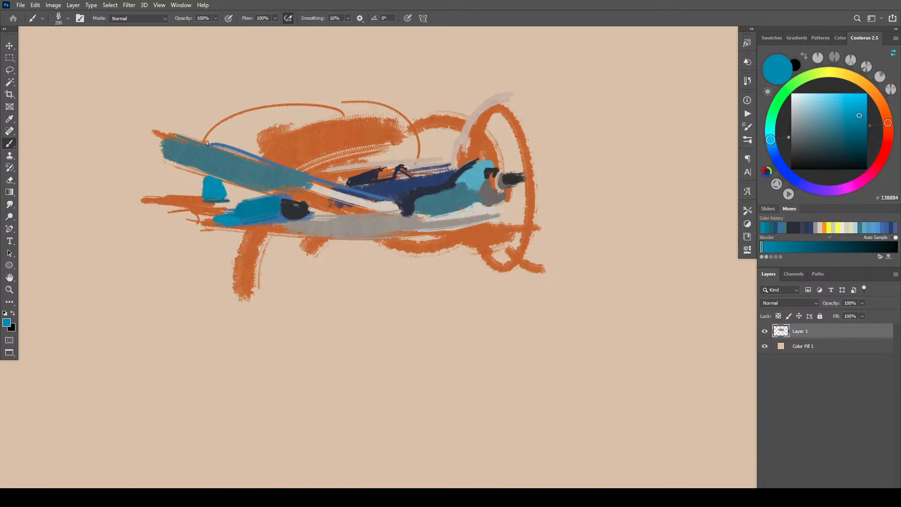
pyautogui.moveTo(182, 135); pyautogui.dragTo(303, 174)
pyautogui.hotkey('ctrl', 'z')
pyautogui.hotkey('ctrl', 'shift', 'z')
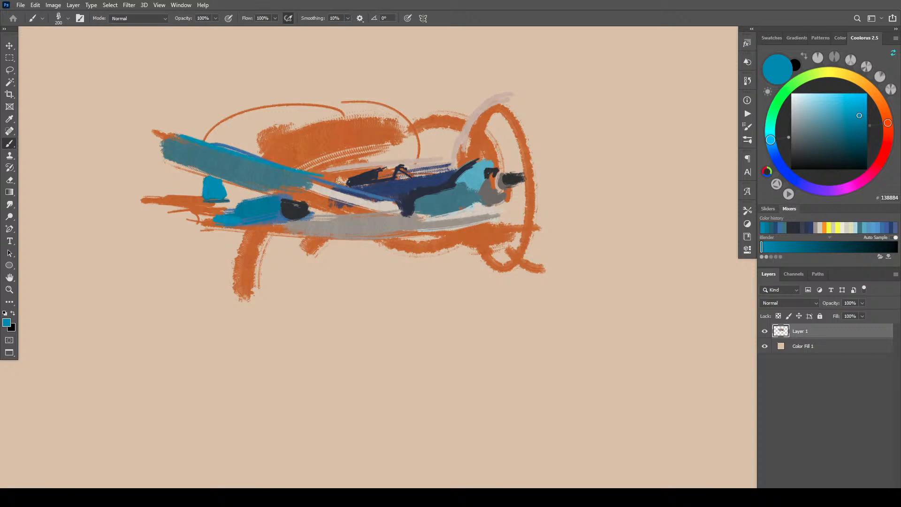
# - Sample the dark grey #2F3133 and extend the dark patch on the rear fuselage towards the tail
pyautogui.hotkey('ctrl', 'z')
pyautogui.hotkey('ctrl', 'shift', 'z')
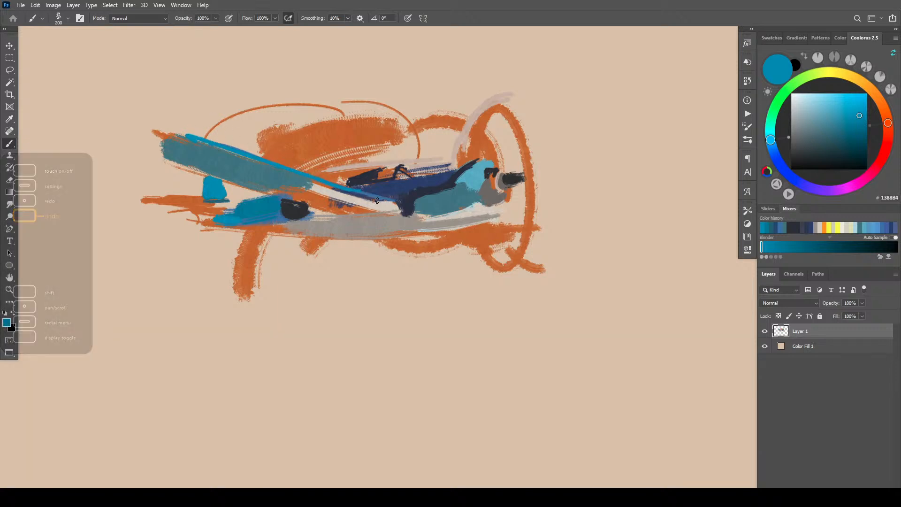
pyautogui.keyDown('alt'); pyautogui.click(301, 203); pyautogui.keyUp('alt')
pyautogui.moveTo(301, 207)
pyautogui.mouseDown()
pyautogui.moveTo(275, 215)
pyautogui.moveTo(293, 212)
pyautogui.mouseUp()
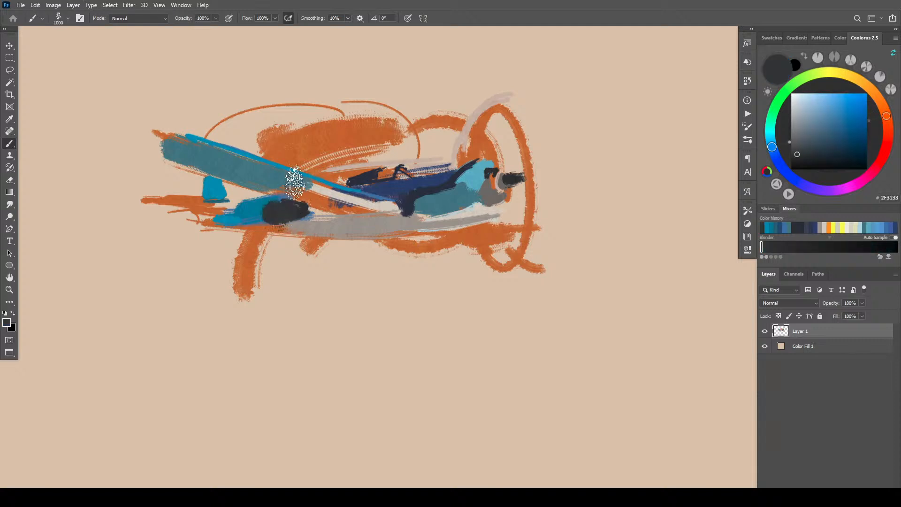
# - Reduce the brush to 300 px, sample teal #487785 and clean up the teal wing's lower edge down to the root
pyautogui.press('[')
pyautogui.press('[')
pyautogui.press('[')
pyautogui.press('[')
pyautogui.press('[')
pyautogui.press('[')
pyautogui.keyDown('alt'); pyautogui.click(266, 177); pyautogui.keyUp('alt')
pyautogui.press('[')
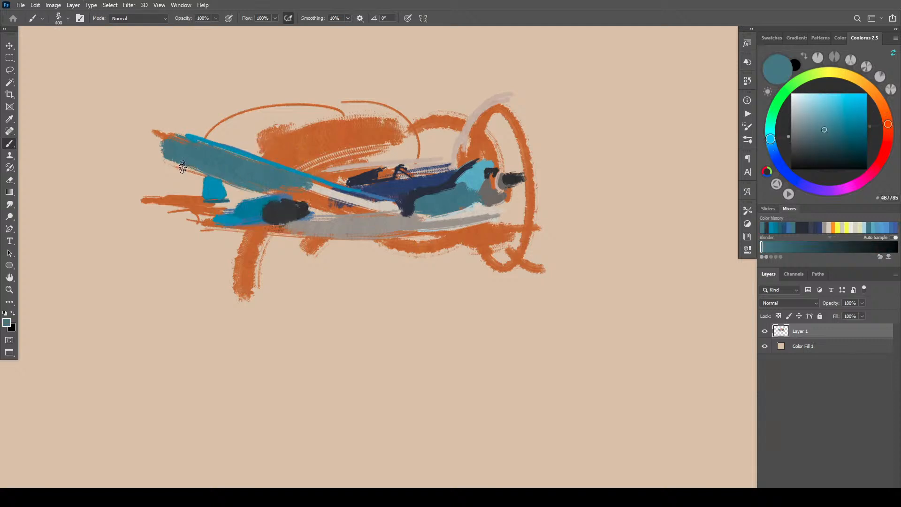
pyautogui.moveTo(176, 178)
pyautogui.mouseDown()
pyautogui.moveTo(263, 194)
pyautogui.moveTo(316, 189)
pyautogui.moveTo(267, 194)
pyautogui.moveTo(315, 185)
pyautogui.mouseUp()
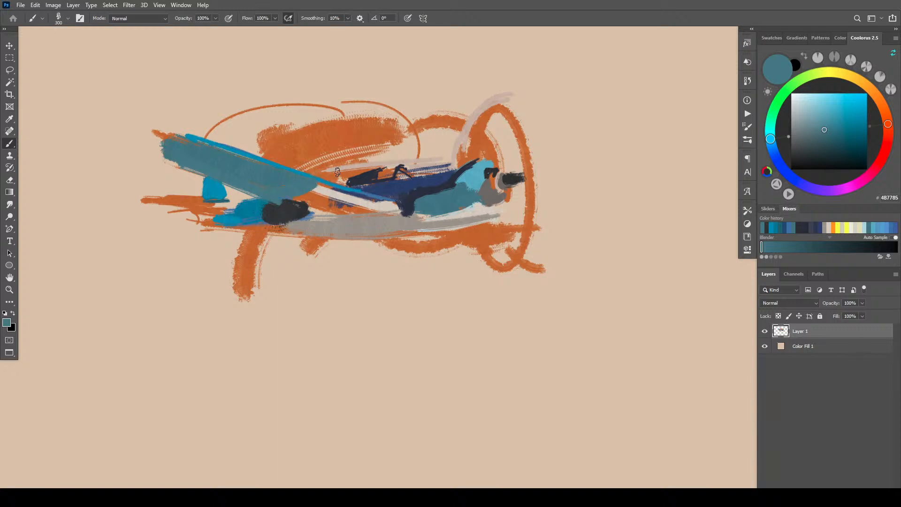
# - Sample the fuselage's warm grey, fill the side below the wing root and trim the dark patch's edge with a fine brush
pyautogui.keyDown('alt'); pyautogui.click(378, 226); pyautogui.keyUp('alt')
pyautogui.moveTo(311, 199)
pyautogui.mouseDown()
pyautogui.moveTo(277, 202)
pyautogui.moveTo(342, 222)
pyautogui.moveTo(287, 204)
pyautogui.moveTo(340, 221)
pyautogui.moveTo(330, 205)
pyautogui.moveTo(359, 217)
pyautogui.moveTo(302, 199)
pyautogui.moveTo(382, 218)
pyautogui.moveTo(336, 211)
pyautogui.mouseUp()
pyautogui.press('[')
pyautogui.press('[')
pyautogui.press('[')
pyautogui.press('[')
pyautogui.press('[')
pyautogui.press('[')
pyautogui.press('[')
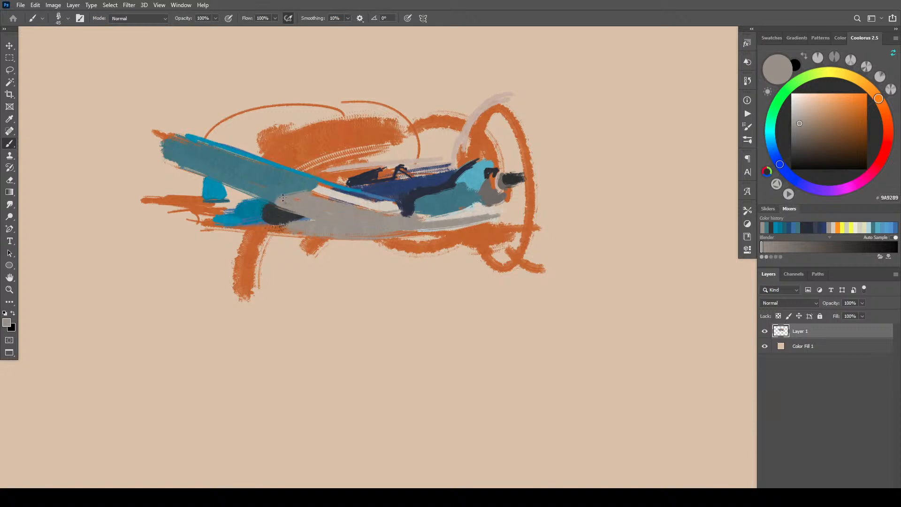
pyautogui.press('[')
pyautogui.press('[')
pyautogui.moveTo(283, 197)
pyautogui.mouseDown()
pyautogui.moveTo(271, 201)
pyautogui.moveTo(295, 214)
pyautogui.mouseUp()
# - Paint a small light beige star insignia on the dark fuselage patch, sampling the patch's dark grey for touch-ups
pyautogui.keyDown('alt'); pyautogui.click(356, 172); pyautogui.keyUp('alt')
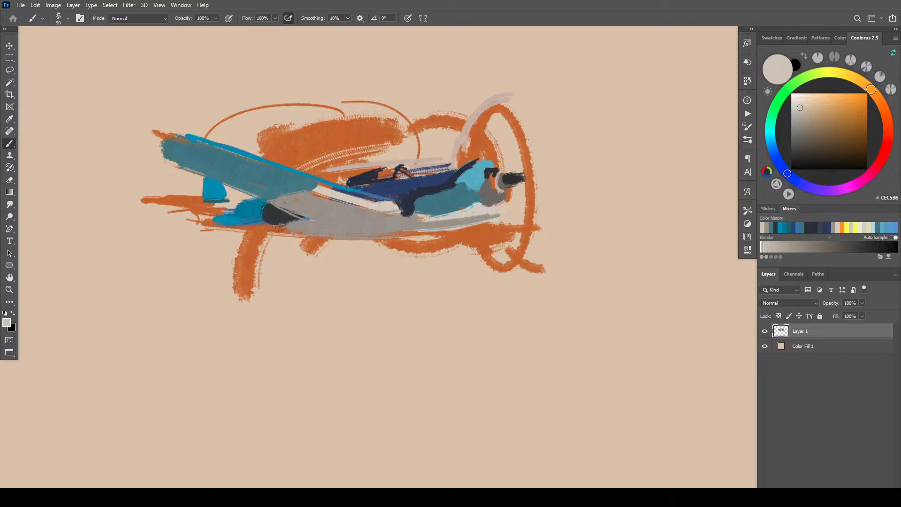
pyautogui.moveTo(260, 213); pyautogui.dragTo(263, 216)
pyautogui.moveTo(271, 211); pyautogui.dragTo(278, 214)
pyautogui.keyDown('alt'); pyautogui.click(267, 211); pyautogui.keyUp('alt')
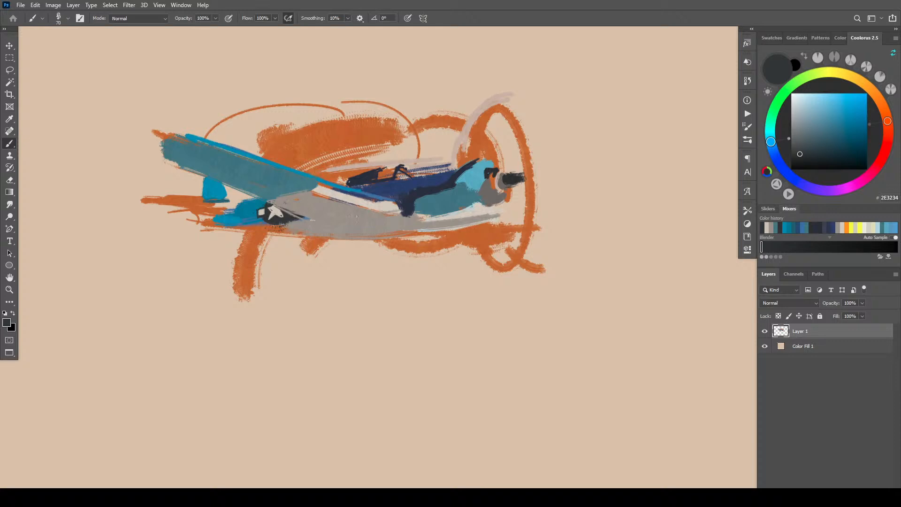
# - Sample the fuselage grey, darken it to #766E63 and paint the tailplane with a 175 px brush
pyautogui.keyDown('alt'); pyautogui.click(403, 226); pyautogui.keyUp('alt')
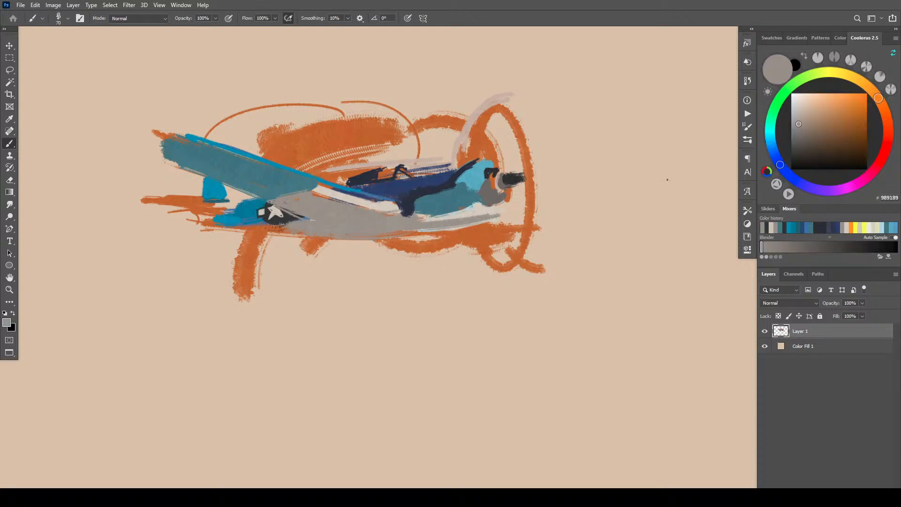
pyautogui.keyDown('alt'); pyautogui.click(404, 223); pyautogui.keyUp('alt')
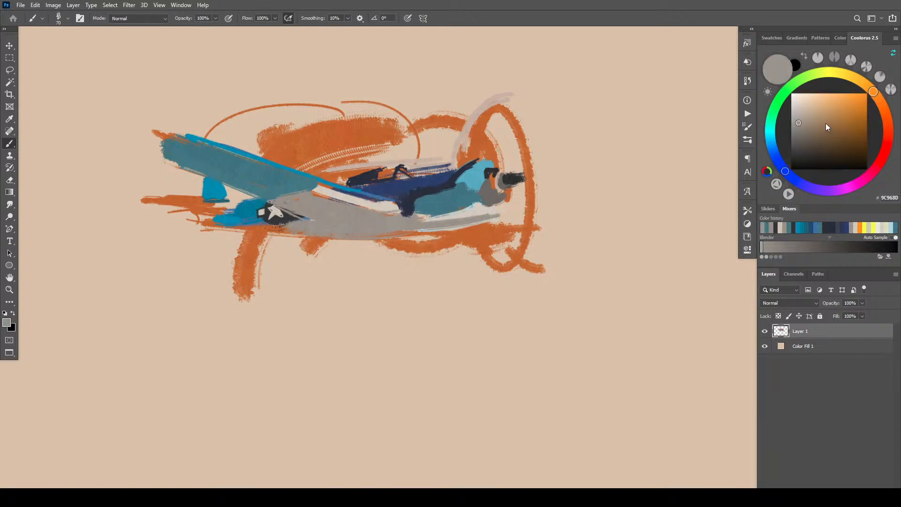
pyautogui.click(803, 134)
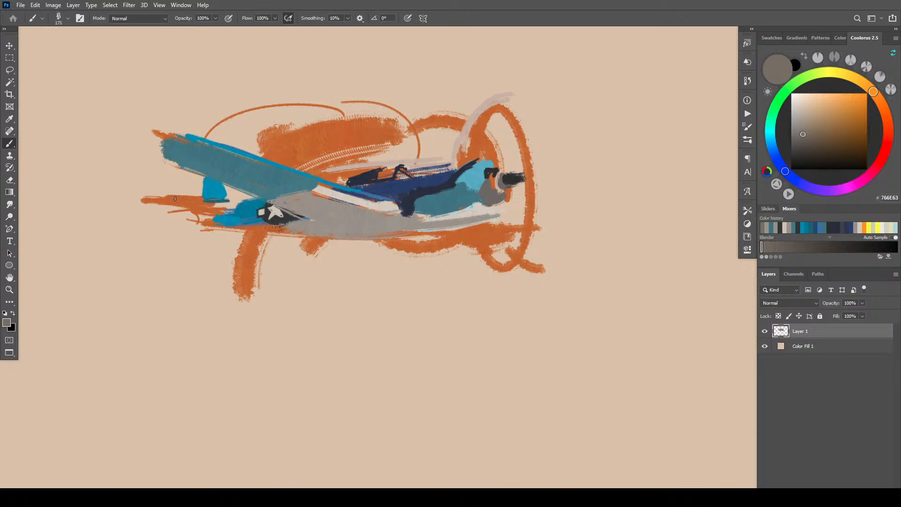
pyautogui.moveTo(175, 199); pyautogui.dragTo(225, 202)
# - Enlarge the brush to 250 px and paint a dark grey shadow along the fuselage's underside, using a smaller brush towards the tail
pyautogui.press(']')
pyautogui.press(']')
pyautogui.moveTo(419, 228)
pyautogui.mouseDown()
pyautogui.moveTo(383, 233)
pyautogui.moveTo(441, 229)
pyautogui.mouseUp()
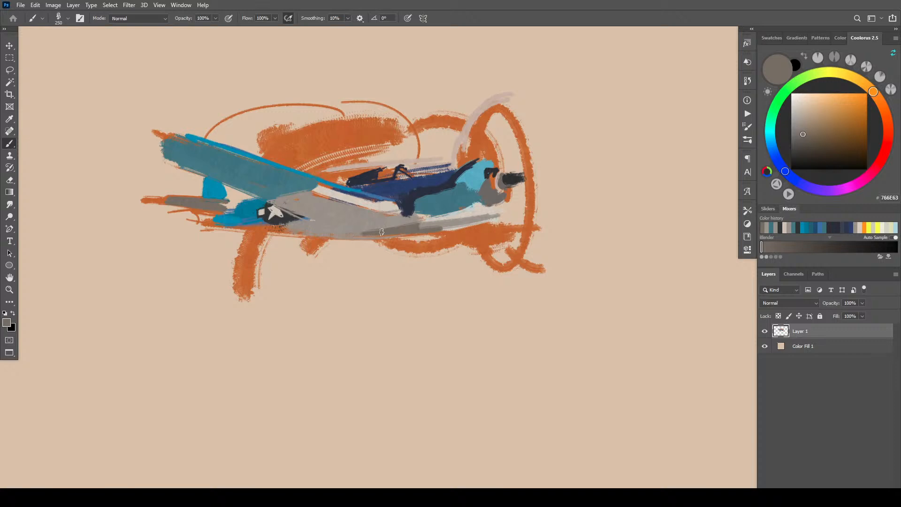
pyautogui.press('[')
pyautogui.moveTo(316, 235)
pyautogui.mouseDown()
pyautogui.moveTo(263, 233)
pyautogui.moveTo(356, 233)
pyautogui.mouseUp()
pyautogui.keyDown('alt'); pyautogui.click(478, 176); pyautogui.keyUp('alt')
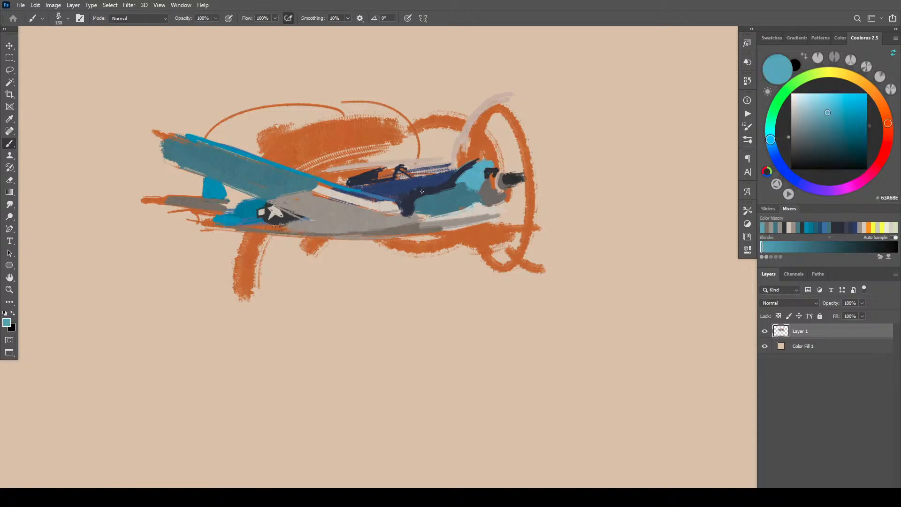
pyautogui.keyDown('alt'); pyautogui.click(249, 220); pyautogui.keyUp('alt')
pyautogui.click(844, 115)
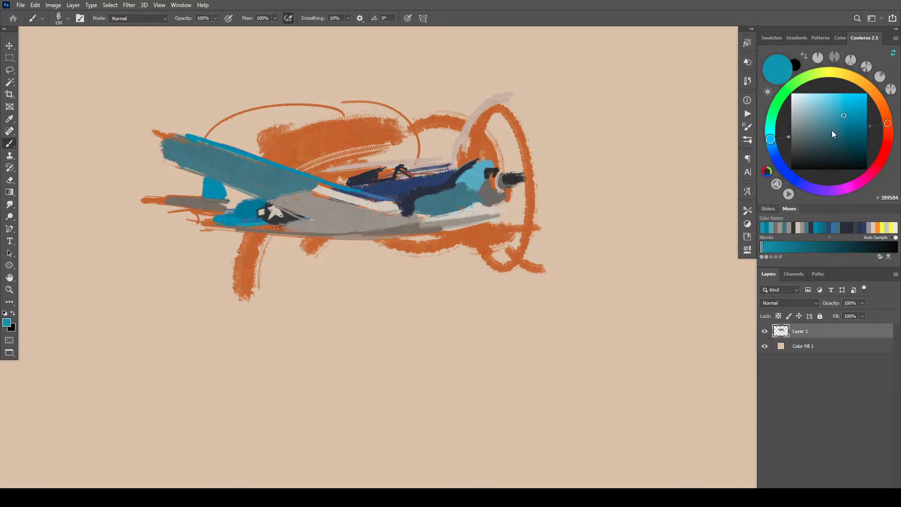
pyautogui.click(817, 127)
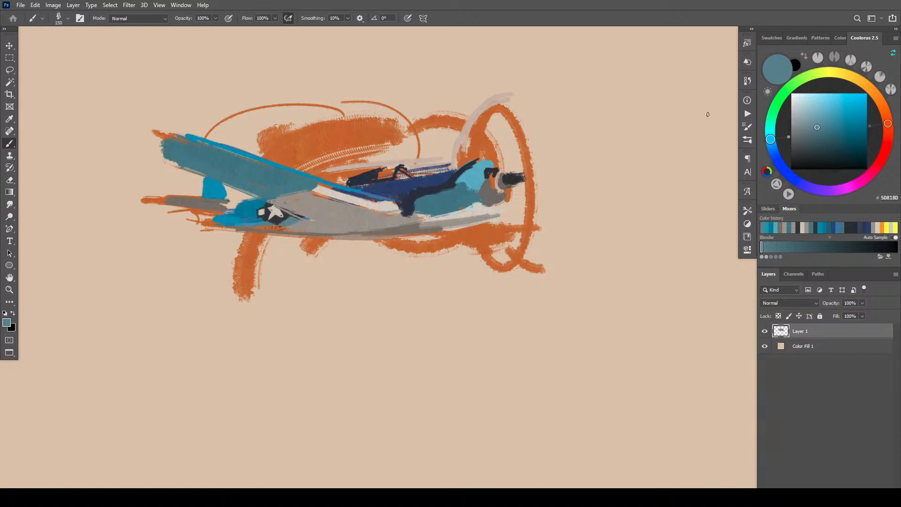
# - Pick off-white #EAE1D2, paint the engine cowling's rim and lower nose, and sample grey #696763 for the cowling opening
pyautogui.keyDown('alt'); pyautogui.click(484, 190); pyautogui.keyUp('alt')
pyautogui.click(799, 101)
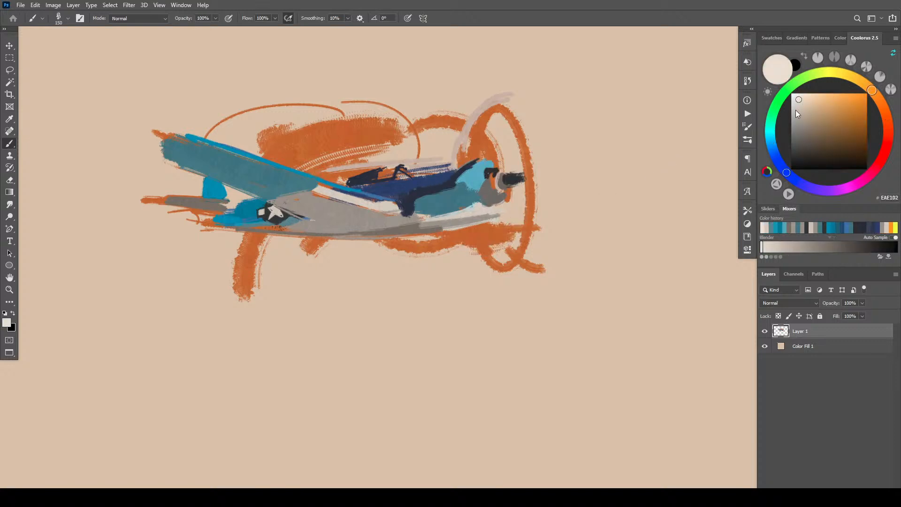
pyautogui.press(']')
pyautogui.moveTo(489, 209); pyautogui.dragTo(499, 209)
pyautogui.moveTo(477, 194)
pyautogui.mouseDown()
pyautogui.moveTo(479, 180)
pyautogui.moveTo(483, 196)
pyautogui.mouseUp()
pyautogui.keyDown('alt'); pyautogui.click(481, 187); pyautogui.keyUp('alt')
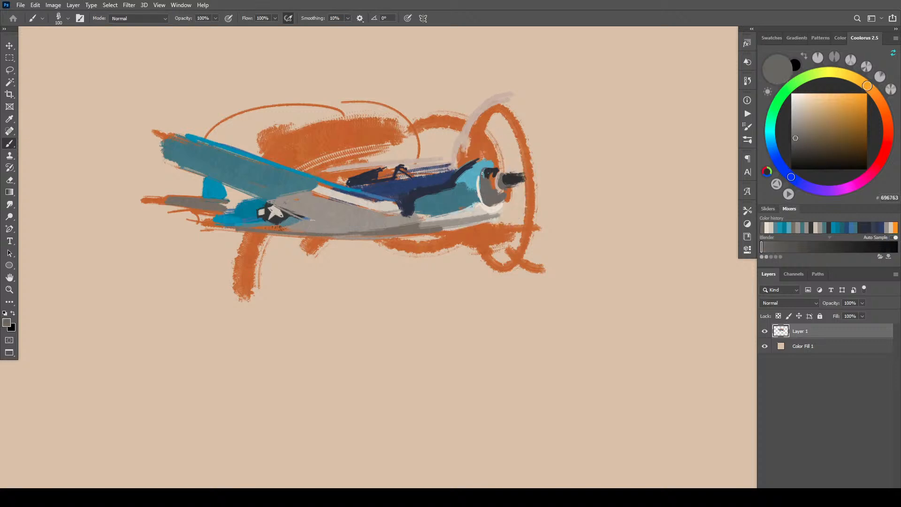
# - Sample near-black #29292D, reduce the brush to 70 px and paint a dark accent at the top of the cowling opening
pyautogui.keyDown('alt'); pyautogui.click(493, 172); pyautogui.keyUp('alt')
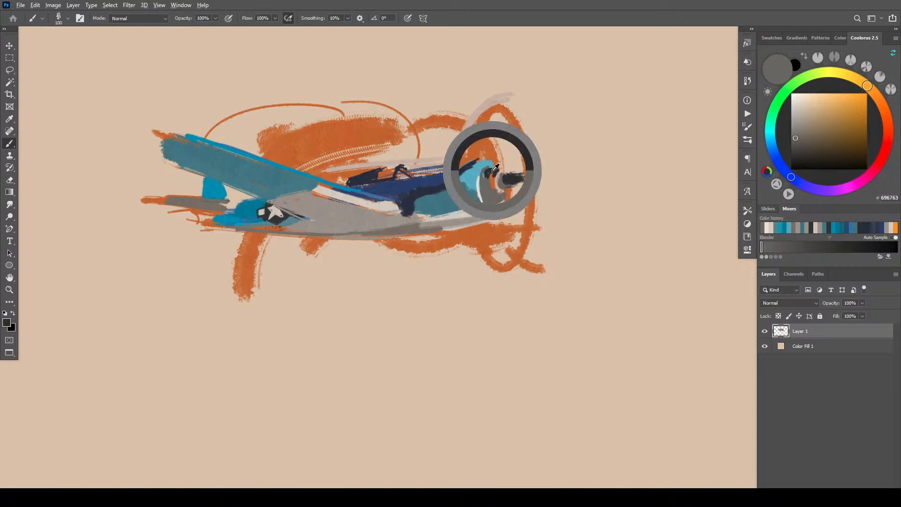
pyautogui.press('[')
pyautogui.press('[')
pyautogui.press('[')
pyautogui.moveTo(490, 166); pyautogui.dragTo(496, 163)
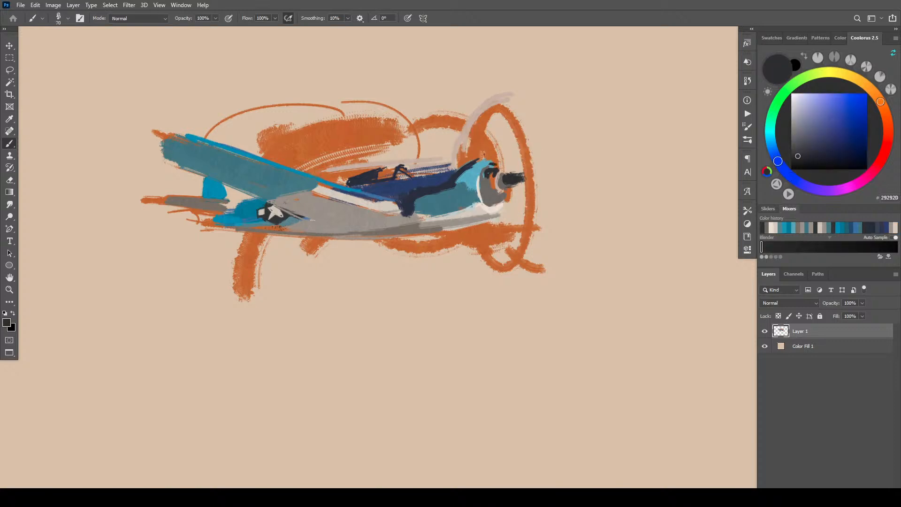
# - Sample the cowling's off-white #ECE1D3 and paint small highlights on the propeller hub and cowling
pyautogui.keyDown('alt'); pyautogui.click(483, 186); pyautogui.keyUp('alt')
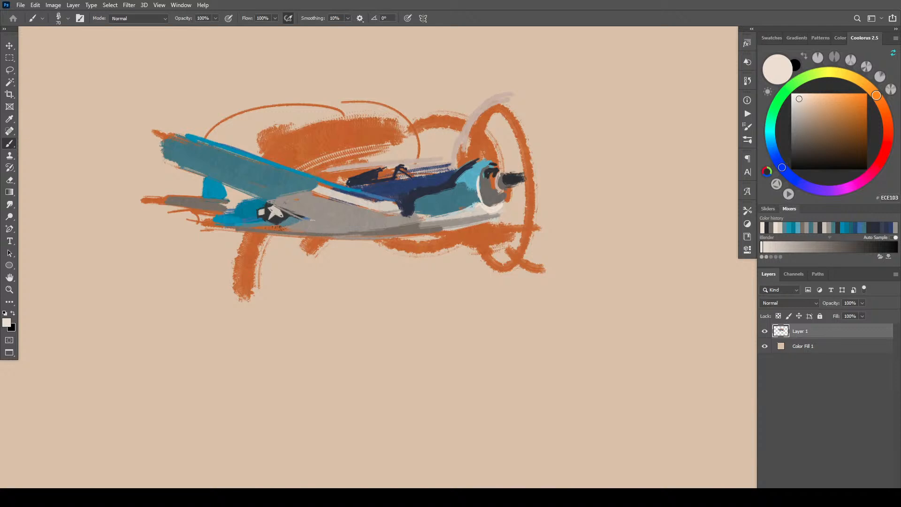
pyautogui.press(']')
pyautogui.press(']')
pyautogui.moveTo(500, 184); pyautogui.dragTo(503, 173)
pyautogui.moveTo(519, 176); pyautogui.dragTo(511, 174)
# - Brighten the white strip at the wing root with off-white strokes using a 125 px brush
pyautogui.press(']')
pyautogui.press('[')
pyautogui.moveTo(326, 187)
pyautogui.mouseDown()
pyautogui.moveTo(387, 201)
pyautogui.moveTo(361, 195)
pyautogui.mouseUp()
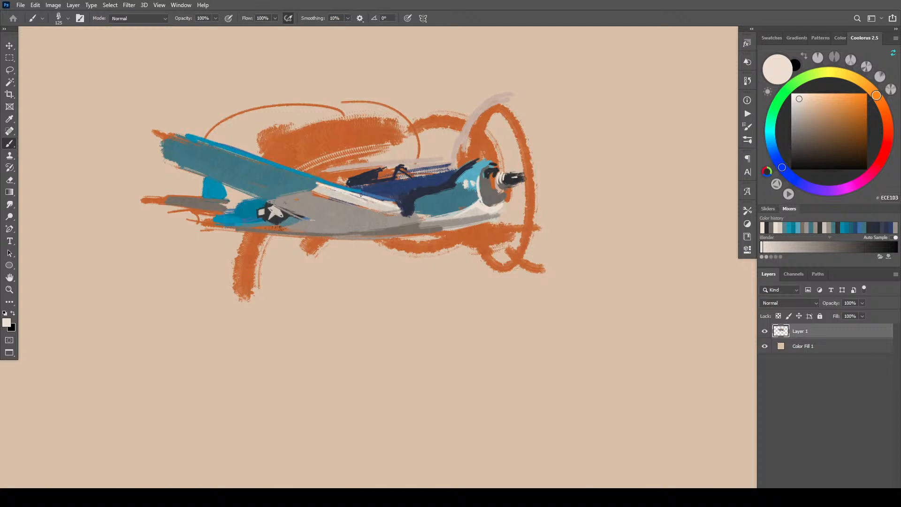
# - Add pale blue marks to the navy fuselage side, and extend its upper edge to the cowling in navy #2F3D71 with a larger brush
pyautogui.keyDown('alt'); pyautogui.click(449, 215); pyautogui.keyUp('alt')
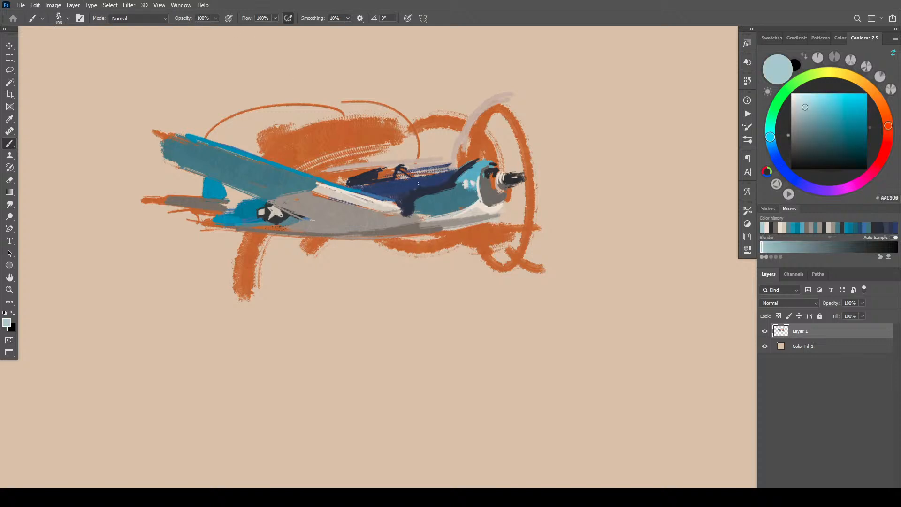
pyautogui.moveTo(393, 186); pyautogui.dragTo(401, 187)
pyautogui.keyDown('alt'); pyautogui.click(438, 174); pyautogui.keyUp('alt')
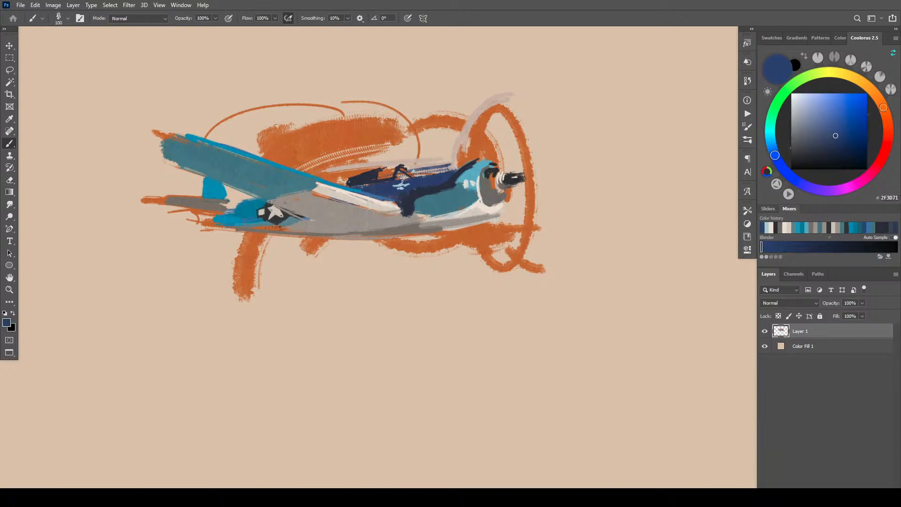
pyautogui.press(']')
pyautogui.press(']')
pyautogui.press(']')
pyautogui.press(']')
pyautogui.moveTo(402, 181); pyautogui.dragTo(474, 160)
pyautogui.press('[')
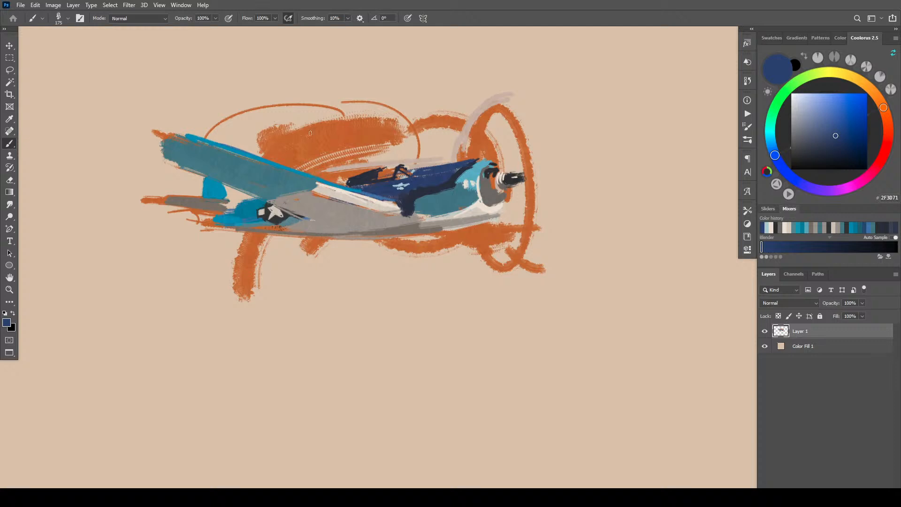
# - Sample the fuselage's warm grey and paint a roundel with side bars on the teal wing, reducing the brush to 100 px
pyautogui.keyDown('alt'); pyautogui.click(354, 223); pyautogui.keyUp('alt')
pyautogui.moveTo(203, 157)
pyautogui.mouseDown()
pyautogui.moveTo(276, 185)
pyautogui.moveTo(219, 168)
pyautogui.moveTo(233, 177)
pyautogui.moveTo(243, 168)
pyautogui.moveTo(237, 177)
pyautogui.moveTo(225, 171)
pyautogui.moveTo(248, 174)
pyautogui.moveTo(228, 177)
pyautogui.moveTo(228, 167)
pyautogui.moveTo(249, 167)
pyautogui.moveTo(220, 172)
pyautogui.mouseUp()
pyautogui.press('[')
pyautogui.press('[')
pyautogui.press('[')
pyautogui.press('[')
pyautogui.press('[')
pyautogui.press('[')
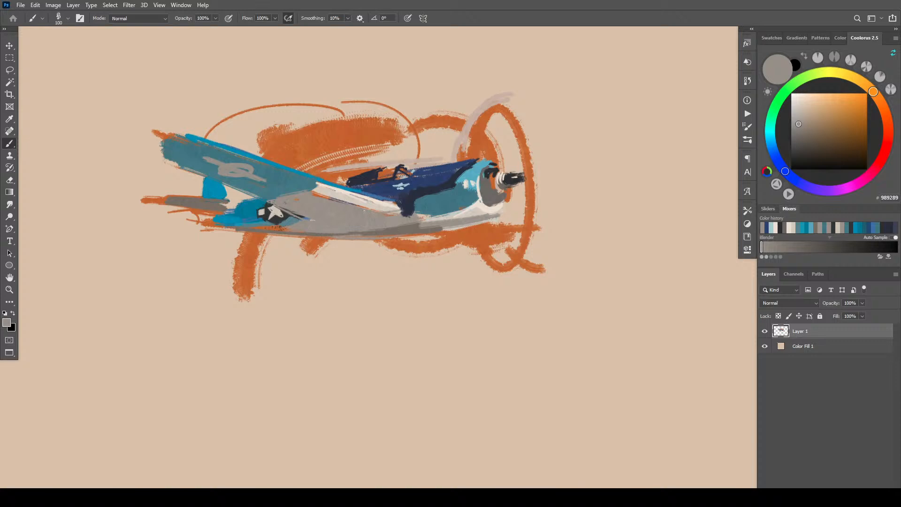
# - Sample the tail fin's bright blue, paint over the fuselage's rear end and refine the fin's shape with a 70 px brush
pyautogui.keyDown('alt'); pyautogui.click(215, 187); pyautogui.keyUp('alt')
pyautogui.press(']')
pyautogui.press(']')
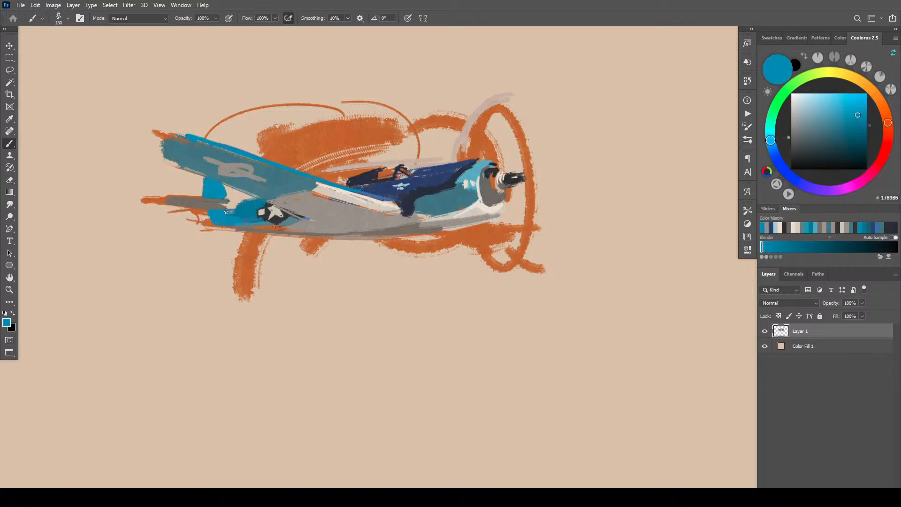
pyautogui.press('[')
pyautogui.press('[')
pyautogui.press('[')
pyautogui.press('[')
pyautogui.press('[')
pyautogui.keyDown('alt'); pyautogui.click(291, 169); pyautogui.keyUp('alt')
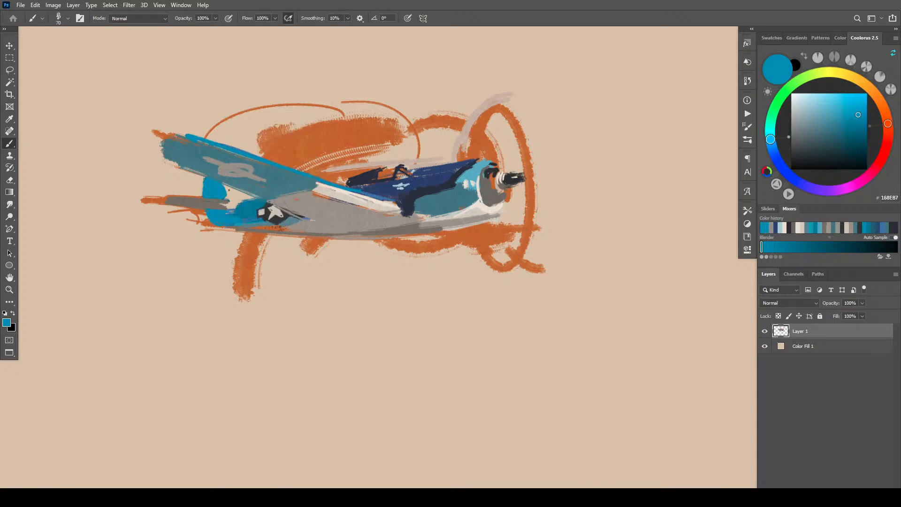
# - Sample teal #44717F, paint a thin line along the tailplane's upper edge and retouch the tailplane in grey #777165
pyautogui.keyDown('alt'); pyautogui.click(253, 193); pyautogui.keyUp('alt')
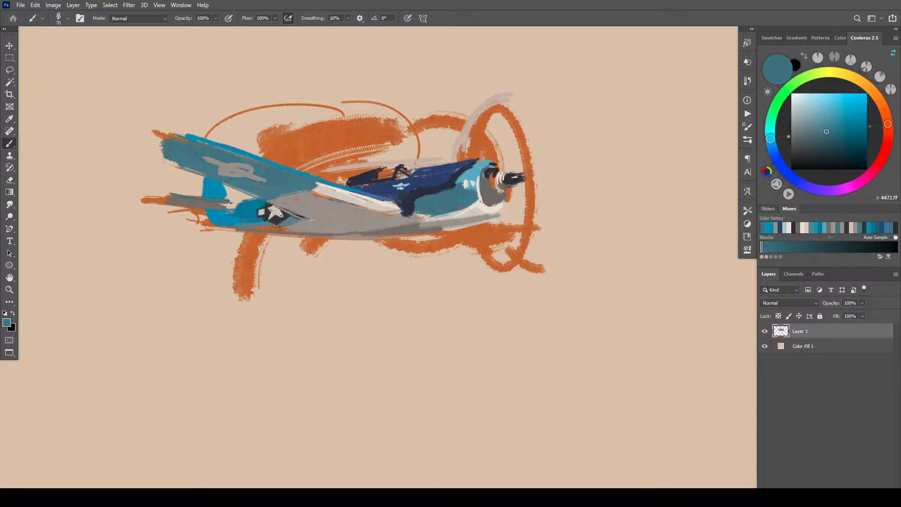
pyautogui.press(']')
pyautogui.keyDown('alt'); pyautogui.click(232, 205); pyautogui.keyUp('alt')
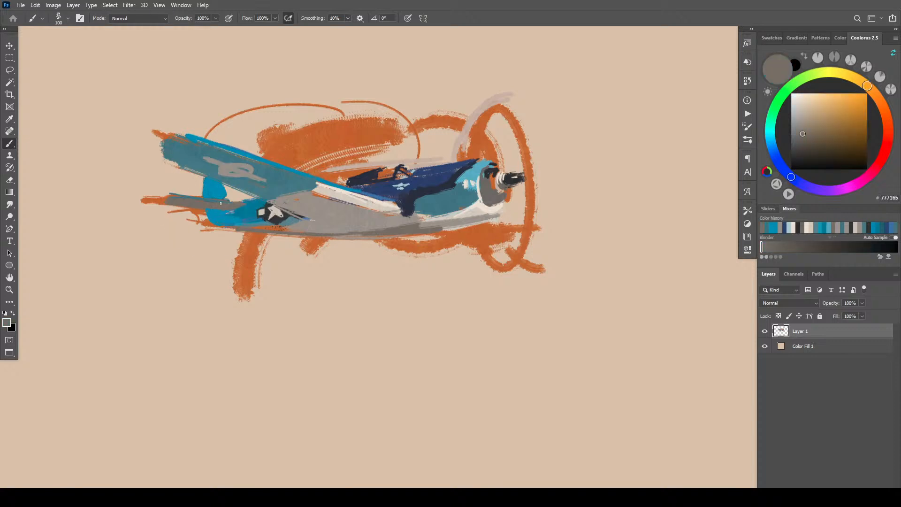
# - Extend the bright blue tail fin to fill the gap beneath the teal wing, retouching the grey tailplane beside it
pyautogui.keyDown('alt'); pyautogui.click(229, 198); pyautogui.keyUp('alt')
pyautogui.moveTo(223, 188); pyautogui.dragTo(232, 199)
pyautogui.press(']')
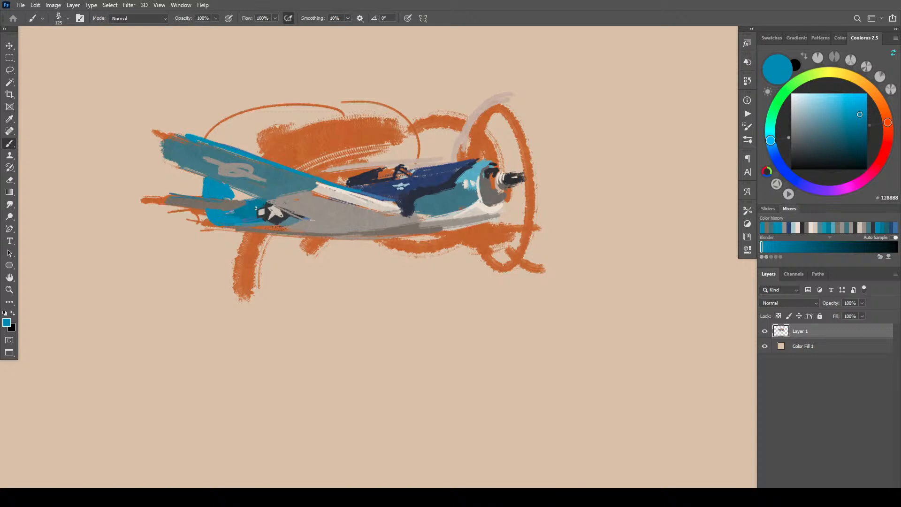
pyautogui.keyDown('alt'); pyautogui.click(222, 202); pyautogui.keyUp('alt')
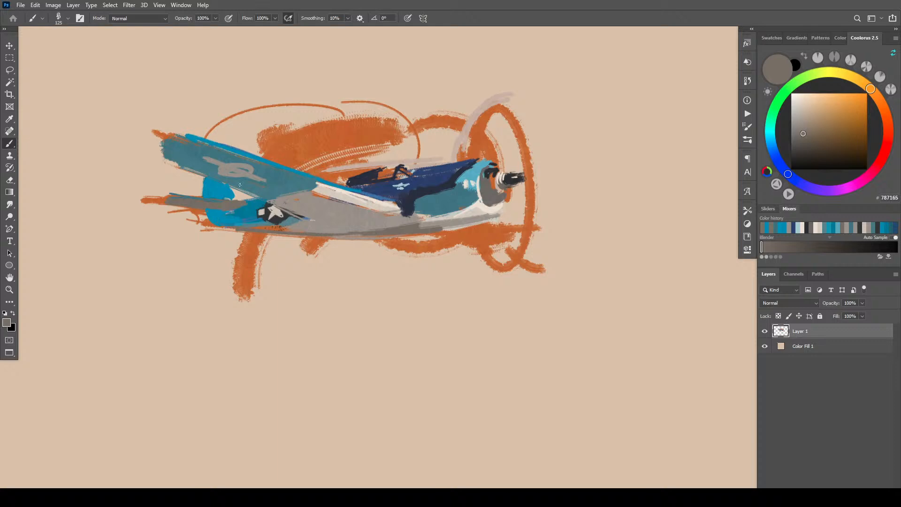
pyautogui.press(']')
pyautogui.keyDown('alt'); pyautogui.click(238, 189); pyautogui.keyUp('alt')
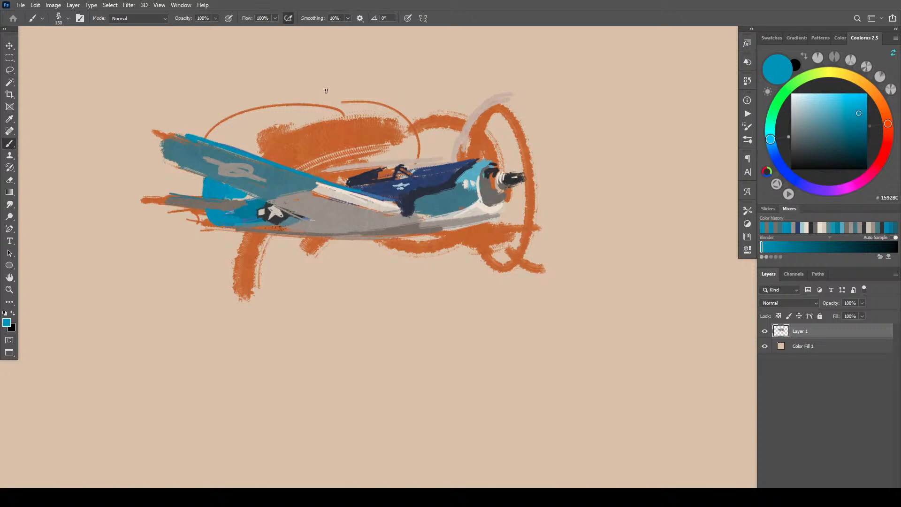
# - Sample grey #7A7367, extend the tailplane's root towards the fuselage with a 100 px brush and sample the adjoining blue
pyautogui.keyDown('alt'); pyautogui.click(249, 202); pyautogui.keyUp('alt')
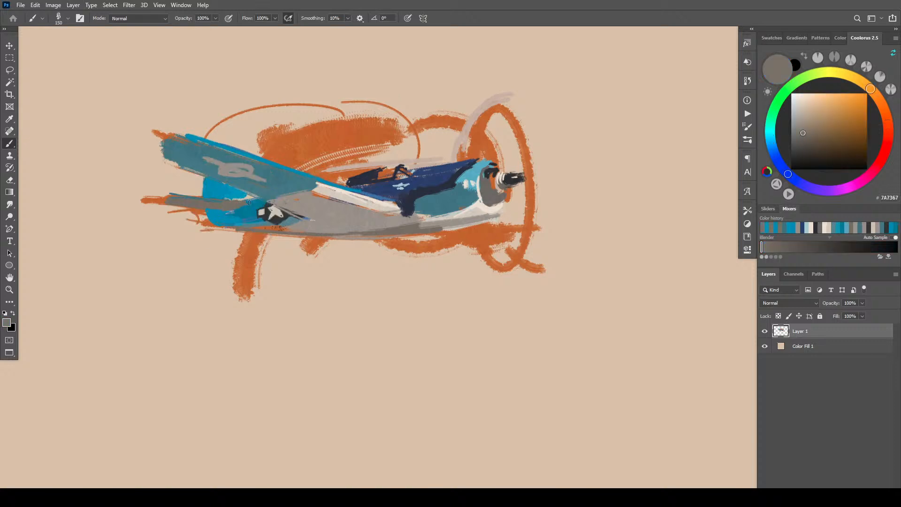
pyautogui.press('[')
pyautogui.moveTo(258, 196); pyautogui.dragTo(232, 198)
pyautogui.keyDown('alt'); pyautogui.click(230, 203); pyautogui.keyUp('alt')
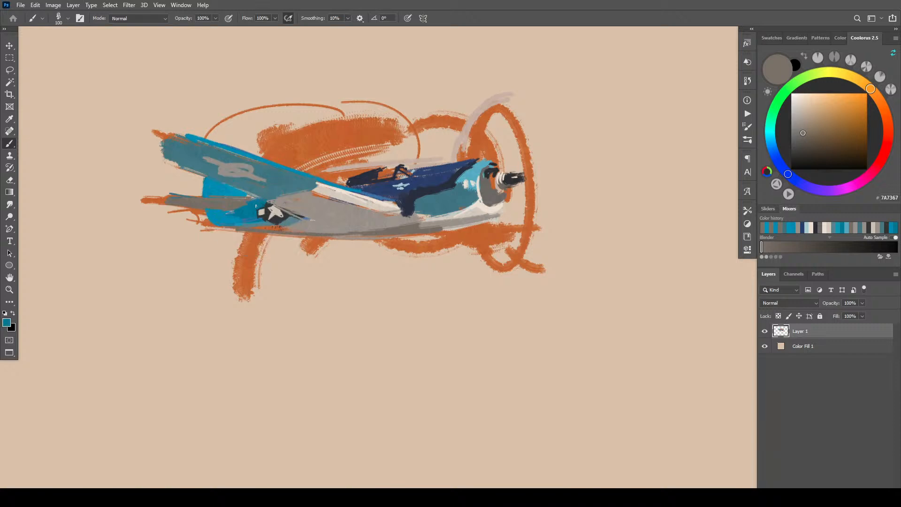
# - Sample off-white #D7CFC0, paint a light edge along the tailplane's top with an 80 px brush and sample the wing edge's blue
pyautogui.keyDown('alt'); pyautogui.click(324, 194); pyautogui.keyUp('alt')
pyautogui.press('[')
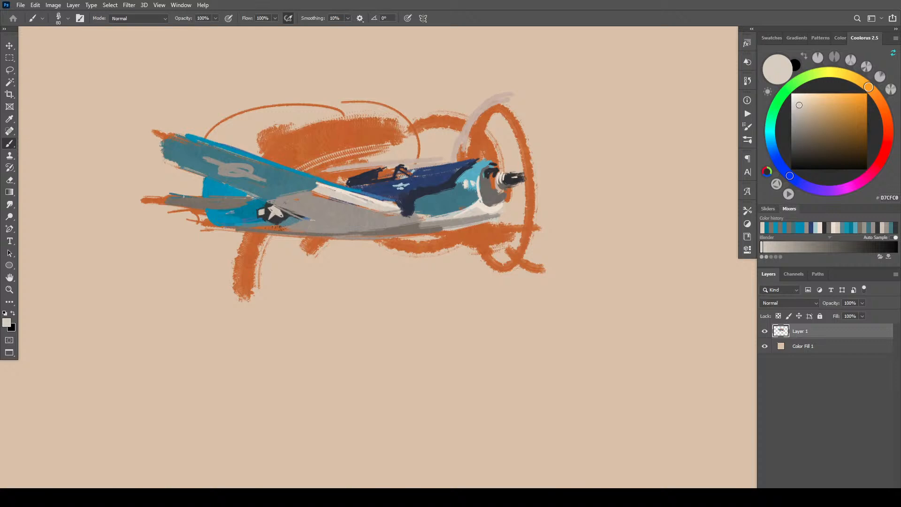
pyautogui.moveTo(174, 197); pyautogui.dragTo(252, 200)
pyautogui.moveTo(181, 197); pyautogui.dragTo(253, 199)
pyautogui.keyDown('alt'); pyautogui.click(341, 187); pyautogui.keyUp('alt')
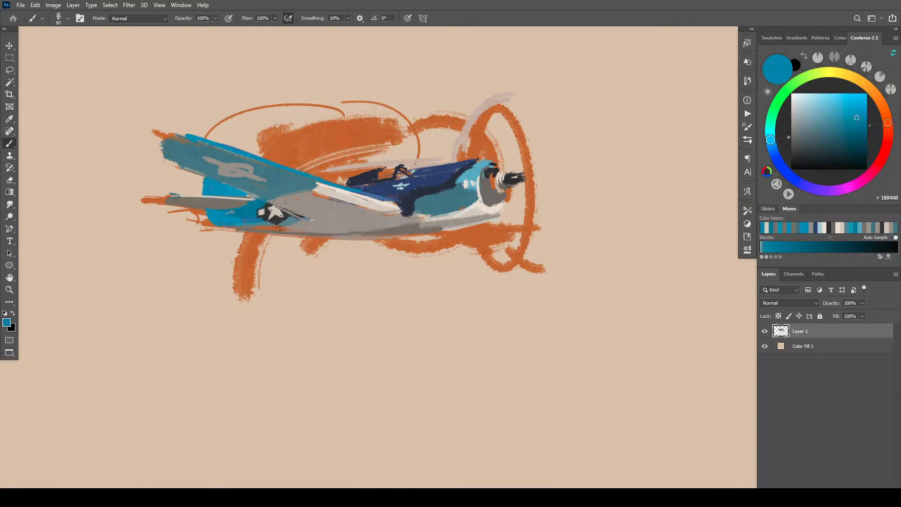
# - Sample the fuselage's blue, shift it to #2E5095 and paint a thin line along the tailplane's upper edge
pyautogui.keyDown('alt'); pyautogui.click(431, 184); pyautogui.keyUp('alt')
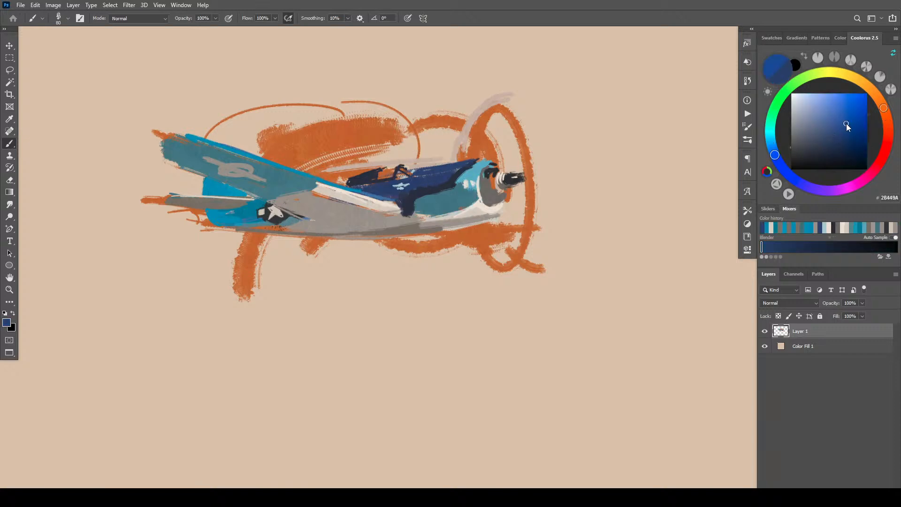
pyautogui.click(844, 125)
pyautogui.moveTo(775, 155); pyautogui.dragTo(756, 160)
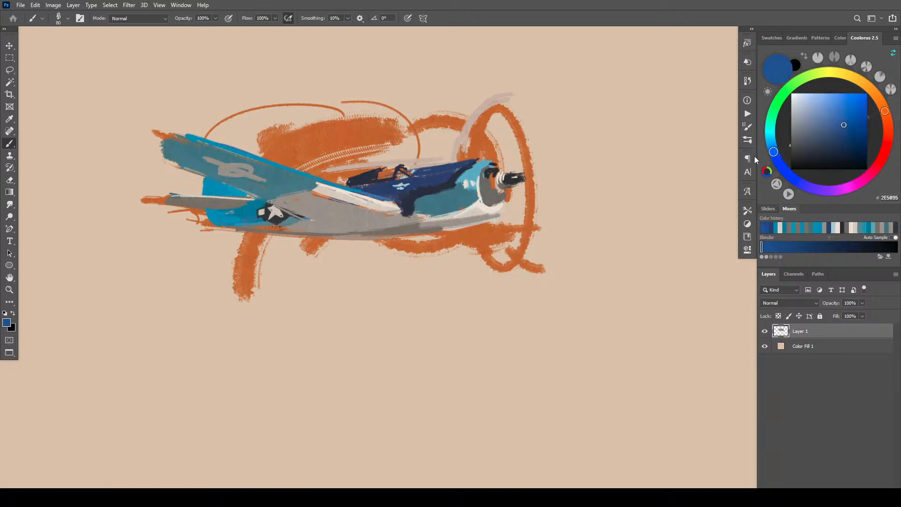
pyautogui.moveTo(167, 195); pyautogui.dragTo(196, 192)
pyautogui.hotkey('ctrl', 'z')
pyautogui.moveTo(167, 195); pyautogui.dragTo(243, 196)
pyautogui.hotkey('ctrl', 'z')
pyautogui.moveTo(186, 195); pyautogui.dragTo(243, 199)
# - Paint thin #2E5095 blue strokes along the main wing's upper edge, from beyond the wingtip towards the fuselage
pyautogui.moveTo(165, 133); pyautogui.dragTo(172, 132)
pyautogui.hotkey('ctrl', 'z')
pyautogui.moveTo(166, 127); pyautogui.dragTo(331, 178)
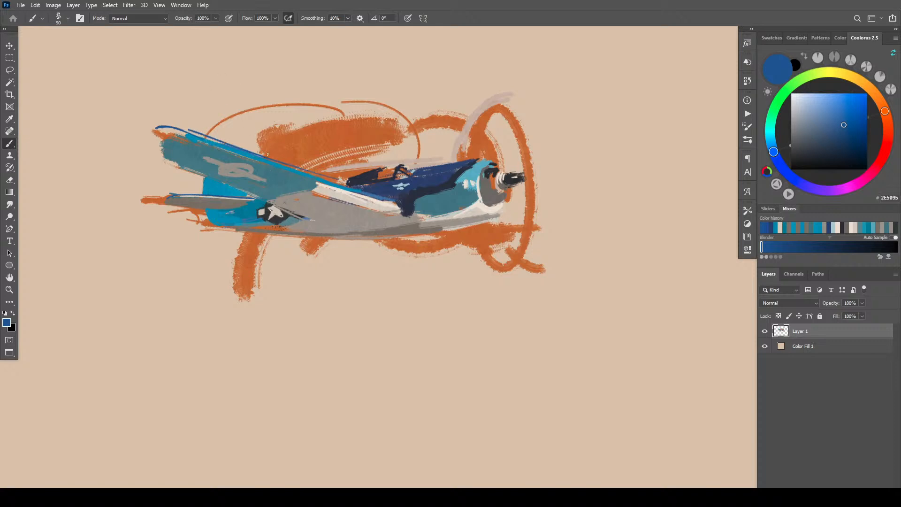
pyautogui.hotkey('ctrl', 'z')
pyautogui.moveTo(200, 137); pyautogui.dragTo(383, 206)
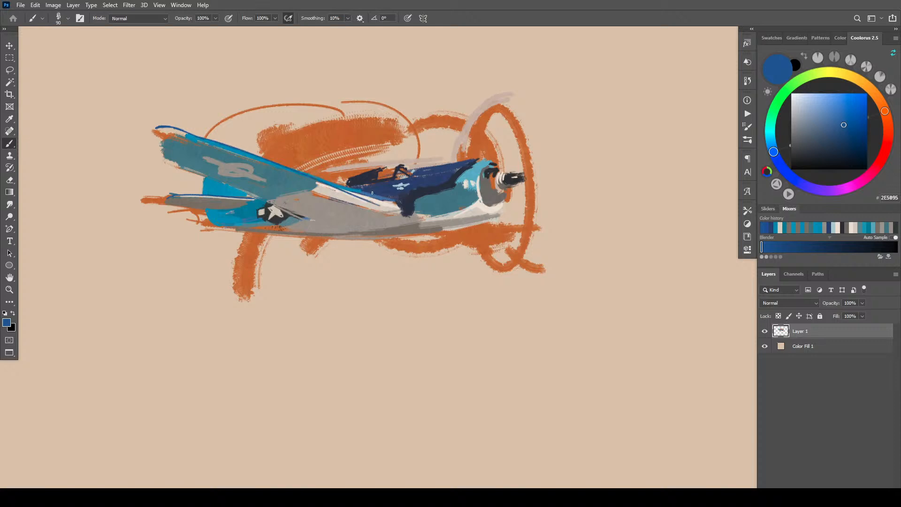
pyautogui.hotkey('ctrl', 'z')
pyautogui.moveTo(207, 138); pyautogui.dragTo(386, 201)
pyautogui.hotkey('ctrl', 'z')
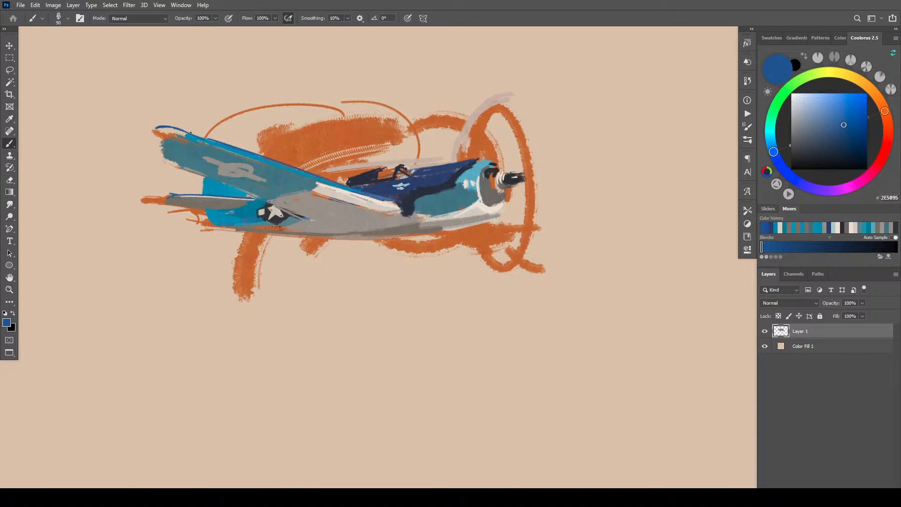
pyautogui.moveTo(190, 134); pyautogui.dragTo(230, 148)
pyautogui.moveTo(301, 170); pyautogui.dragTo(323, 177)
# - Trim the dark patch at the wing root with sampled light tones and add navy #242739 marks beneath the near wing's edge
pyautogui.keyDown('alt'); pyautogui.click(403, 211); pyautogui.keyUp('alt')
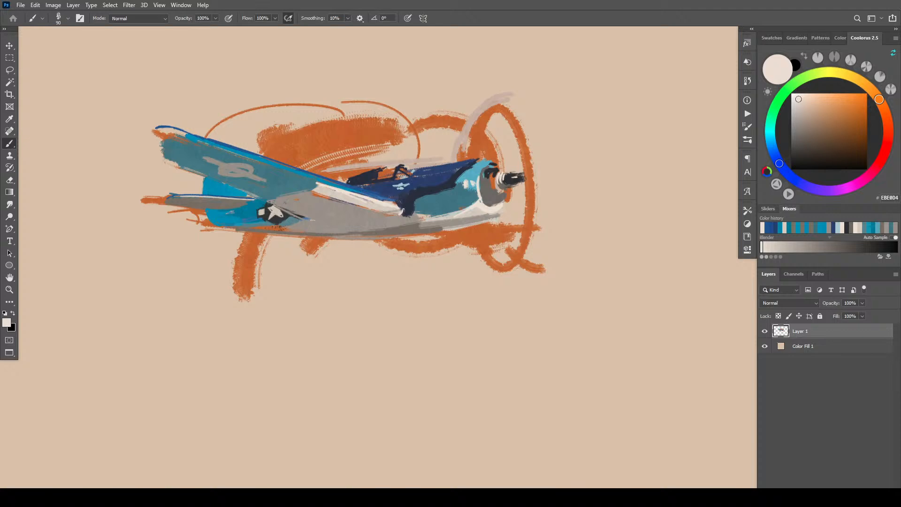
pyautogui.keyDown('alt'); pyautogui.click(400, 214); pyautogui.keyUp('alt')
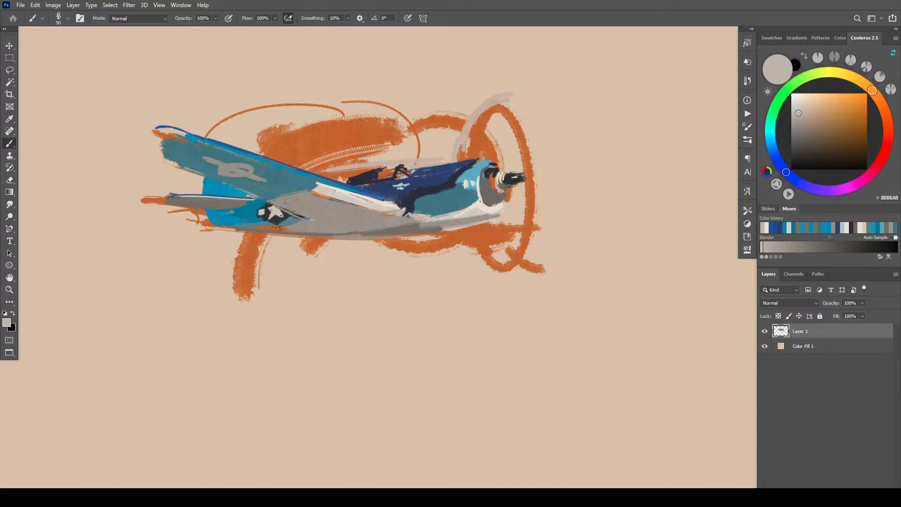
pyautogui.keyDown('alt'); pyautogui.click(418, 205); pyautogui.keyUp('alt')
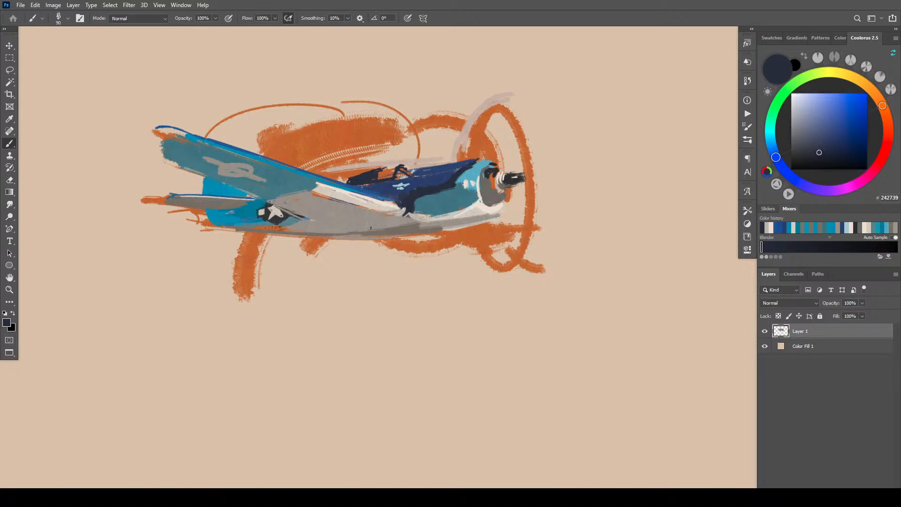
pyautogui.moveTo(396, 214)
pyautogui.mouseDown()
pyautogui.moveTo(368, 220)
pyautogui.moveTo(394, 223)
pyautogui.moveTo(393, 216)
pyautogui.mouseUp()
pyautogui.moveTo(344, 206); pyautogui.dragTo(349, 207)
# - Paint the wing insignia's disc and outline its side bars in dark navy #242739
pyautogui.moveTo(239, 166)
pyautogui.mouseDown()
pyautogui.moveTo(254, 167)
pyautogui.moveTo(223, 169)
pyautogui.moveTo(233, 169)
pyautogui.mouseUp()
pyautogui.press(']')
pyautogui.press(']')
pyautogui.press(']')
pyautogui.press(']')
pyautogui.press(']')
pyautogui.press(']')
pyautogui.moveTo(202, 158)
pyautogui.mouseDown()
pyautogui.moveTo(233, 168)
pyautogui.moveTo(194, 165)
pyautogui.mouseUp()
pyautogui.moveTo(259, 178)
pyautogui.mouseDown()
pyautogui.moveTo(268, 180)
pyautogui.moveTo(253, 177)
pyautogui.mouseUp()
# - Sample grey #958E84 and paint the star inside the wing insignia's dark disc with a smaller brush
pyautogui.keyDown('alt'); pyautogui.click(252, 174); pyautogui.keyUp('alt')
pyautogui.press('[')
pyautogui.press('[')
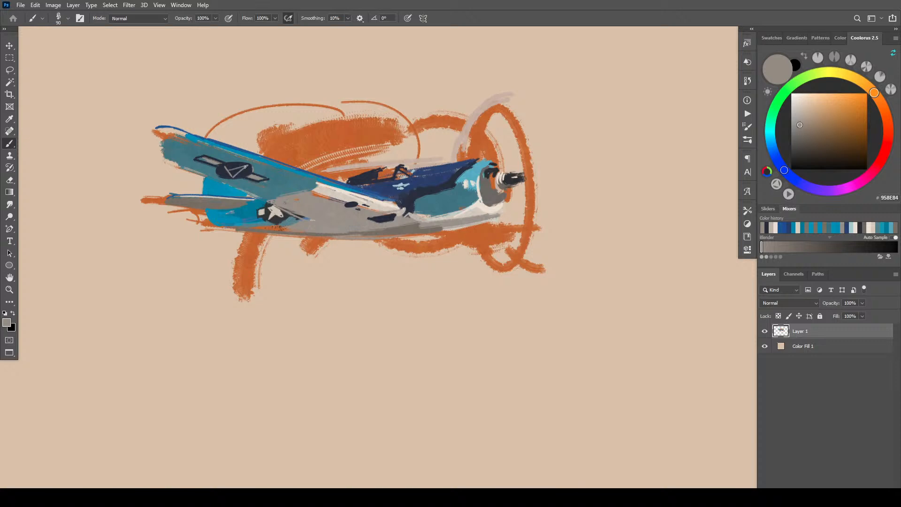
pyautogui.moveTo(245, 167); pyautogui.dragTo(220, 173)
# - Sample teal #477885 and extend the wingtip over the orange sketch with a 400 px brush
pyautogui.keyDown('alt'); pyautogui.click(176, 145); pyautogui.keyUp('alt')
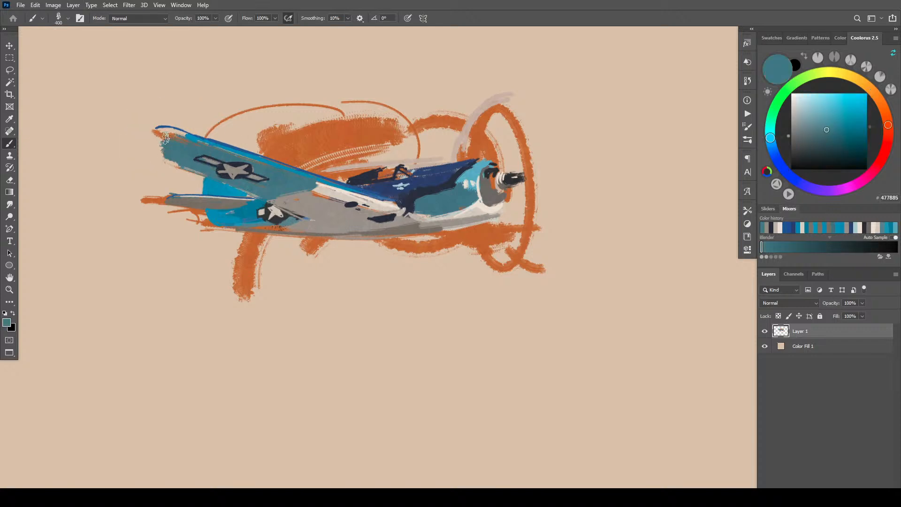
pyautogui.moveTo(166, 137); pyautogui.dragTo(155, 142)
pyautogui.press('[')
# - Paint the cowling's upper front rim in light blue #65A6C1 and add a near-black shadow inside its lower opening
pyautogui.keyDown('alt'); pyautogui.click(469, 162); pyautogui.keyUp('alt')
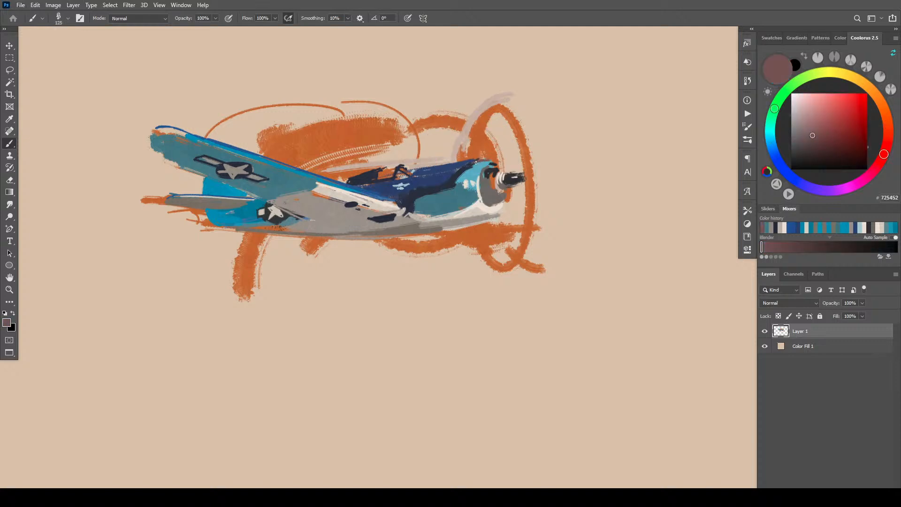
pyautogui.keyDown('alt'); pyautogui.click(470, 163); pyautogui.keyUp('alt')
pyautogui.keyDown('alt'); pyautogui.click(486, 162); pyautogui.keyUp('alt')
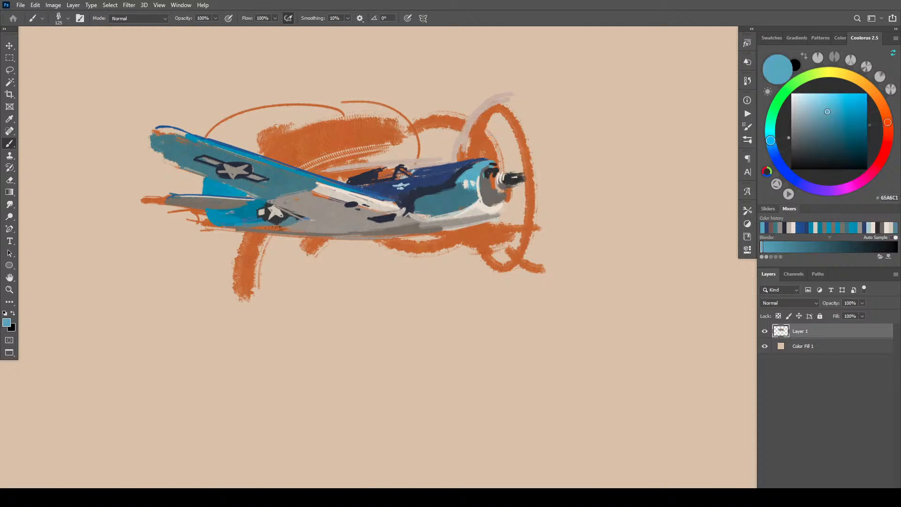
pyautogui.moveTo(495, 168); pyautogui.dragTo(489, 162)
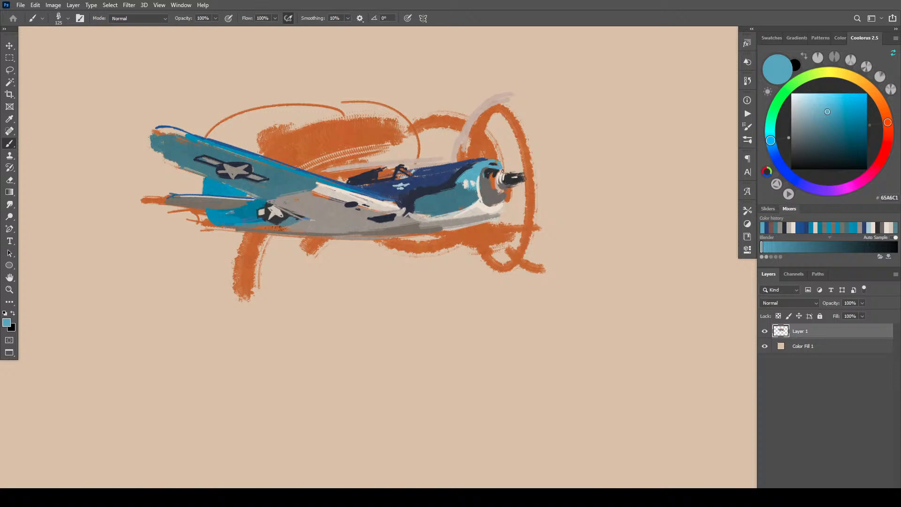
pyautogui.keyDown('alt'); pyautogui.click(497, 194); pyautogui.keyUp('alt')
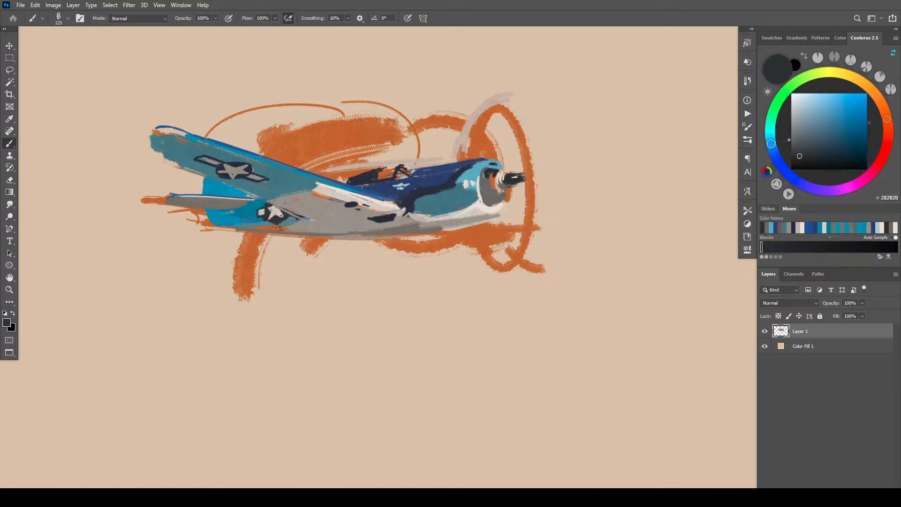
pyautogui.moveTo(503, 194); pyautogui.dragTo(497, 197)
# - Sample the cowling's light blue and paint a small curved highlight on its lower side with an 80 px brush
pyautogui.keyDown('alt'); pyautogui.click(458, 200); pyautogui.keyUp('alt')
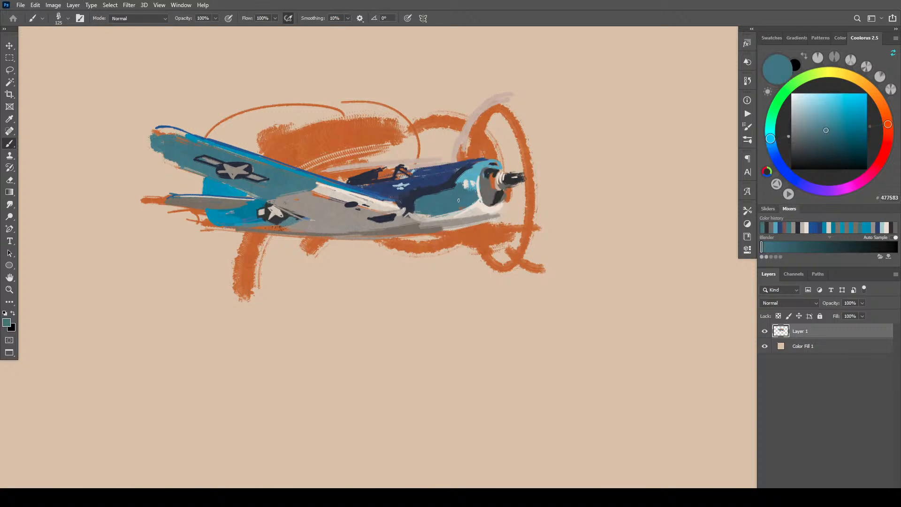
pyautogui.keyDown('alt'); pyautogui.click(475, 180); pyautogui.keyUp('alt')
pyautogui.press('[')
pyautogui.press('[')
pyautogui.press('[')
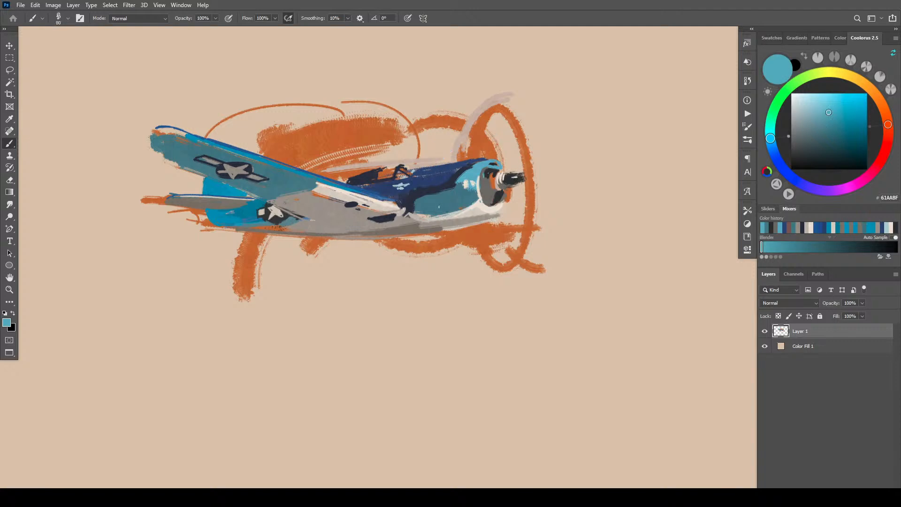
pyautogui.moveTo(438, 209); pyautogui.dragTo(459, 208)
# - Sample off-white #EEE5DA and retouch the cowling's lower front lip with a 90 px brush
pyautogui.press(']')
pyautogui.press(']')
pyautogui.press(']')
pyautogui.press(']')
pyautogui.press(']')
pyautogui.press(']')
pyautogui.keyDown('alt'); pyautogui.click(472, 219); pyautogui.keyUp('alt')
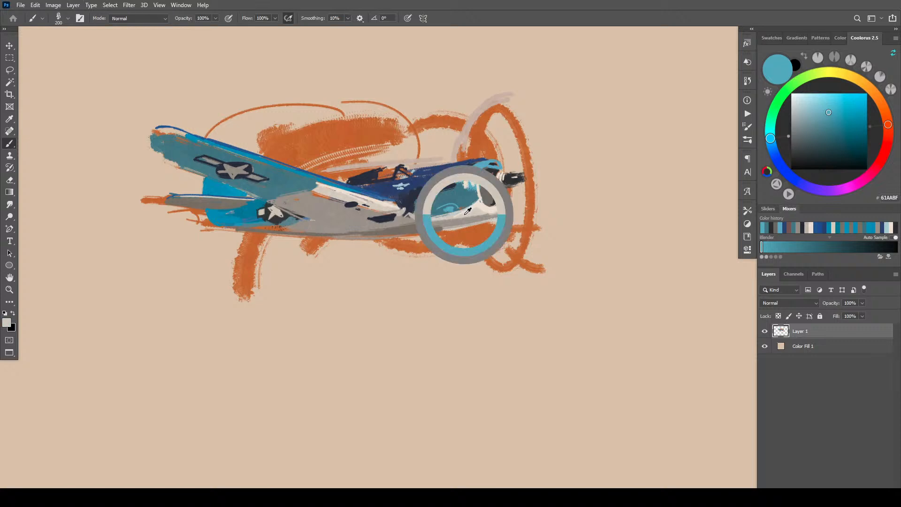
pyautogui.press('[')
pyautogui.press('[')
pyautogui.press('[')
pyautogui.press('[')
pyautogui.press('[')
pyautogui.keyDown('alt'); pyautogui.click(481, 202); pyautogui.keyUp('alt')
pyautogui.moveTo(481, 202); pyautogui.dragTo(490, 210)
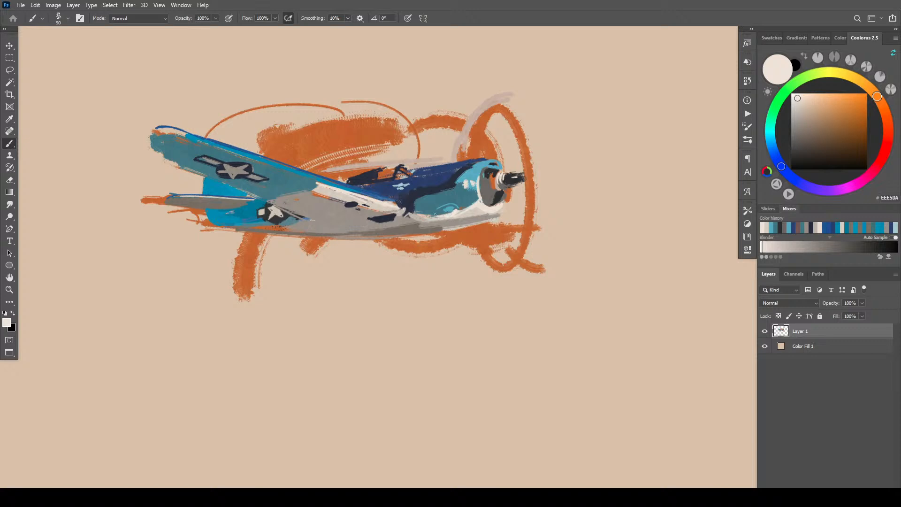
# - Sample near-black #27292A and draw the exhaust outlet and curved panel lines around the cowling and belly
pyautogui.keyDown('alt'); pyautogui.click(479, 201); pyautogui.keyUp('alt')
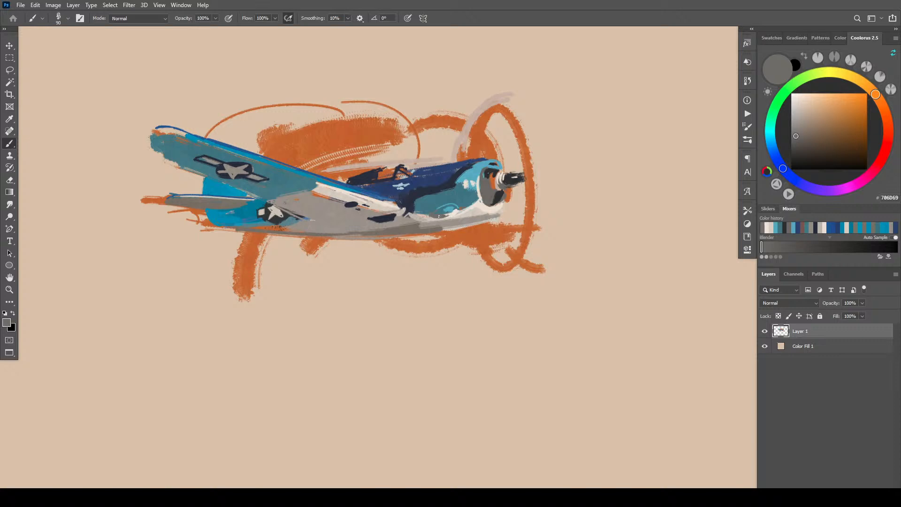
pyautogui.keyDown('alt'); pyautogui.click(449, 200); pyautogui.keyUp('alt')
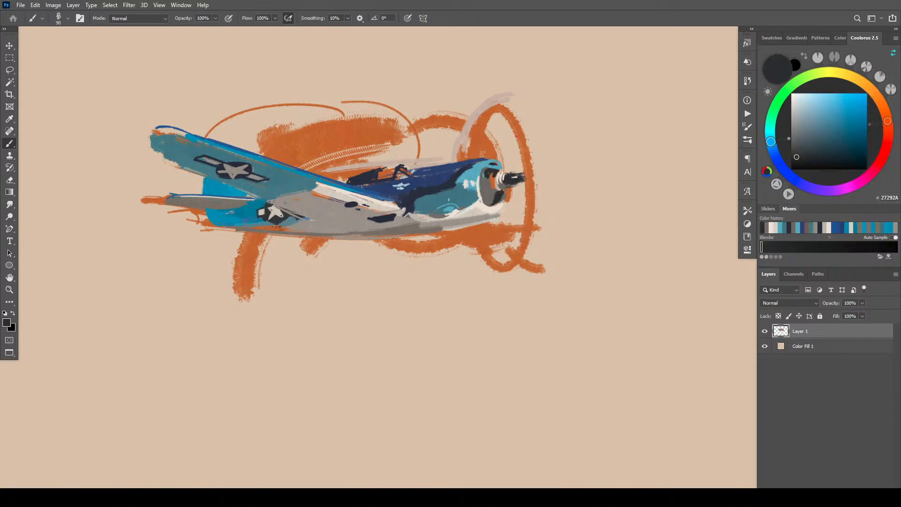
pyautogui.moveTo(440, 211); pyautogui.dragTo(447, 217)
pyautogui.moveTo(425, 217); pyautogui.dragTo(442, 230)
pyautogui.moveTo(458, 205); pyautogui.dragTo(447, 212)
pyautogui.moveTo(454, 206); pyautogui.dragTo(453, 188)
pyautogui.moveTo(454, 206)
pyautogui.mouseDown()
pyautogui.moveTo(459, 189)
pyautogui.moveTo(468, 223)
pyautogui.mouseUp()
pyautogui.moveTo(471, 226); pyautogui.dragTo(475, 226)
# - Draw a thin grey #696562 contour around the cowling and link the belly panel lines with short dark strokes
pyautogui.keyDown('alt'); pyautogui.click(487, 187); pyautogui.keyUp('alt')
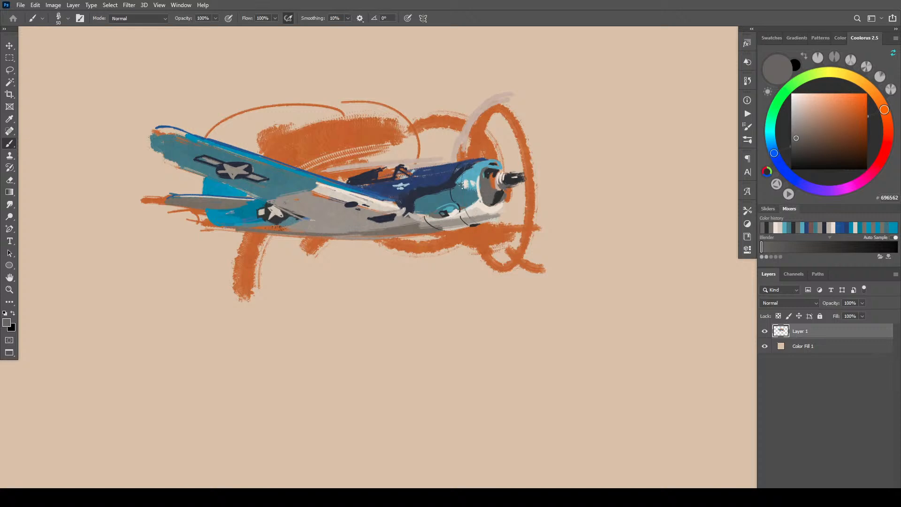
pyautogui.keyDown('alt'); pyautogui.click(464, 168); pyautogui.keyUp('alt')
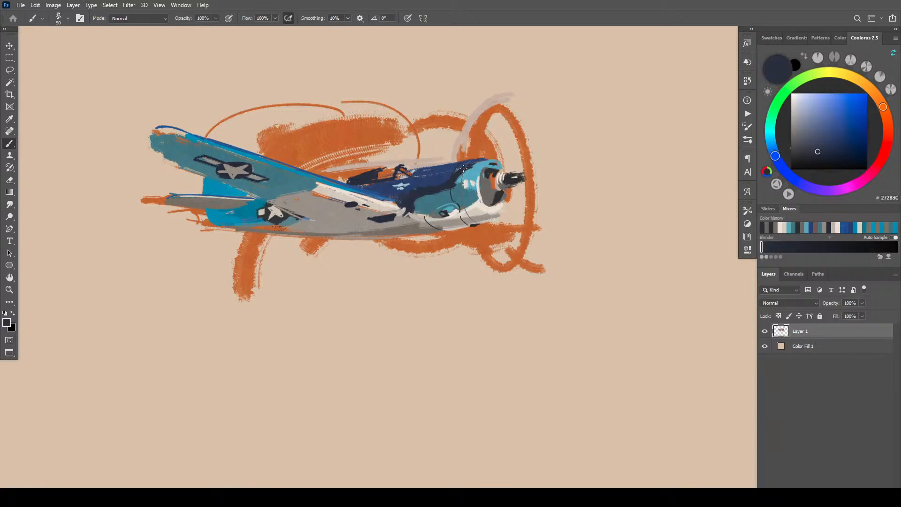
pyautogui.scroll(3, 464, 167)
pyautogui.moveTo(422, 305)
pyautogui.mouseDown()
pyautogui.moveTo(422, 211)
pyautogui.moveTo(409, 387)
pyautogui.mouseUp()
pyautogui.press('[')
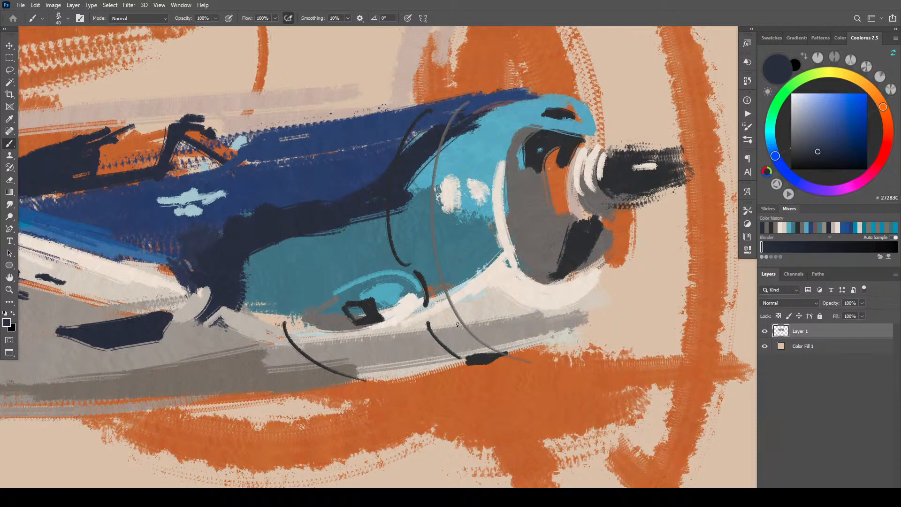
pyautogui.moveTo(459, 323); pyautogui.dragTo(433, 336)
pyautogui.press('[')
pyautogui.moveTo(479, 344)
pyautogui.mouseDown()
pyautogui.moveTo(457, 354)
pyautogui.moveTo(494, 352)
pyautogui.mouseUp()
# - Sample dark navy #26293A and draw short cross lines between the cowling's two curved contours with a 25 px brush
pyautogui.keyDown('alt'); pyautogui.click(472, 352); pyautogui.keyUp('alt')
pyautogui.keyDown('alt'); pyautogui.click(454, 325); pyautogui.keyUp('alt')
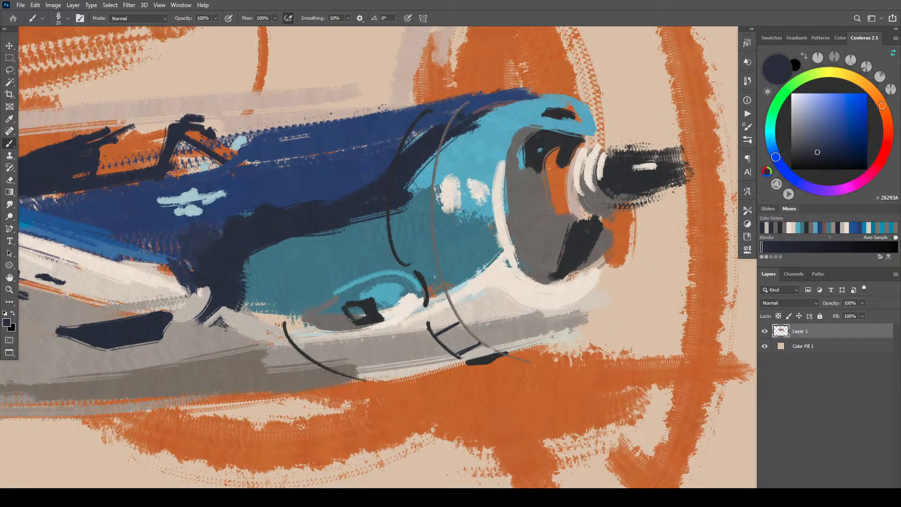
pyautogui.moveTo(426, 280); pyautogui.dragTo(435, 275)
pyautogui.moveTo(390, 238); pyautogui.dragTo(428, 233)
pyautogui.moveTo(407, 188); pyautogui.dragTo(430, 186)
pyautogui.moveTo(435, 112); pyautogui.dragTo(453, 118)
# - Sample near-black #242629 and fill a tapering shadow behind the cowling's upper rear contour, enlarging the brush to 70 px
pyautogui.press(']')
pyautogui.keyDown('alt'); pyautogui.click(422, 115); pyautogui.keyUp('alt')
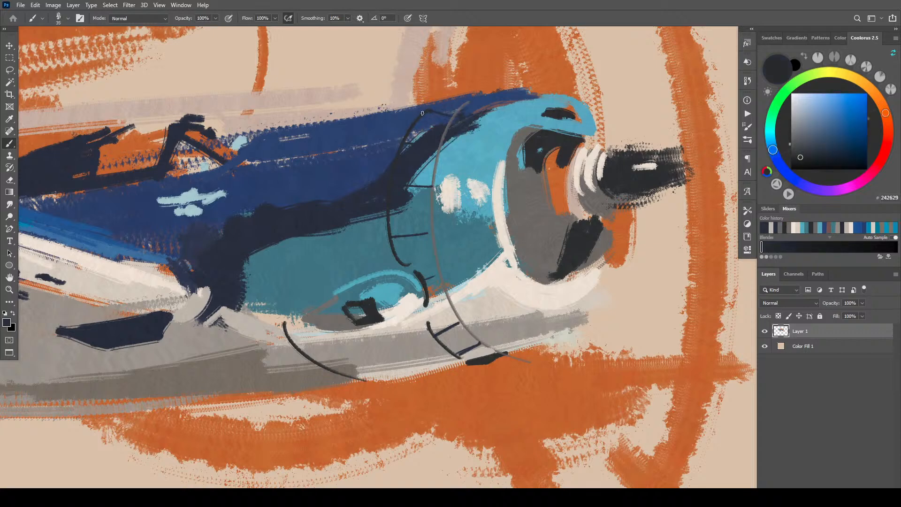
pyautogui.moveTo(407, 123); pyautogui.dragTo(430, 107)
pyautogui.press(']')
pyautogui.press(']')
pyautogui.press(']')
pyautogui.moveTo(362, 182)
pyautogui.mouseDown()
pyautogui.moveTo(403, 120)
pyautogui.moveTo(375, 173)
pyautogui.moveTo(404, 125)
pyautogui.moveTo(383, 173)
pyautogui.moveTo(361, 193)
pyautogui.mouseUp()
pyautogui.press(']')
pyautogui.press(']')
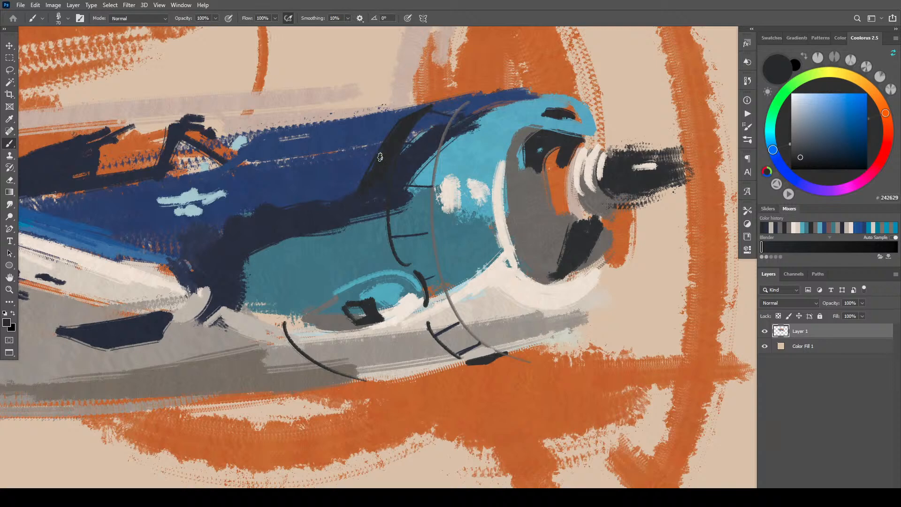
# - Darken the colour to #151618 and reinforce the cowling's upper rear contour with a 40 px brush
pyautogui.click(801, 163)
pyautogui.press('[')
pyautogui.press('[')
pyautogui.press('[')
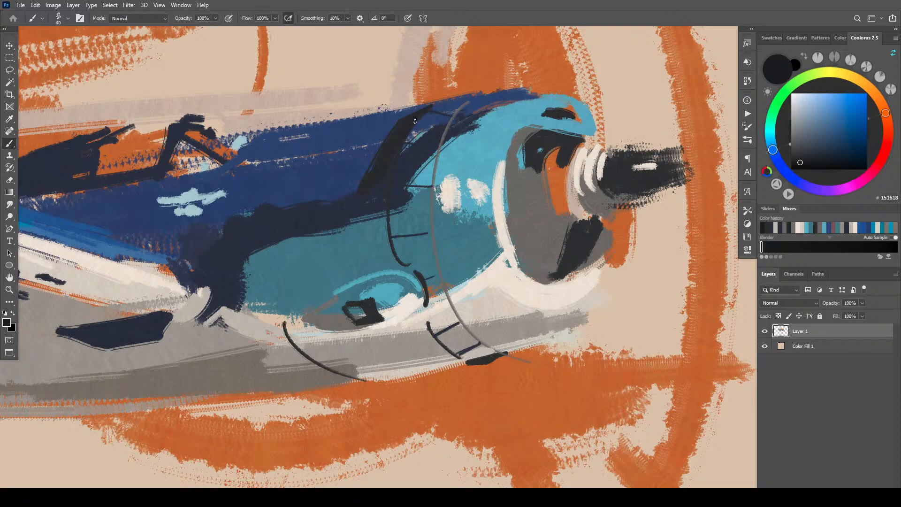
pyautogui.moveTo(423, 114)
pyautogui.mouseDown()
pyautogui.moveTo(390, 186)
pyautogui.moveTo(413, 109)
pyautogui.mouseUp()
# - Sample grey #6E6A65 and paint it over the belly panel line below the cowling and along the fuselage's underside
pyautogui.keyDown('alt'); pyautogui.click(475, 337); pyautogui.keyUp('alt')
pyautogui.moveTo(458, 357)
pyautogui.mouseDown()
pyautogui.moveTo(477, 347)
pyautogui.moveTo(453, 326)
pyautogui.moveTo(431, 335)
pyautogui.moveTo(462, 360)
pyautogui.moveTo(425, 326)
pyautogui.moveTo(424, 312)
pyautogui.moveTo(409, 324)
pyautogui.moveTo(421, 324)
pyautogui.mouseUp()
pyautogui.press(']')
pyautogui.press(']')
pyautogui.press(']')
pyautogui.press(']')
pyautogui.press(']')
pyautogui.press(']')
pyautogui.press(']')
pyautogui.press(']')
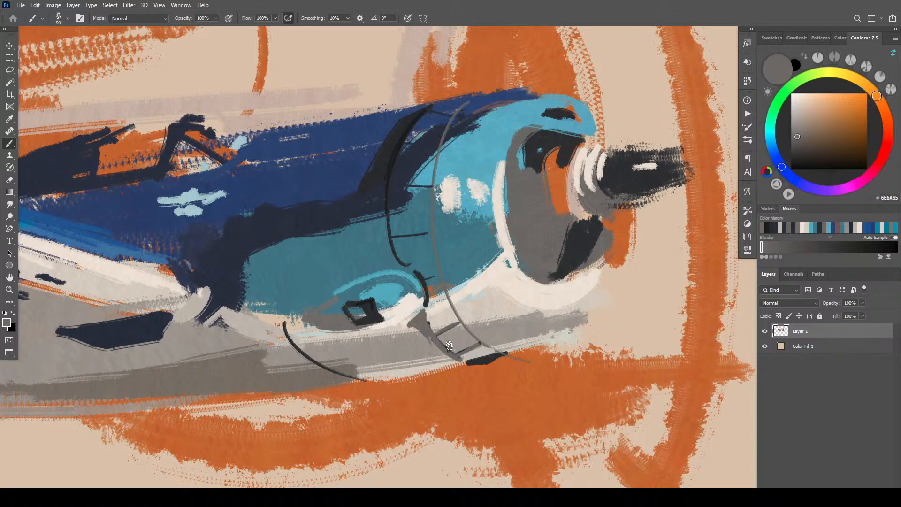
pyautogui.moveTo(378, 354)
pyautogui.mouseDown()
pyautogui.moveTo(423, 347)
pyautogui.moveTo(340, 372)
pyautogui.moveTo(446, 357)
pyautogui.moveTo(342, 380)
pyautogui.mouseUp()
# - Reduce the brush to 60 px, sample the dark navy and thicken the cowling's rear contour down its side
pyautogui.press('[')
pyautogui.press('[')
pyautogui.press('[')
pyautogui.press('[')
pyautogui.press('[')
pyautogui.press('[')
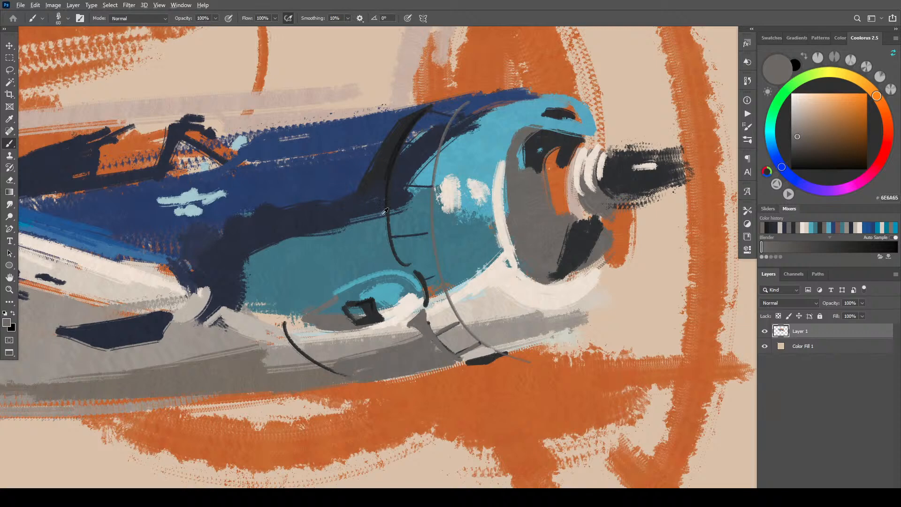
pyautogui.keyDown('alt'); pyautogui.click(385, 191); pyautogui.keyUp('alt')
pyautogui.moveTo(384, 193); pyautogui.dragTo(400, 270)
# - Sample light blue #5FA5BE and add thin highlights beside the cowling's short cross lines with a 30 px brush
pyautogui.keyDown('alt'); pyautogui.click(406, 247); pyautogui.keyUp('alt')
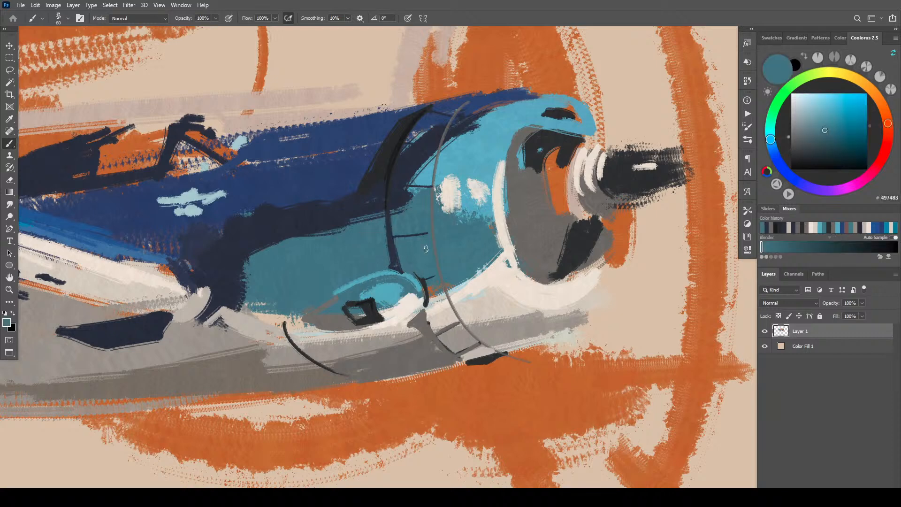
pyautogui.keyDown('alt'); pyautogui.click(470, 211); pyautogui.keyUp('alt')
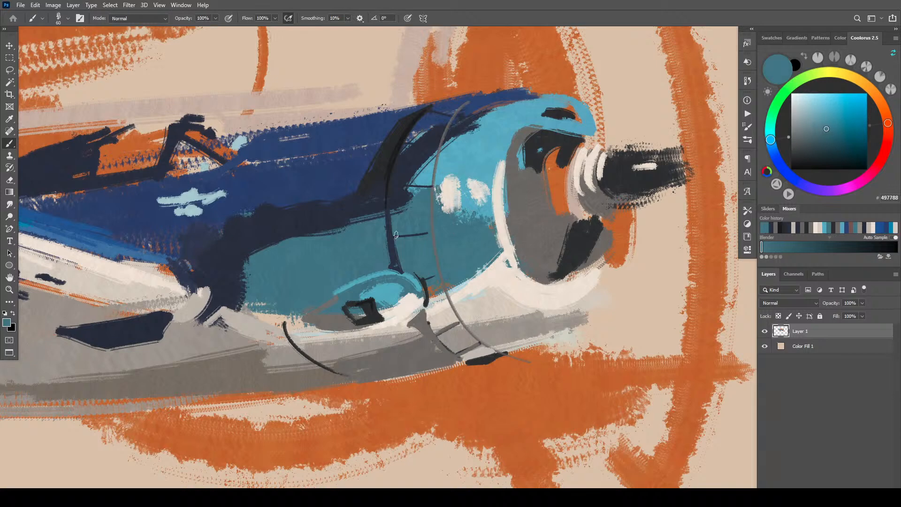
pyautogui.keyDown('alt'); pyautogui.click(468, 204); pyautogui.keyUp('alt')
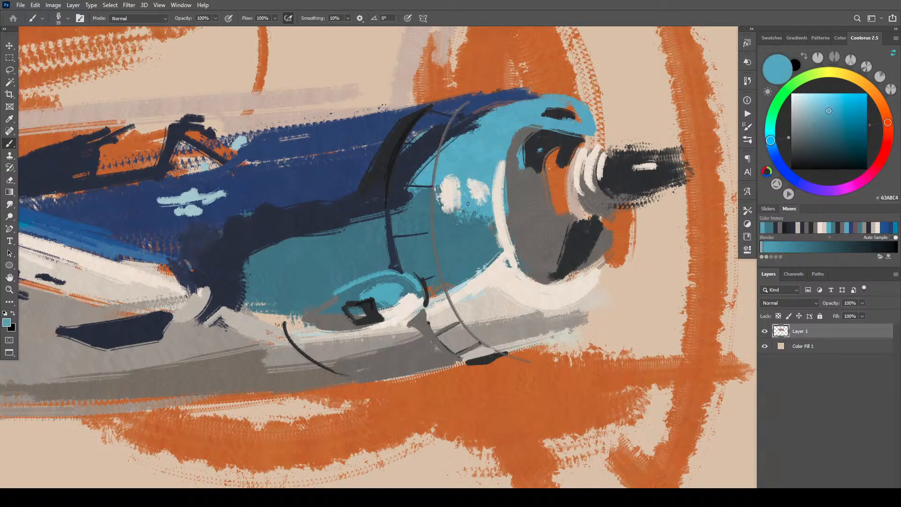
pyautogui.keyDown('alt'); pyautogui.click(471, 164); pyautogui.keyUp('alt')
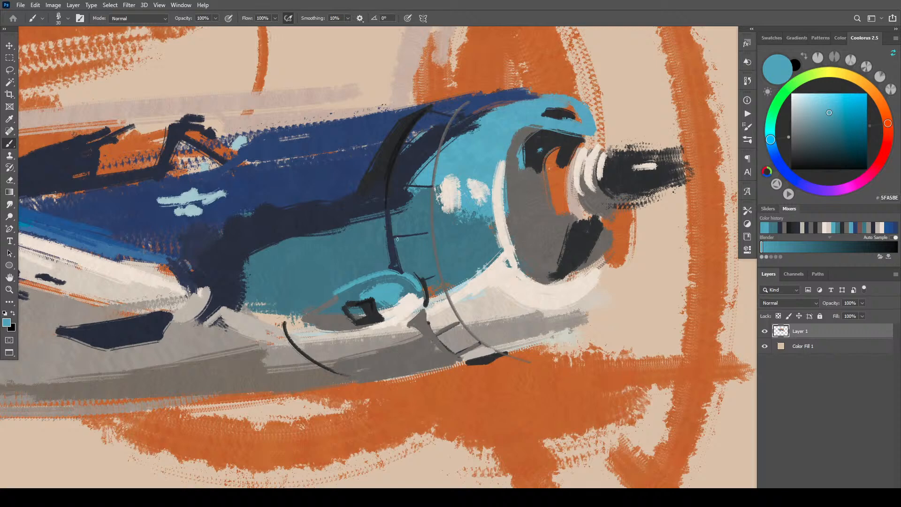
pyautogui.moveTo(397, 239); pyautogui.dragTo(431, 235)
pyautogui.moveTo(389, 181); pyautogui.dragTo(423, 183)
pyautogui.moveTo(418, 141); pyautogui.dragTo(450, 115)
pyautogui.moveTo(426, 285); pyautogui.dragTo(436, 278)
# - Sample teal #477881 and paint a thin curved edge along the underside of the cowling's light blue bulge
pyautogui.keyDown('alt'); pyautogui.click(421, 285); pyautogui.keyUp('alt')
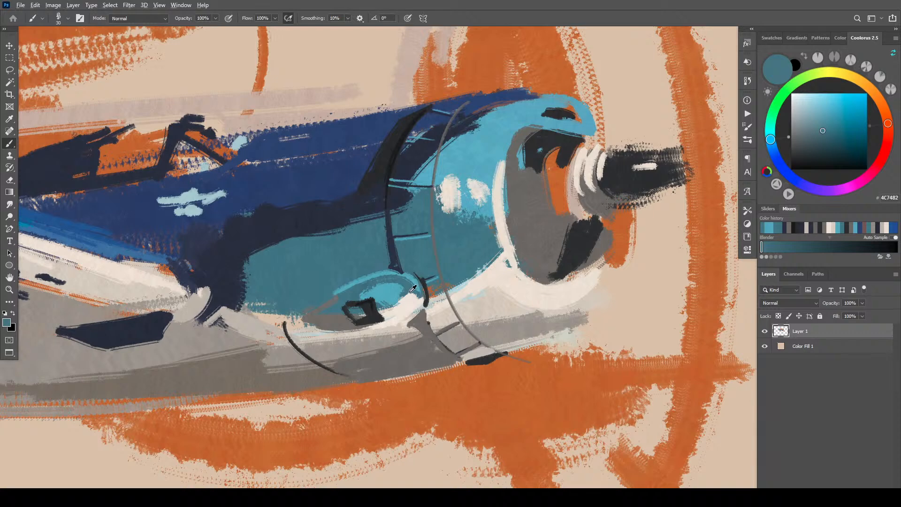
pyautogui.keyDown('alt'); pyautogui.click(408, 293); pyautogui.keyUp('alt')
pyautogui.moveTo(388, 310); pyautogui.dragTo(415, 295)
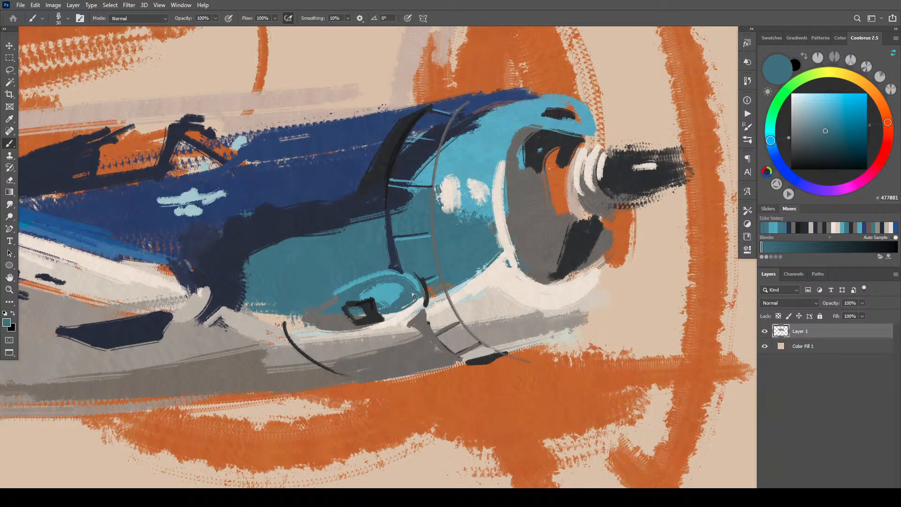
# - Sample warm grey #9F998F and paint a curved edge beneath the cowling bulge's dark opening, adding darker grey #706C68
pyautogui.keyDown('alt'); pyautogui.click(417, 327); pyautogui.keyUp('alt')
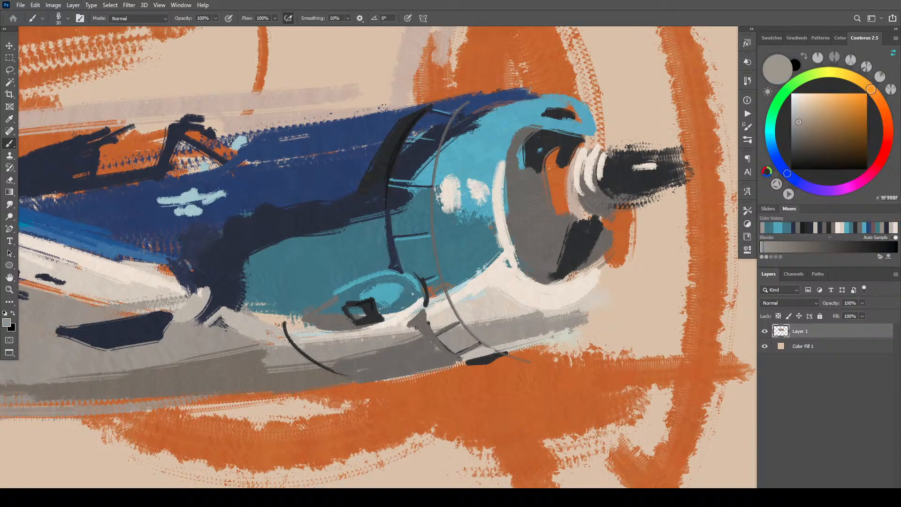
pyautogui.moveTo(419, 323)
pyautogui.mouseDown()
pyautogui.moveTo(312, 348)
pyautogui.moveTo(390, 339)
pyautogui.moveTo(352, 333)
pyautogui.moveTo(383, 321)
pyautogui.moveTo(343, 335)
pyautogui.moveTo(321, 332)
pyautogui.moveTo(349, 329)
pyautogui.moveTo(303, 323)
pyautogui.mouseUp()
pyautogui.keyDown('alt'); pyautogui.click(332, 309); pyautogui.keyUp('alt')
pyautogui.press('[')
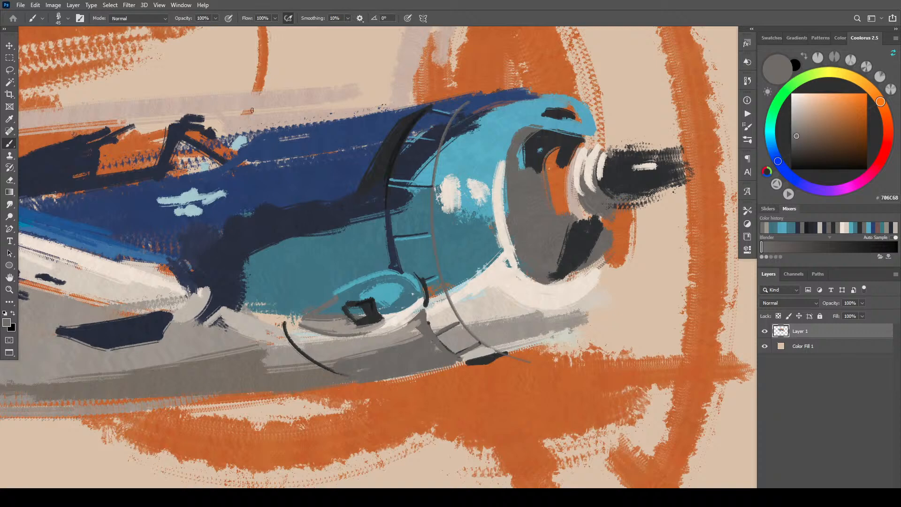
# - Sample dark navy, blue and finally teal #467384, and paint a thin teal edge along the top of the cockpit canopy
pyautogui.keyDown('alt'); pyautogui.click(187, 126); pyautogui.keyUp('alt')
pyautogui.press(']')
pyautogui.press(']')
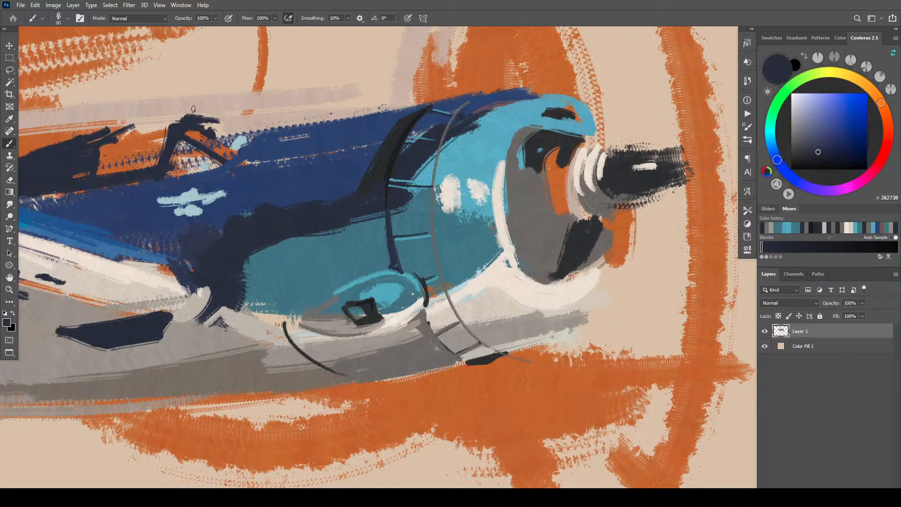
pyautogui.keyDown('alt'); pyautogui.click(287, 182); pyautogui.keyUp('alt')
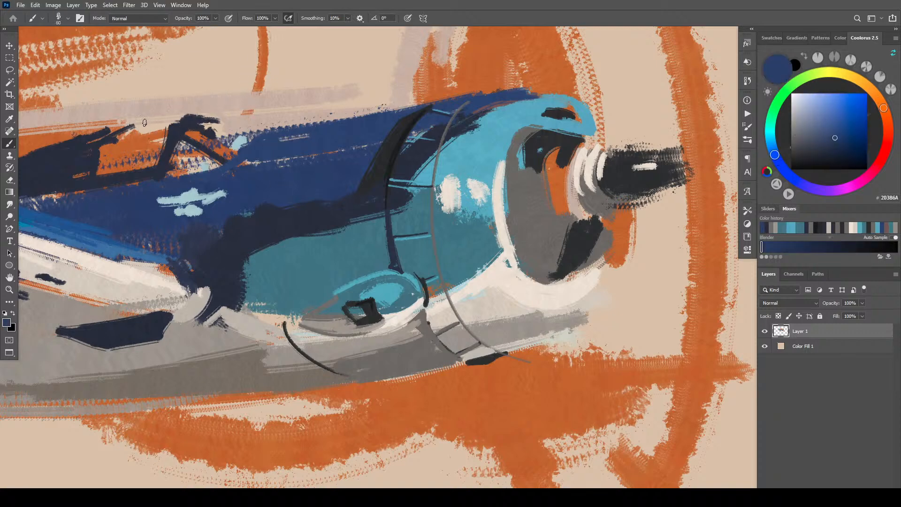
pyautogui.keyDown('alt'); pyautogui.click(460, 233); pyautogui.keyUp('alt')
pyautogui.moveTo(130, 128)
pyautogui.mouseDown()
pyautogui.moveTo(182, 116)
pyautogui.moveTo(245, 141)
pyautogui.moveTo(221, 124)
pyautogui.mouseUp()
pyautogui.press('[')
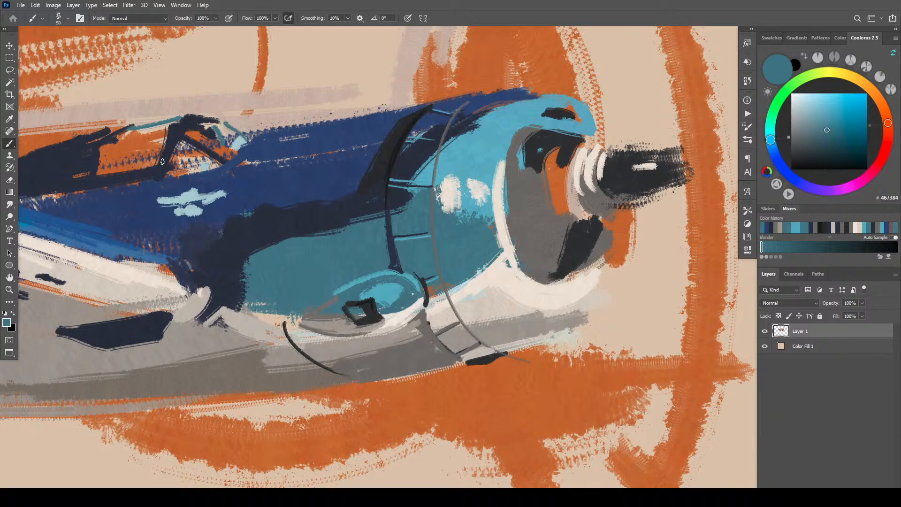
# - Enlarge the brush to 200 px and fill the rear part of the canopy window with teal #467384
pyautogui.press(']')
pyautogui.press(']')
pyautogui.press(']')
pyautogui.press(']')
pyautogui.press(']')
pyautogui.press(']')
pyautogui.press(']')
pyautogui.press(']')
pyautogui.press(']')
pyautogui.moveTo(123, 141)
pyautogui.mouseDown()
pyautogui.moveTo(107, 162)
pyautogui.moveTo(123, 145)
pyautogui.mouseUp()
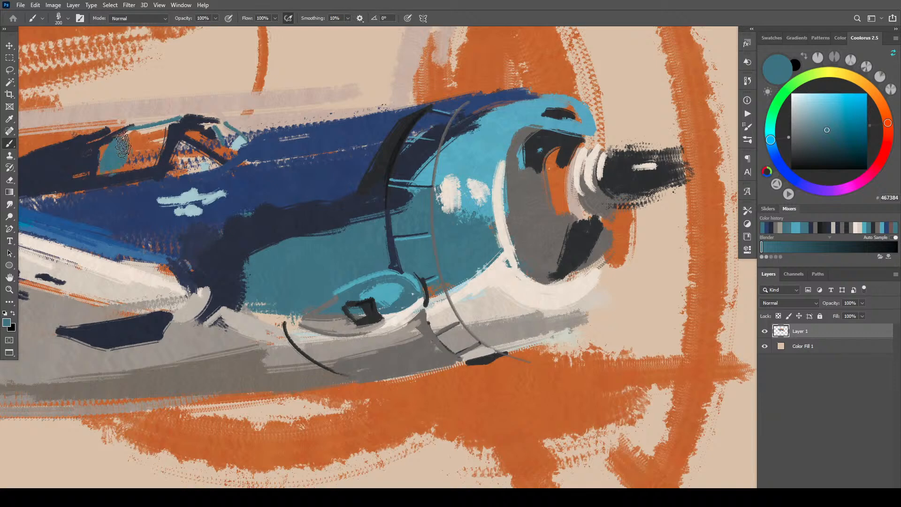
# - Reduce the brush to 80 px, sample blue #2A3669 and block in a pilot-like shape inside the canopy
pyautogui.press('[')
pyautogui.press('[')
pyautogui.press('[')
pyautogui.keyDown('alt'); pyautogui.click(128, 167); pyautogui.keyUp('alt')
pyautogui.press('[')
pyautogui.press('[')
pyautogui.moveTo(127, 165)
pyautogui.mouseDown()
pyautogui.moveTo(124, 157)
pyautogui.moveTo(139, 166)
pyautogui.moveTo(141, 147)
pyautogui.moveTo(158, 141)
pyautogui.mouseUp()
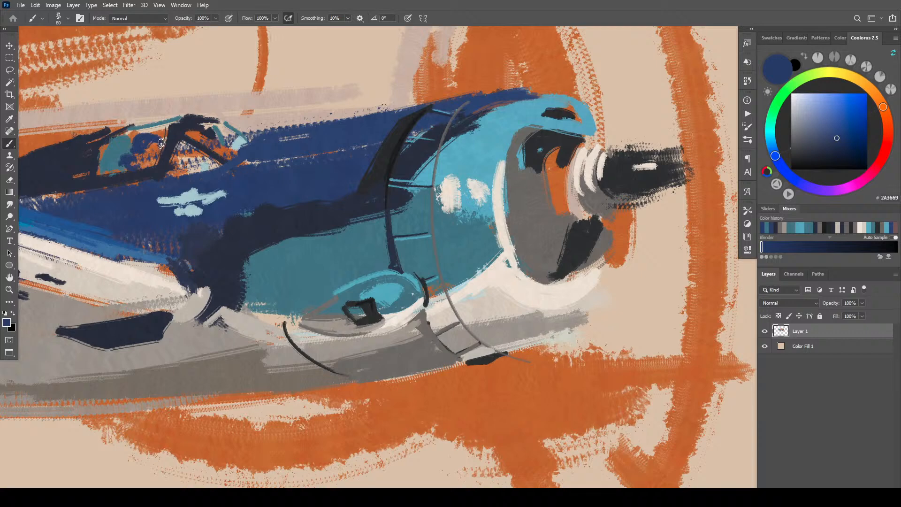
pyautogui.moveTo(151, 137)
pyautogui.mouseDown()
pyautogui.moveTo(135, 142)
pyautogui.moveTo(151, 141)
pyautogui.moveTo(146, 174)
pyautogui.moveTo(126, 174)
pyautogui.mouseUp()
# - Sample near-black #2C2E31 and paint dark wedges across the grey engine face, enlarging the brush up to 200 px
pyautogui.keyDown('alt'); pyautogui.click(596, 195); pyautogui.keyUp('alt')
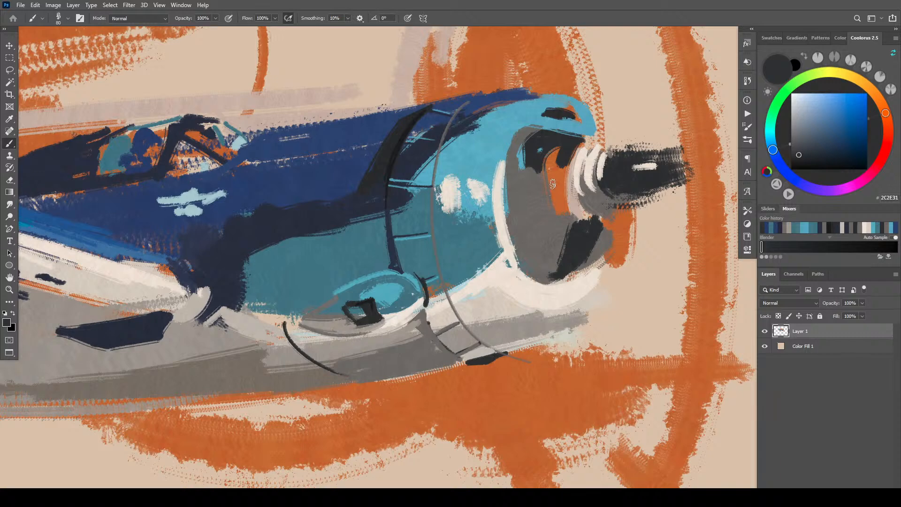
pyautogui.moveTo(553, 184)
pyautogui.mouseDown()
pyautogui.moveTo(565, 205)
pyautogui.moveTo(546, 187)
pyautogui.moveTo(572, 207)
pyautogui.moveTo(556, 207)
pyautogui.moveTo(562, 188)
pyautogui.moveTo(569, 206)
pyautogui.moveTo(565, 179)
pyautogui.moveTo(576, 200)
pyautogui.moveTo(541, 188)
pyautogui.moveTo(549, 213)
pyautogui.moveTo(524, 244)
pyautogui.mouseUp()
pyautogui.press(']')
pyautogui.press(']')
pyautogui.press(']')
pyautogui.press(']')
pyautogui.press(']')
pyautogui.moveTo(545, 236); pyautogui.dragTo(524, 263)
pyautogui.moveTo(554, 206); pyautogui.dragTo(531, 265)
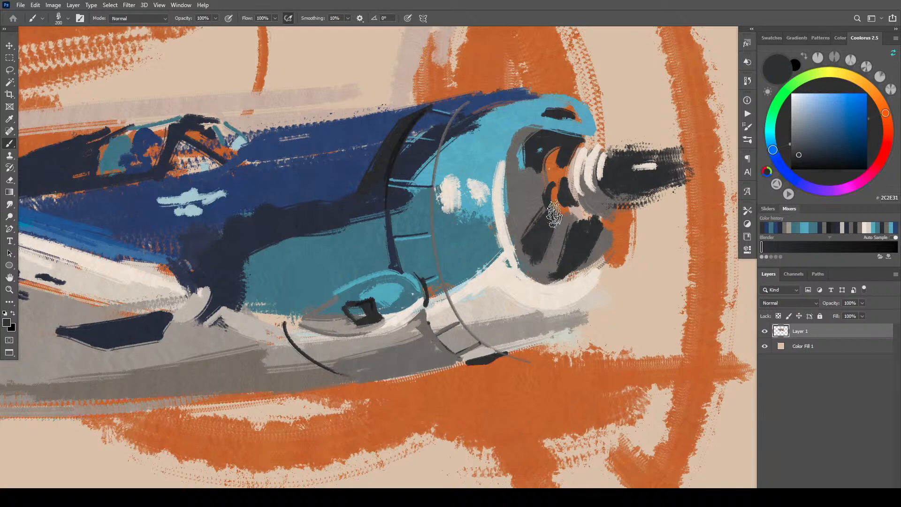
# - Add smaller near-black strokes around the engine's centre and darken the upper inner rim of the cowling opening with a 50 px brush
pyautogui.press('[')
pyautogui.moveTo(547, 190); pyautogui.dragTo(538, 214)
pyautogui.moveTo(544, 174)
pyautogui.mouseDown()
pyautogui.moveTo(535, 219)
pyautogui.moveTo(526, 216)
pyautogui.mouseUp()
pyautogui.press('[')
pyautogui.press('[')
pyautogui.press('[')
pyautogui.press('[')
pyautogui.press('[')
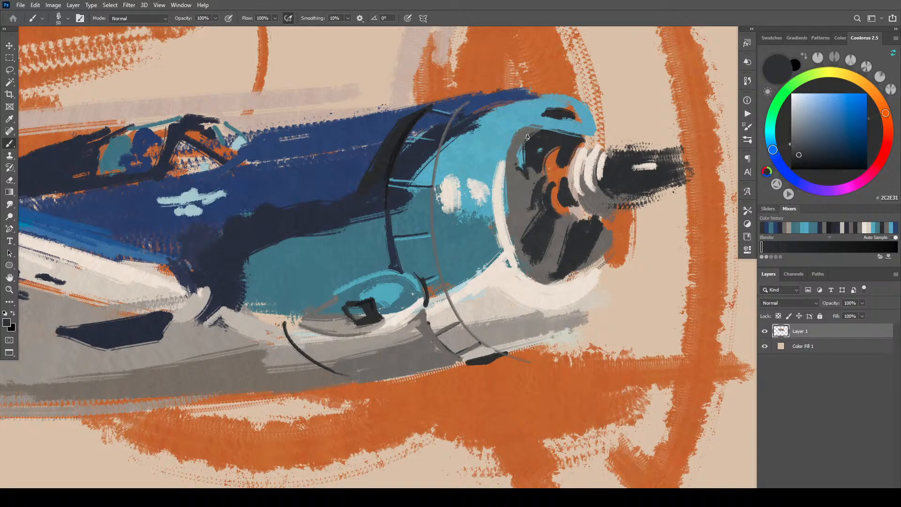
pyautogui.moveTo(527, 137)
pyautogui.mouseDown()
pyautogui.moveTo(510, 167)
pyautogui.moveTo(528, 133)
pyautogui.moveTo(511, 161)
pyautogui.moveTo(531, 134)
pyautogui.moveTo(549, 143)
pyautogui.moveTo(527, 157)
pyautogui.moveTo(551, 99)
pyautogui.moveTo(555, 144)
pyautogui.moveTo(491, 165)
pyautogui.moveTo(526, 131)
pyautogui.moveTo(585, 137)
pyautogui.mouseUp()
pyautogui.moveTo(582, 146); pyautogui.dragTo(586, 146)
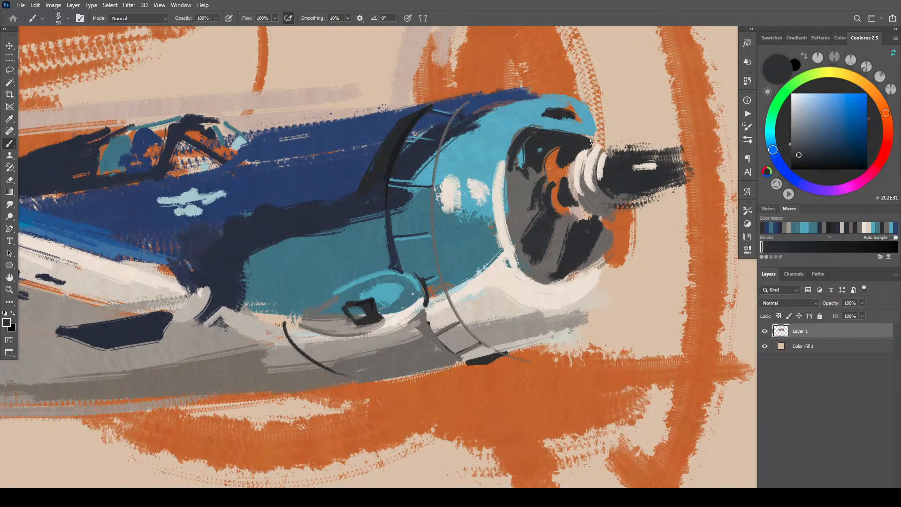
# - Reshape the upper cowling intake with light blue #63AAC4 and near-black #252629, and edge the cowling's top in teal #447183
pyautogui.keyDown('alt'); pyautogui.click(567, 124); pyautogui.keyUp('alt')
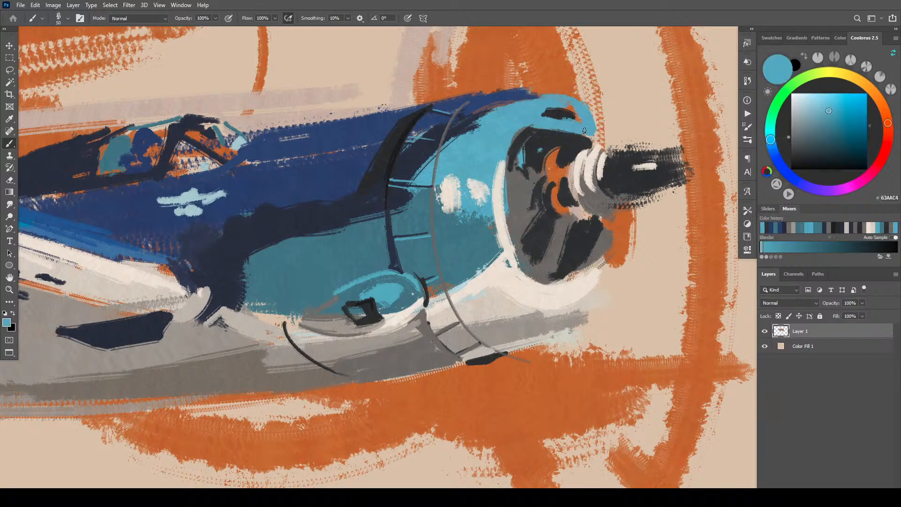
pyautogui.moveTo(544, 117)
pyautogui.mouseDown()
pyautogui.moveTo(583, 126)
pyautogui.moveTo(579, 117)
pyautogui.moveTo(547, 120)
pyautogui.moveTo(566, 110)
pyautogui.moveTo(542, 121)
pyautogui.moveTo(574, 113)
pyautogui.moveTo(558, 119)
pyautogui.mouseUp()
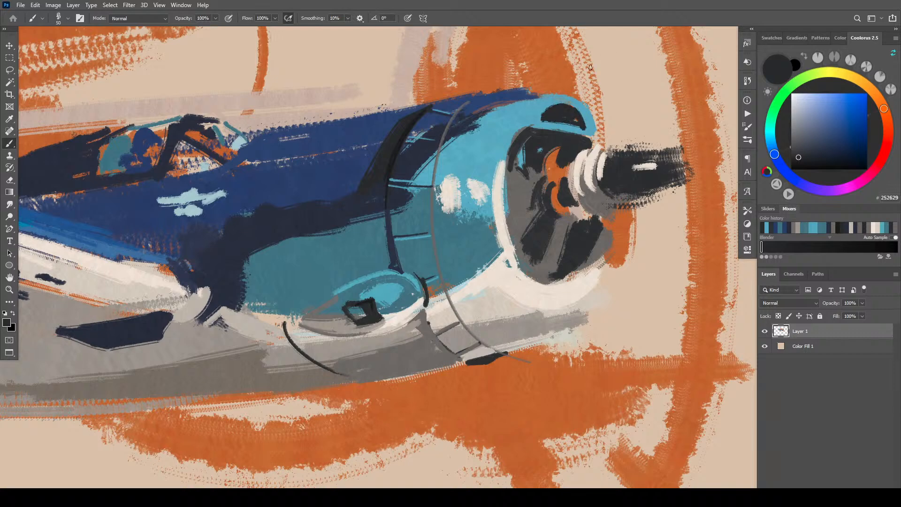
pyautogui.keyDown('alt'); pyautogui.click(525, 96); pyautogui.keyUp('alt')
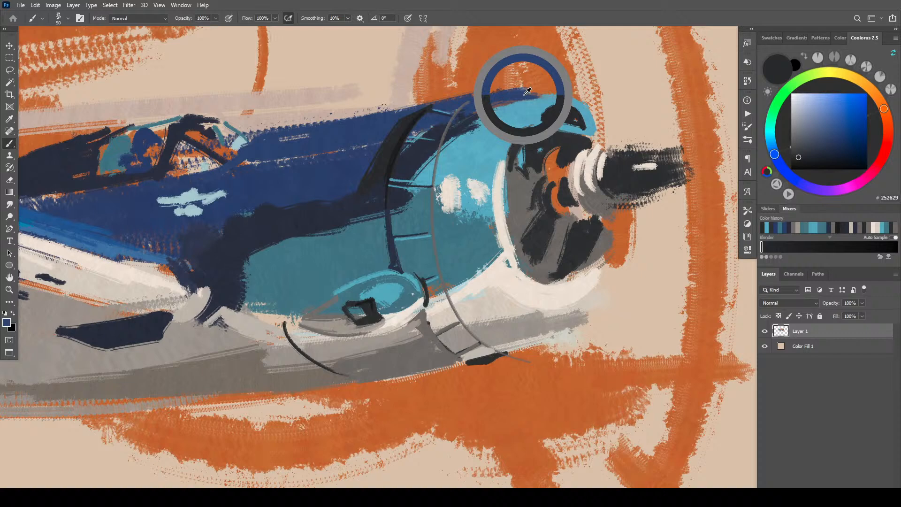
pyautogui.keyDown('alt'); pyautogui.click(563, 96); pyautogui.keyUp('alt')
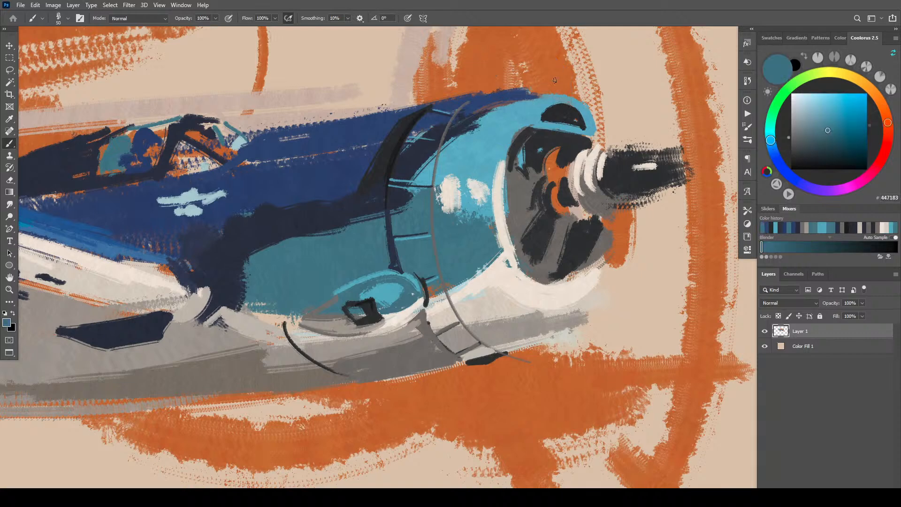
pyautogui.moveTo(493, 100)
pyautogui.mouseDown()
pyautogui.moveTo(565, 95)
pyautogui.moveTo(582, 108)
pyautogui.mouseUp()
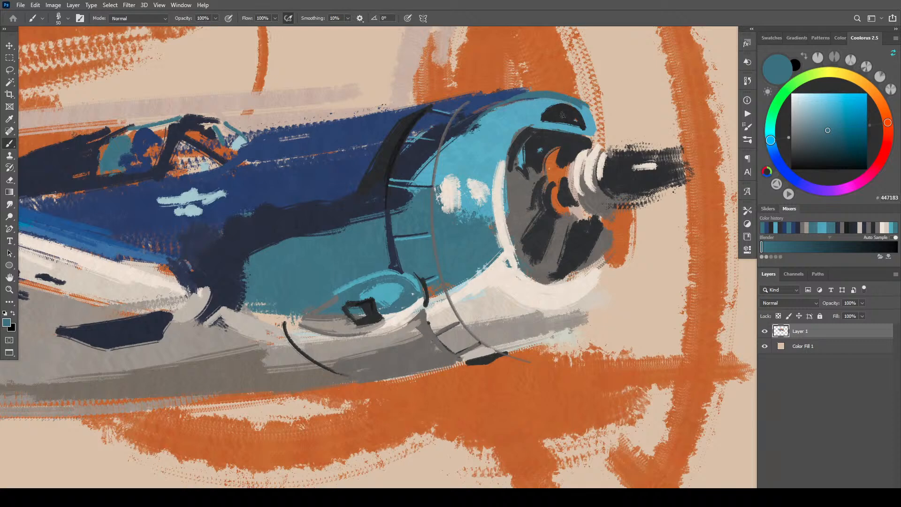
# - Trim the upper intake with light blue #65AEC9 and near-black #242428, and paint thin teal #437283 grille bars inside it
pyautogui.keyDown('alt'); pyautogui.click(586, 132); pyautogui.keyUp('alt')
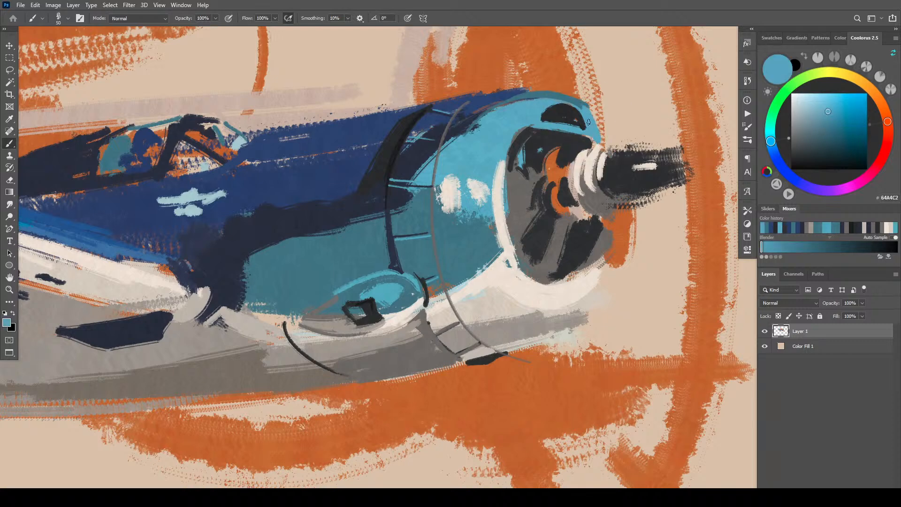
pyautogui.keyDown('alt'); pyautogui.click(544, 113); pyautogui.keyUp('alt')
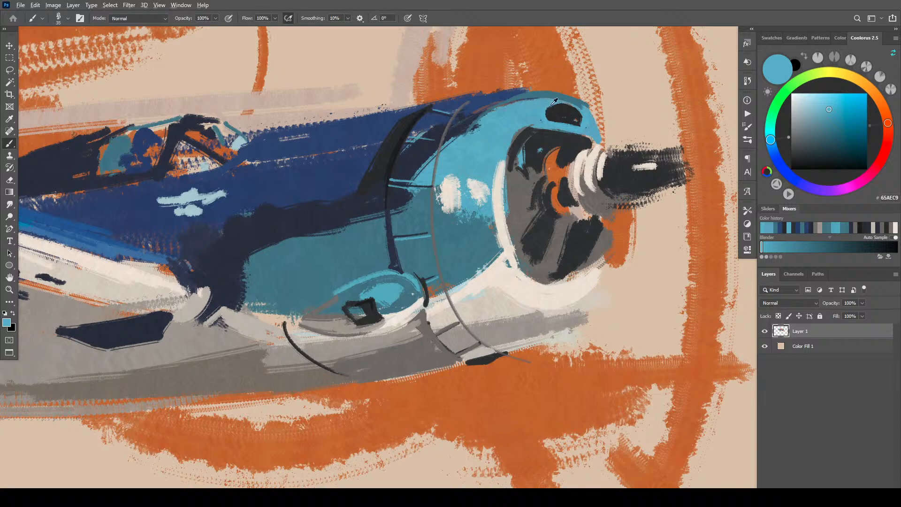
pyautogui.keyDown('alt'); pyautogui.click(568, 108); pyautogui.keyUp('alt')
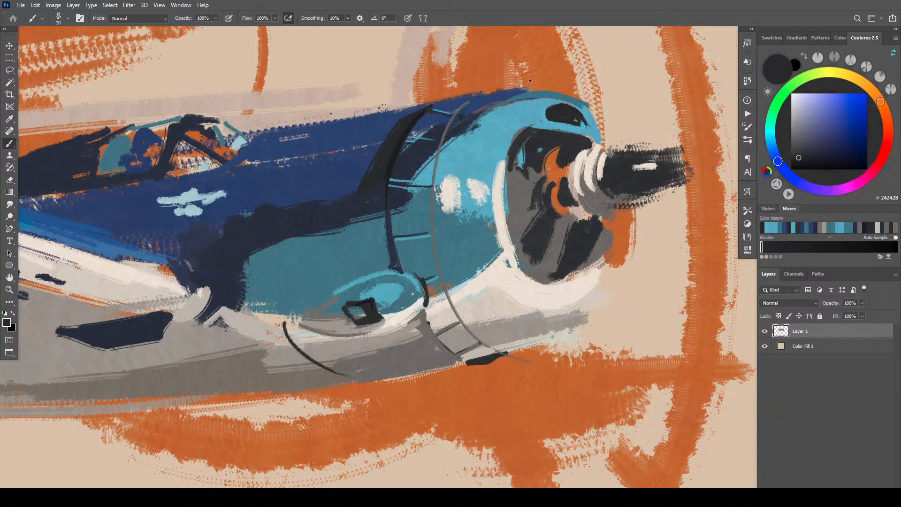
pyautogui.keyDown('alt'); pyautogui.click(541, 114); pyautogui.keyUp('alt')
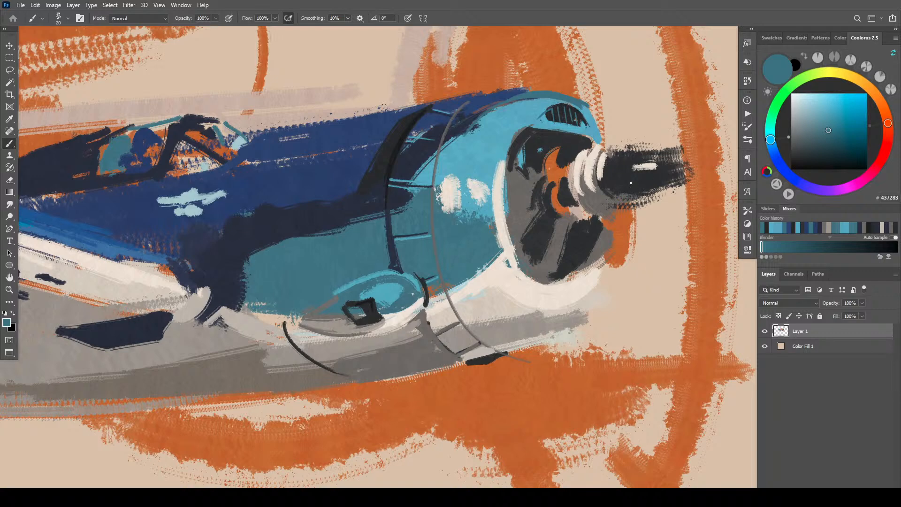
# - Sample the background tan and trim the ragged front end of the dark propeller hub with a 40 px brush
pyautogui.keyDown('alt'); pyautogui.click(671, 172); pyautogui.keyUp('alt')
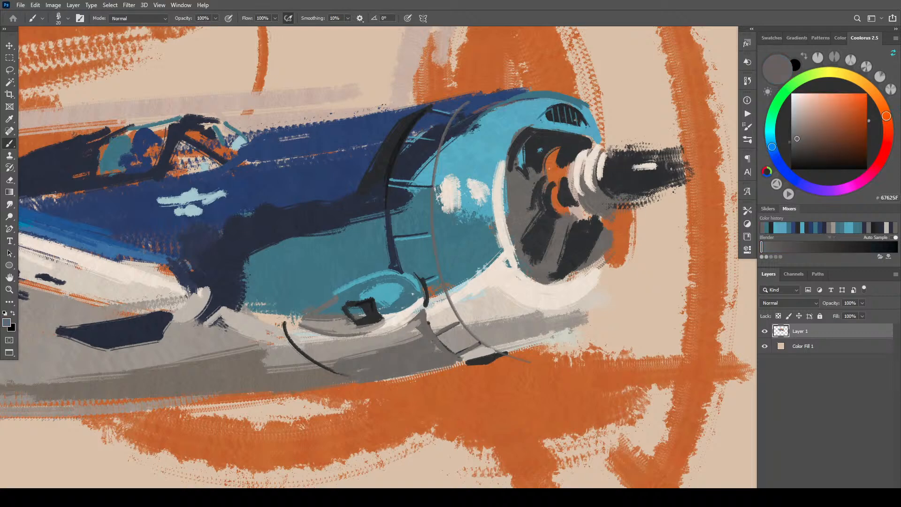
pyautogui.keyDown('alt'); pyautogui.click(644, 222); pyautogui.keyUp('alt')
pyautogui.press(']')
pyautogui.press(']')
pyautogui.press(']')
pyautogui.press(']')
pyautogui.press(']')
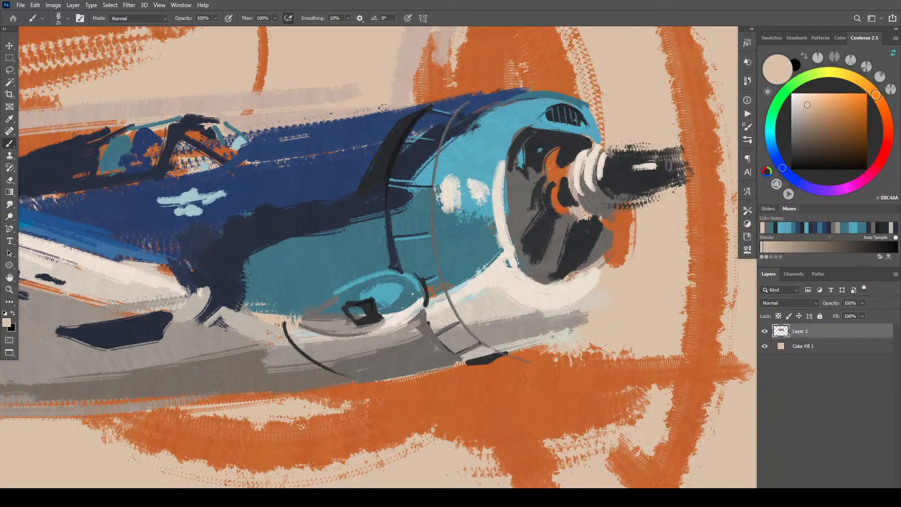
pyautogui.moveTo(676, 172)
pyautogui.mouseDown()
pyautogui.moveTo(676, 188)
pyautogui.moveTo(639, 204)
pyautogui.moveTo(662, 194)
pyautogui.mouseUp()
pyautogui.moveTo(676, 154)
pyautogui.mouseDown()
pyautogui.moveTo(679, 173)
pyautogui.moveTo(673, 142)
pyautogui.mouseUp()
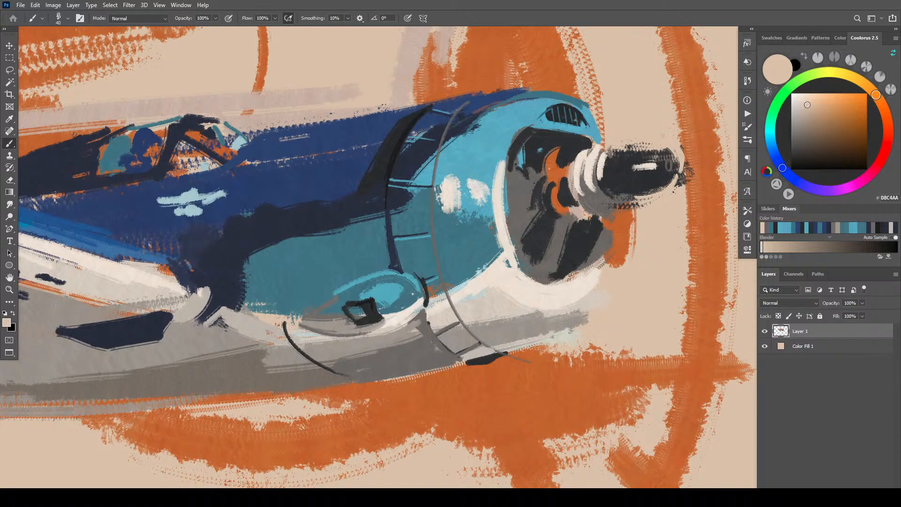
# - Sample the hub's near-black to fill out its rounded tip, and clean up its upper edge with background tan #D7C3AA
pyautogui.keyDown('alt'); pyautogui.click(625, 154); pyautogui.keyUp('alt')
pyautogui.press(']')
pyautogui.press(']')
pyautogui.moveTo(625, 149)
pyautogui.mouseDown()
pyautogui.moveTo(647, 136)
pyautogui.moveTo(680, 158)
pyautogui.moveTo(655, 140)
pyautogui.moveTo(679, 169)
pyautogui.moveTo(679, 154)
pyautogui.moveTo(678, 188)
pyautogui.moveTo(679, 149)
pyautogui.moveTo(669, 148)
pyautogui.moveTo(678, 182)
pyautogui.mouseUp()
pyautogui.keyDown('alt'); pyautogui.click(642, 136); pyautogui.keyUp('alt')
pyautogui.press(']')
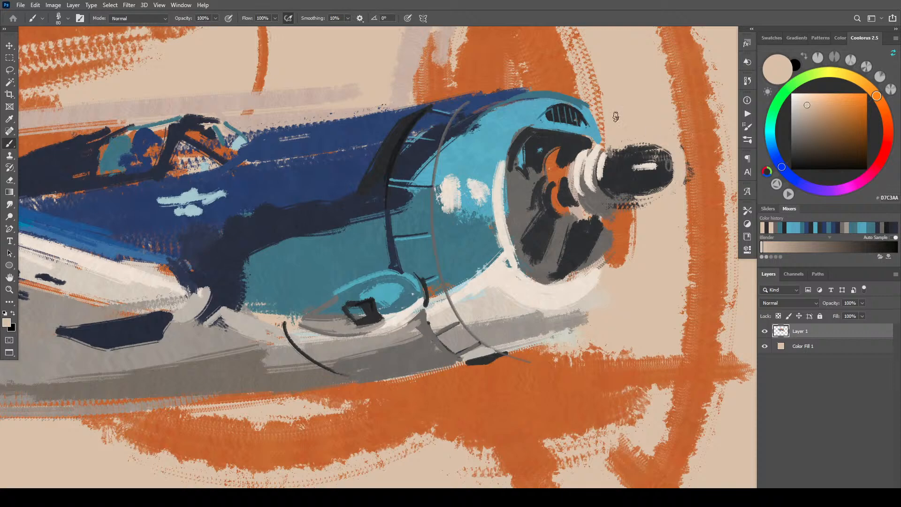
# - Sample grey #68635F and paint over the white ring strokes at the base of the propeller hub
pyautogui.keyDown('alt'); pyautogui.click(606, 188); pyautogui.keyUp('alt')
pyautogui.press('[')
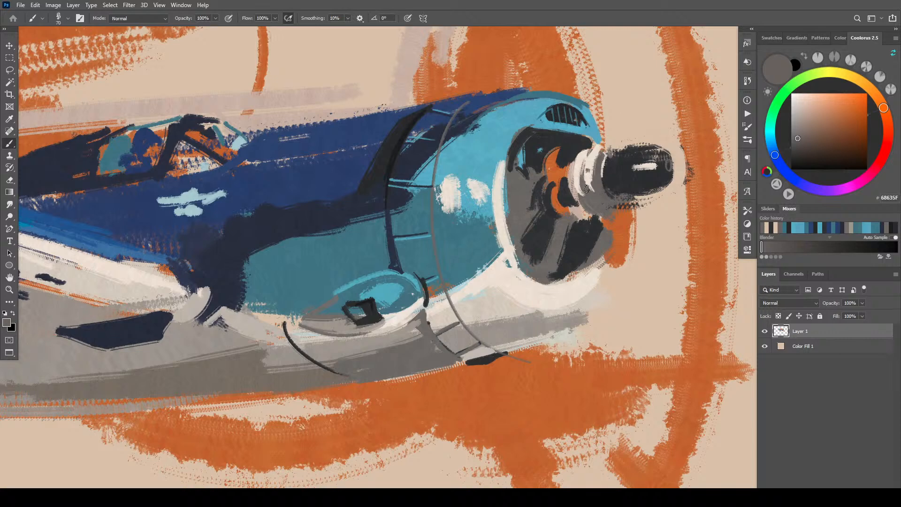
pyautogui.moveTo(586, 189); pyautogui.dragTo(598, 166)
pyautogui.moveTo(585, 153)
pyautogui.mouseDown()
pyautogui.moveTo(579, 178)
pyautogui.moveTo(586, 199)
pyautogui.moveTo(586, 149)
pyautogui.mouseUp()
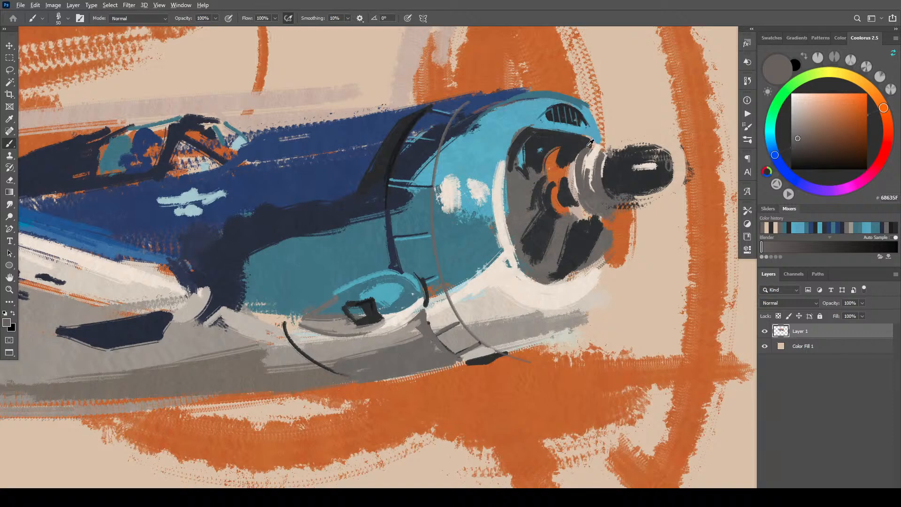
# - Clean up the cowling lip above the hub's base using background tan and light blue #67A5C3
pyautogui.keyDown('alt'); pyautogui.click(591, 143); pyautogui.keyUp('alt')
pyautogui.keyDown('alt'); pyautogui.click(605, 145); pyautogui.keyUp('alt')
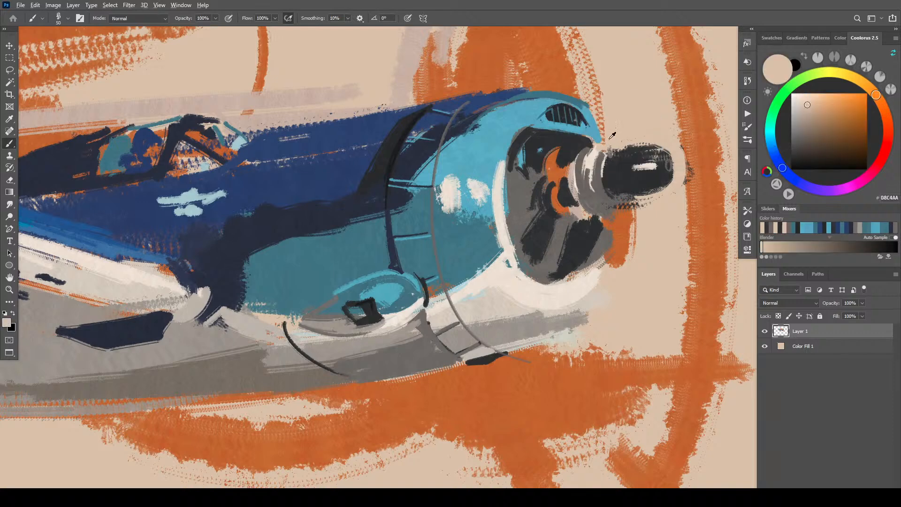
pyautogui.keyDown('alt'); pyautogui.click(587, 142); pyautogui.keyUp('alt')
pyautogui.keyDown('alt'); pyautogui.click(595, 142); pyautogui.keyUp('alt')
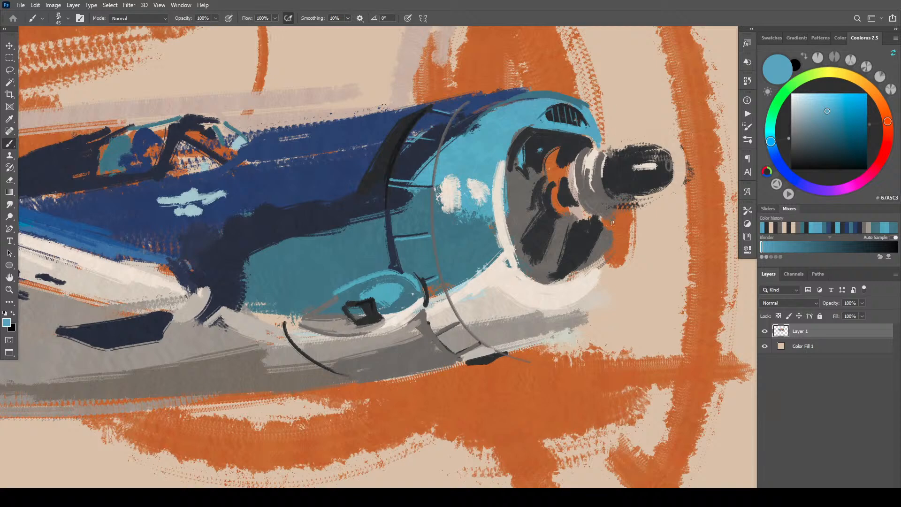
# - Sample the muted beige near the lower cowling rim and paint a pale edge along the engine opening's lower front side
pyautogui.keyDown('alt'); pyautogui.click(592, 263); pyautogui.keyUp('alt')
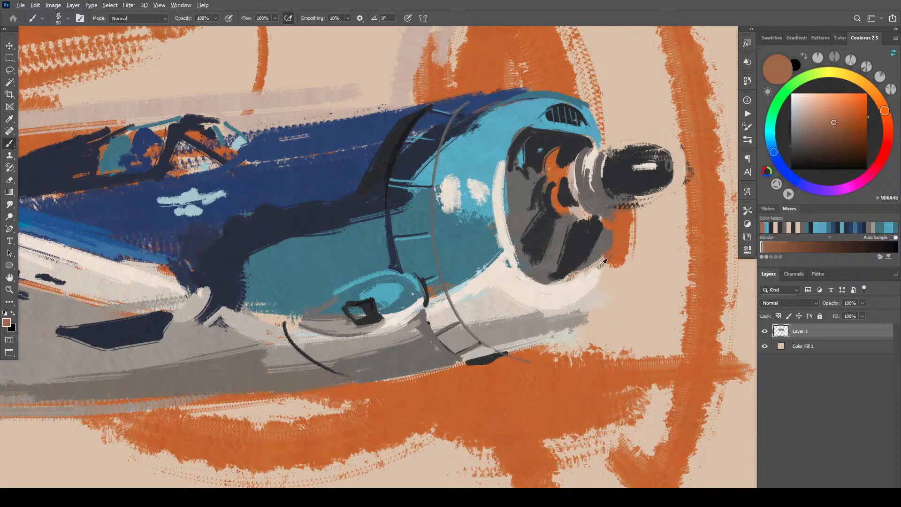
pyautogui.keyDown('alt'); pyautogui.click(601, 264); pyautogui.keyUp('alt')
pyautogui.moveTo(608, 232)
pyautogui.mouseDown()
pyautogui.moveTo(600, 269)
pyautogui.moveTo(608, 233)
pyautogui.mouseUp()
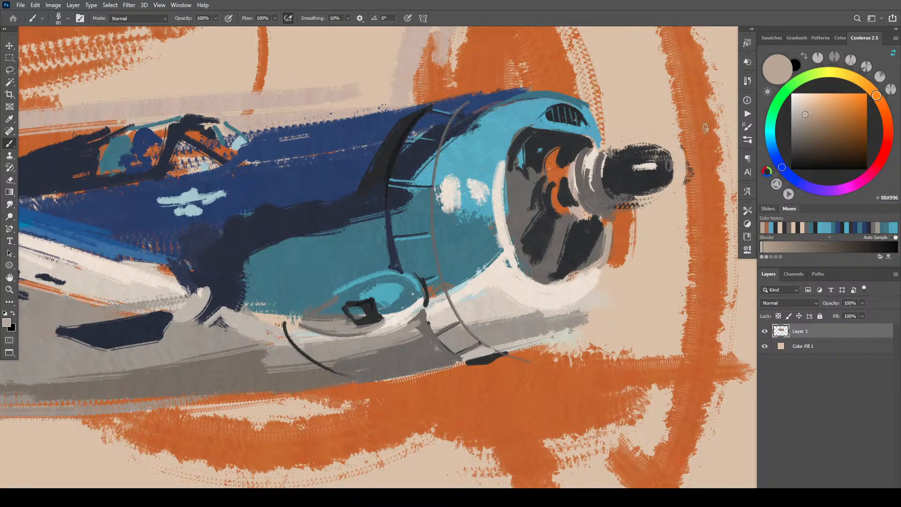
# - Sample the cowling's light blue and break up the white highlights on its rim and side into smaller, sharper shapes
pyautogui.press('[')
pyautogui.keyDown('alt'); pyautogui.click(505, 149); pyautogui.keyUp('alt')
pyautogui.press('[')
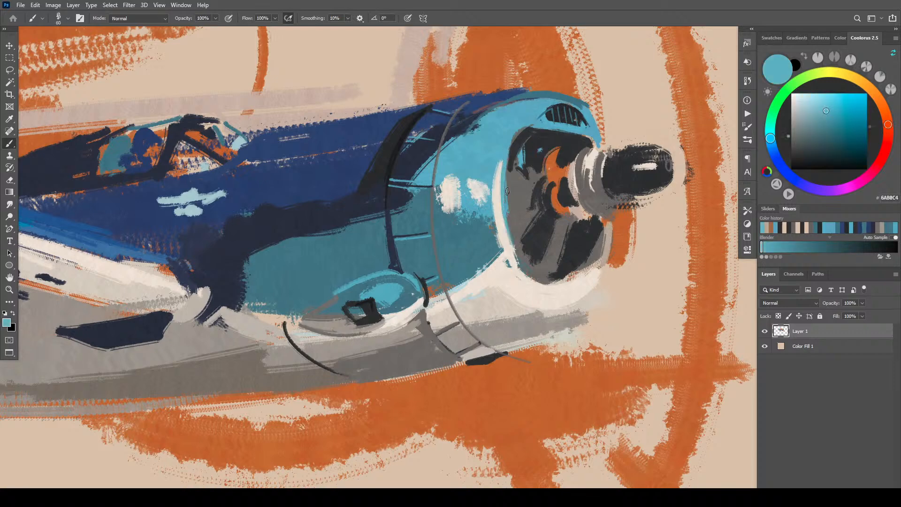
pyautogui.moveTo(508, 243)
pyautogui.mouseDown()
pyautogui.moveTo(513, 141)
pyautogui.moveTo(496, 197)
pyautogui.moveTo(498, 173)
pyautogui.moveTo(489, 171)
pyautogui.moveTo(499, 208)
pyautogui.moveTo(541, 96)
pyautogui.moveTo(492, 146)
pyautogui.moveTo(497, 181)
pyautogui.moveTo(478, 194)
pyautogui.moveTo(488, 191)
pyautogui.moveTo(469, 185)
pyautogui.moveTo(487, 176)
pyautogui.moveTo(485, 207)
pyautogui.moveTo(481, 172)
pyautogui.moveTo(467, 174)
pyautogui.moveTo(471, 200)
pyautogui.moveTo(474, 143)
pyautogui.moveTo(472, 168)
pyautogui.moveTo(499, 176)
pyautogui.moveTo(444, 201)
pyautogui.moveTo(447, 177)
pyautogui.moveTo(464, 183)
pyautogui.moveTo(441, 181)
pyautogui.moveTo(459, 177)
pyautogui.moveTo(461, 201)
pyautogui.moveTo(449, 212)
pyautogui.moveTo(444, 195)
pyautogui.moveTo(448, 202)
pyautogui.moveTo(438, 184)
pyautogui.mouseUp()
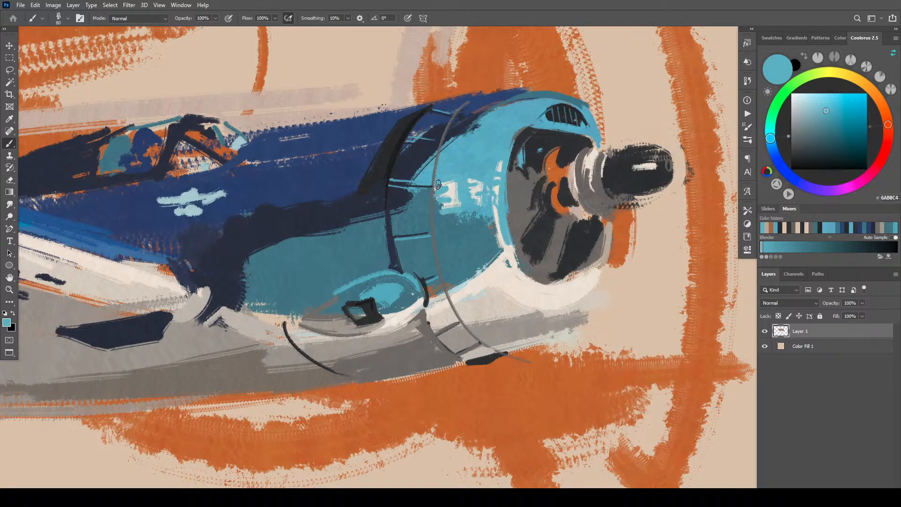
# - Sample teal #477383, enlarge the brush to 250 px and blend broad teal texture below the cowling's white highlights
pyautogui.keyDown('alt'); pyautogui.click(450, 220); pyautogui.keyUp('alt')
pyautogui.press(']')
pyautogui.press(']')
pyautogui.press(']')
pyautogui.press(']')
pyautogui.press(']')
pyautogui.press(']')
pyautogui.press(']')
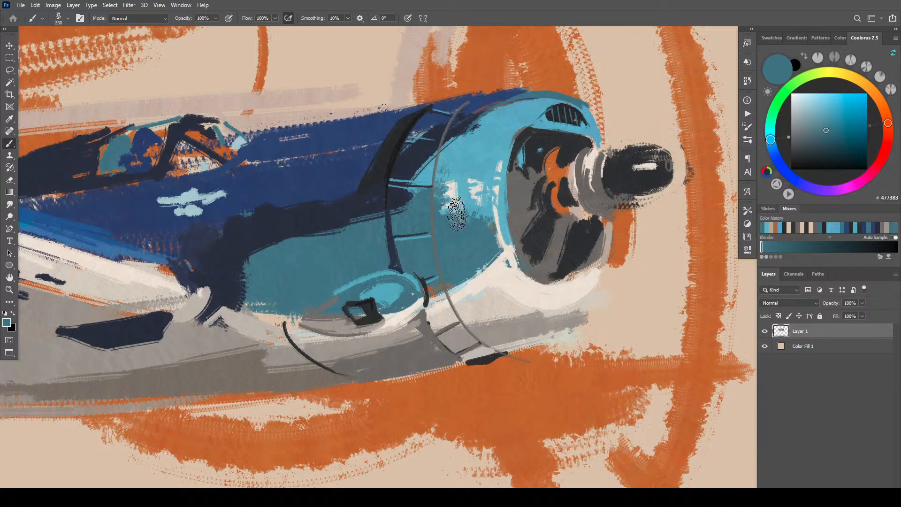
# - Sample dark teal #305360 and paint a dark outline along the intake bulge's upper front edge with a 100 px brush
pyautogui.press('[')
pyautogui.press('[')
pyautogui.press('[')
pyautogui.press('[')
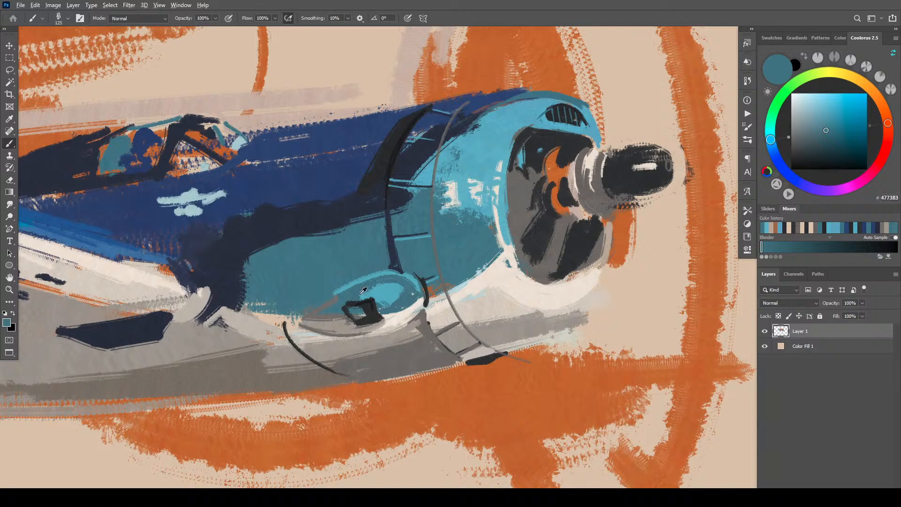
pyautogui.keyDown('alt'); pyautogui.click(382, 273); pyautogui.keyUp('alt')
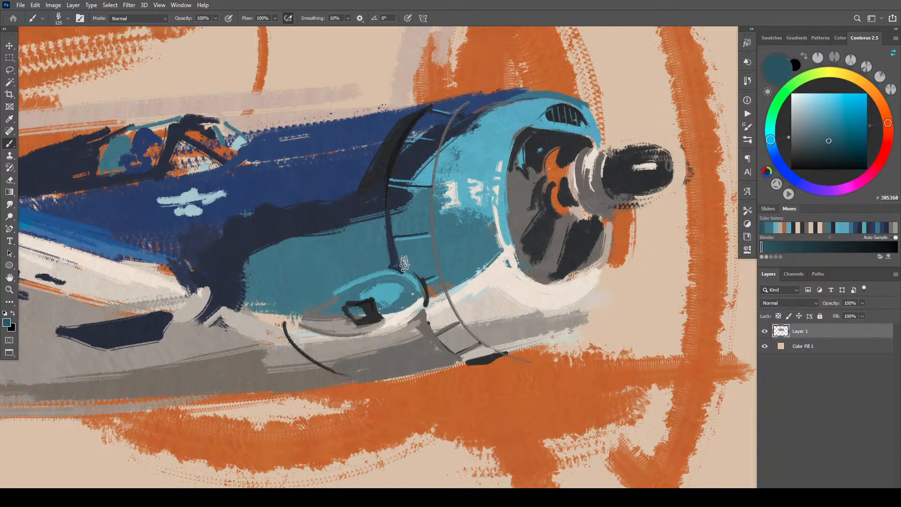
pyautogui.press('[')
pyautogui.moveTo(404, 264)
pyautogui.mouseDown()
pyautogui.moveTo(337, 299)
pyautogui.moveTo(386, 280)
pyautogui.moveTo(343, 300)
pyautogui.moveTo(397, 280)
pyautogui.moveTo(412, 290)
pyautogui.mouseUp()
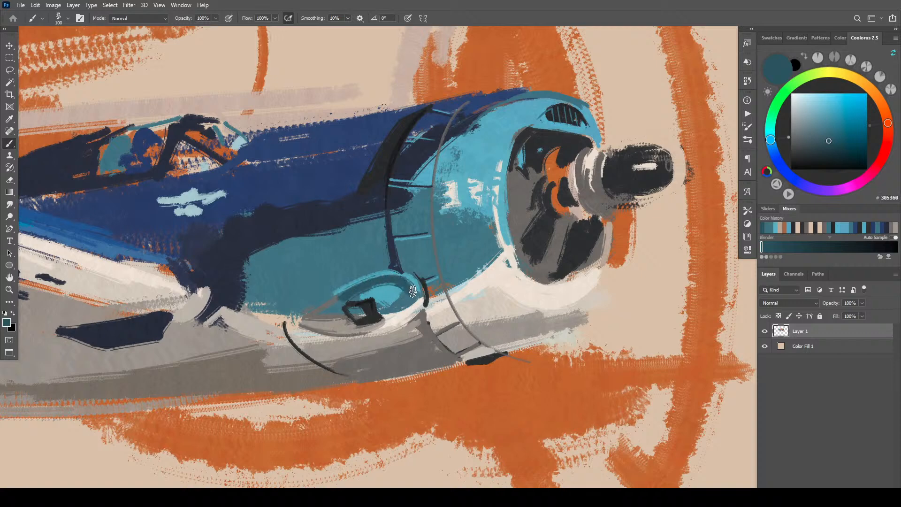
# - Enlarge the brush to 200 px and paint dark teal shading across the fuselage side behind the intake bulge
pyautogui.press(']')
pyautogui.press(']')
pyautogui.press(']')
pyautogui.press(']')
pyautogui.moveTo(256, 295)
pyautogui.mouseDown()
pyautogui.moveTo(284, 289)
pyautogui.moveTo(288, 302)
pyautogui.moveTo(268, 304)
pyautogui.moveTo(268, 282)
pyautogui.moveTo(371, 269)
pyautogui.moveTo(285, 291)
pyautogui.moveTo(299, 298)
pyautogui.moveTo(351, 270)
pyautogui.moveTo(263, 276)
pyautogui.mouseUp()
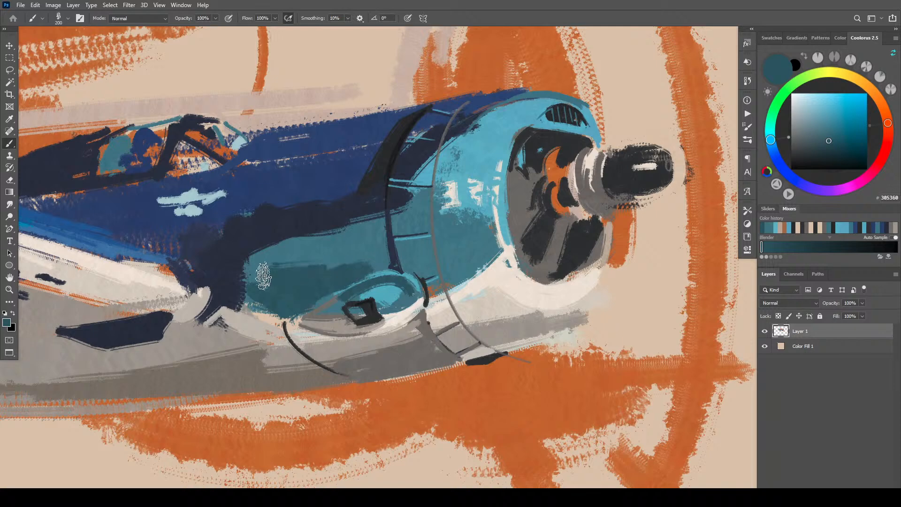
# - Extend the dark teal shading onto the cowling's lower side, varying the brush between 175 and 600 px
pyautogui.press(']')
pyautogui.press(']')
pyautogui.press(']')
pyautogui.press(']')
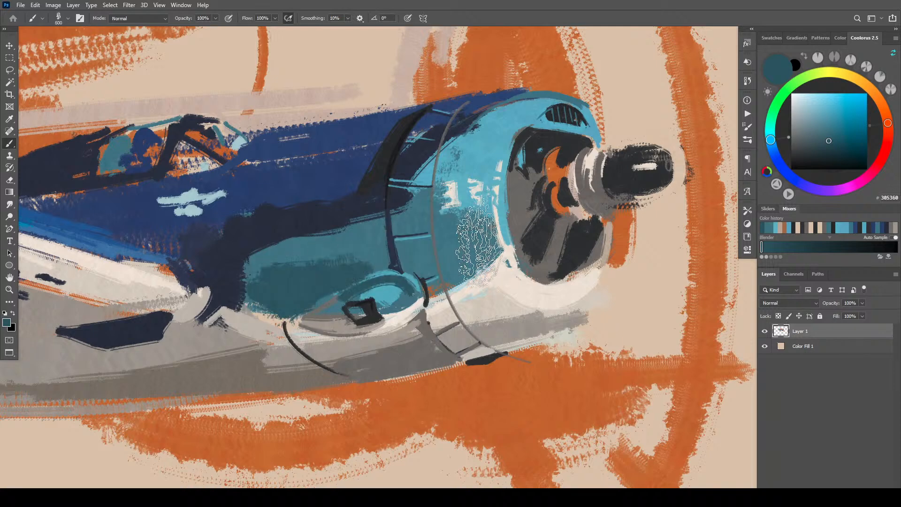
pyautogui.press('[')
pyautogui.press('[')
pyautogui.press('[')
pyautogui.press('[')
pyautogui.press('[')
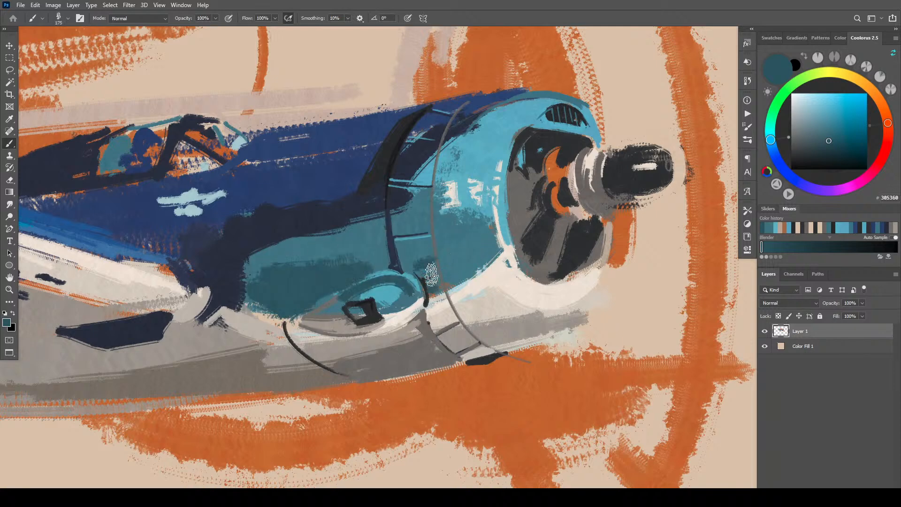
pyautogui.moveTo(431, 274)
pyautogui.mouseDown()
pyautogui.moveTo(469, 263)
pyautogui.moveTo(465, 254)
pyautogui.moveTo(452, 258)
pyautogui.mouseUp()
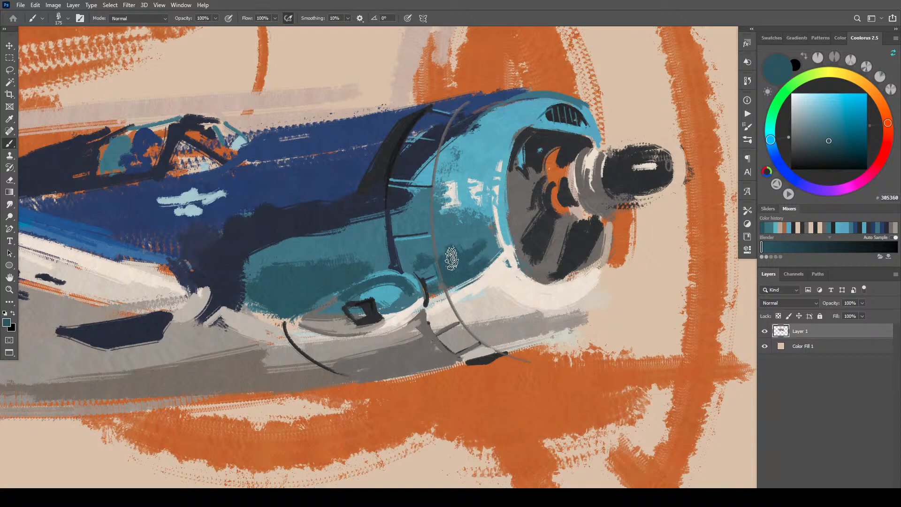
pyautogui.press(']')
pyautogui.press(']')
pyautogui.press(']')
pyautogui.press(']')
pyautogui.press(']')
pyautogui.press(']')
pyautogui.press(']')
pyautogui.press(']')
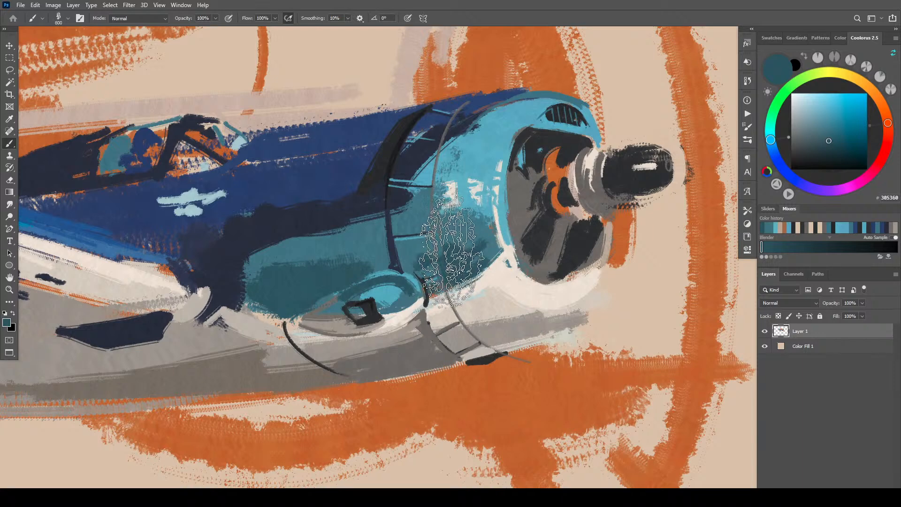
# - Sample light blue #6DB4C5 and brush texture along the cowling side near the engine opening at 300 px
pyautogui.press('[')
pyautogui.press('[')
pyautogui.press('[')
pyautogui.press('[')
pyautogui.press('[')
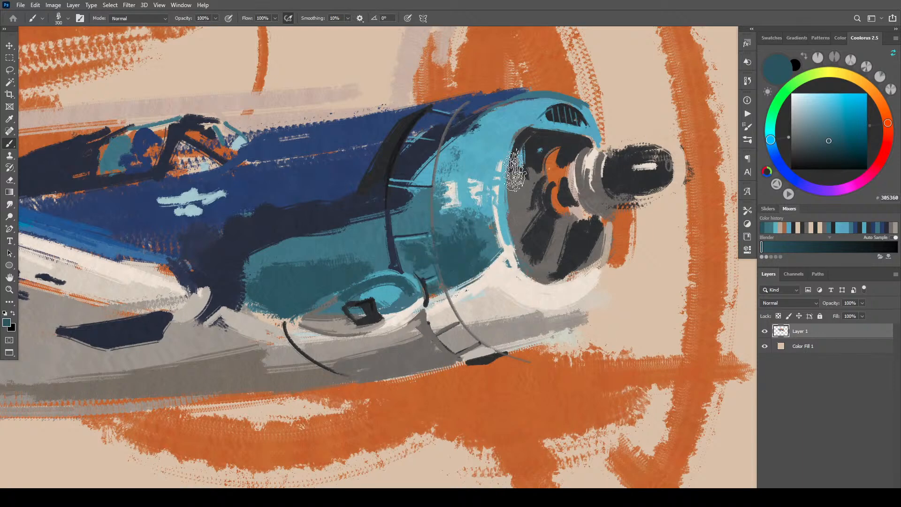
pyautogui.keyDown('alt'); pyautogui.click(495, 194); pyautogui.keyUp('alt')
pyautogui.moveTo(490, 202)
pyautogui.mouseDown()
pyautogui.moveTo(502, 258)
pyautogui.moveTo(504, 183)
pyautogui.mouseUp()
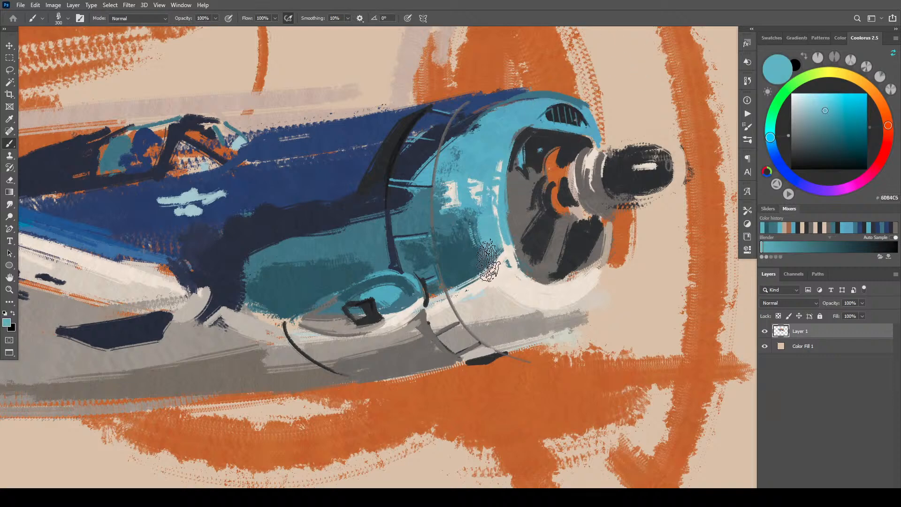
# - Sample mid teal #477182 and cover the bright blue areas of the intake bulge, enlarging the brush to 200 px
pyautogui.keyDown('alt'); pyautogui.click(412, 298); pyautogui.keyUp('alt')
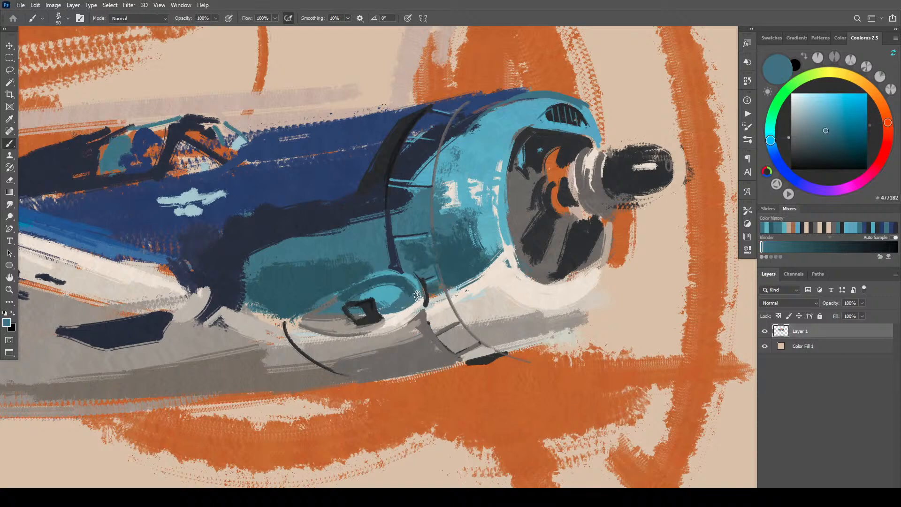
pyautogui.moveTo(390, 278)
pyautogui.mouseDown()
pyautogui.moveTo(317, 302)
pyautogui.moveTo(389, 295)
pyautogui.moveTo(381, 297)
pyautogui.moveTo(392, 304)
pyautogui.moveTo(364, 289)
pyautogui.mouseUp()
pyautogui.press(']')
pyautogui.press(']')
pyautogui.press(']')
pyautogui.press(']')
pyautogui.press(']')
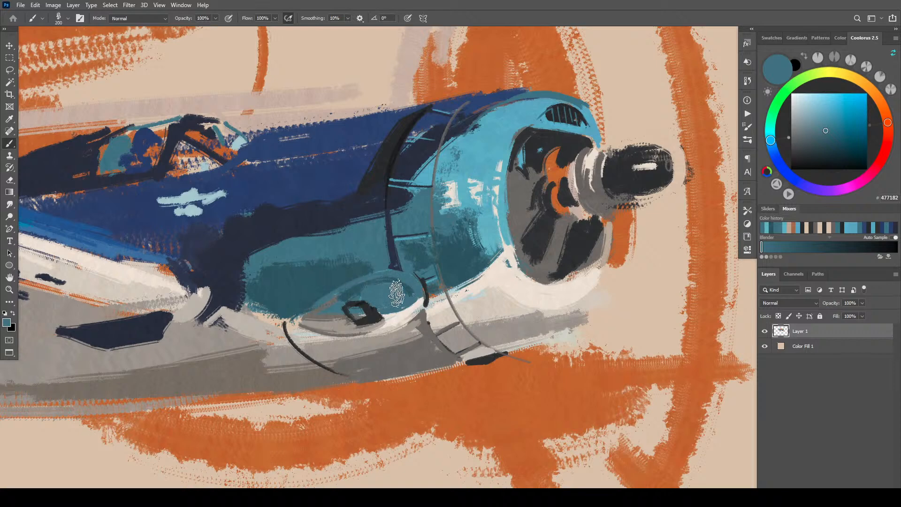
# - Sample dark teal #31545F and shade the intake bulge around its front and opening
pyautogui.keyDown('alt'); pyautogui.click(352, 293); pyautogui.keyUp('alt')
pyautogui.press(']')
pyautogui.press(']')
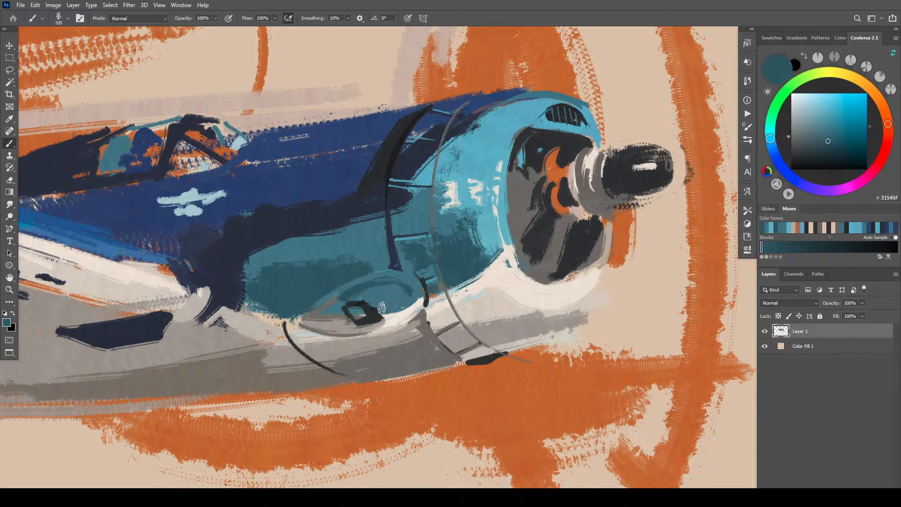
pyautogui.moveTo(414, 295)
pyautogui.mouseDown()
pyautogui.moveTo(376, 303)
pyautogui.moveTo(418, 291)
pyautogui.moveTo(378, 310)
pyautogui.moveTo(415, 288)
pyautogui.moveTo(412, 295)
pyautogui.moveTo(410, 280)
pyautogui.moveTo(386, 275)
pyautogui.moveTo(416, 286)
pyautogui.moveTo(398, 278)
pyautogui.moveTo(343, 289)
pyautogui.moveTo(320, 311)
pyautogui.moveTo(341, 317)
pyautogui.moveTo(374, 299)
pyautogui.mouseUp()
# - Sample mid teal #477082 and refine the lighter shapes on the intake bulge with a much smaller brush
pyautogui.press('[')
pyautogui.press('[')
pyautogui.press('[')
pyautogui.press('[')
pyautogui.press('[')
pyautogui.press('[')
pyautogui.press('[')
pyautogui.keyDown('alt'); pyautogui.click(343, 288); pyautogui.keyUp('alt')
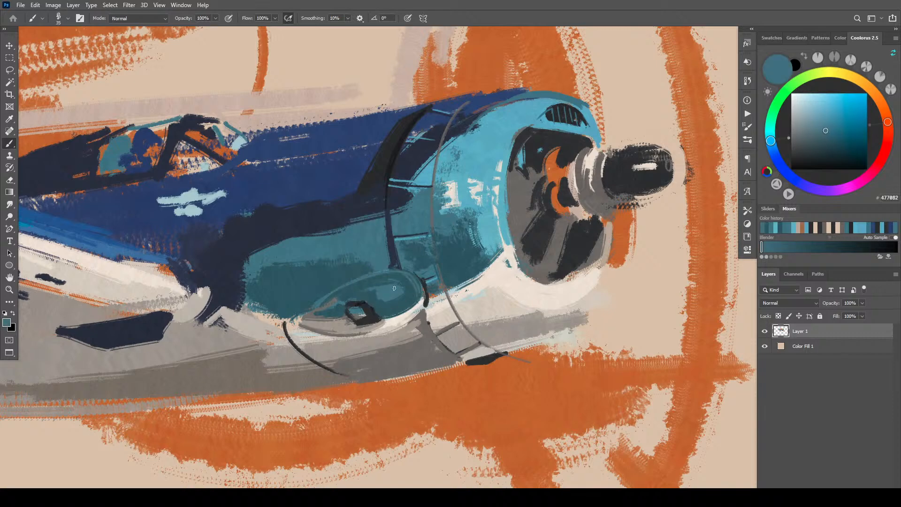
# - Sample the warm gray under the intake opening and paint it along the bulge's lower edge at 50 px
pyautogui.keyDown('alt'); pyautogui.click(362, 332); pyautogui.keyUp('alt')
pyautogui.press(']')
pyautogui.moveTo(380, 328); pyautogui.dragTo(402, 317)
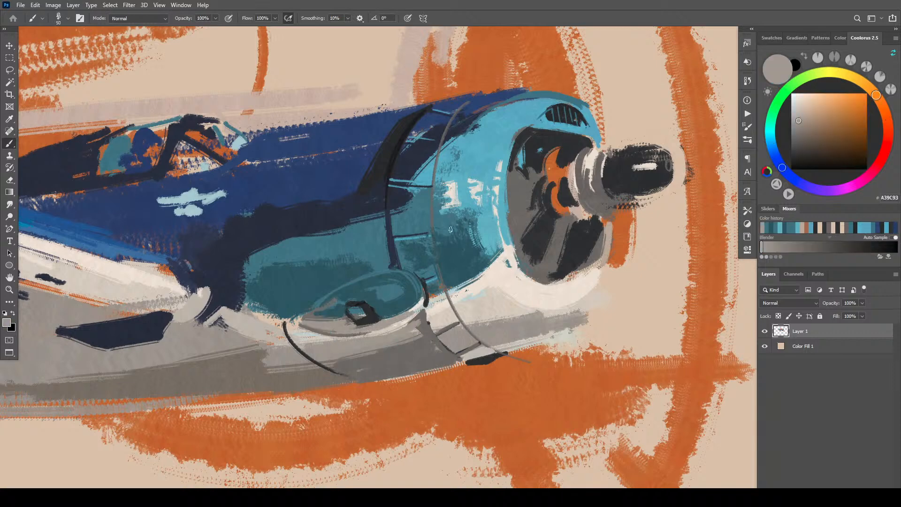
# - Sample light blue #6FB4C2 and brush a textured highlight onto the front of the intake bulge at 175 px
pyautogui.keyDown('alt'); pyautogui.click(487, 227); pyautogui.keyUp('alt')
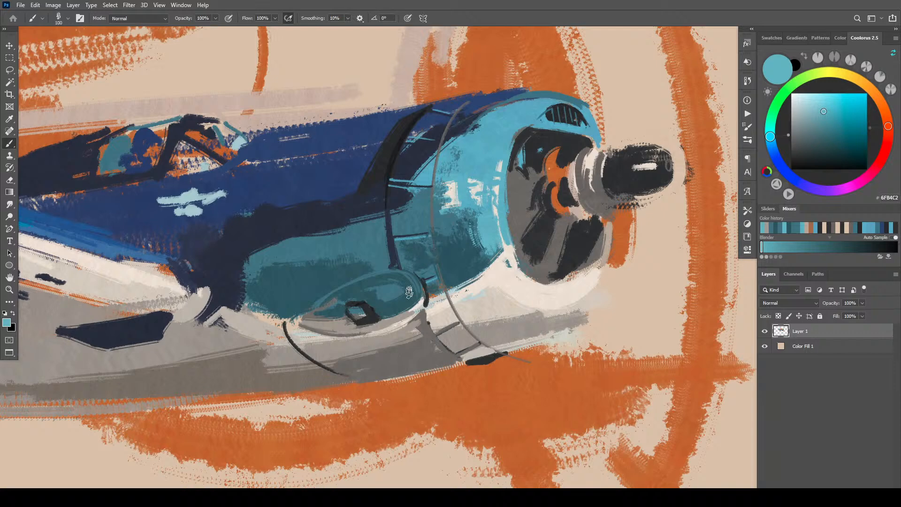
pyautogui.press(']')
pyautogui.press(']')
pyautogui.press(']')
pyautogui.press(']')
pyautogui.press(']')
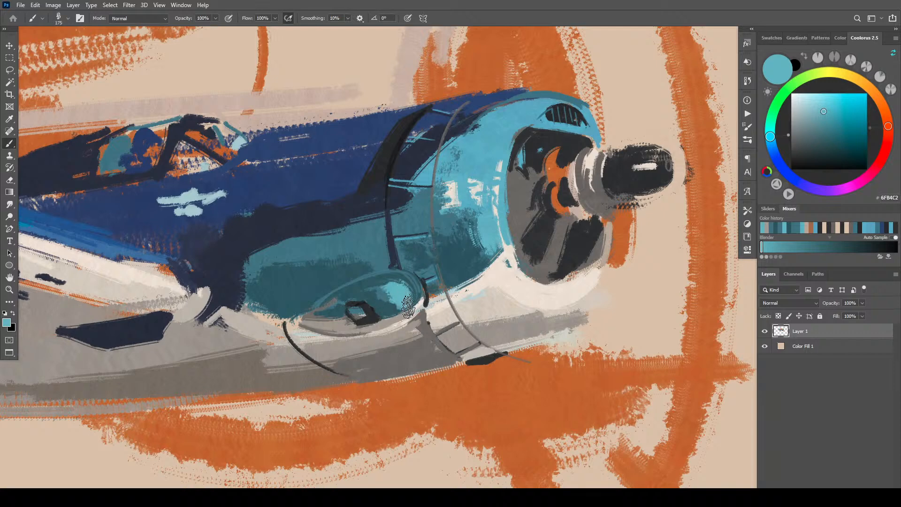
# - Refine the rim below the intake bulge's front with sampled off-white #F1E8DE and warm gray #9F9890 at 50 px
pyautogui.keyDown('alt'); pyautogui.click(411, 314); pyautogui.keyUp('alt')
pyautogui.press('[')
pyautogui.press('[')
pyautogui.press('[')
pyautogui.press('[')
pyautogui.press('[')
pyautogui.press('[')
pyautogui.press('[')
pyautogui.press('[')
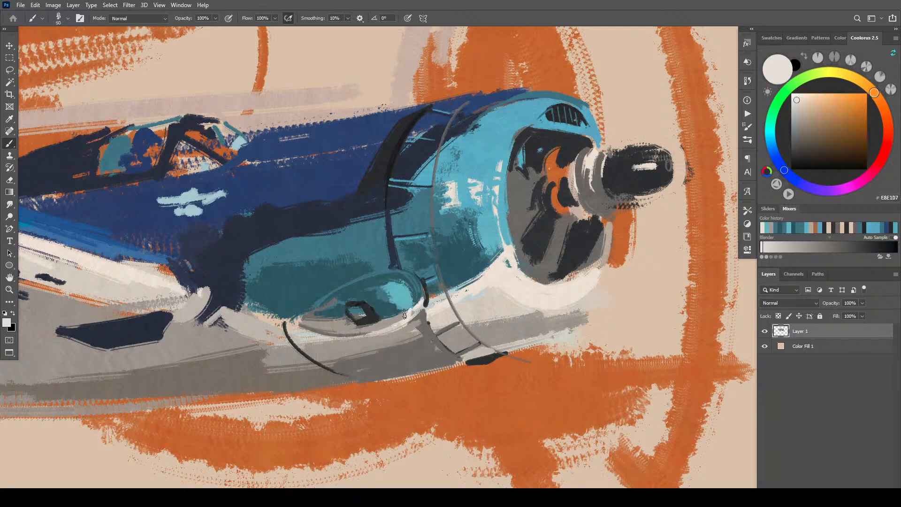
pyautogui.keyDown('alt'); pyautogui.click(423, 309); pyautogui.keyUp('alt')
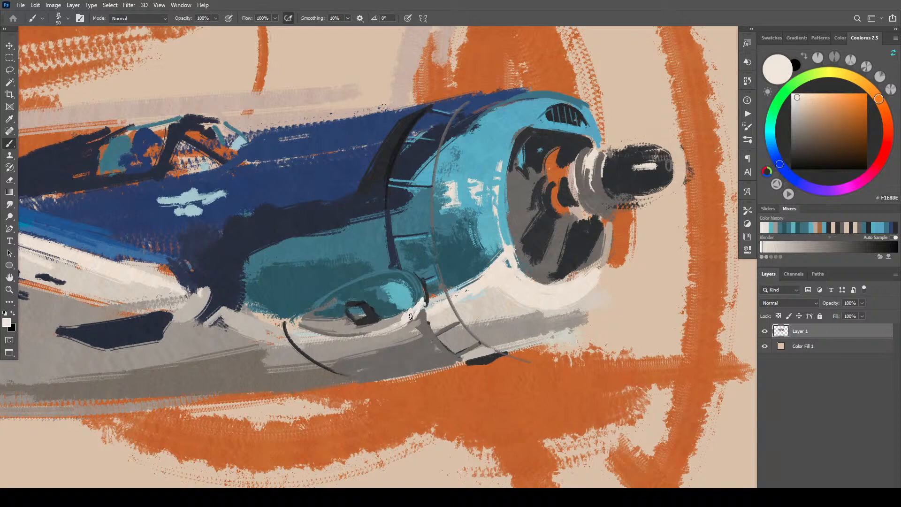
pyautogui.keyDown('alt'); pyautogui.click(417, 309); pyautogui.keyUp('alt')
pyautogui.keyDown('alt'); pyautogui.click(417, 306); pyautogui.keyUp('alt')
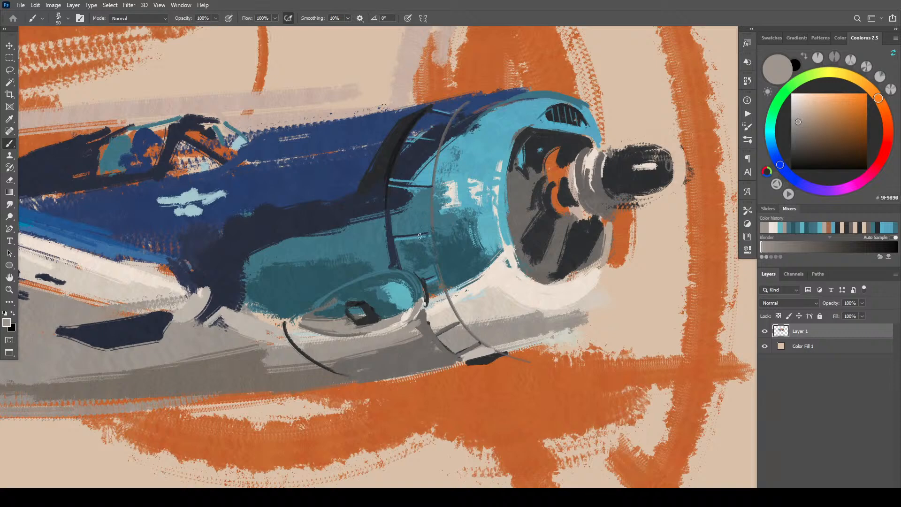
pyautogui.keyDown('alt'); pyautogui.click(397, 318); pyautogui.keyUp('alt')
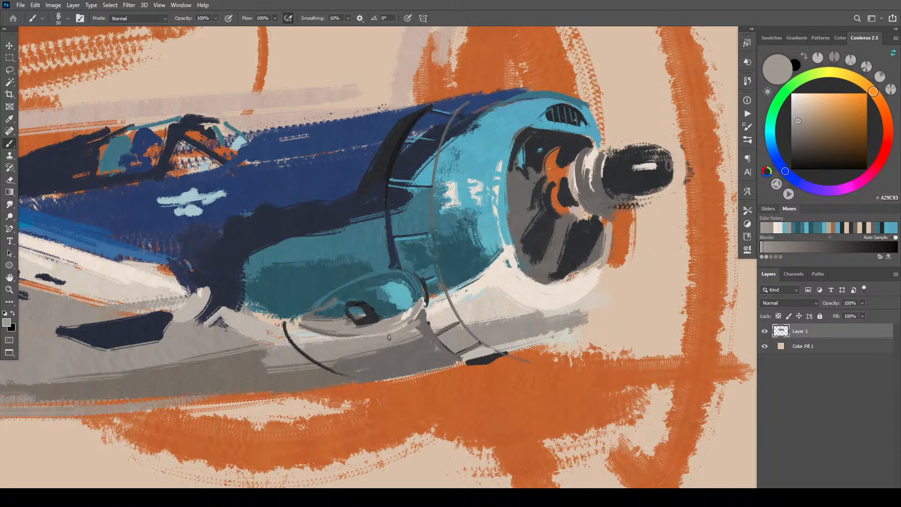
# - Pick the darker tan #9A876A and paint broad tan patches on the gray lower fuselage below the intake
pyautogui.click(815, 124)
pyautogui.press(']')
pyautogui.press(']')
pyautogui.press(']')
pyautogui.press(']')
pyautogui.press(']')
pyautogui.press(']')
pyautogui.press(']')
pyautogui.moveTo(300, 348)
pyautogui.mouseDown()
pyautogui.moveTo(235, 386)
pyautogui.moveTo(375, 355)
pyautogui.moveTo(329, 359)
pyautogui.mouseUp()
# - Reduce the brush to 150 px and glaze the tan over the underside of the intake bulge
pyautogui.press('[')
pyautogui.press('[')
pyautogui.press('[')
pyautogui.moveTo(419, 320); pyautogui.dragTo(324, 329)
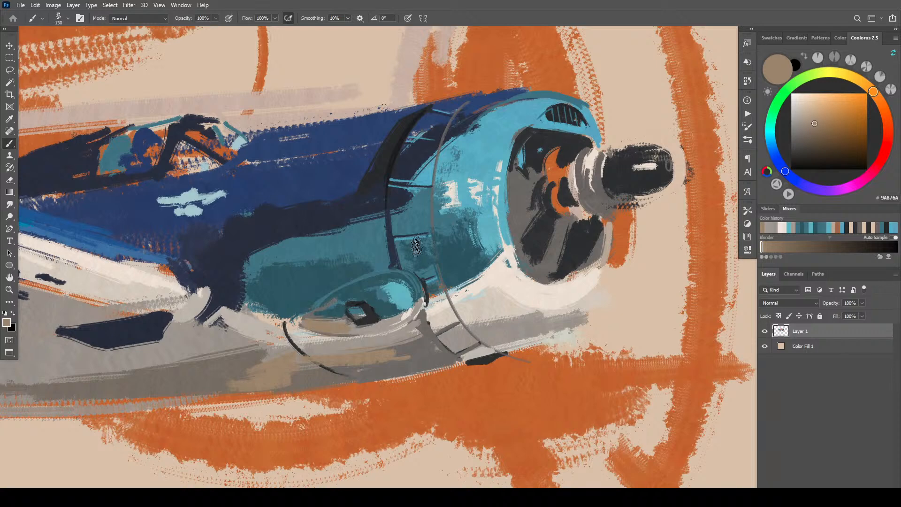
# - Pick the lighter tan #BBA98E and paint a small patch beneath the engine opening at 50 px
pyautogui.press(']')
pyautogui.press(']')
pyautogui.press(']')
pyautogui.click(810, 113)
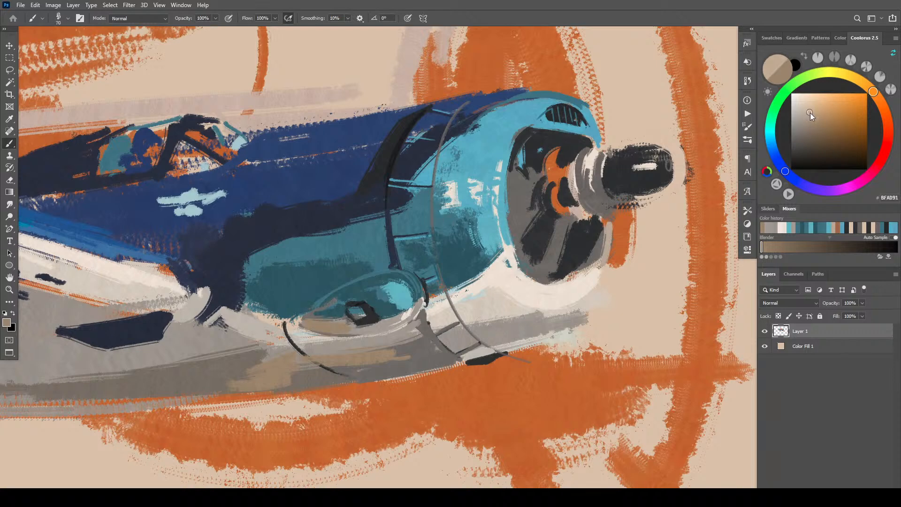
pyautogui.press('[')
pyautogui.press('[')
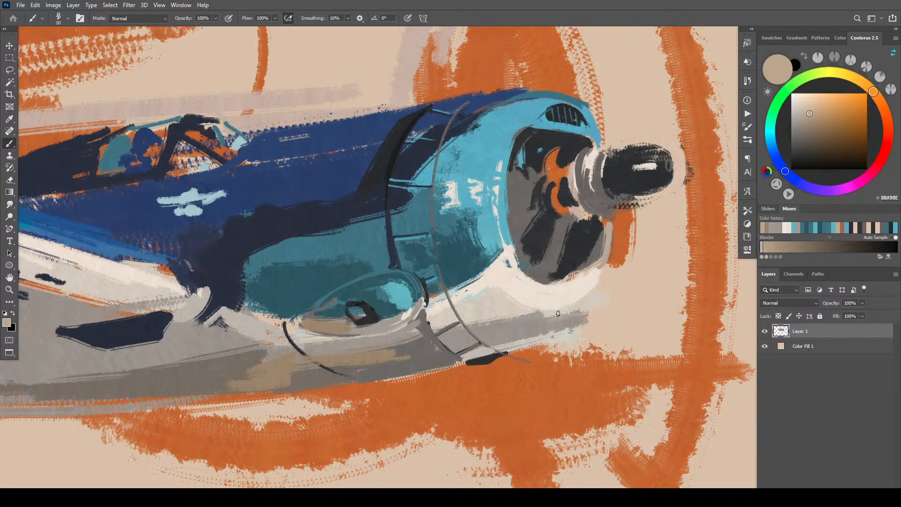
pyautogui.moveTo(550, 316)
pyautogui.mouseDown()
pyautogui.moveTo(551, 306)
pyautogui.moveTo(563, 306)
pyautogui.moveTo(541, 303)
pyautogui.moveTo(542, 321)
pyautogui.moveTo(543, 312)
pyautogui.moveTo(560, 319)
pyautogui.mouseUp()
# - Paint light tan over the cowling's pale underside and fill the small panel between the lower panel lines
pyautogui.press(']')
pyautogui.press(']')
pyautogui.press(']')
pyautogui.press(']')
pyautogui.moveTo(496, 276)
pyautogui.mouseDown()
pyautogui.moveTo(529, 295)
pyautogui.moveTo(477, 315)
pyautogui.moveTo(488, 292)
pyautogui.moveTo(501, 297)
pyautogui.moveTo(489, 288)
pyautogui.moveTo(463, 298)
pyautogui.moveTo(487, 284)
pyautogui.moveTo(463, 305)
pyautogui.moveTo(505, 296)
pyautogui.moveTo(503, 306)
pyautogui.moveTo(463, 322)
pyautogui.moveTo(453, 295)
pyautogui.moveTo(499, 302)
pyautogui.moveTo(514, 266)
pyautogui.mouseUp()
pyautogui.press('[')
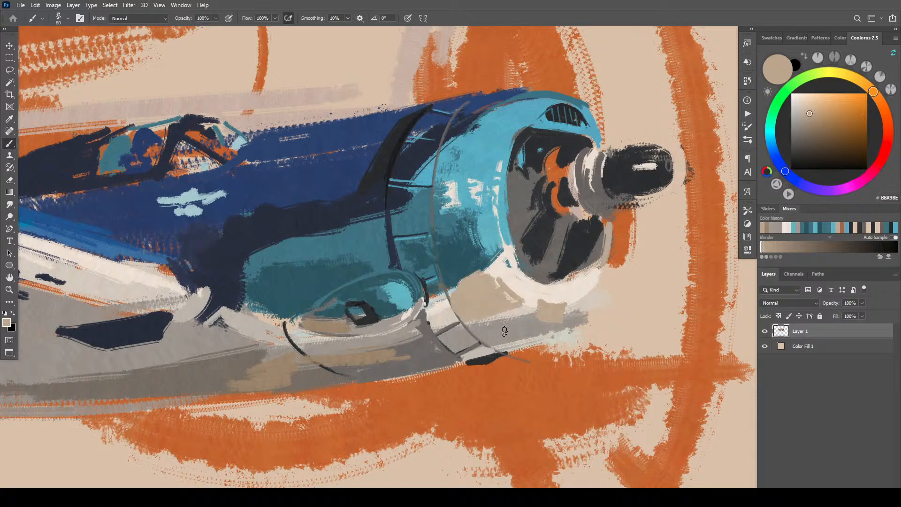
pyautogui.moveTo(441, 337); pyautogui.dragTo(473, 333)
# - Enlarge the brush to 175 px and paint light tan along the white wing root up to its rounded front end
pyautogui.press(']')
pyautogui.press(']')
pyautogui.press(']')
pyautogui.press(']')
pyautogui.press(']')
pyautogui.press(']')
pyautogui.press(']')
pyautogui.press(']')
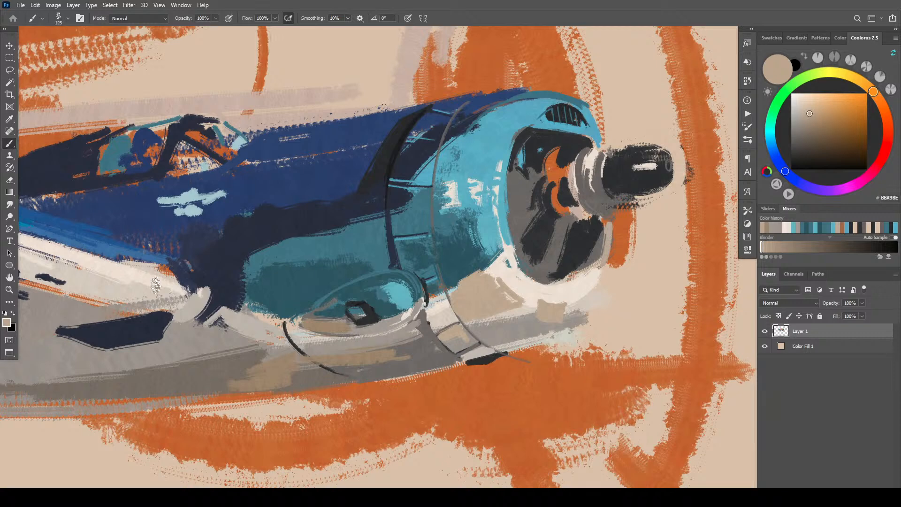
pyautogui.moveTo(72, 288); pyautogui.dragTo(193, 307)
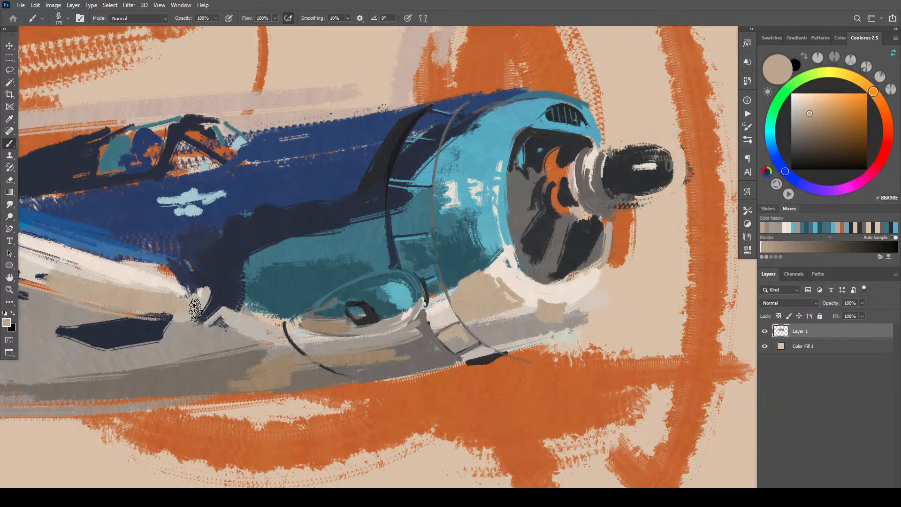
pyautogui.press('[')
pyautogui.press('[')
pyautogui.press('[')
pyautogui.press('[')
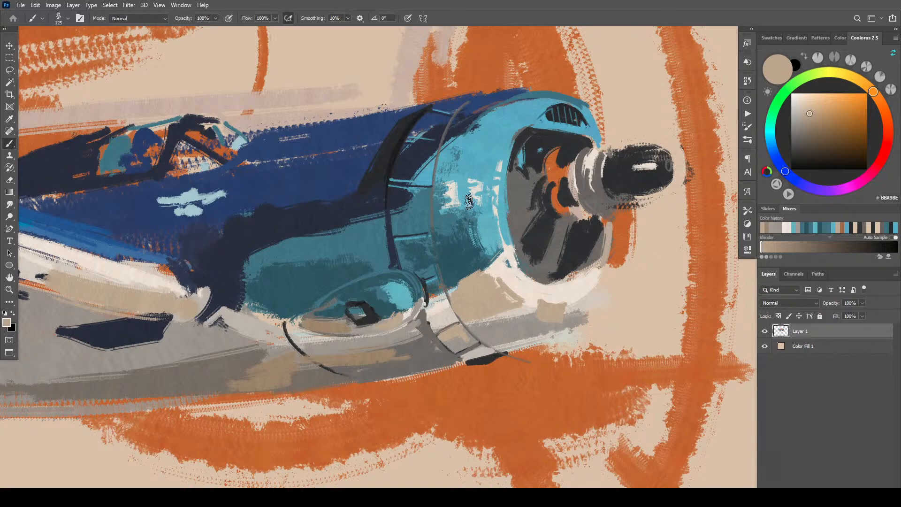
# - Mix the pale blue-gray #AFBBBF and paint a cool reflection across the cowling's underside at 45 px
pyautogui.keyDown('alt'); pyautogui.click(408, 311); pyautogui.keyUp('alt')
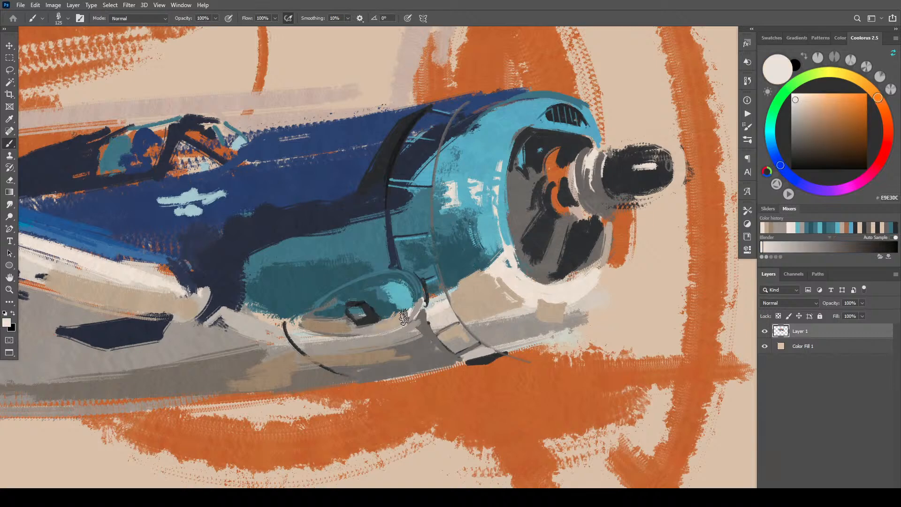
pyautogui.press('[')
pyautogui.press('[')
pyautogui.keyDown('alt'); pyautogui.click(533, 301); pyautogui.keyUp('alt')
pyautogui.click(798, 112)
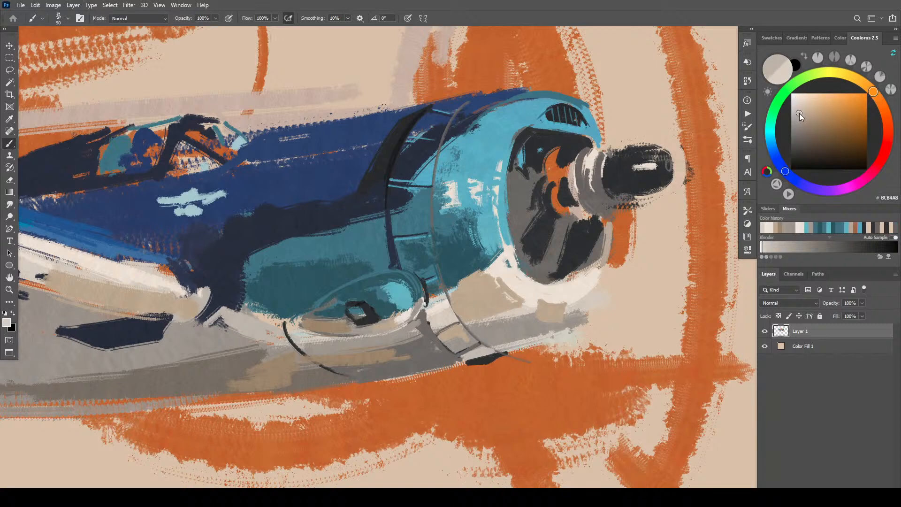
pyautogui.moveTo(778, 142); pyautogui.dragTo(770, 140)
pyautogui.press('[')
pyautogui.press('[')
pyautogui.press('[')
pyautogui.press('[')
pyautogui.moveTo(485, 322)
pyautogui.mouseDown()
pyautogui.moveTo(534, 303)
pyautogui.moveTo(535, 319)
pyautogui.moveTo(512, 325)
pyautogui.moveTo(526, 312)
pyautogui.moveTo(496, 326)
pyautogui.mouseUp()
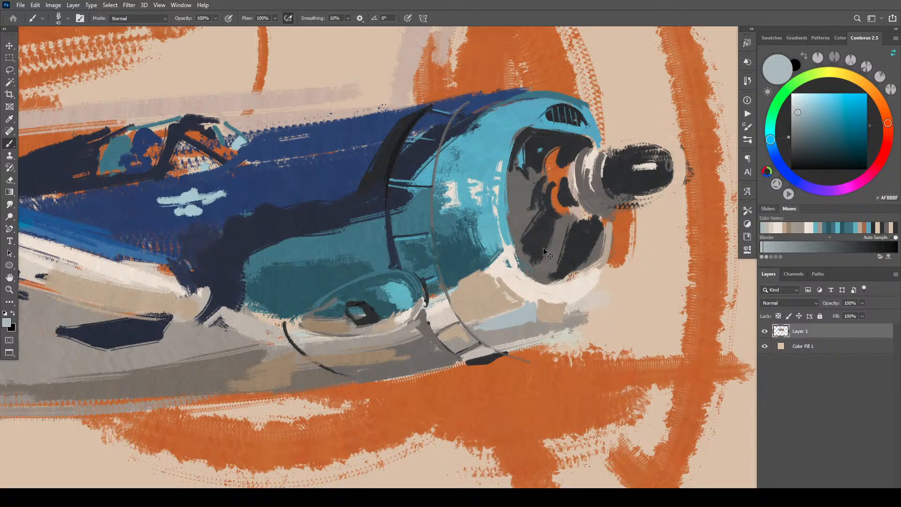
# - Undo the last strokes, repaint a smaller pale blue reflection and trim it with the sampled gray #9C968F
pyautogui.hotkey('ctrl', 'z')
pyautogui.hotkey('ctrl', 'z')
pyautogui.moveTo(533, 308)
pyautogui.mouseDown()
pyautogui.moveTo(491, 323)
pyautogui.moveTo(535, 305)
pyautogui.moveTo(539, 314)
pyautogui.moveTo(537, 302)
pyautogui.moveTo(514, 319)
pyautogui.moveTo(527, 320)
pyautogui.mouseUp()
pyautogui.keyDown('alt'); pyautogui.click(514, 324); pyautogui.keyUp('alt')
pyautogui.moveTo(501, 327); pyautogui.dragTo(553, 319)
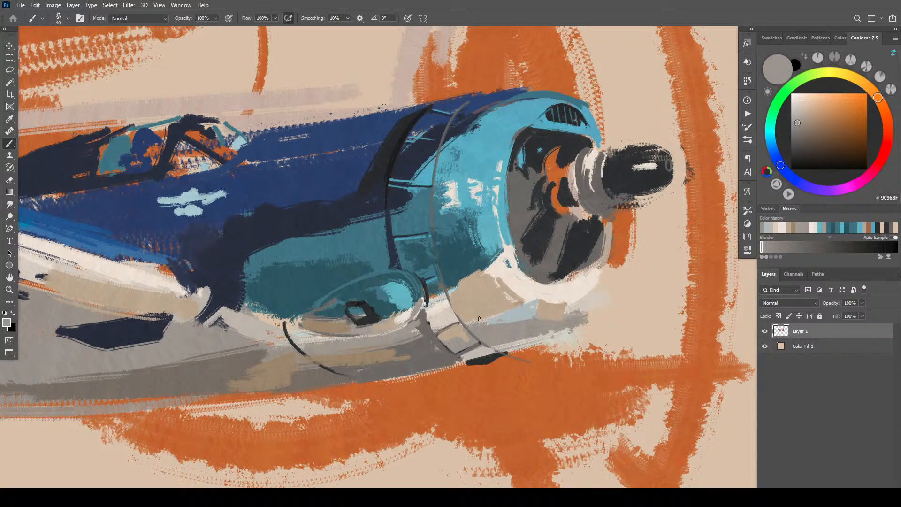
# - Brush gray into the tan beside the curved panel line and add a thin off-white #E5DDD1 accent below the engine opening
pyautogui.press(']')
pyautogui.press(']')
pyautogui.press(']')
pyautogui.moveTo(479, 318)
pyautogui.mouseDown()
pyautogui.moveTo(511, 305)
pyautogui.moveTo(467, 322)
pyautogui.moveTo(493, 304)
pyautogui.moveTo(462, 313)
pyautogui.mouseUp()
pyautogui.keyDown('alt'); pyautogui.click(541, 306); pyautogui.keyUp('alt')
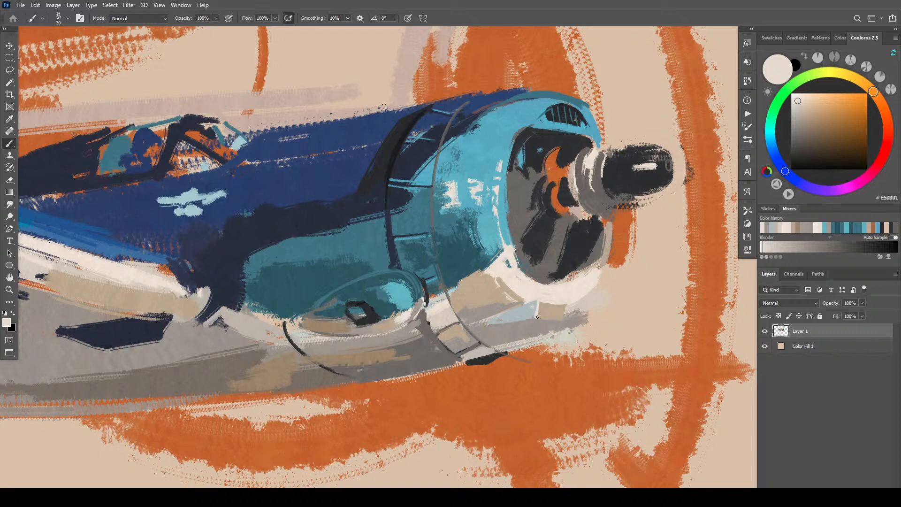
pyautogui.moveTo(542, 318); pyautogui.dragTo(538, 315)
pyautogui.hotkey('ctrl', '0')
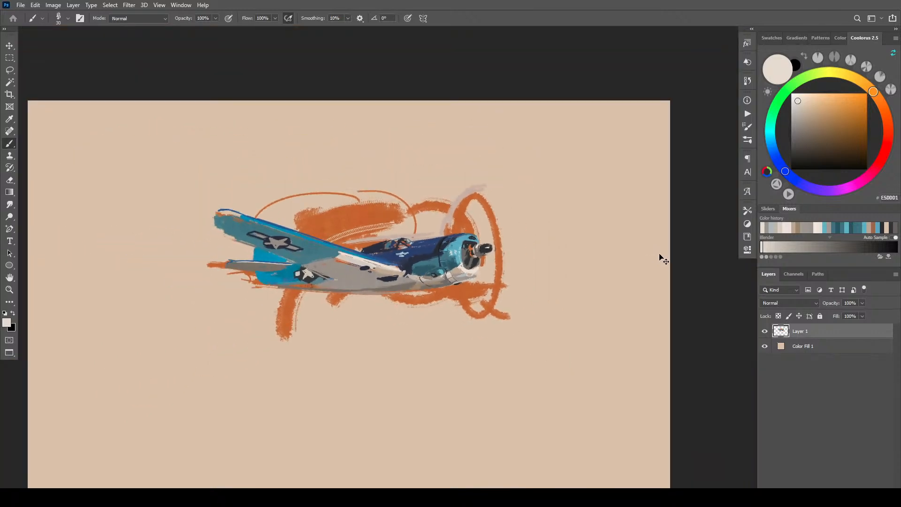
pyautogui.hotkey('ctrl', '+')
pyautogui.hotkey('ctrl', '+')
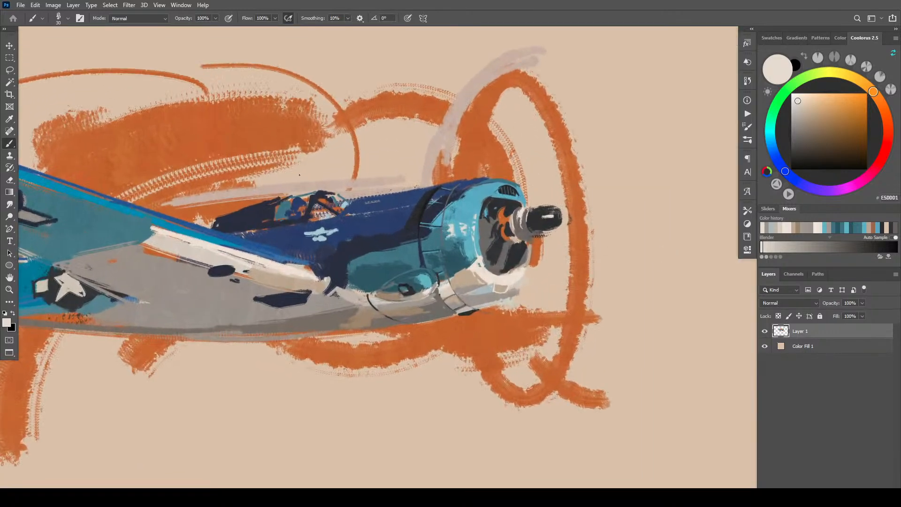
# - Sample the dark navy #272A3B from the fuselage and paint the shadow below the cockpit with a brush enlarged to 100 px
pyautogui.keyDown('alt'); pyautogui.click(346, 227); pyautogui.keyUp('alt')
pyautogui.keyDown('alt'); pyautogui.click(251, 218); pyautogui.keyUp('alt')
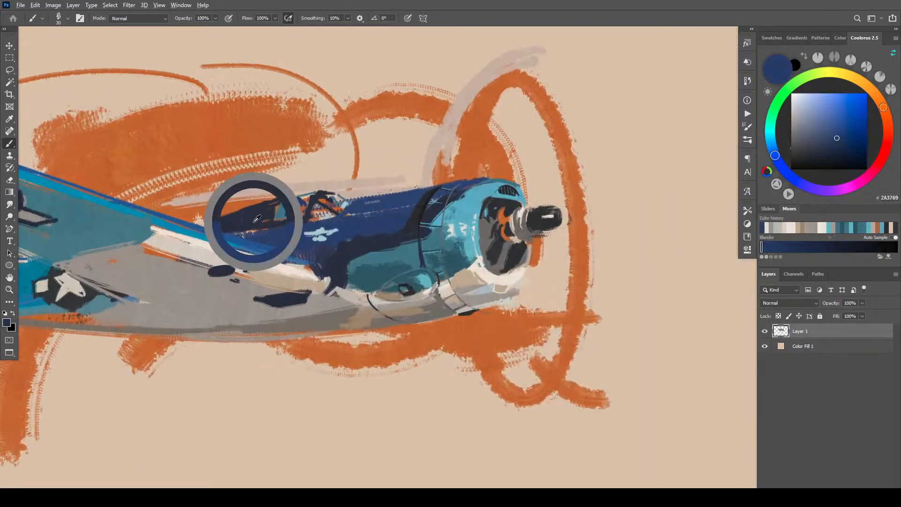
pyautogui.press(']')
pyautogui.press(']')
pyautogui.press(']')
pyautogui.press(']')
pyautogui.press(']')
pyautogui.press(']')
pyautogui.press(']')
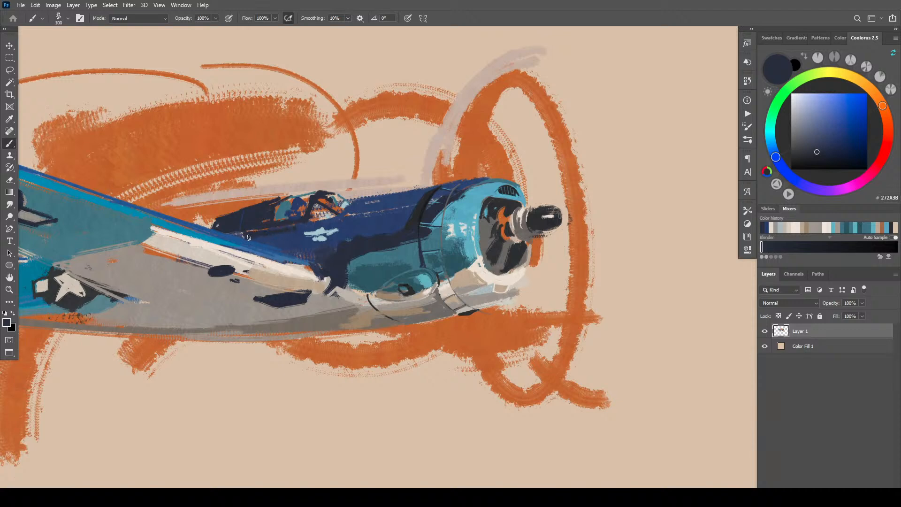
# - Sample the near-black #161719 and paint thin dark accents under the cockpit, around the wing root and its opening, and on the propeller hub
pyautogui.keyDown('alt'); pyautogui.click(413, 215); pyautogui.keyUp('alt')
pyautogui.press('[')
pyautogui.press('[')
pyautogui.press('[')
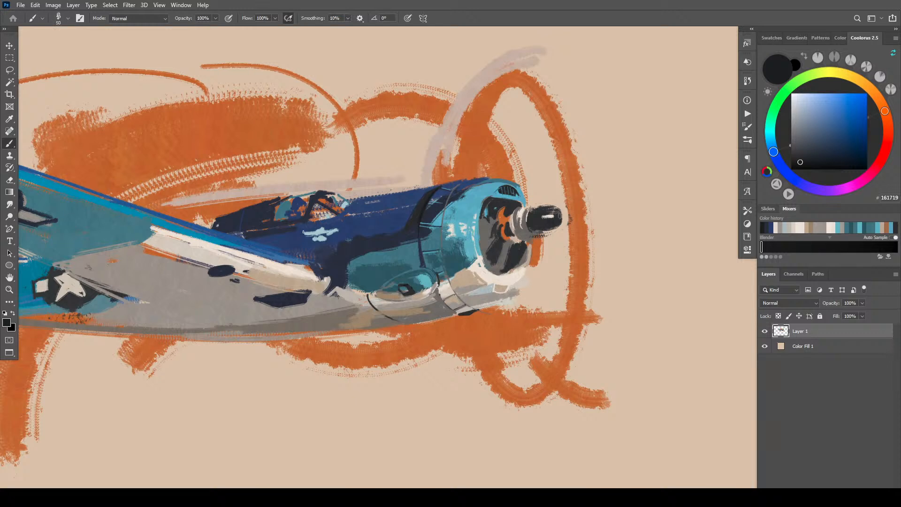
pyautogui.moveTo(265, 236); pyautogui.dragTo(316, 223)
pyautogui.press(']')
pyautogui.moveTo(334, 260)
pyautogui.mouseDown()
pyautogui.moveTo(336, 280)
pyautogui.moveTo(334, 258)
pyautogui.moveTo(332, 257)
pyautogui.mouseUp()
pyautogui.moveTo(305, 293); pyautogui.dragTo(278, 298)
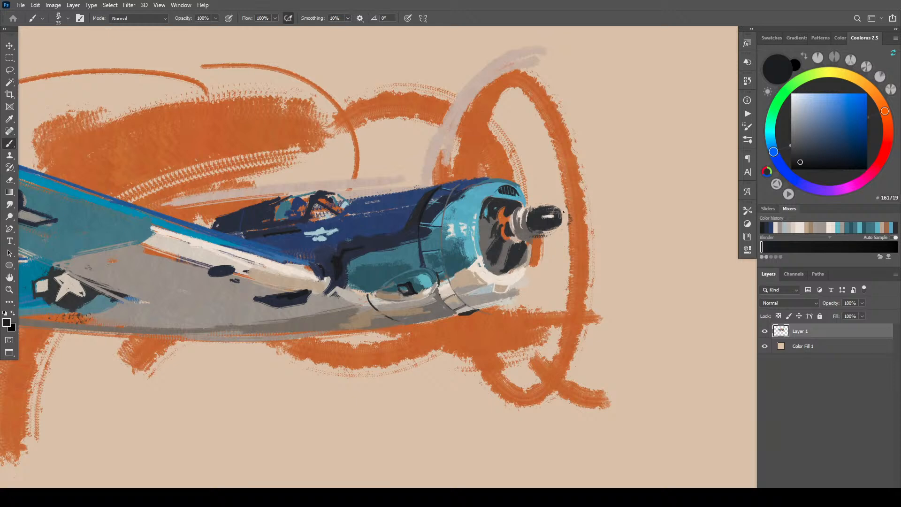
pyautogui.moveTo(530, 217)
pyautogui.mouseDown()
pyautogui.moveTo(545, 223)
pyautogui.moveTo(530, 222)
pyautogui.mouseUp()
# - Mix the deep blue #152648 and paint a shadow on the fuselage just behind the cowling at 150 px
pyautogui.moveTo(808, 123); pyautogui.dragTo(802, 148)
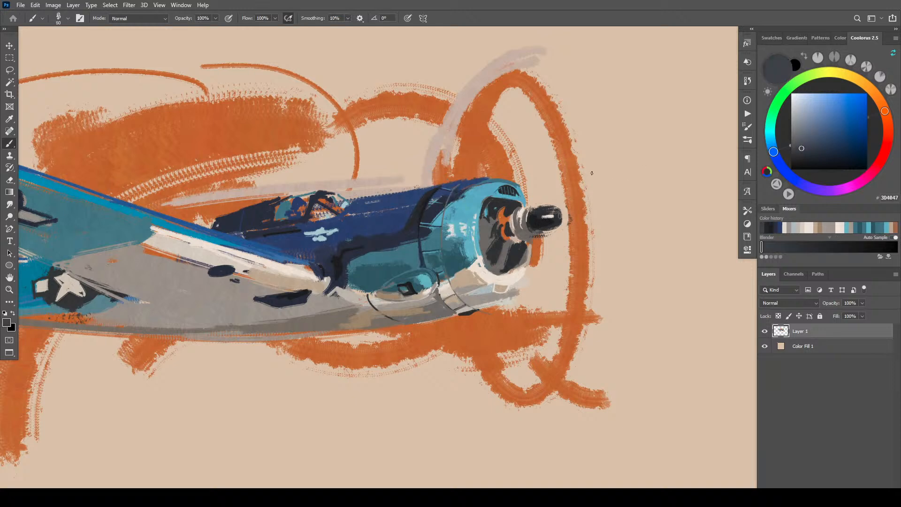
pyautogui.press(']')
pyautogui.click(808, 149)
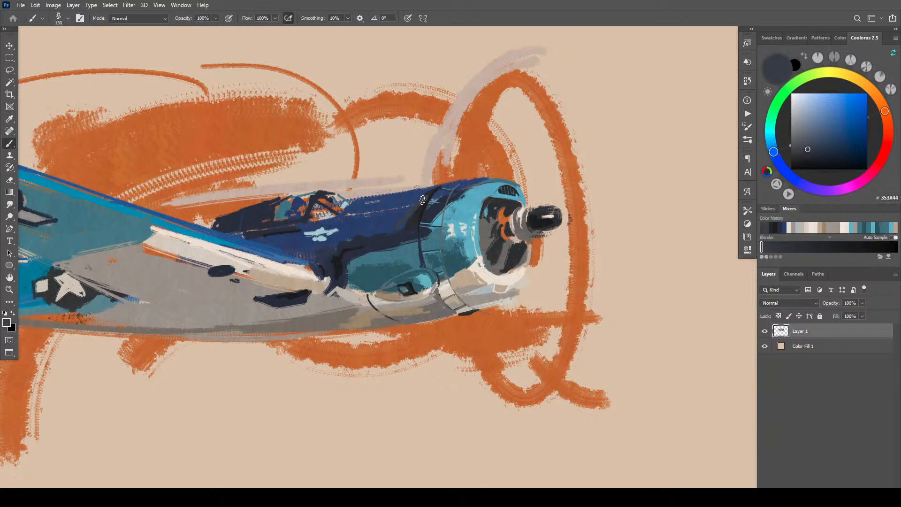
pyautogui.click(824, 143)
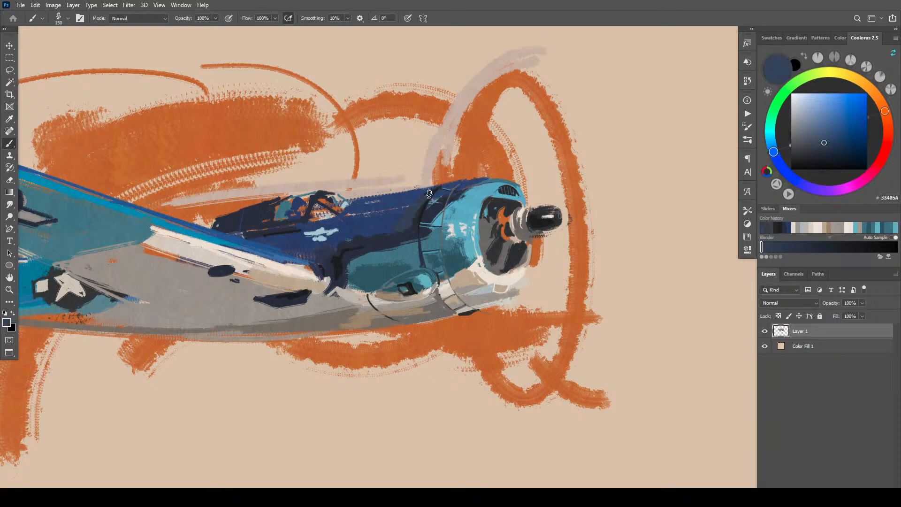
pyautogui.moveTo(843, 139); pyautogui.dragTo(846, 148)
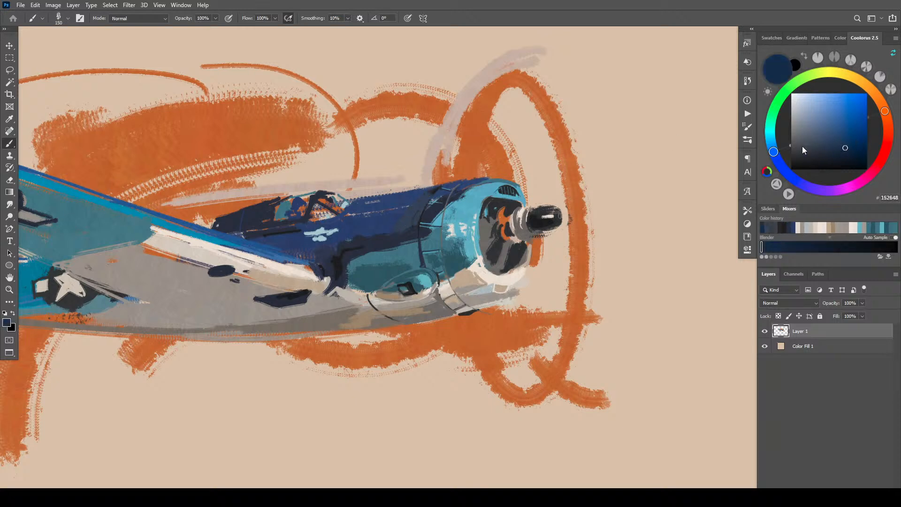
pyautogui.moveTo(410, 215); pyautogui.dragTo(424, 200)
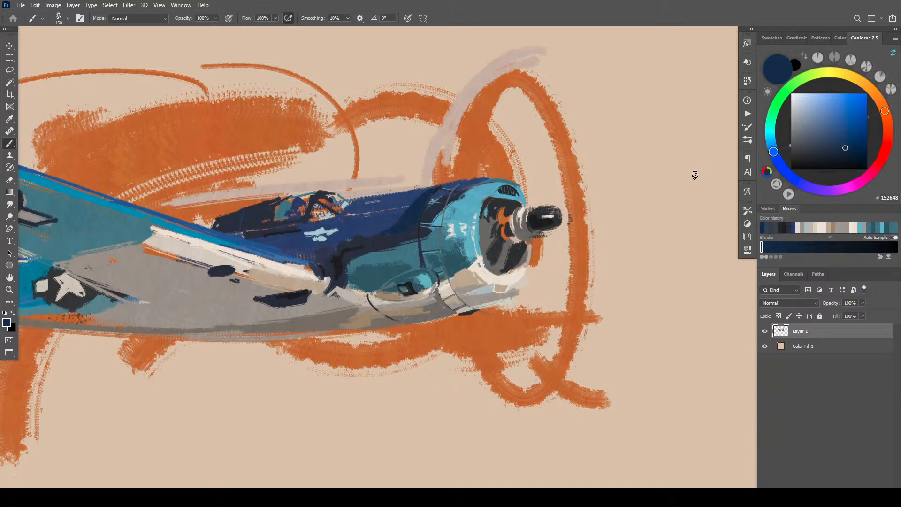
# - Mix the muted blue #436089 and paint a thin lighter line along the fuselage's dark band at 70 px
pyautogui.keyDown('alt'); pyautogui.click(374, 223); pyautogui.keyUp('alt')
pyautogui.click(831, 129)
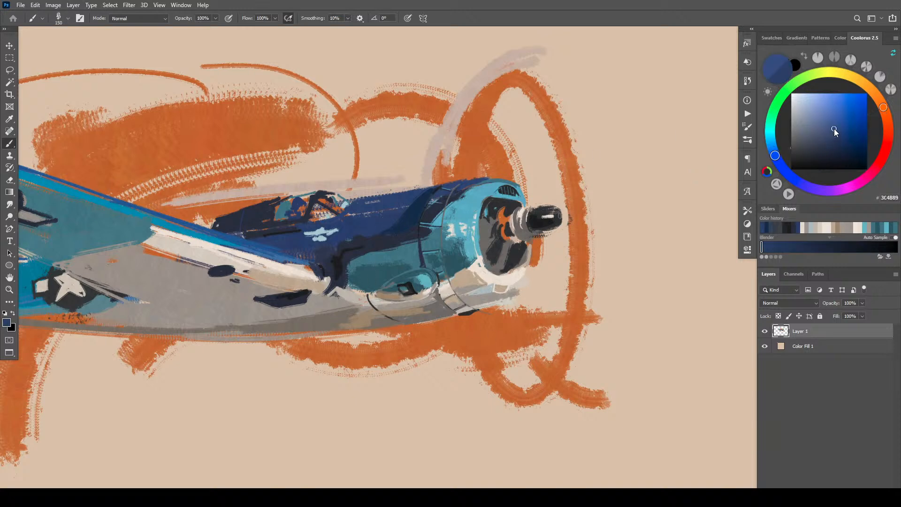
pyautogui.click(773, 150)
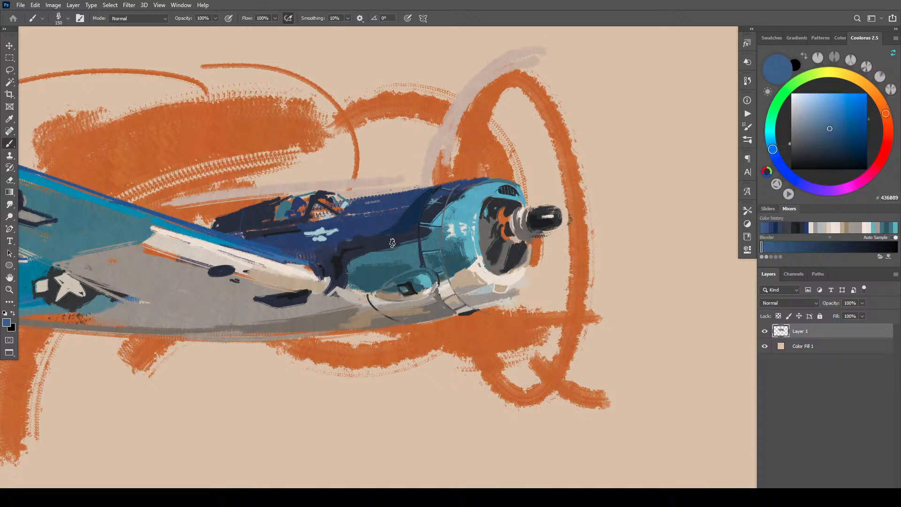
pyautogui.press('[')
pyautogui.press('[')
pyautogui.press('[')
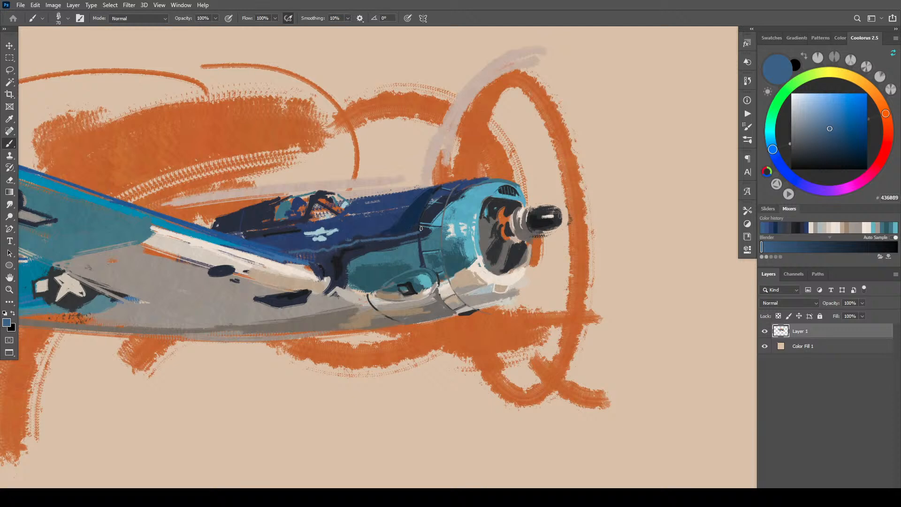
# - Mix dark teal-blues from #38647E to #285168 and brush them over the dark band on the fuselage side at 150 px
pyautogui.press(']')
pyautogui.press(']')
pyautogui.press(']')
pyautogui.press(']')
pyautogui.press(']')
pyautogui.moveTo(781, 134); pyautogui.dragTo(774, 140)
pyautogui.click(831, 133)
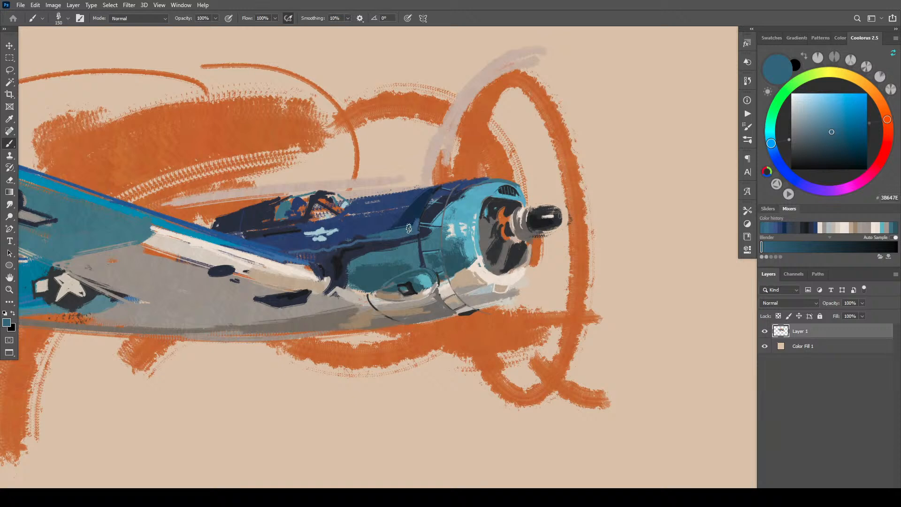
pyautogui.click(830, 146)
pyautogui.click(829, 143)
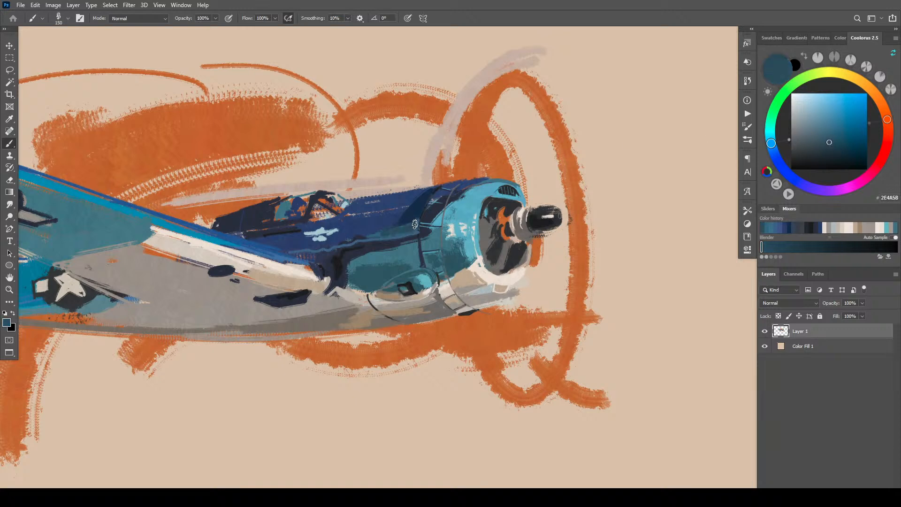
pyautogui.click(838, 137)
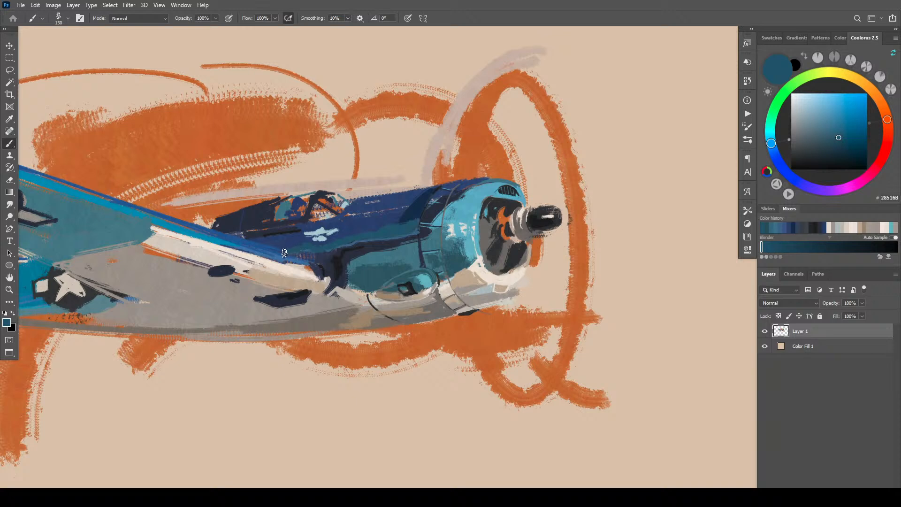
# - Shift the color to a brighter teal, darken it to #245C73, and add teal strokes along the fuselage side with the brush at 125 px
pyautogui.click(843, 128)
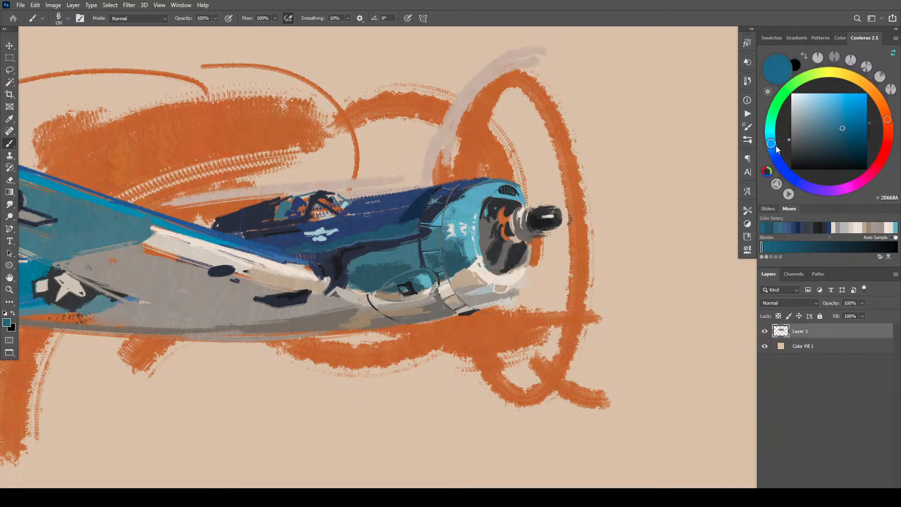
pyautogui.moveTo(771, 144); pyautogui.dragTo(771, 139)
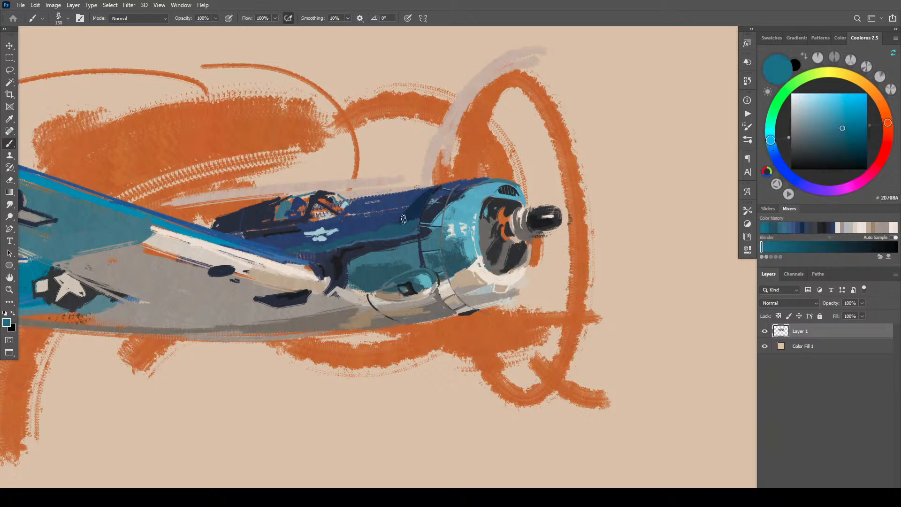
pyautogui.press('[')
pyautogui.press('[')
pyautogui.press('[')
pyautogui.press('[')
pyautogui.press('[')
pyautogui.click(844, 135)
pyautogui.press(']')
pyautogui.press(']')
pyautogui.press(']')
pyautogui.press(']')
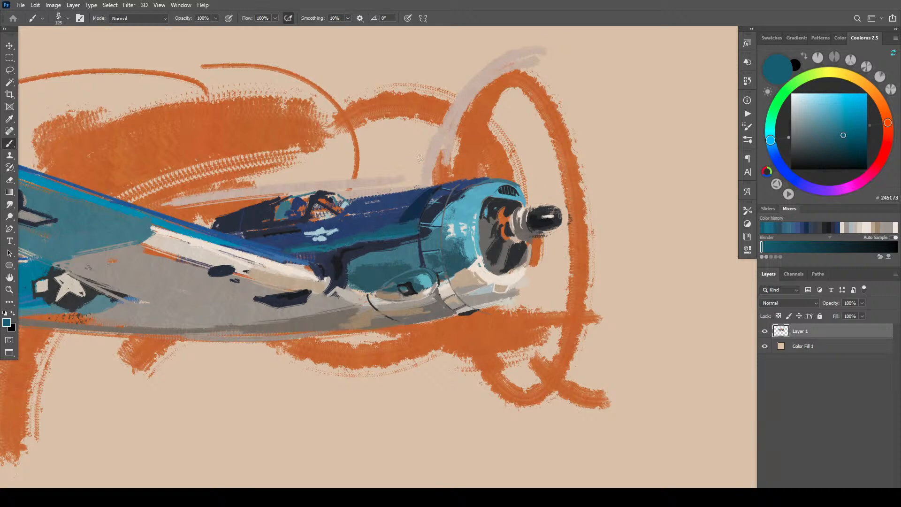
# - Sample the navy #152749 and teal #264E68 behind the cowling and blend the fuselage's color transition at 300 px
pyautogui.keyDown('alt'); pyautogui.click(420, 211); pyautogui.keyUp('alt')
pyautogui.press(']')
pyautogui.press(']')
pyautogui.press(']')
pyautogui.press(']')
pyautogui.press(']')
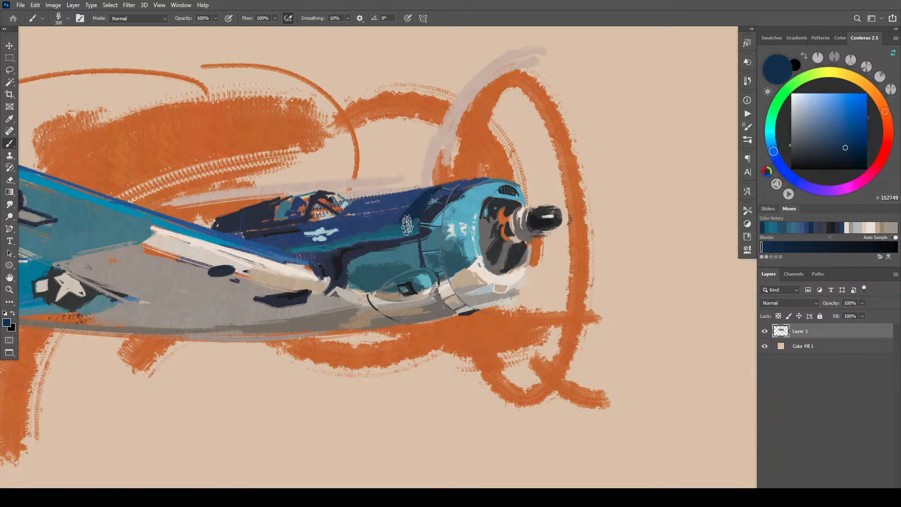
pyautogui.keyDown('alt'); pyautogui.click(419, 225); pyautogui.keyUp('alt')
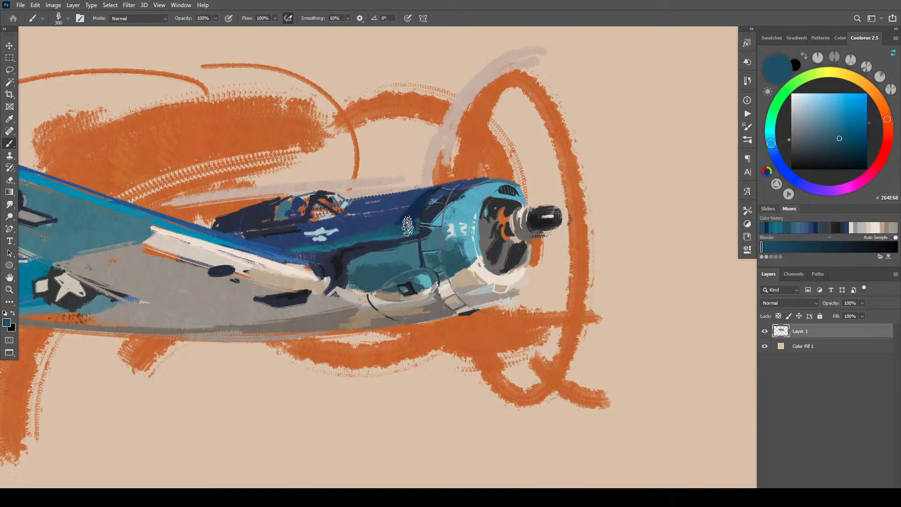
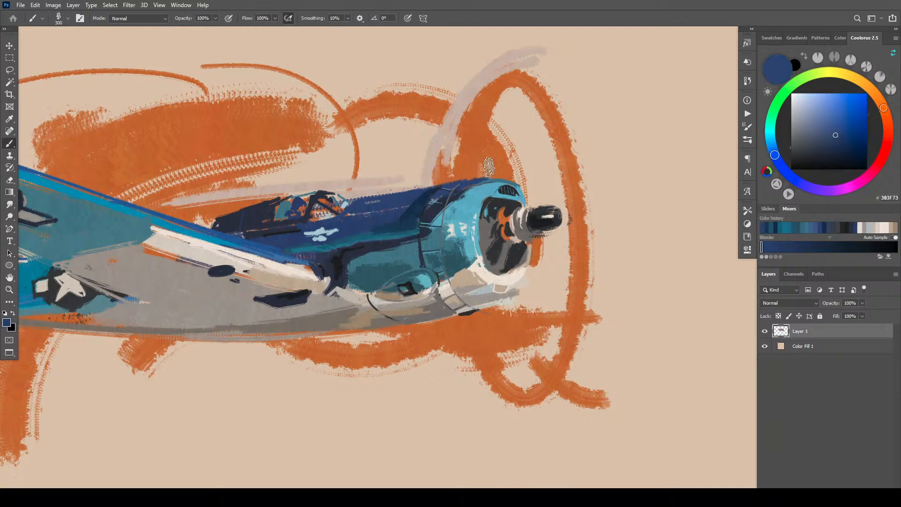
# - Mix the brighter blue #386898 and reduce the brush to 175 px for the fuselage top behind the cowling
pyautogui.click(831, 126)
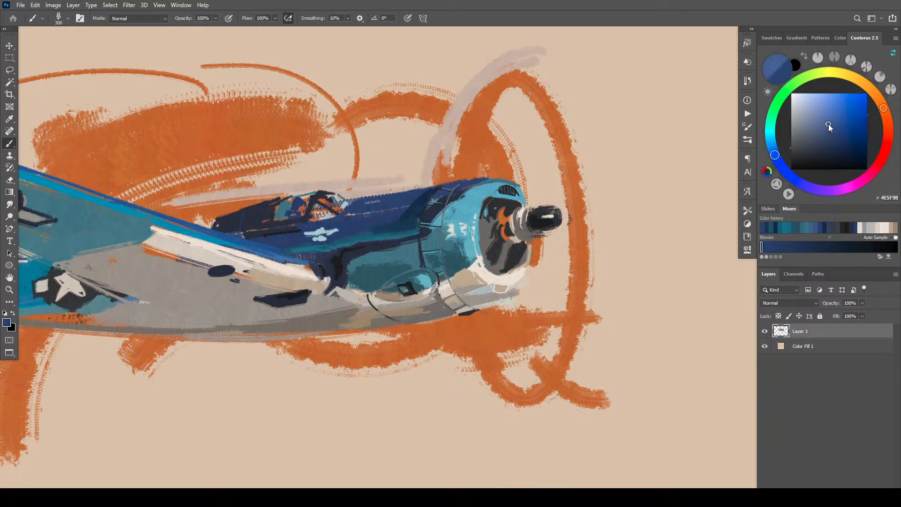
pyautogui.moveTo(775, 155); pyautogui.dragTo(774, 151)
pyautogui.click(854, 122)
pyautogui.moveTo(854, 122); pyautogui.dragTo(838, 122)
pyautogui.moveTo(774, 153); pyautogui.dragTo(772, 148)
pyautogui.press('[')
pyautogui.press('[')
pyautogui.press('[')
pyautogui.press('[')
pyautogui.press('[')
pyautogui.press('[')
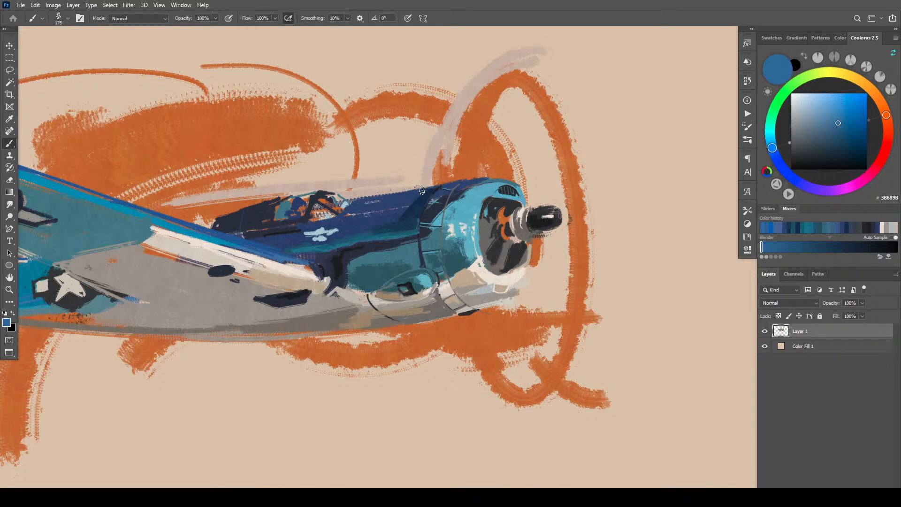
# - Paint #315782 along the fuselage's upper edge at 200 px, and touch up the cowling's rear seam at 70 px with sampled teal #487281
pyautogui.moveTo(841, 129); pyautogui.dragTo(838, 131)
pyautogui.press(']')
pyautogui.press(']')
pyautogui.press(']')
pyautogui.press(']')
pyautogui.press('[')
pyautogui.press('[')
pyautogui.press('[')
pyautogui.press('[')
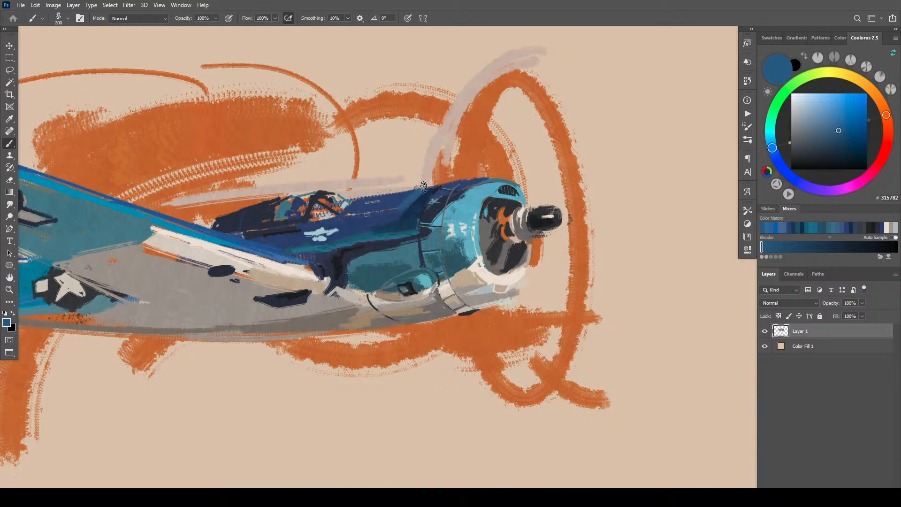
pyautogui.moveTo(416, 189)
pyautogui.mouseDown()
pyautogui.moveTo(373, 194)
pyautogui.moveTo(447, 183)
pyautogui.mouseUp()
pyautogui.press('[')
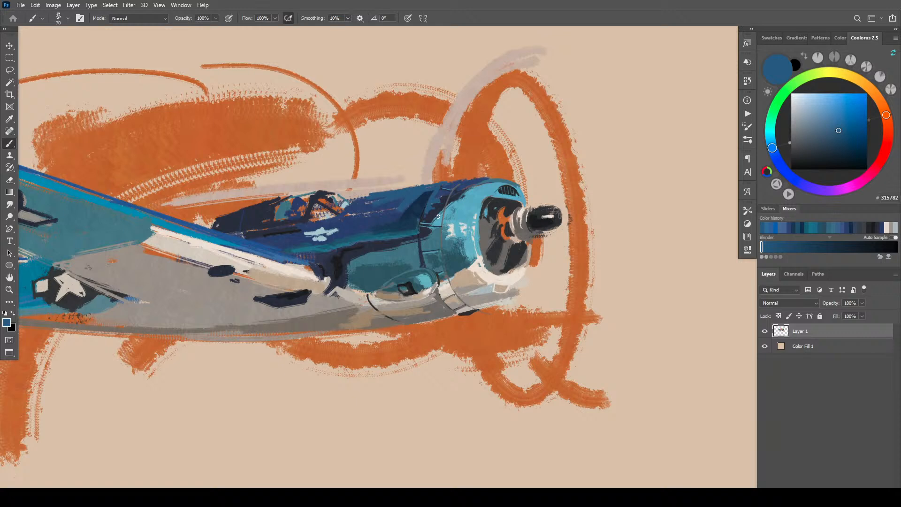
pyautogui.keyDown('alt'); pyautogui.click(433, 239); pyautogui.keyUp('alt')
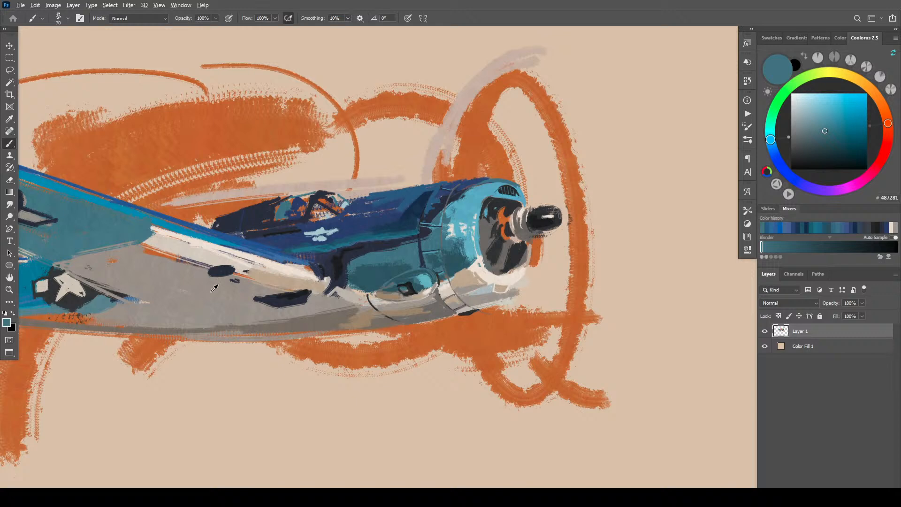
# - Paint small dark navy #27283D markings beside the wing root's oval opening and trim their edges with sampled tan and gray
pyautogui.keyDown('alt'); pyautogui.click(223, 271); pyautogui.keyUp('alt')
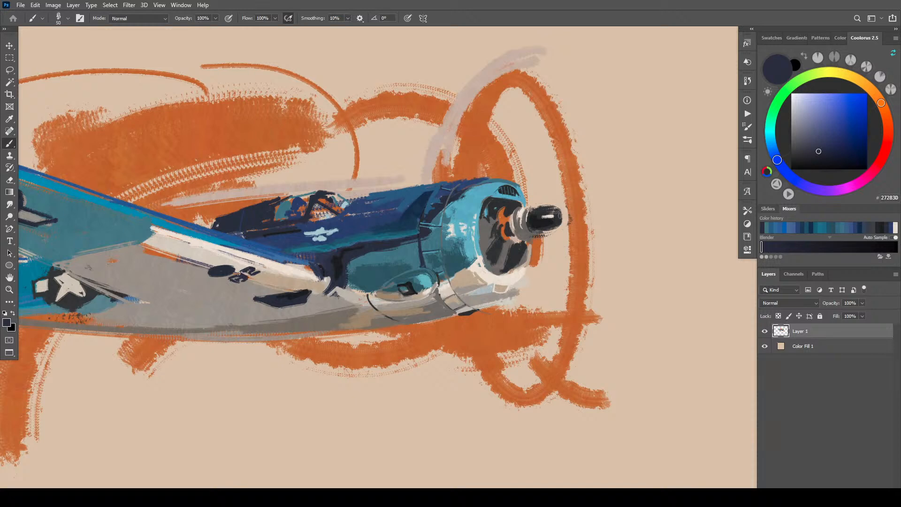
pyautogui.press('[')
pyautogui.keyDown('alt'); pyautogui.click(257, 278); pyautogui.keyUp('alt')
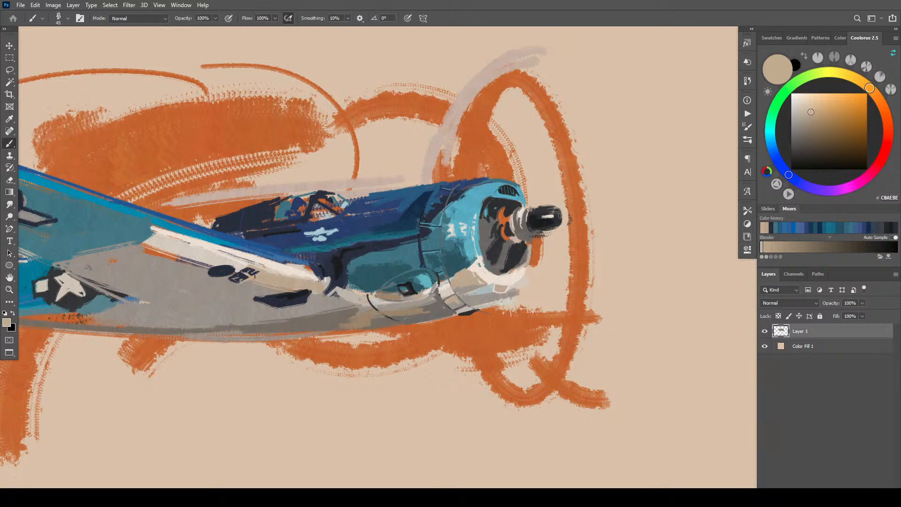
pyautogui.moveTo(240, 270); pyautogui.dragTo(231, 275)
pyautogui.moveTo(234, 276); pyautogui.dragTo(249, 282)
pyautogui.keyDown('alt'); pyautogui.click(249, 289); pyautogui.keyUp('alt')
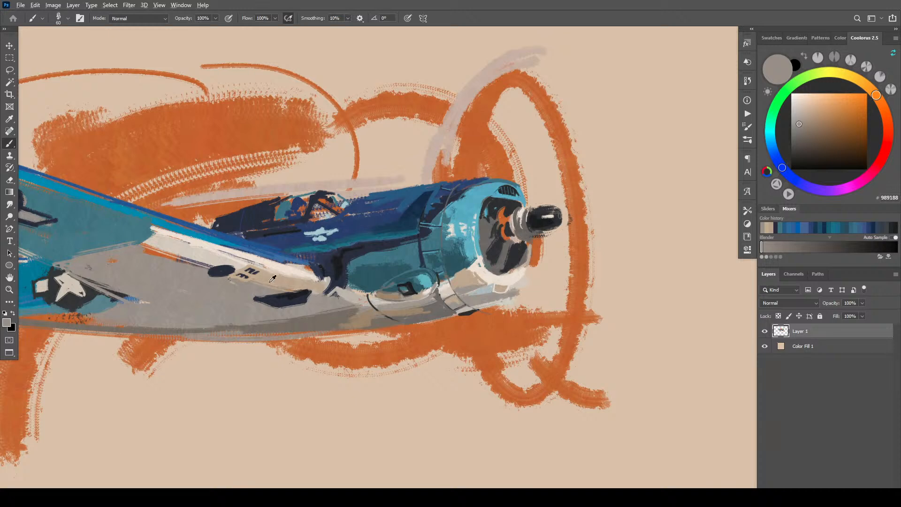
# - Sample the tan #BEAC92 and paint over the orange and white gaps along the wing root's underside toward the wing
pyautogui.keyDown('alt'); pyautogui.click(235, 263); pyautogui.keyUp('alt')
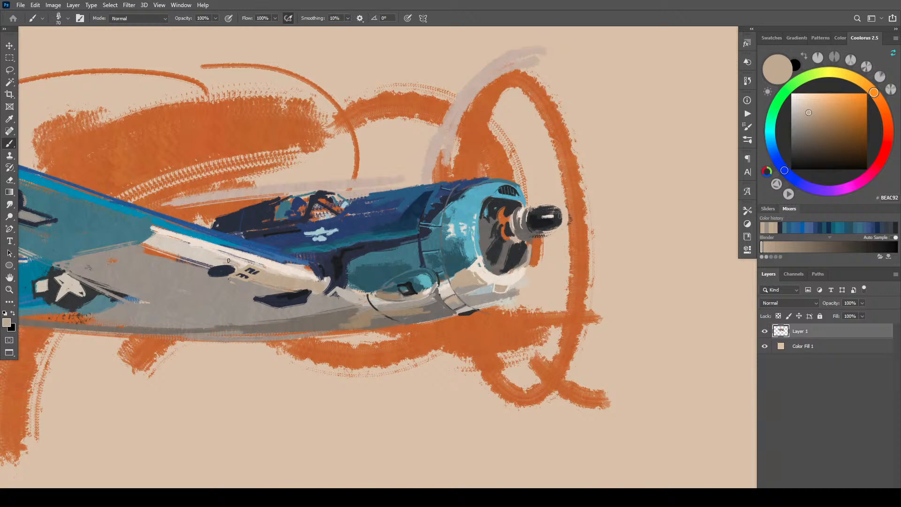
pyautogui.moveTo(232, 260)
pyautogui.mouseDown()
pyautogui.moveTo(167, 241)
pyautogui.moveTo(144, 247)
pyautogui.mouseUp()
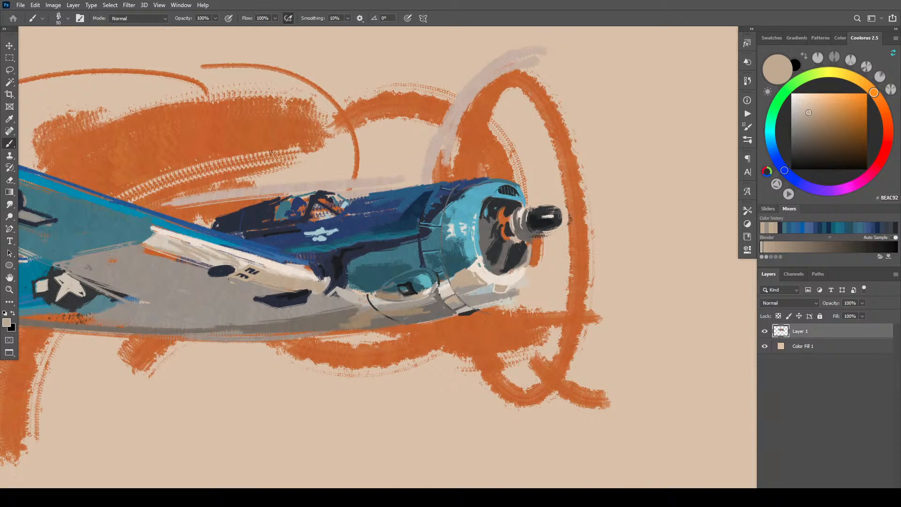
pyautogui.press(']')
pyautogui.press(']')
pyautogui.press(']')
pyautogui.press(']')
pyautogui.moveTo(158, 235)
pyautogui.mouseDown()
pyautogui.moveTo(116, 254)
pyautogui.moveTo(199, 270)
pyautogui.mouseUp()
# - Reduce the brush to 90 px and add tan strokes below the small markings on the wing's underside
pyautogui.press('[')
pyautogui.press('[')
pyautogui.press('[')
pyautogui.press('[')
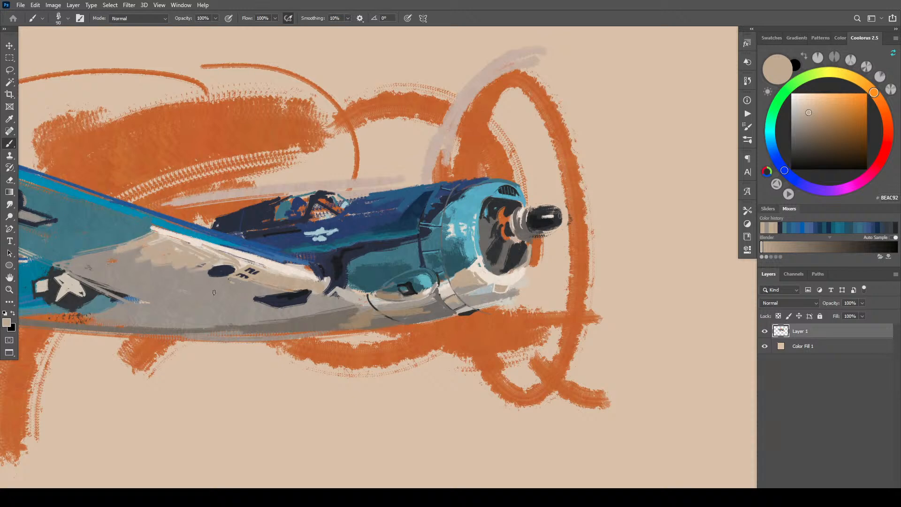
pyautogui.moveTo(251, 285)
pyautogui.mouseDown()
pyautogui.moveTo(224, 288)
pyautogui.moveTo(297, 287)
pyautogui.moveTo(230, 295)
pyautogui.mouseUp()
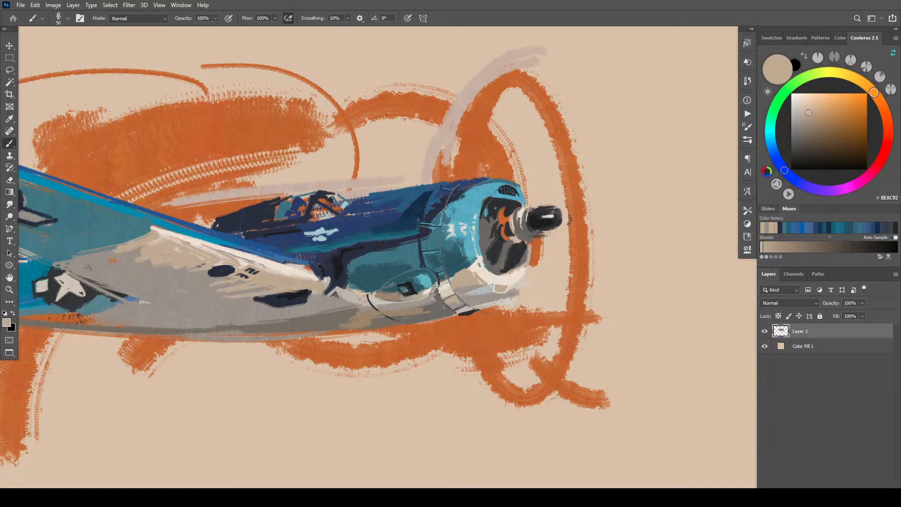
# - Sample the cowling's pale blue-gray and paint a broad cool reflection on the underside beside the dark wing opening, sizing the brush to 200 px
pyautogui.keyDown('alt'); pyautogui.click(486, 291); pyautogui.keyUp('alt')
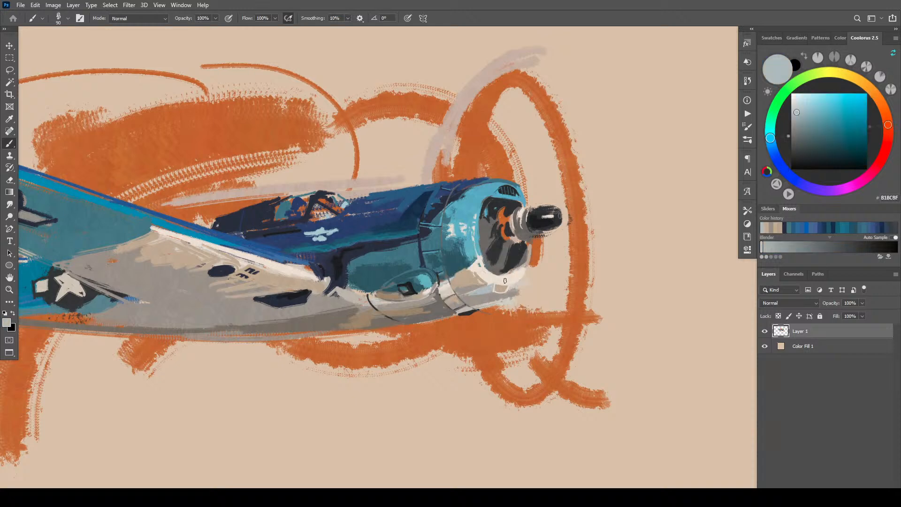
pyautogui.press(']')
pyautogui.press(']')
pyautogui.press(']')
pyautogui.press(']')
pyautogui.press(']')
pyautogui.moveTo(328, 291)
pyautogui.mouseDown()
pyautogui.moveTo(362, 301)
pyautogui.moveTo(286, 316)
pyautogui.moveTo(359, 309)
pyautogui.moveTo(294, 310)
pyautogui.mouseUp()
pyautogui.press('[')
pyautogui.press('[')
pyautogui.press(']')
pyautogui.press(']')
pyautogui.press(']')
pyautogui.press(']')
pyautogui.press('[')
pyautogui.press('[')
pyautogui.press('[')
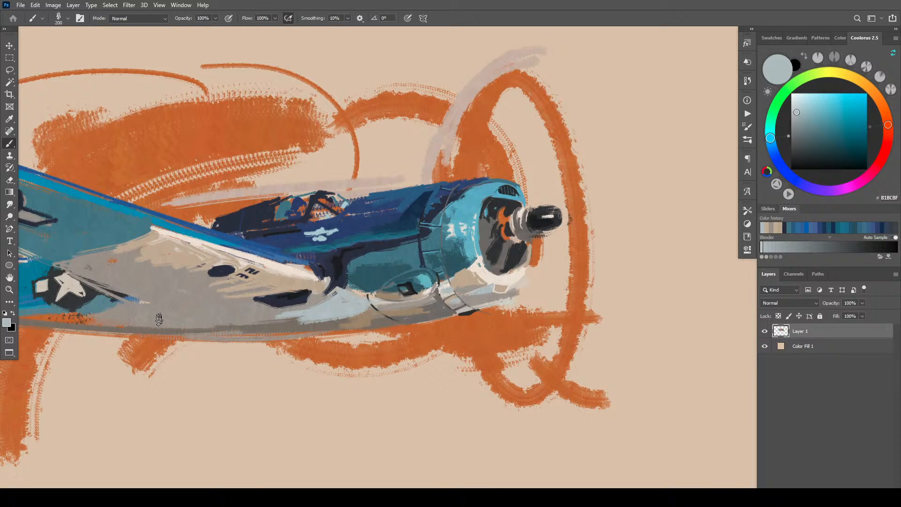
# - Paint a pale blue-gray reflection along the fuselage underside just behind the star insignia
pyautogui.press(']')
pyautogui.moveTo(150, 317)
pyautogui.mouseDown()
pyautogui.moveTo(117, 319)
pyautogui.moveTo(160, 319)
pyautogui.moveTo(118, 318)
pyautogui.moveTo(173, 321)
pyautogui.mouseUp()
pyautogui.press('[')
pyautogui.press('[')
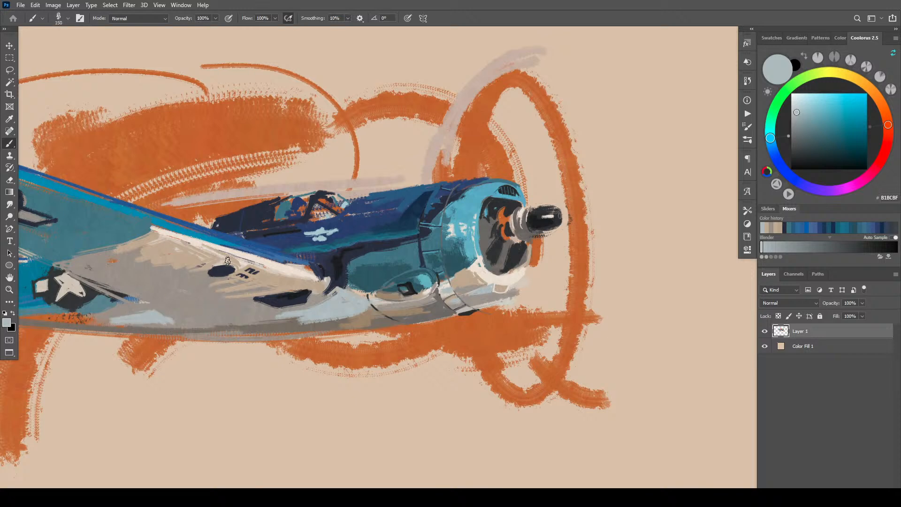
# - Sample the wing underside's gray #989389 and paint over the dark streaks trailing from the fuselage star with a 100 px brush
pyautogui.moveTo(161, 275)
pyautogui.mouseDown()
pyautogui.moveTo(372, 193)
pyautogui.moveTo(419, 264)
pyautogui.moveTo(399, 282)
pyautogui.moveTo(409, 287)
pyautogui.mouseUp()
pyautogui.keyDown('alt'); pyautogui.click(388, 267); pyautogui.keyUp('alt')
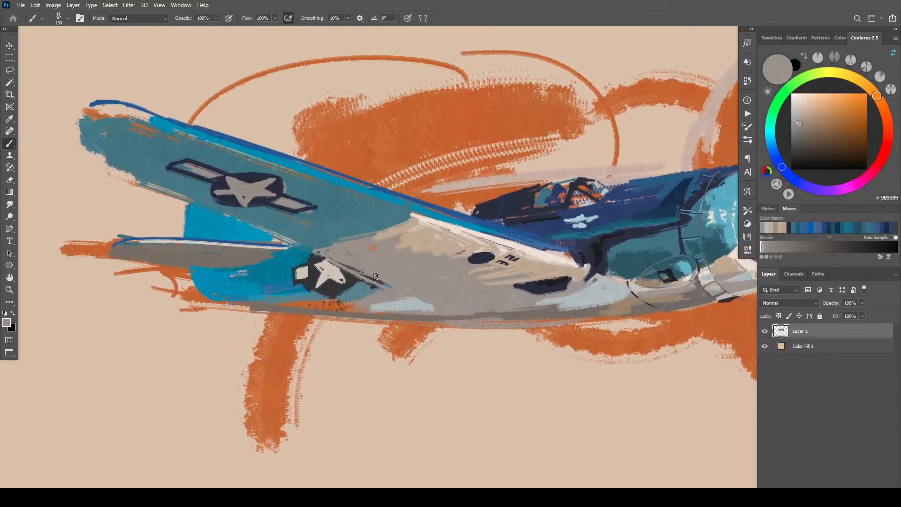
pyautogui.press('[')
pyautogui.press('[')
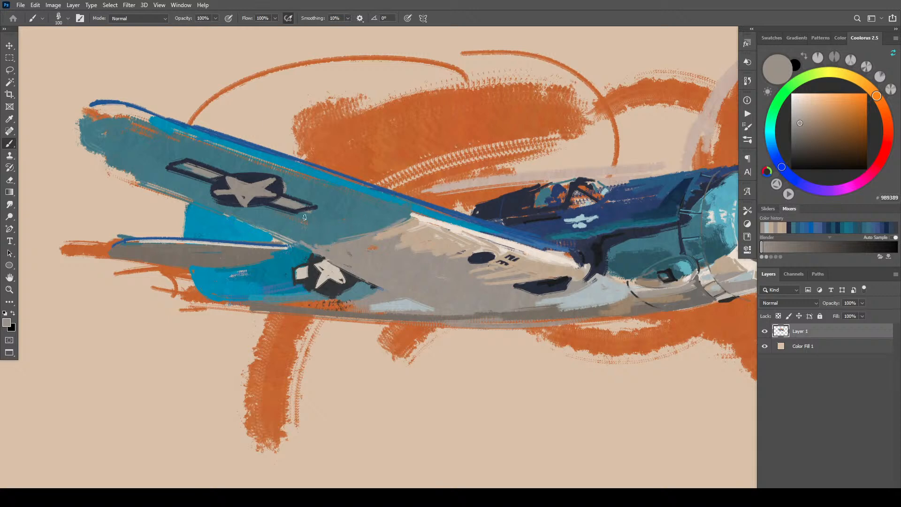
# - Sample the wing's teal and cover the light gaps along its trailing edge, refining the border with the tan area using a 70 px brush
pyautogui.keyDown('alt'); pyautogui.click(291, 233); pyautogui.keyUp('alt')
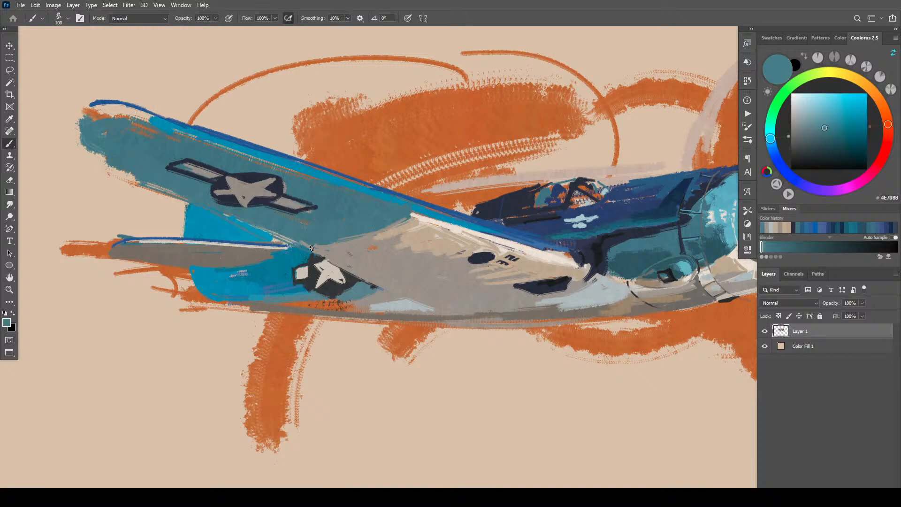
pyautogui.moveTo(310, 247); pyautogui.dragTo(249, 226)
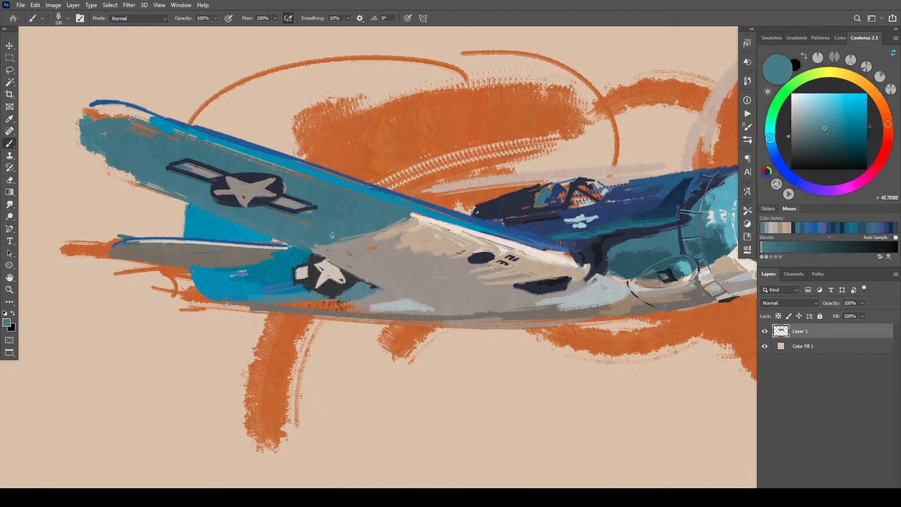
pyautogui.keyDown('alt'); pyautogui.click(381, 223); pyautogui.keyUp('alt')
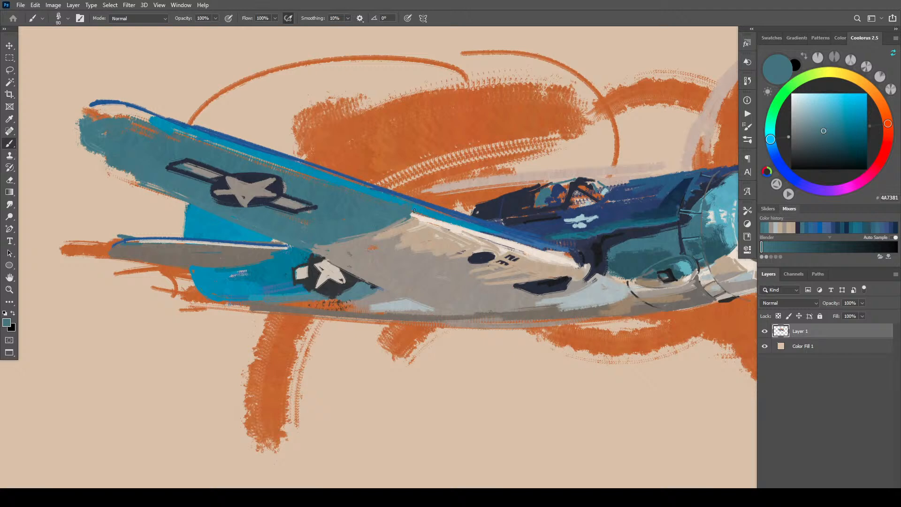
pyautogui.keyDown('alt'); pyautogui.click(413, 214); pyautogui.keyUp('alt')
pyautogui.keyDown('alt'); pyautogui.click(409, 212); pyautogui.keyUp('alt')
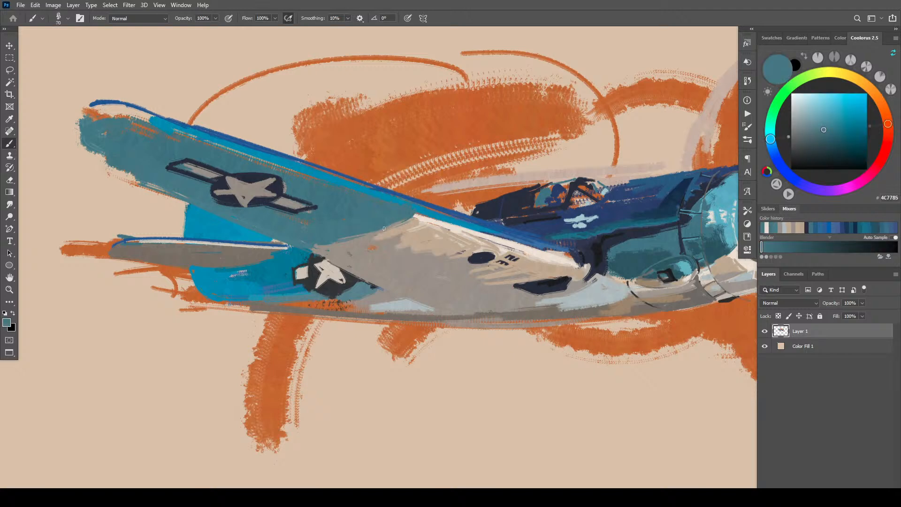
pyautogui.moveTo(404, 220); pyautogui.dragTo(387, 226)
# - Sample the underside's warm gray and sharpen its edge against the teal, adding gray strokes over the adjacent tan area
pyautogui.keyDown('alt'); pyautogui.click(382, 233); pyautogui.keyUp('alt')
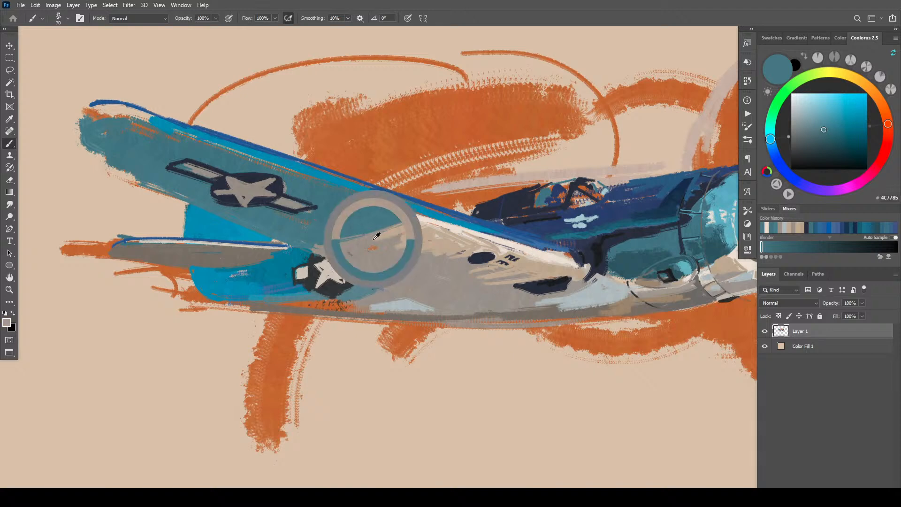
pyautogui.moveTo(376, 232)
pyautogui.mouseDown()
pyautogui.moveTo(299, 249)
pyautogui.moveTo(299, 257)
pyautogui.mouseUp()
pyautogui.moveTo(355, 263); pyautogui.dragTo(325, 258)
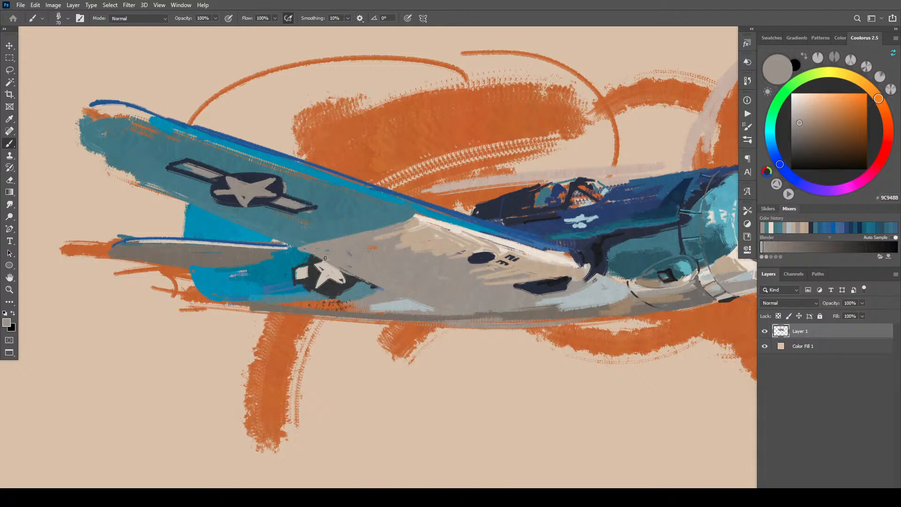
pyautogui.moveTo(395, 231)
pyautogui.mouseDown()
pyautogui.moveTo(484, 274)
pyautogui.moveTo(387, 237)
pyautogui.moveTo(491, 273)
pyautogui.moveTo(397, 250)
pyautogui.mouseUp()
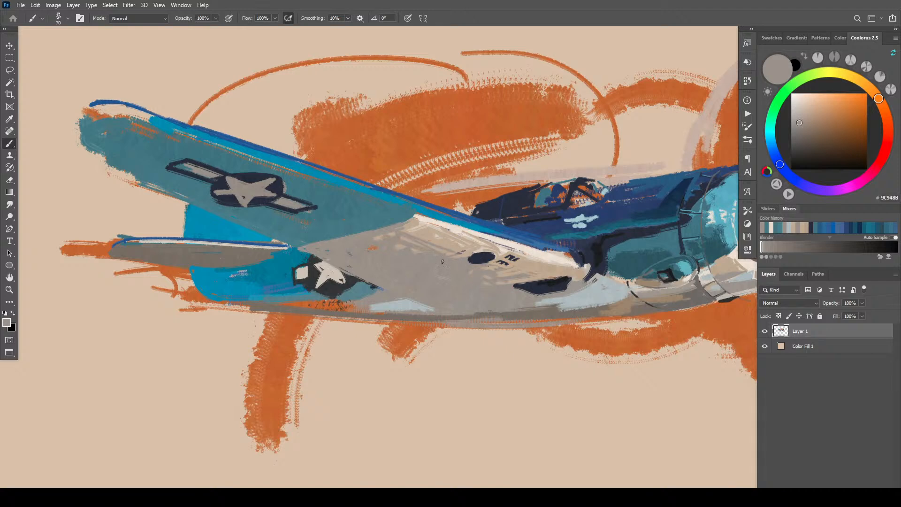
# - Sample dark navy #232537 and paint a long line along the wing underside's rear edge, adding a short stroke at its inner end
pyautogui.keyDown('alt'); pyautogui.click(502, 211); pyautogui.keyUp('alt')
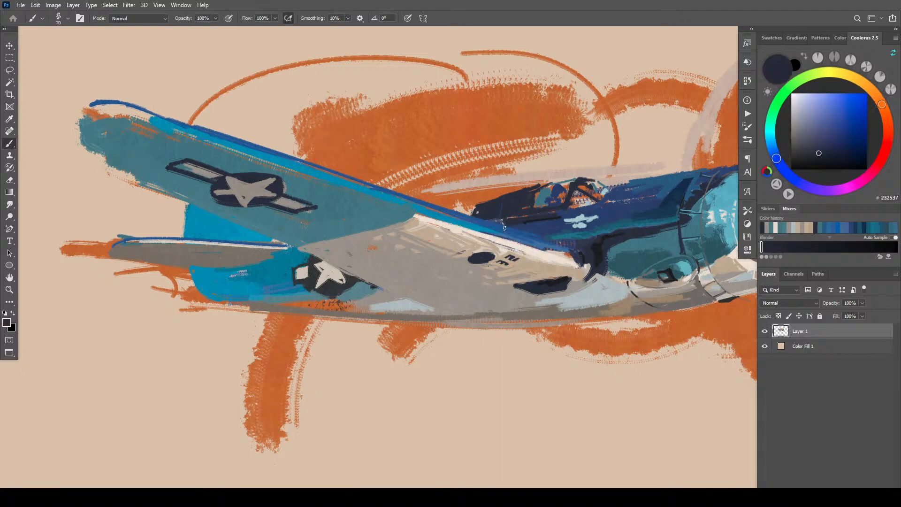
pyautogui.press(']')
pyautogui.press(']')
pyautogui.press(']')
pyautogui.press(']')
pyautogui.press(']')
pyautogui.press(']')
pyautogui.click(321, 252)
pyautogui.keyDown('shift'); pyautogui.click(473, 305); pyautogui.keyUp('shift')
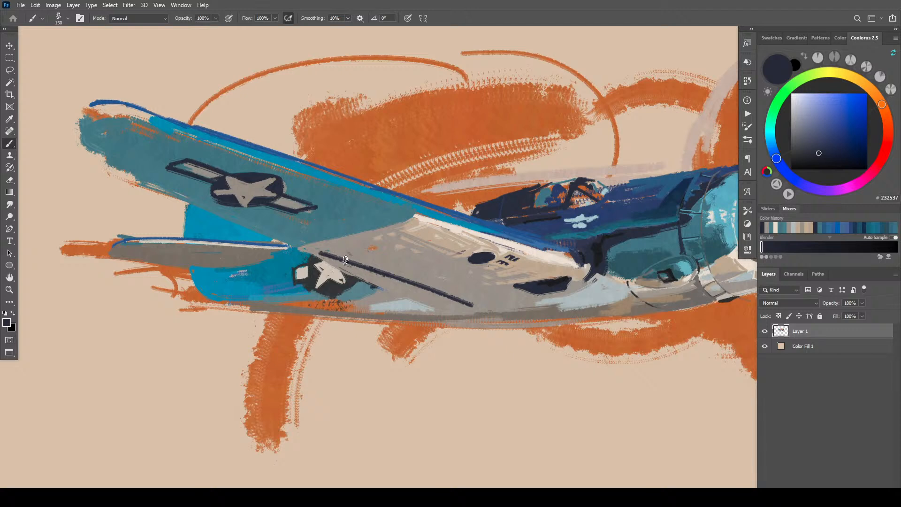
pyautogui.hotkey('ctrl', 'z')
pyautogui.moveTo(320, 252)
pyautogui.mouseDown()
pyautogui.moveTo(457, 300)
pyautogui.moveTo(422, 302)
pyautogui.moveTo(449, 301)
pyautogui.mouseUp()
pyautogui.press('[')
pyautogui.press('[')
pyautogui.press('[')
pyautogui.press('[')
pyautogui.press('[')
pyautogui.press('[')
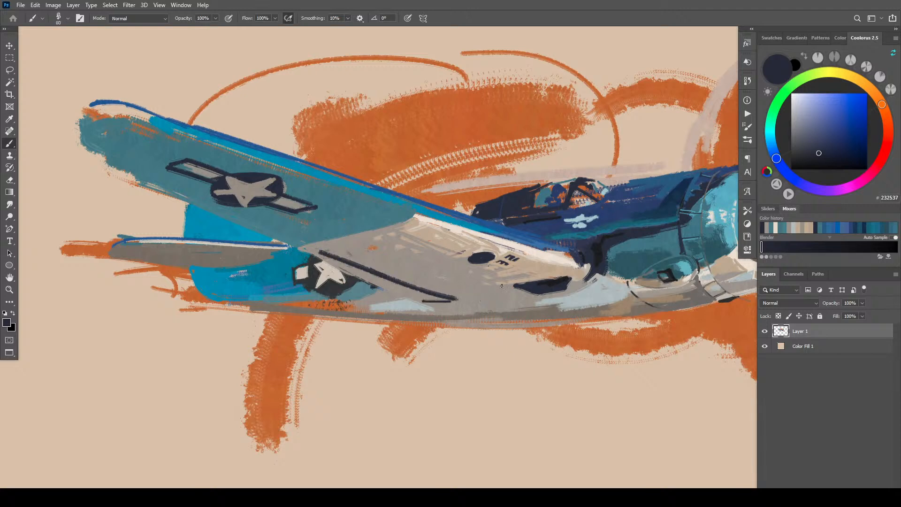
# - Sample a pale gray-green from the cowling and paint a thin reflection along the fuselage underside below the wing, enlarging the brush to 125 px
pyautogui.keyDown('alt'); pyautogui.click(453, 315); pyautogui.keyUp('alt')
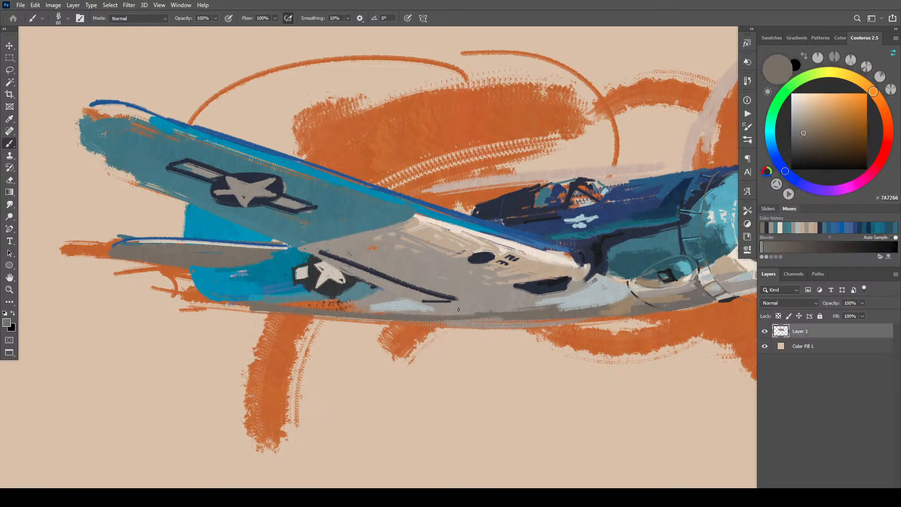
pyautogui.keyDown('alt'); pyautogui.click(713, 210); pyautogui.keyUp('alt')
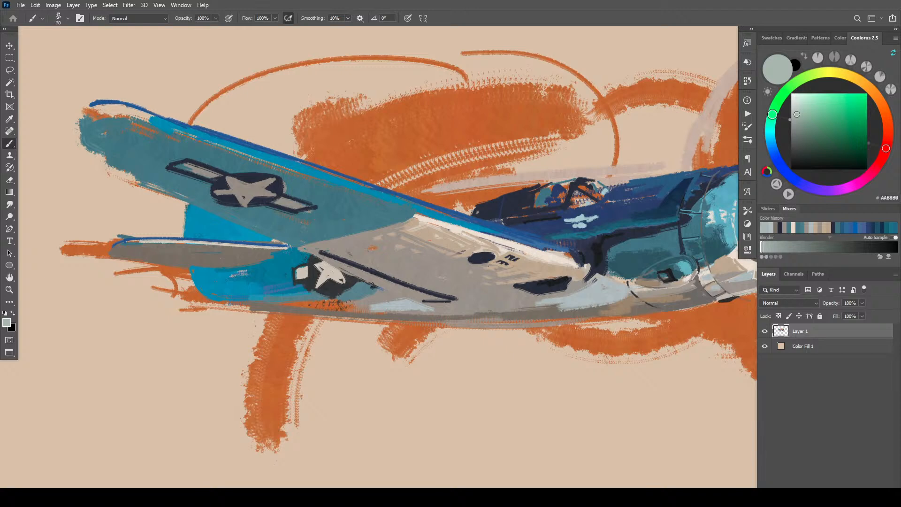
pyautogui.press(']')
pyautogui.press(']')
pyautogui.press(']')
pyautogui.press(']')
pyautogui.press(']')
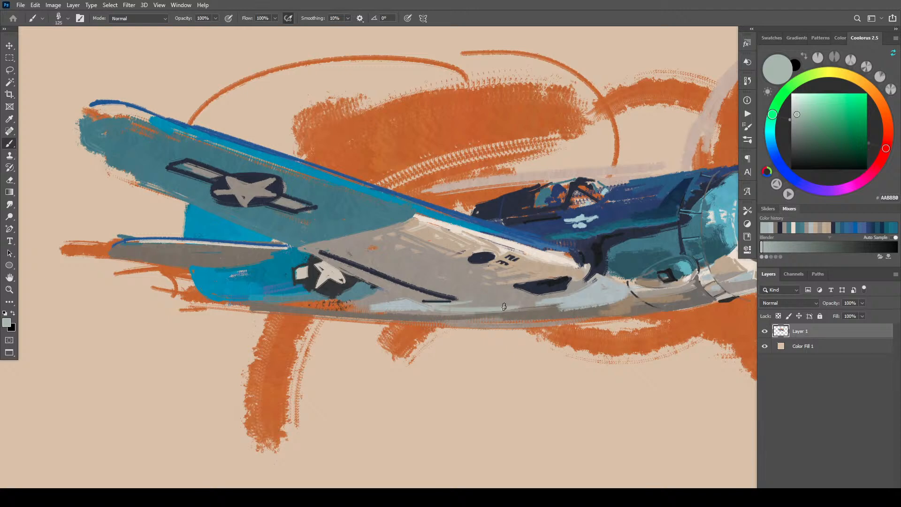
# - Paint the underside reflection below the wing with greener #9DB8A9, and soften it with a darker muted gray-green using a 250 px brush
pyautogui.click(802, 115)
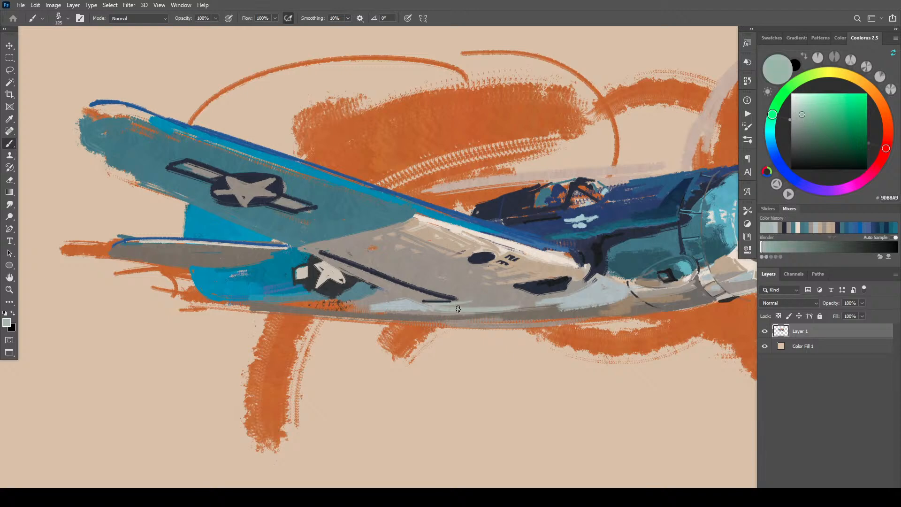
pyautogui.moveTo(438, 307)
pyautogui.mouseDown()
pyautogui.moveTo(572, 294)
pyautogui.moveTo(534, 312)
pyautogui.mouseUp()
pyautogui.press(']')
pyautogui.press(']')
pyautogui.press(']')
pyautogui.press(']')
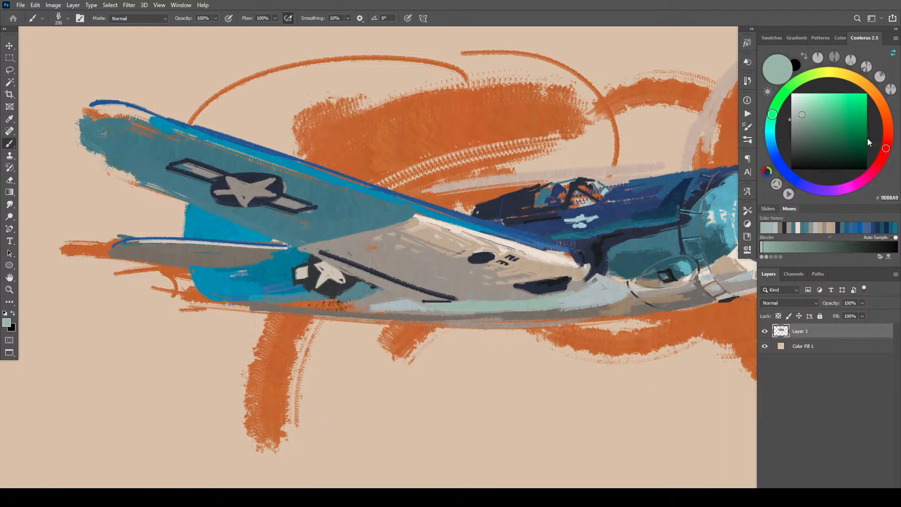
pyautogui.click(799, 124)
pyautogui.moveTo(563, 300); pyautogui.dragTo(464, 308)
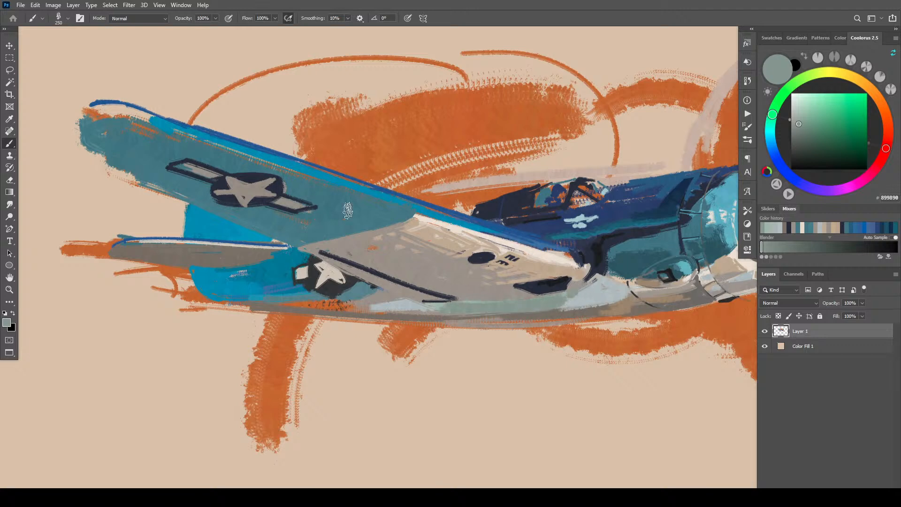
# - Sample the underside gray #9C9387 and extend it along the rear fuselage's lower edge toward the tail with a 125 px brush
pyautogui.keyDown('alt'); pyautogui.click(418, 303); pyautogui.keyUp('alt')
pyautogui.press('[')
pyautogui.press('[')
pyautogui.press('[')
pyautogui.press('[')
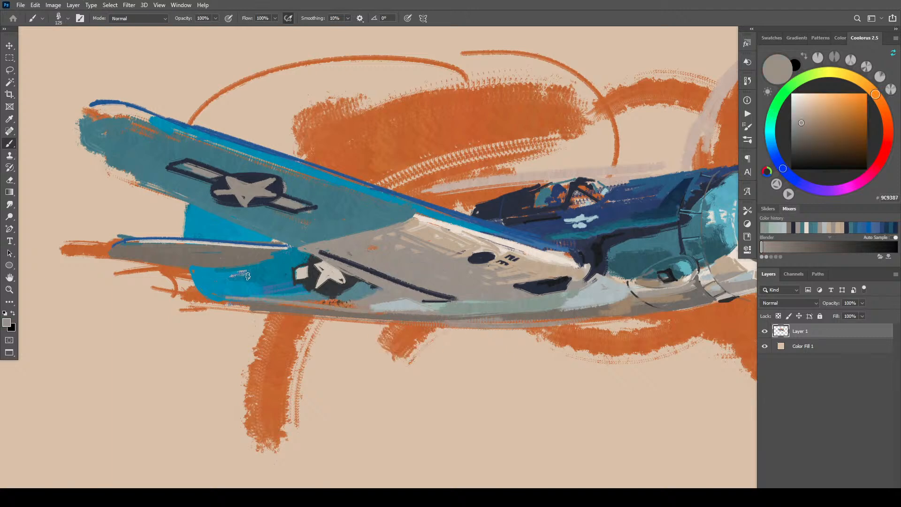
pyautogui.moveTo(192, 279); pyautogui.dragTo(237, 297)
# - Sample the insignia's dark gray #333538 and paint the tail wheel, its struts and the thin tail hook below the rear fuselage
pyautogui.keyDown('alt'); pyautogui.click(335, 275); pyautogui.keyUp('alt')
pyautogui.press('[')
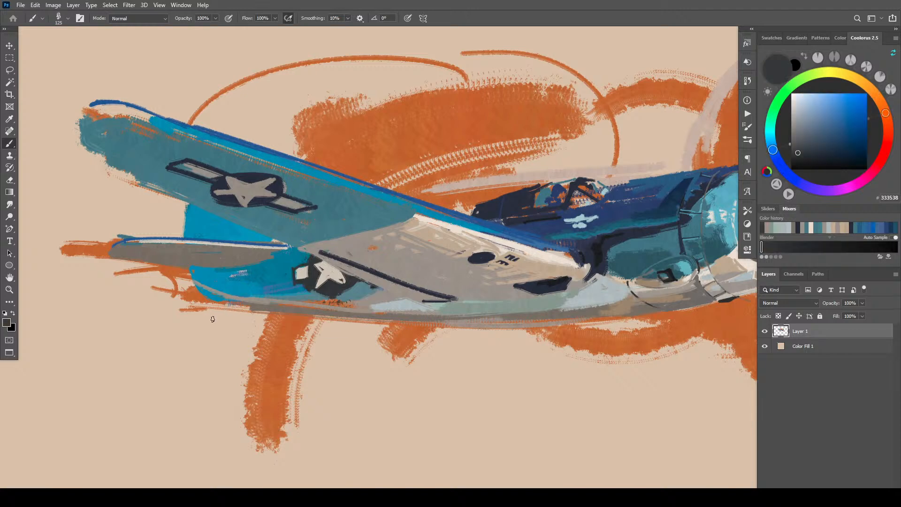
pyautogui.moveTo(240, 297)
pyautogui.mouseDown()
pyautogui.moveTo(217, 300)
pyautogui.moveTo(200, 323)
pyautogui.moveTo(214, 312)
pyautogui.moveTo(204, 292)
pyautogui.moveTo(150, 280)
pyautogui.mouseUp()
pyautogui.press(']')
pyautogui.press(']')
pyautogui.press('[')
pyautogui.press('[')
pyautogui.press('[')
pyautogui.click(146, 278)
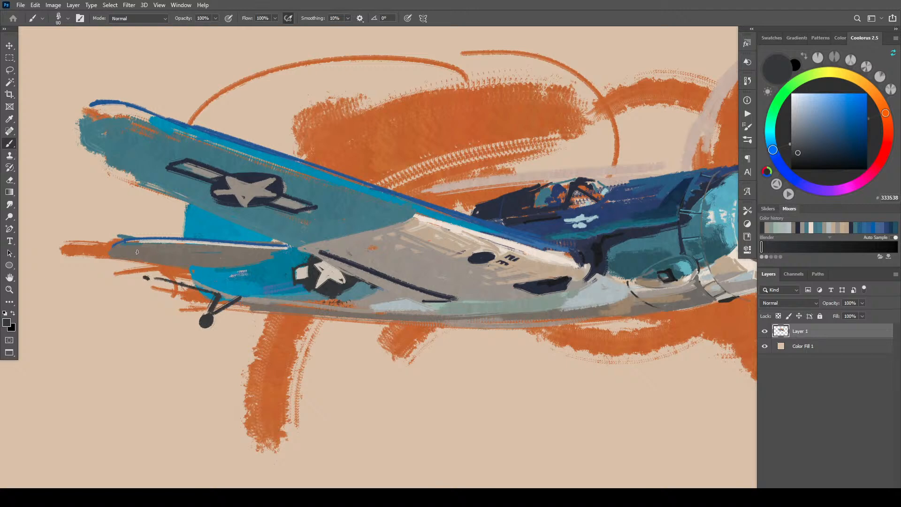
# - Draw thin dark gray panel lines on the tailplane, at the wing tip and along the teal wing's rear edge with a 60 px brush
pyautogui.moveTo(125, 253); pyautogui.dragTo(163, 258)
pyautogui.moveTo(83, 163)
pyautogui.mouseDown()
pyautogui.moveTo(109, 142)
pyautogui.moveTo(73, 146)
pyautogui.mouseUp()
pyautogui.hotkey('ctrl', 'z')
pyautogui.hotkey('ctrl', 'z')
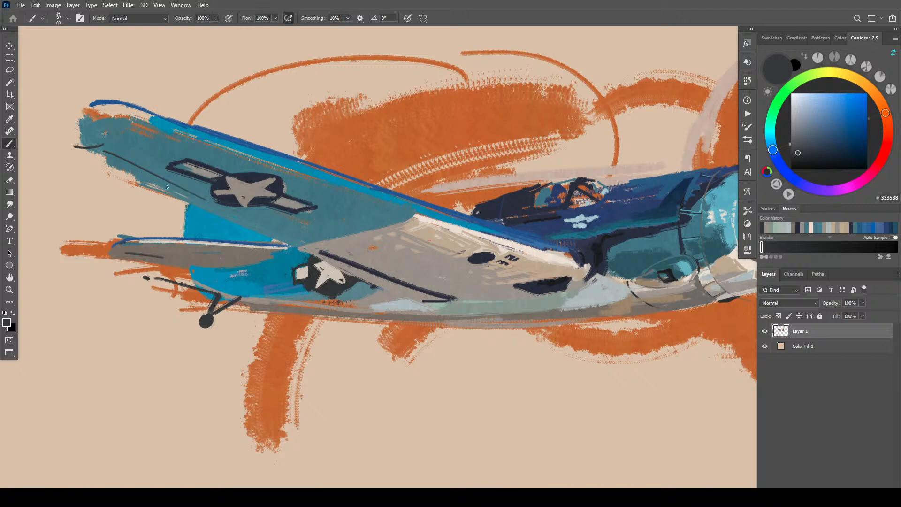
pyautogui.hotkey('ctrl', 'z')
pyautogui.moveTo(102, 151); pyautogui.dragTo(206, 203)
pyautogui.moveTo(212, 206); pyautogui.dragTo(294, 230)
pyautogui.hotkey('ctrl', 'z')
pyautogui.moveTo(213, 207); pyautogui.dragTo(302, 237)
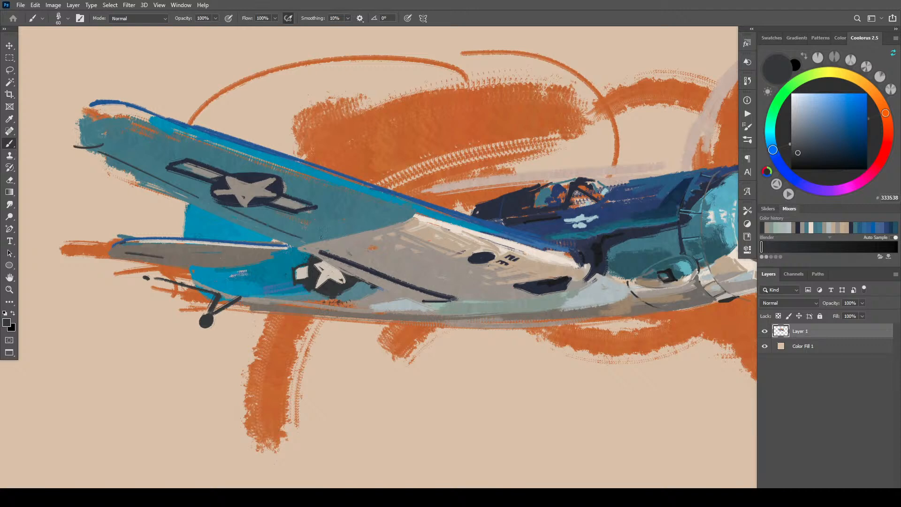
# - Sample the underside's warm gray and paint over the long navy line, breaking it into fine dashed panel lines
pyautogui.keyDown('alt'); pyautogui.click(342, 262); pyautogui.keyUp('alt')
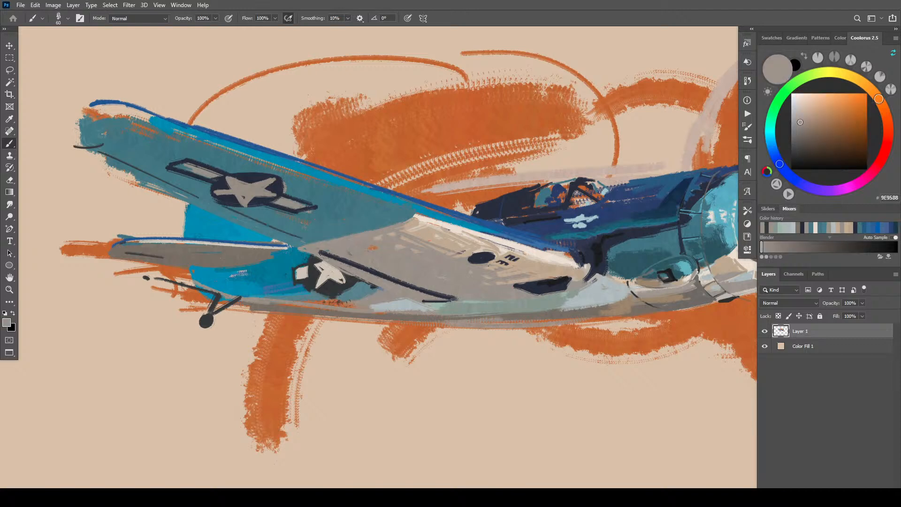
pyautogui.moveTo(354, 268)
pyautogui.mouseDown()
pyautogui.moveTo(320, 252)
pyautogui.moveTo(412, 287)
pyautogui.mouseUp()
pyautogui.moveTo(320, 250); pyautogui.dragTo(439, 296)
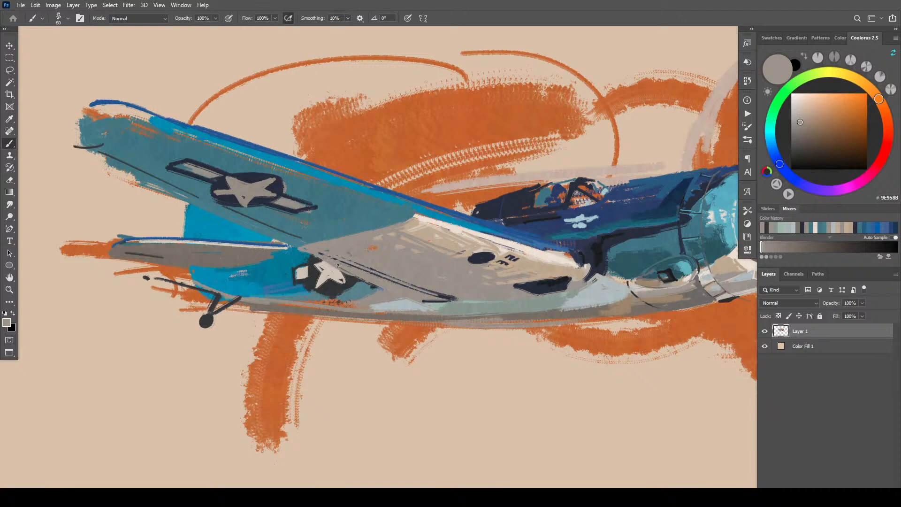
pyautogui.moveTo(366, 272)
pyautogui.mouseDown()
pyautogui.moveTo(455, 299)
pyautogui.moveTo(410, 294)
pyautogui.mouseUp()
# - Sample the wing's teal to outline the rounded wing tip, and paint broad darker teal #3A6874 strokes from the tip along the wing
pyautogui.keyDown('alt'); pyautogui.click(117, 153); pyautogui.keyUp('alt')
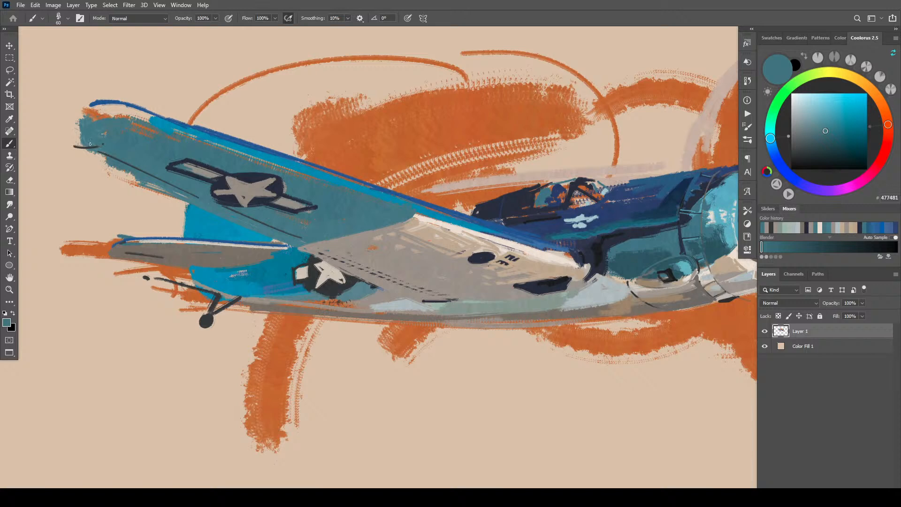
pyautogui.moveTo(83, 144)
pyautogui.mouseDown()
pyautogui.moveTo(72, 134)
pyautogui.moveTo(79, 126)
pyautogui.mouseUp()
pyautogui.press(']')
pyautogui.press(']')
pyautogui.press(']')
pyautogui.click(829, 135)
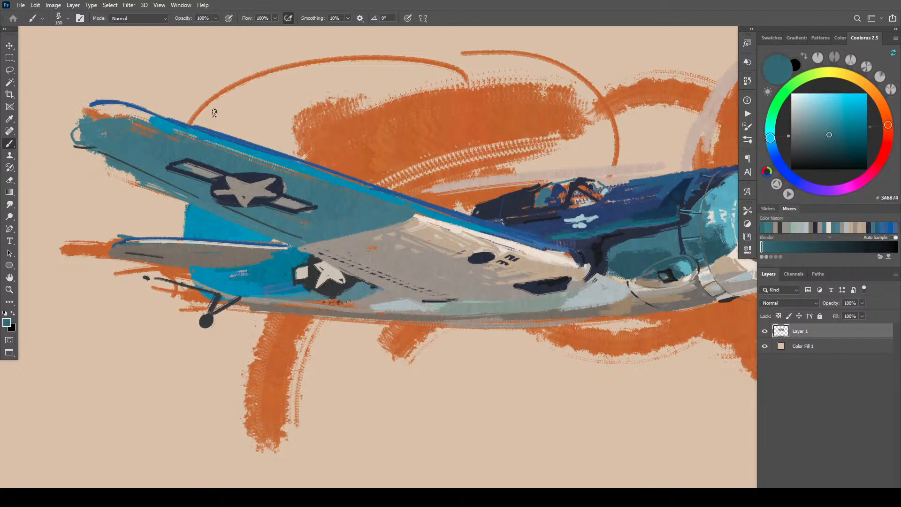
pyautogui.press(']')
pyautogui.press(']')
pyautogui.press(']')
pyautogui.press(']')
pyautogui.press(']')
pyautogui.moveTo(94, 136)
pyautogui.mouseDown()
pyautogui.moveTo(63, 126)
pyautogui.moveTo(141, 121)
pyautogui.moveTo(85, 115)
pyautogui.moveTo(185, 136)
pyautogui.moveTo(331, 186)
pyautogui.mouseUp()
# - Round off the wing tip in darker teal, covering the blue tip line and remaining gaps with a 125 px brush
pyautogui.press('[')
pyautogui.press('[')
pyautogui.press('[')
pyautogui.press('[')
pyautogui.press('[')
pyautogui.press('[')
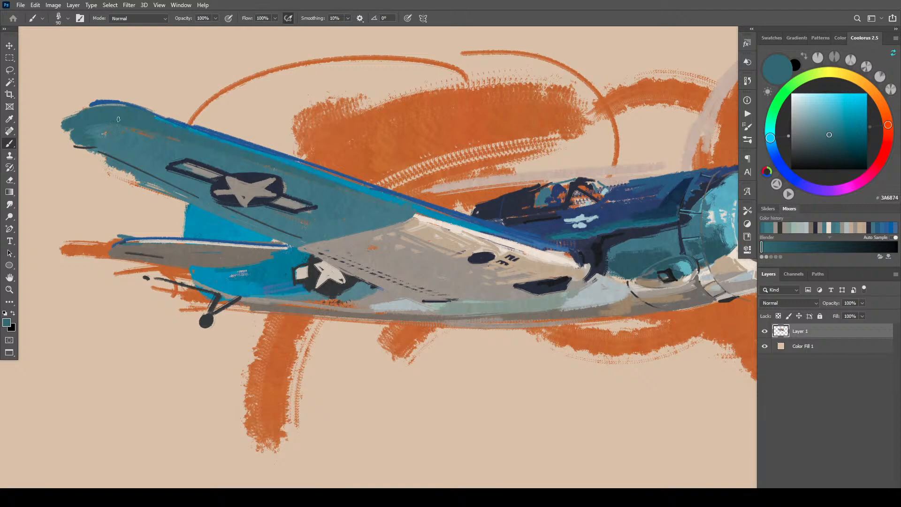
pyautogui.press(']')
pyautogui.press(']')
pyautogui.moveTo(92, 107)
pyautogui.mouseDown()
pyautogui.moveTo(118, 119)
pyautogui.moveTo(106, 108)
pyautogui.moveTo(96, 121)
pyautogui.moveTo(128, 117)
pyautogui.moveTo(94, 102)
pyautogui.moveTo(78, 127)
pyautogui.moveTo(138, 118)
pyautogui.moveTo(67, 118)
pyautogui.moveTo(118, 118)
pyautogui.moveTo(74, 142)
pyautogui.moveTo(86, 106)
pyautogui.moveTo(109, 145)
pyautogui.moveTo(66, 129)
pyautogui.mouseUp()
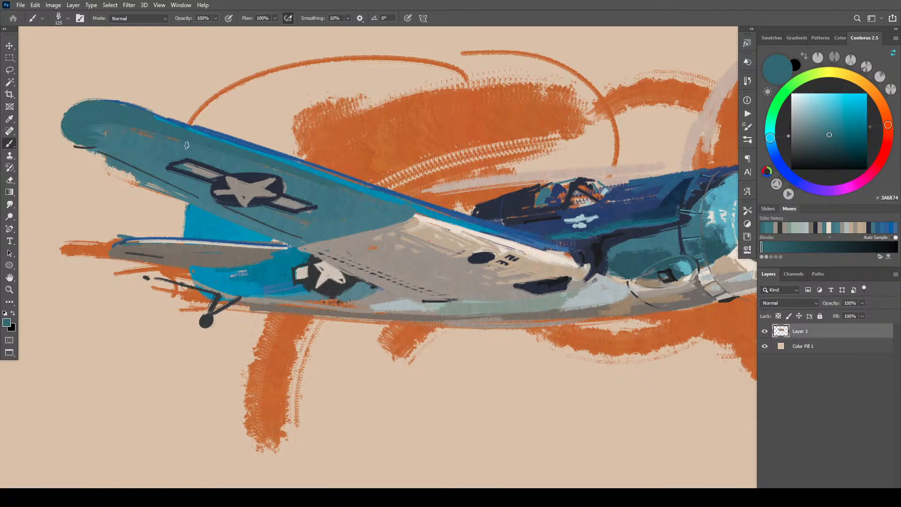
# - Sample the leading edge's blue #2E5496 and paint a thin line along the front edge near the wing tip with a 50 px brush
pyautogui.keyDown('alt'); pyautogui.click(172, 121); pyautogui.keyUp('alt')
pyautogui.press('[')
pyautogui.press('[')
pyautogui.press('[')
pyautogui.press('[')
pyautogui.press('[')
pyautogui.press('[')
pyautogui.moveTo(174, 117)
pyautogui.mouseDown()
pyautogui.moveTo(103, 96)
pyautogui.moveTo(145, 109)
pyautogui.mouseUp()
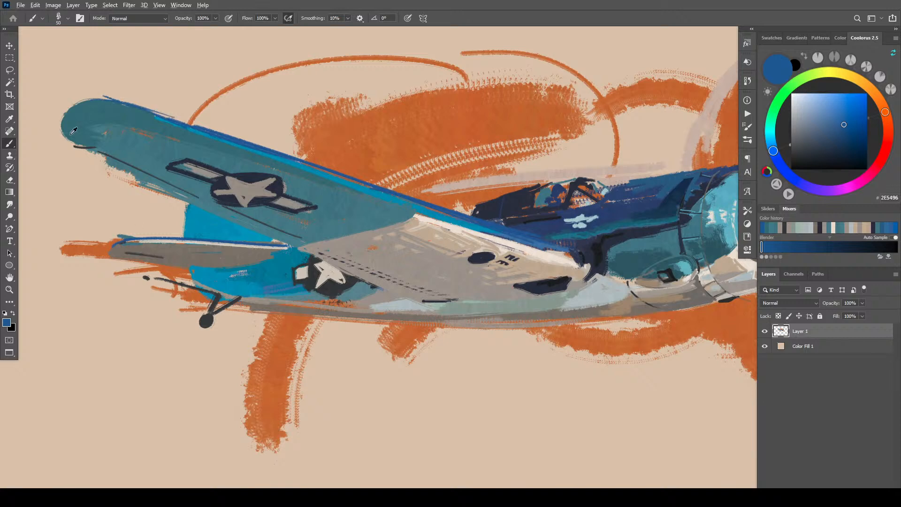
# - Sample the dark teal #3A6874 and paint the wing tip's outer contour and the rear edge beneath it
pyautogui.keyDown('alt'); pyautogui.click(84, 139); pyautogui.keyUp('alt')
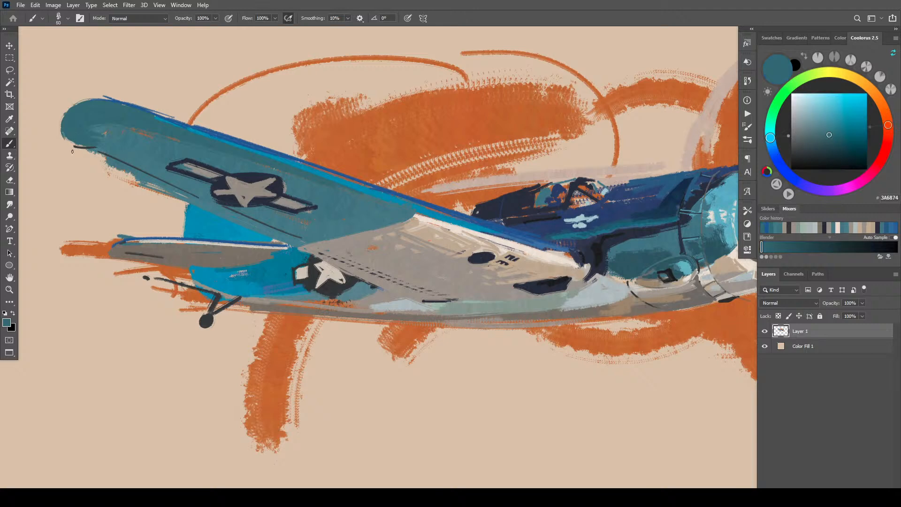
pyautogui.moveTo(60, 138)
pyautogui.mouseDown()
pyautogui.moveTo(103, 161)
pyautogui.moveTo(73, 152)
pyautogui.moveTo(97, 161)
pyautogui.moveTo(75, 151)
pyautogui.moveTo(56, 118)
pyautogui.mouseUp()
pyautogui.press(']')
pyautogui.press(']')
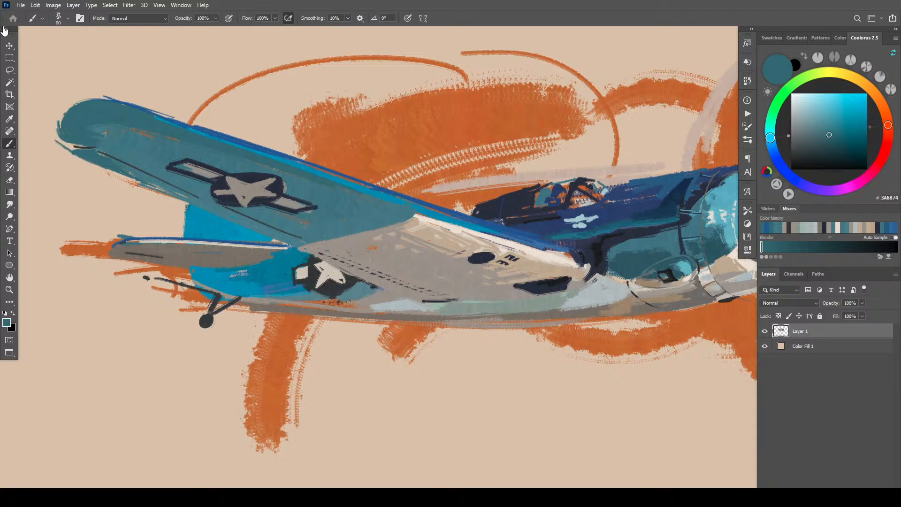
# - Sample the wing's teal, shift it to a greyer #627C84, and brush faint variation over the wing with a 150 px brush
pyautogui.press('[')
pyautogui.keyDown('alt'); pyautogui.click(232, 212); pyautogui.keyUp('alt')
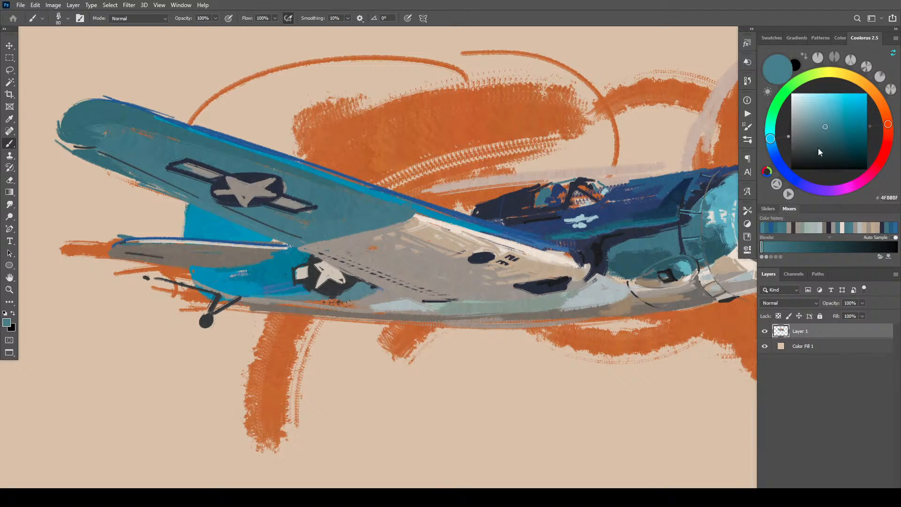
pyautogui.click(821, 128)
pyautogui.moveTo(820, 128); pyautogui.dragTo(810, 127)
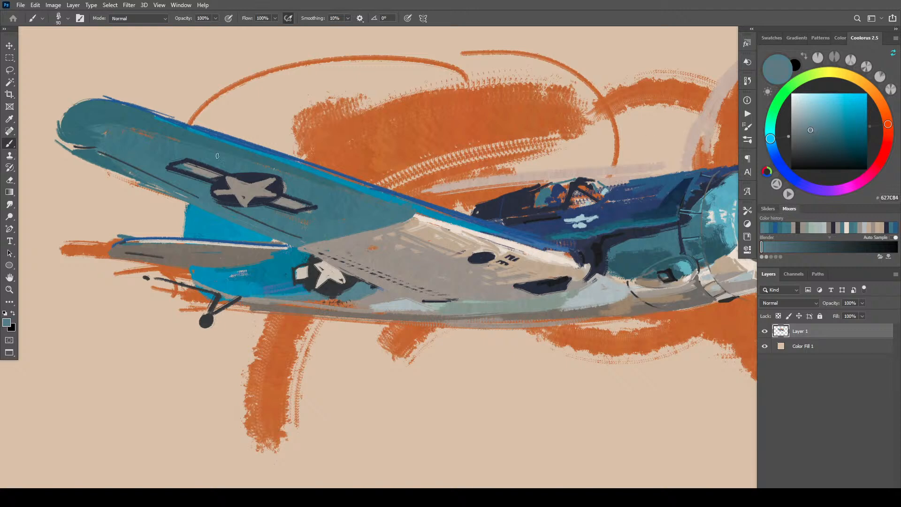
pyautogui.press(']')
pyautogui.press(']')
pyautogui.press(']')
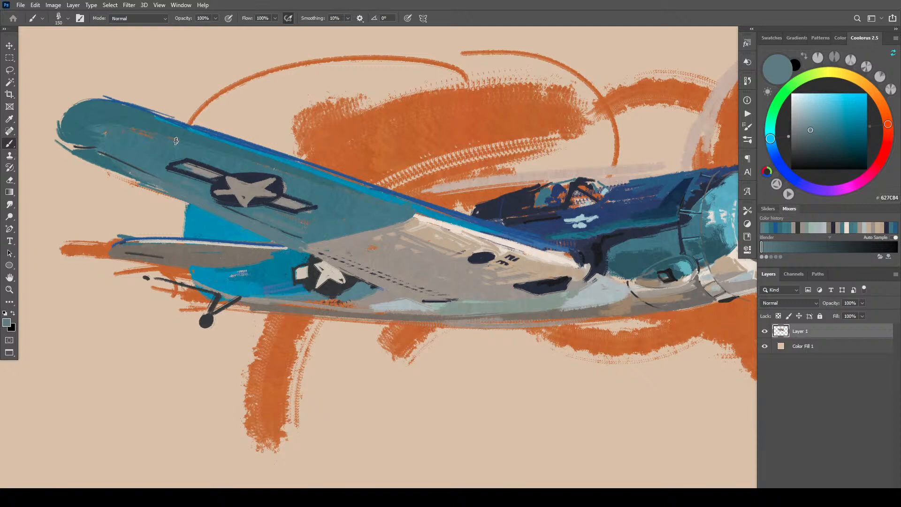
# - Sample the wing teal #487785 and thin the dark outline around the wing insignia's bars with a 60 px brush
pyautogui.press('[')
pyautogui.press('[')
pyautogui.keyDown('alt'); pyautogui.click(165, 169); pyautogui.keyUp('alt')
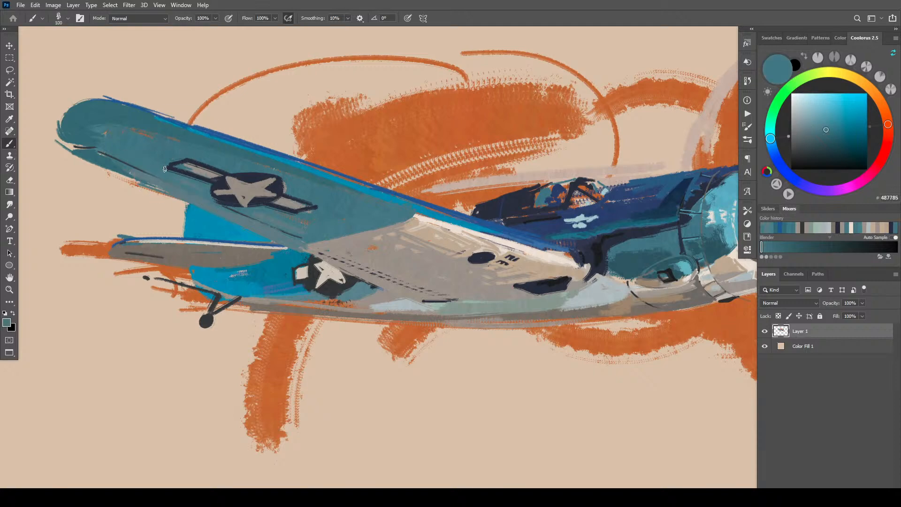
pyautogui.press('[')
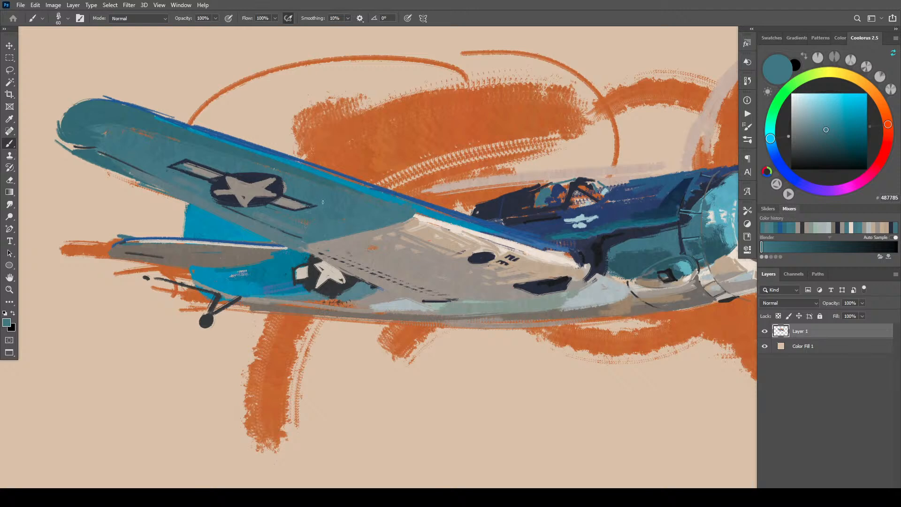
# - Reshape the wing insignia's star and sharpen its points, alternating sampled warm grey and dark navy with a small 20 to 30 px brush
pyautogui.keyDown('alt'); pyautogui.click(244, 201); pyautogui.keyUp('alt')
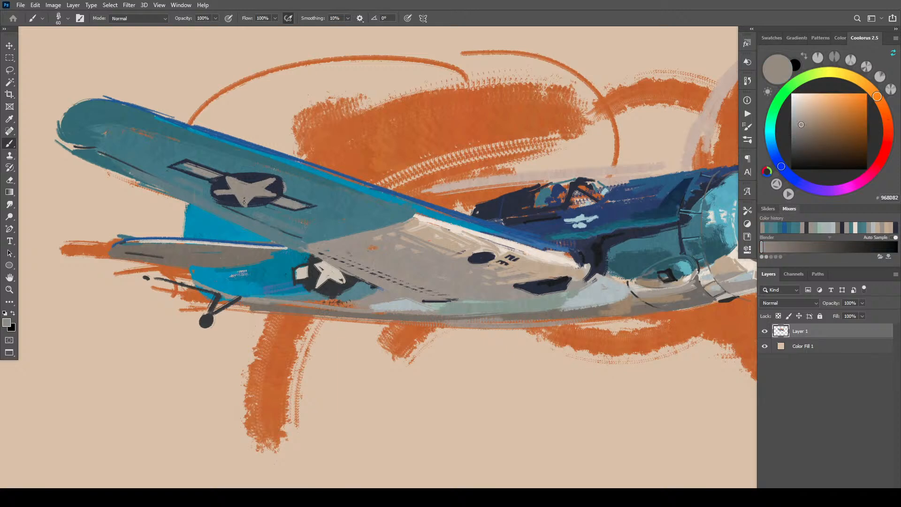
pyautogui.keyDown('alt'); pyautogui.click(226, 180); pyautogui.keyUp('alt')
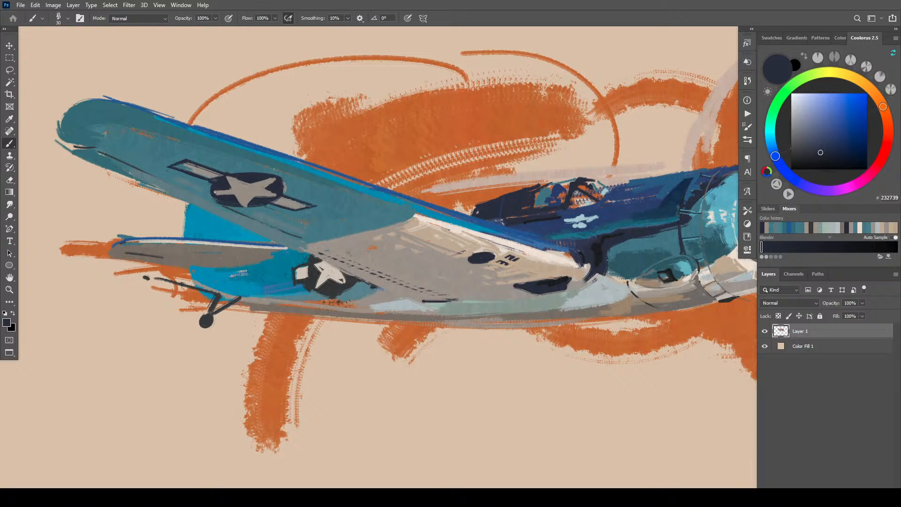
pyautogui.moveTo(215, 192); pyautogui.dragTo(229, 190)
pyautogui.keyDown('alt'); pyautogui.click(220, 193); pyautogui.keyUp('alt')
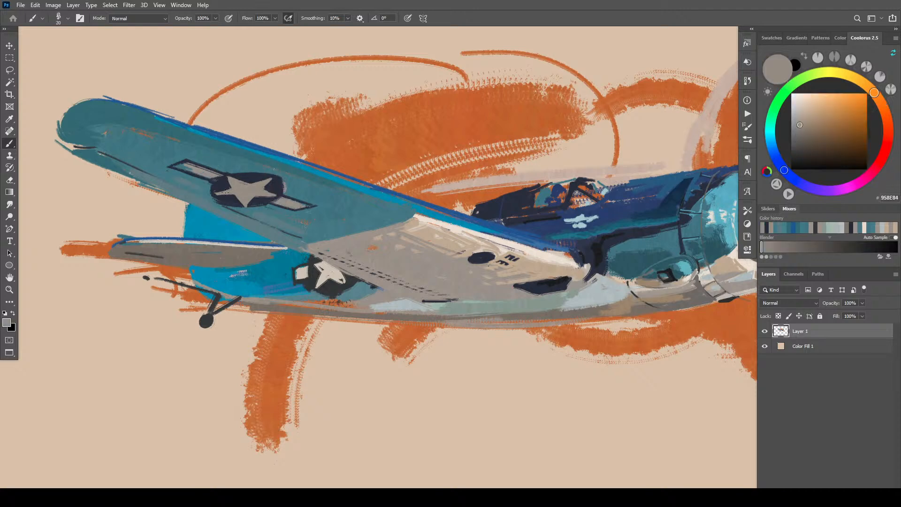
pyautogui.moveTo(248, 185); pyautogui.dragTo(273, 178)
pyautogui.keyDown('alt'); pyautogui.click(259, 199); pyautogui.keyUp('alt')
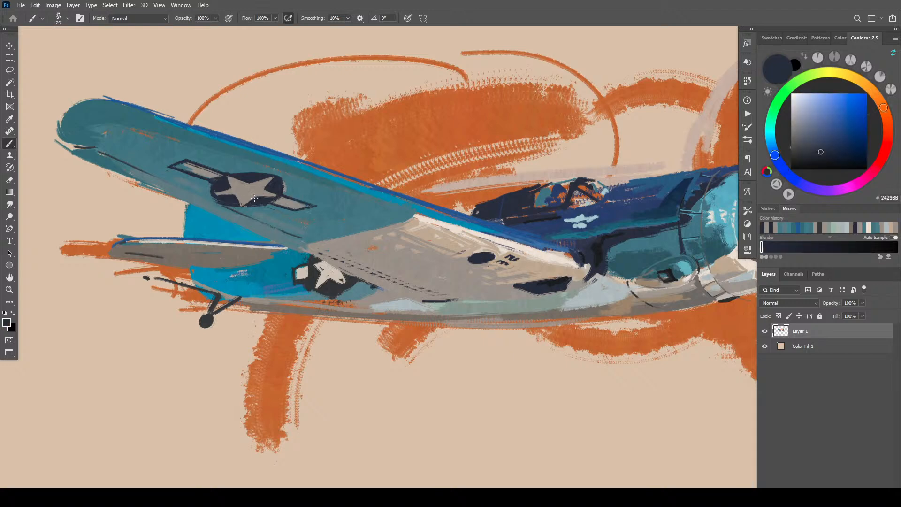
pyautogui.keyDown('alt'); pyautogui.click(245, 197); pyautogui.keyUp('alt')
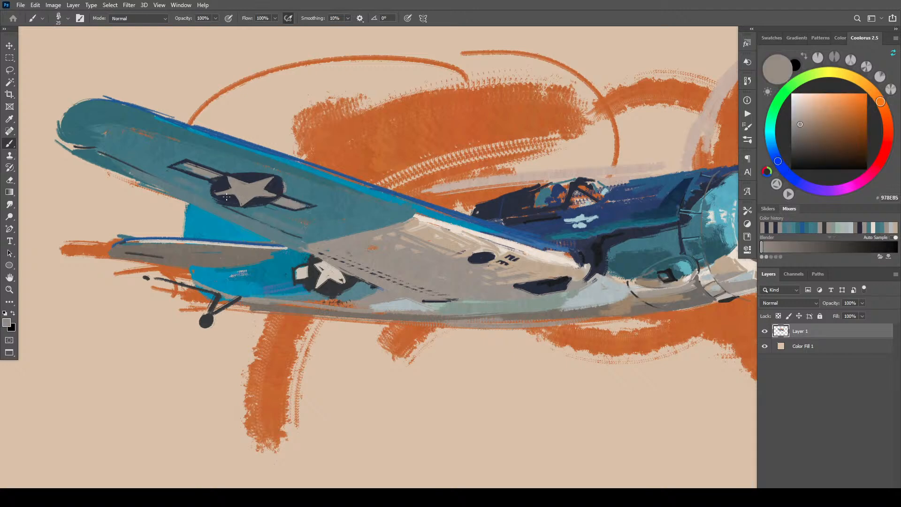
pyautogui.moveTo(251, 198)
pyautogui.mouseDown()
pyautogui.moveTo(220, 196)
pyautogui.moveTo(243, 197)
pyautogui.mouseUp()
pyautogui.keyDown('alt'); pyautogui.click(281, 190); pyautogui.keyUp('alt')
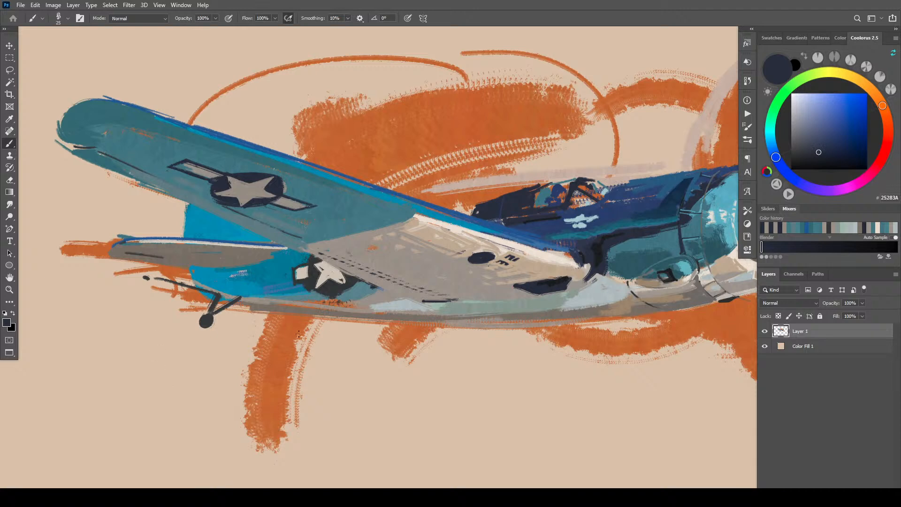
# - Sample the fuselage insignia's dark grey #2C3032 and redefine the dark area along the star's rear edge
pyautogui.keyDown('alt'); pyautogui.click(342, 261); pyautogui.keyUp('alt')
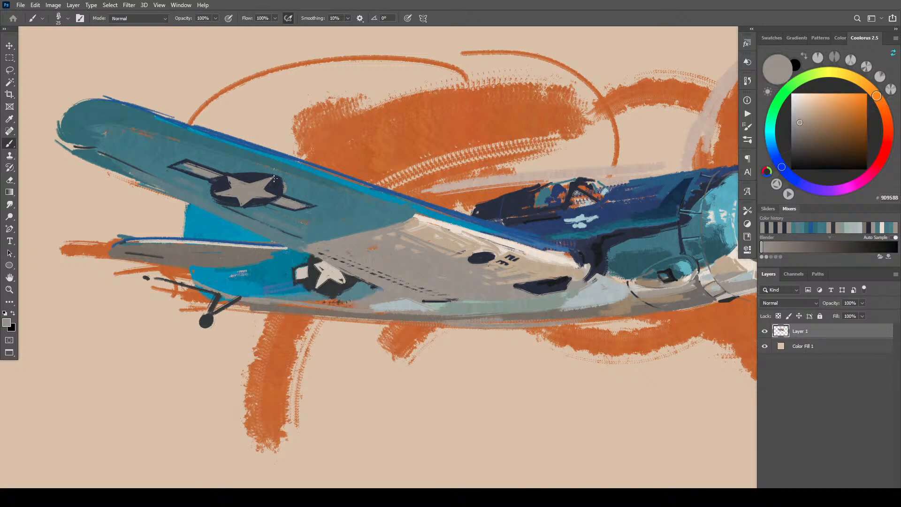
pyautogui.keyDown('alt'); pyautogui.click(319, 282); pyautogui.keyUp('alt')
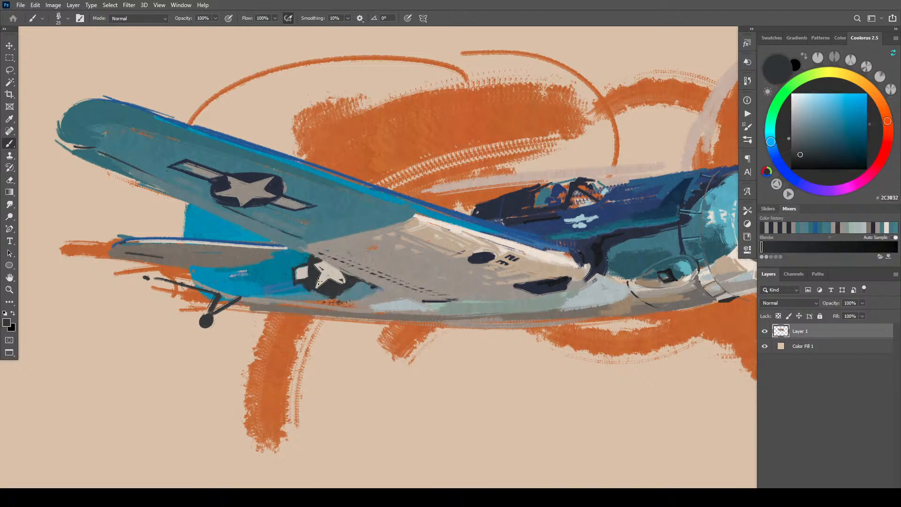
pyautogui.moveTo(318, 275); pyautogui.dragTo(318, 286)
# - Mix a muted blue-grey #9EADB1 from the sampled underside reflection and repaint the fuselage insignia's star with it
pyautogui.keyDown('alt'); pyautogui.click(333, 264); pyautogui.keyUp('alt')
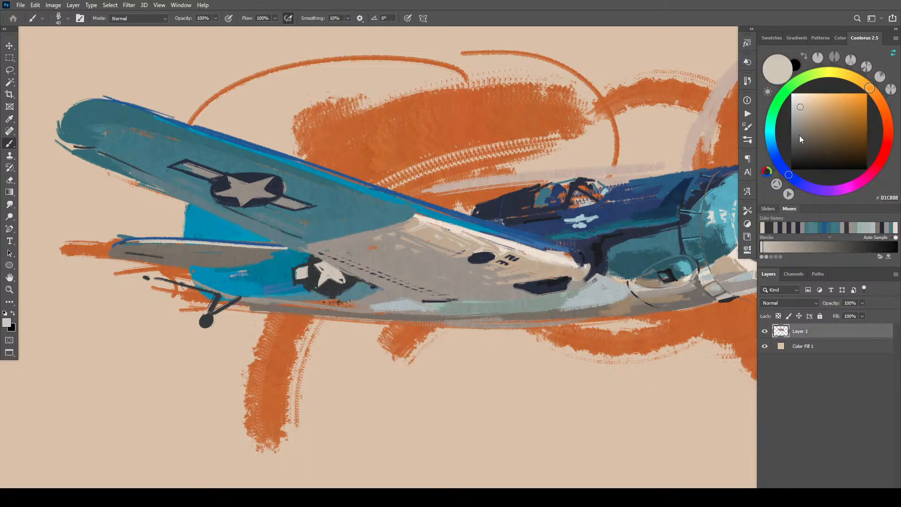
pyautogui.click(797, 120)
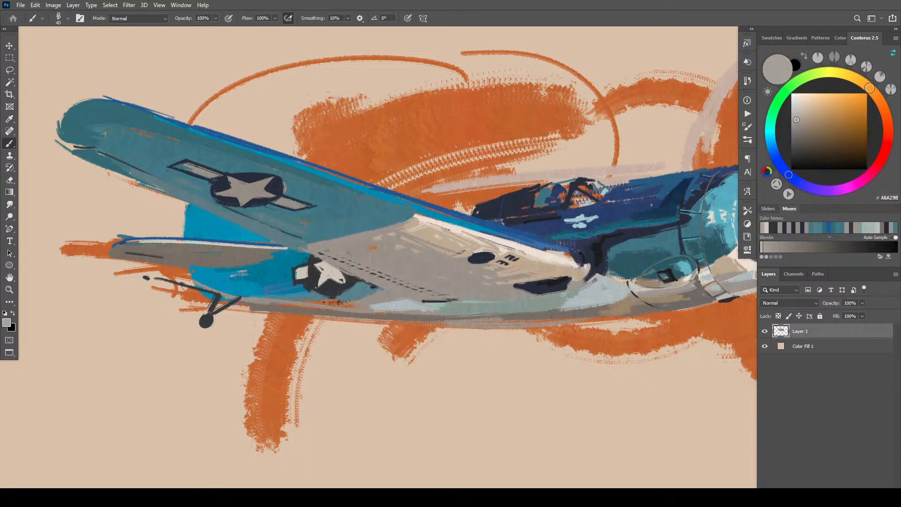
pyautogui.keyDown('alt'); pyautogui.click(590, 288); pyautogui.keyUp('alt')
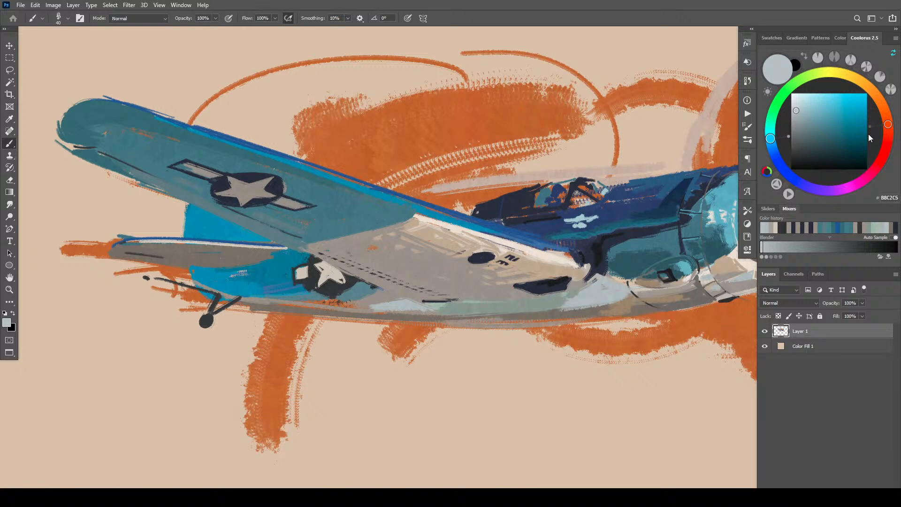
pyautogui.click(799, 117)
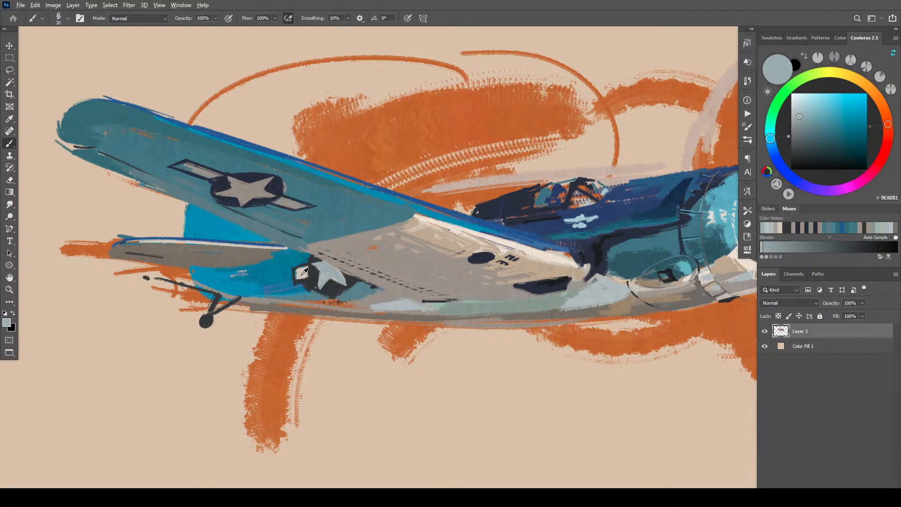
# - Sharpen the fuselage star's points with sampled dark grey and round off its circle with a darker teal #247089
pyautogui.keyDown('alt'); pyautogui.click(323, 258); pyautogui.keyUp('alt')
pyautogui.moveTo(314, 263); pyautogui.dragTo(319, 261)
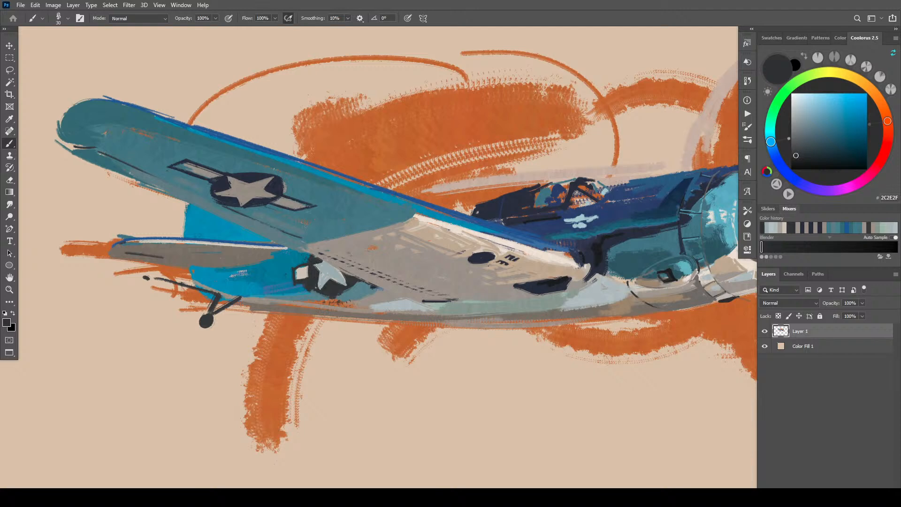
pyautogui.keyDown('alt'); pyautogui.click(321, 262); pyautogui.keyUp('alt')
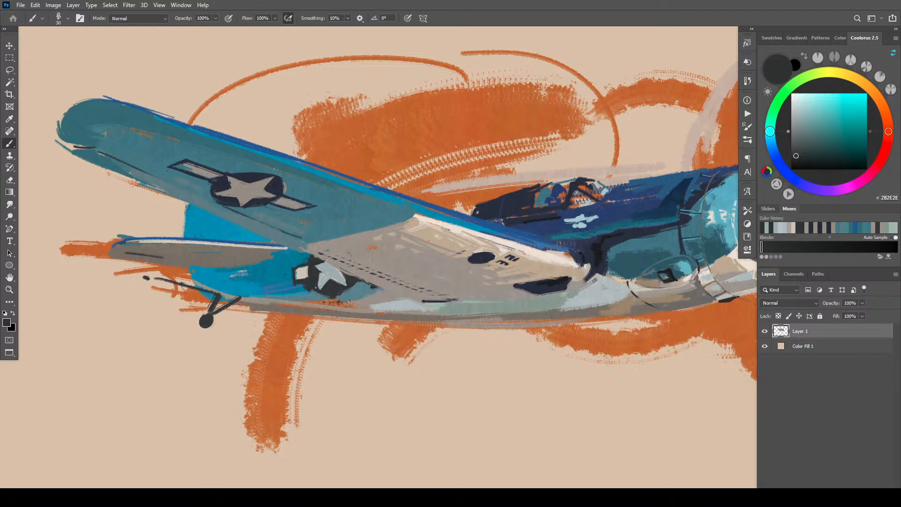
pyautogui.moveTo(318, 278); pyautogui.dragTo(319, 291)
pyautogui.moveTo(332, 278); pyautogui.dragTo(346, 284)
pyautogui.keyDown('alt'); pyautogui.click(306, 285); pyautogui.keyUp('alt')
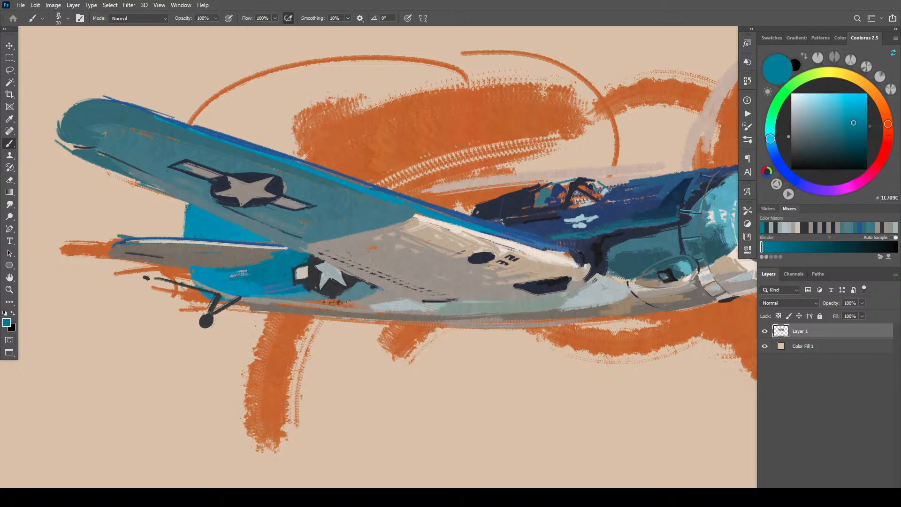
pyautogui.click(847, 129)
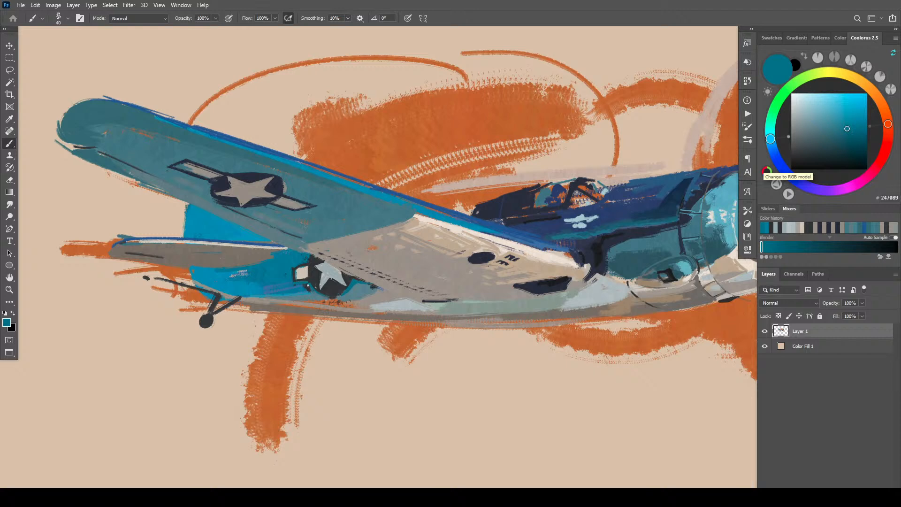
# - Touch up the fuselage insignia's side bar with sampled dark and light tones, and repaint its light fill in blue-grey
pyautogui.keyDown('alt'); pyautogui.click(303, 265); pyautogui.keyUp('alt')
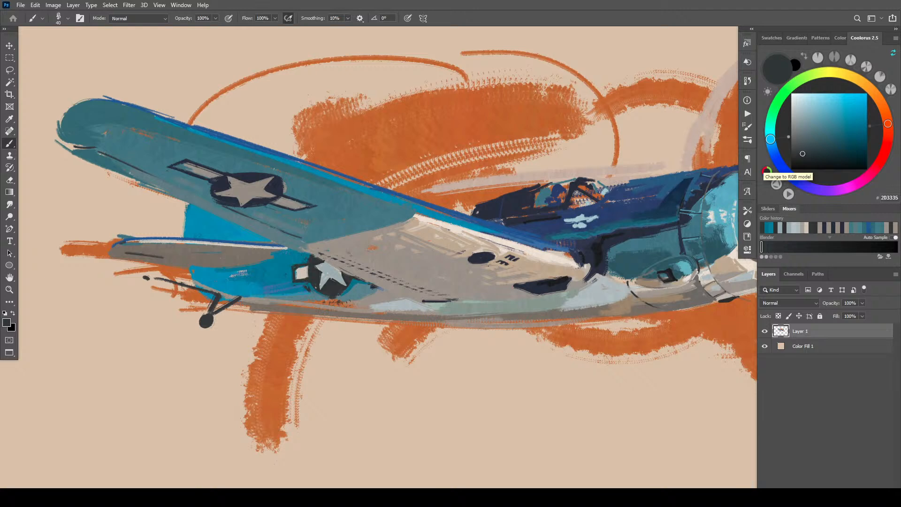
pyautogui.keyDown('alt'); pyautogui.click(303, 271); pyautogui.keyUp('alt')
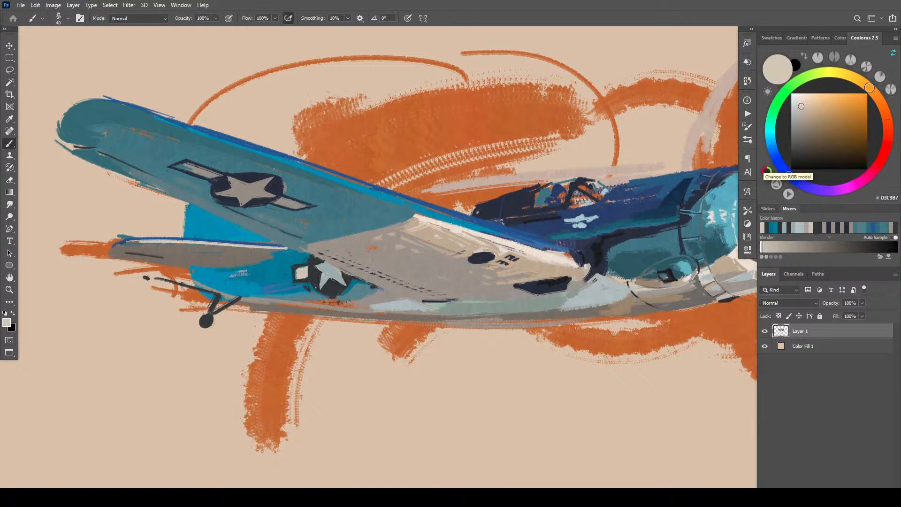
pyautogui.moveTo(296, 271); pyautogui.dragTo(296, 281)
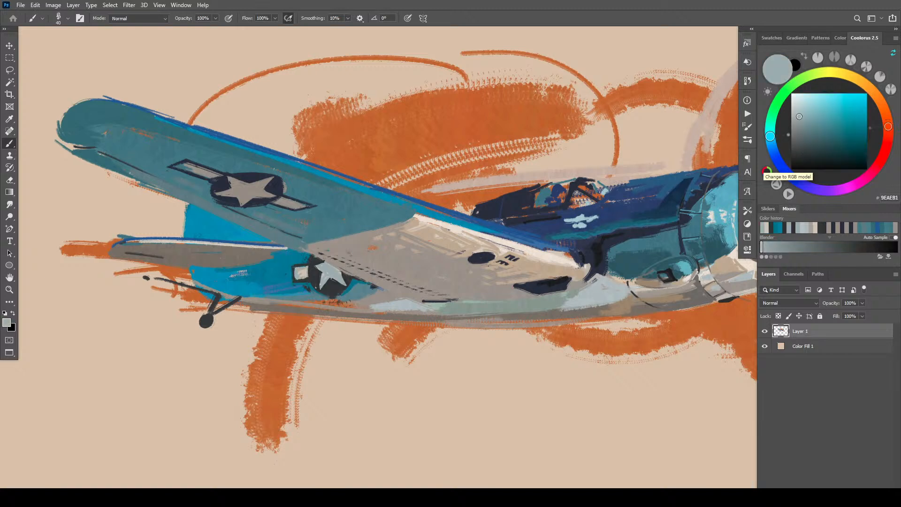
# - Trim the outer edges of the fuselage insignia's bar with teals sampled from the surrounding fuselage, using a 40 px brush
pyautogui.keyDown('alt'); pyautogui.click(291, 277); pyautogui.keyUp('alt')
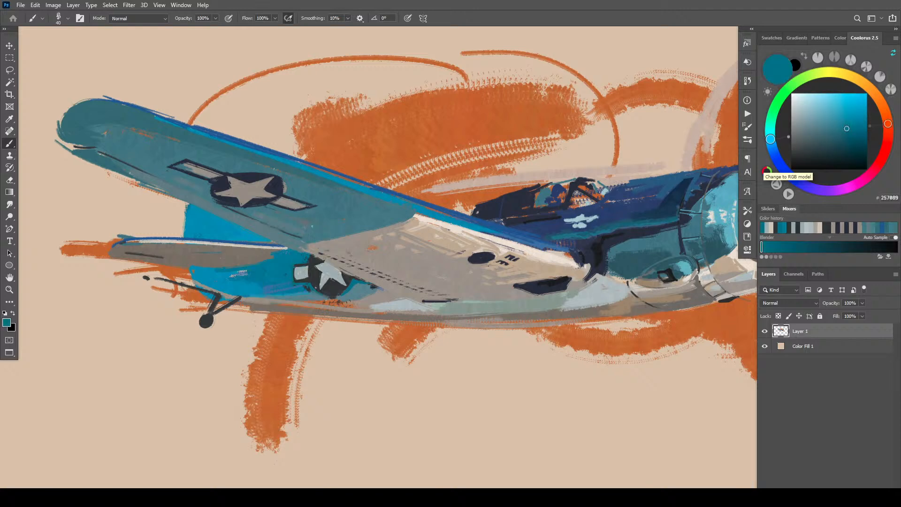
pyautogui.keyDown('alt'); pyautogui.click(306, 259); pyautogui.keyUp('alt')
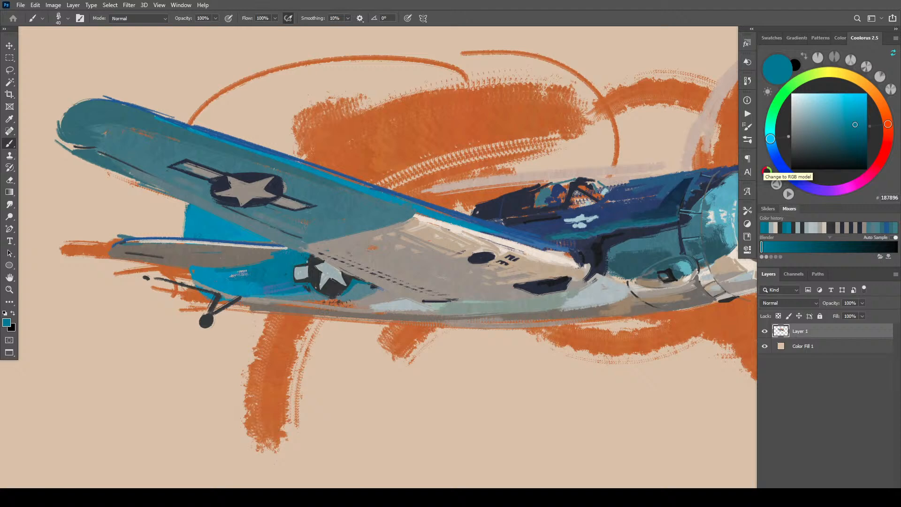
pyautogui.moveTo(310, 282); pyautogui.dragTo(297, 285)
pyautogui.keyDown('alt'); pyautogui.click(300, 278); pyautogui.keyUp('alt')
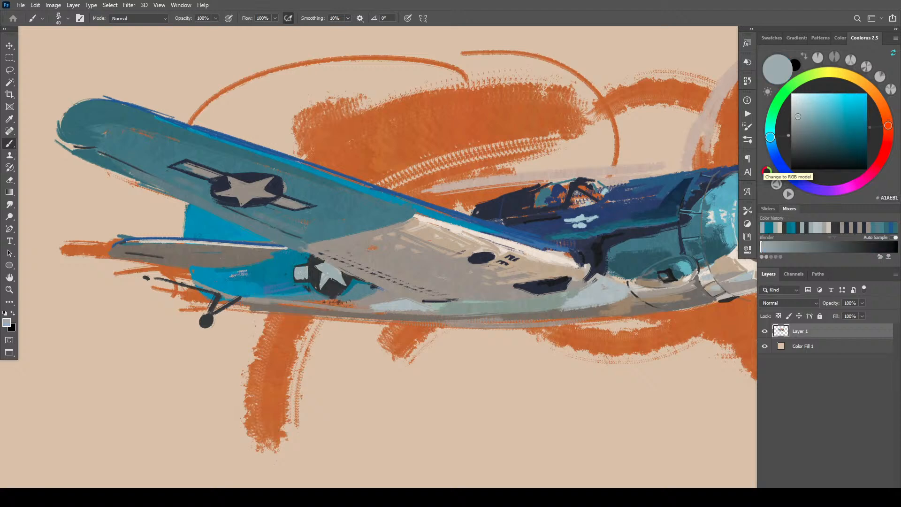
pyautogui.keyDown('alt'); pyautogui.click(310, 253); pyautogui.keyUp('alt')
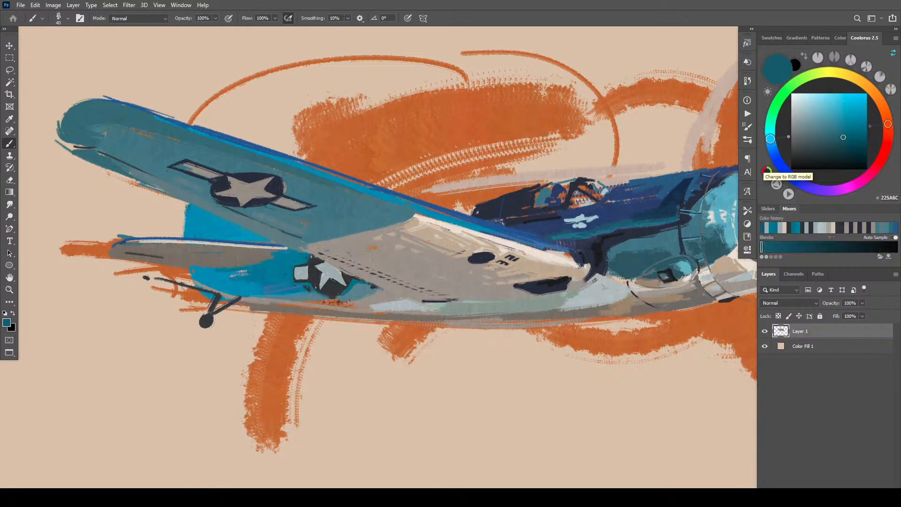
# - Clean up the gap between the fuselage insignia's bar and circle and paint the circle's rim with sampled teals
pyautogui.keyDown('alt'); pyautogui.click(306, 261); pyautogui.keyUp('alt')
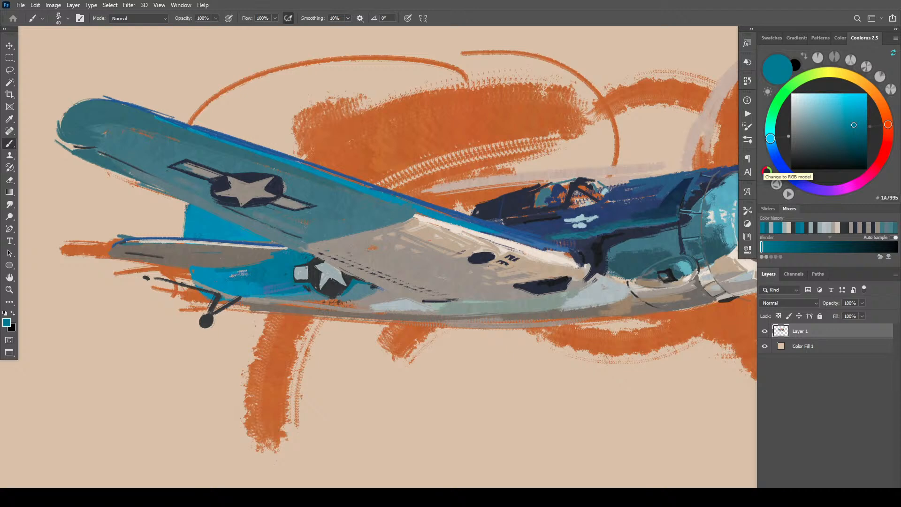
pyautogui.keyDown('alt'); pyautogui.click(314, 264); pyautogui.keyUp('alt')
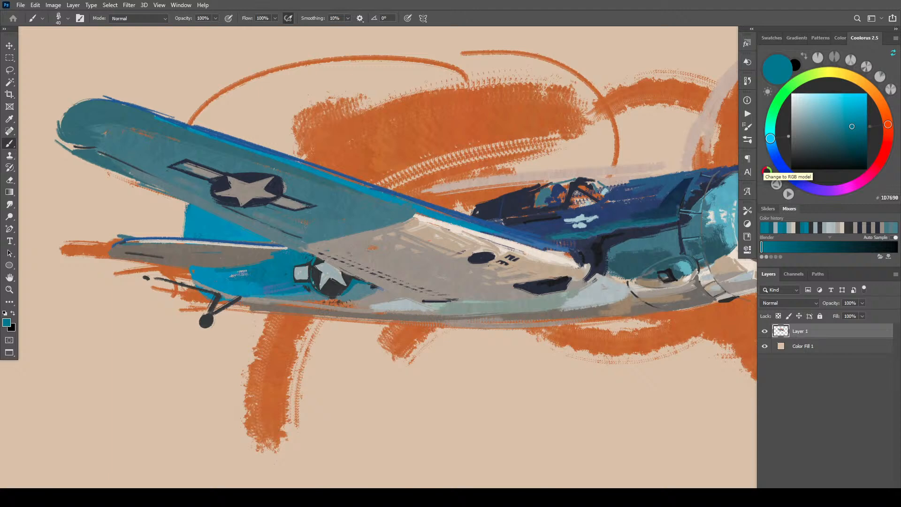
pyautogui.keyDown('alt'); pyautogui.click(353, 280); pyautogui.keyUp('alt')
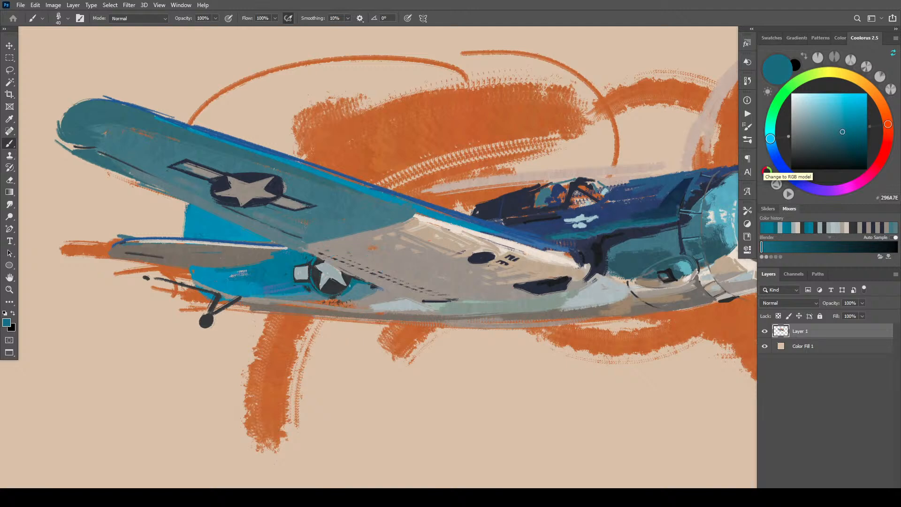
# - Repaint the inner end of the fuselage insignia's bar with sampled light blue-grey and redraw its outline in sampled dark grey
pyautogui.keyDown('alt'); pyautogui.click(307, 271); pyautogui.keyUp('alt')
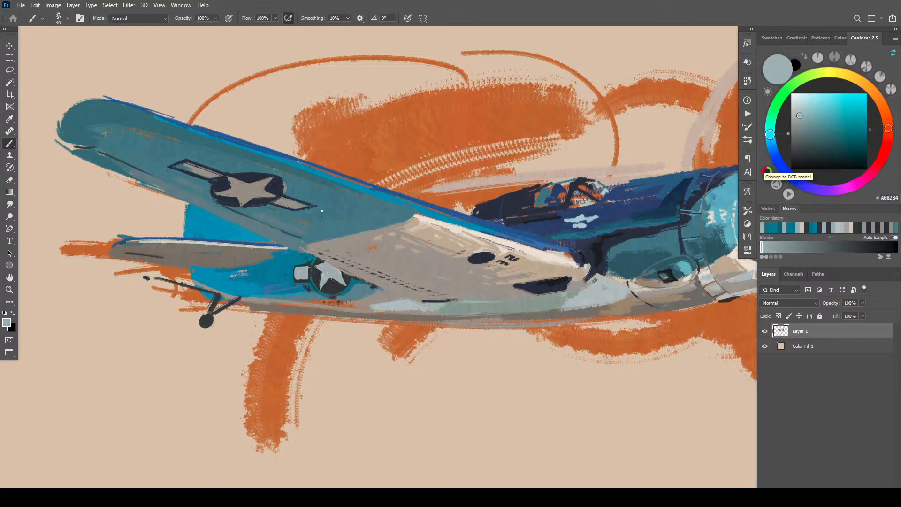
pyautogui.moveTo(310, 276); pyautogui.dragTo(310, 265)
pyautogui.keyDown('alt'); pyautogui.click(311, 268); pyautogui.keyUp('alt')
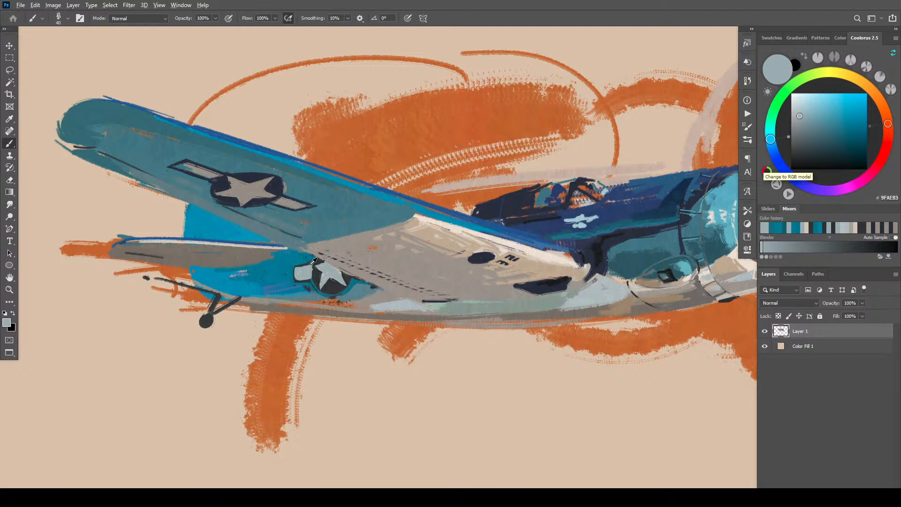
pyautogui.keyDown('alt'); pyautogui.click(312, 261); pyautogui.keyUp('alt')
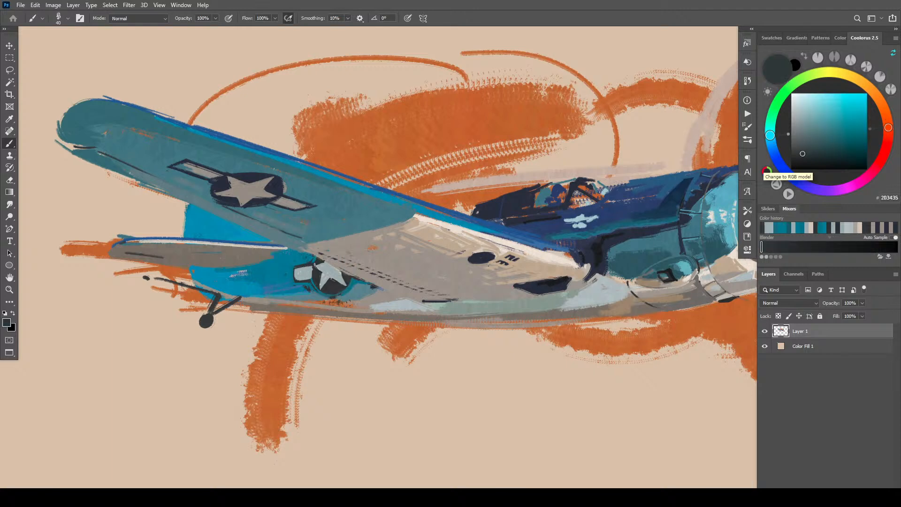
pyautogui.moveTo(311, 279)
pyautogui.mouseDown()
pyautogui.moveTo(297, 279)
pyautogui.moveTo(304, 281)
pyautogui.mouseUp()
# - Dab sampled blues and teal onto the fuselage around the insignia's side bar
pyautogui.keyDown('alt'); pyautogui.click(295, 282); pyautogui.keyUp('alt')
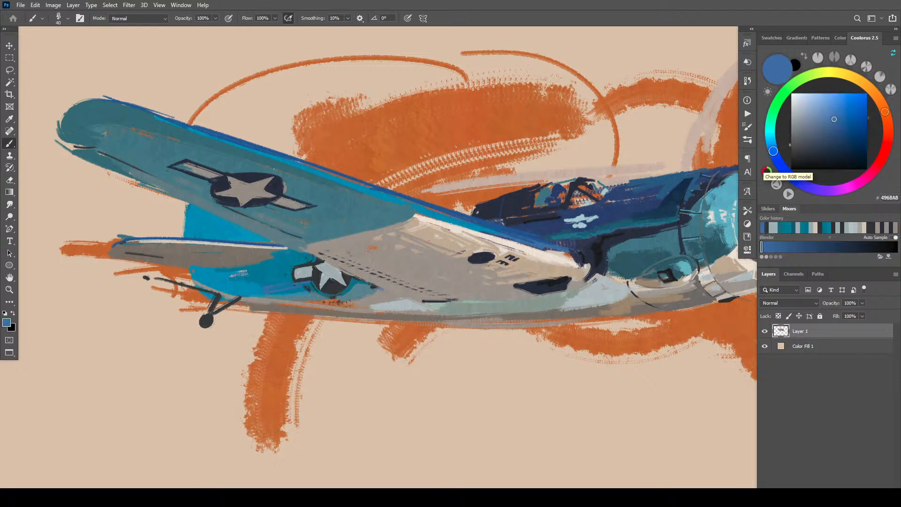
pyautogui.keyDown('alt'); pyautogui.click(304, 275); pyautogui.keyUp('alt')
pyautogui.keyDown('alt'); pyautogui.click(295, 285); pyautogui.keyUp('alt')
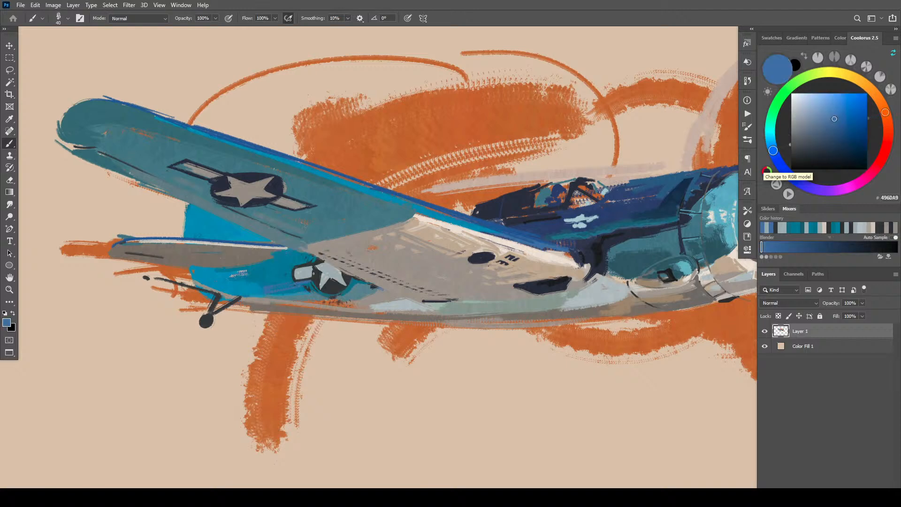
pyautogui.keyDown('alt'); pyautogui.click(292, 266); pyautogui.keyUp('alt')
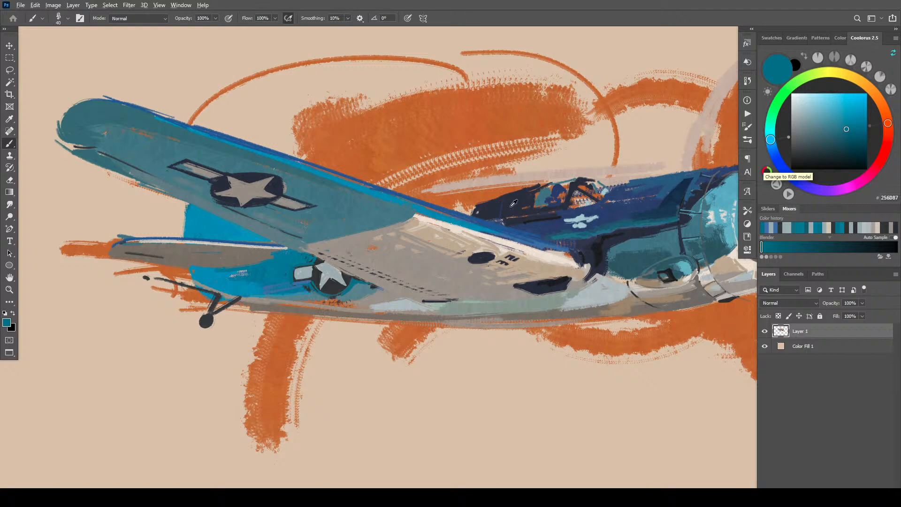
# - Extend the fuselage spine behind the cockpit with sampled muted teal and dark navy, using a 50 px brush
pyautogui.keyDown('alt'); pyautogui.click(536, 197); pyautogui.keyUp('alt')
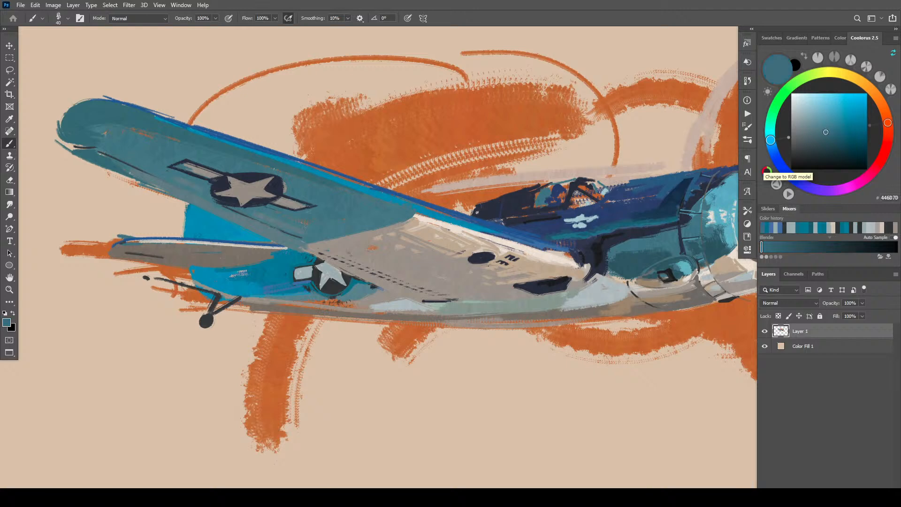
pyautogui.press(']')
pyautogui.moveTo(475, 209); pyautogui.dragTo(467, 212)
pyautogui.keyDown('alt'); pyautogui.click(485, 205); pyautogui.keyUp('alt')
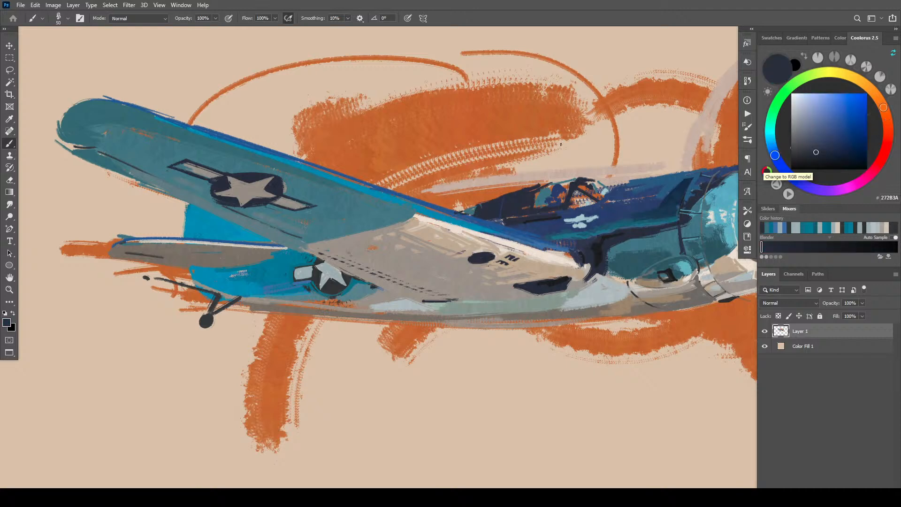
# - Dot three small round marks near the wing tip in sampled dark navy, sampled orange and a darker brown #814925
pyautogui.keyDown('alt'); pyautogui.click(253, 184); pyautogui.keyUp('alt')
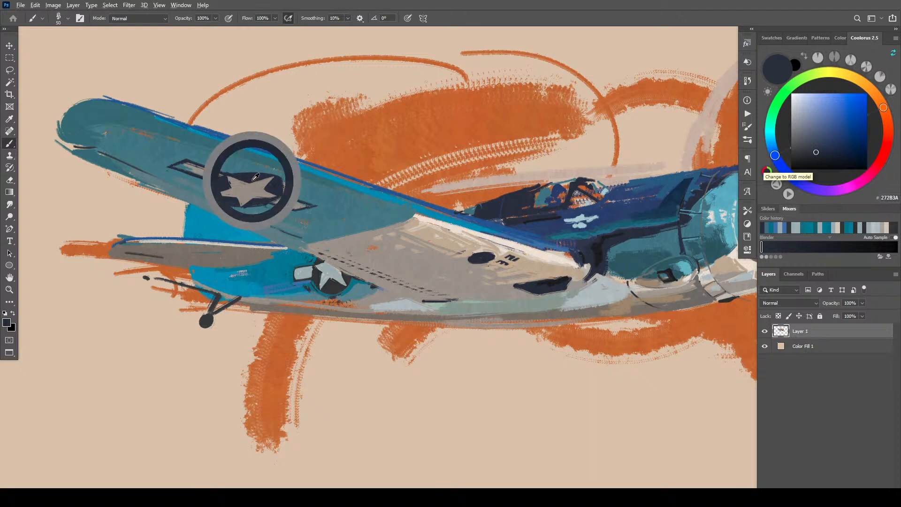
pyautogui.click(153, 133)
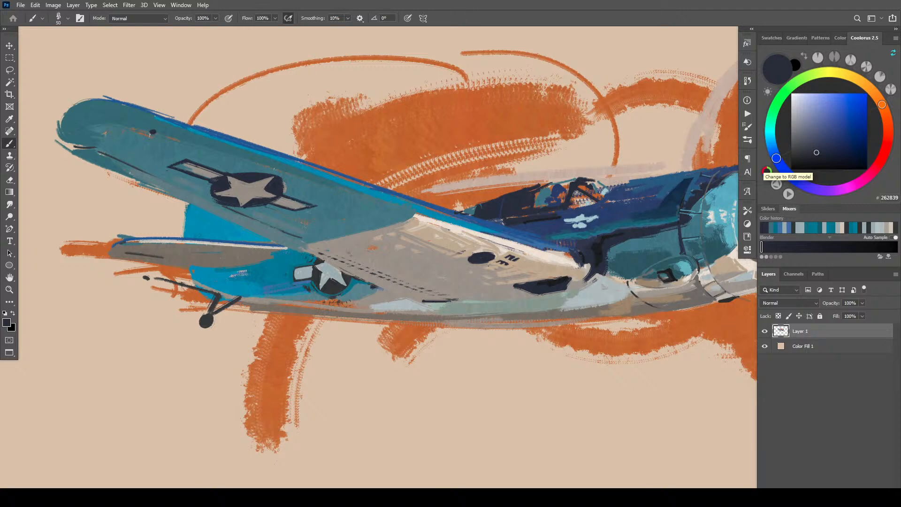
pyautogui.click(131, 141)
pyautogui.keyDown('alt'); pyautogui.click(289, 306); pyautogui.keyUp('alt')
pyautogui.click(846, 132)
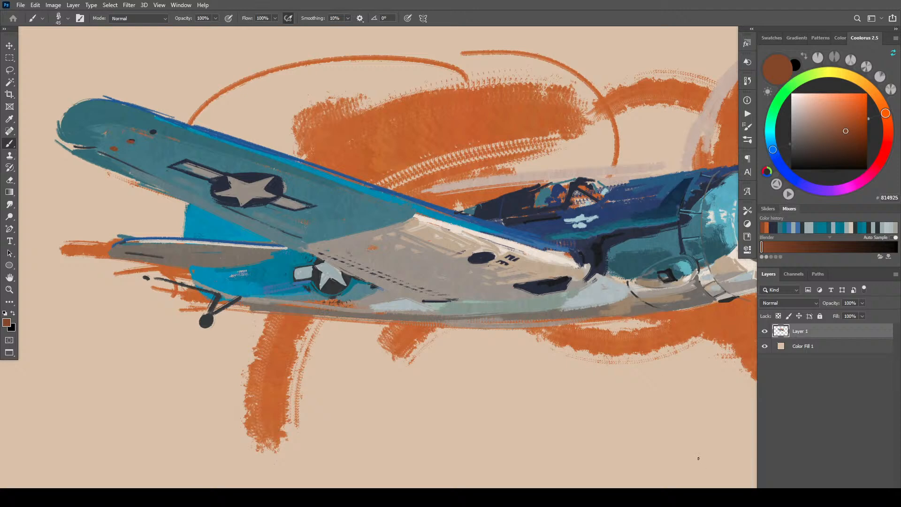
# - Soften the dark mark at the wing root with sampled grey-greens and draw a thin brownish-grey line along the pale belly reflection
pyautogui.keyDown('alt'); pyautogui.click(424, 303); pyautogui.keyUp('alt')
pyautogui.keyDown('alt'); pyautogui.click(446, 305); pyautogui.keyUp('alt')
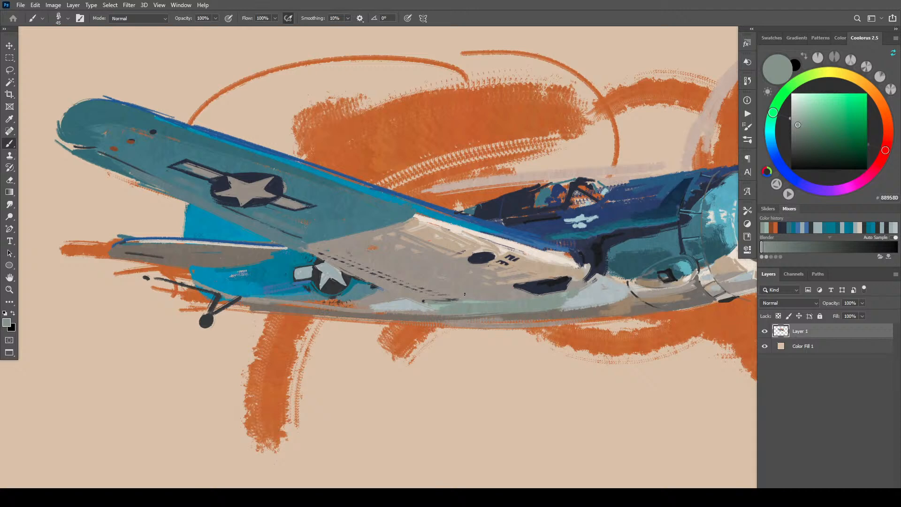
pyautogui.keyDown('alt'); pyautogui.click(587, 313); pyautogui.keyUp('alt')
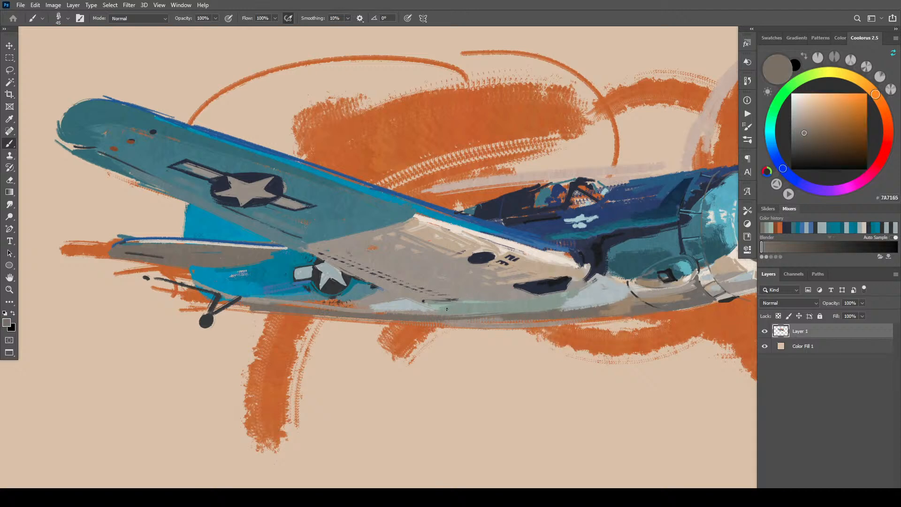
pyautogui.moveTo(446, 310); pyautogui.dragTo(557, 300)
# - Draw thin panel lines across the fuselage belly and below the engine cowling in sampled dark navy, and touch up the tail wheel strut
pyautogui.keyDown('alt'); pyautogui.click(545, 285); pyautogui.keyUp('alt')
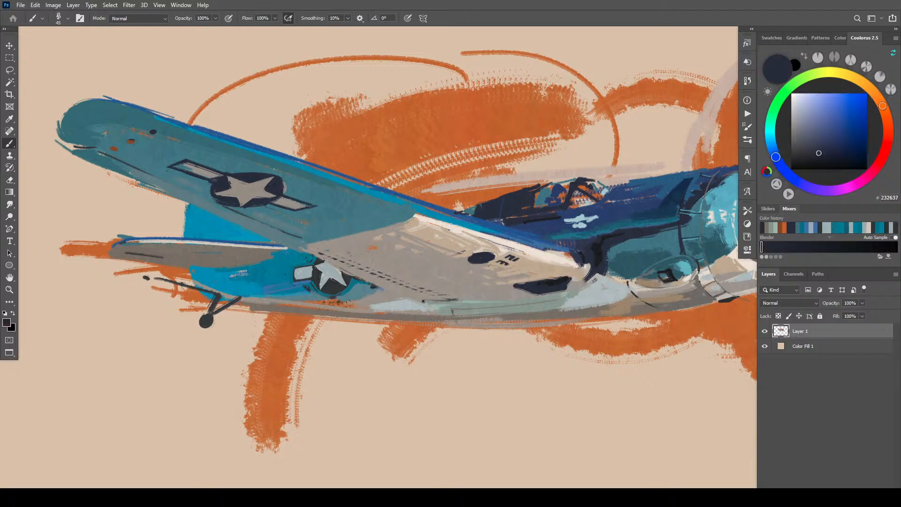
pyautogui.moveTo(453, 311)
pyautogui.mouseDown()
pyautogui.moveTo(487, 323)
pyautogui.moveTo(462, 311)
pyautogui.moveTo(490, 309)
pyautogui.mouseUp()
pyautogui.moveTo(607, 313)
pyautogui.mouseDown()
pyautogui.moveTo(618, 306)
pyautogui.moveTo(607, 310)
pyautogui.moveTo(607, 300)
pyautogui.moveTo(697, 287)
pyautogui.mouseUp()
pyautogui.moveTo(678, 299)
pyautogui.mouseDown()
pyautogui.moveTo(698, 293)
pyautogui.moveTo(673, 297)
pyautogui.mouseUp()
pyautogui.moveTo(218, 299); pyautogui.dragTo(240, 296)
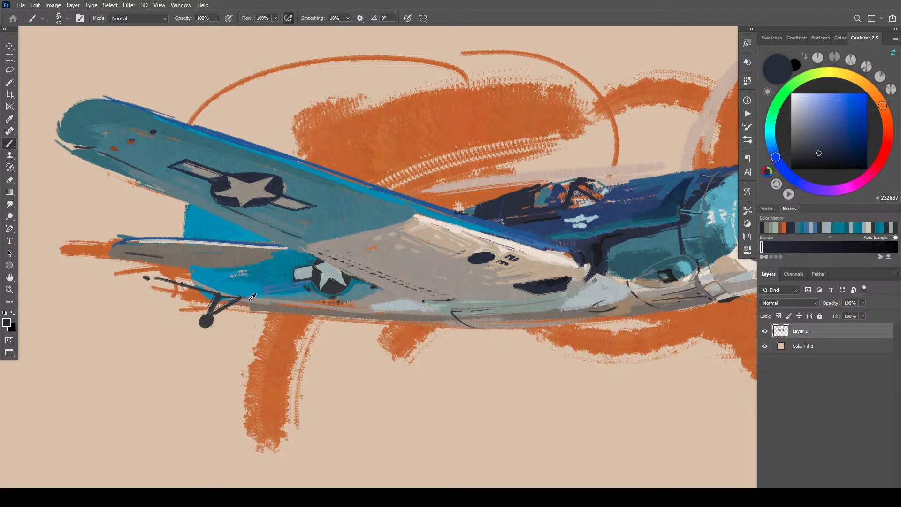
# - Add a light grey accent near the tail wheel and draw thin dark panel lines on the rear fuselage below the tailplane
pyautogui.keyDown('alt'); pyautogui.click(329, 289); pyautogui.keyUp('alt')
pyautogui.moveTo(223, 293)
pyautogui.mouseDown()
pyautogui.moveTo(240, 295)
pyautogui.moveTo(220, 293)
pyautogui.mouseUp()
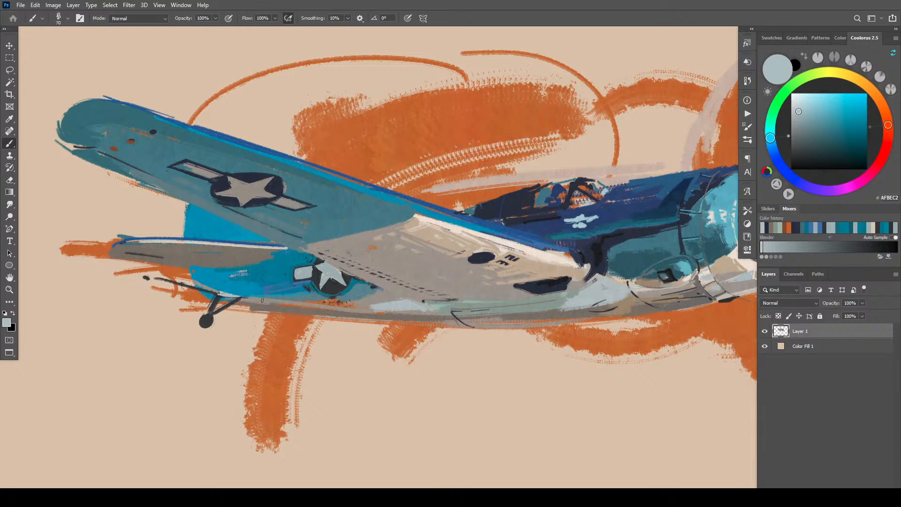
pyautogui.keyDown('alt'); pyautogui.click(315, 254); pyautogui.keyUp('alt')
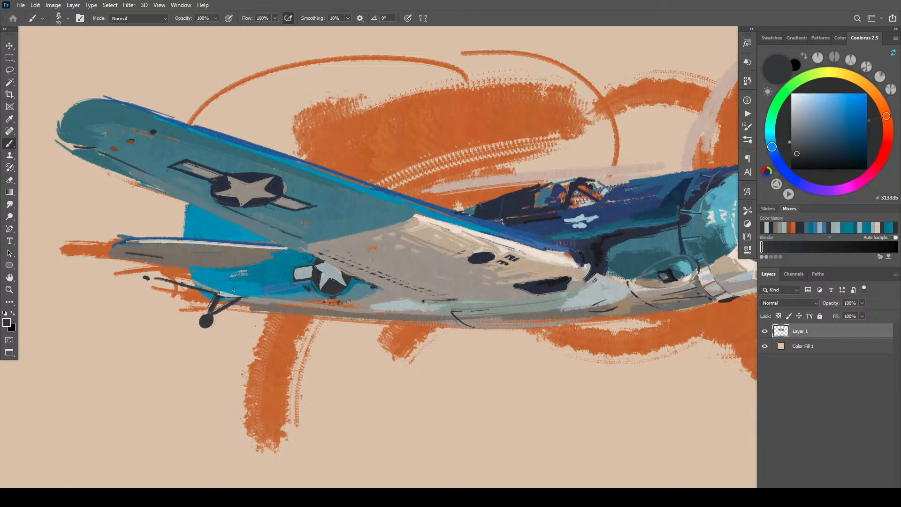
pyautogui.moveTo(205, 275); pyautogui.dragTo(205, 290)
pyautogui.moveTo(213, 268); pyautogui.dragTo(297, 251)
pyautogui.hotkey('ctrl', 'z')
pyautogui.hotkey('ctrl', 'shift', 'z')
pyautogui.hotkey('ctrl', 'z')
pyautogui.hotkey('ctrl', 'shift', 'z')
pyautogui.hotkey('ctrl', 'z')
pyautogui.hotkey('ctrl', 'shift', 'z')
# - Shade the rear fuselage beside the star roundel with sampled dark teal #305562, using a size 125 brush
pyautogui.keyDown('alt'); pyautogui.click(627, 260); pyautogui.keyUp('alt')
pyautogui.press(']')
pyautogui.press(']')
pyautogui.press(']')
pyautogui.moveTo(261, 264)
pyautogui.mouseDown()
pyautogui.moveTo(291, 257)
pyautogui.moveTo(227, 276)
pyautogui.moveTo(289, 272)
pyautogui.moveTo(310, 232)
pyautogui.moveTo(298, 267)
pyautogui.moveTo(268, 271)
pyautogui.moveTo(307, 267)
pyautogui.moveTo(233, 275)
pyautogui.moveTo(283, 260)
pyautogui.moveTo(230, 271)
pyautogui.moveTo(285, 258)
pyautogui.moveTo(248, 279)
pyautogui.moveTo(323, 290)
pyautogui.mouseUp()
pyautogui.hotkey('ctrl', 'z')
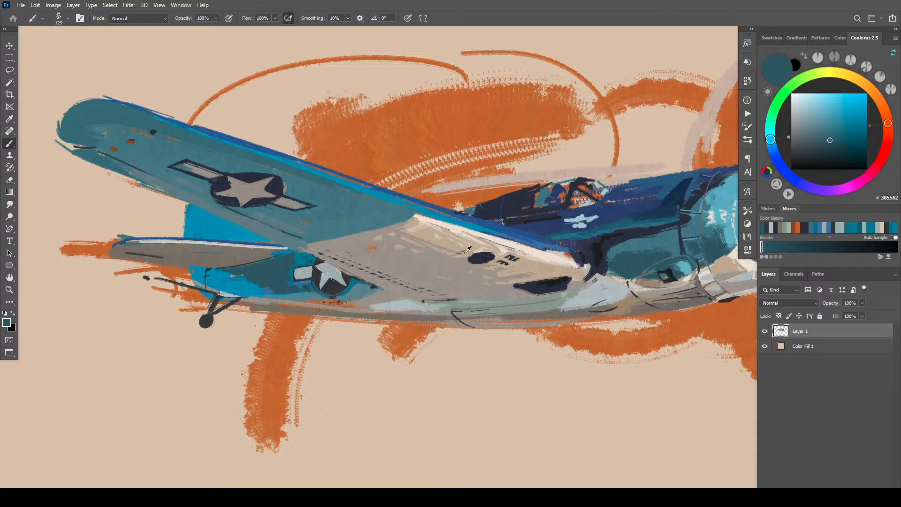
pyautogui.keyDown('alt'); pyautogui.click(312, 288); pyautogui.keyUp('alt')
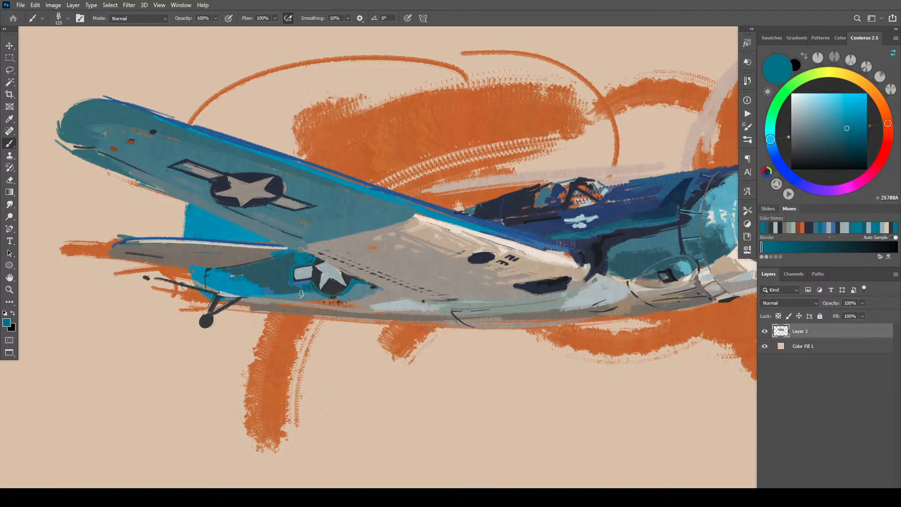
pyautogui.keyDown('alt'); pyautogui.click(302, 287); pyautogui.keyUp('alt')
pyautogui.moveTo(302, 287); pyautogui.dragTo(308, 290)
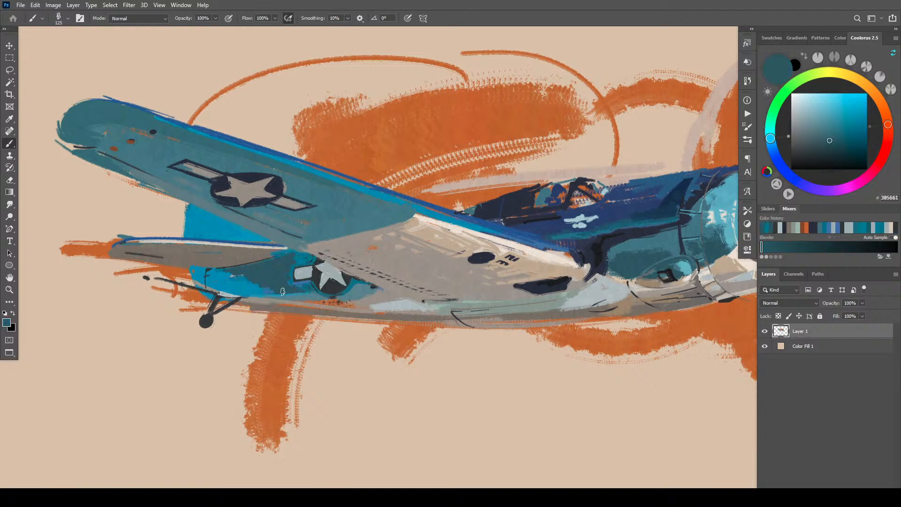
# - Blend sampled muted blue #35637F into the rear fuselage shading with a larger textured brush
pyautogui.press(']')
pyautogui.press(']')
pyautogui.press(']')
pyautogui.press(']')
pyautogui.press(']')
pyautogui.keyDown('alt'); pyautogui.click(267, 291); pyautogui.keyUp('alt')
pyautogui.press('[')
pyautogui.press('[')
pyautogui.press('[')
pyautogui.press('[')
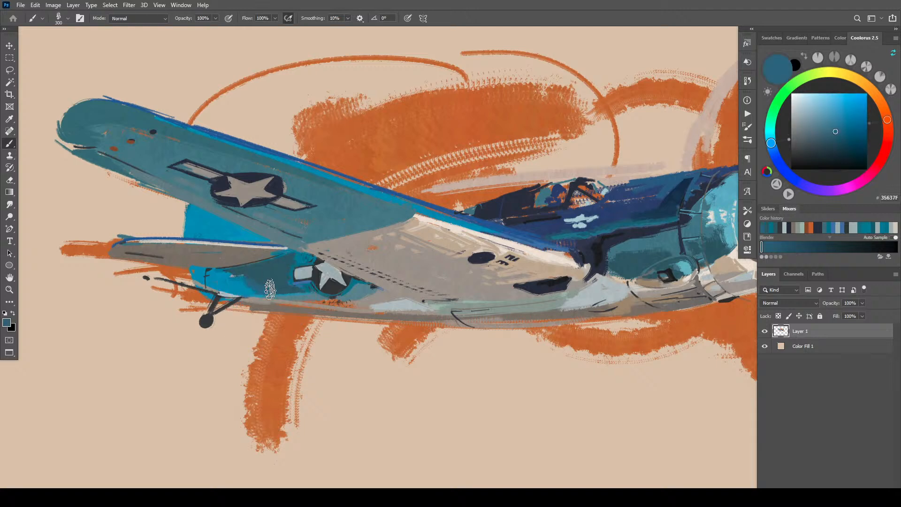
pyautogui.moveTo(287, 259)
pyautogui.mouseDown()
pyautogui.moveTo(292, 285)
pyautogui.moveTo(284, 259)
pyautogui.moveTo(260, 278)
pyautogui.moveTo(224, 273)
pyautogui.moveTo(251, 287)
pyautogui.moveTo(272, 280)
pyautogui.mouseUp()
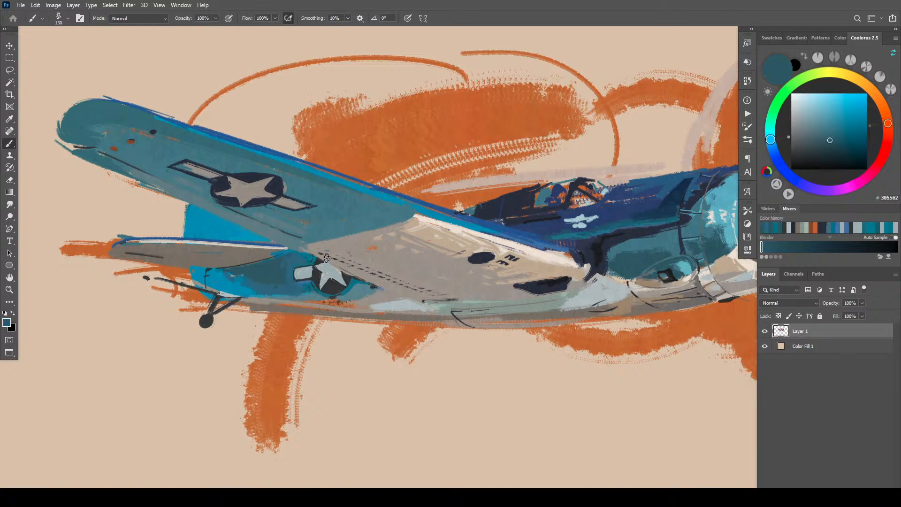
# - Mix a blue-grey #88999F from the insignia's light grey and paint it onto the tailplane's underside near the fuselage
pyautogui.keyDown('alt'); pyautogui.click(298, 273); pyautogui.keyUp('alt')
pyautogui.keyDown('alt'); pyautogui.click(318, 261); pyautogui.keyUp('alt')
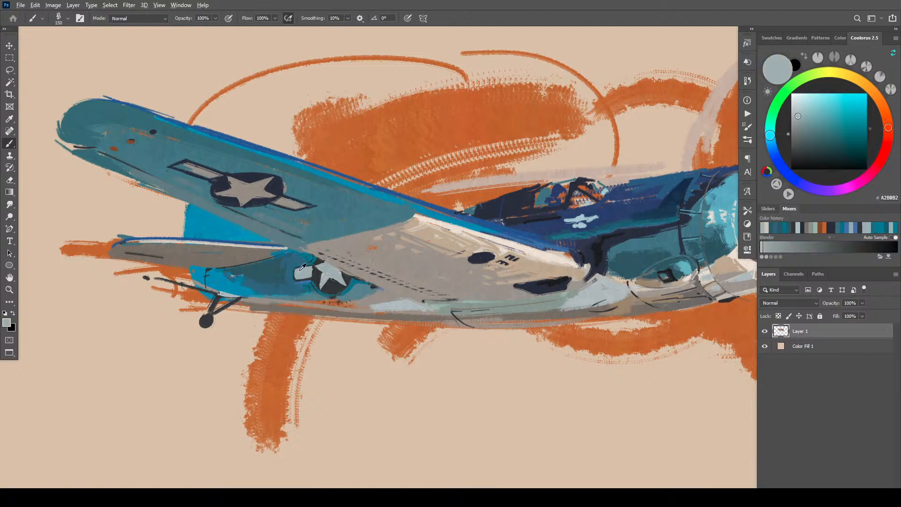
pyautogui.click(806, 123)
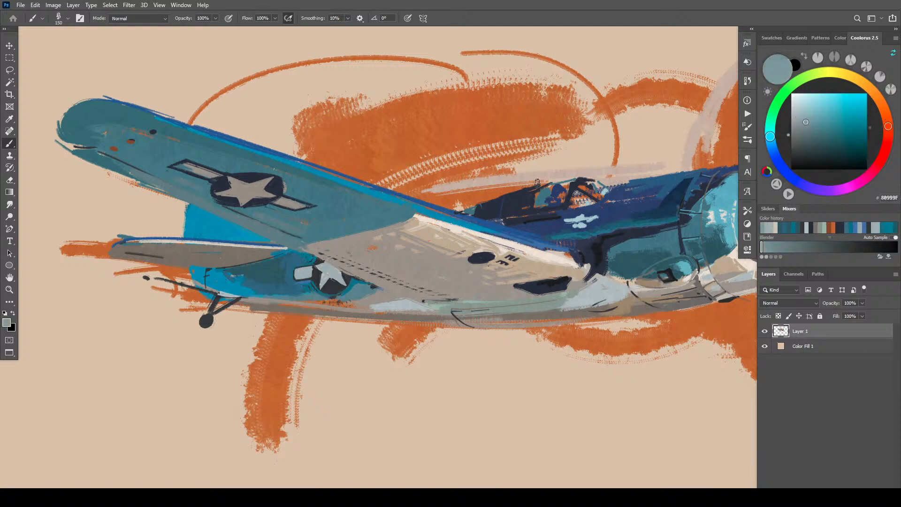
pyautogui.press('[')
pyautogui.press('[')
pyautogui.press('[')
pyautogui.press(']')
pyautogui.press(']')
pyautogui.press(']')
pyautogui.press(']')
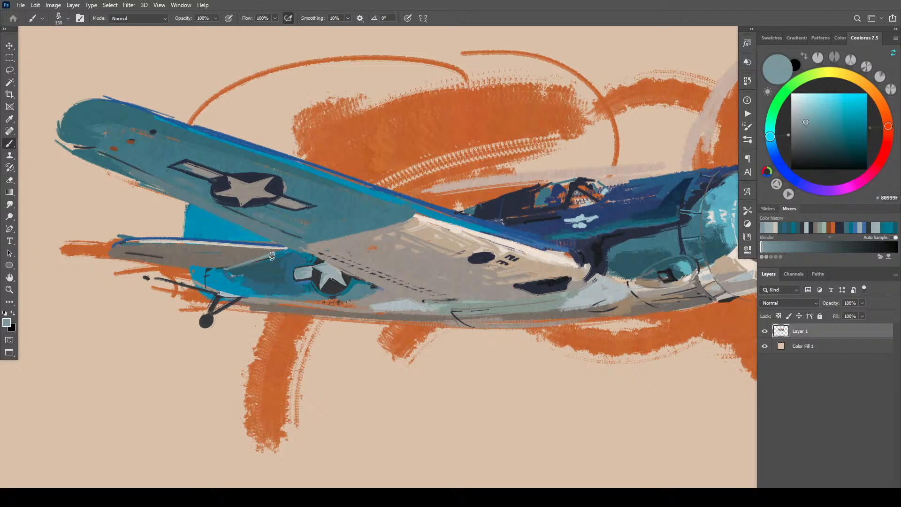
# - Adjust the blue-grey to a darker #628187 and rework the tailplane root and the area above it
pyautogui.click(814, 130)
pyautogui.click(809, 131)
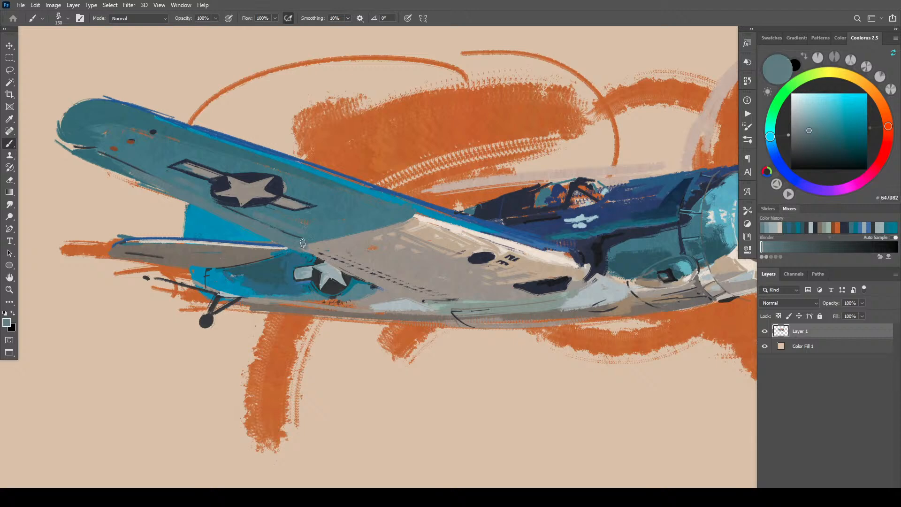
pyautogui.click(816, 126)
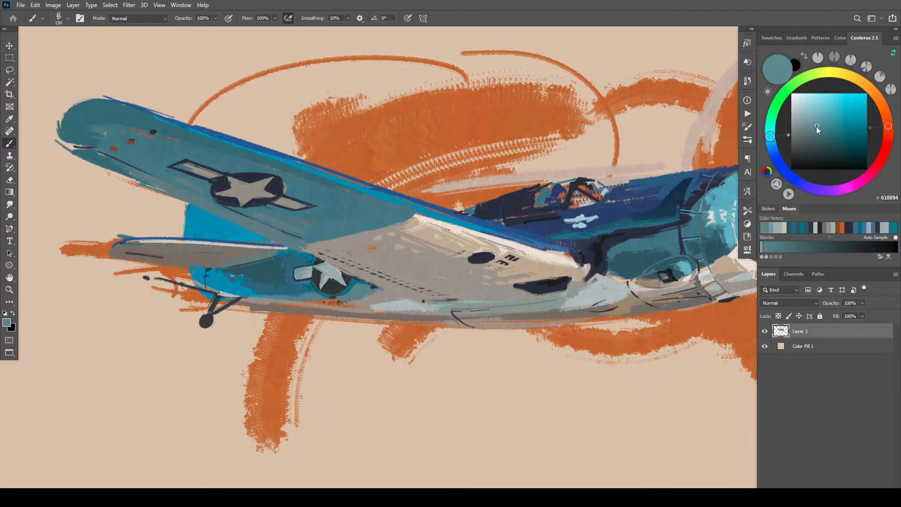
pyautogui.click(812, 129)
pyautogui.press('[')
pyautogui.press('[')
pyautogui.press('[')
pyautogui.press('[')
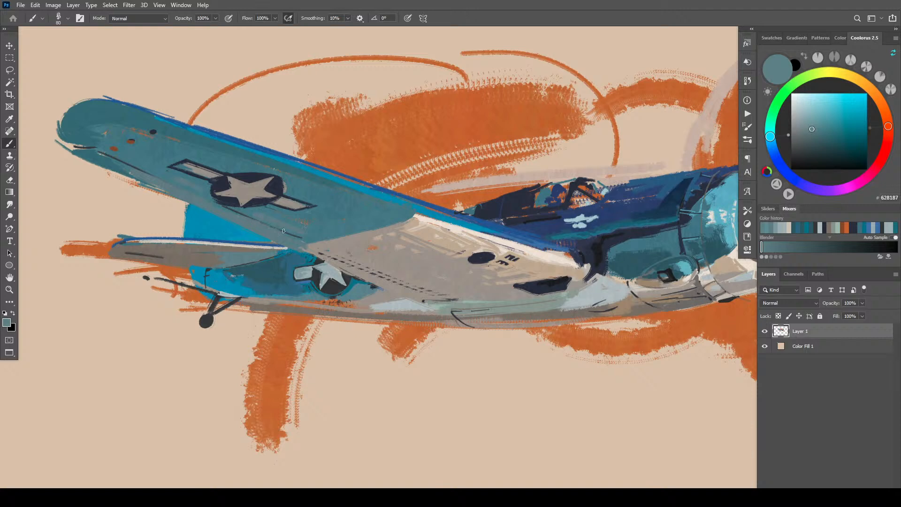
pyautogui.press(']')
pyautogui.press(']')
pyautogui.press(']')
pyautogui.press(']')
# - Sample light grey from the fuselage star, shift it to a light blue, and reduce the brush size for the tail markings
pyautogui.keyDown('alt'); pyautogui.click(334, 268); pyautogui.keyUp('alt')
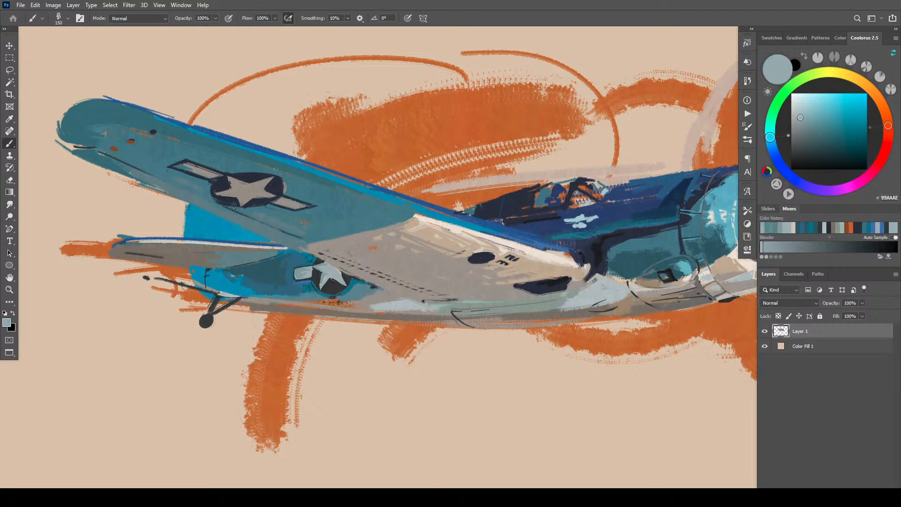
pyautogui.press('[')
pyautogui.press('[')
pyautogui.press('[')
pyautogui.press('[')
pyautogui.press('[')
pyautogui.press('[')
pyautogui.press(']')
pyautogui.click(813, 112)
pyautogui.moveTo(235, 235)
pyautogui.mouseDown()
pyautogui.moveTo(223, 236)
pyautogui.moveTo(231, 223)
pyautogui.moveTo(242, 237)
pyautogui.mouseUp()
pyautogui.press('[')
pyautogui.hotkey('ctrl', 'z')
pyautogui.hotkey('ctrl', 'z')
pyautogui.hotkey('ctrl', 'z')
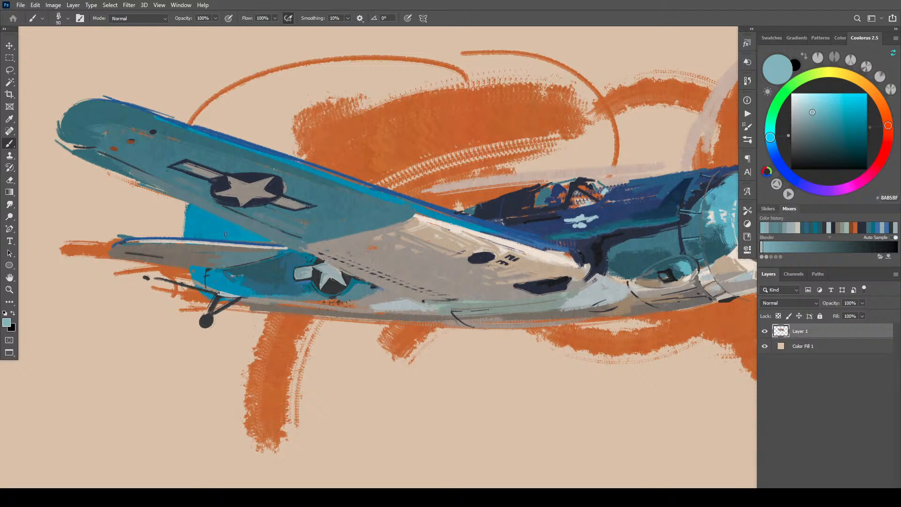
# - Paint number markings in light blue #8AB5BF on the blue tail fin above the tailplane with a small brush
pyautogui.moveTo(224, 237); pyautogui.dragTo(213, 234)
pyautogui.press('[')
pyautogui.press('[')
pyautogui.press('[')
pyautogui.press('[')
pyautogui.moveTo(232, 236); pyautogui.dragTo(240, 231)
pyautogui.moveTo(238, 227)
pyautogui.mouseDown()
pyautogui.moveTo(241, 235)
pyautogui.moveTo(235, 225)
pyautogui.mouseUp()
pyautogui.moveTo(253, 233); pyautogui.dragTo(262, 238)
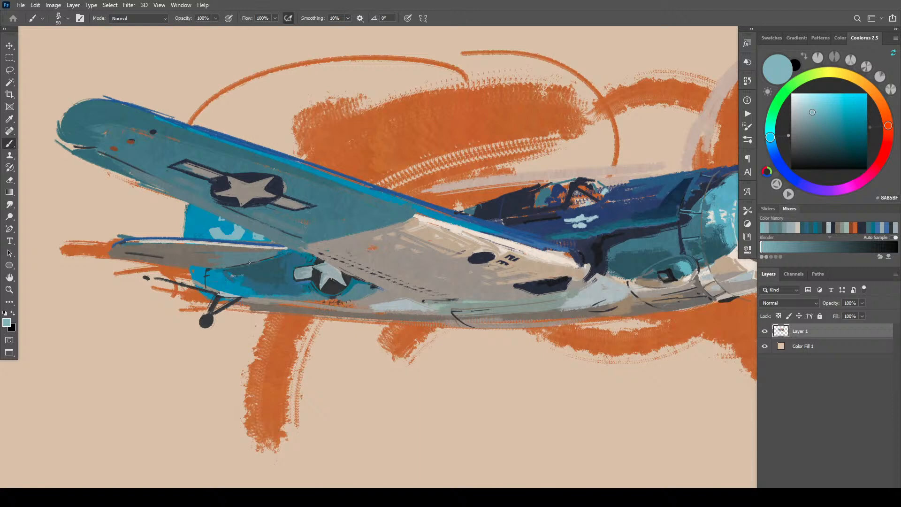
# - Add off-white #E6DED3 highlights and small dark accents along the leading edge of the near wing
pyautogui.keyDown('alt'); pyautogui.click(441, 221); pyautogui.keyUp('alt')
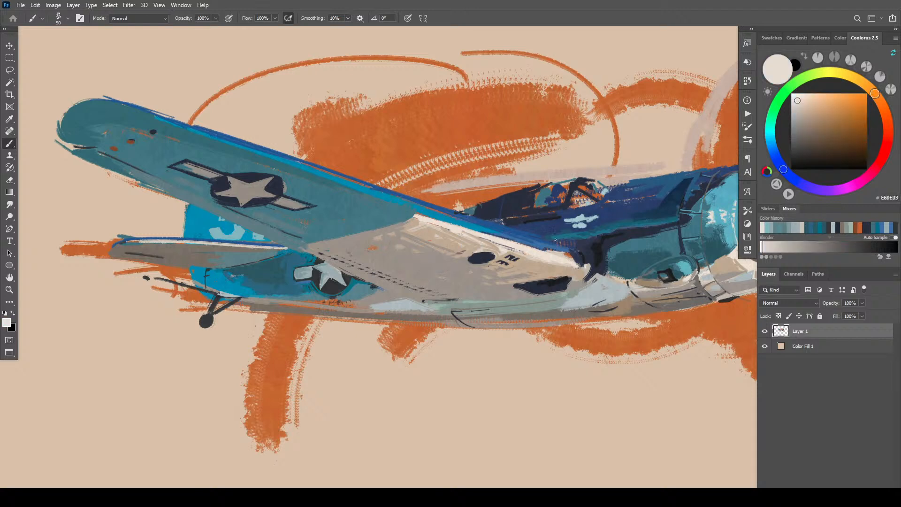
pyautogui.moveTo(541, 240); pyautogui.dragTo(559, 244)
pyautogui.keyDown('alt'); pyautogui.click(154, 131); pyautogui.keyUp('alt')
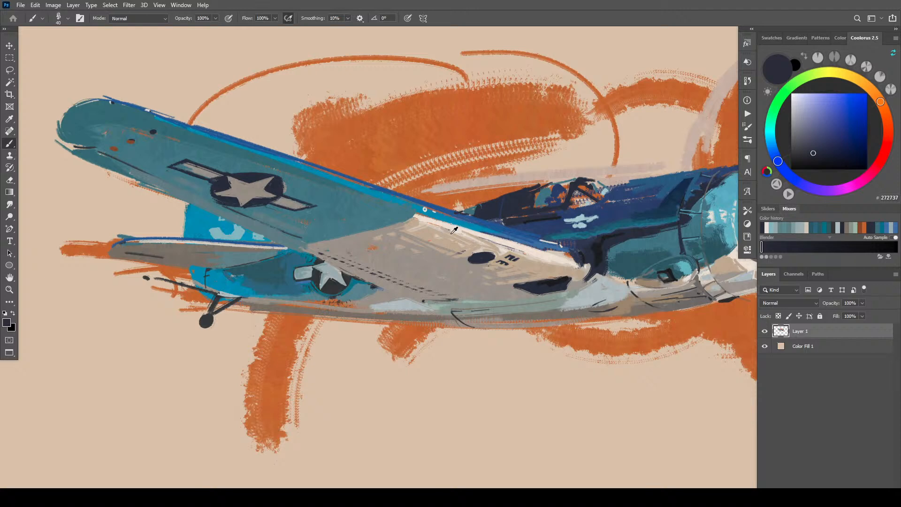
pyautogui.keyDown('alt'); pyautogui.click(620, 281); pyautogui.keyUp('alt')
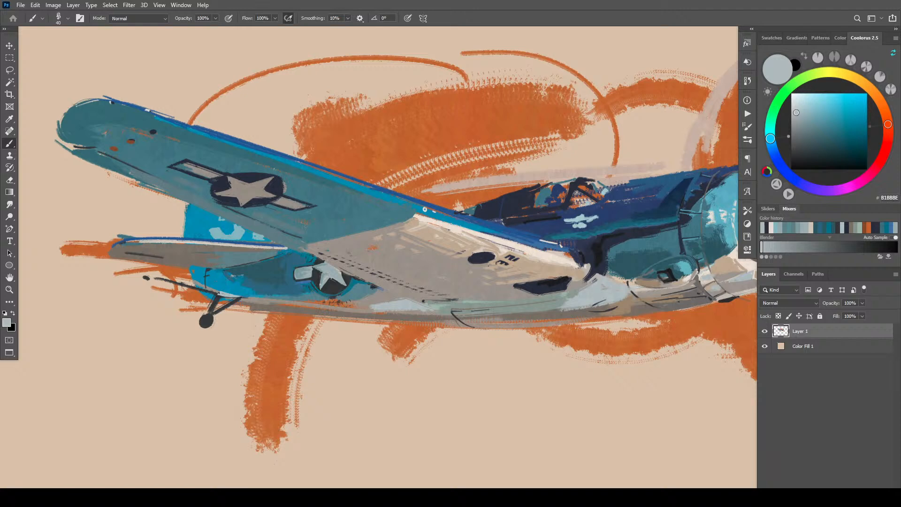
# - Paint a dark navy #25283B oval and the number 32 on the beige wing underside near the leading edge
pyautogui.keyDown('alt'); pyautogui.click(484, 258); pyautogui.keyUp('alt')
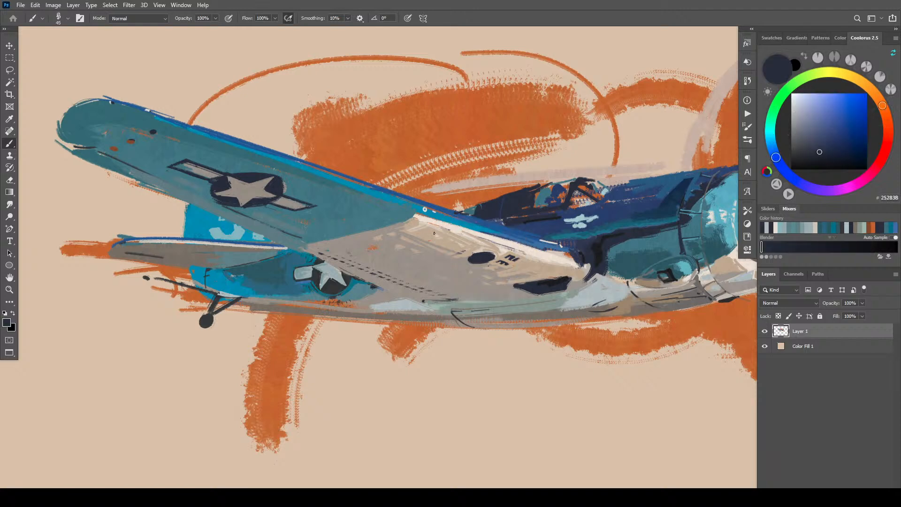
pyautogui.moveTo(430, 238); pyautogui.dragTo(447, 237)
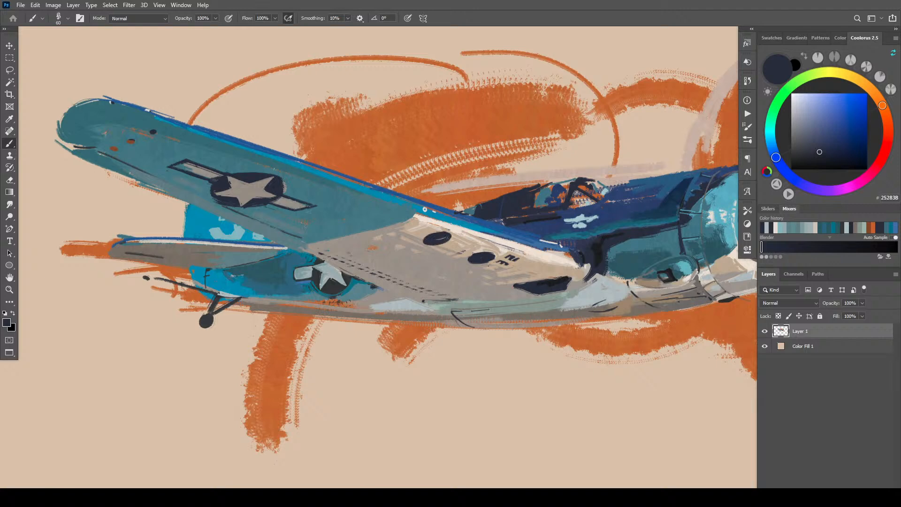
pyautogui.keyDown('alt'); pyautogui.click(501, 259); pyautogui.keyUp('alt')
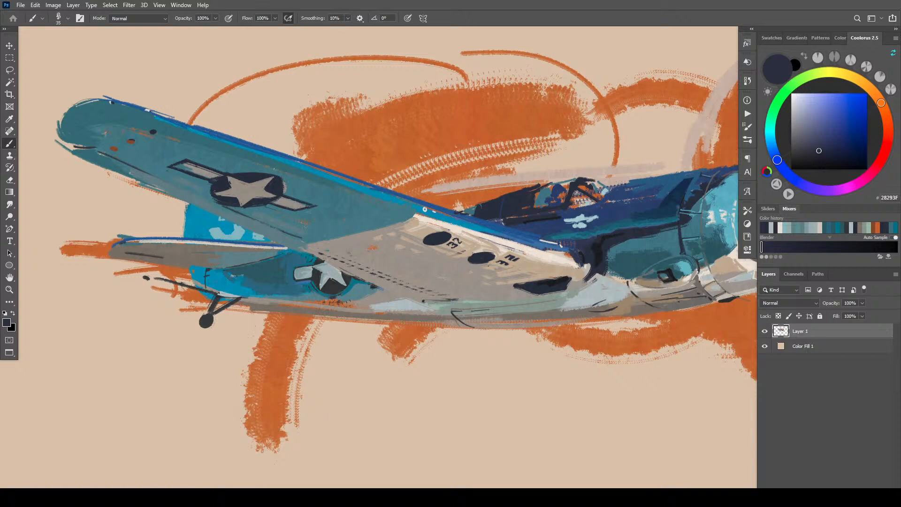
# - Paint sampled tan over the old oval and lettering on the wing underside, and trim the dark recess near the wing root
pyautogui.keyDown('alt'); pyautogui.click(545, 263); pyautogui.keyUp('alt')
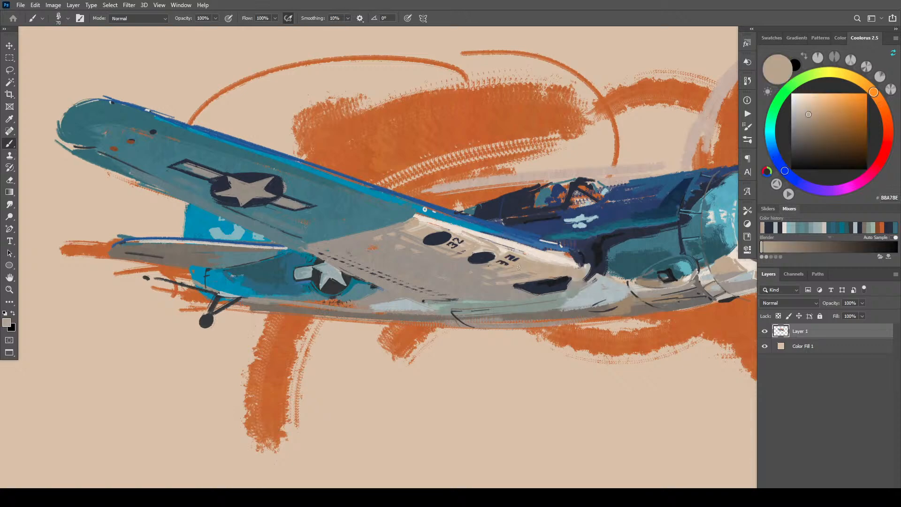
pyautogui.moveTo(489, 267)
pyautogui.mouseDown()
pyautogui.moveTo(486, 256)
pyautogui.moveTo(470, 269)
pyautogui.mouseUp()
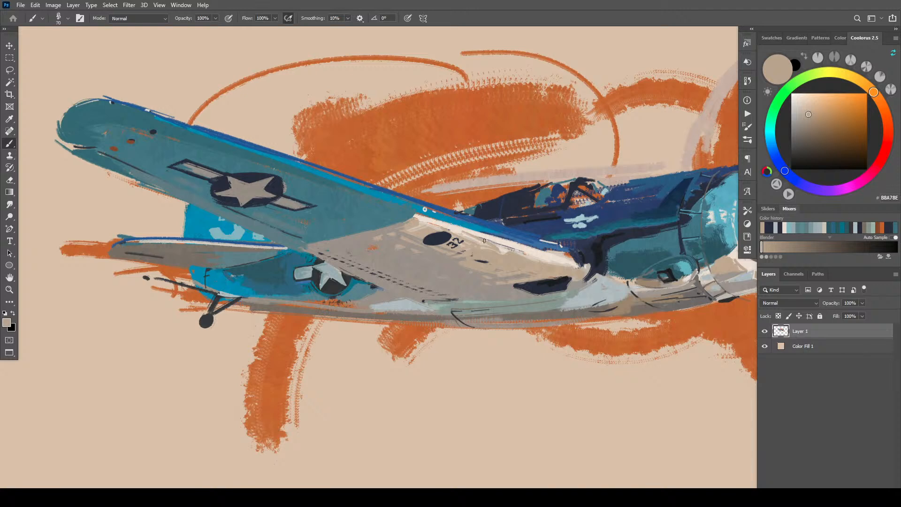
pyautogui.keyDown('alt'); pyautogui.click(541, 280); pyautogui.keyUp('alt')
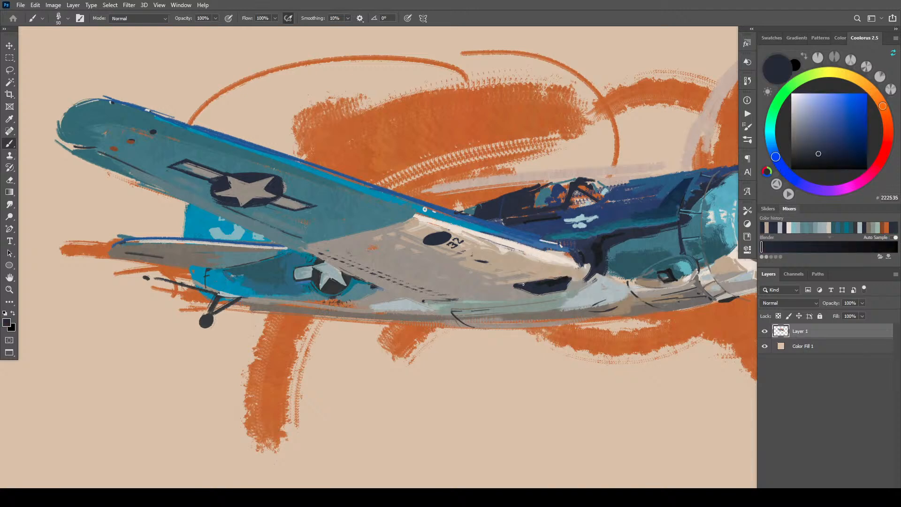
pyautogui.keyDown('alt'); pyautogui.click(525, 283); pyautogui.keyUp('alt')
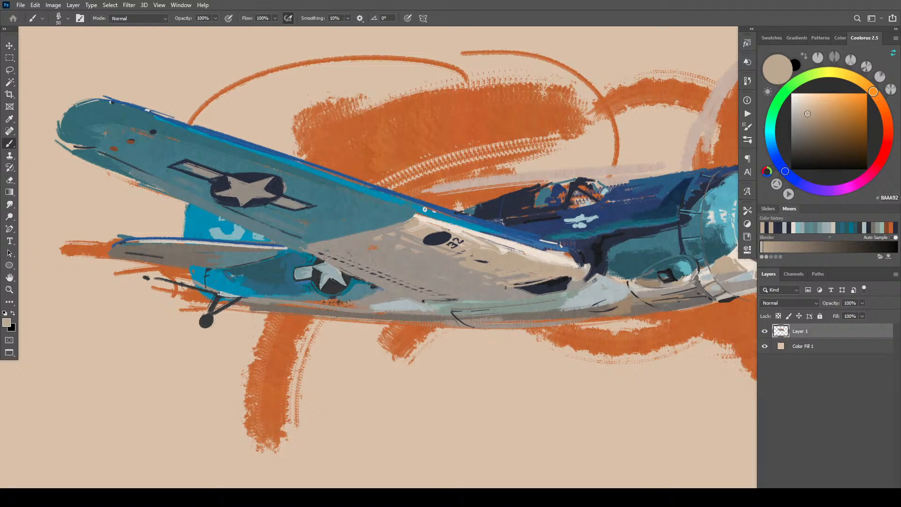
pyautogui.moveTo(514, 292); pyautogui.dragTo(563, 290)
# - Draw thin dark #222434 panel lines around the oval, the number and the recess on the wing underside
pyautogui.keyDown('alt'); pyautogui.click(561, 283); pyautogui.keyUp('alt')
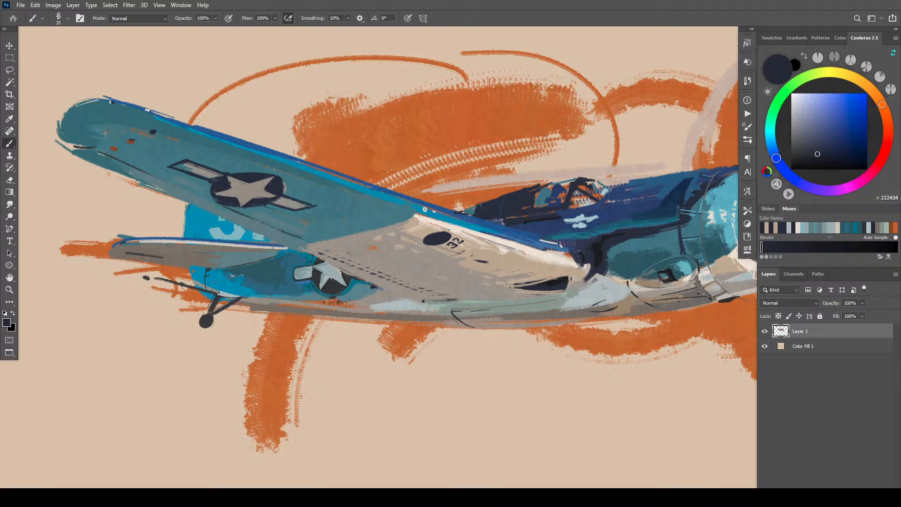
pyautogui.moveTo(509, 288); pyautogui.dragTo(495, 266)
pyautogui.hotkey('ctrl', 'z')
pyautogui.moveTo(409, 243)
pyautogui.mouseDown()
pyautogui.moveTo(432, 257)
pyautogui.moveTo(492, 262)
pyautogui.moveTo(513, 283)
pyautogui.mouseUp()
pyautogui.hotkey('ctrl', 'z')
pyautogui.moveTo(509, 249)
pyautogui.mouseDown()
pyautogui.moveTo(526, 260)
pyautogui.moveTo(561, 259)
pyautogui.moveTo(577, 274)
pyautogui.mouseUp()
pyautogui.moveTo(442, 222); pyautogui.dragTo(406, 238)
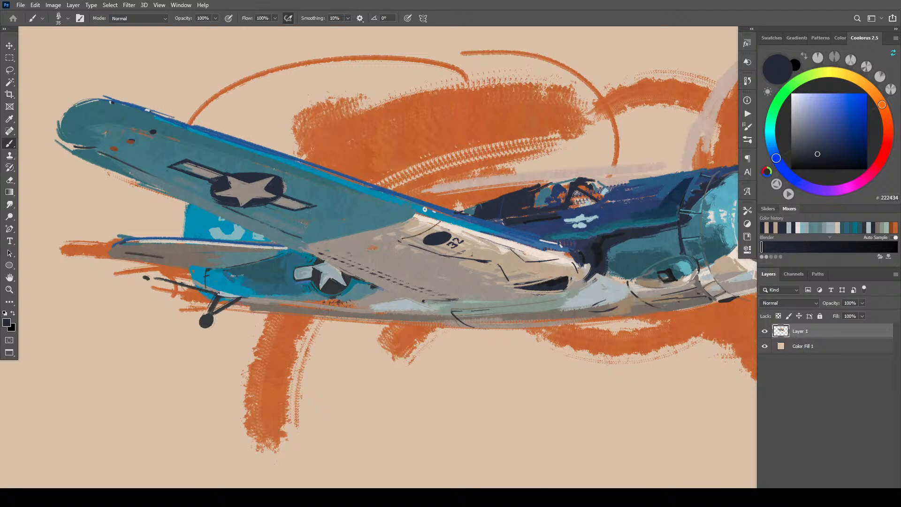
# - Break up and soften the panel lines around the oval and number with sampled warm grey and tan
pyautogui.keyDown('alt'); pyautogui.click(413, 249); pyautogui.keyUp('alt')
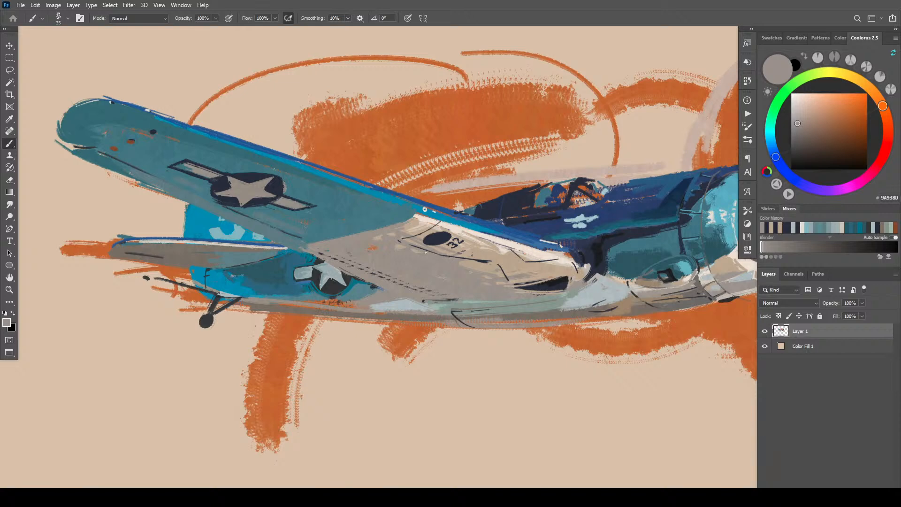
pyautogui.keyDown('alt'); pyautogui.click(449, 260); pyautogui.keyUp('alt')
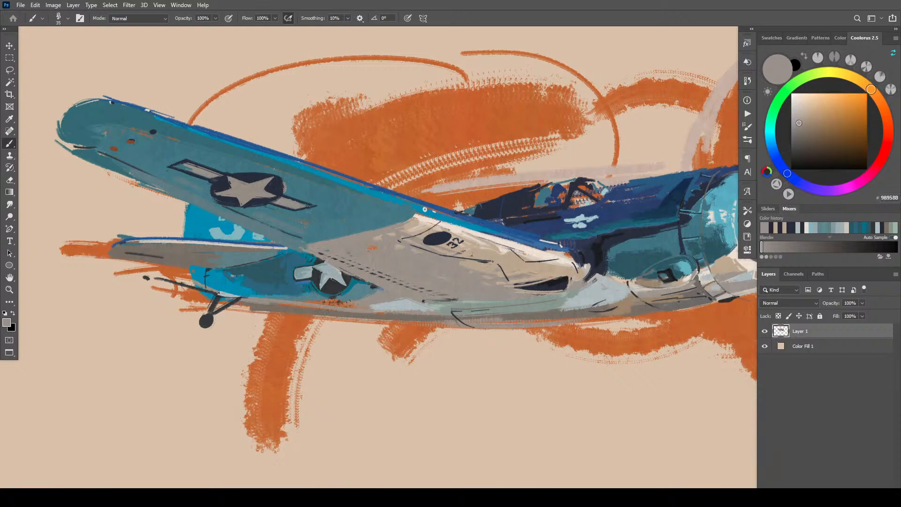
pyautogui.moveTo(493, 261); pyautogui.dragTo(446, 257)
pyautogui.keyDown('alt'); pyautogui.click(485, 260); pyautogui.keyUp('alt')
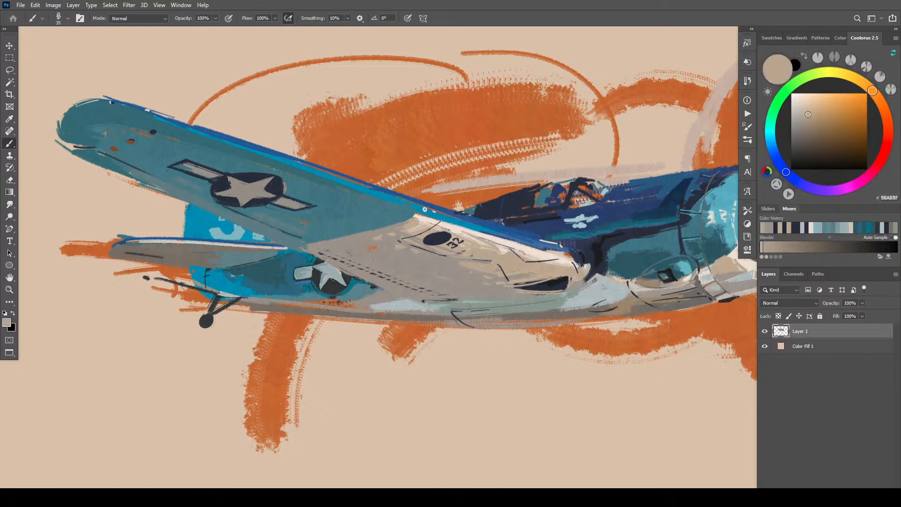
pyautogui.moveTo(418, 248); pyautogui.dragTo(414, 235)
# - Soften the panel lines near the wing root with sampled tan and warm grey, and sample off-white from the leading edge
pyautogui.keyDown('alt'); pyautogui.click(507, 256); pyautogui.keyUp('alt')
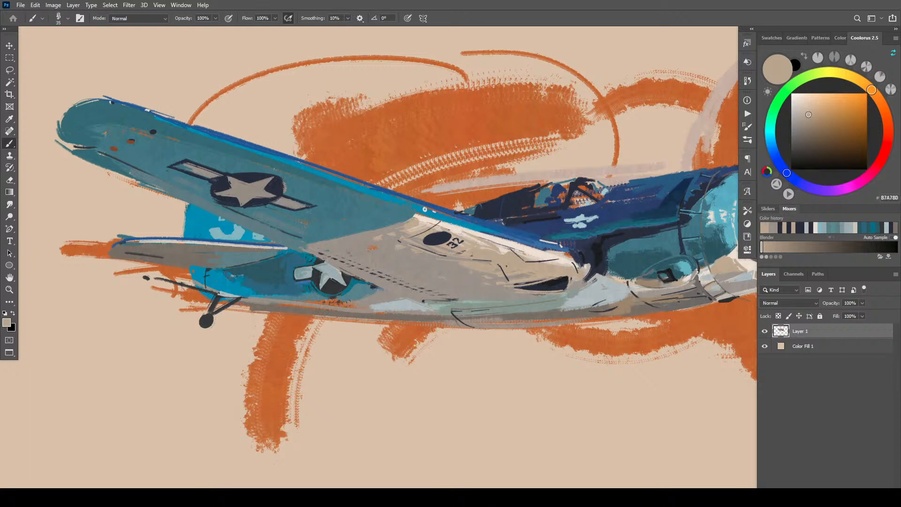
pyautogui.moveTo(510, 282); pyautogui.dragTo(499, 254)
pyautogui.keyDown('alt'); pyautogui.click(554, 263); pyautogui.keyUp('alt')
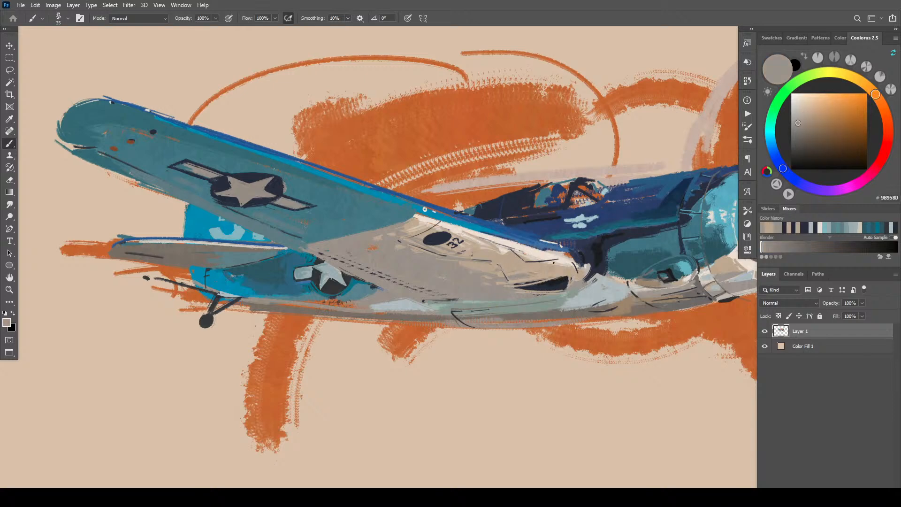
pyautogui.moveTo(525, 261); pyautogui.dragTo(560, 258)
pyautogui.keyDown('alt'); pyautogui.click(583, 281); pyautogui.keyUp('alt')
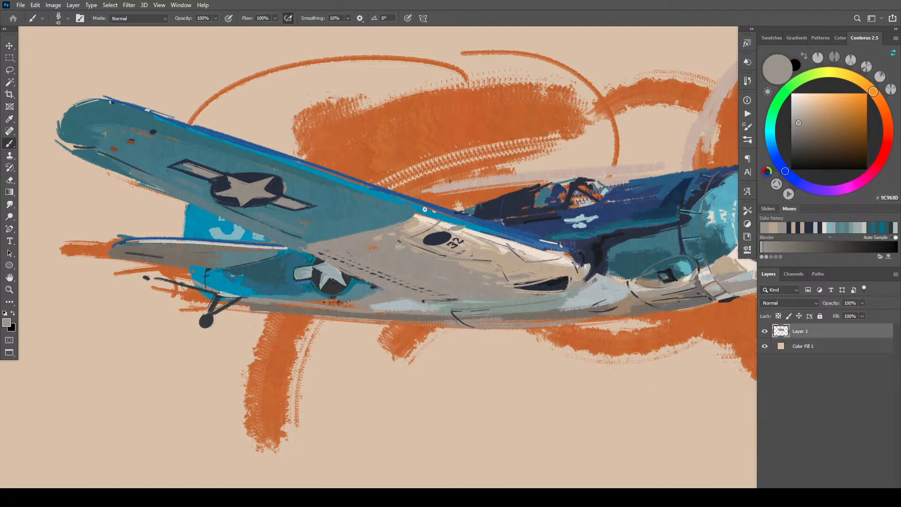
pyautogui.keyDown('alt'); pyautogui.click(454, 223); pyautogui.keyUp('alt')
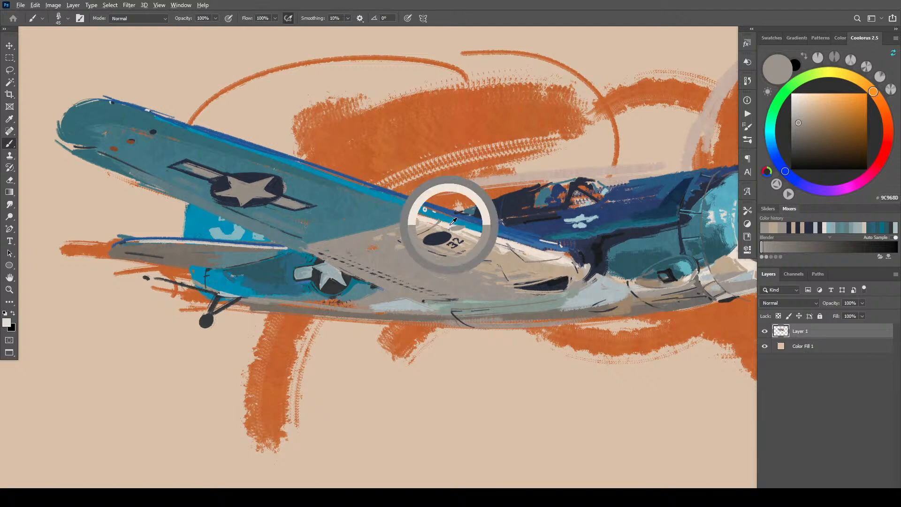
# - Paint a small gun detail on the wing's leading edge near the root with sampled dark navy, blue and off-white
pyautogui.press('[')
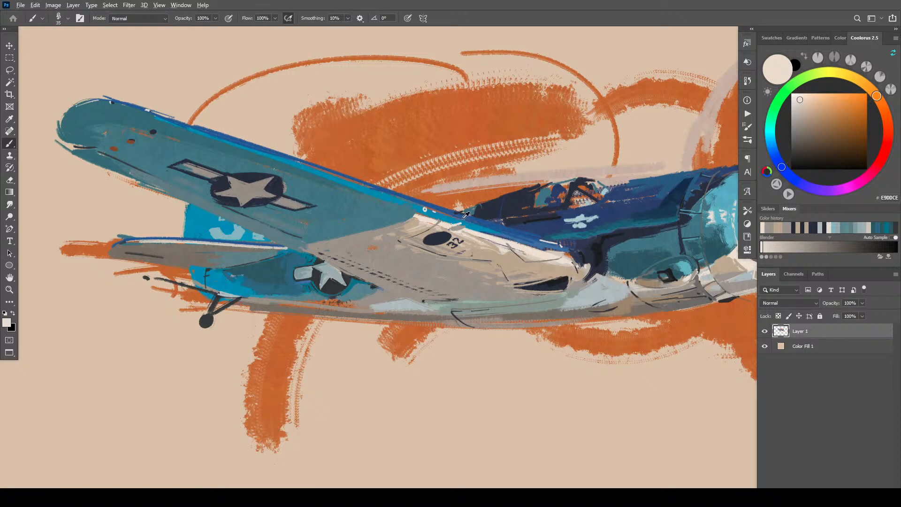
pyautogui.keyDown('alt'); pyautogui.click(524, 211); pyautogui.keyUp('alt')
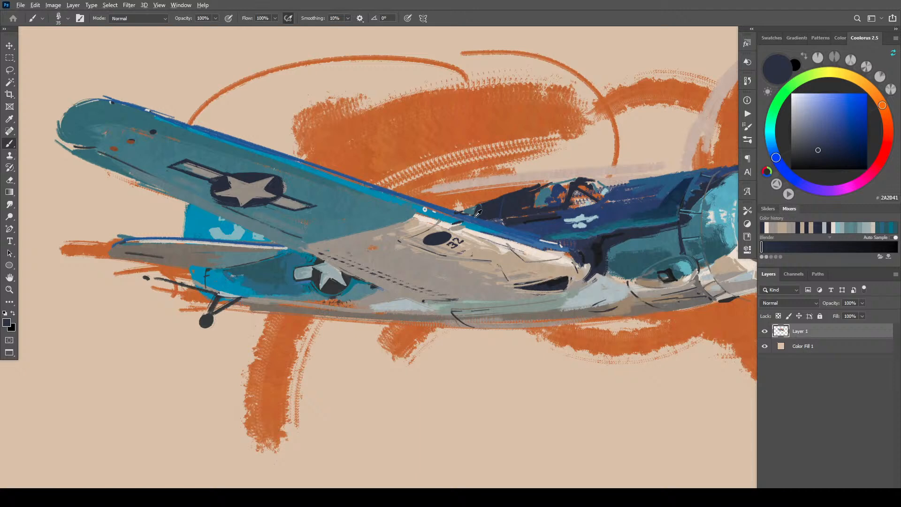
pyautogui.keyDown('alt'); pyautogui.click(458, 222); pyautogui.keyUp('alt')
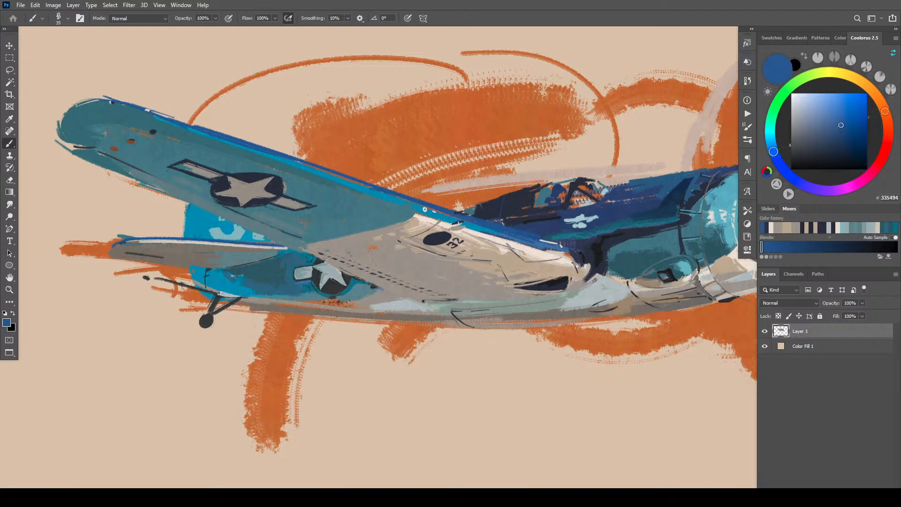
pyautogui.keyDown('alt'); pyautogui.click(459, 224); pyautogui.keyUp('alt')
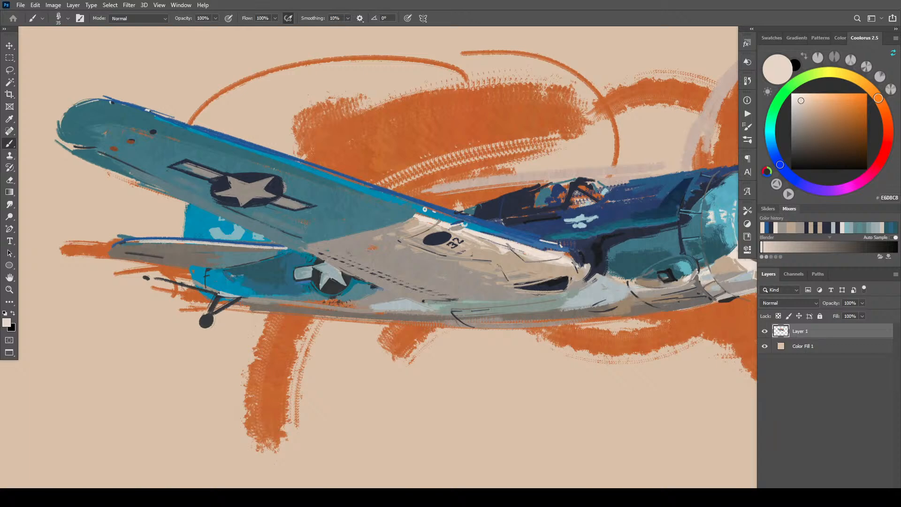
pyautogui.keyDown('alt'); pyautogui.click(544, 192); pyautogui.keyUp('alt')
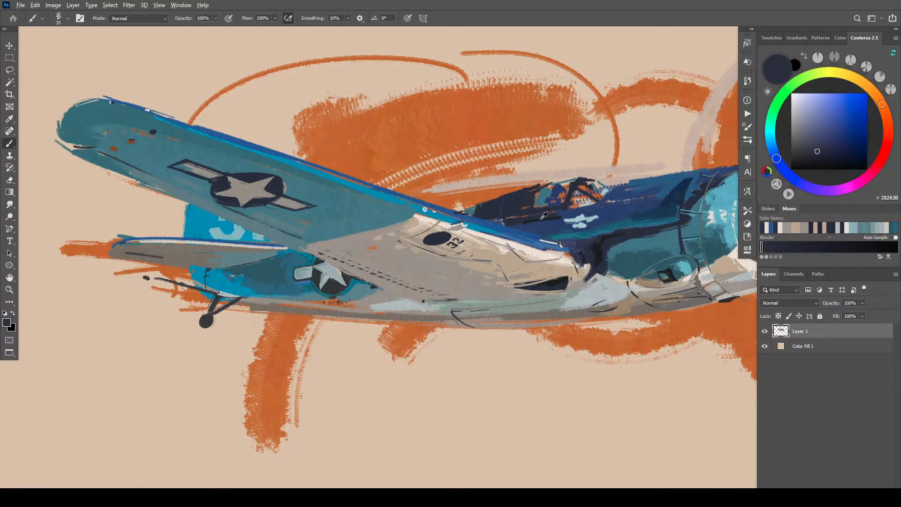
pyautogui.keyDown('alt'); pyautogui.click(514, 219); pyautogui.keyUp('alt')
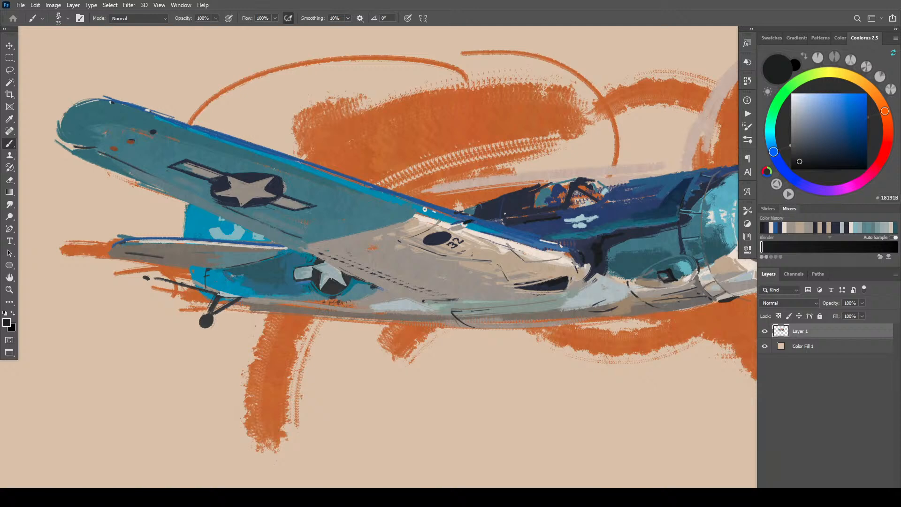
# - Clean up the edges around the leading-edge gun detail with sampled blue #2F5291, bright blue and off-white
pyautogui.keyDown('alt'); pyautogui.click(475, 220); pyautogui.keyUp('alt')
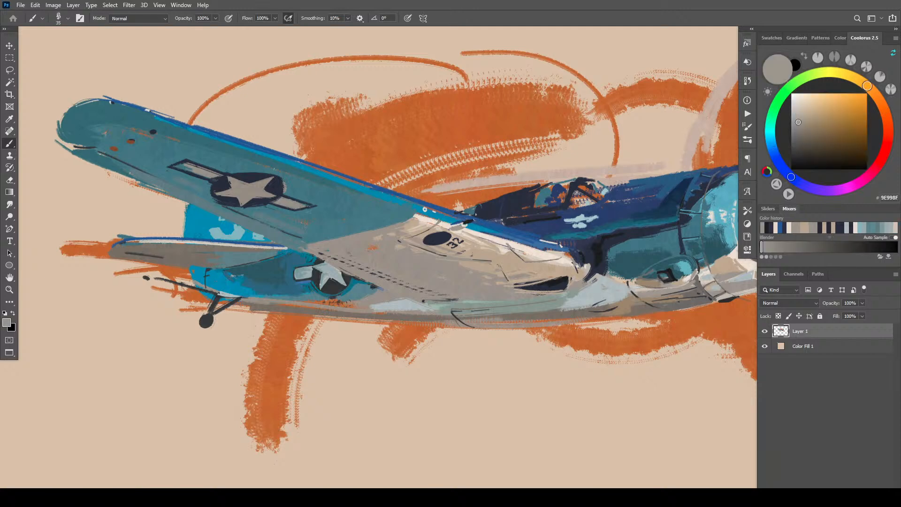
pyautogui.keyDown('alt'); pyautogui.click(467, 219); pyautogui.keyUp('alt')
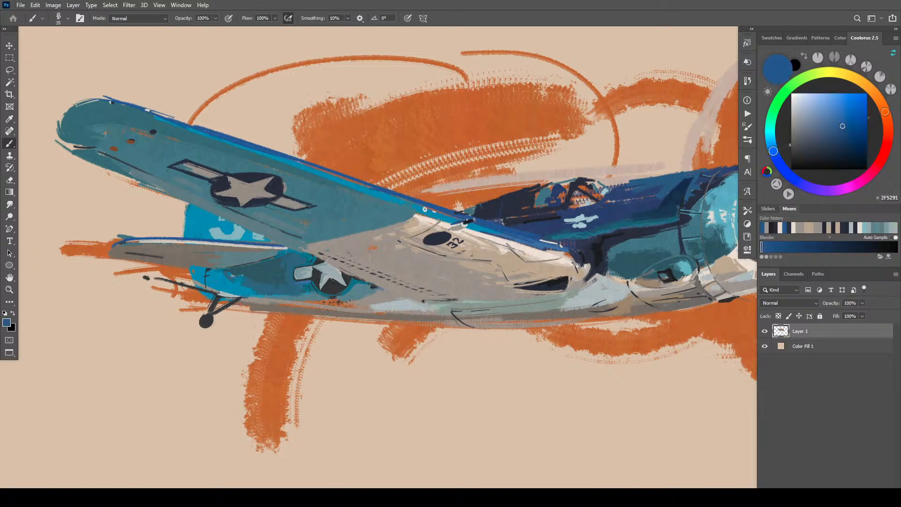
pyautogui.keyDown('alt'); pyautogui.click(469, 223); pyautogui.keyUp('alt')
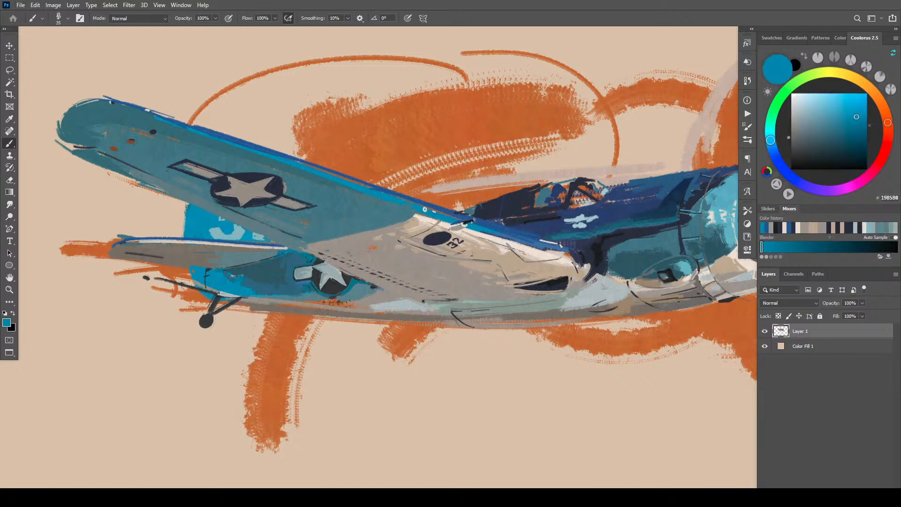
pyautogui.keyDown('alt'); pyautogui.click(464, 224); pyautogui.keyUp('alt')
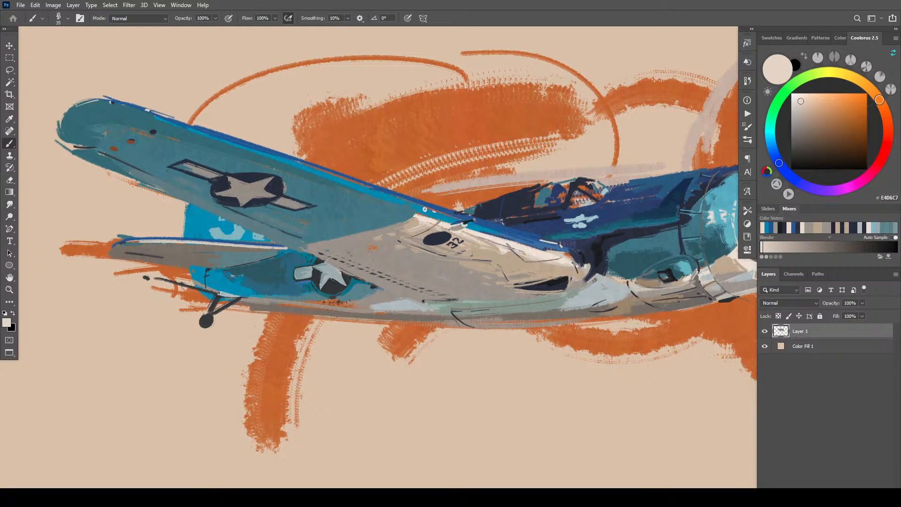
pyautogui.keyDown('alt'); pyautogui.click(466, 220); pyautogui.keyUp('alt')
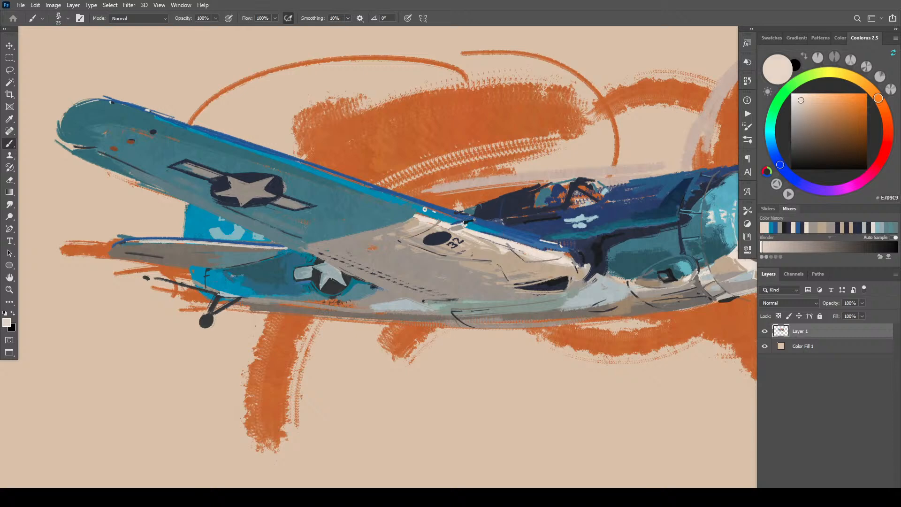
pyautogui.keyDown('alt'); pyautogui.click(476, 219); pyautogui.keyUp('alt')
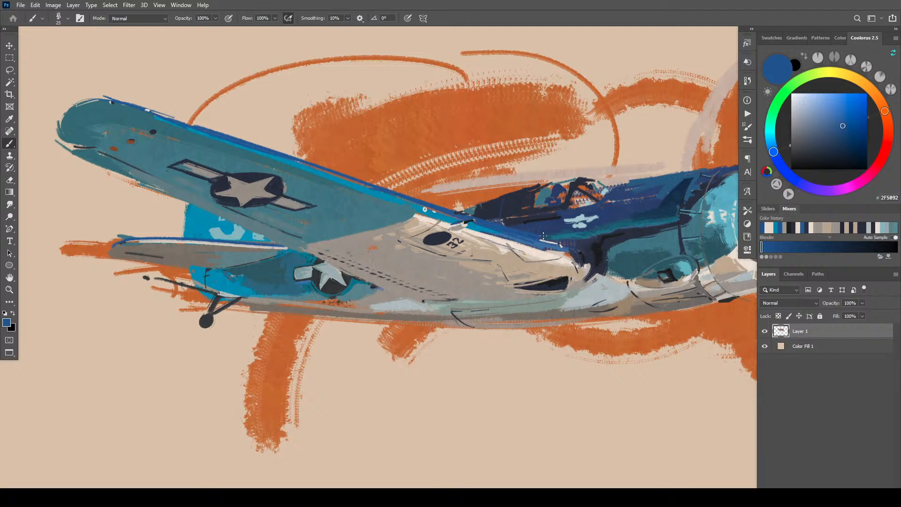
pyautogui.keyDown('alt'); pyautogui.click(697, 288); pyautogui.keyUp('alt')
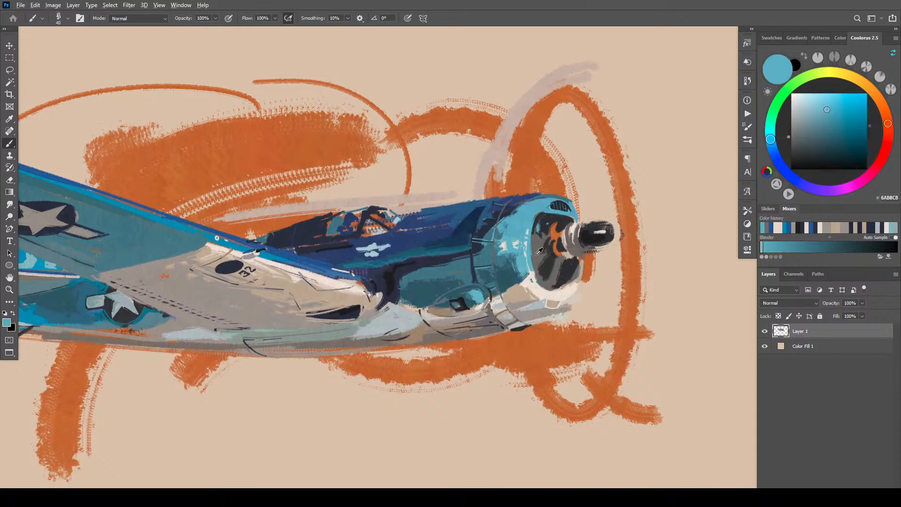
# - Paint over the light splatter marks on the engine cowling's side with sampled light blue and teal
pyautogui.keyDown('alt'); pyautogui.click(517, 245); pyautogui.keyUp('alt')
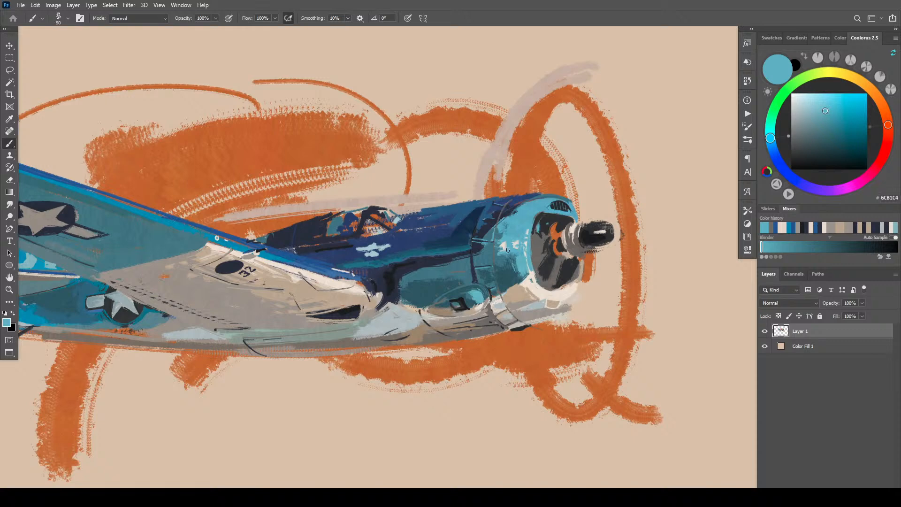
pyautogui.keyDown('alt'); pyautogui.click(504, 250); pyautogui.keyUp('alt')
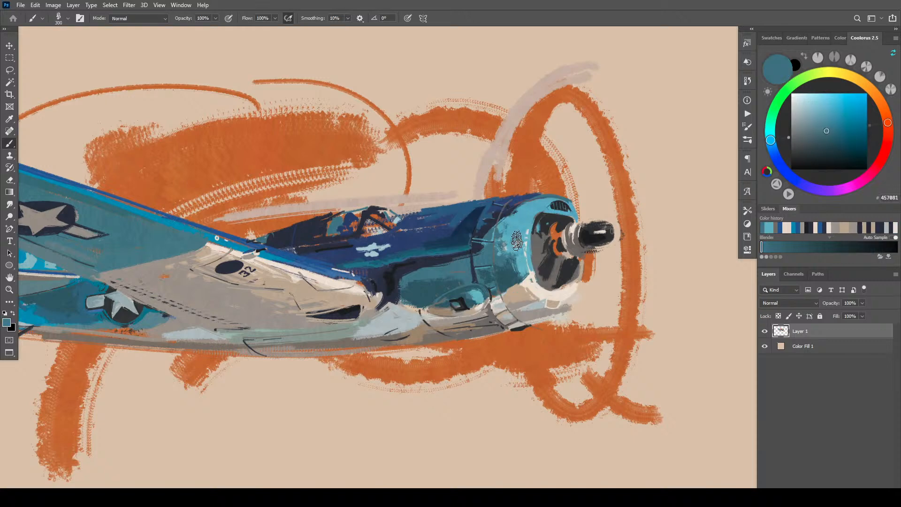
pyautogui.keyDown('alt'); pyautogui.click(511, 254); pyautogui.keyUp('alt')
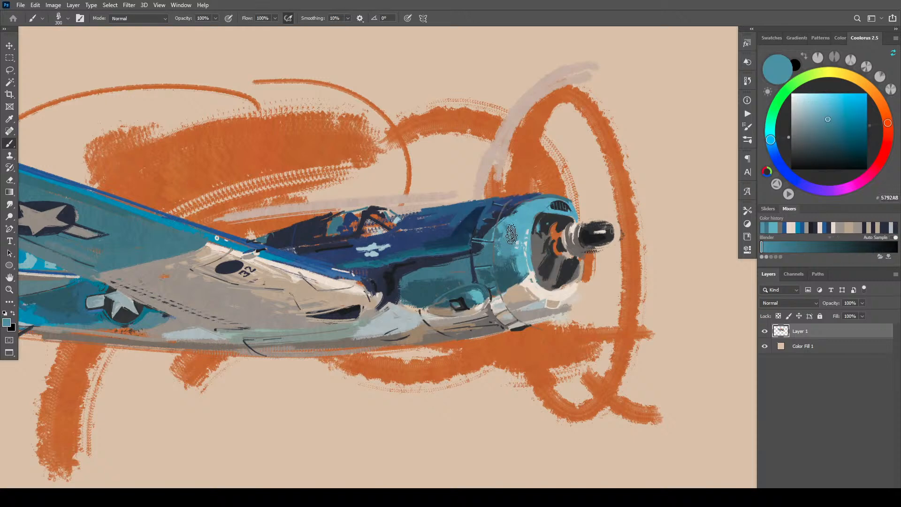
pyautogui.press('[')
pyautogui.press('[')
pyautogui.press('[')
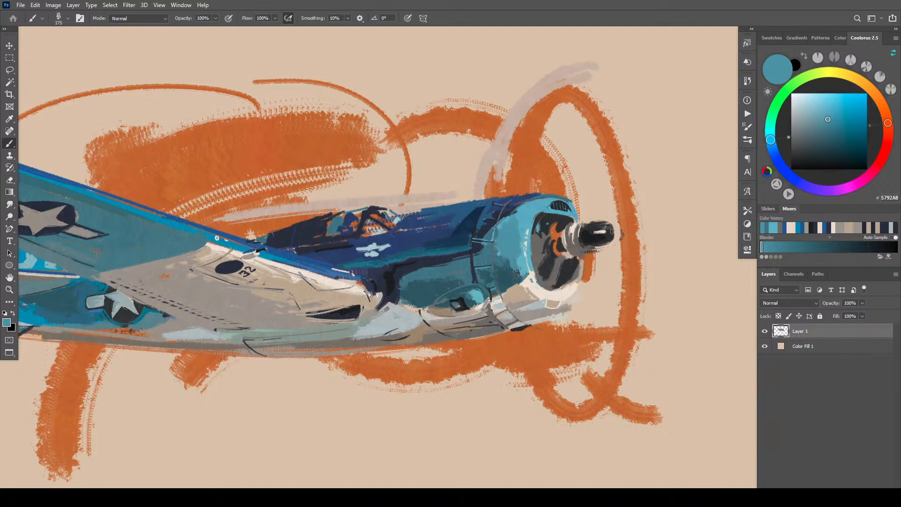
# - Shade the rear of the cowling side with a larger textured brush in sampled dark and mid teal
pyautogui.press(']')
pyautogui.press(']')
pyautogui.press(']')
pyautogui.press(']')
pyautogui.keyDown('alt'); pyautogui.click(506, 258); pyautogui.keyUp('alt')
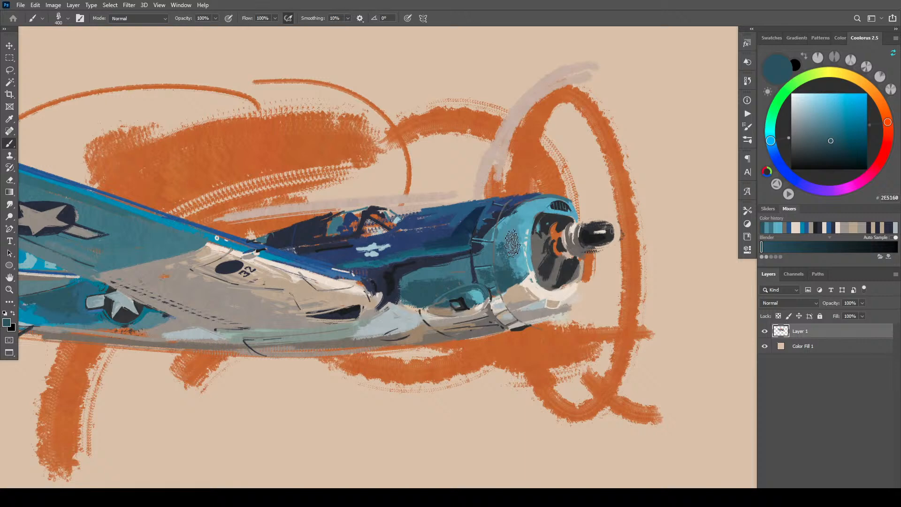
pyautogui.keyDown('alt'); pyautogui.click(507, 249); pyautogui.keyUp('alt')
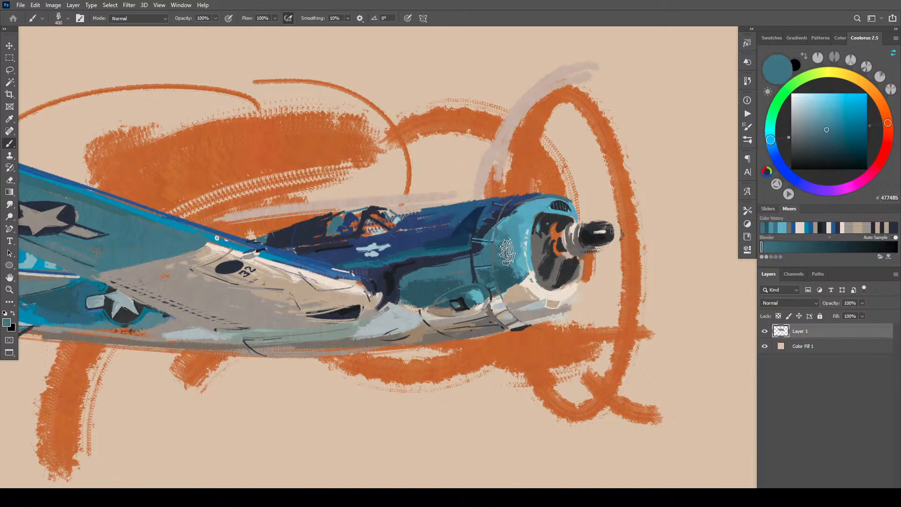
# - Paint the number 32 on the cowling side with a small brush in sampled off-white #E9DFD0
pyautogui.press('[')
pyautogui.press('[')
pyautogui.press('[')
pyautogui.press('[')
pyautogui.press('[')
pyautogui.keyDown('alt'); pyautogui.click(526, 287); pyautogui.keyUp('alt')
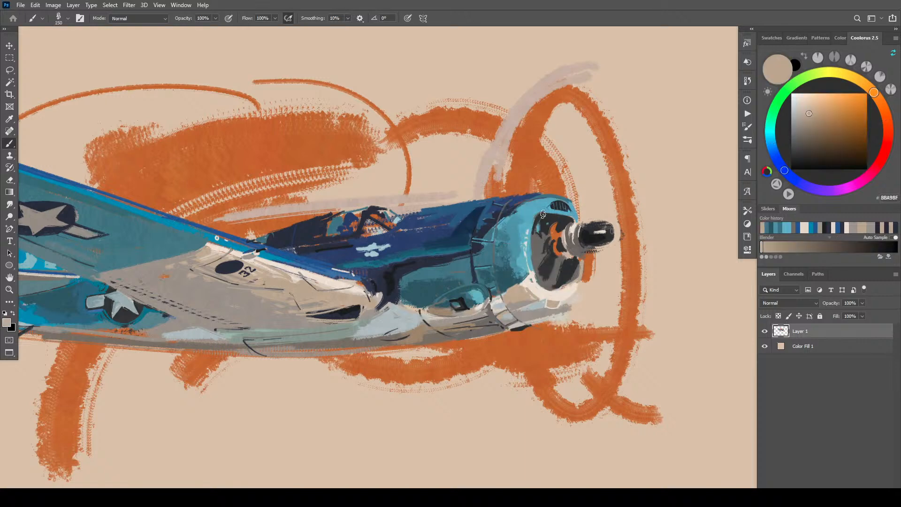
pyautogui.keyDown('alt'); pyautogui.click(500, 297); pyautogui.keyUp('alt')
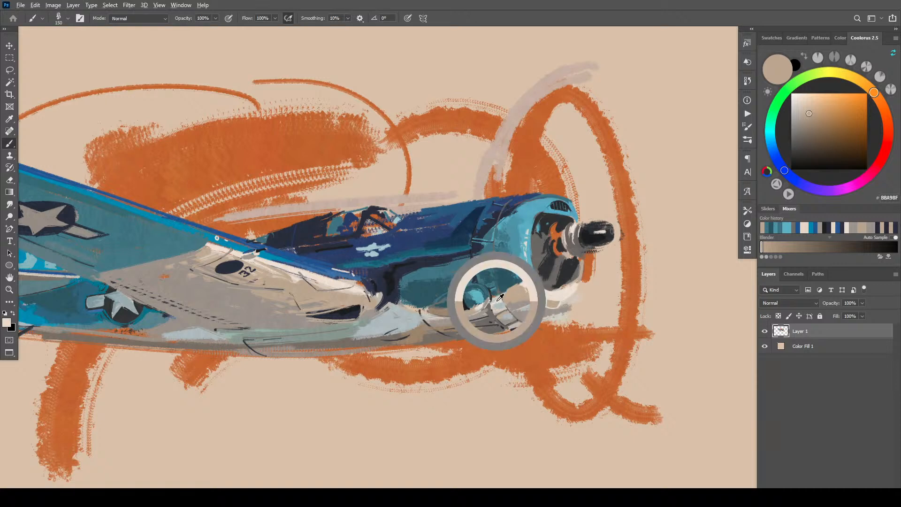
pyautogui.press('[')
pyautogui.press('[')
pyautogui.press('[')
pyautogui.press('[')
pyautogui.press('[')
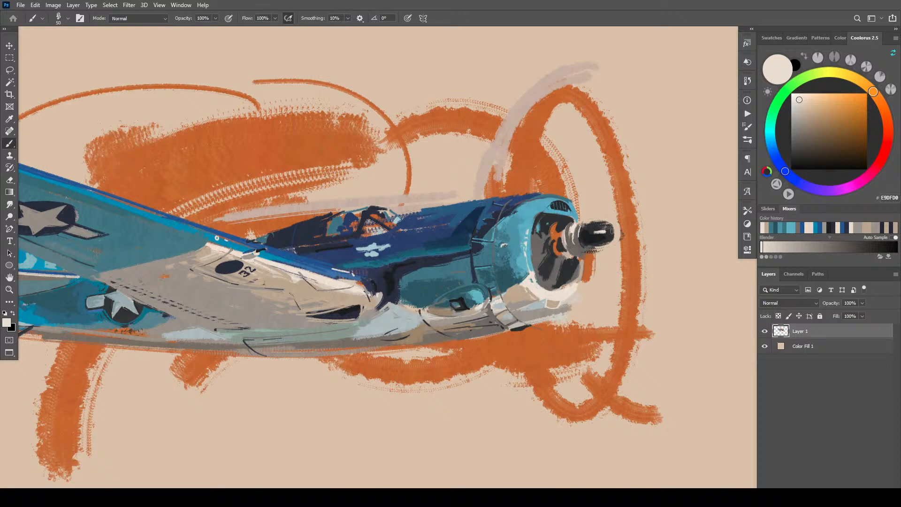
pyautogui.moveTo(501, 246); pyautogui.dragTo(510, 243)
pyautogui.moveTo(511, 245); pyautogui.dragTo(513, 254)
pyautogui.moveTo(512, 254); pyautogui.dragTo(519, 254)
# - Reshape the 2 of the cowling number, alternating sampled teal for the gaps and off-white for the strokes
pyautogui.keyDown('alt'); pyautogui.click(514, 240); pyautogui.keyUp('alt')
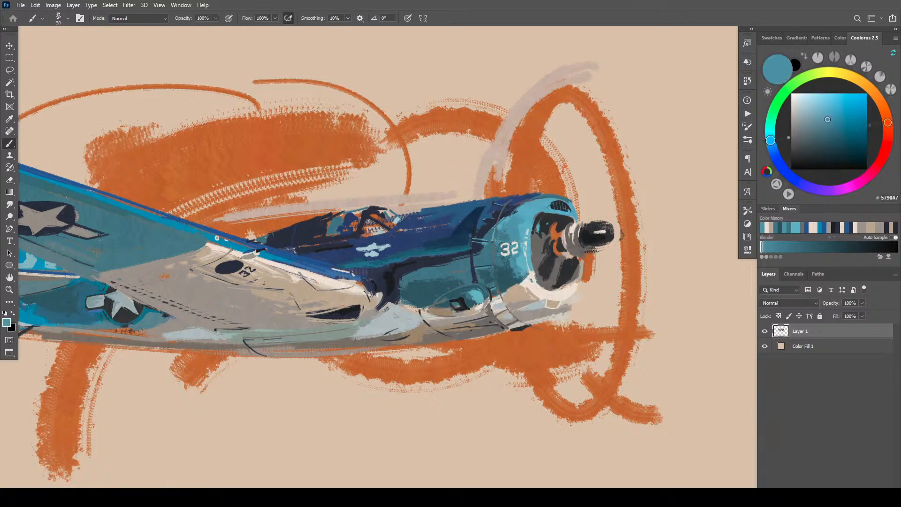
pyautogui.keyDown('alt'); pyautogui.click(513, 244); pyautogui.keyUp('alt')
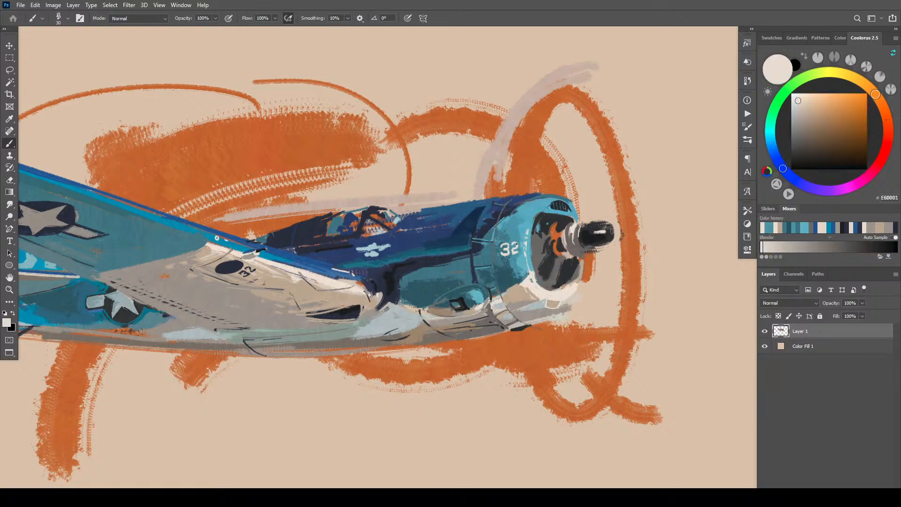
pyautogui.keyDown('alt'); pyautogui.click(514, 248); pyautogui.keyUp('alt')
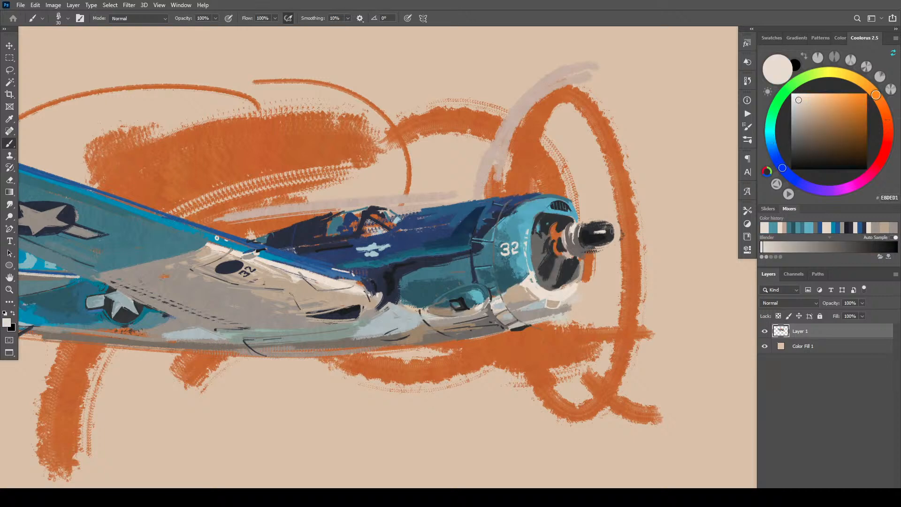
pyautogui.moveTo(517, 248); pyautogui.dragTo(515, 249)
pyautogui.keyDown('alt'); pyautogui.click(516, 249); pyautogui.keyUp('alt')
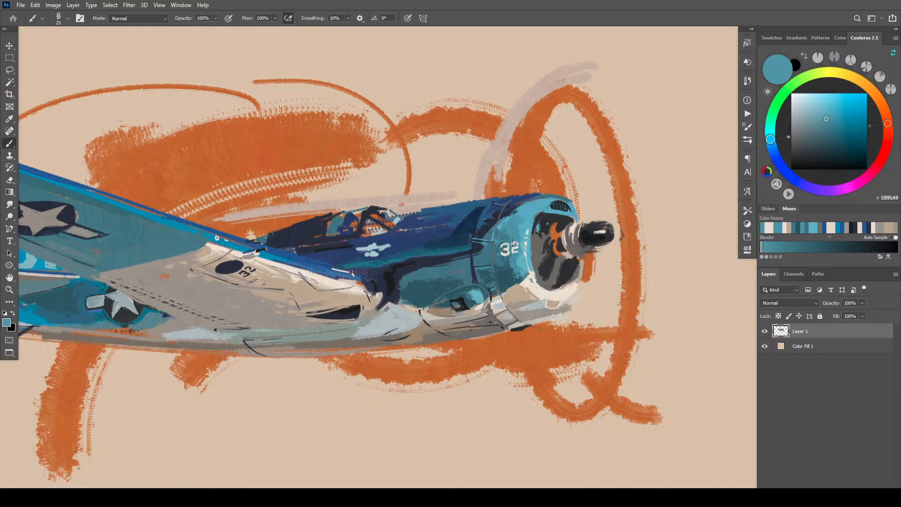
pyautogui.keyDown('alt'); pyautogui.click(515, 245); pyautogui.keyUp('alt')
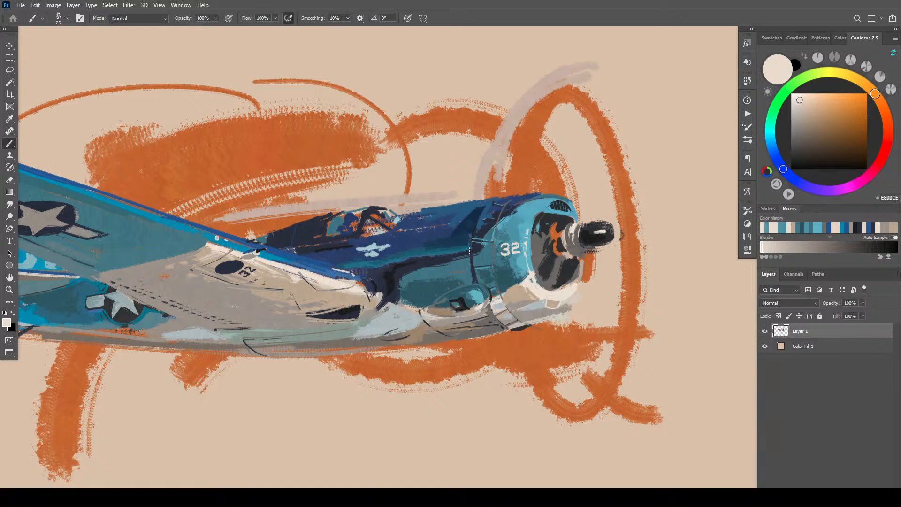
# - Refine the 3 of the cowling number with sampled teal and off-white, and sample warm grey #6C6965 from the nose's underside
pyautogui.keyDown('alt'); pyautogui.click(503, 256); pyautogui.keyUp('alt')
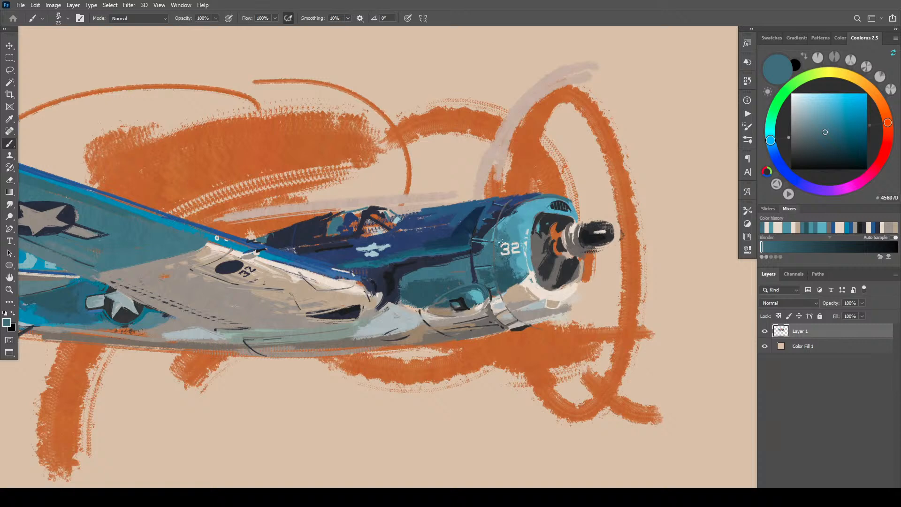
pyautogui.keyDown('alt'); pyautogui.click(507, 248); pyautogui.keyUp('alt')
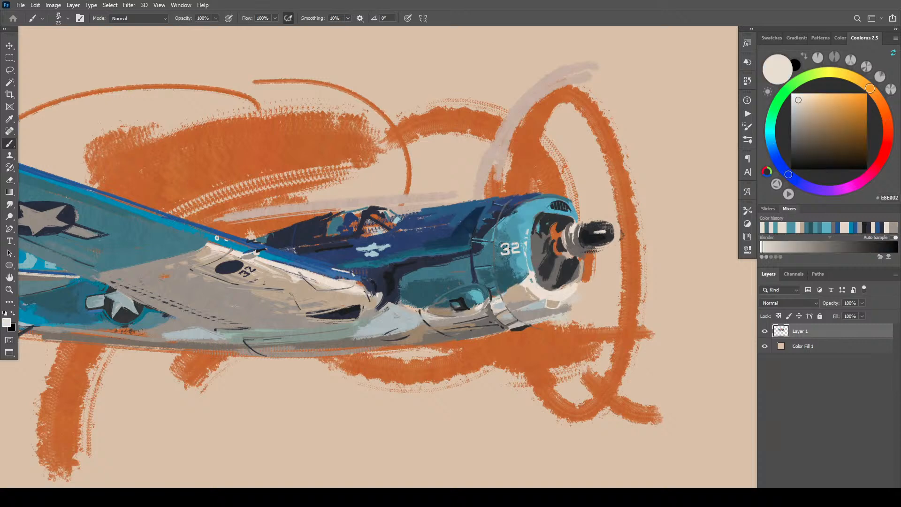
pyautogui.keyDown('alt'); pyautogui.click(498, 247); pyautogui.keyUp('alt')
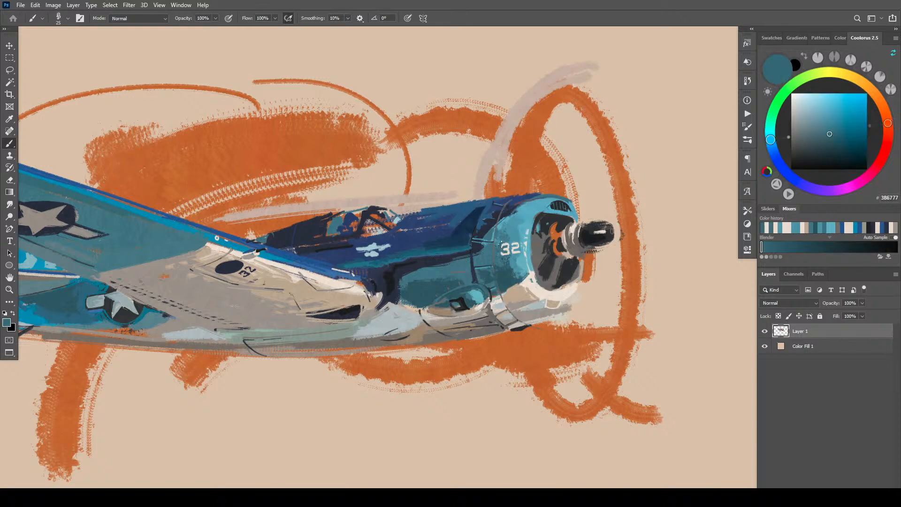
pyautogui.keyDown('alt'); pyautogui.click(501, 243); pyautogui.keyUp('alt')
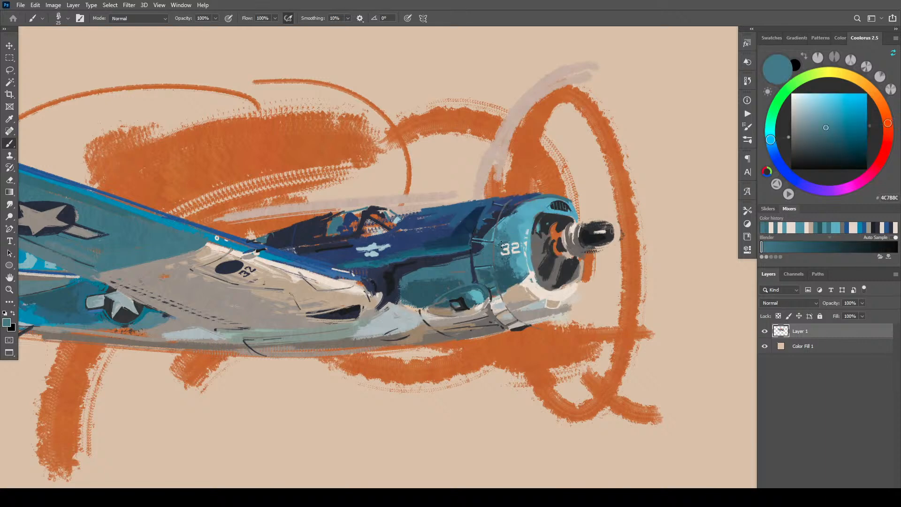
pyautogui.keyDown('alt'); pyautogui.click(508, 243); pyautogui.keyUp('alt')
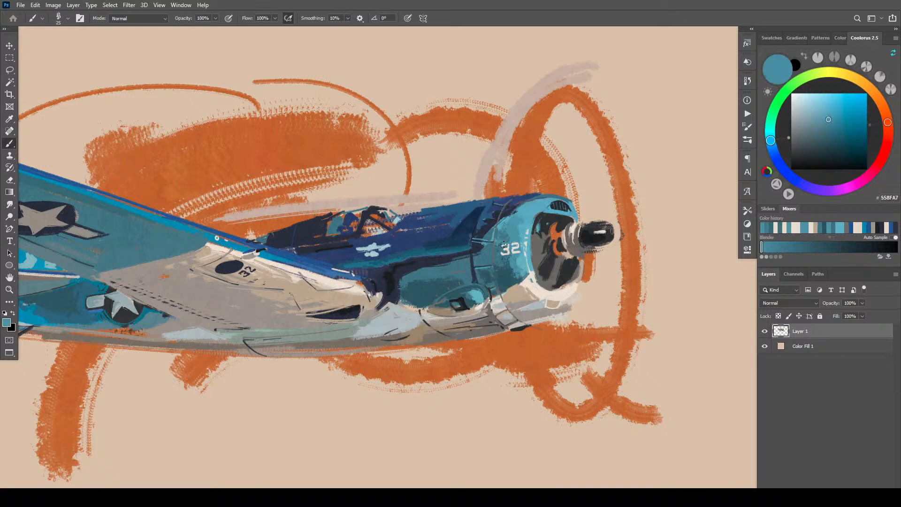
pyautogui.keyDown('alt'); pyautogui.click(508, 245); pyautogui.keyUp('alt')
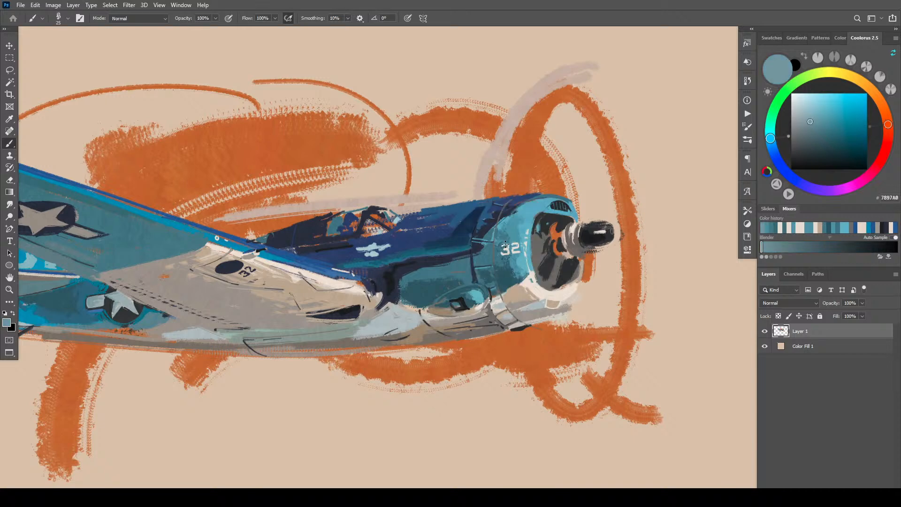
pyautogui.keyDown('alt'); pyautogui.click(507, 244); pyautogui.keyUp('alt')
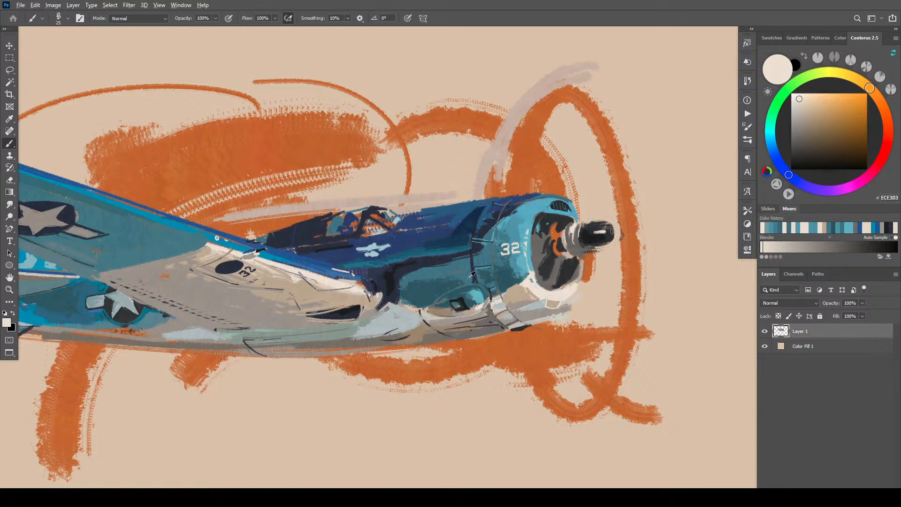
pyautogui.keyDown('alt'); pyautogui.click(488, 318); pyautogui.keyUp('alt')
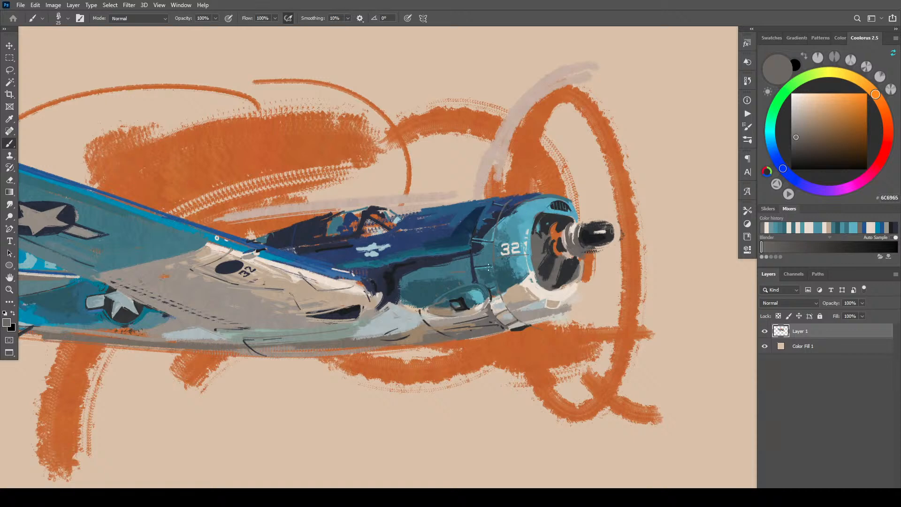
# - Blend the cowling side around the number 32 with larger brush strokes in teals sampled nearby, from #568DA1 to dark #2E515C
pyautogui.keyDown('alt'); pyautogui.click(497, 234); pyautogui.keyUp('alt')
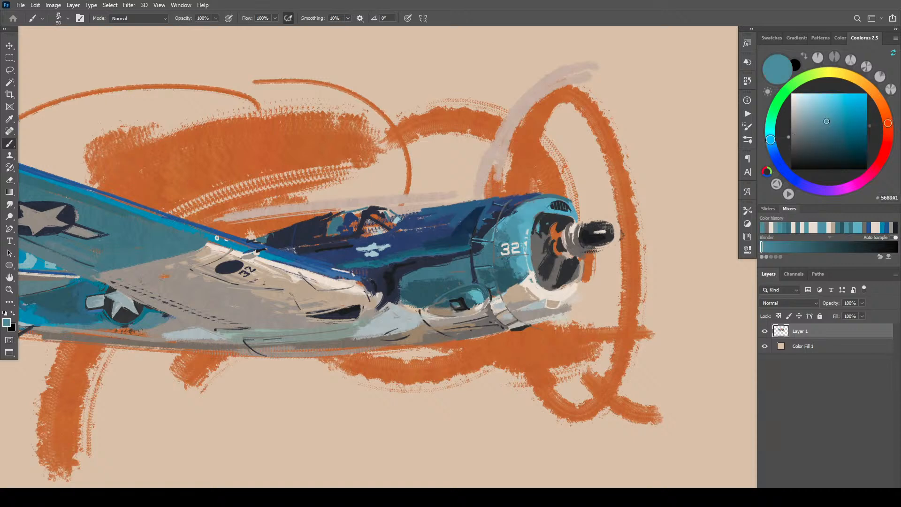
pyautogui.keyDown('alt'); pyautogui.click(505, 235); pyautogui.keyUp('alt')
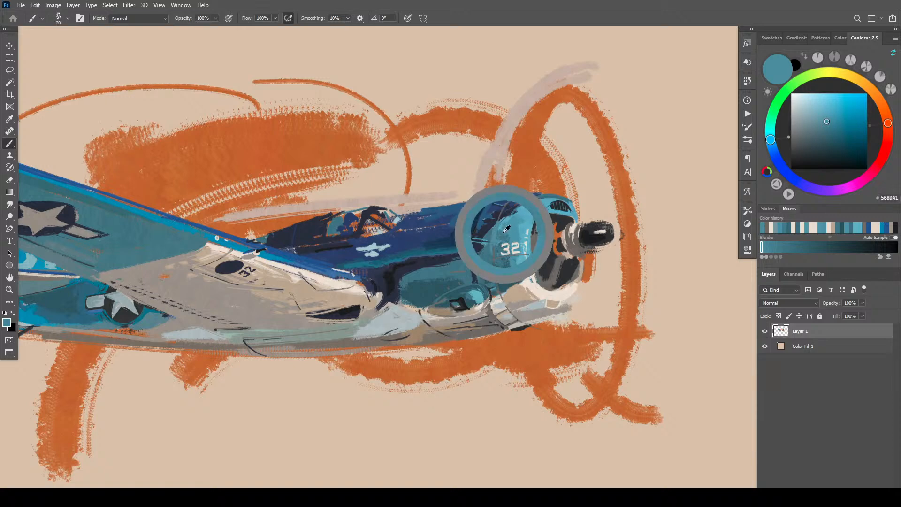
pyautogui.keyDown('alt'); pyautogui.click(499, 259); pyautogui.keyUp('alt')
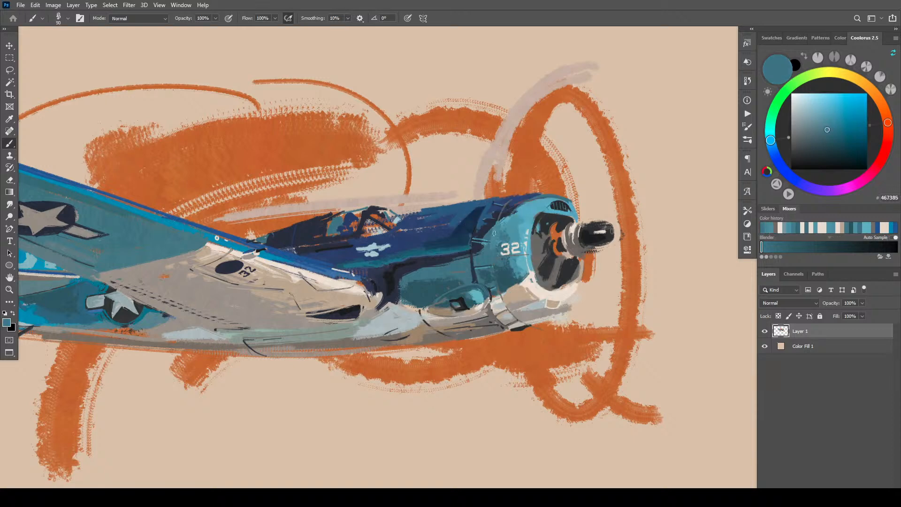
pyautogui.keyDown('alt'); pyautogui.click(492, 273); pyautogui.keyUp('alt')
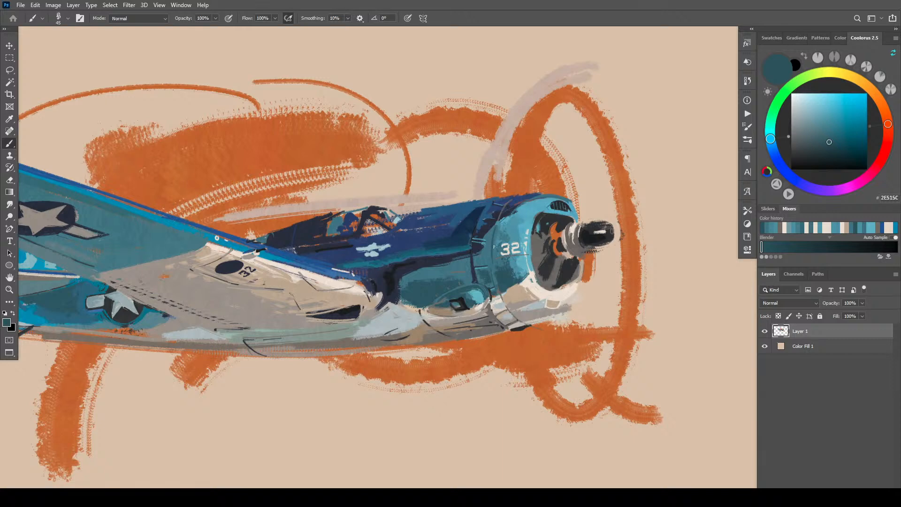
# - Refine the seam at the cowling's rear edge with sampled mid teal #487686, dark slate and deep navy #182848
pyautogui.keyDown('alt'); pyautogui.click(472, 257); pyautogui.keyUp('alt')
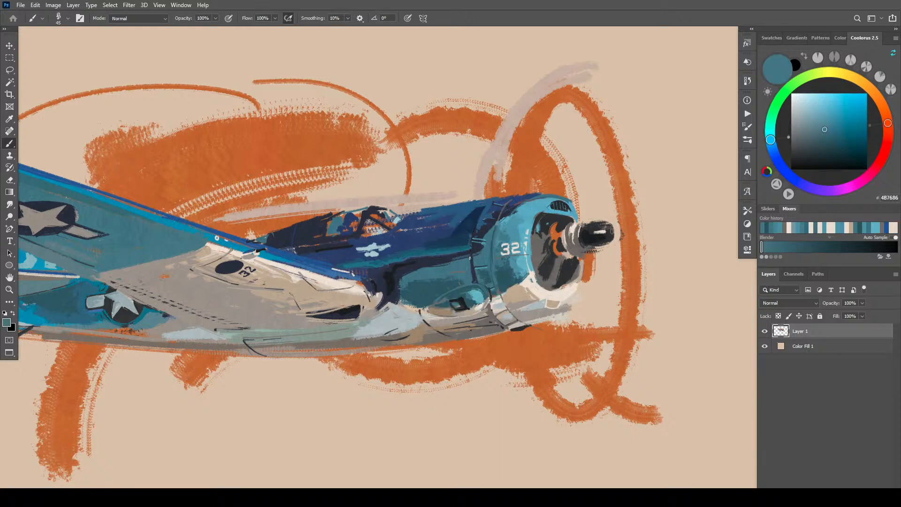
pyautogui.keyDown('alt'); pyautogui.click(479, 246); pyautogui.keyUp('alt')
pyautogui.keyDown('alt'); pyautogui.click(477, 274); pyautogui.keyUp('alt')
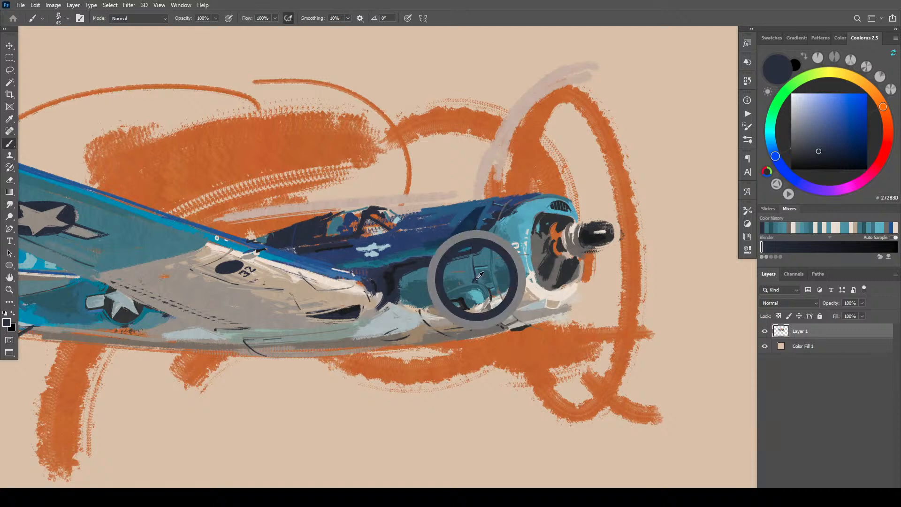
pyautogui.keyDown('alt'); pyautogui.click(483, 238); pyautogui.keyUp('alt')
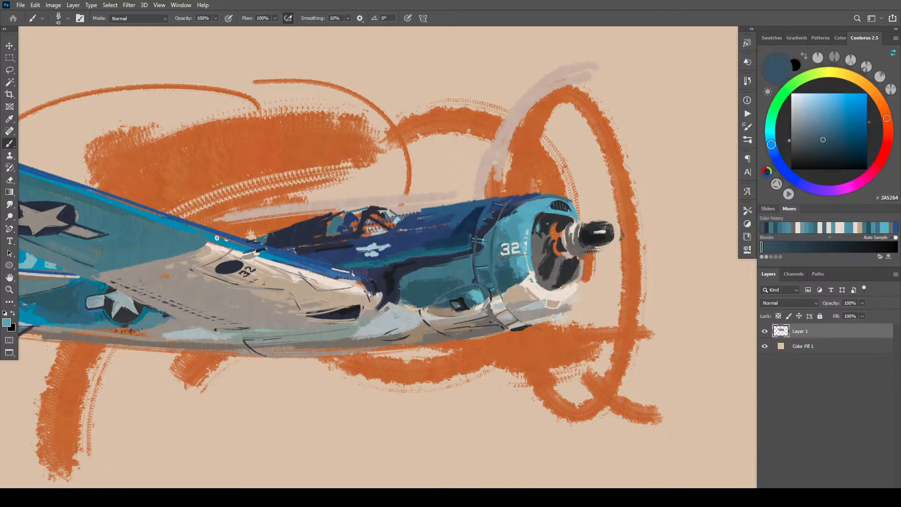
pyautogui.keyDown('alt'); pyautogui.click(474, 224); pyautogui.keyUp('alt')
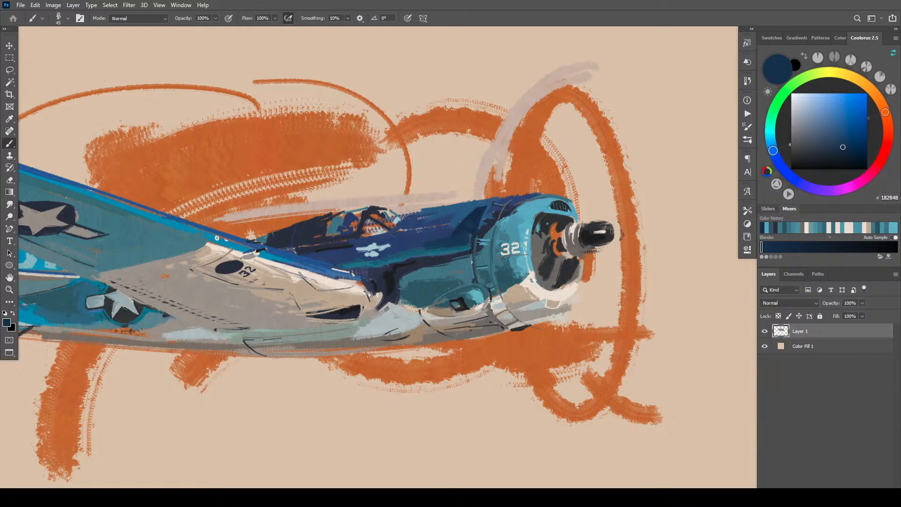
# - Darken the cowling seam, add a small dark detail on the fuselage behind it, and sample beige #B9A78F from the nose's underside
pyautogui.moveTo(472, 254); pyautogui.dragTo(473, 271)
pyautogui.keyDown('alt'); pyautogui.click(469, 266); pyautogui.keyUp('alt')
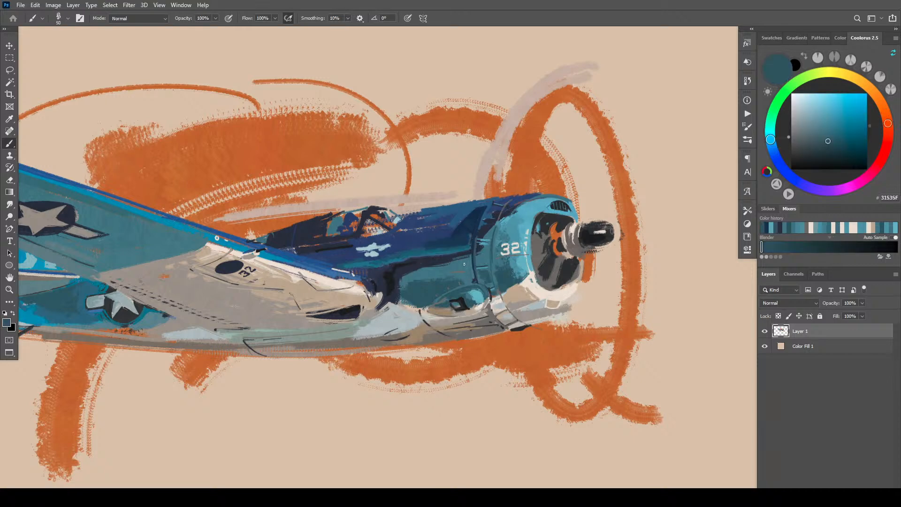
pyautogui.keyDown('alt'); pyautogui.click(464, 265); pyautogui.keyUp('alt')
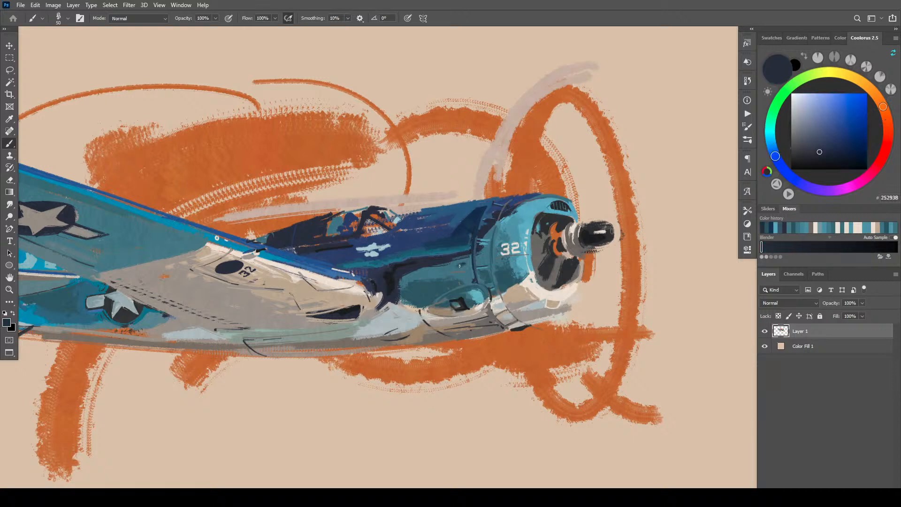
pyautogui.keyDown('alt'); pyautogui.click(527, 293); pyautogui.keyUp('alt')
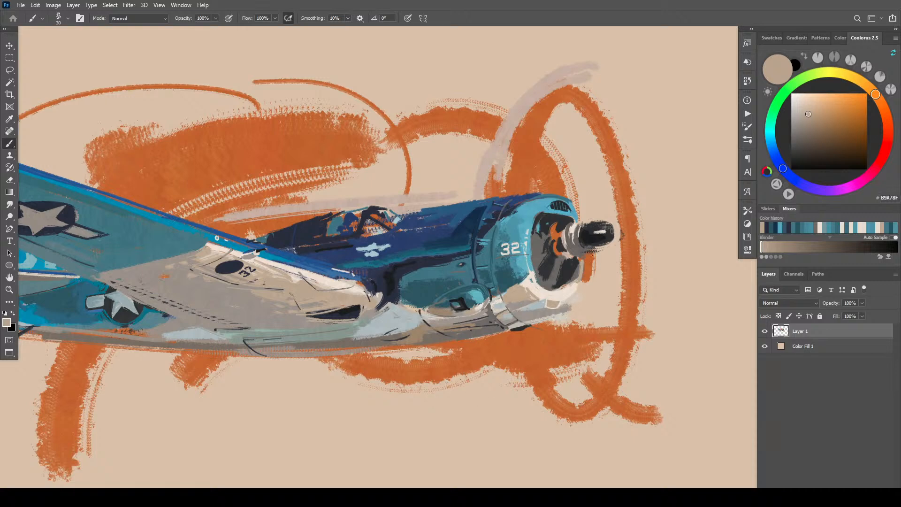
# - Paint a streak projecting forward beneath the nose in sampled teal #477382, and pick the greyer teal #525F63
pyautogui.keyDown('alt'); pyautogui.click(514, 258); pyautogui.keyUp('alt')
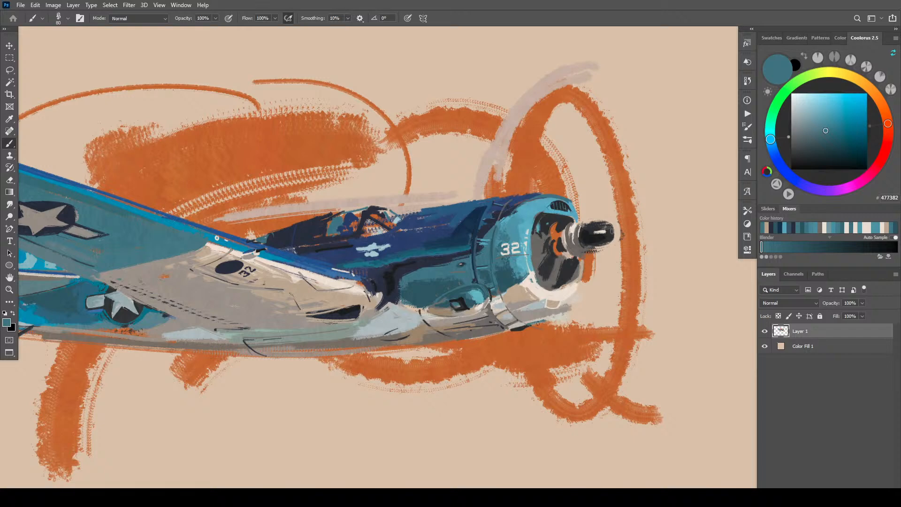
pyautogui.moveTo(538, 323); pyautogui.dragTo(586, 315)
pyautogui.press(']')
pyautogui.press(']')
pyautogui.press(']')
pyautogui.moveTo(563, 311)
pyautogui.mouseDown()
pyautogui.moveTo(612, 306)
pyautogui.moveTo(582, 313)
pyautogui.mouseUp()
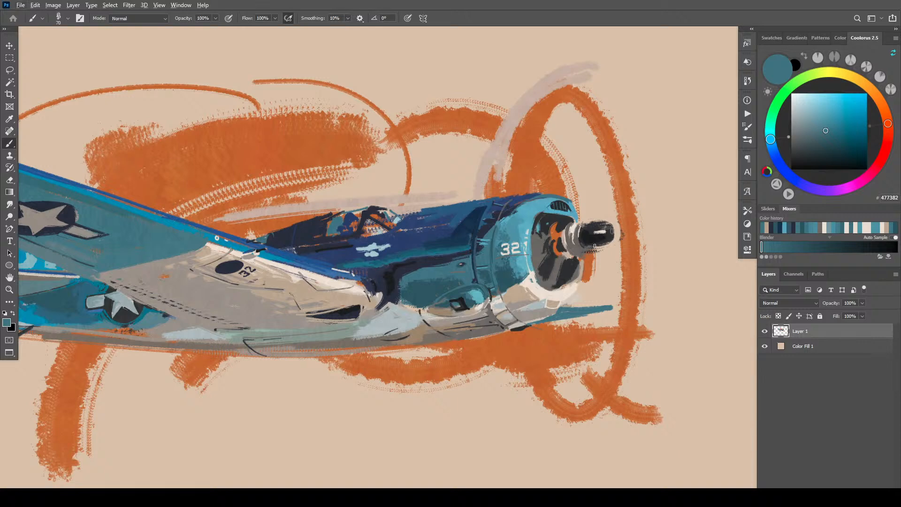
pyautogui.moveTo(827, 134); pyautogui.dragTo(805, 140)
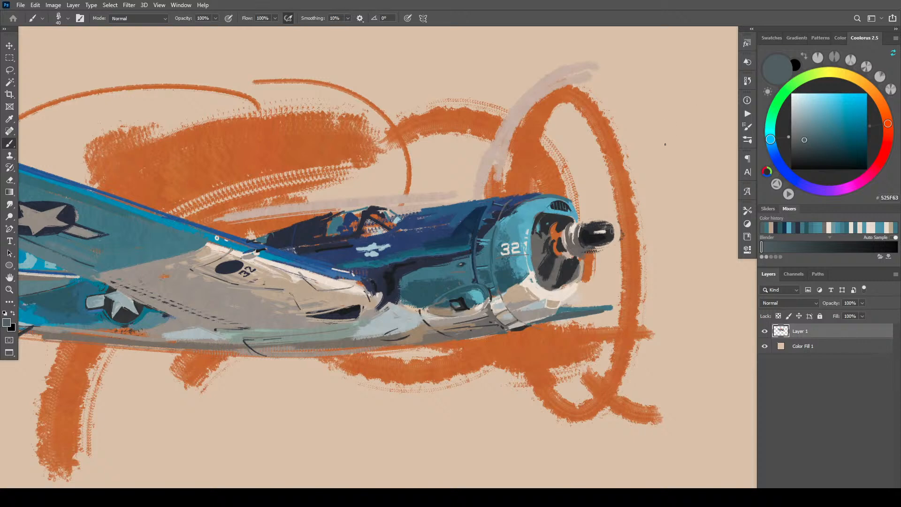
# - Duplicate the painted plane layer, Layer 1, and hide the original
pyautogui.scroll(-6, 670, 155)
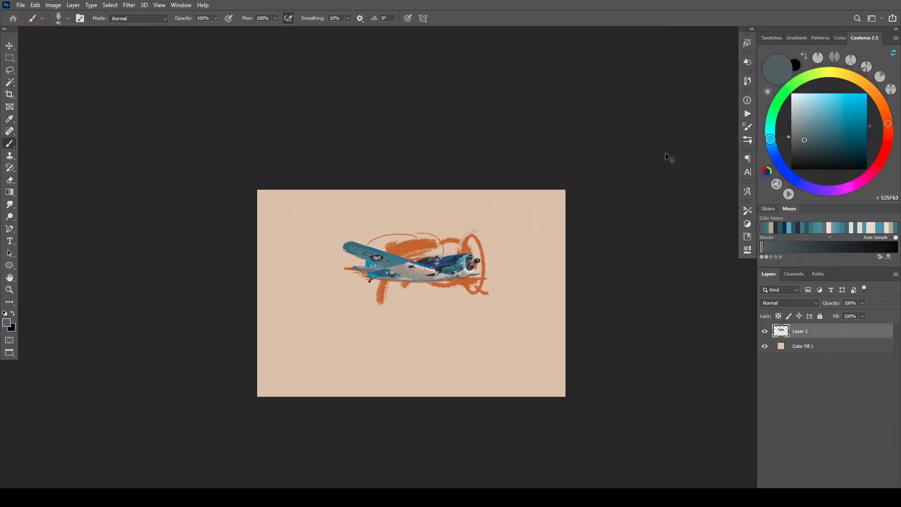
pyautogui.scroll(6, 667, 161)
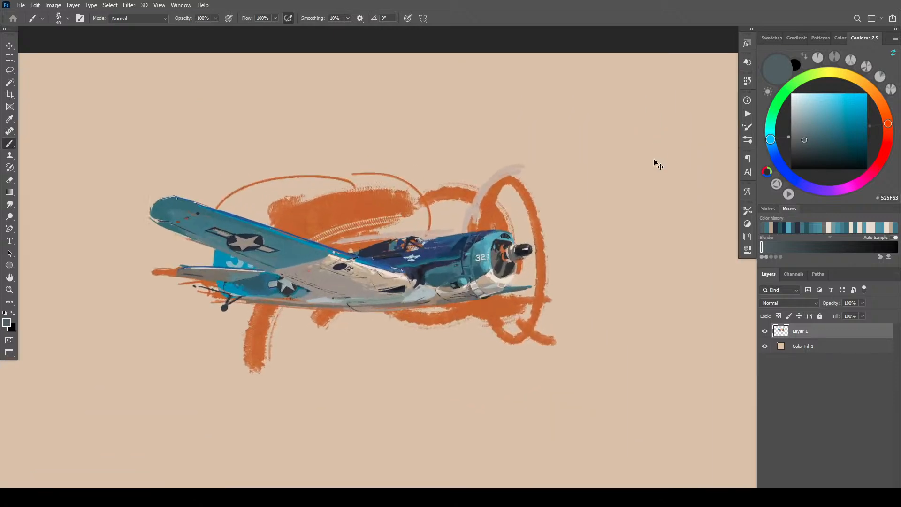
pyautogui.scroll(2, 659, 163)
pyautogui.scroll(-3, 657, 161)
pyautogui.scroll(3, 657, 162)
pyautogui.hotkey('ctrl', 'j')
pyautogui.click(765, 346)
# - Transform the copied plane to be narrower from the nose side, and skew its upper tail-side and lower nose-side corners inward
pyautogui.hotkey('ctrl', 't')
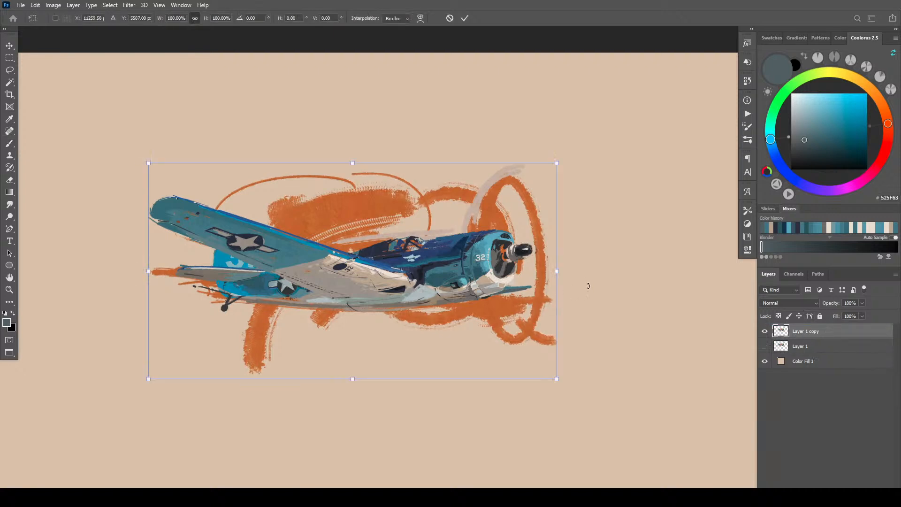
pyautogui.moveTo(556, 271); pyautogui.dragTo(515, 278)
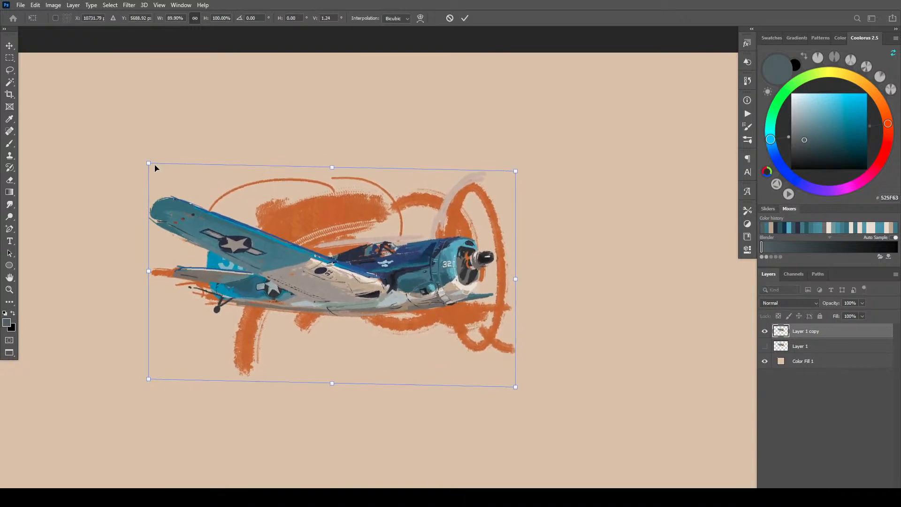
pyautogui.moveTo(156, 168); pyautogui.dragTo(144, 145)
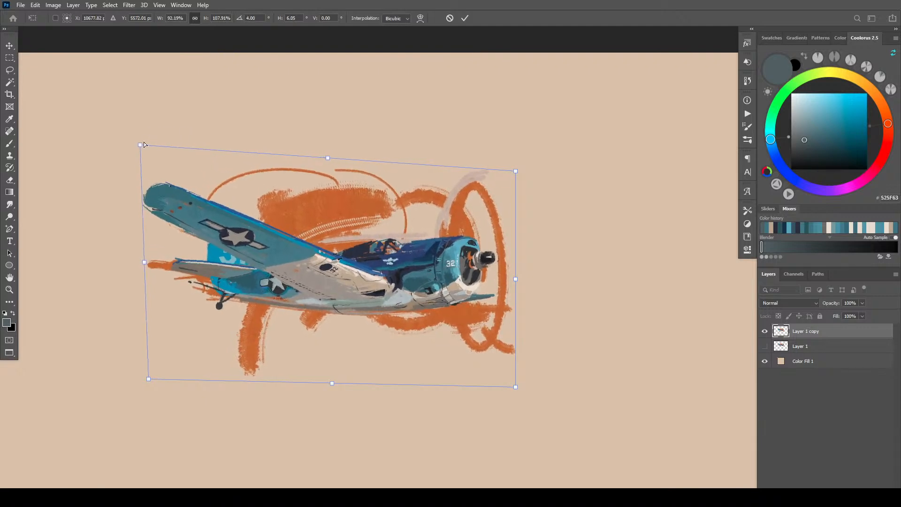
pyautogui.moveTo(515, 390); pyautogui.dragTo(506, 372)
pyautogui.moveTo(140, 145); pyautogui.dragTo(163, 154)
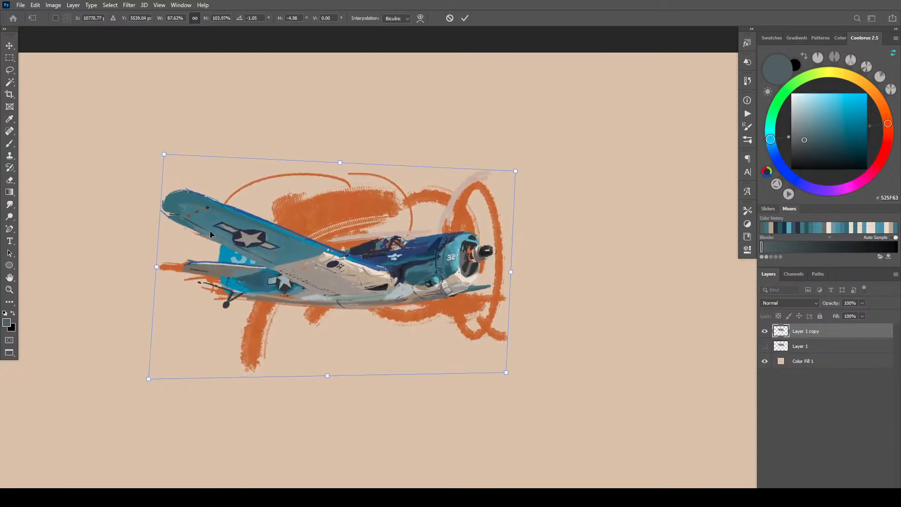
# - Switch the transform to Warp and reshape the wing and tail side, adjusting the wingtip's length and height
pyautogui.rightClick(247, 300)
pyautogui.click(282, 364)
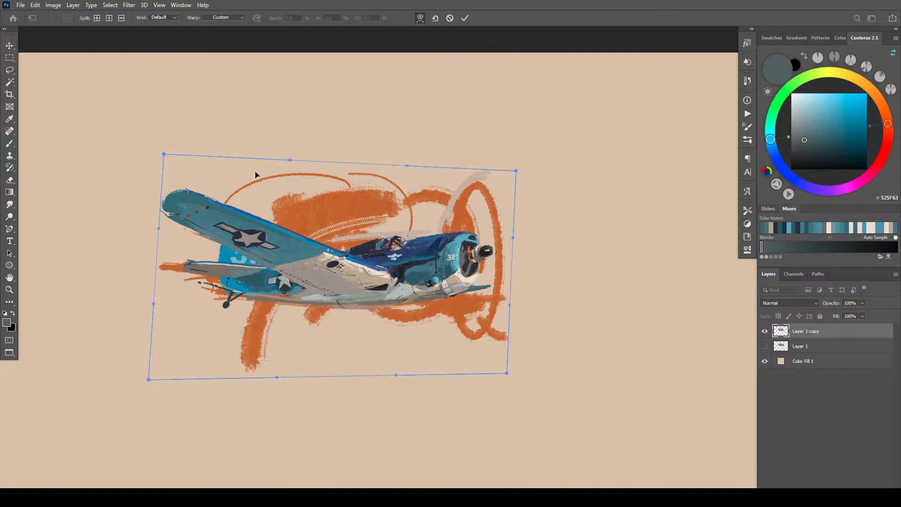
pyautogui.moveTo(157, 247); pyautogui.dragTo(134, 246)
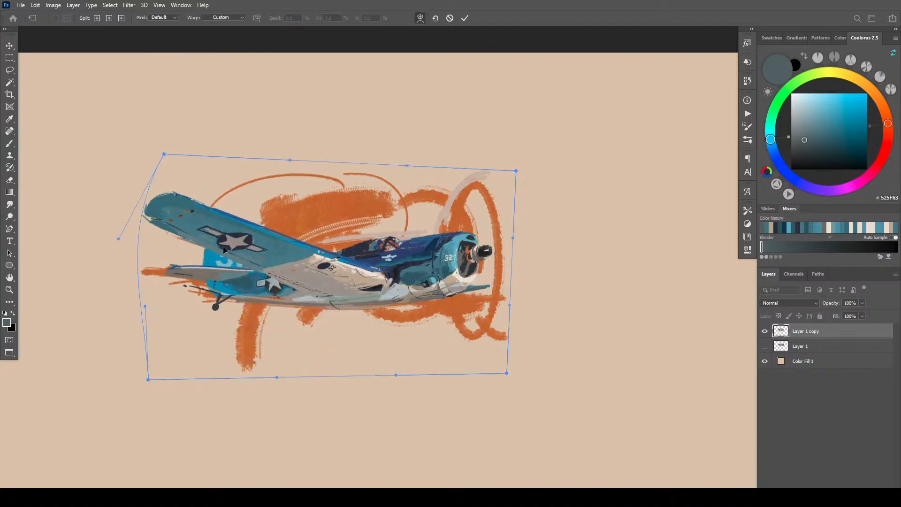
pyautogui.moveTo(221, 288); pyautogui.dragTo(310, 245)
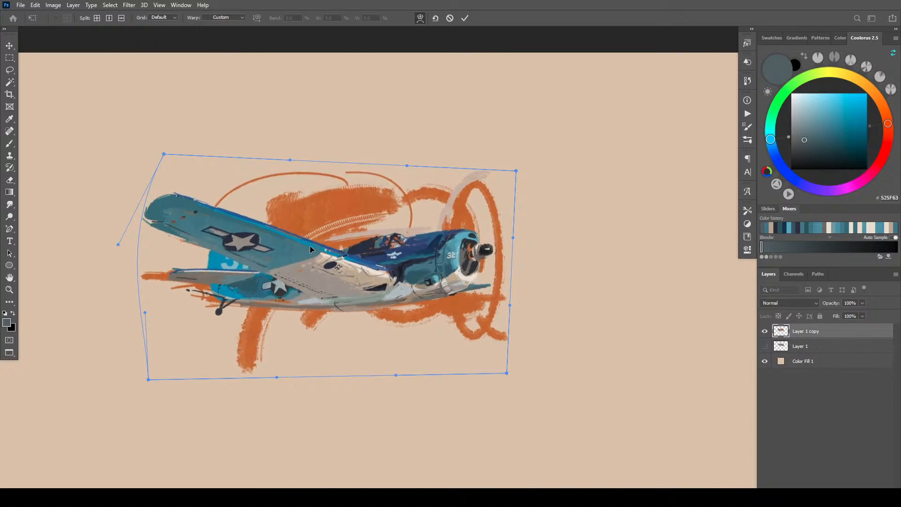
pyautogui.moveTo(171, 214)
pyautogui.mouseDown()
pyautogui.moveTo(173, 196)
pyautogui.moveTo(173, 211)
pyautogui.mouseUp()
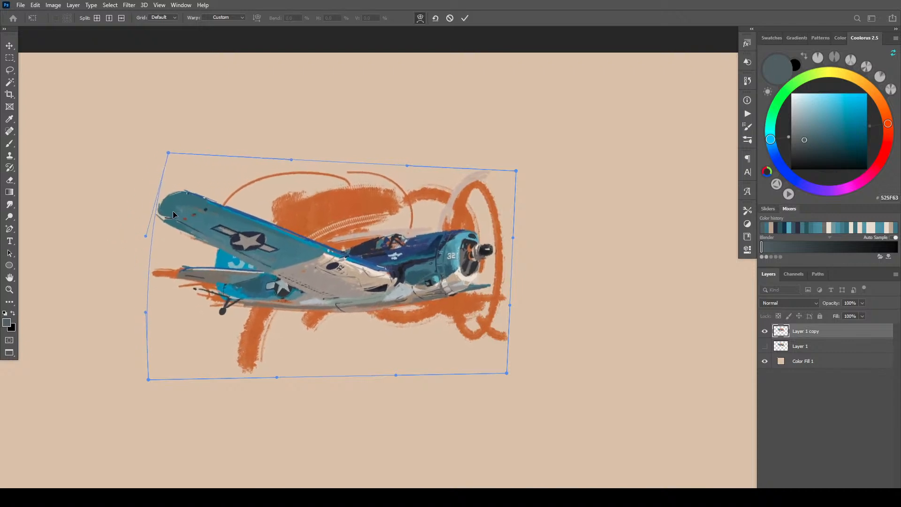
pyautogui.moveTo(228, 199); pyautogui.dragTo(227, 203)
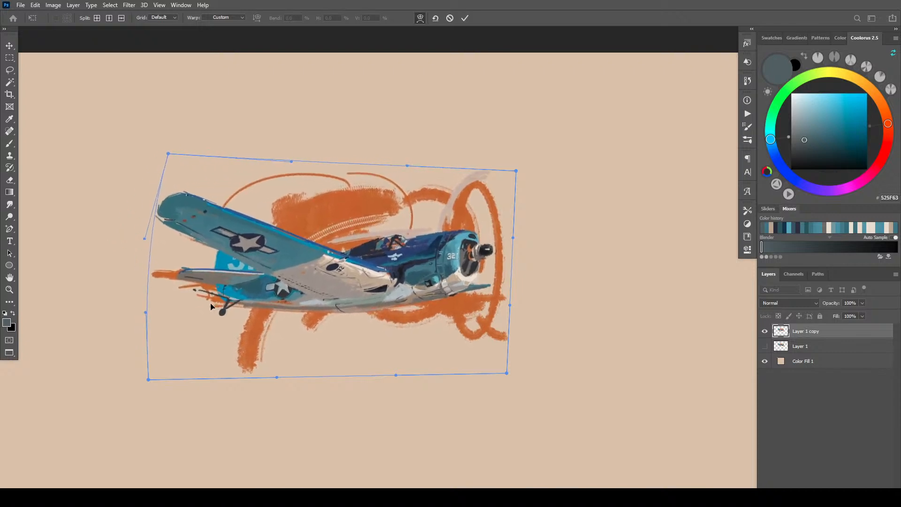
# - Warp the fuselage and engine cowling so the nose sits slightly lower
pyautogui.moveTo(211, 307); pyautogui.dragTo(346, 271)
pyautogui.moveTo(480, 256)
pyautogui.mouseDown()
pyautogui.moveTo(482, 270)
pyautogui.moveTo(476, 252)
pyautogui.mouseUp()
pyautogui.moveTo(390, 255); pyautogui.dragTo(392, 251)
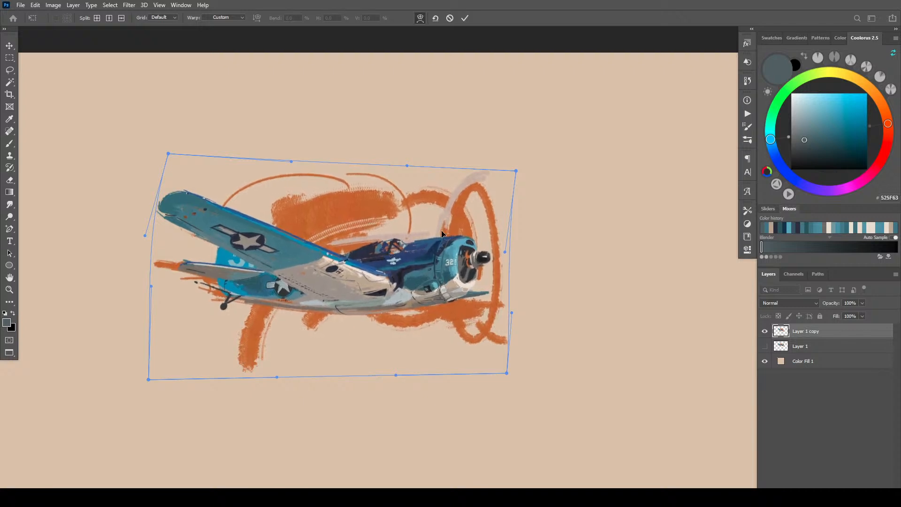
pyautogui.moveTo(442, 234); pyautogui.dragTo(488, 272)
# - Warp the raised wing to lift its tip and steepen its slope, with small corrections near the nose
pyautogui.moveTo(186, 219); pyautogui.dragTo(185, 183)
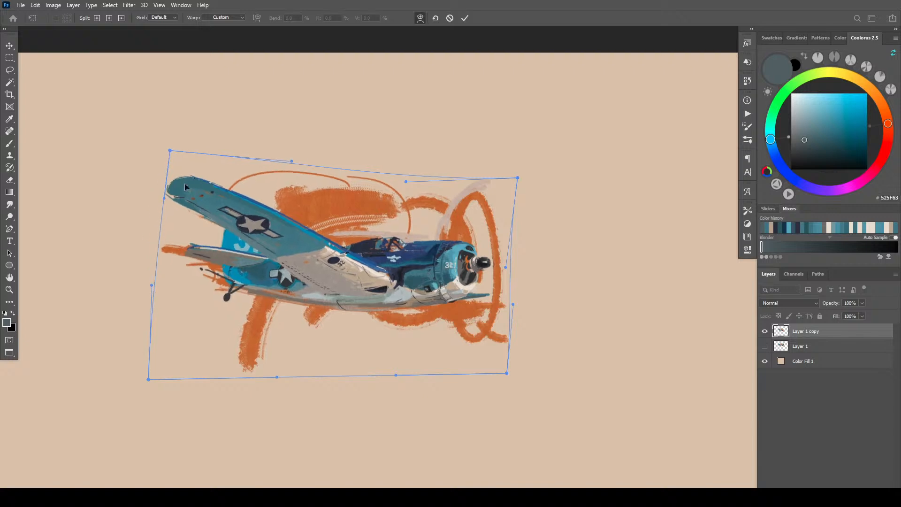
pyautogui.moveTo(257, 205); pyautogui.dragTo(256, 251)
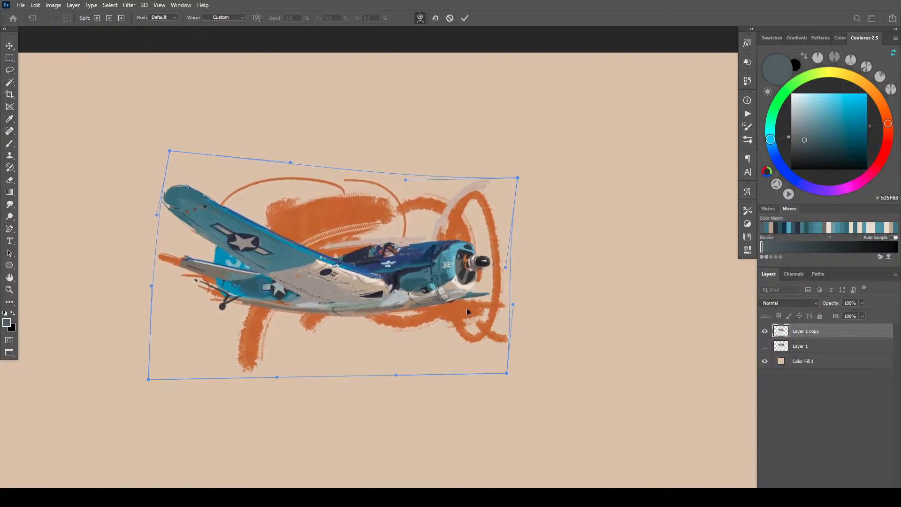
pyautogui.moveTo(467, 308); pyautogui.dragTo(469, 306)
pyautogui.moveTo(244, 211)
pyautogui.mouseDown()
pyautogui.moveTo(237, 207)
pyautogui.moveTo(252, 214)
pyautogui.mouseUp()
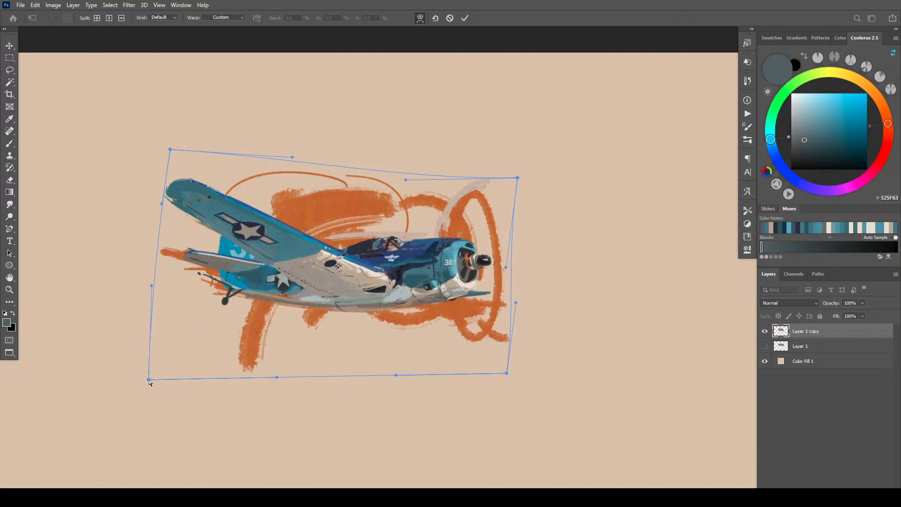
# - Pull the warp grid's lower tail-side corner far inward and its upper tail-side corner slightly outward
pyautogui.moveTo(148, 380); pyautogui.dragTo(305, 376)
pyautogui.moveTo(393, 279); pyautogui.dragTo(369, 291)
pyautogui.moveTo(434, 281); pyautogui.dragTo(301, 215)
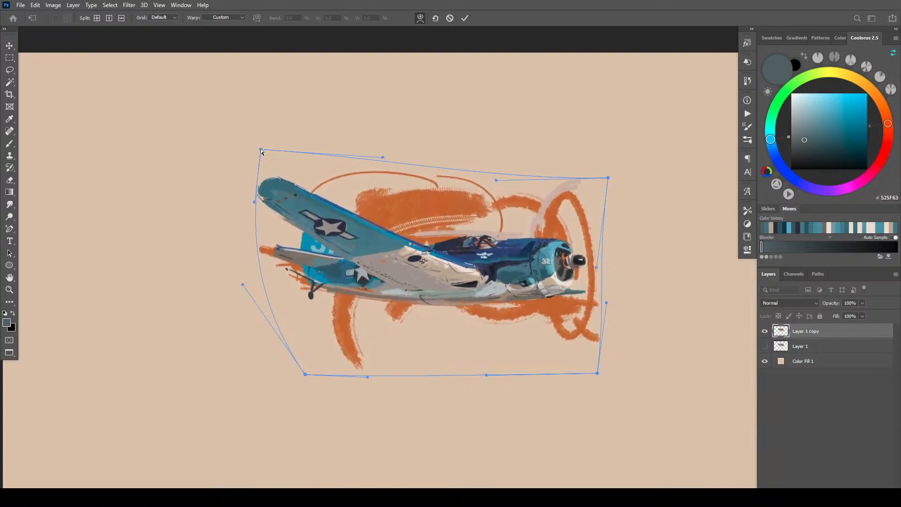
pyautogui.moveTo(262, 151)
pyautogui.mouseDown()
pyautogui.moveTo(239, 161)
pyautogui.moveTo(249, 156)
pyautogui.mouseUp()
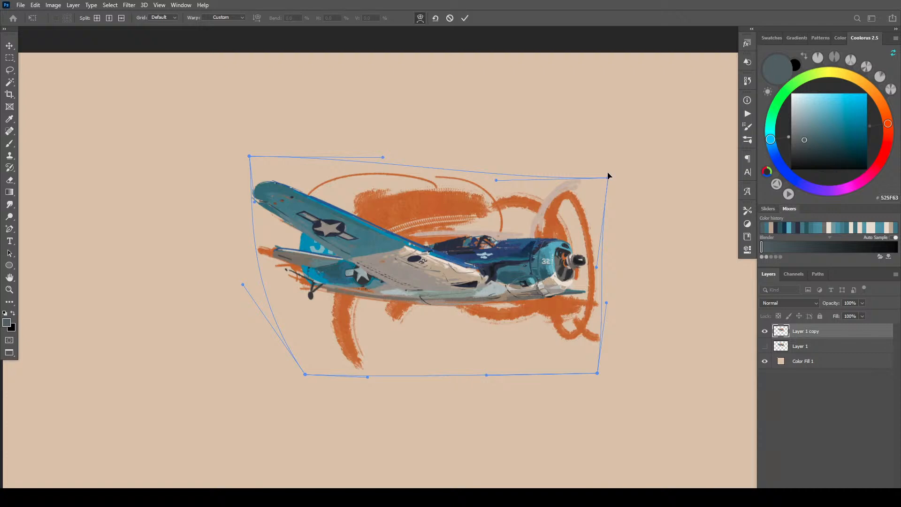
# - Adjust the warp grid's upper nose-side corner and curve handles to reshape the cowling, and apply the transform
pyautogui.moveTo(609, 180)
pyautogui.mouseDown()
pyautogui.moveTo(582, 158)
pyautogui.moveTo(612, 170)
pyautogui.moveTo(604, 173)
pyautogui.mouseUp()
pyautogui.moveTo(597, 267); pyautogui.dragTo(589, 207)
pyautogui.moveTo(607, 277); pyautogui.dragTo(587, 280)
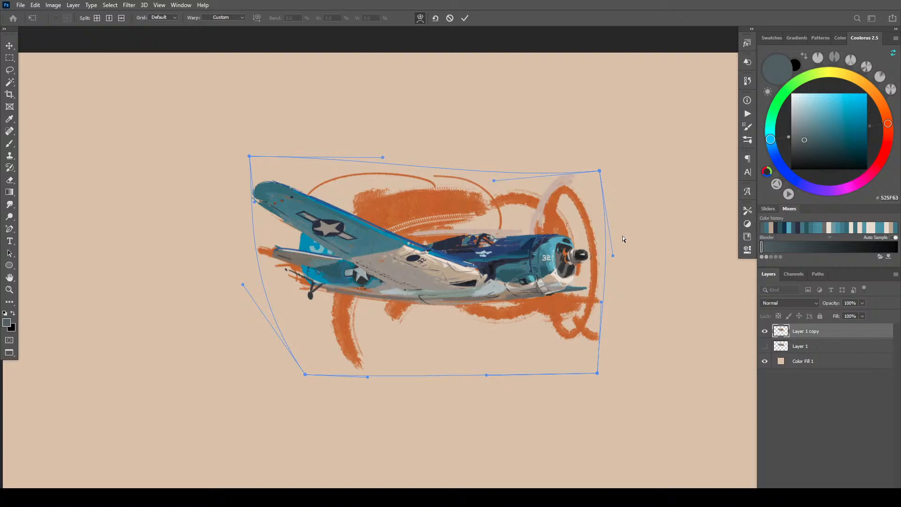
pyautogui.press('Return')
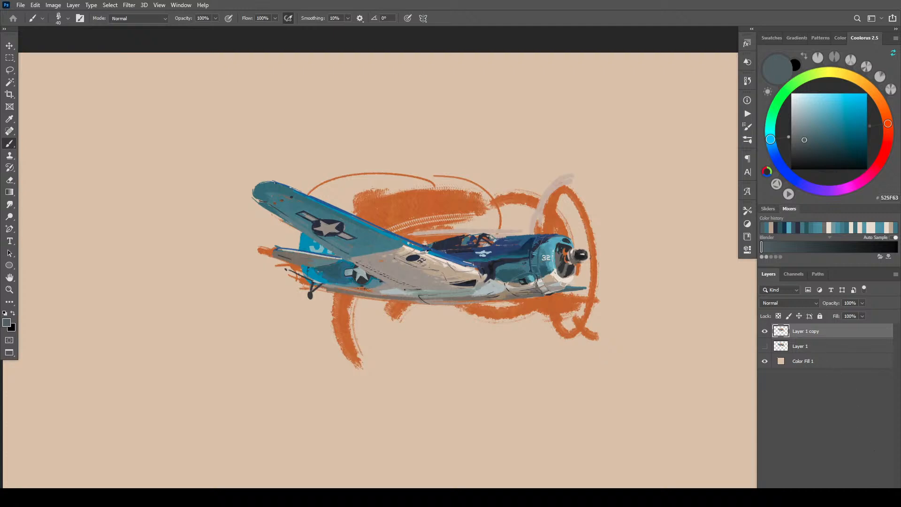
# - Add a new empty layer above the warped plane copy and choose light blue #81BBCF as the paint color
pyautogui.hotkey('ctrl', 'shift', 'alt', 'n')
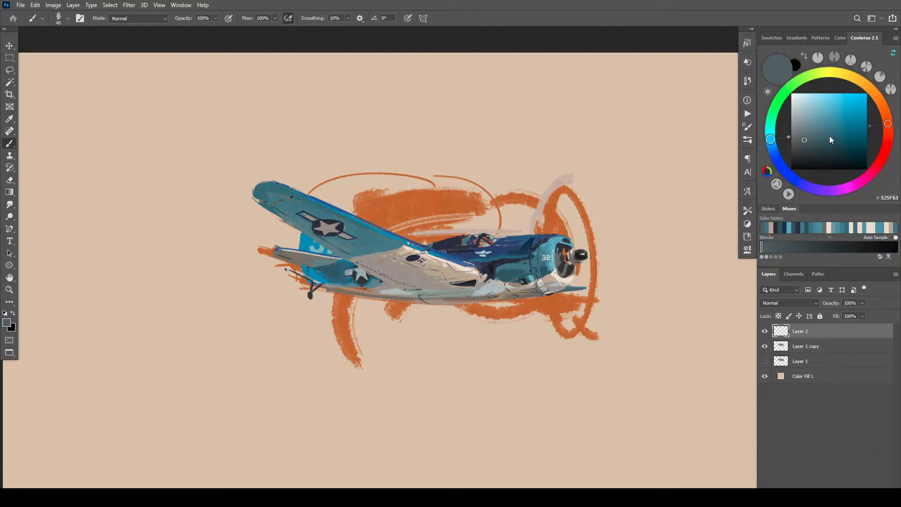
pyautogui.click(820, 108)
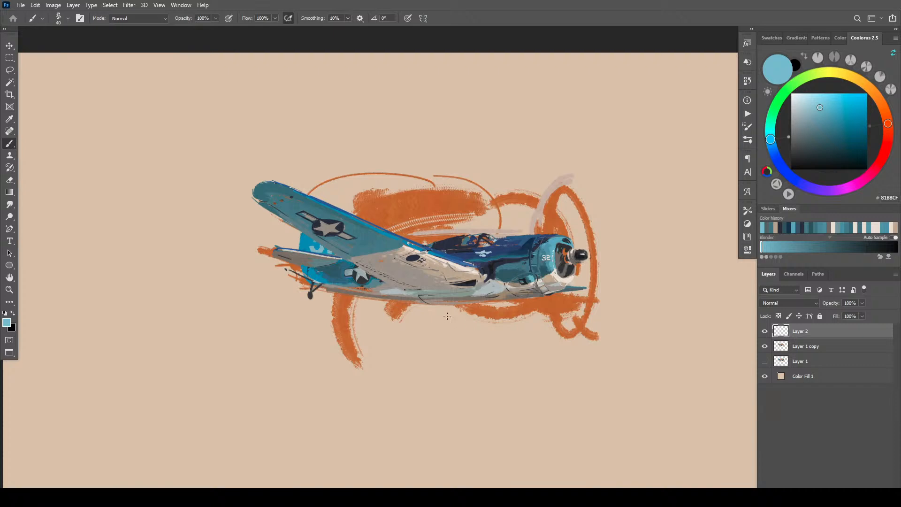
# - Enlarge the brush and paint a light blue sky band beneath the plane from the tail wheel to the nose at 700 px
pyautogui.press(']')
pyautogui.press(']')
pyautogui.press(']')
pyautogui.press(']')
pyautogui.press(']')
pyautogui.press(']')
pyautogui.press(']')
pyautogui.press(']')
pyautogui.press(']')
pyautogui.press(']')
pyautogui.press(']')
pyautogui.press(']')
pyautogui.press(']')
pyautogui.press(']')
pyautogui.press(']')
pyautogui.press(']')
pyautogui.press(']')
pyautogui.press(']')
pyautogui.press(']')
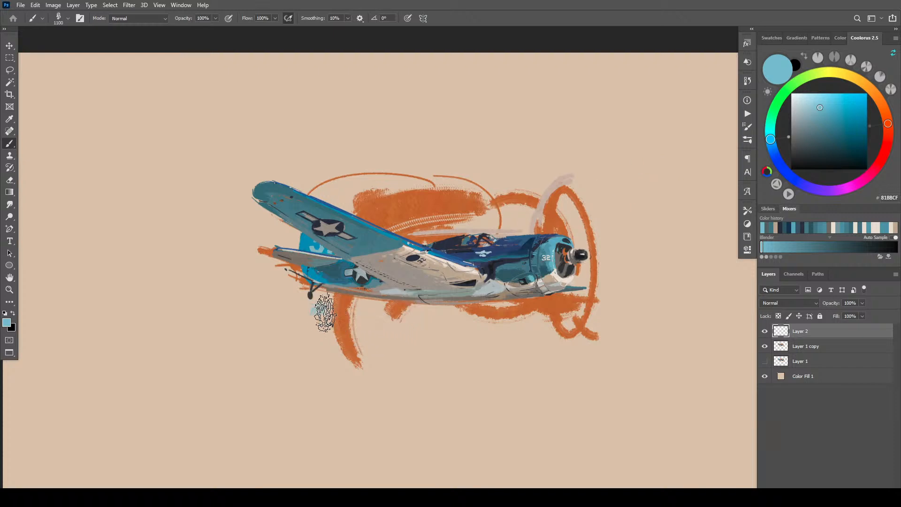
pyautogui.moveTo(316, 312); pyautogui.dragTo(519, 349)
pyautogui.press('[')
pyautogui.press('[')
pyautogui.press('[')
pyautogui.press('[')
pyautogui.moveTo(316, 312); pyautogui.dragTo(582, 347)
# - Switch to the EE Nasty Square Oil Var brush and thicken the light blue band beneath the plane
pyautogui.rightClick(408, 313)
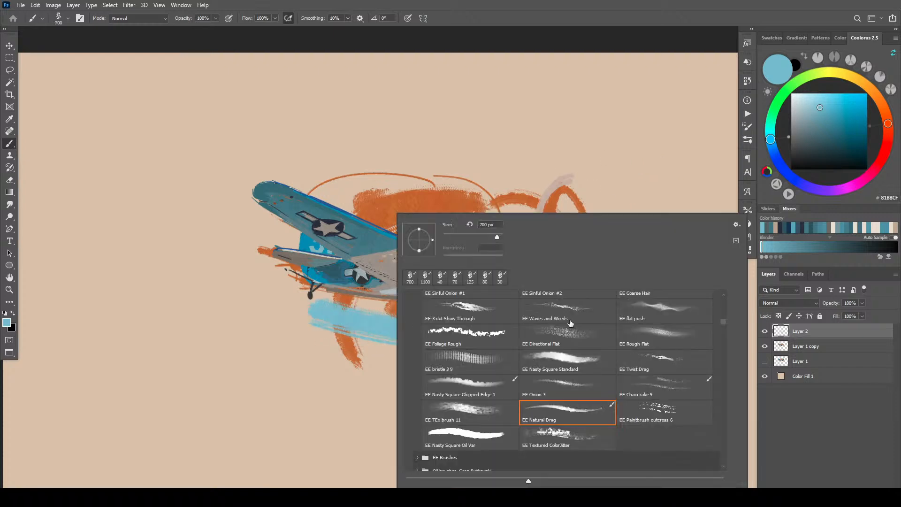
pyautogui.click(509, 440)
pyautogui.click(356, 367)
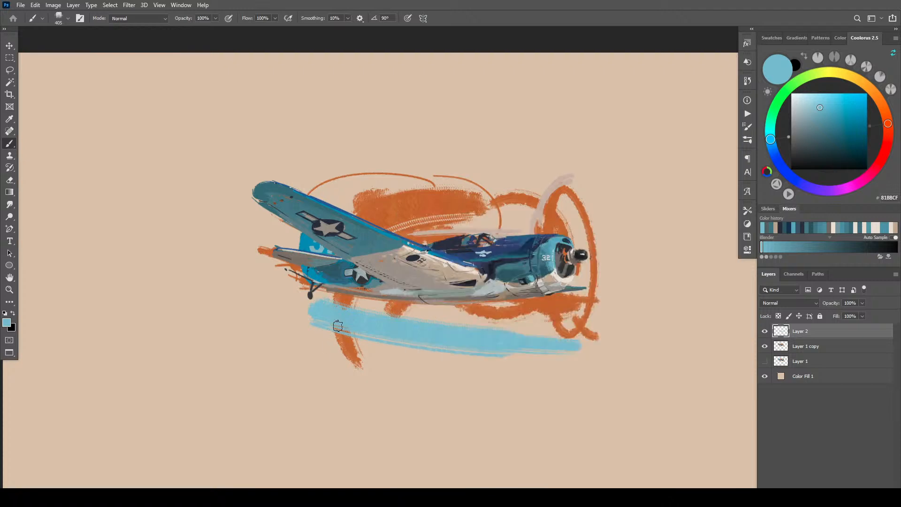
pyautogui.moveTo(323, 311); pyautogui.dragTo(525, 324)
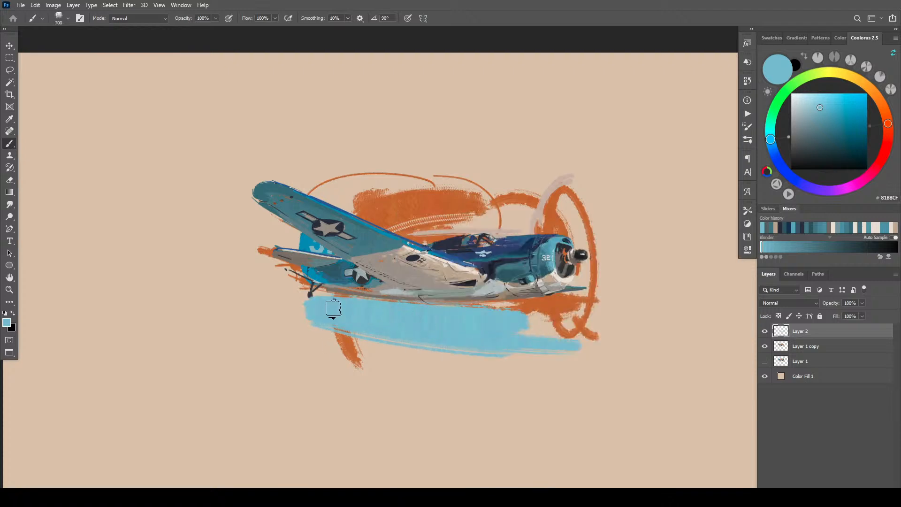
# - Undo the last band stroke and fill light blue along the rear fuselage's underside up to mid-fuselage
pyautogui.press('[')
pyautogui.press('[')
pyautogui.press('[')
pyautogui.press('[')
pyautogui.press('[')
pyautogui.press('[')
pyautogui.hotkey('ctrl', 'z')
pyautogui.press(']')
pyautogui.press(']')
pyautogui.press(']')
pyautogui.press(']')
pyautogui.press(']')
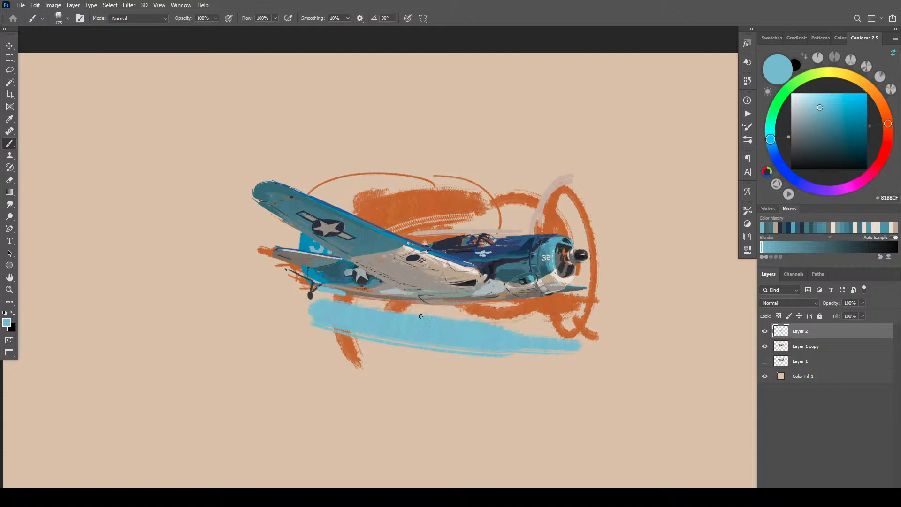
pyautogui.press(']')
pyautogui.press(']')
pyautogui.moveTo(328, 294); pyautogui.dragTo(436, 305)
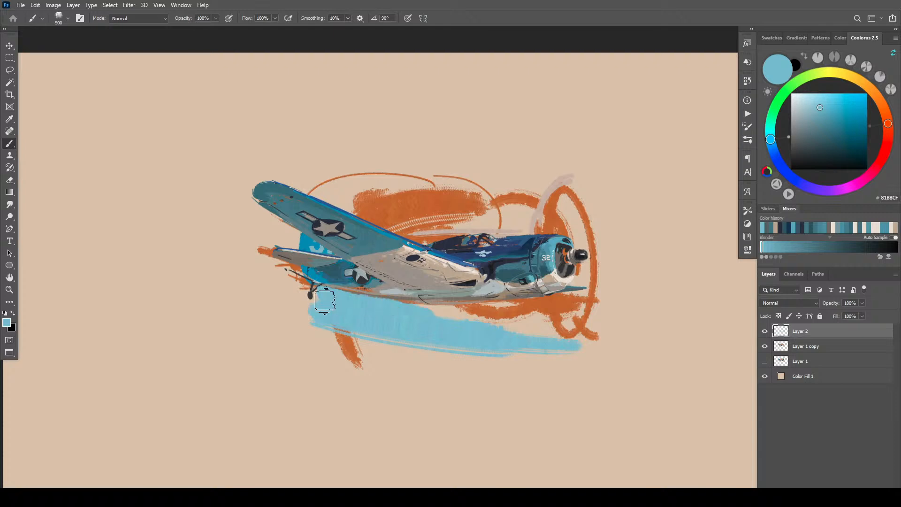
# - Replace the broad stroke under the nose with finer light blue strokes along the front belly and far wing's lower edge
pyautogui.moveTo(538, 303); pyautogui.dragTo(561, 300)
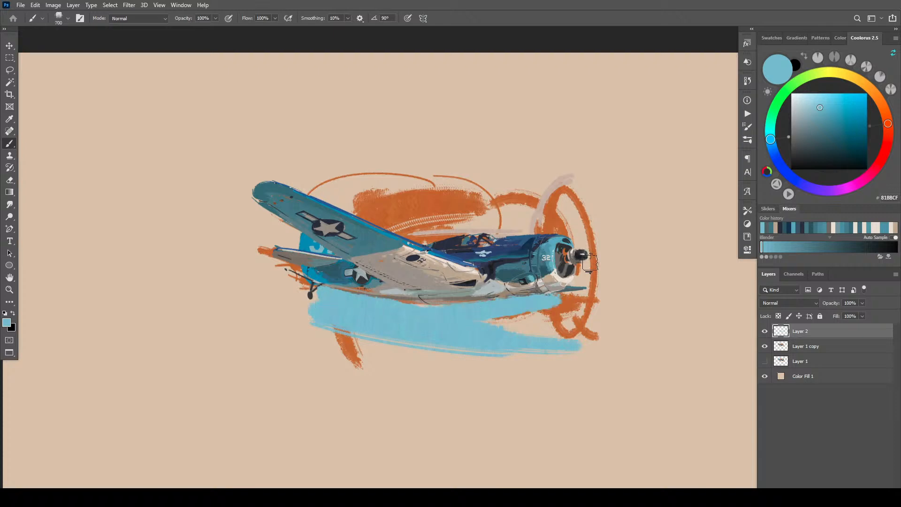
pyautogui.press('[')
pyautogui.press('[')
pyautogui.press('[')
pyautogui.press('[')
pyautogui.hotkey('ctrl', 'z')
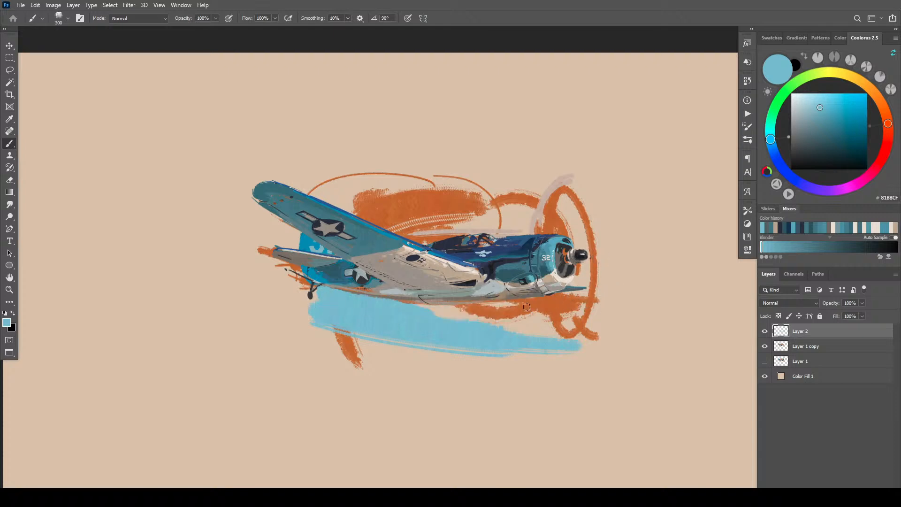
pyautogui.moveTo(518, 303)
pyautogui.mouseDown()
pyautogui.moveTo(400, 315)
pyautogui.moveTo(505, 316)
pyautogui.moveTo(512, 305)
pyautogui.moveTo(375, 317)
pyautogui.moveTo(484, 315)
pyautogui.moveTo(512, 303)
pyautogui.moveTo(440, 312)
pyautogui.mouseUp()
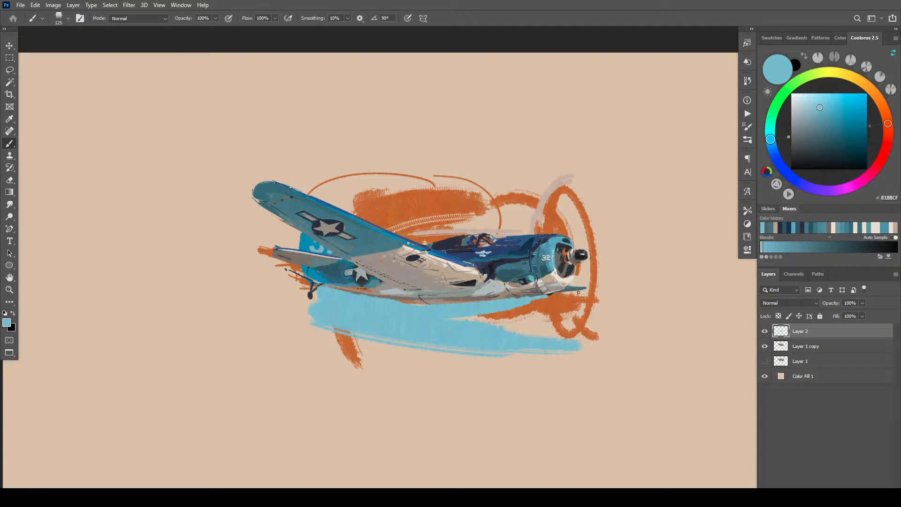
pyautogui.moveTo(578, 293)
pyautogui.mouseDown()
pyautogui.moveTo(571, 304)
pyautogui.moveTo(603, 292)
pyautogui.moveTo(519, 313)
pyautogui.moveTo(589, 300)
pyautogui.moveTo(530, 308)
pyautogui.mouseUp()
# - Extend the light blue sky beyond the nose with long strokes at 600 px, reaching the canvas's far edge
pyautogui.press(']')
pyautogui.press(']')
pyautogui.press(']')
pyautogui.press(']')
pyautogui.press(']')
pyautogui.press(']')
pyautogui.press(']')
pyautogui.moveTo(427, 334); pyautogui.dragTo(648, 334)
pyautogui.moveTo(497, 351); pyautogui.dragTo(753, 369)
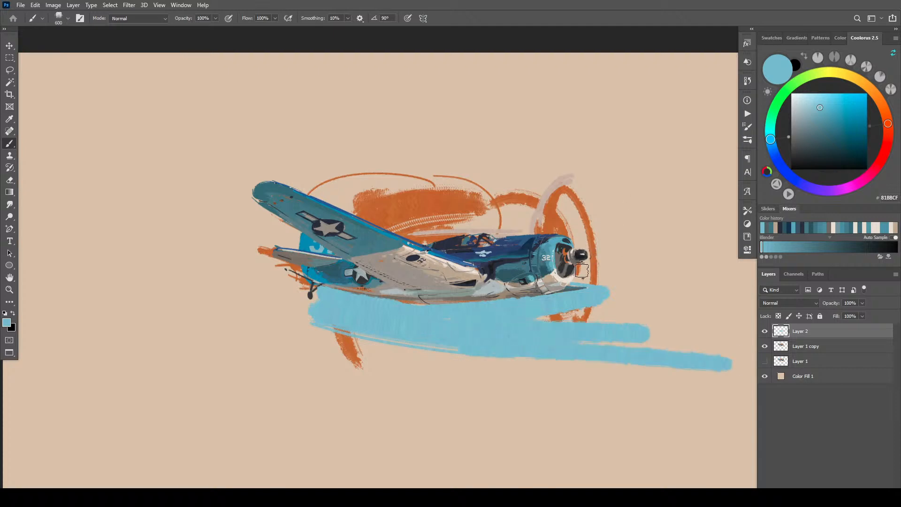
# - Cut in light blue around the propeller spinner with a small brush, and sweep a broad arc up ahead of the nose
pyautogui.press('[')
pyautogui.press('[')
pyautogui.press('[')
pyautogui.press('[')
pyautogui.press('[')
pyautogui.press('[')
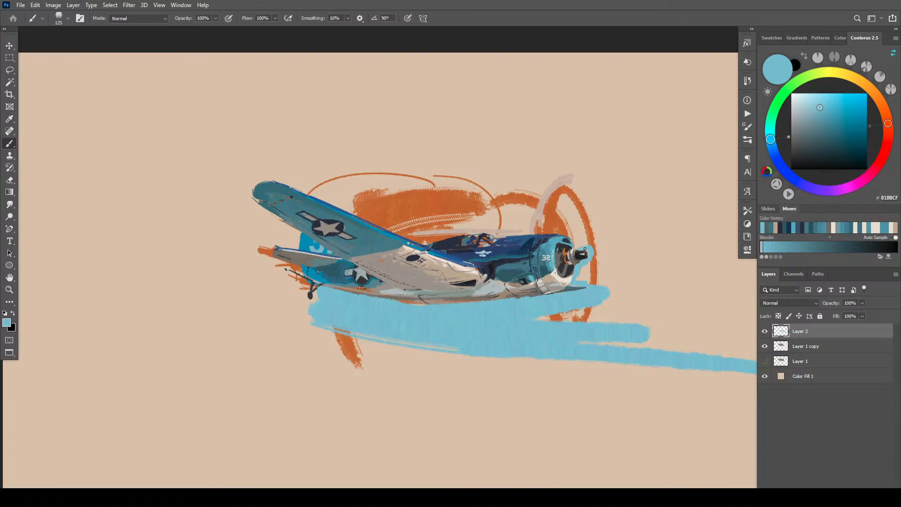
pyautogui.press(']')
pyautogui.press(']')
pyautogui.press(']')
pyautogui.press(']')
pyautogui.press(']')
pyautogui.press(']')
pyautogui.press(']')
pyautogui.moveTo(587, 275)
pyautogui.mouseDown()
pyautogui.moveTo(610, 270)
pyautogui.moveTo(581, 207)
pyautogui.mouseUp()
# - Fill the beige gap between the blue arc and the propeller with light blue at 700 px
pyautogui.press(']')
pyautogui.press(']')
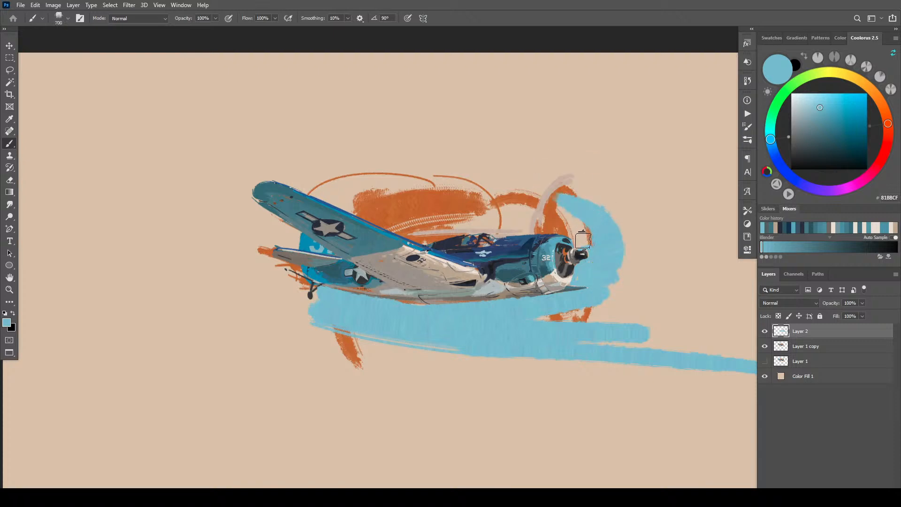
pyautogui.moveTo(582, 237); pyautogui.dragTo(554, 205)
pyautogui.moveTo(554, 205); pyautogui.dragTo(574, 223)
pyautogui.press('[')
pyautogui.press('[')
pyautogui.press('[')
pyautogui.press('[')
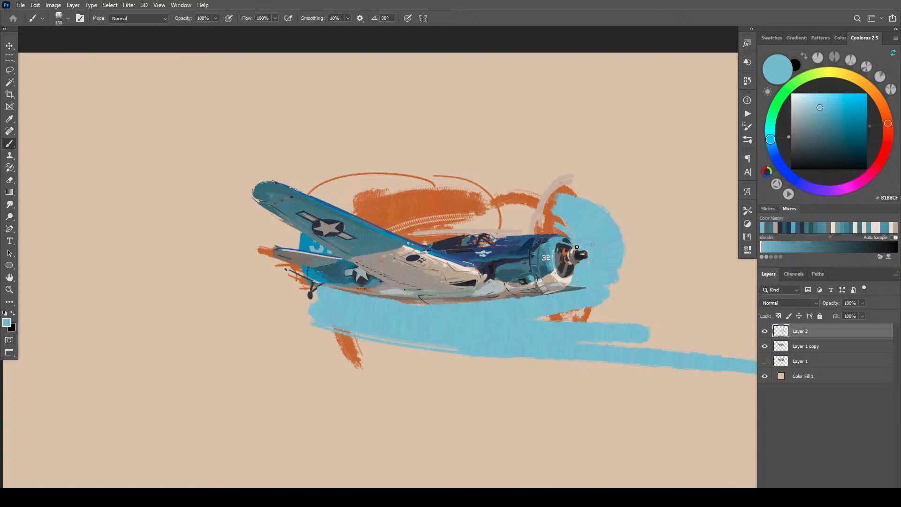
# - Paint light blue over the orange sketch above the cowling, and trace the engine cover's upper edge with a smaller brush
pyautogui.press(']')
pyautogui.press(']')
pyautogui.press(']')
pyautogui.press(']')
pyautogui.press(']')
pyautogui.press(']')
pyautogui.press(']')
pyautogui.moveTo(504, 212); pyautogui.dragTo(566, 223)
pyautogui.press('[')
pyautogui.press('[')
pyautogui.press('[')
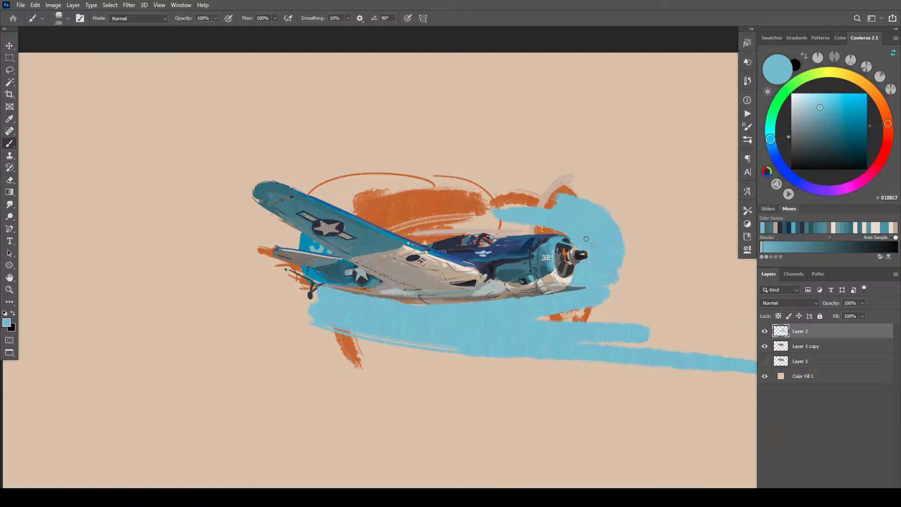
pyautogui.moveTo(564, 232); pyautogui.dragTo(552, 232)
pyautogui.moveTo(557, 232); pyautogui.dragTo(513, 229)
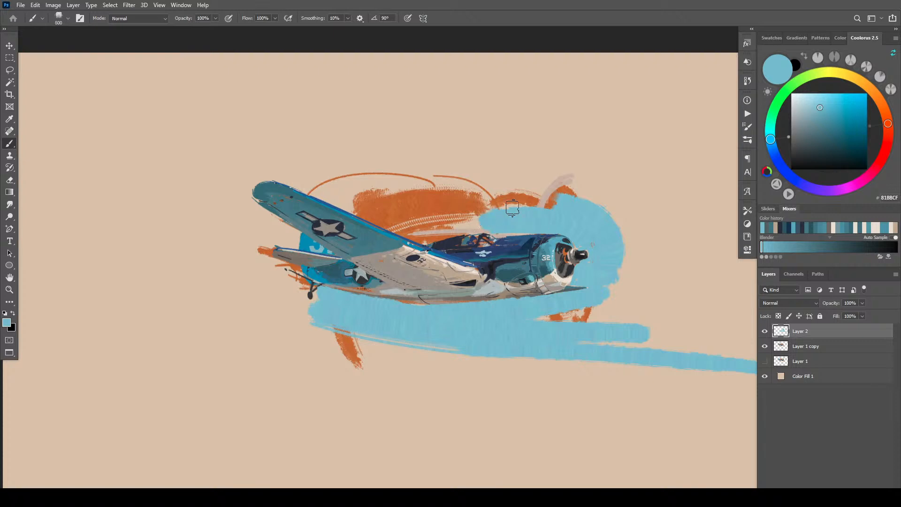
# - Expand the light blue sky above, ahead of and below the nose with broad strokes, covering the remaining orange there
pyautogui.moveTo(513, 209)
pyautogui.mouseDown()
pyautogui.moveTo(580, 198)
pyautogui.moveTo(515, 182)
pyautogui.moveTo(655, 255)
pyautogui.moveTo(603, 198)
pyautogui.moveTo(628, 329)
pyautogui.moveTo(655, 253)
pyautogui.moveTo(642, 321)
pyautogui.moveTo(653, 310)
pyautogui.moveTo(658, 261)
pyautogui.moveTo(662, 273)
pyautogui.moveTo(614, 301)
pyautogui.mouseUp()
pyautogui.press(']')
pyautogui.press(']')
pyautogui.press('[')
pyautogui.press('[')
pyautogui.press('[')
pyautogui.press('[')
pyautogui.press('[')
pyautogui.moveTo(541, 331); pyautogui.dragTo(639, 246)
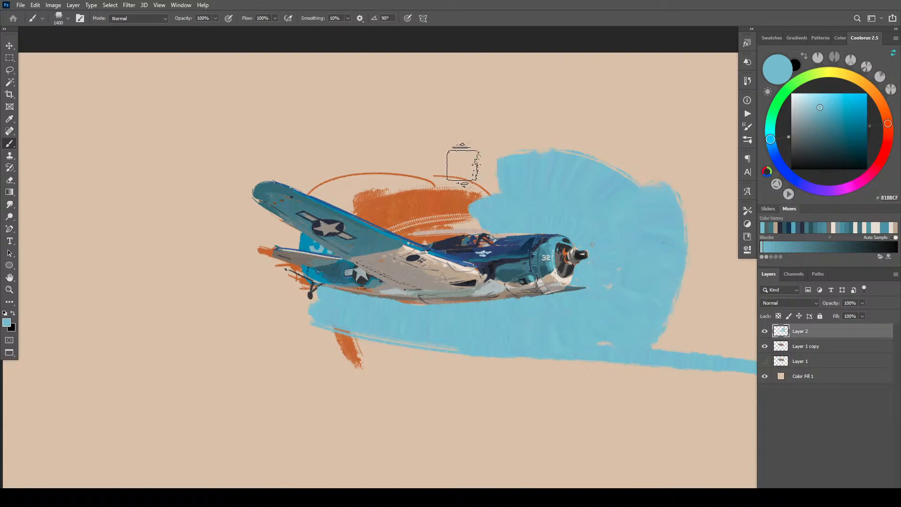
# - Cut in light blue behind the canopy with a small brush, and cover the adjoining orange patch with a 1000 px brush
pyautogui.press('[')
pyautogui.press('[')
pyautogui.press('[')
pyautogui.press('[')
pyautogui.press('[')
pyautogui.press('[')
pyautogui.press('[')
pyautogui.press('[')
pyautogui.press('[')
pyautogui.press('[')
pyautogui.press('[')
pyautogui.press('[')
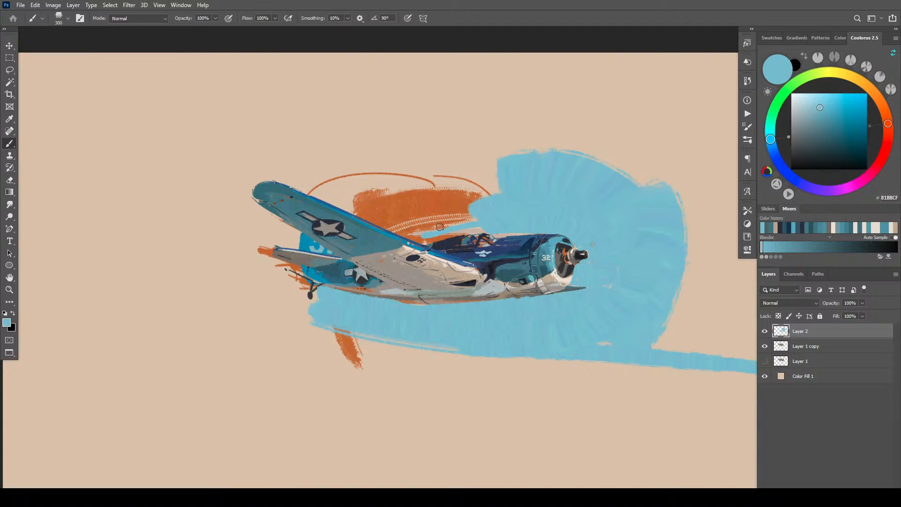
pyautogui.press(']')
pyautogui.press(']')
pyautogui.press(']')
pyautogui.press(']')
pyautogui.press(']')
pyautogui.press(']')
pyautogui.press(']')
pyautogui.moveTo(467, 221)
pyautogui.mouseDown()
pyautogui.moveTo(423, 230)
pyautogui.moveTo(499, 213)
pyautogui.moveTo(412, 220)
pyautogui.moveTo(486, 181)
pyautogui.mouseUp()
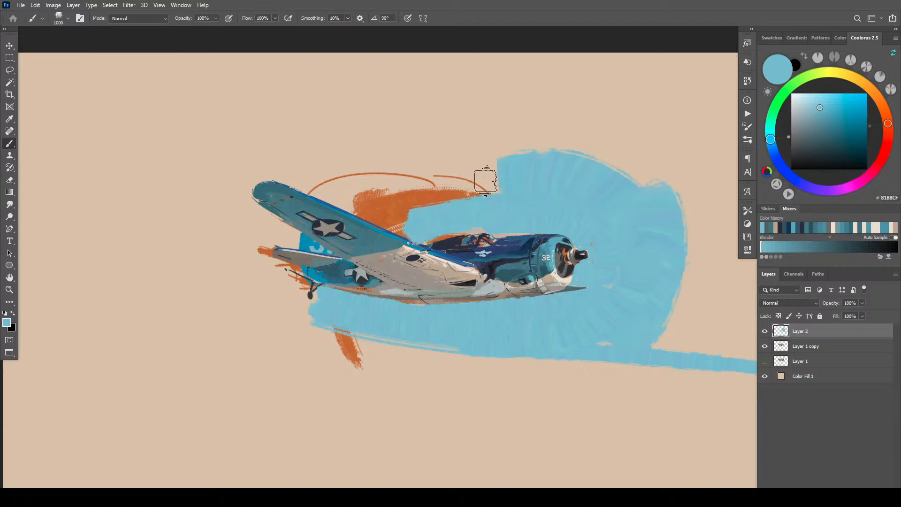
# - Paint light blue along the raised wing's upper edge from its root to its tip with a medium brush
pyautogui.press('[')
pyautogui.press('[')
pyautogui.press('[')
pyautogui.press('[')
pyautogui.press('[')
pyautogui.press('[')
pyautogui.press('[')
pyautogui.press(']')
pyautogui.press(']')
pyautogui.moveTo(298, 175)
pyautogui.mouseDown()
pyautogui.moveTo(386, 210)
pyautogui.moveTo(361, 205)
pyautogui.moveTo(400, 226)
pyautogui.moveTo(353, 208)
pyautogui.moveTo(415, 235)
pyautogui.moveTo(308, 185)
pyautogui.mouseUp()
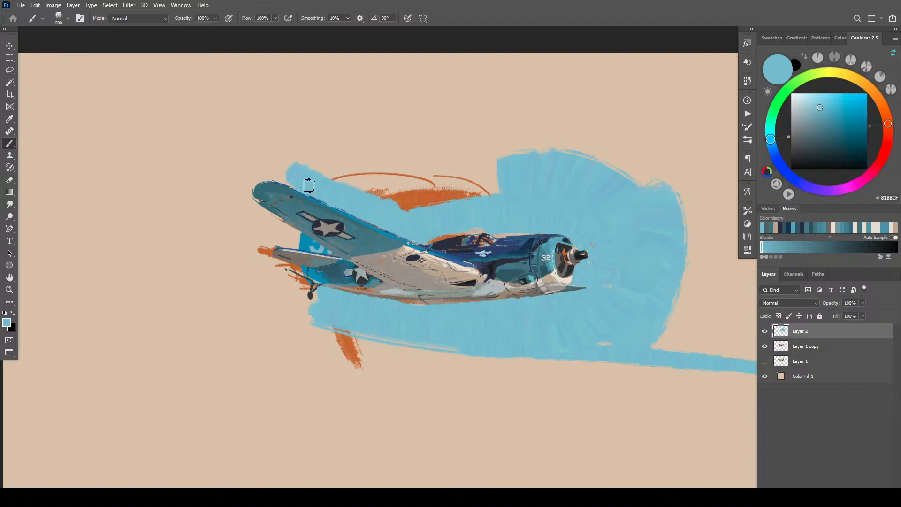
# - Cover the remaining orange above the plane and extend the light blue sky upward with broad 1000 px strokes
pyautogui.press(']')
pyautogui.press(']')
pyautogui.press(']')
pyautogui.press(']')
pyautogui.press(']')
pyautogui.moveTo(528, 182); pyautogui.dragTo(377, 208)
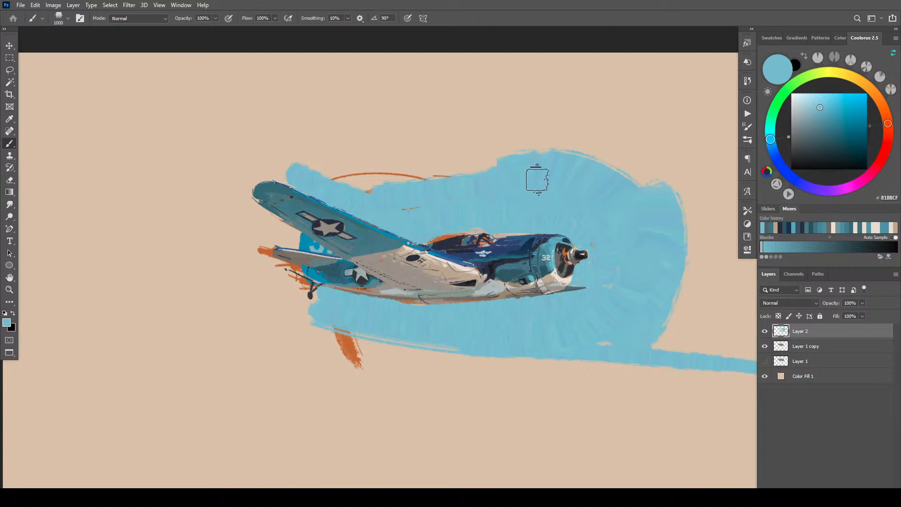
pyautogui.moveTo(398, 174)
pyautogui.mouseDown()
pyautogui.moveTo(438, 183)
pyautogui.moveTo(316, 167)
pyautogui.moveTo(383, 186)
pyautogui.moveTo(296, 160)
pyautogui.moveTo(608, 145)
pyautogui.mouseUp()
# - Cut in light blue around the raised wing's tip and along its lower edge toward the tail with a small brush
pyautogui.press('[')
pyautogui.press('[')
pyautogui.press('[')
pyautogui.press('[')
pyautogui.press('[')
pyautogui.press('[')
pyautogui.press('[')
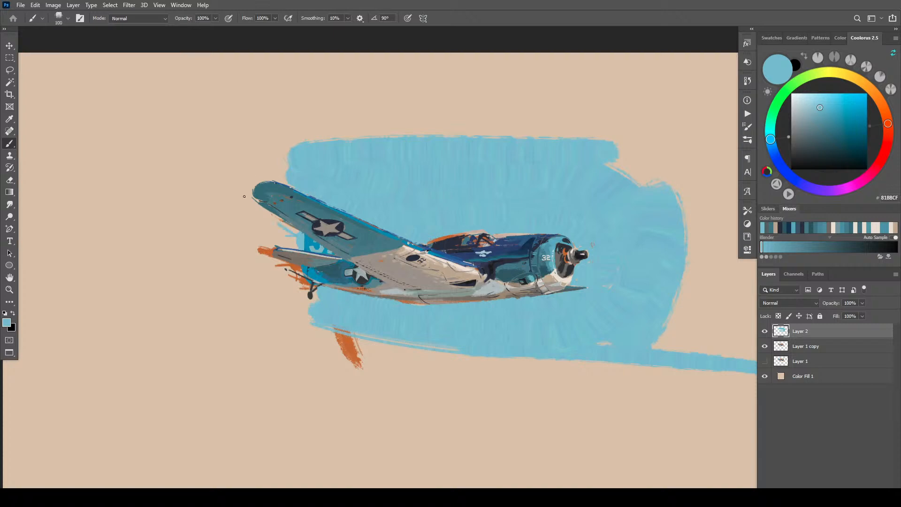
pyautogui.moveTo(247, 196)
pyautogui.mouseDown()
pyautogui.moveTo(295, 232)
pyautogui.moveTo(234, 194)
pyautogui.moveTo(293, 229)
pyautogui.moveTo(254, 208)
pyautogui.moveTo(284, 226)
pyautogui.moveTo(279, 158)
pyautogui.moveTo(249, 187)
pyautogui.moveTo(301, 182)
pyautogui.moveTo(260, 179)
pyautogui.moveTo(303, 186)
pyautogui.moveTo(275, 177)
pyautogui.moveTo(310, 191)
pyautogui.moveTo(241, 178)
pyautogui.moveTo(304, 170)
pyautogui.moveTo(256, 169)
pyautogui.moveTo(277, 159)
pyautogui.moveTo(267, 146)
pyautogui.moveTo(461, 150)
pyautogui.moveTo(296, 126)
pyautogui.moveTo(309, 124)
pyautogui.moveTo(567, 152)
pyautogui.moveTo(335, 92)
pyautogui.moveTo(218, 141)
pyautogui.mouseUp()
pyautogui.press(']')
pyautogui.press('[')
pyautogui.press('[')
pyautogui.press('[')
pyautogui.press('[')
pyautogui.press('[')
pyautogui.press('[')
pyautogui.press('[')
pyautogui.press('[')
pyautogui.press('[')
pyautogui.press('[')
pyautogui.press('[')
pyautogui.press('[')
pyautogui.press('[')
pyautogui.press('[')
pyautogui.press('[')
pyautogui.press('[')
pyautogui.press('[')
pyautogui.press('[')
pyautogui.press('[')
pyautogui.press('[')
pyautogui.moveTo(240, 182)
pyautogui.mouseDown()
pyautogui.moveTo(268, 171)
pyautogui.moveTo(253, 187)
pyautogui.mouseUp()
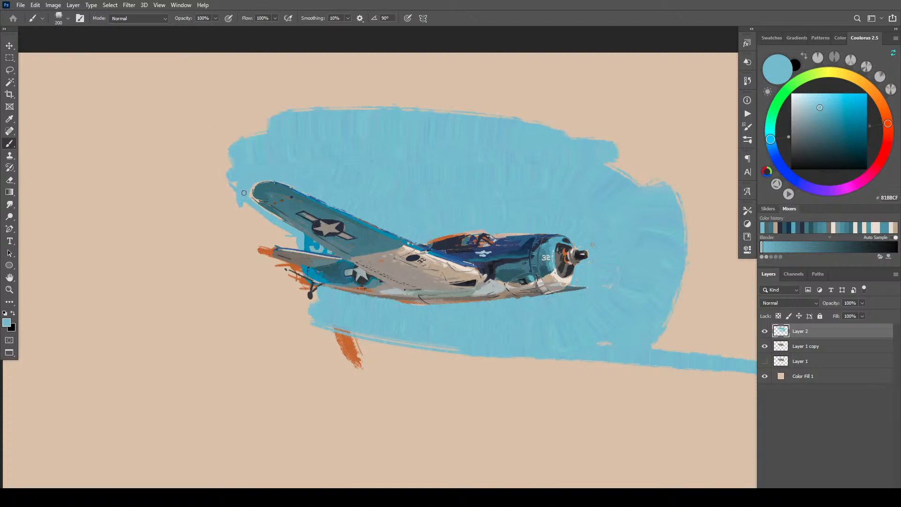
# - Widen the light blue sky beyond the raised wing's tip with a larger brush
pyautogui.press(']')
pyautogui.press(']')
pyautogui.press(']')
pyautogui.press(']')
pyautogui.press(']')
pyautogui.press(']')
pyautogui.moveTo(231, 171)
pyautogui.mouseDown()
pyautogui.moveTo(210, 202)
pyautogui.moveTo(235, 146)
pyautogui.mouseUp()
# - Cut in light blue around the tailplane with a small brush, covering most of the orange sketch lines behind the tail
pyautogui.press('[')
pyautogui.press('[')
pyautogui.press('[')
pyautogui.press('[')
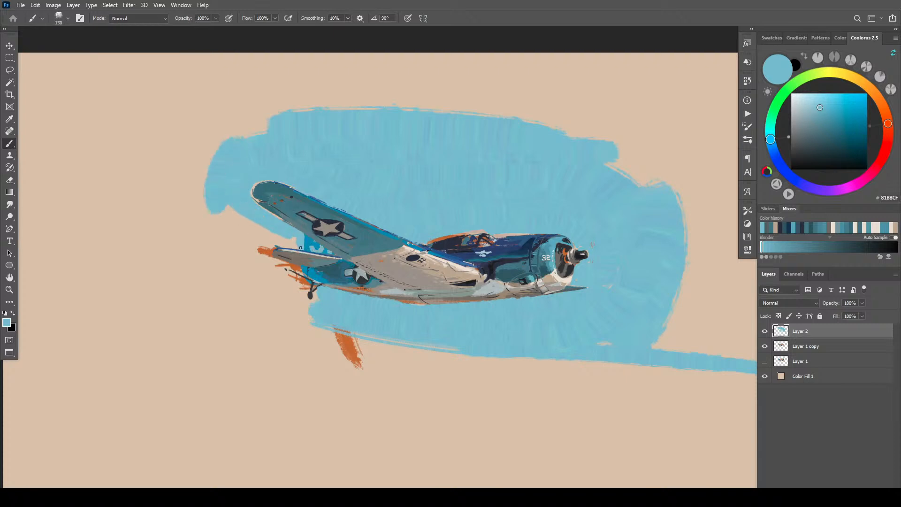
pyautogui.press('[')
pyautogui.moveTo(300, 247)
pyautogui.mouseDown()
pyautogui.moveTo(252, 249)
pyautogui.moveTo(284, 261)
pyautogui.mouseUp()
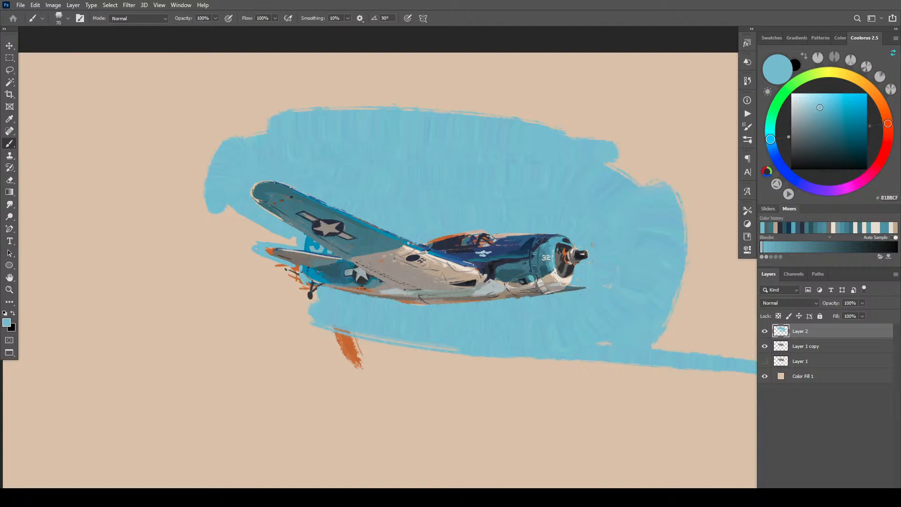
pyautogui.press(']')
pyautogui.moveTo(304, 280)
pyautogui.mouseDown()
pyautogui.moveTo(280, 270)
pyautogui.moveTo(296, 269)
pyautogui.moveTo(252, 255)
pyautogui.moveTo(290, 276)
pyautogui.moveTo(231, 263)
pyautogui.moveTo(206, 234)
pyautogui.mouseUp()
# - Fill the background gap between the raised wing's tip and the tailplane with light blue, using a 600 px brush
pyautogui.press(']')
pyautogui.press(']')
pyautogui.press(']')
pyautogui.press(']')
pyautogui.press(']')
pyautogui.press(']')
pyautogui.press('[')
pyautogui.press('[')
pyautogui.moveTo(296, 240)
pyautogui.mouseDown()
pyautogui.moveTo(234, 226)
pyautogui.moveTo(275, 232)
pyautogui.moveTo(245, 224)
pyautogui.moveTo(266, 235)
pyautogui.moveTo(238, 254)
pyautogui.moveTo(224, 235)
pyautogui.moveTo(227, 212)
pyautogui.moveTo(243, 227)
pyautogui.mouseUp()
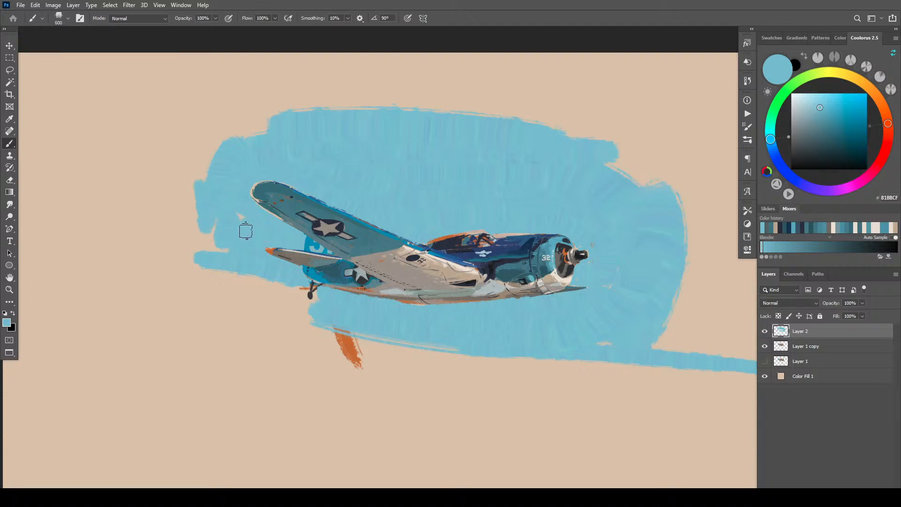
# - Paint light blue over the tail wheel and the orange stroke beneath the rear fuselage, extending the sky under the tail
pyautogui.press('[')
pyautogui.press('[')
pyautogui.press('[')
pyautogui.press(']')
pyautogui.press(']')
pyautogui.press(']')
pyautogui.press(']')
pyautogui.press(']')
pyautogui.press(']')
pyautogui.press(']')
pyautogui.press(']')
pyautogui.press(']')
pyautogui.press(']')
pyautogui.moveTo(310, 309)
pyautogui.mouseDown()
pyautogui.moveTo(282, 296)
pyautogui.moveTo(310, 301)
pyautogui.moveTo(205, 273)
pyautogui.moveTo(478, 348)
pyautogui.moveTo(333, 328)
pyautogui.moveTo(203, 265)
pyautogui.moveTo(221, 290)
pyautogui.moveTo(461, 360)
pyautogui.moveTo(627, 343)
pyautogui.moveTo(584, 360)
pyautogui.moveTo(337, 344)
pyautogui.moveTo(223, 364)
pyautogui.mouseUp()
# - Extend the light blue sky behind the tail and raised wingtip with a very large brush, smoothing its outer edge
pyautogui.press(']')
pyautogui.press(']')
pyautogui.press(']')
pyautogui.press(']')
pyautogui.press(']')
pyautogui.press(']')
pyautogui.press(']')
pyautogui.press(']')
pyautogui.press(']')
pyautogui.press(']')
pyautogui.press(']')
pyautogui.press(']')
pyautogui.press(']')
pyautogui.press(']')
pyautogui.press(']')
pyautogui.press(']')
pyautogui.press(']')
pyautogui.press(']')
pyautogui.press(']')
pyautogui.press(']')
pyautogui.press(']')
pyautogui.press(']')
pyautogui.press(']')
pyautogui.press('[')
pyautogui.press('[')
pyautogui.press('[')
pyautogui.press('[')
pyautogui.press('[')
pyautogui.press('[')
pyautogui.moveTo(207, 161); pyautogui.dragTo(225, 221)
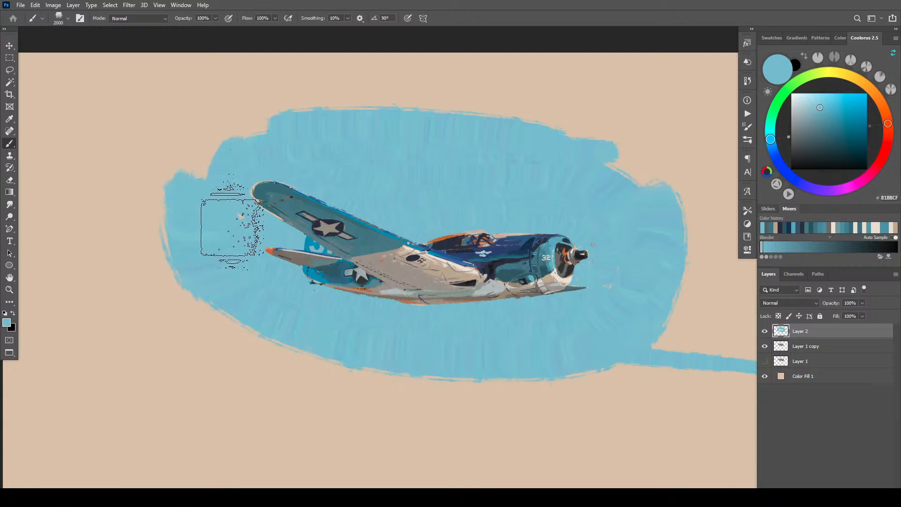
# - Extend the light blue sky high above the wing and canopy with broad strokes of a brush enlarged to about 2900 px
pyautogui.moveTo(197, 171)
pyautogui.mouseDown()
pyautogui.moveTo(318, 85)
pyautogui.moveTo(288, 94)
pyautogui.moveTo(305, 87)
pyautogui.mouseUp()
pyautogui.press(']')
pyautogui.press(']')
pyautogui.press(']')
pyautogui.press(']')
pyautogui.press(']')
pyautogui.press(']')
pyautogui.press(']')
pyautogui.press(']')
pyautogui.press(']')
pyautogui.press(']')
pyautogui.press(']')
pyautogui.press(']')
pyautogui.press(']')
pyautogui.moveTo(589, 150)
pyautogui.mouseDown()
pyautogui.moveTo(465, 120)
pyautogui.moveTo(412, 118)
pyautogui.moveTo(366, 136)
pyautogui.mouseUp()
pyautogui.press('[')
pyautogui.press('[')
pyautogui.press('[')
pyautogui.moveTo(573, 121); pyautogui.dragTo(585, 127)
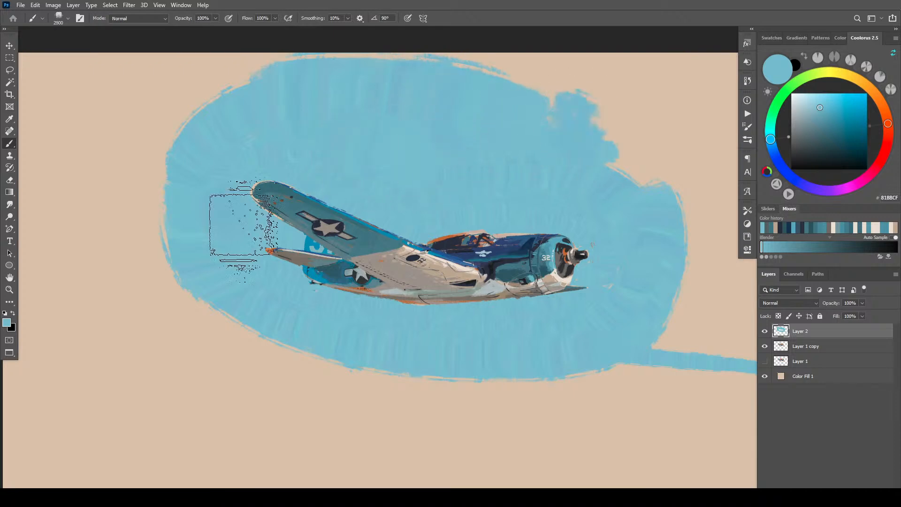
# - Spread the light blue sky farther behind the tail and below the fuselage with 2900 and 2700 px strokes
pyautogui.moveTo(241, 262)
pyautogui.mouseDown()
pyautogui.moveTo(141, 282)
pyautogui.moveTo(144, 204)
pyautogui.moveTo(133, 198)
pyautogui.mouseUp()
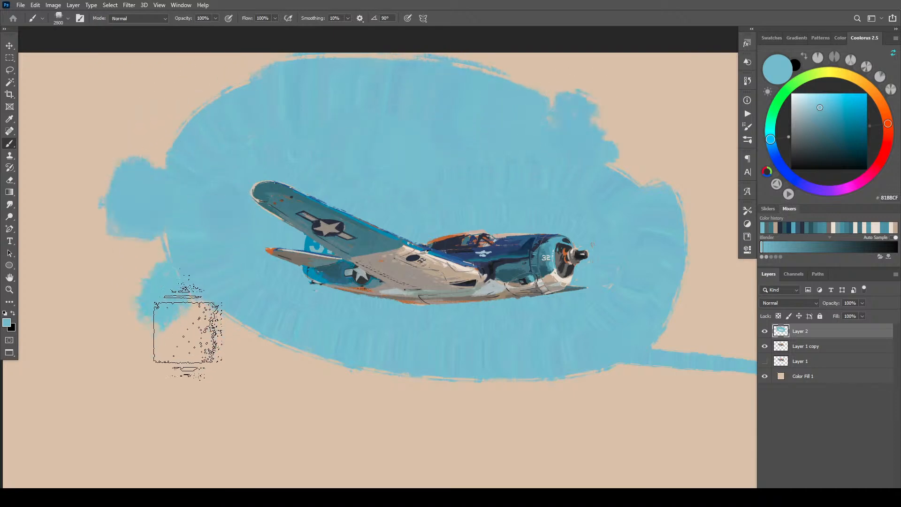
pyautogui.moveTo(185, 327); pyautogui.dragTo(202, 345)
pyautogui.moveTo(262, 352)
pyautogui.mouseDown()
pyautogui.moveTo(251, 358)
pyautogui.moveTo(329, 404)
pyautogui.mouseUp()
pyautogui.press('[')
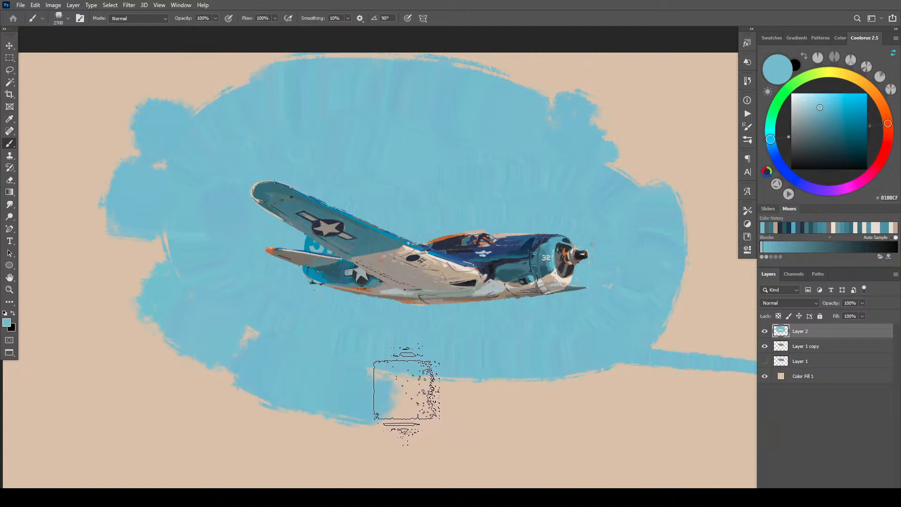
pyautogui.moveTo(402, 383)
pyautogui.mouseDown()
pyautogui.moveTo(505, 406)
pyautogui.moveTo(704, 355)
pyautogui.moveTo(543, 336)
pyautogui.mouseUp()
# - Extend the light blue sky above and ahead of the nose with a 2400 px brush
pyautogui.press('[')
pyautogui.press('[')
pyautogui.press('[')
pyautogui.press('[')
pyautogui.press('[')
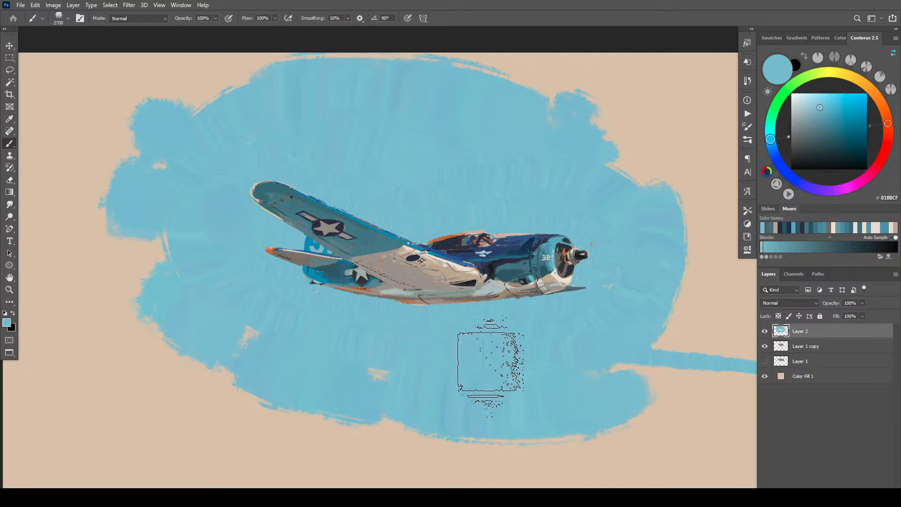
pyautogui.press('[')
pyautogui.press('[')
pyautogui.press('[')
pyautogui.press('[')
pyautogui.press('[')
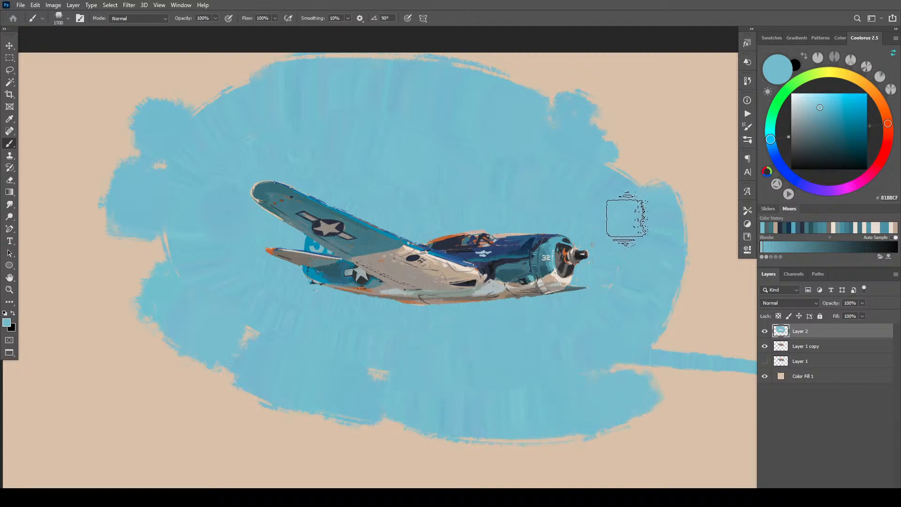
pyautogui.press(']')
pyautogui.press(']')
pyautogui.press(']')
pyautogui.press(']')
pyautogui.press(']')
pyautogui.press(']')
pyautogui.press(']')
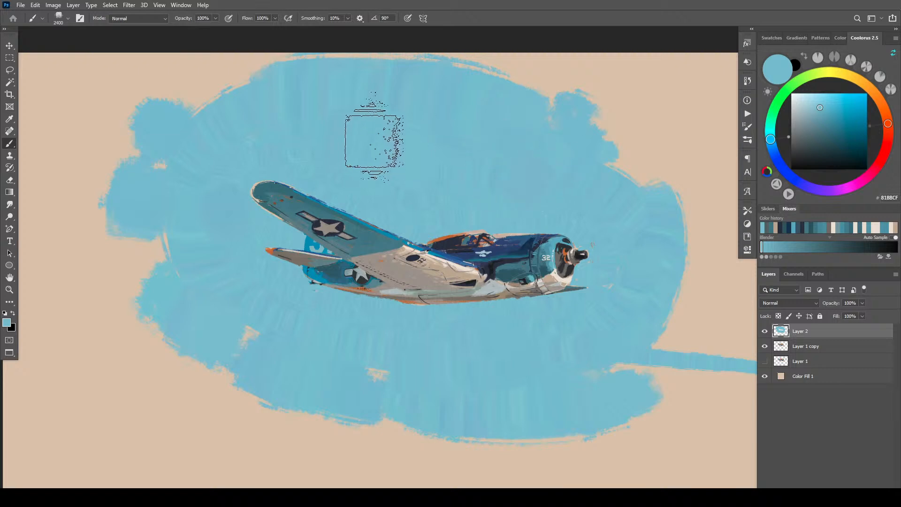
pyautogui.moveTo(638, 192)
pyautogui.mouseDown()
pyautogui.moveTo(594, 97)
pyautogui.moveTo(635, 152)
pyautogui.moveTo(692, 265)
pyautogui.moveTo(681, 333)
pyautogui.moveTo(675, 289)
pyautogui.moveTo(642, 382)
pyautogui.moveTo(623, 302)
pyautogui.mouseUp()
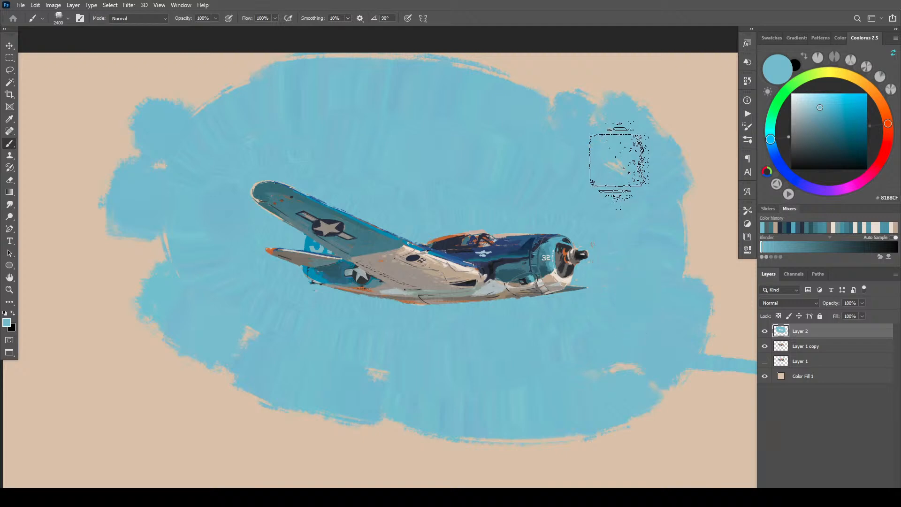
# - Push the light blue sky farther down beneath the plane, from below the nose to below and behind the tail
pyautogui.moveTo(690, 291)
pyautogui.mouseDown()
pyautogui.moveTo(650, 396)
pyautogui.moveTo(682, 379)
pyautogui.moveTo(500, 443)
pyautogui.moveTo(455, 326)
pyautogui.moveTo(462, 324)
pyautogui.moveTo(345, 393)
pyautogui.moveTo(408, 387)
pyautogui.moveTo(384, 397)
pyautogui.moveTo(361, 445)
pyautogui.moveTo(240, 405)
pyautogui.moveTo(252, 331)
pyautogui.moveTo(196, 325)
pyautogui.moveTo(230, 410)
pyautogui.moveTo(164, 372)
pyautogui.mouseUp()
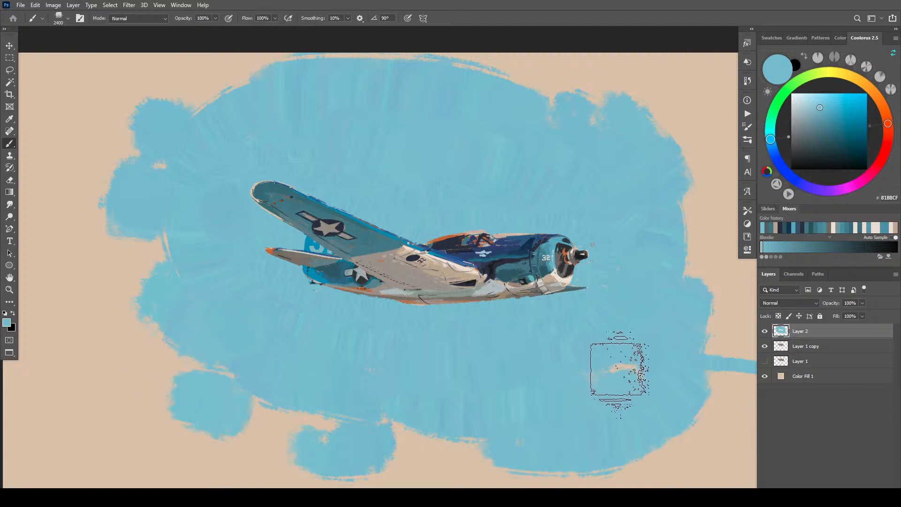
pyautogui.moveTo(289, 429)
pyautogui.mouseDown()
pyautogui.moveTo(149, 428)
pyautogui.moveTo(202, 374)
pyautogui.mouseUp()
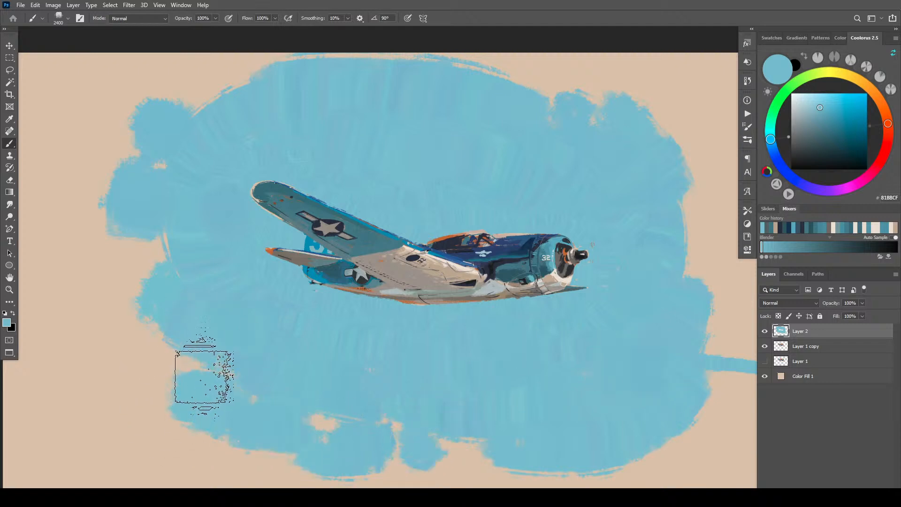
pyautogui.press('[')
pyautogui.moveTo(175, 308); pyautogui.dragTo(140, 262)
# - Enlarge the brush to 3200 px and extend the light blue sky behind the tail and ahead of the nose
pyautogui.press(']')
pyautogui.press(']')
pyautogui.press(']')
pyautogui.press(']')
pyautogui.press(']')
pyautogui.press(']')
pyautogui.press(']')
pyautogui.press(']')
pyautogui.press(']')
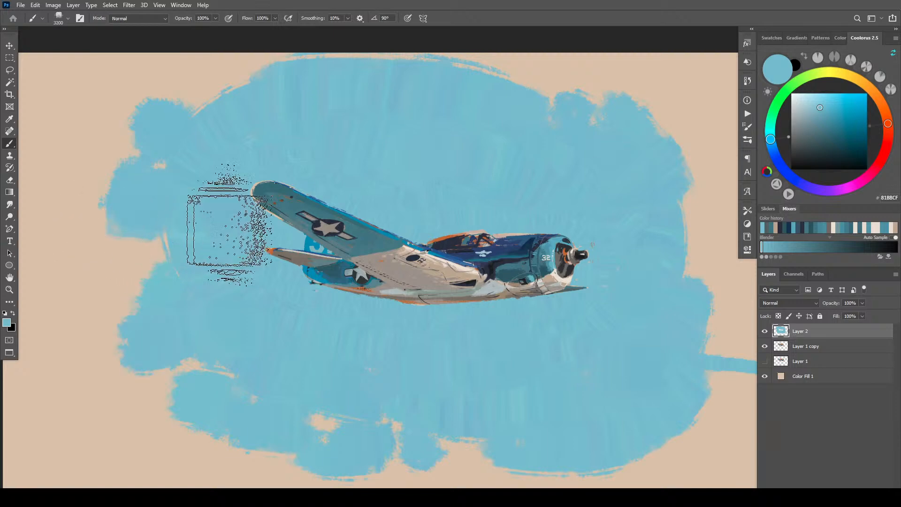
pyautogui.moveTo(699, 202); pyautogui.dragTo(634, 125)
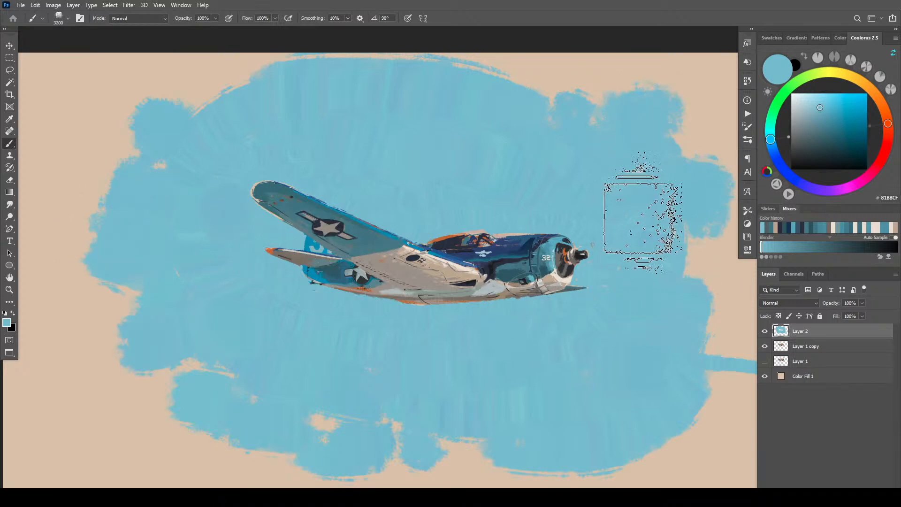
# - Reduce the brush size to 100 px and add an empty layer above the sky layer
pyautogui.press('[')
pyautogui.press('[')
pyautogui.press('[')
pyautogui.press('[')
pyautogui.press('[')
pyautogui.press('[')
pyautogui.press('[')
pyautogui.press('[')
pyautogui.press('[')
pyautogui.press('[')
pyautogui.press('[')
pyautogui.press('[')
pyautogui.press('[')
pyautogui.press('[')
pyautogui.press('[')
pyautogui.press('[')
pyautogui.press('[')
pyautogui.press('[')
pyautogui.press('[')
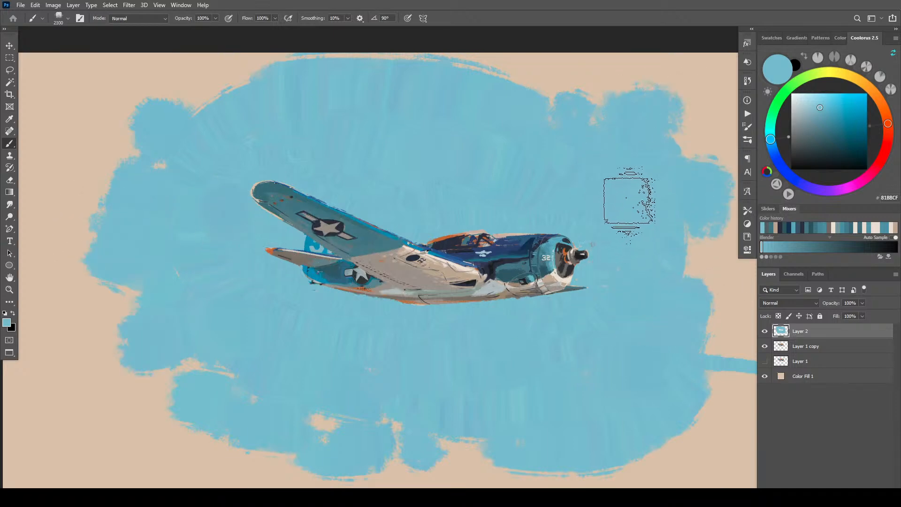
pyautogui.press('[')
pyautogui.press('[')
pyautogui.press('[')
pyautogui.press('[')
pyautogui.press('[')
pyautogui.press('[')
pyautogui.press('[')
pyautogui.press('[')
pyautogui.press('[')
pyautogui.press('[')
pyautogui.press('[')
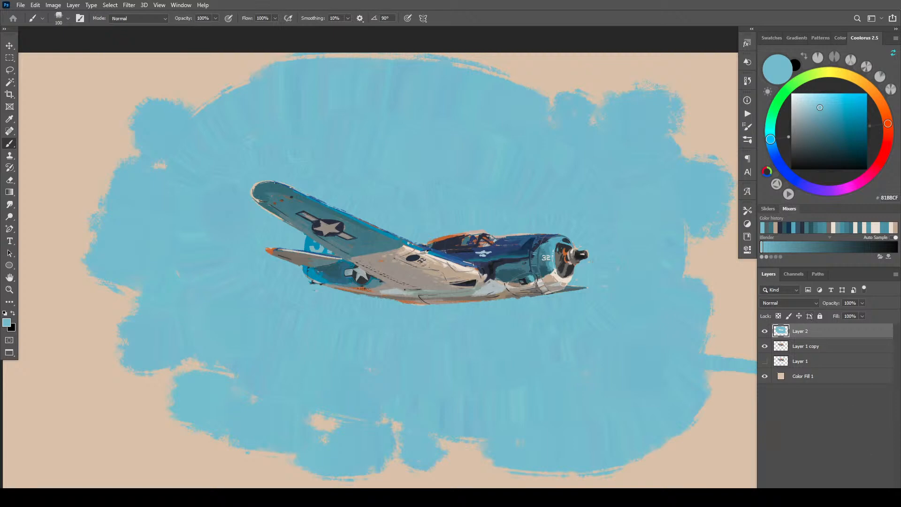
pyautogui.hotkey('ctrl', 'shift', 'alt', 'n')
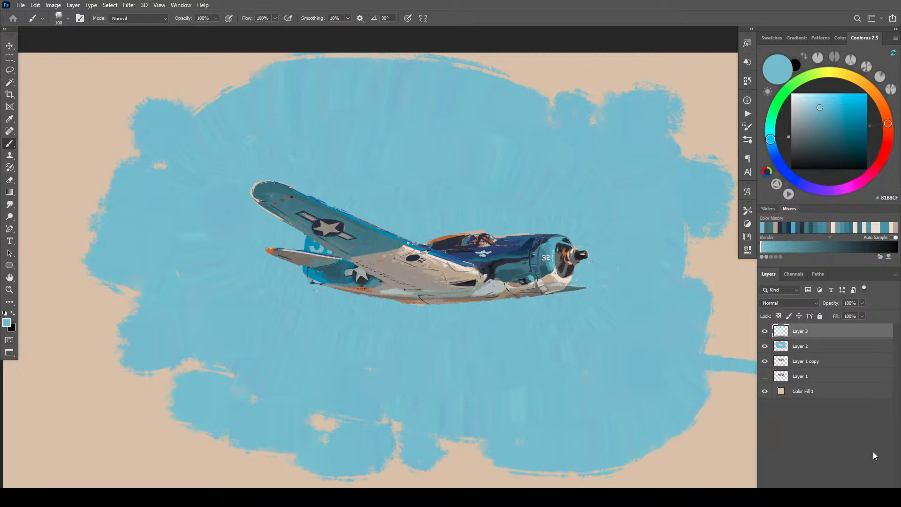
# - Duplicate the visible plane layer, Layer 1 copy, and hide the layer it was copied from
pyautogui.click(792, 363)
pyautogui.hotkey('ctrl', 'j')
pyautogui.click(766, 376)
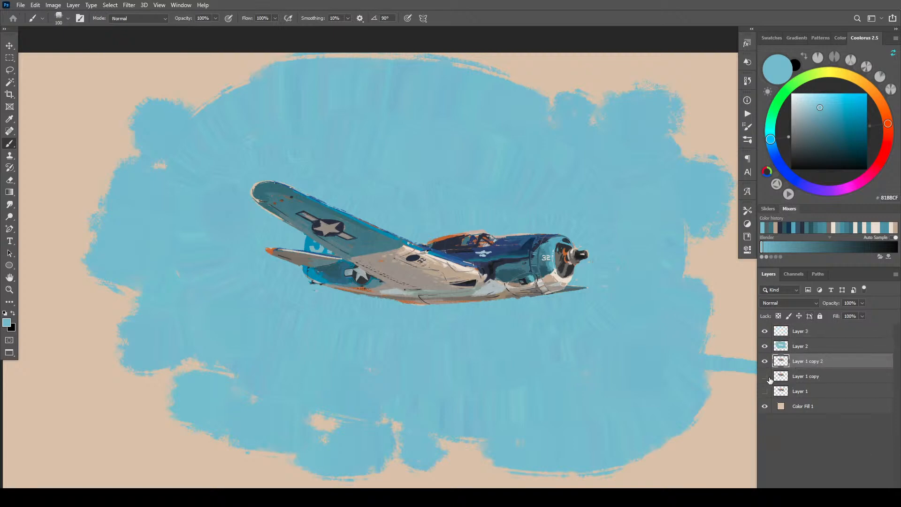
# - Compare the original plane, the adjusted copy and the new duplicate through layer visibility, finishing with only the duplicate and sky over the beige background
pyautogui.click(766, 361)
pyautogui.click(765, 391)
pyautogui.click(766, 346)
pyautogui.click(765, 330)
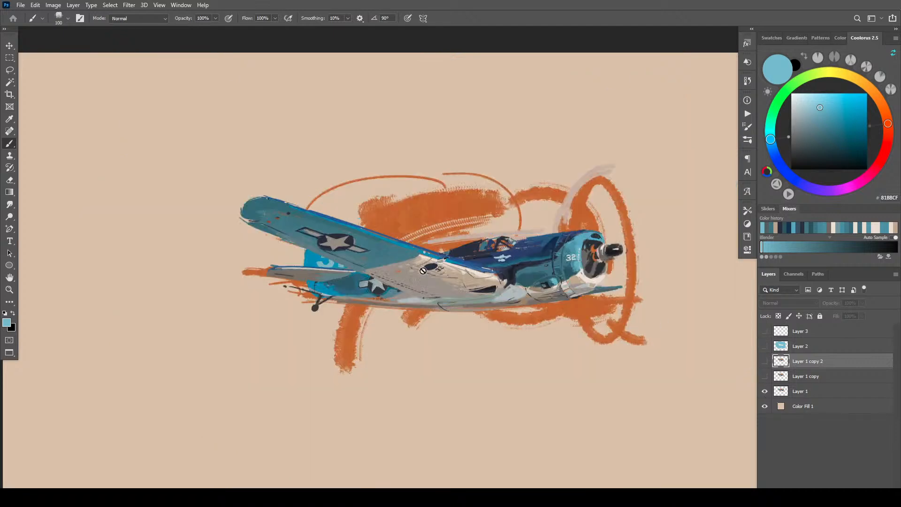
pyautogui.click(766, 376)
pyautogui.click(766, 391)
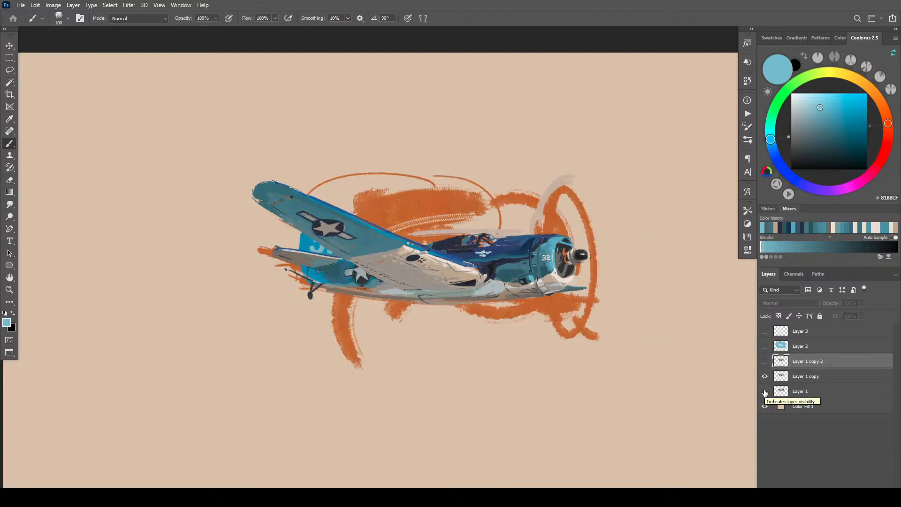
pyautogui.click(766, 361)
pyautogui.click(765, 376)
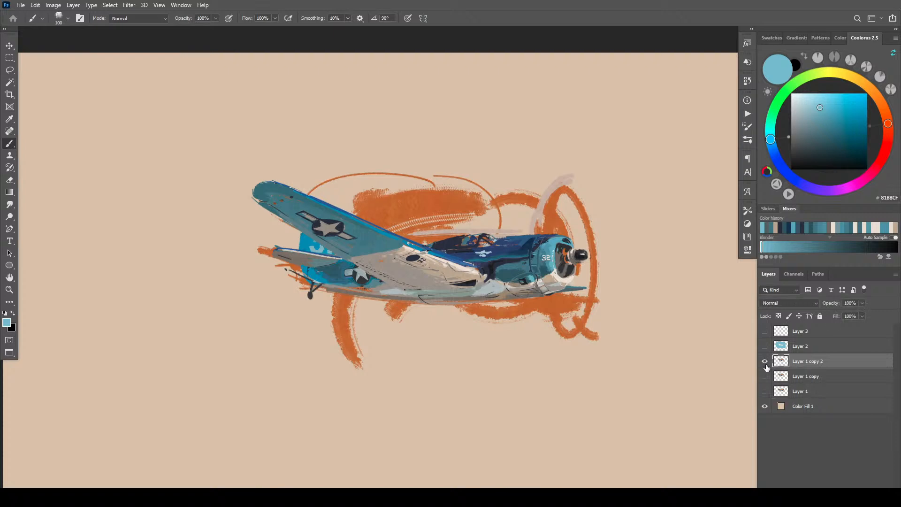
pyautogui.click(765, 345)
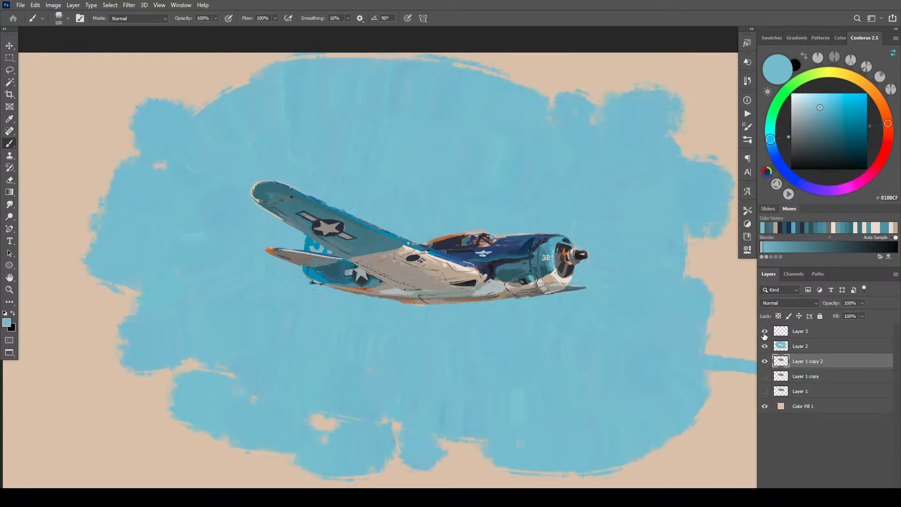
pyautogui.click(764, 332)
# - Paint sampled blue along the top of the fuselage between the cockpit and the engine cowling
pyautogui.keyDown('alt'); pyautogui.click(518, 234); pyautogui.keyUp('alt')
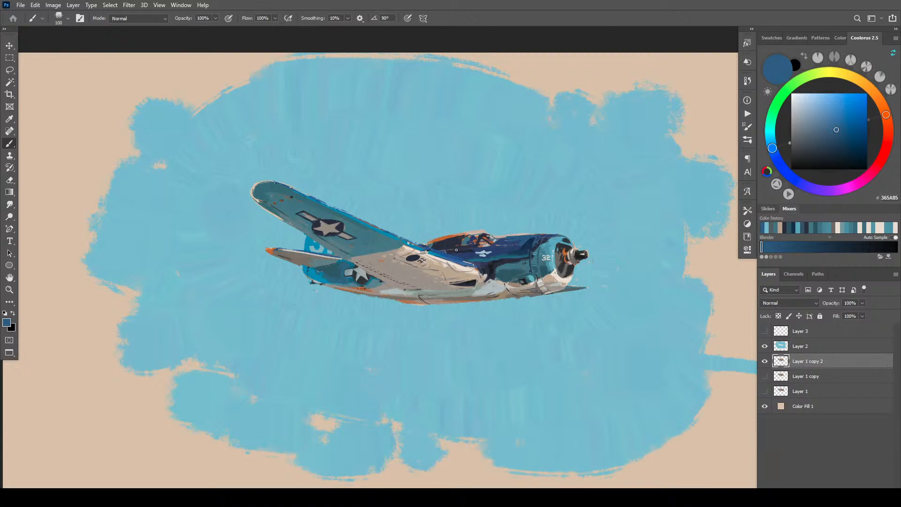
pyautogui.moveTo(498, 239); pyautogui.dragTo(540, 237)
pyautogui.moveTo(500, 240); pyautogui.dragTo(485, 242)
# - Repaint the star-and-bar insignia on the fuselage side in pale blue with a 50 px brush, and sample teal tones from the cowling
pyautogui.keyDown('alt'); pyautogui.click(468, 251); pyautogui.keyUp('alt')
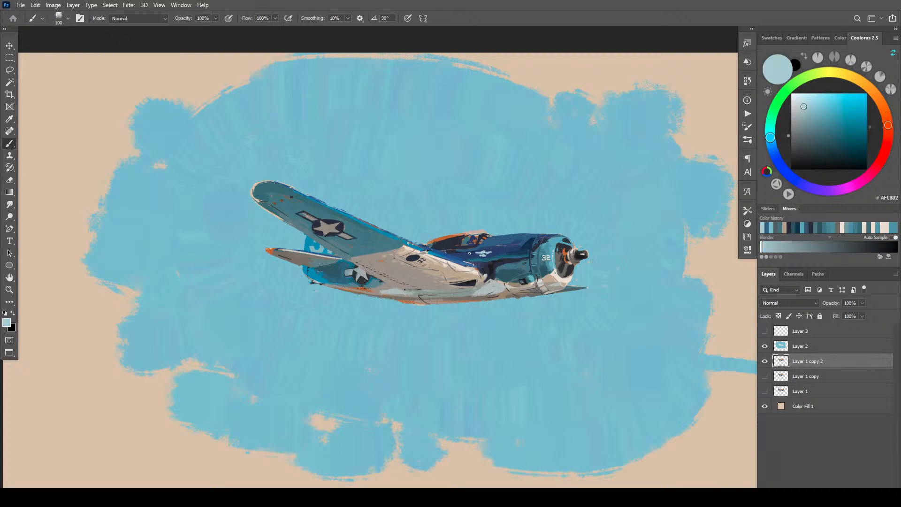
pyautogui.moveTo(467, 254)
pyautogui.mouseDown()
pyautogui.moveTo(496, 249)
pyautogui.moveTo(464, 253)
pyautogui.moveTo(492, 254)
pyautogui.moveTo(566, 211)
pyautogui.moveTo(582, 180)
pyautogui.moveTo(474, 256)
pyautogui.moveTo(493, 254)
pyautogui.mouseUp()
pyautogui.keyDown('alt'); pyautogui.click(497, 244); pyautogui.keyUp('alt')
pyautogui.keyDown('alt'); pyautogui.click(480, 248); pyautogui.keyUp('alt')
pyautogui.press('[')
pyautogui.press('[')
pyautogui.press('[')
pyautogui.press('[')
pyautogui.press('[')
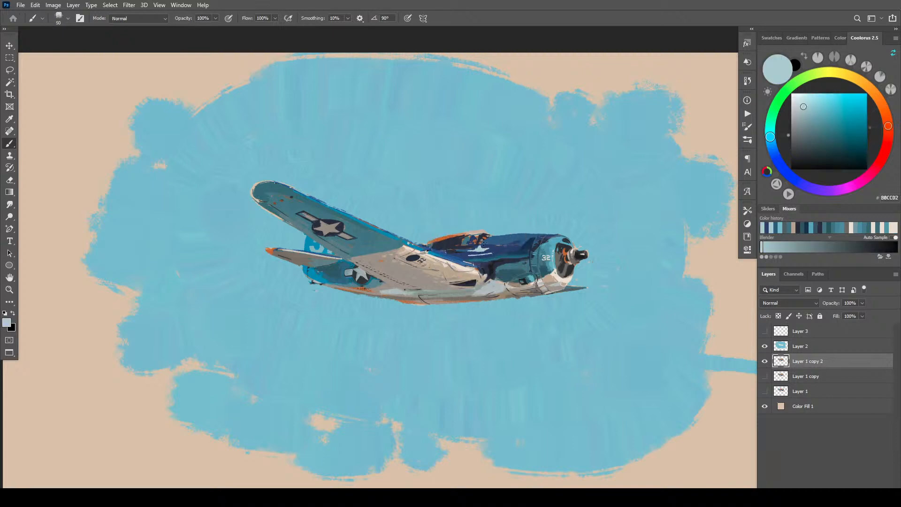
pyautogui.keyDown('alt'); pyautogui.click(492, 249); pyautogui.keyUp('alt')
pyautogui.keyDown('alt'); pyautogui.click(482, 248); pyautogui.keyUp('alt')
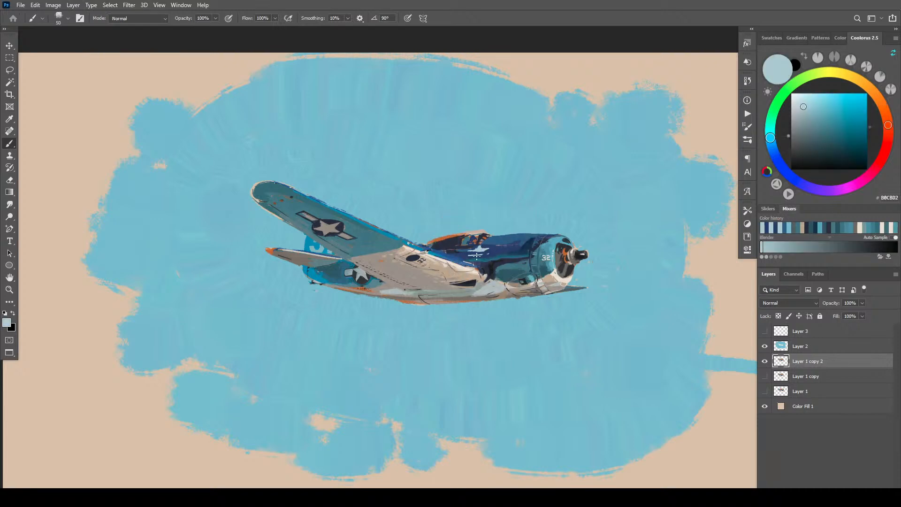
pyautogui.moveTo(470, 256); pyautogui.dragTo(482, 256)
pyautogui.keyDown('alt'); pyautogui.click(544, 257); pyautogui.keyUp('alt')
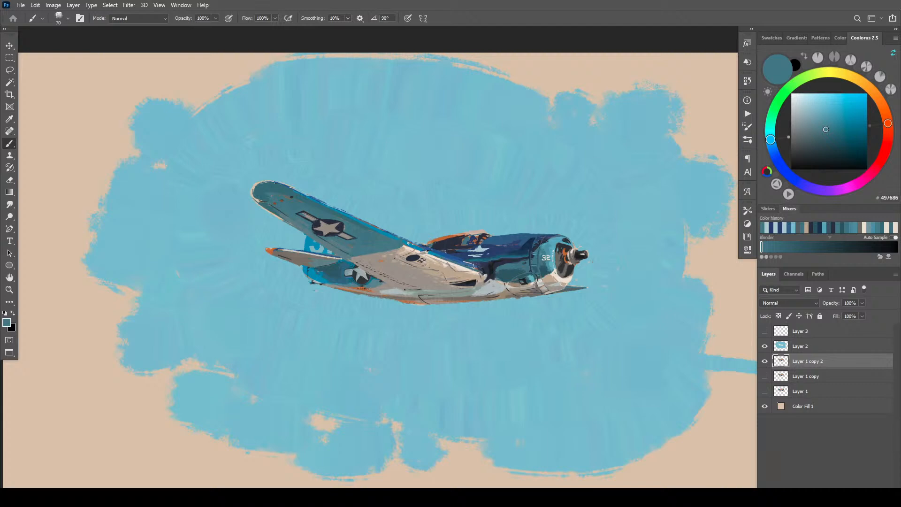
pyautogui.keyDown('alt'); pyautogui.click(532, 277); pyautogui.keyUp('alt')
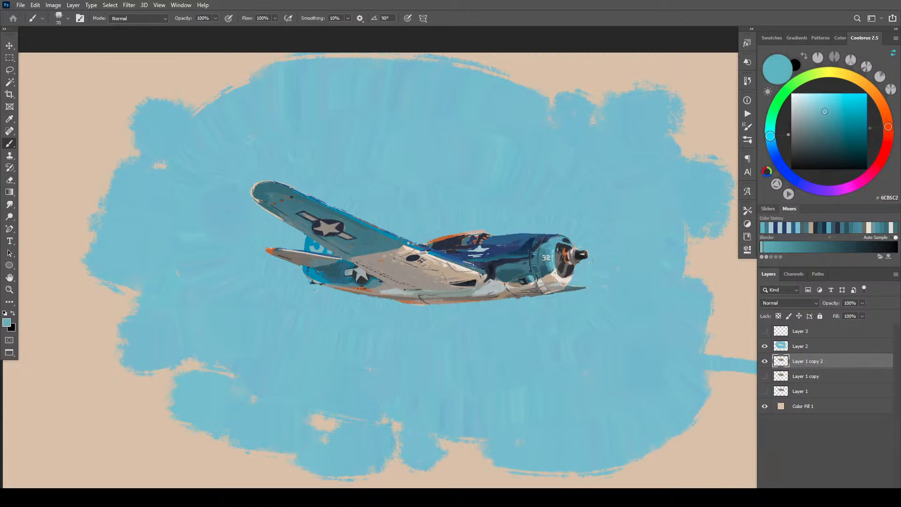
pyautogui.moveTo(484, 271); pyautogui.dragTo(454, 261)
pyautogui.hotkey('ctrl', 'z')
pyautogui.moveTo(401, 245); pyautogui.dragTo(359, 226)
pyautogui.press(']')
pyautogui.hotkey('ctrl', 'z')
pyautogui.hotkey('ctrl', 'z')
pyautogui.hotkey('ctrl', 'z')
pyautogui.hotkey('ctrl', 'z')
pyautogui.moveTo(312, 201); pyautogui.dragTo(407, 243)
pyautogui.hotkey('ctrl', 'z')
# - Brush two strokes along the inner leading edge of the wing, ending at the fuselage
pyautogui.press('[')
pyautogui.moveTo(360, 223); pyautogui.dragTo(402, 241)
pyautogui.moveTo(404, 242); pyautogui.dragTo(421, 250)
# - Shade the fuselage side behind the cowling with sampled blue, teal and dark navy tones, using a 60 px brush
pyautogui.keyDown('alt'); pyautogui.click(536, 243); pyautogui.keyUp('alt')
pyautogui.click(836, 122)
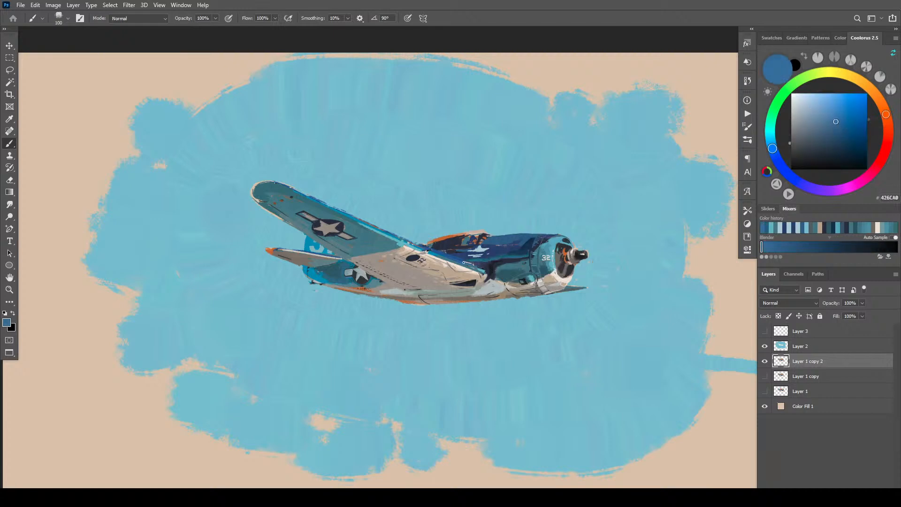
pyautogui.press('[')
pyautogui.press('[')
pyautogui.press('[')
pyautogui.keyDown('alt'); pyautogui.click(495, 269); pyautogui.keyUp('alt')
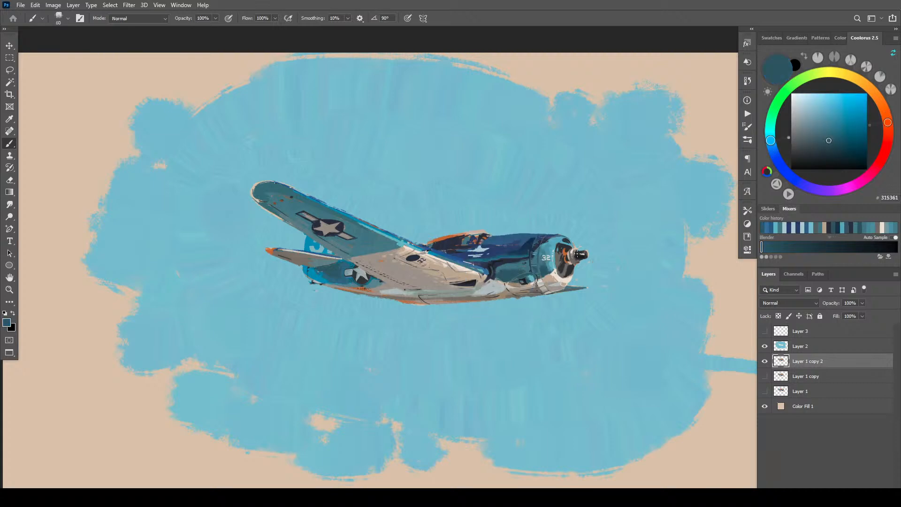
pyautogui.keyDown('alt'); pyautogui.click(489, 282); pyautogui.keyUp('alt')
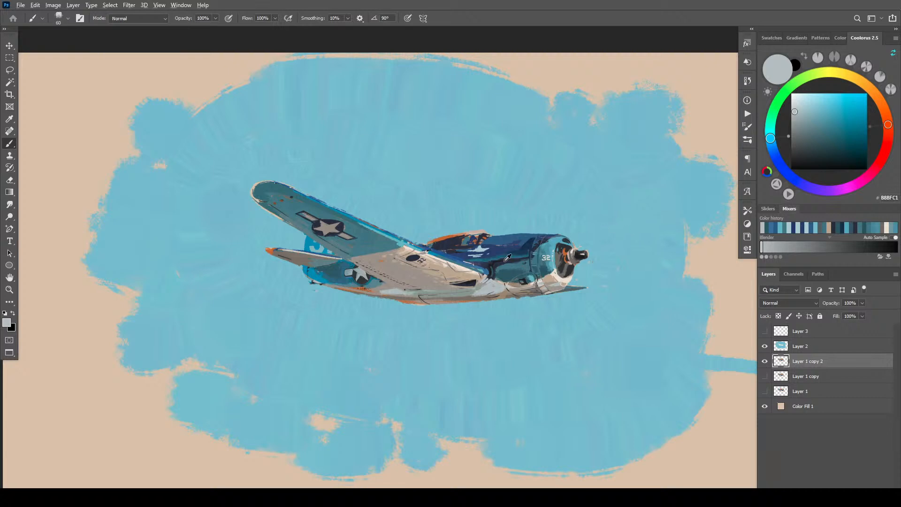
pyautogui.keyDown('alt'); pyautogui.click(501, 268); pyautogui.keyUp('alt')
pyautogui.moveTo(496, 275); pyautogui.dragTo(522, 259)
pyautogui.press('[')
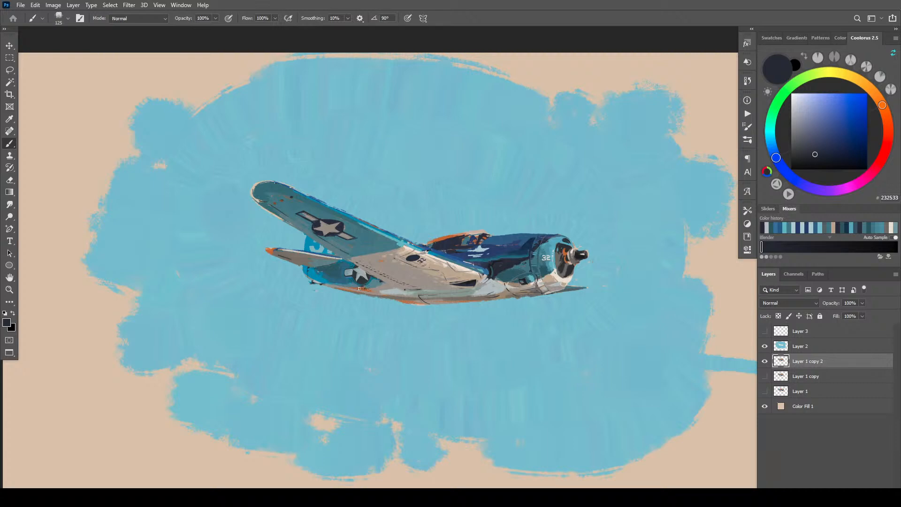
# - Touch up the rear fuselage around the star insignia near the tail with sampled teal tones and a 70 px brush
pyautogui.keyDown('alt'); pyautogui.click(371, 277); pyautogui.keyUp('alt')
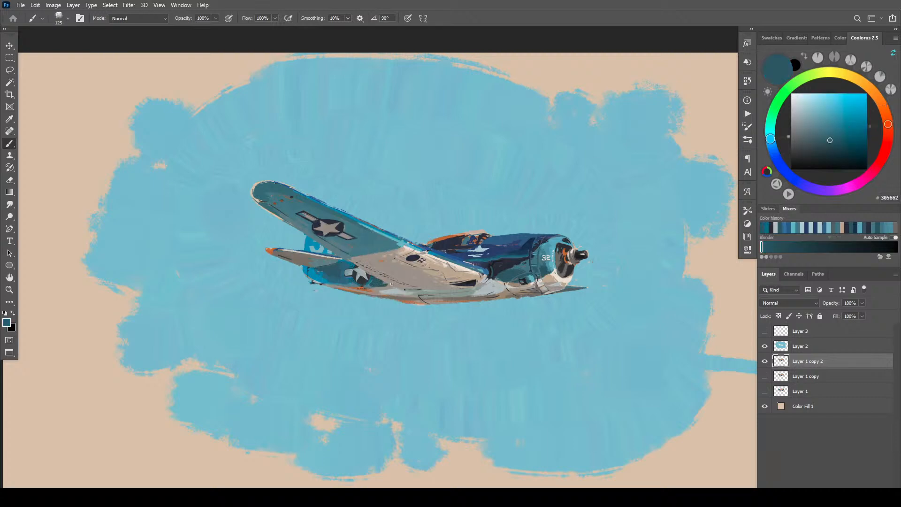
pyautogui.press('[')
pyautogui.press('[')
pyautogui.press('[')
pyautogui.press('[')
pyautogui.keyDown('alt'); pyautogui.click(374, 284); pyautogui.keyUp('alt')
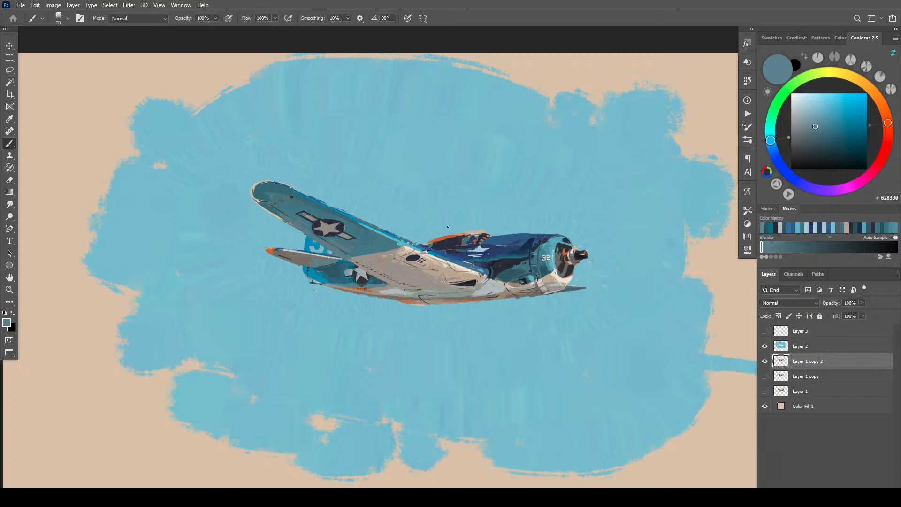
# - Cover the orange outline above the canopy with dark navy and paint the windshield in blue 3178A6
pyautogui.keyDown('alt'); pyautogui.click(440, 244); pyautogui.keyUp('alt')
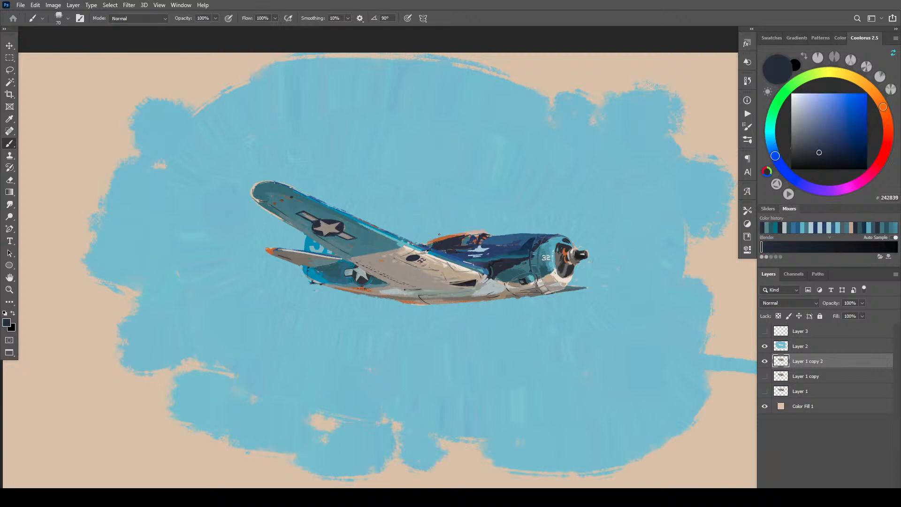
pyautogui.moveTo(443, 237); pyautogui.dragTo(477, 236)
pyautogui.keyDown('alt'); pyautogui.click(515, 272); pyautogui.keyUp('alt')
pyautogui.click(845, 120)
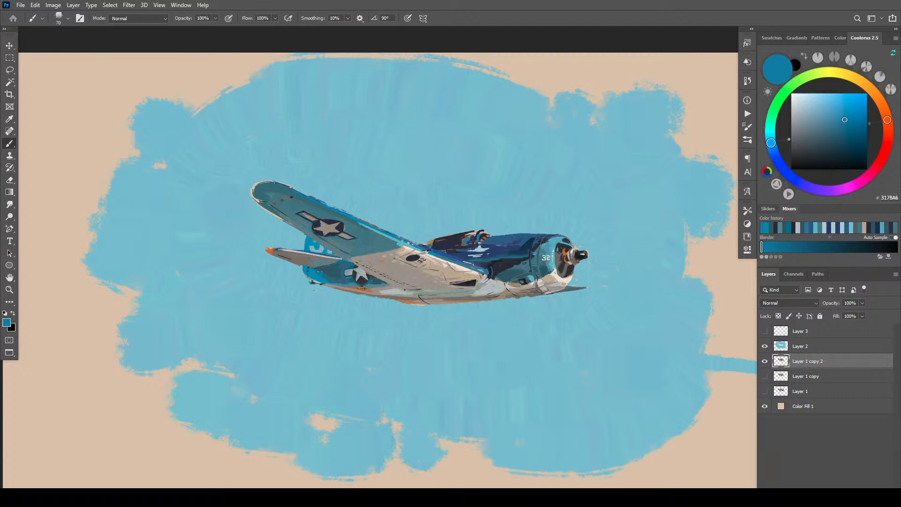
pyautogui.moveTo(479, 237); pyautogui.dragTo(482, 232)
# - Detail the windshield area with sampled navy, blue and orange tones and pale blue 95C8D4 highlights
pyautogui.keyDown('alt'); pyautogui.click(516, 250); pyautogui.keyUp('alt')
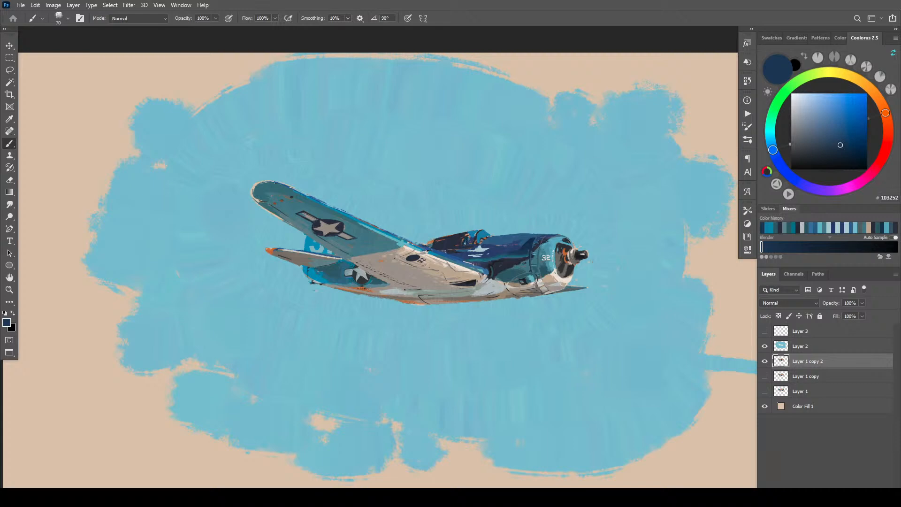
pyautogui.keyDown('alt'); pyautogui.click(489, 257); pyautogui.keyUp('alt')
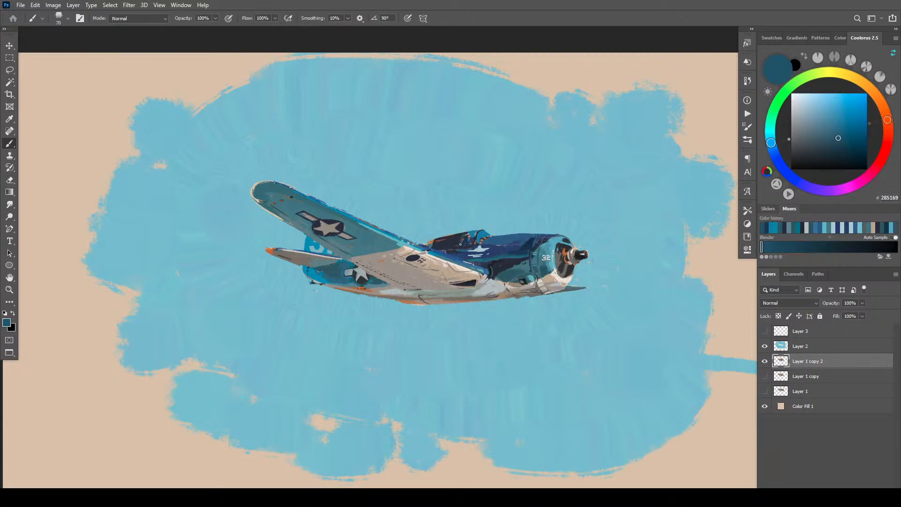
pyautogui.keyDown('alt'); pyautogui.click(485, 237); pyautogui.keyUp('alt')
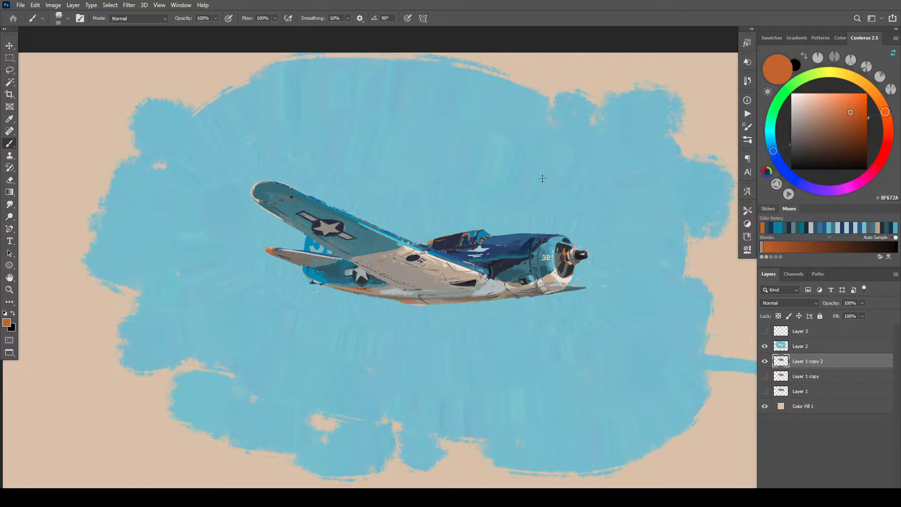
pyautogui.keyDown('alt'); pyautogui.click(521, 170); pyautogui.keyUp('alt')
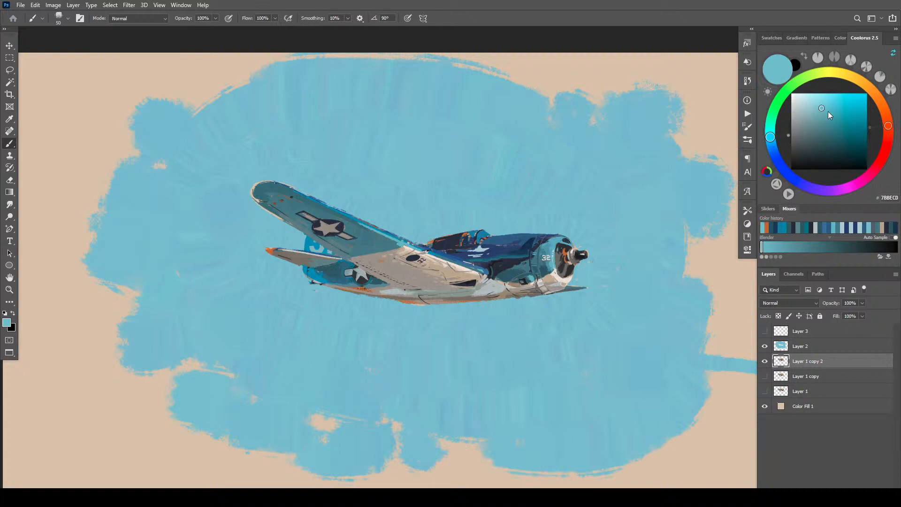
pyautogui.click(817, 104)
pyautogui.moveTo(816, 105); pyautogui.dragTo(813, 106)
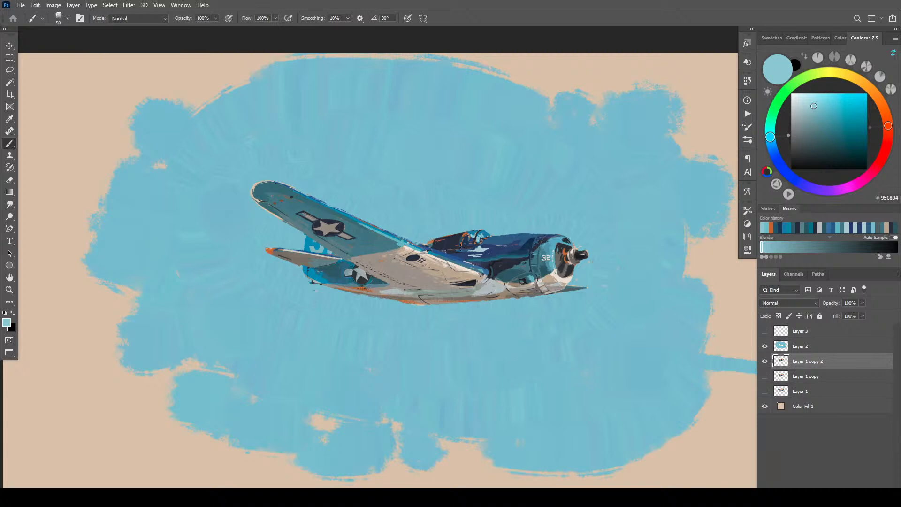
# - Refine the upper front rim of the engine cowling with sampled teal and pale blue tones, using a 50 px brush
pyautogui.keyDown('alt'); pyautogui.click(546, 248); pyautogui.keyUp('alt')
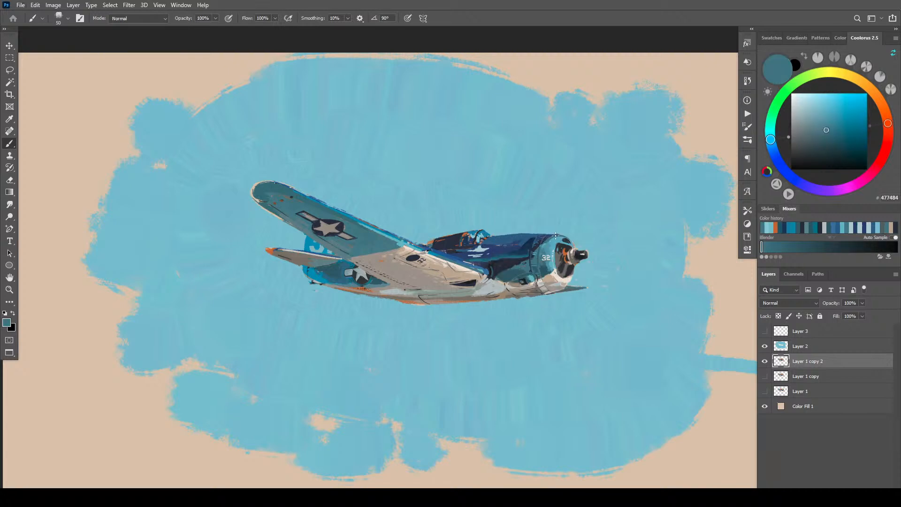
pyautogui.keyDown('alt'); pyautogui.click(552, 243); pyautogui.keyUp('alt')
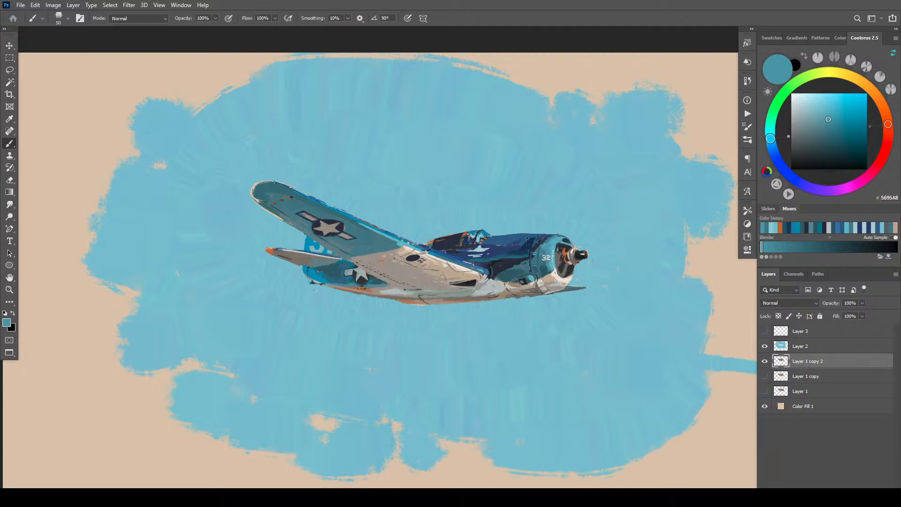
pyautogui.keyDown('alt'); pyautogui.click(554, 248); pyautogui.keyUp('alt')
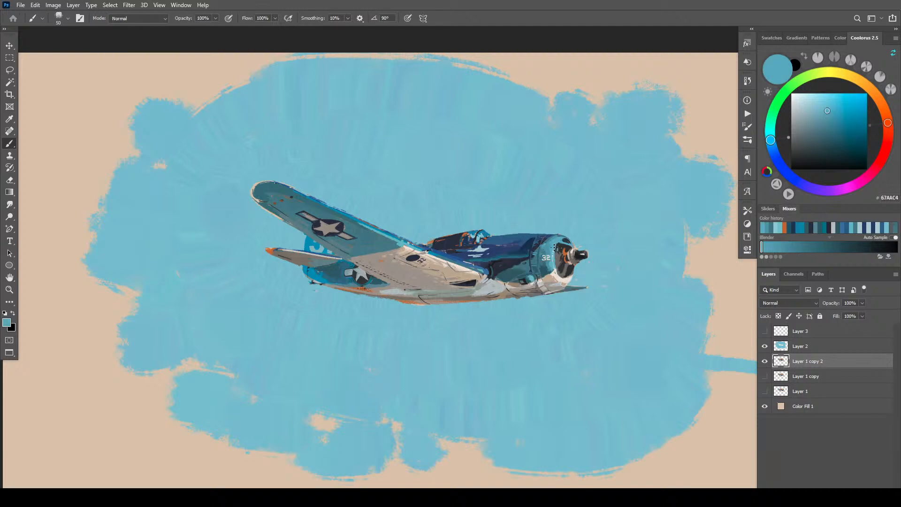
pyautogui.keyDown('alt'); pyautogui.click(556, 244); pyautogui.keyUp('alt')
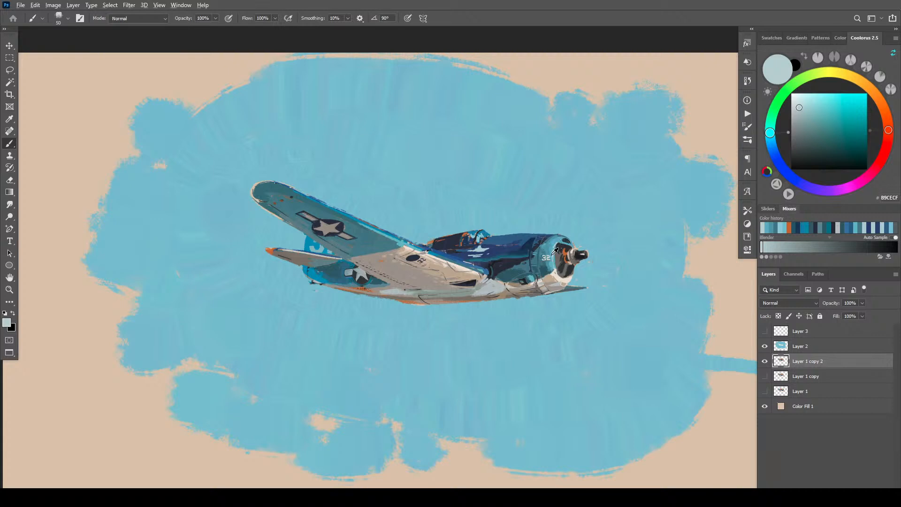
pyautogui.keyDown('alt'); pyautogui.click(557, 241); pyautogui.keyUp('alt')
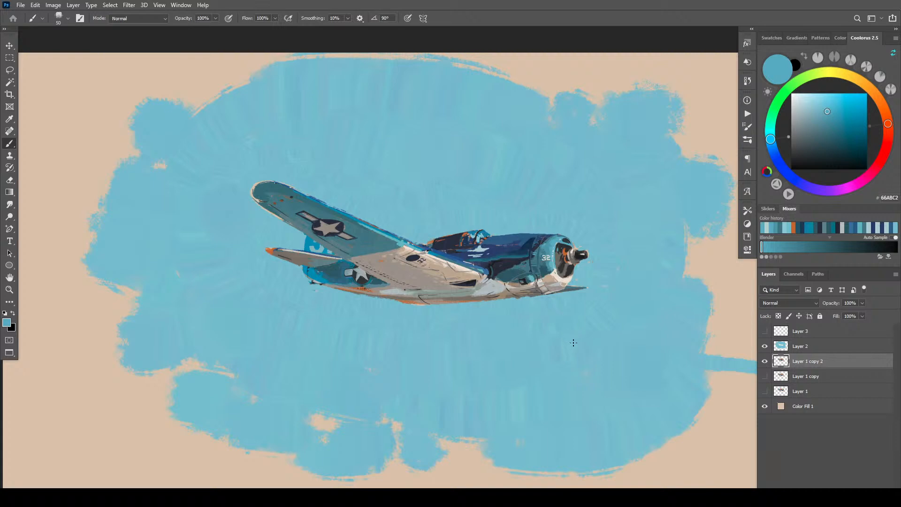
pyautogui.keyDown('alt'); pyautogui.click(563, 234); pyautogui.keyUp('alt')
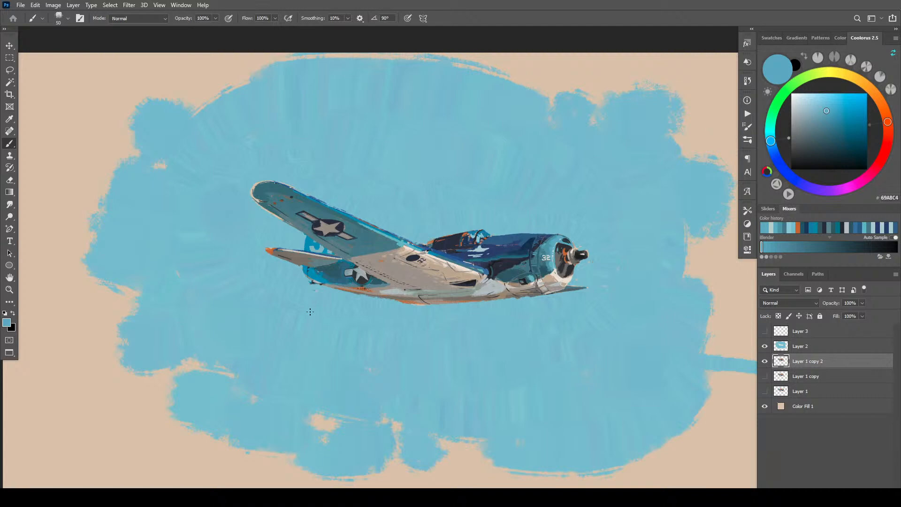
# - Touch up the rear of the canopy with sampled dark navy, and add an empty layer directly above the sky layer
pyautogui.keyDown('alt'); pyautogui.click(446, 234); pyautogui.keyUp('alt')
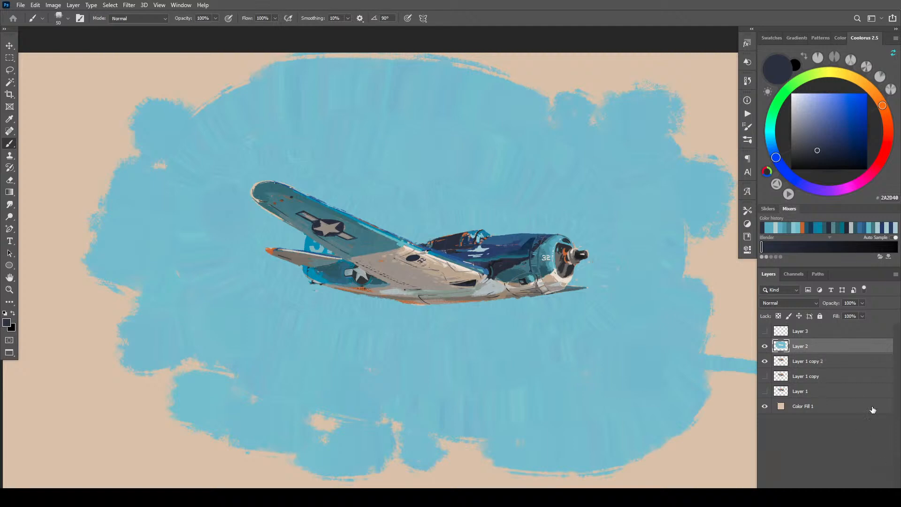
pyautogui.click(807, 346)
pyautogui.hotkey('ctrl', 'shift', 'alt', 'n')
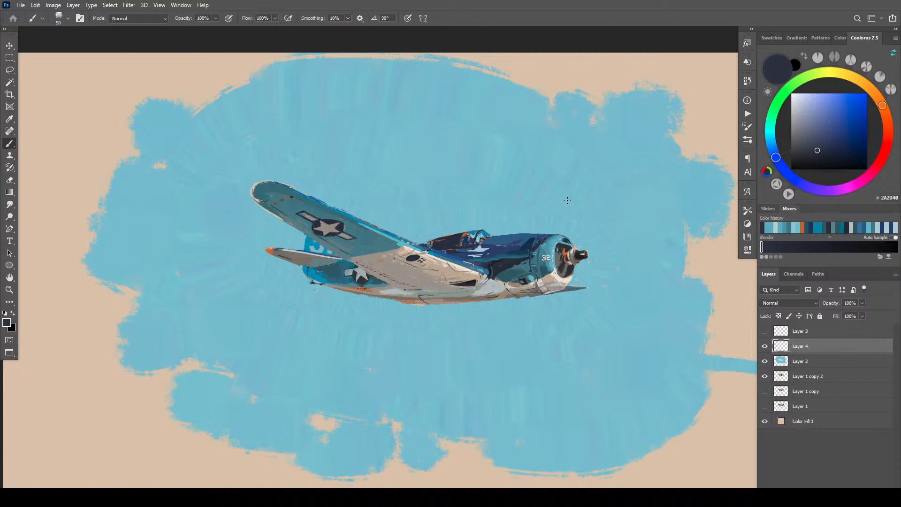
# - Paint a thin vertical antenna mast above the fuselage just behind the engine cowling in sampled navy 162847
pyautogui.keyDown('alt'); pyautogui.click(531, 240); pyautogui.keyUp('alt')
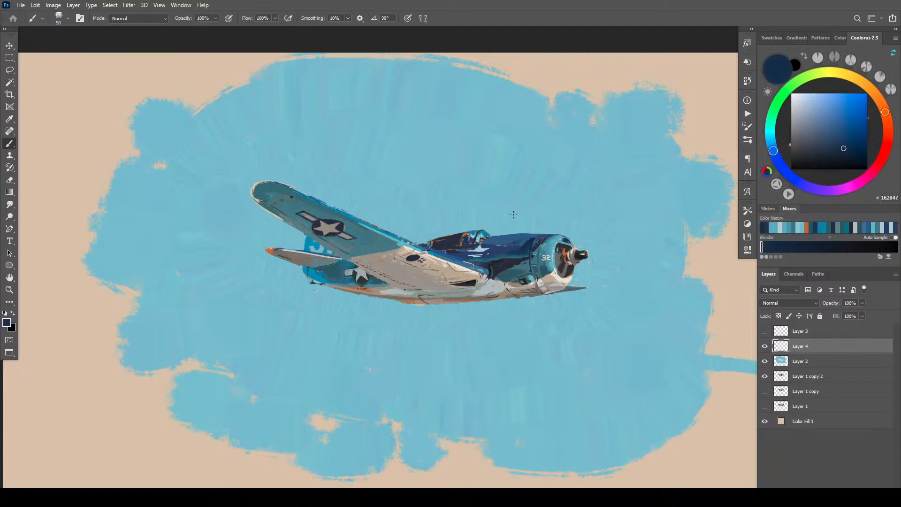
pyautogui.moveTo(515, 237); pyautogui.dragTo(515, 209)
pyautogui.hotkey('ctrl', 'z')
pyautogui.moveTo(515, 234); pyautogui.dragTo(516, 205)
pyautogui.hotkey('ctrl', 'z')
pyautogui.moveTo(514, 240); pyautogui.dragTo(515, 220)
pyautogui.keyDown('alt'); pyautogui.click(558, 273); pyautogui.keyUp('alt')
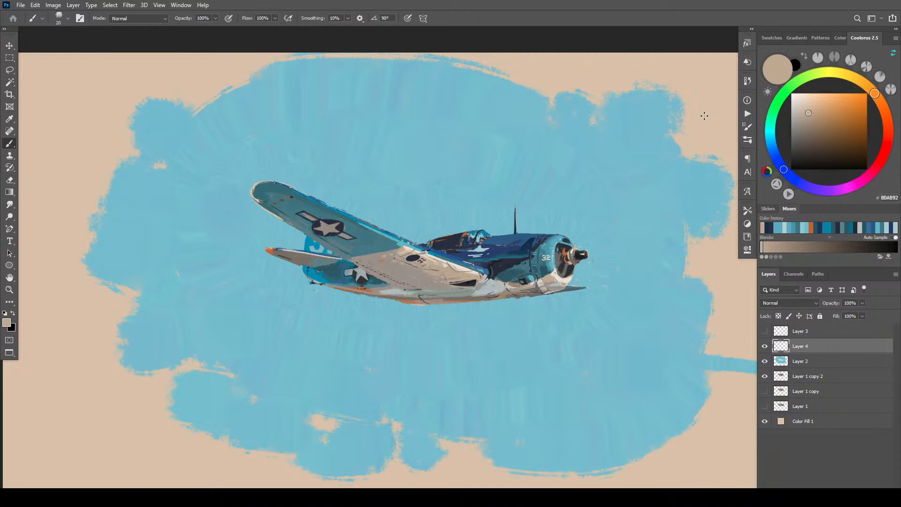
# - Add a new layer and paint an upper and a lower propeller blade extending from the hub in sampled blue 365786
pyautogui.keyDown('alt'); pyautogui.click(514, 235); pyautogui.keyUp('alt')
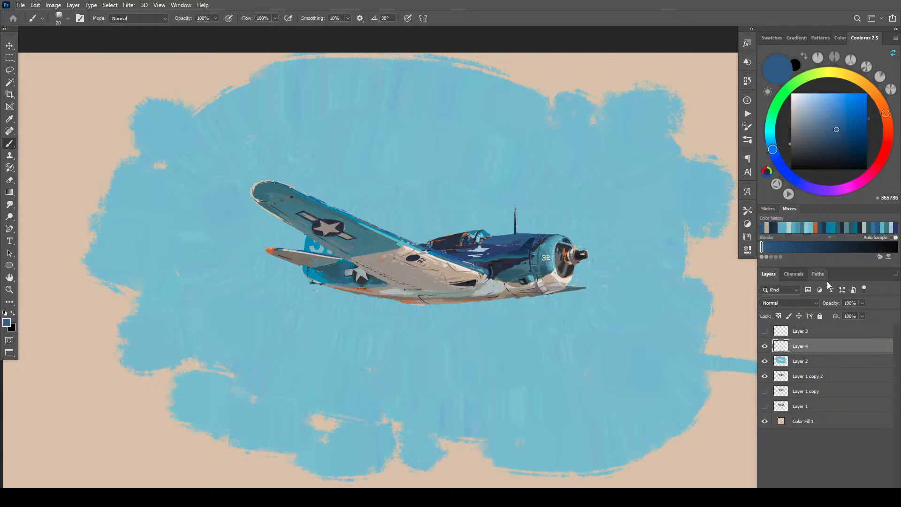
pyautogui.click(875, 480)
pyautogui.press(']')
pyautogui.press(']')
pyautogui.press(']')
pyautogui.press(']')
pyautogui.press(']')
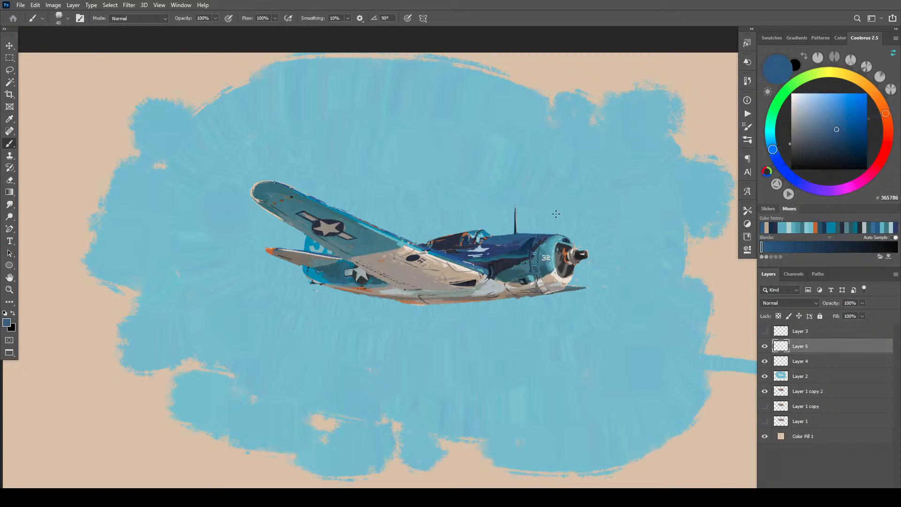
pyautogui.moveTo(572, 243)
pyautogui.mouseDown()
pyautogui.moveTo(572, 252)
pyautogui.moveTo(569, 210)
pyautogui.mouseUp()
pyautogui.press(']')
pyautogui.press(']')
pyautogui.press(']')
pyautogui.moveTo(573, 266); pyautogui.dragTo(577, 295)
# - Paint a broad off-white EFE5D5 propeller blade downward from the hub with a 200 px brush
pyautogui.press(']')
pyautogui.press(']')
pyautogui.keyDown('alt'); pyautogui.click(565, 286); pyautogui.keyUp('alt')
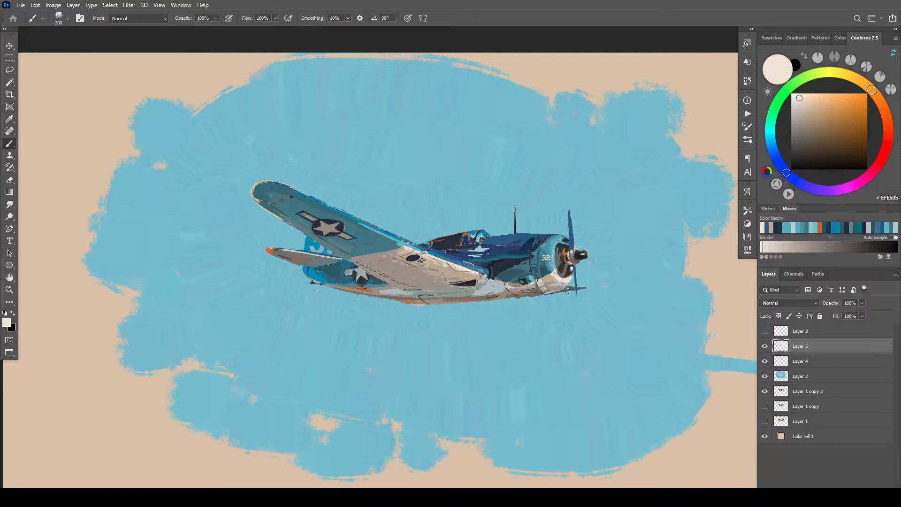
pyautogui.moveTo(572, 262); pyautogui.dragTo(566, 317)
# - Paint cream EED4AA motion arcs above the cowling and ahead of the spinner with a smaller brush
pyautogui.press('[')
pyautogui.press('[')
pyautogui.press('[')
pyautogui.press('[')
pyautogui.moveTo(559, 201); pyautogui.dragTo(548, 230)
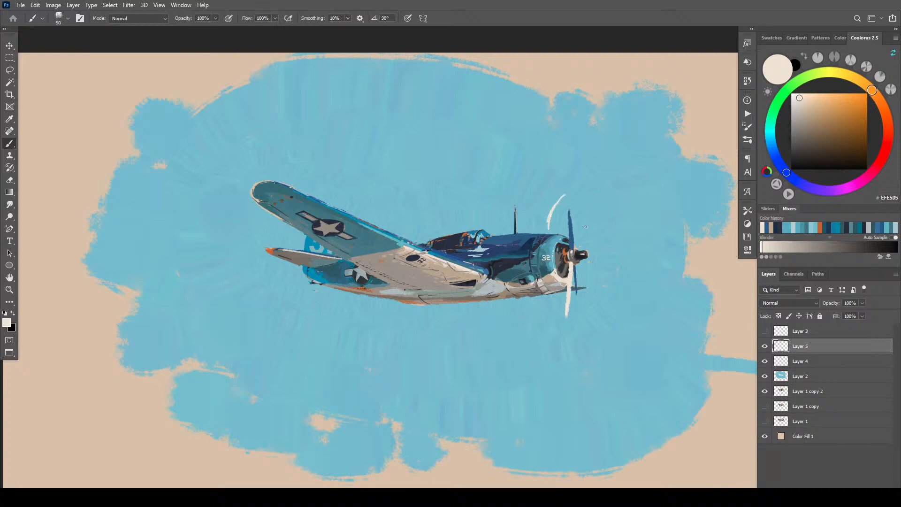
pyautogui.hotkey('ctrl', 'z')
pyautogui.click(813, 98)
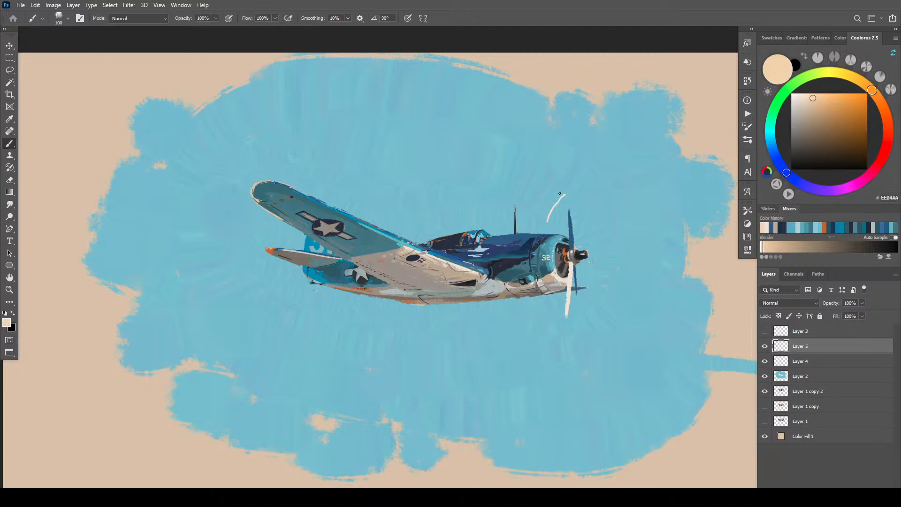
pyautogui.press(']')
pyautogui.moveTo(562, 192); pyautogui.dragTo(544, 222)
pyautogui.moveTo(599, 251); pyautogui.dragTo(598, 266)
# - Extend the propeller's motion ring with an orange DAA54F arc across the cowling and tan E7C081 arcs below and at the upper front
pyautogui.click(840, 104)
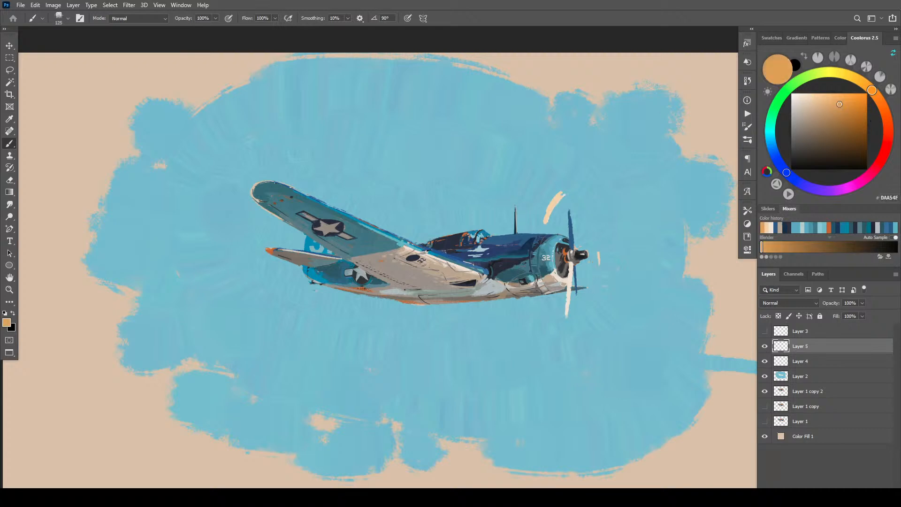
pyautogui.moveTo(542, 262)
pyautogui.mouseDown()
pyautogui.moveTo(541, 275)
pyautogui.moveTo(542, 231)
pyautogui.mouseUp()
pyautogui.click(825, 100)
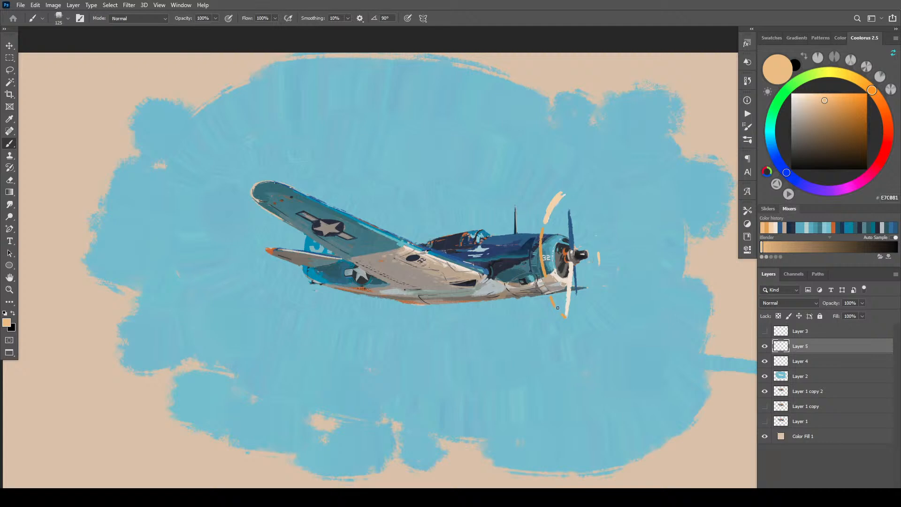
pyautogui.moveTo(554, 305)
pyautogui.mouseDown()
pyautogui.moveTo(563, 315)
pyautogui.moveTo(592, 305)
pyautogui.mouseUp()
pyautogui.moveTo(585, 210); pyautogui.dragTo(583, 200)
# - Soften the propeller blur by breaking its blades and arcs into dashes and adding pale grey DAD4CB and sampled off-white strokes below the hub
pyautogui.moveTo(811, 111); pyautogui.dragTo(796, 103)
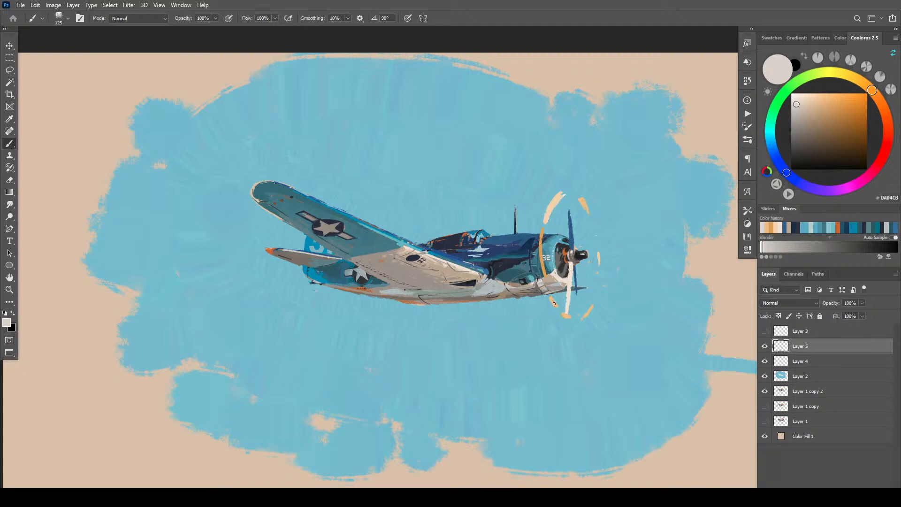
pyautogui.moveTo(559, 307)
pyautogui.mouseDown()
pyautogui.moveTo(550, 292)
pyautogui.moveTo(585, 315)
pyautogui.mouseUp()
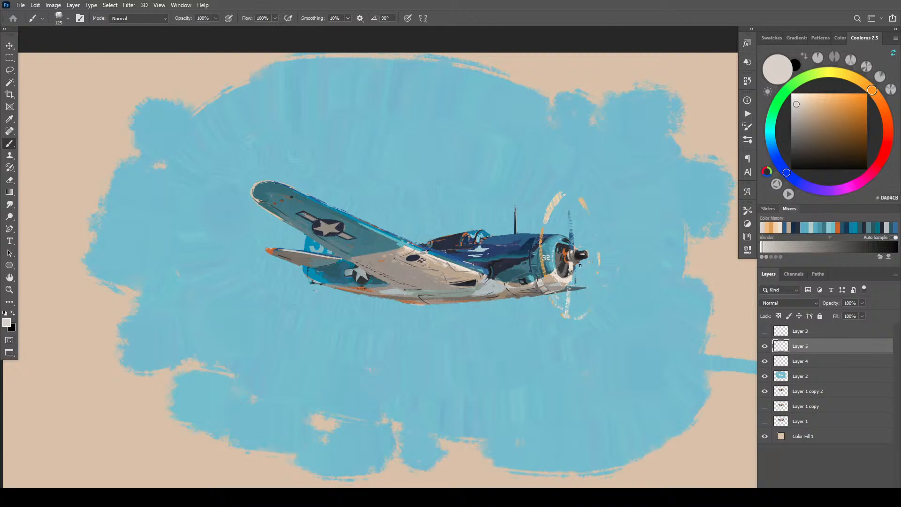
pyautogui.keyDown('alt'); pyautogui.click(566, 300); pyautogui.keyUp('alt')
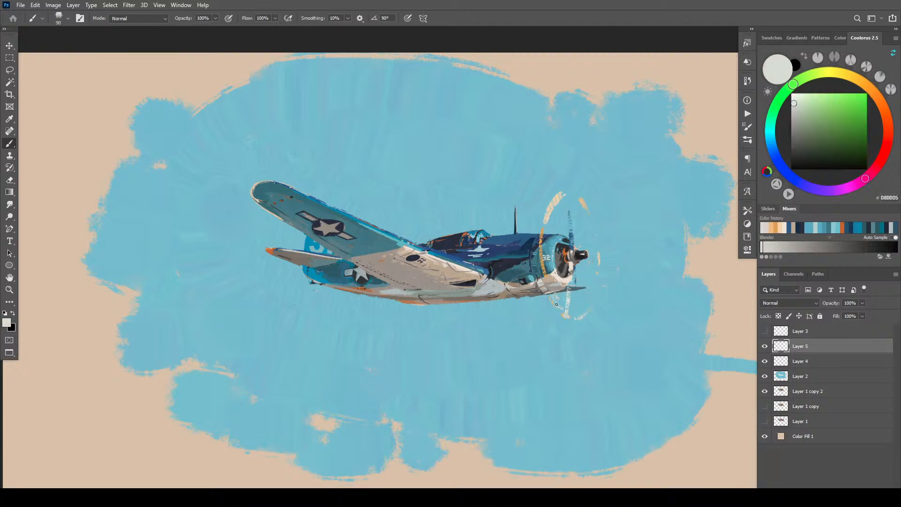
pyautogui.moveTo(556, 304)
pyautogui.mouseDown()
pyautogui.moveTo(565, 312)
pyautogui.moveTo(565, 292)
pyautogui.mouseUp()
pyautogui.keyDown('alt'); pyautogui.click(576, 241); pyautogui.keyUp('alt')
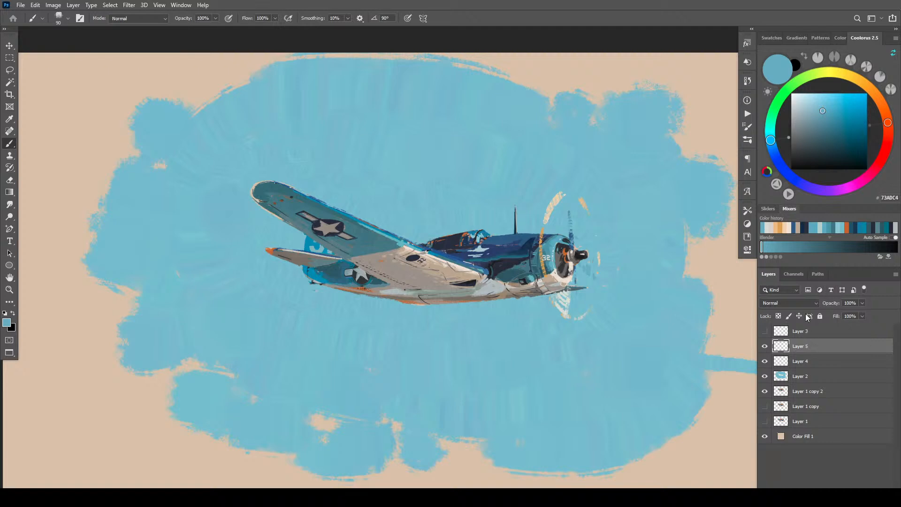
pyautogui.click(764, 345)
pyautogui.click(764, 346)
# - Free-transform the propeller layer, lowering the ring's rear upper corner and adjusting the other edges so it tilts around the hub
pyautogui.hotkey('ctrl', 't')
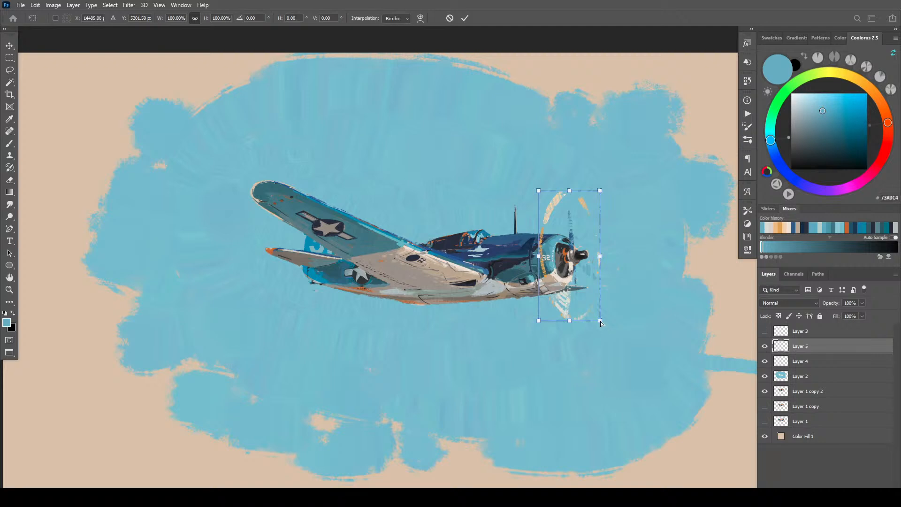
pyautogui.moveTo(603, 327); pyautogui.dragTo(595, 328)
pyautogui.hotkey('ctrl', 'z')
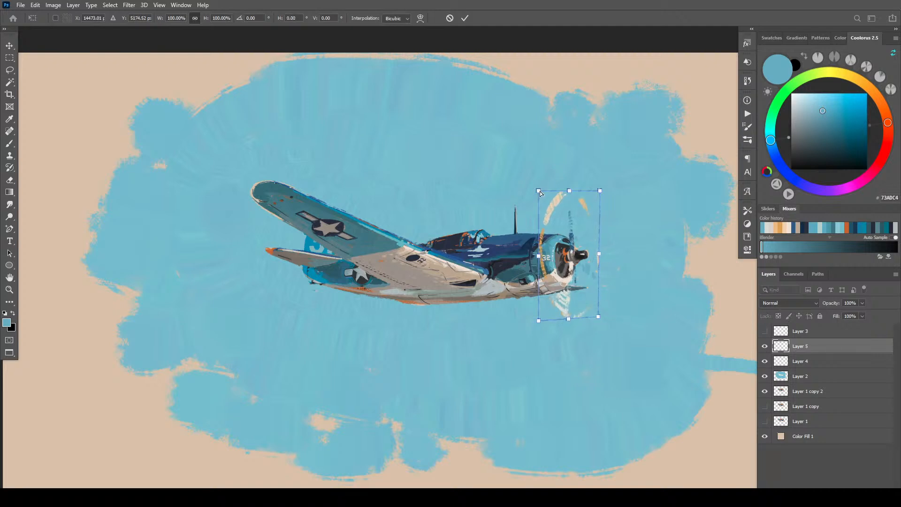
pyautogui.moveTo(539, 192)
pyautogui.mouseDown()
pyautogui.moveTo(538, 184)
pyautogui.moveTo(539, 198)
pyautogui.mouseUp()
pyautogui.moveTo(601, 193); pyautogui.dragTo(599, 191)
pyautogui.moveTo(571, 318); pyautogui.dragTo(568, 320)
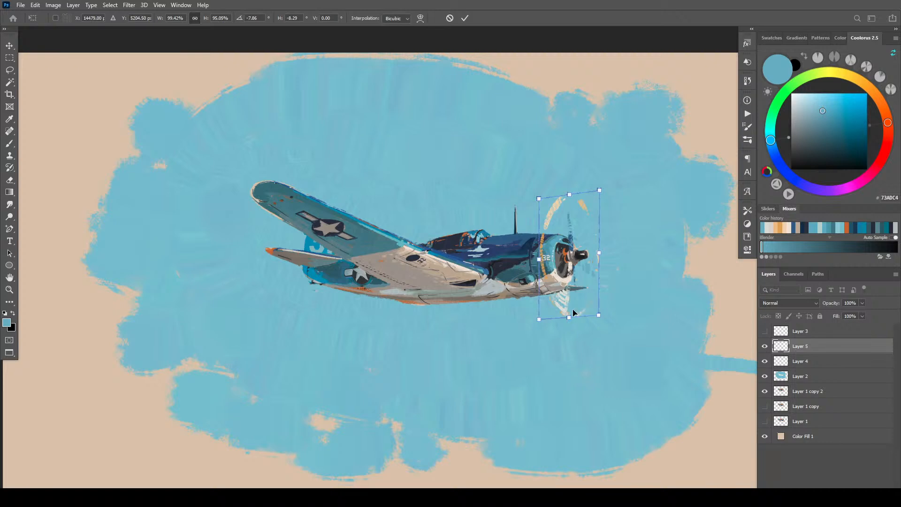
pyautogui.moveTo(578, 262); pyautogui.dragTo(578, 262)
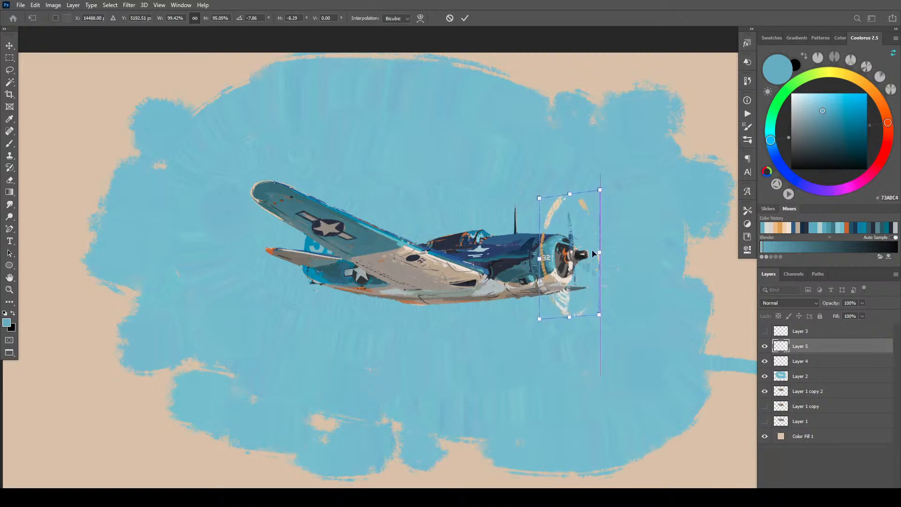
pyautogui.scroll(-5, 648, 241)
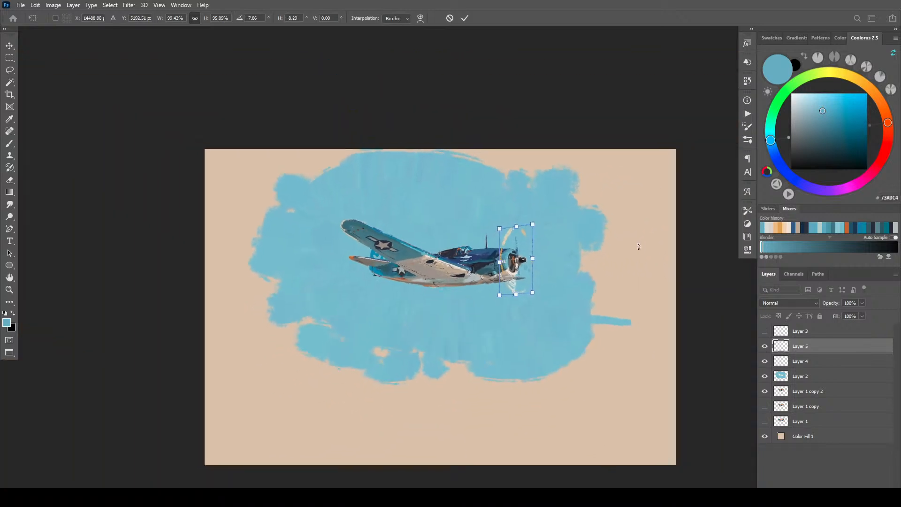
pyautogui.scroll(5, 634, 247)
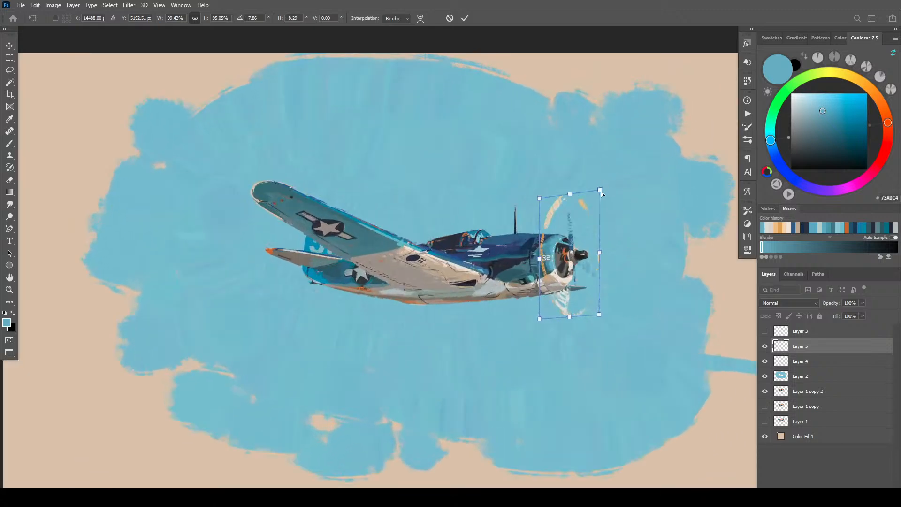
# - Reverse the propeller ring's tilt by lowering its front upper corner and raising its rear one, and shift it slightly forward
pyautogui.moveTo(601, 191); pyautogui.dragTo(596, 199)
pyautogui.moveTo(540, 197); pyautogui.dragTo(542, 193)
pyautogui.moveTo(569, 317); pyautogui.dragTo(567, 321)
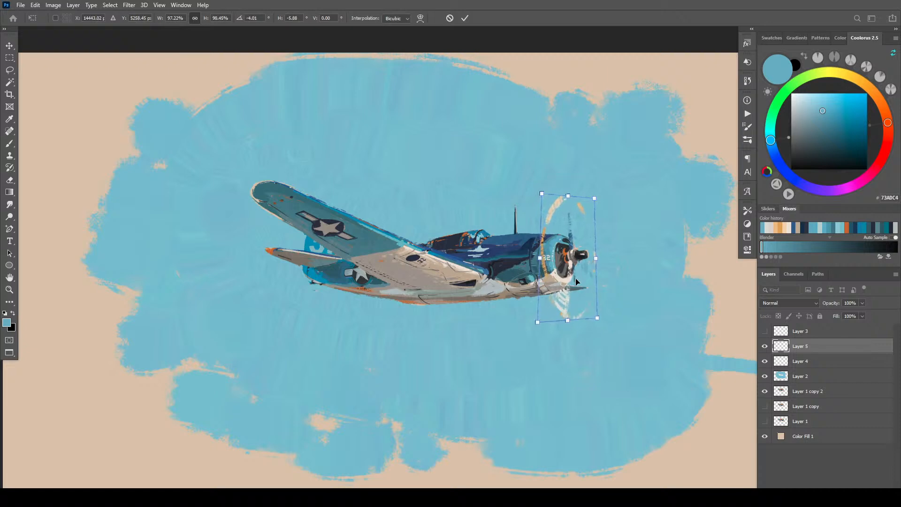
pyautogui.moveTo(572, 281); pyautogui.dragTo(578, 281)
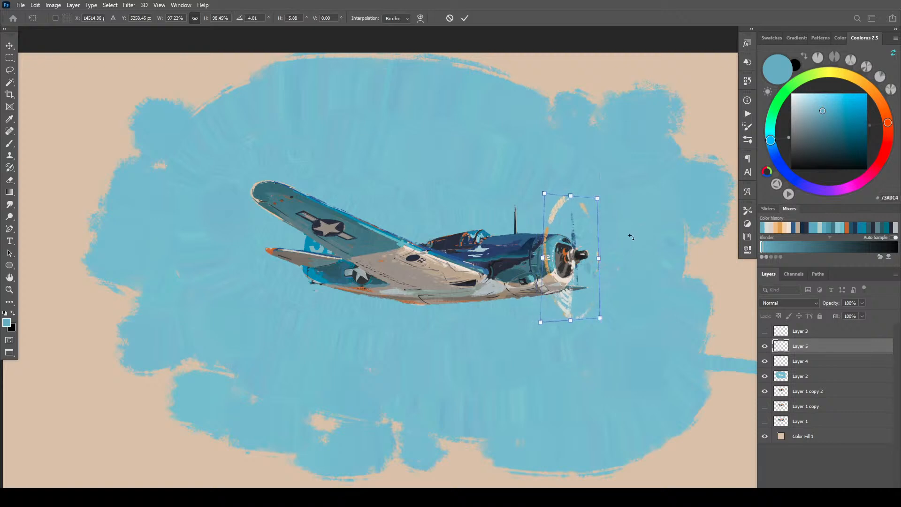
# - Nudge the propeller ring backward over the cowling in small increments
pyautogui.press('Left')
pyautogui.press('Left')
pyautogui.press('Left')
pyautogui.press('Left')
pyautogui.press('Left')
pyautogui.press('Left')
pyautogui.press('Left')
pyautogui.press('Left')
pyautogui.press('Left')
pyautogui.press('Left')
pyautogui.press('Left')
pyautogui.press('Left')
pyautogui.press('Left')
pyautogui.press('Left')
pyautogui.press('Left')
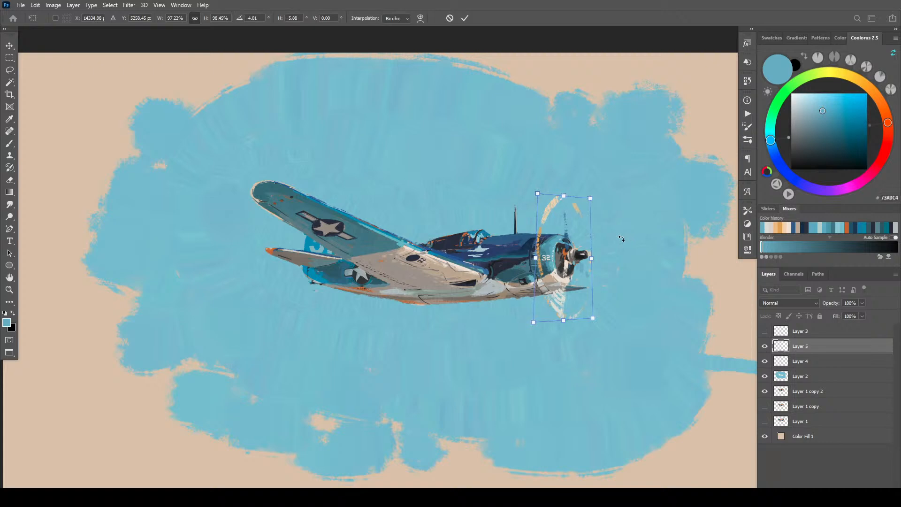
pyautogui.press('Right')
# - Enlarge the propeller ring to about 108% width and 110% height, fine-tune its edges around the hub and apply the transform
pyautogui.moveTo(566, 195); pyautogui.dragTo(562, 223)
pyautogui.hotkey('ctrl', 'z')
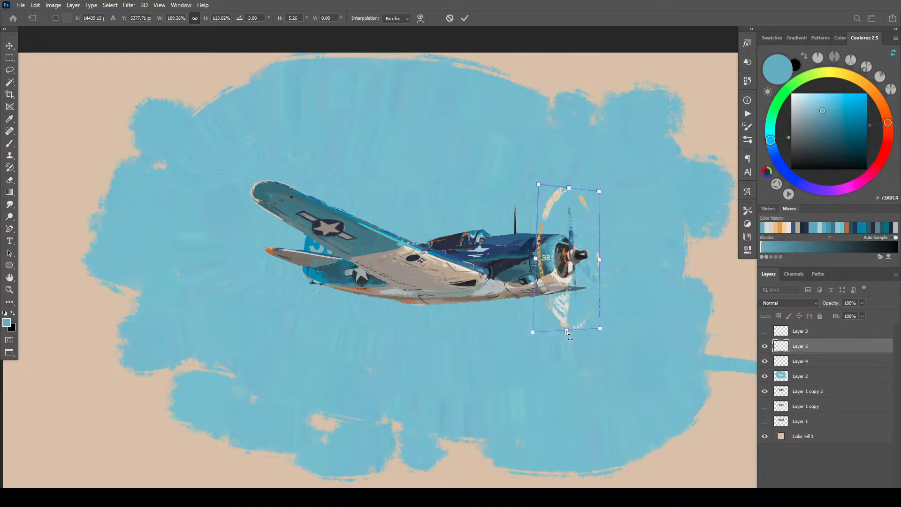
pyautogui.moveTo(566, 330); pyautogui.dragTo(570, 324)
pyautogui.moveTo(600, 258); pyautogui.dragTo(598, 259)
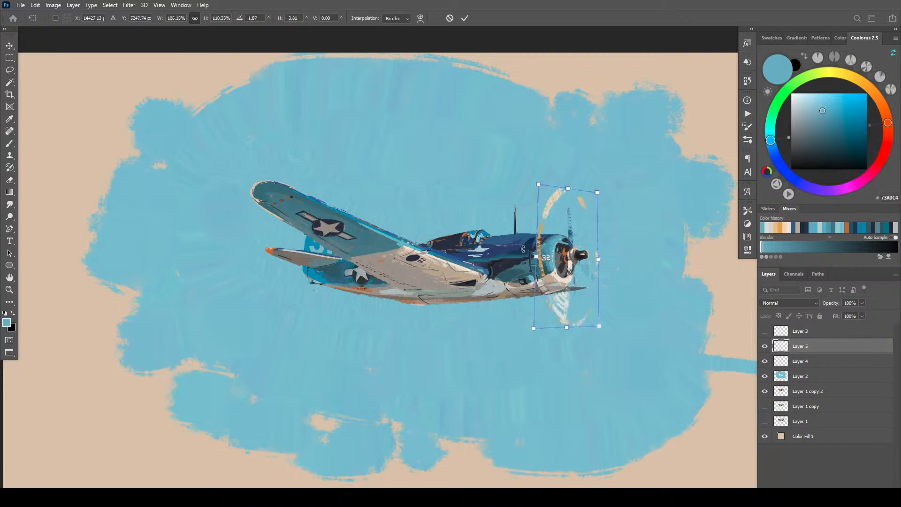
pyautogui.moveTo(536, 263); pyautogui.dragTo(536, 258)
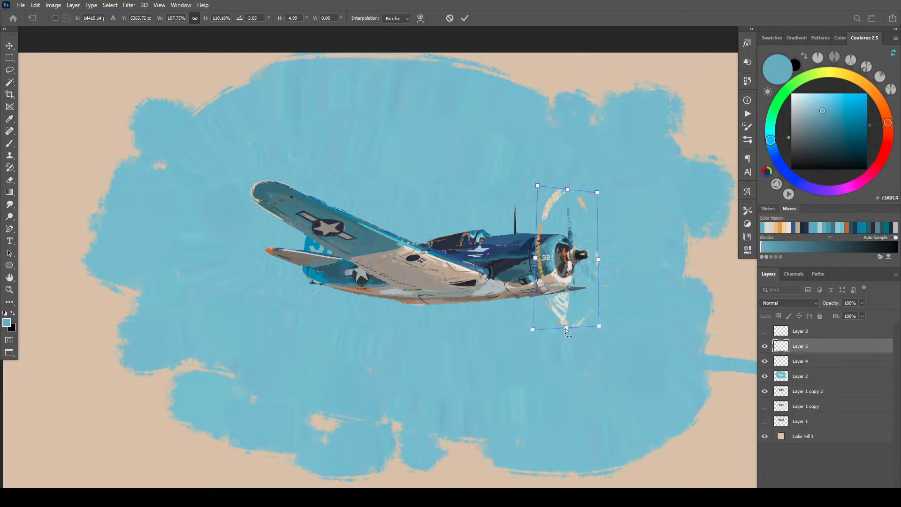
pyautogui.moveTo(566, 330); pyautogui.dragTo(567, 327)
pyautogui.press('Return')
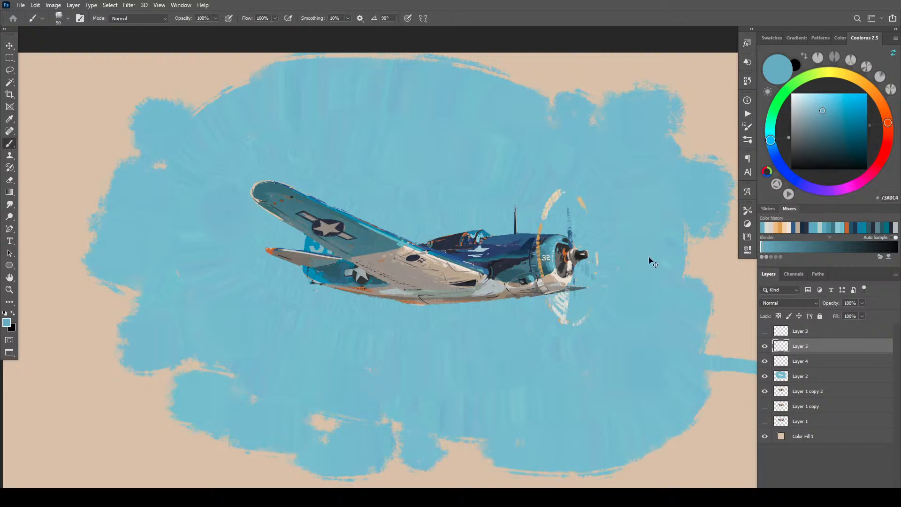
# - Examine how the propeller blur reads on the plane, both close up and at full-canvas scale
pyautogui.hotkey('ctrl', '-')
pyautogui.hotkey('ctrl', '-')
pyautogui.hotkey('ctrl', '-')
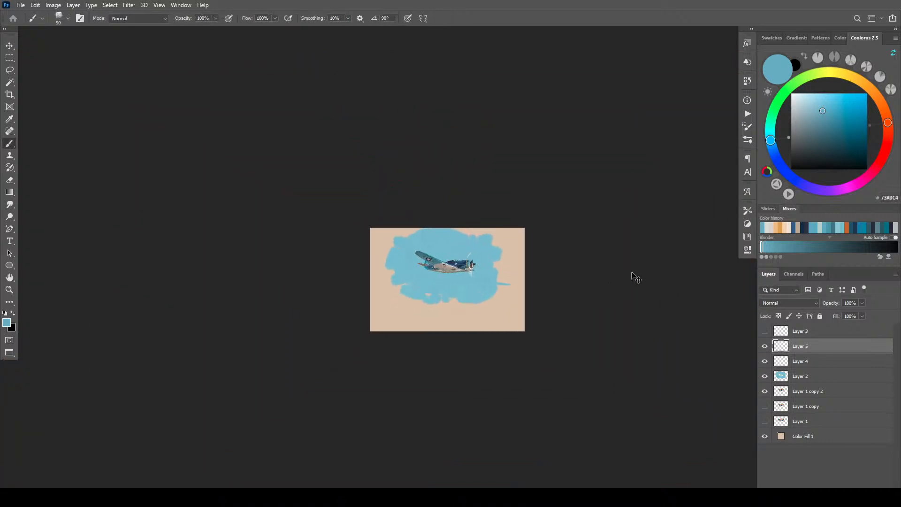
pyautogui.hotkey('ctrl', '+')
pyautogui.hotkey('ctrl', '+')
pyautogui.hotkey('ctrl', '+')
pyautogui.hotkey('ctrl', '+')
pyautogui.hotkey('ctrl', '+')
pyautogui.hotkey('ctrl', '+')
pyautogui.hotkey('ctrl', '+')
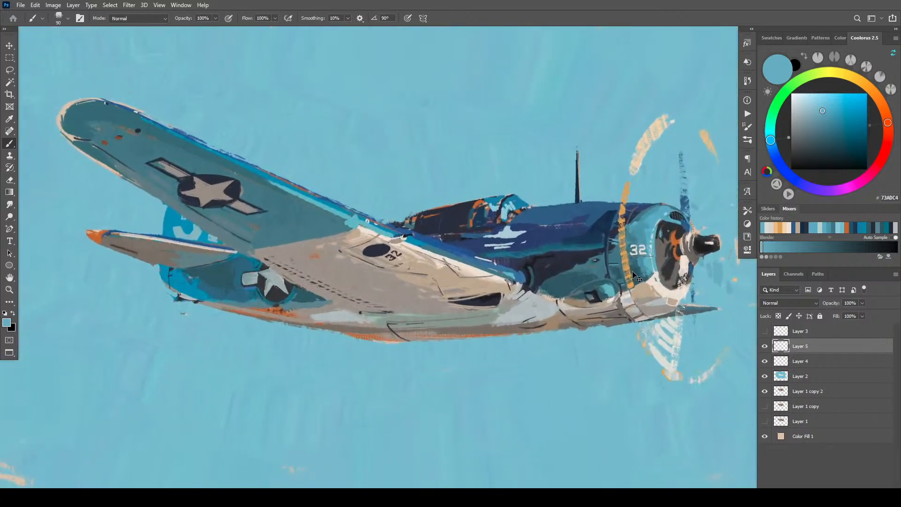
pyautogui.hotkey('ctrl', '-')
pyautogui.hotkey('ctrl', '-')
pyautogui.hotkey('ctrl', '-')
pyautogui.hotkey('ctrl', '-')
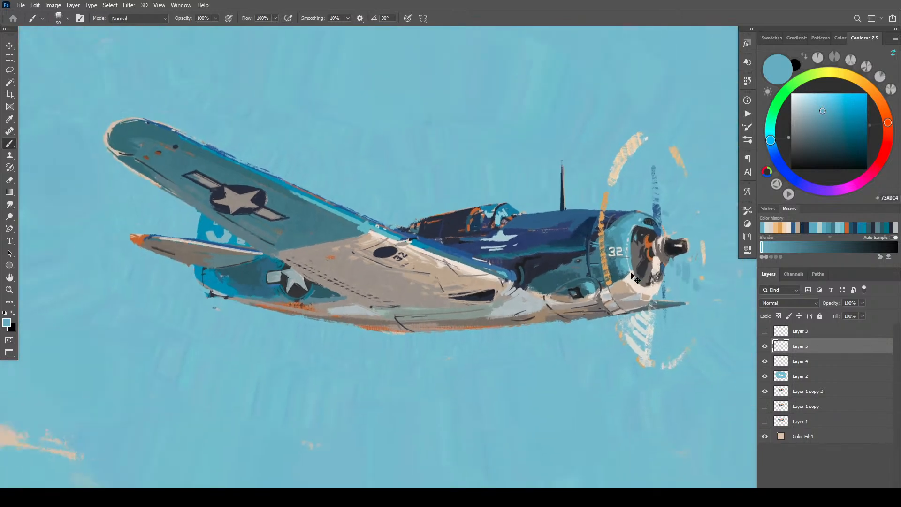
pyautogui.scroll(-2, 629, 279)
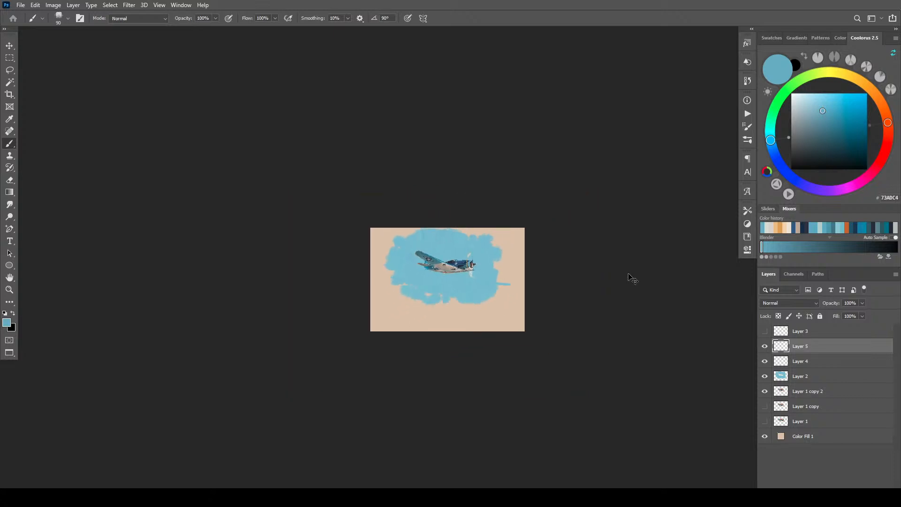
pyautogui.scroll(4, 629, 280)
# - Add an empty layer clipped to Layer 2 and rename Layer 2 as sky
pyautogui.click(824, 381)
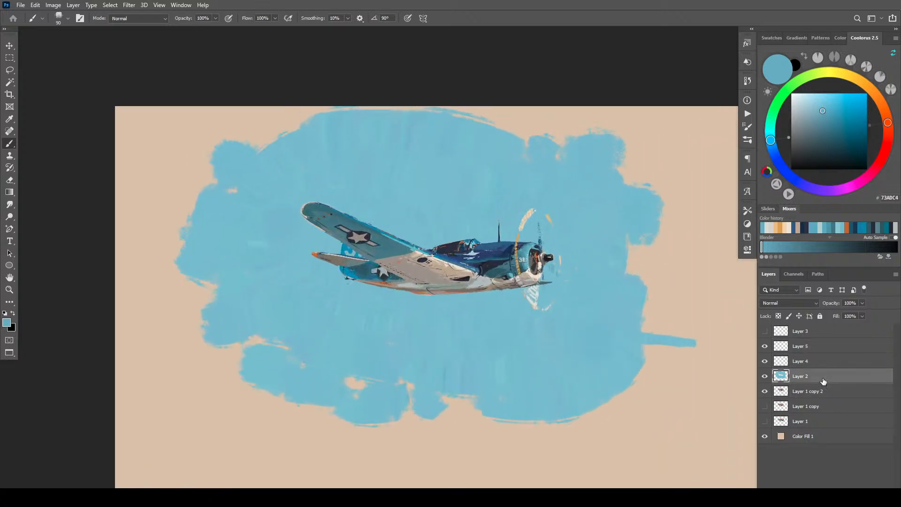
pyautogui.hotkey('ctrl', 'shift', 'alt', 'n')
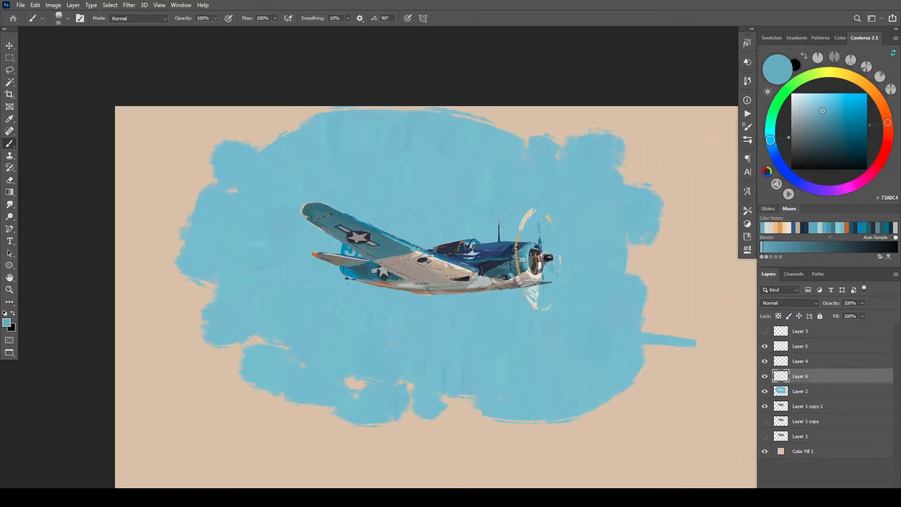
pyautogui.keyDown('alt'); pyautogui.click(811, 384); pyautogui.keyUp('alt')
pyautogui.doubleClick(800, 391)
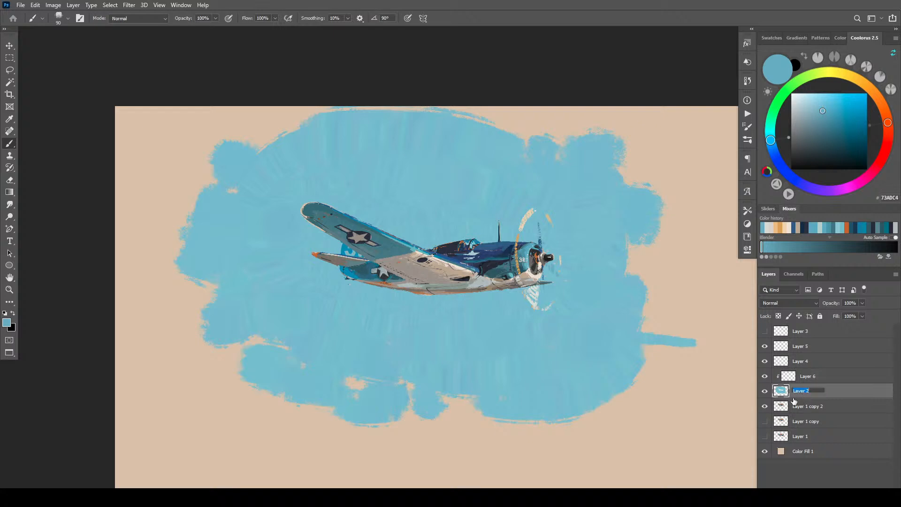
pyautogui.write('sky')
pyautogui.press('Return')
# - Apply a pale lavender-grey linear gradient over the lower half of the sky on Layer 6, redoing the first attempt
pyautogui.click(801, 374)
pyautogui.press('g')
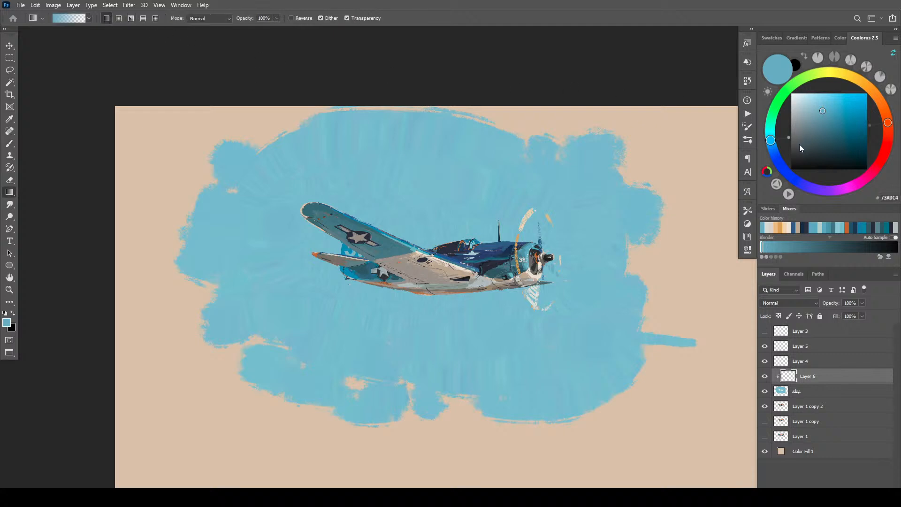
pyautogui.click(801, 115)
pyautogui.moveTo(800, 114); pyautogui.dragTo(799, 114)
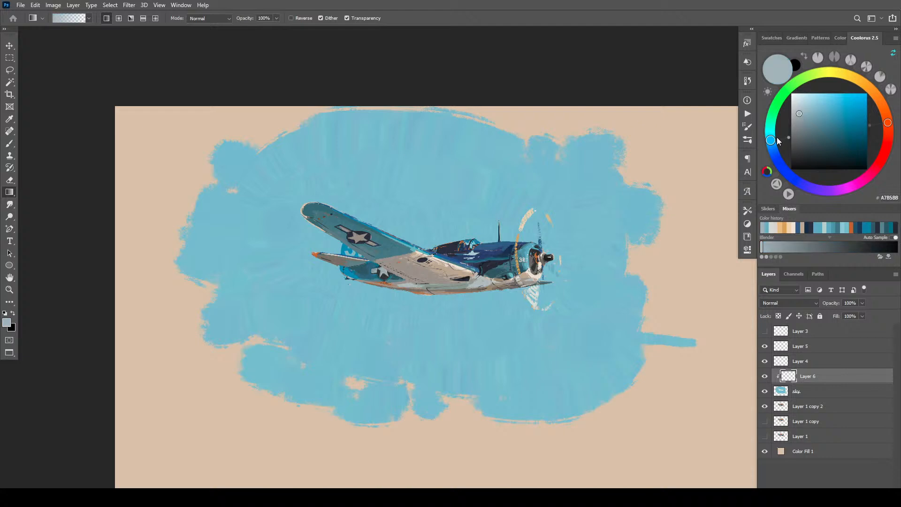
pyautogui.moveTo(772, 143)
pyautogui.mouseDown()
pyautogui.moveTo(807, 187)
pyautogui.moveTo(780, 162)
pyautogui.moveTo(798, 105)
pyautogui.moveTo(775, 159)
pyautogui.moveTo(786, 153)
pyautogui.mouseUp()
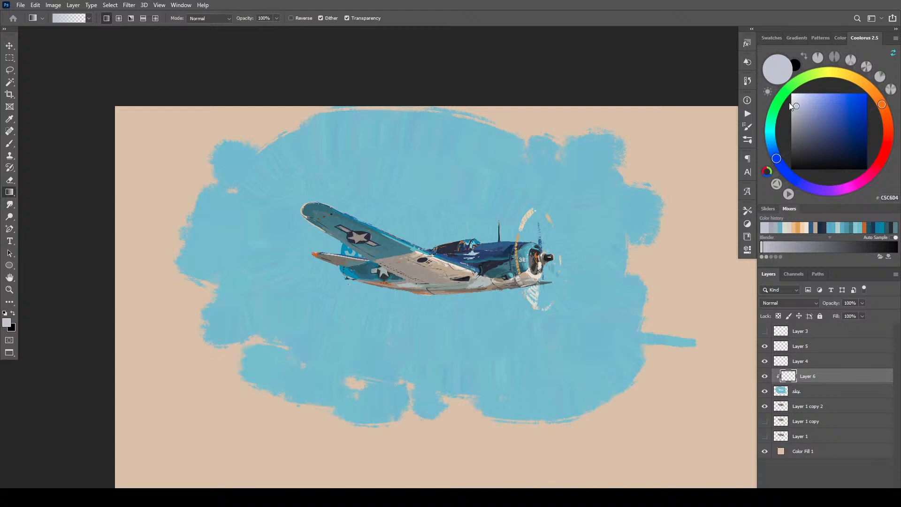
pyautogui.moveTo(441, 365); pyautogui.dragTo(432, 75)
pyautogui.hotkey('ctrl', 'z')
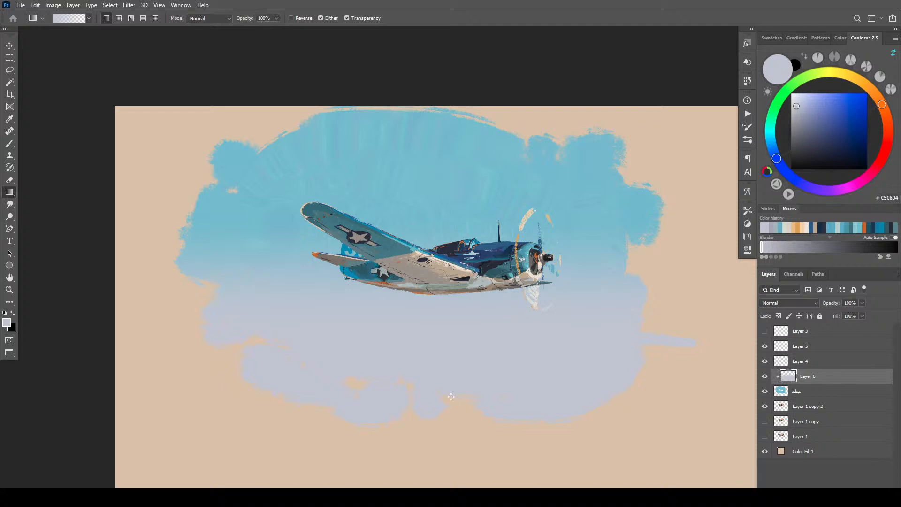
# - Lighten the bottom of the sky with a near-white lavender gradient that fades out toward the plane, redoing it once
pyautogui.click(794, 100)
pyautogui.moveTo(794, 100); pyautogui.dragTo(794, 100)
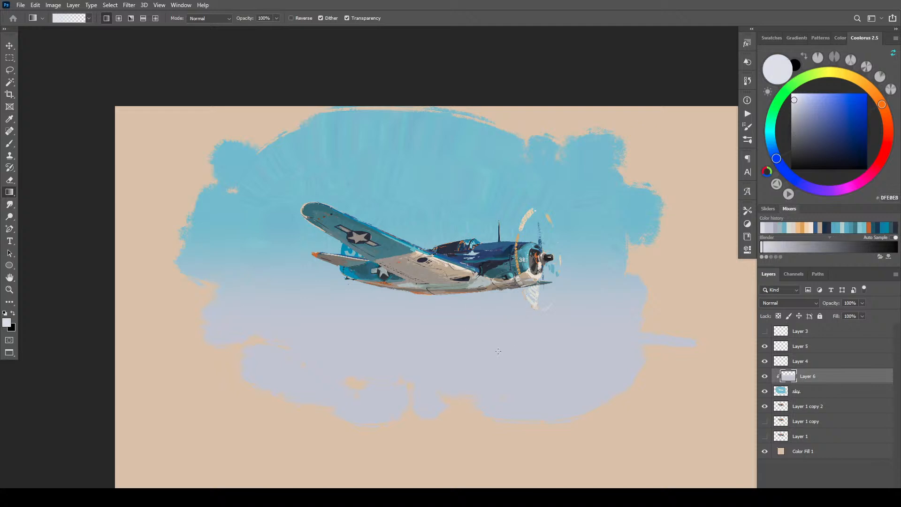
pyautogui.moveTo(466, 408); pyautogui.dragTo(465, 316)
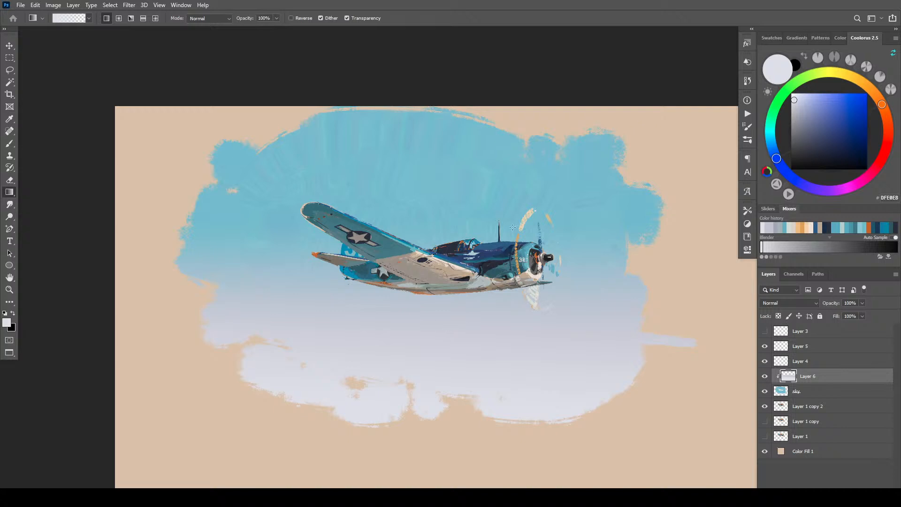
pyautogui.hotkey('ctrl', 'z')
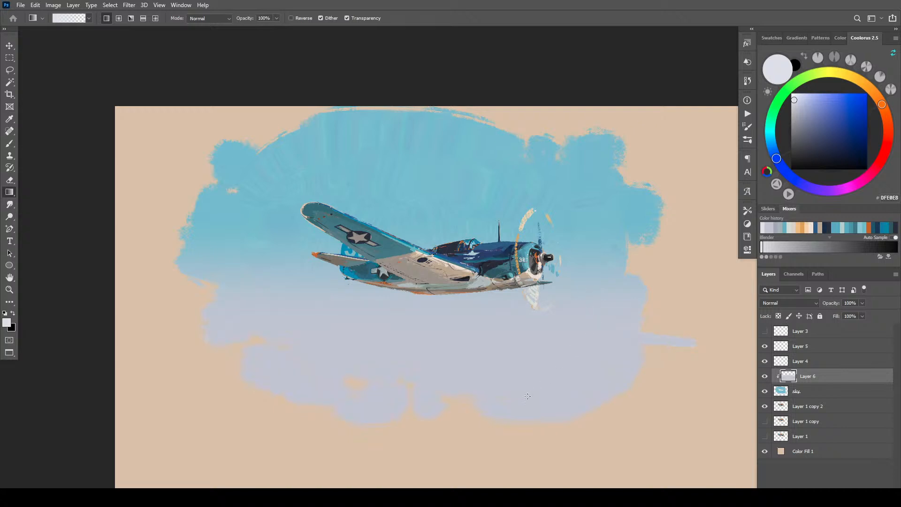
pyautogui.moveTo(500, 261); pyautogui.dragTo(524, 415)
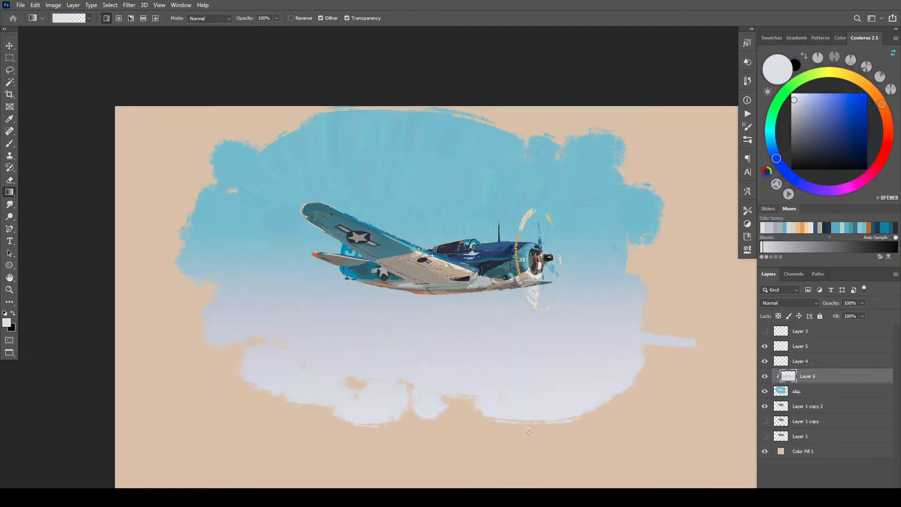
# - Brush small near-white cloud dabs across the sky below the plane, varying the brush size
pyautogui.press('b')
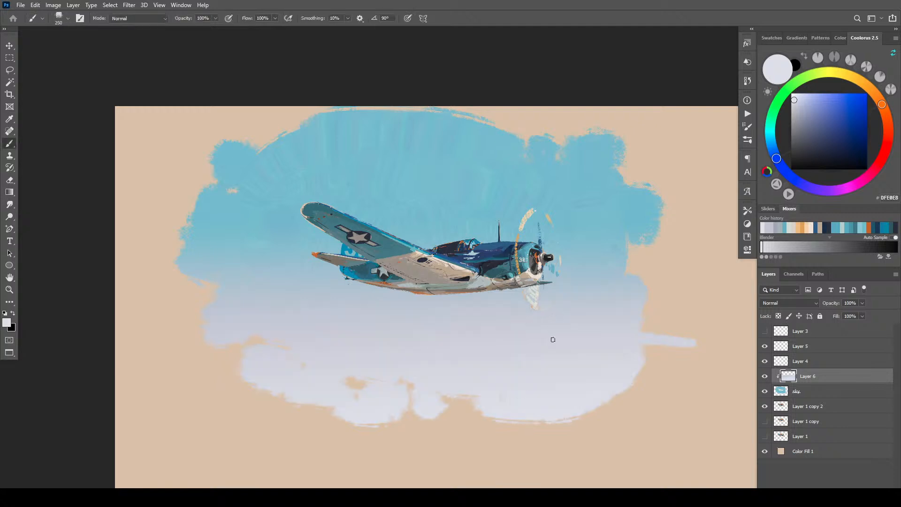
pyautogui.moveTo(456, 307); pyautogui.dragTo(530, 314)
pyautogui.moveTo(546, 319); pyautogui.dragTo(605, 323)
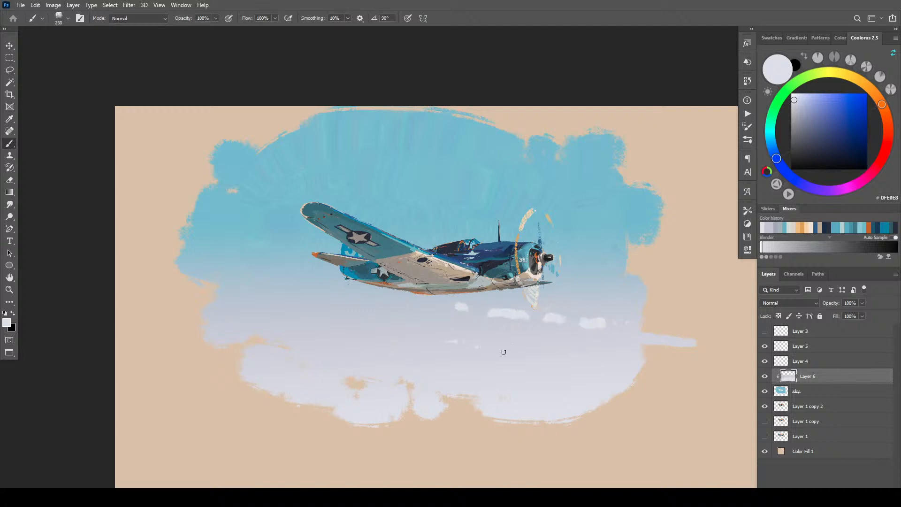
pyautogui.moveTo(339, 341)
pyautogui.mouseDown()
pyautogui.moveTo(326, 341)
pyautogui.moveTo(334, 335)
pyautogui.mouseUp()
pyautogui.press(']')
pyautogui.press(']')
pyautogui.press(']')
pyautogui.press(']')
pyautogui.moveTo(564, 299)
pyautogui.mouseDown()
pyautogui.moveTo(660, 297)
pyautogui.moveTo(582, 312)
pyautogui.moveTo(642, 311)
pyautogui.mouseUp()
pyautogui.press(']')
pyautogui.press(']')
pyautogui.press('[')
pyautogui.press('[')
pyautogui.press('[')
pyautogui.press('[')
pyautogui.moveTo(277, 313); pyautogui.dragTo(263, 313)
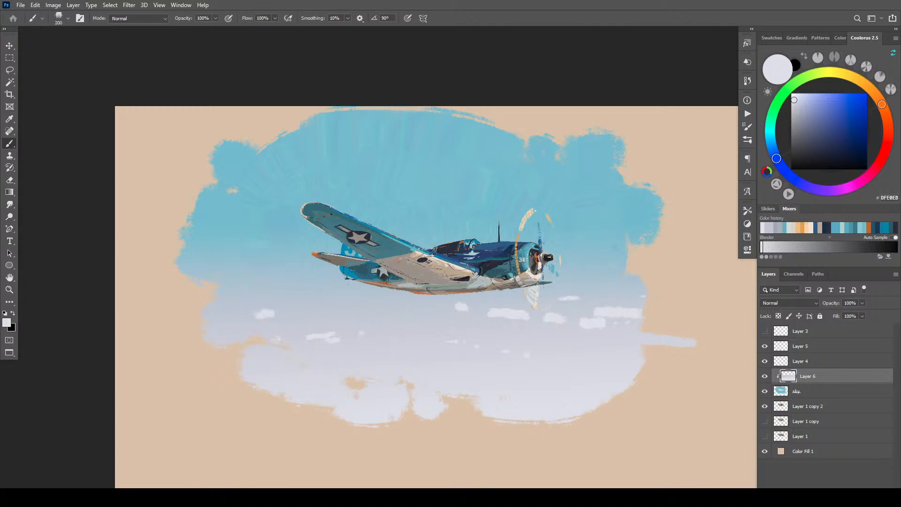
# - Smudge the cloud dabs below and ahead of the propeller into long horizontal wisps
pyautogui.press('r')
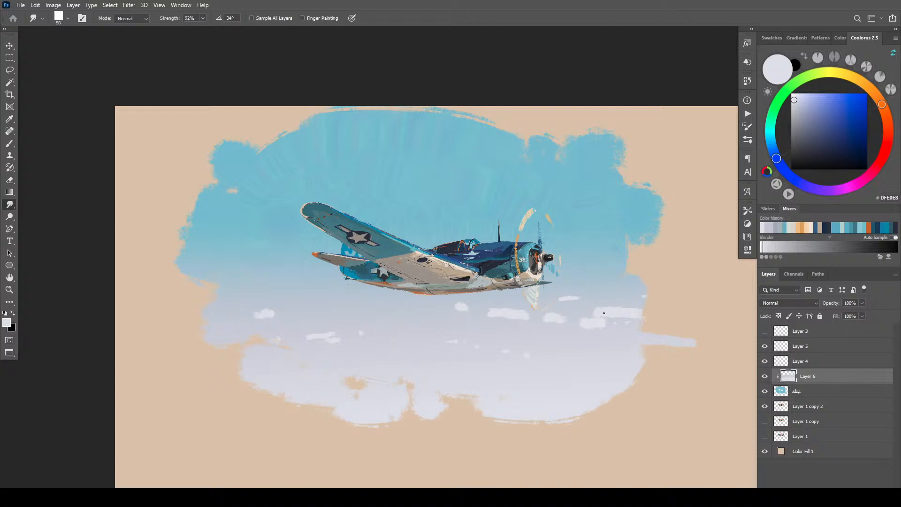
pyautogui.press(']')
pyautogui.press(']')
pyautogui.press(']')
pyautogui.press(']')
pyautogui.press(']')
pyautogui.press(']')
pyautogui.press(']')
pyautogui.press(']')
pyautogui.press('[')
pyautogui.press('[')
pyautogui.moveTo(614, 308)
pyautogui.mouseDown()
pyautogui.moveTo(567, 319)
pyautogui.moveTo(523, 308)
pyautogui.mouseUp()
pyautogui.press(']')
pyautogui.press(']')
pyautogui.press(']')
pyautogui.press(']')
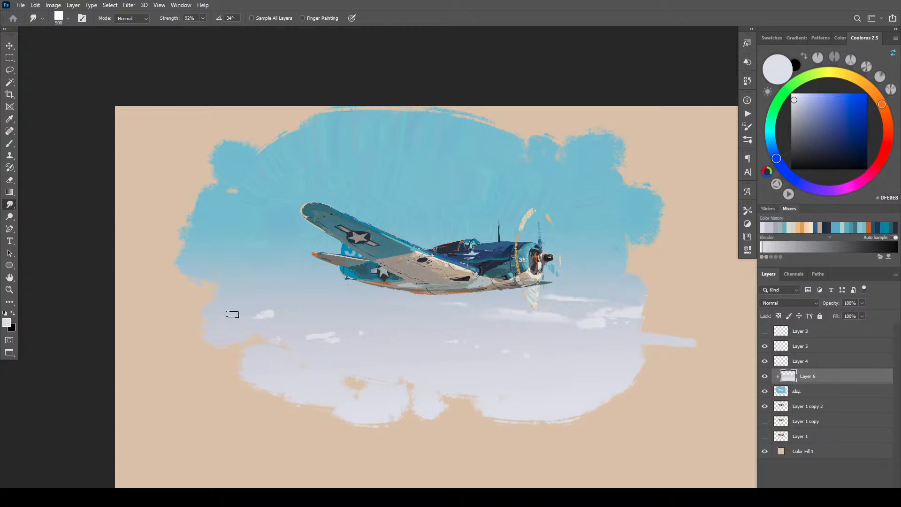
# - Smudge the cloud dabs below the tail and under the fuselage into thin horizontal streaks
pyautogui.press('[')
pyautogui.moveTo(310, 339); pyautogui.dragTo(281, 337)
pyautogui.press('[')
pyautogui.moveTo(363, 334); pyautogui.dragTo(403, 336)
pyautogui.press(']')
pyautogui.press(']')
pyautogui.press(']')
pyautogui.press(']')
pyautogui.press('[')
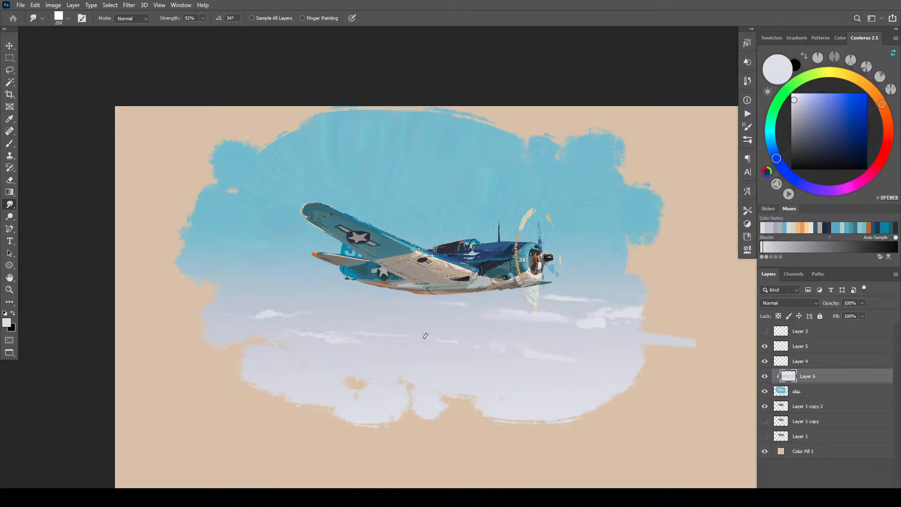
# - Refine the cloud streaks below the tail with varied smudge sizes, softening the lower ones into the haze
pyautogui.press(']')
pyautogui.press(']')
pyautogui.press(']')
pyautogui.press(']')
pyautogui.press(']')
pyautogui.press('[')
pyautogui.press('[')
pyautogui.press('[')
pyautogui.press('[')
pyautogui.press('[')
pyautogui.press('[')
pyautogui.press(']')
pyautogui.press(']')
pyautogui.press(']')
pyautogui.press(']')
pyautogui.press(']')
pyautogui.press('[')
pyautogui.press('[')
pyautogui.press('[')
pyautogui.moveTo(265, 319); pyautogui.dragTo(322, 319)
pyautogui.press(']')
pyautogui.press(']')
pyautogui.press(']')
pyautogui.press('[')
pyautogui.press('[')
pyautogui.press('[')
pyautogui.press(']')
pyautogui.press(']')
pyautogui.press(']')
pyautogui.press(']')
pyautogui.press(']')
pyautogui.press('[')
pyautogui.press('[')
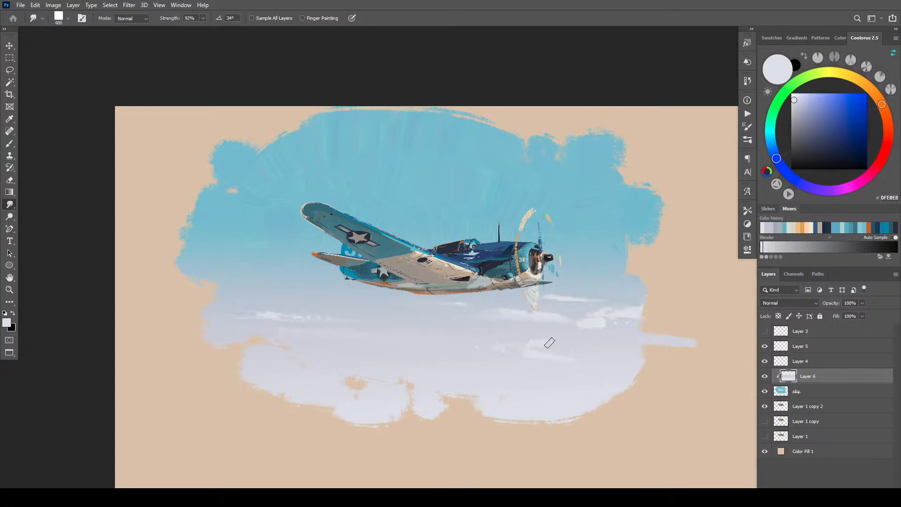
# - Blend the low clouds below the nose into a broad haze band with a very large smudge brush, up to 1400
pyautogui.press(']')
pyautogui.press(']')
pyautogui.press(']')
pyautogui.press(']')
pyautogui.press(']')
pyautogui.press(']')
pyautogui.press(']')
pyautogui.press(']')
pyautogui.press(']')
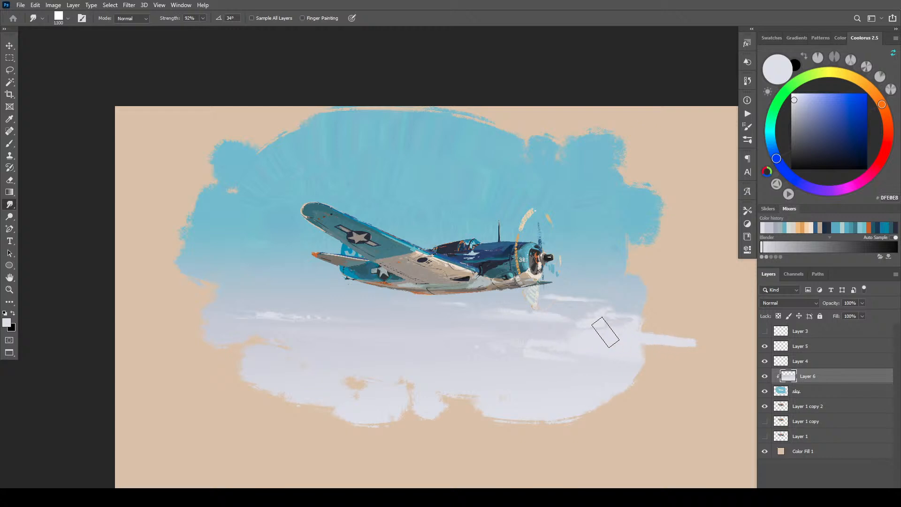
pyautogui.press('[')
pyautogui.press('[')
pyautogui.press('[')
pyautogui.press(']')
pyautogui.press(']')
pyautogui.press(']')
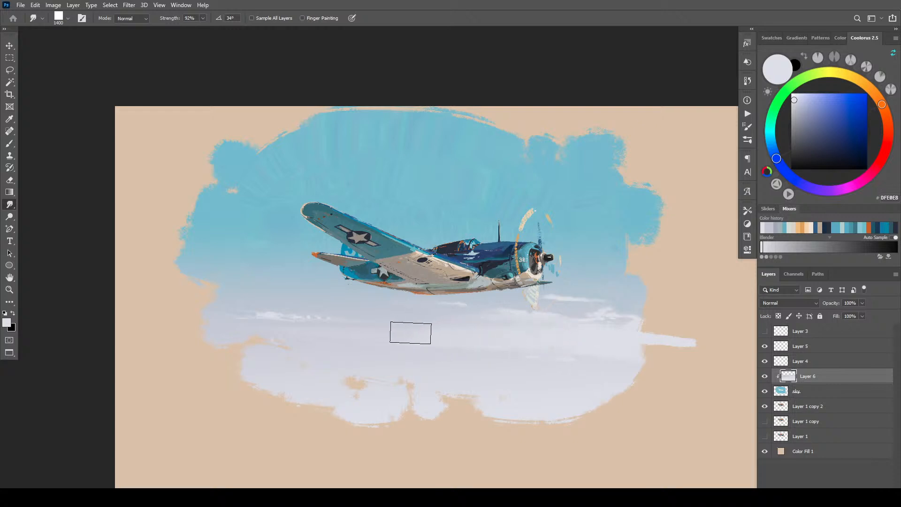
# - Smudge thin cloud wisps into the sky ahead of the propeller, near the painted sky's edge
pyautogui.press('[')
pyautogui.press('[')
pyautogui.press('[')
pyautogui.press('[')
pyautogui.press('[')
pyautogui.press('[')
pyautogui.press('[')
pyautogui.moveTo(563, 296)
pyautogui.mouseDown()
pyautogui.moveTo(598, 294)
pyautogui.moveTo(559, 302)
pyautogui.moveTo(679, 292)
pyautogui.mouseUp()
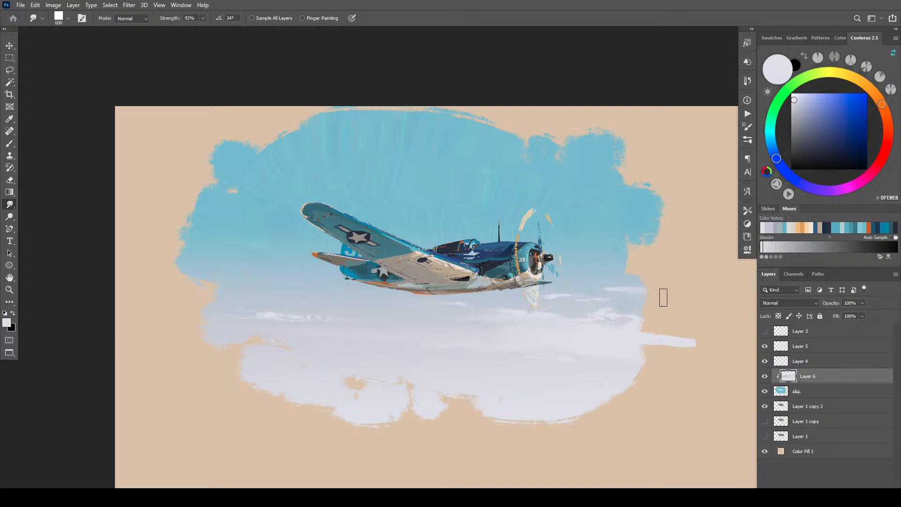
pyautogui.moveTo(585, 297); pyautogui.dragTo(532, 297)
# - Build a bright cloud bank below the tail and smear it into horizontal streaks with varied smudge sizes
pyautogui.press(']')
pyautogui.press('[')
pyautogui.press('[')
pyautogui.press(']')
pyautogui.press(']')
pyautogui.press(']')
pyautogui.moveTo(342, 330); pyautogui.dragTo(267, 335)
pyautogui.press('[')
pyautogui.press('[')
pyautogui.press('[')
pyautogui.press('[')
pyautogui.press('[')
pyautogui.press(']')
pyautogui.press(']')
pyautogui.press(']')
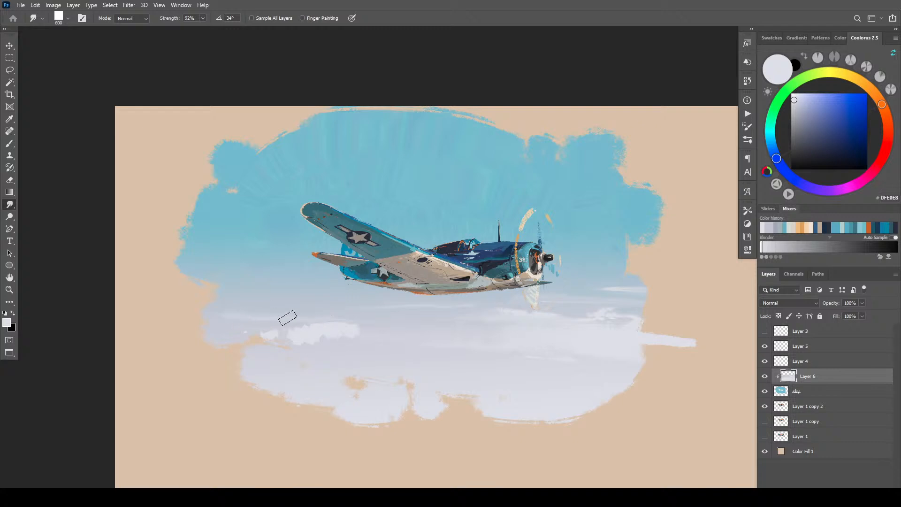
pyautogui.press(']')
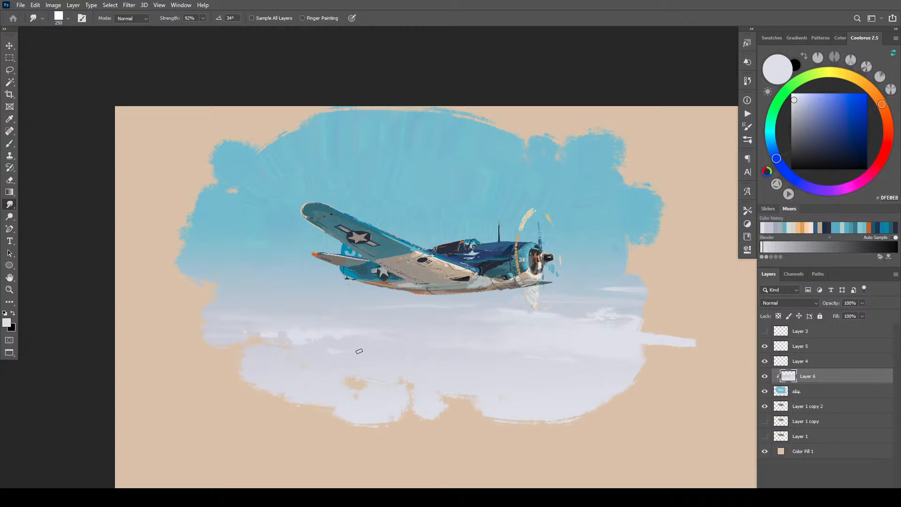
pyautogui.press(']')
pyautogui.press(']')
pyautogui.press(']')
pyautogui.press(']')
pyautogui.press(']')
# - Add an empty layer above Layer 6 and prepare a reflected gradient with a blue hue
pyautogui.hotkey('ctrl', 'shift', 'alt', 'n')
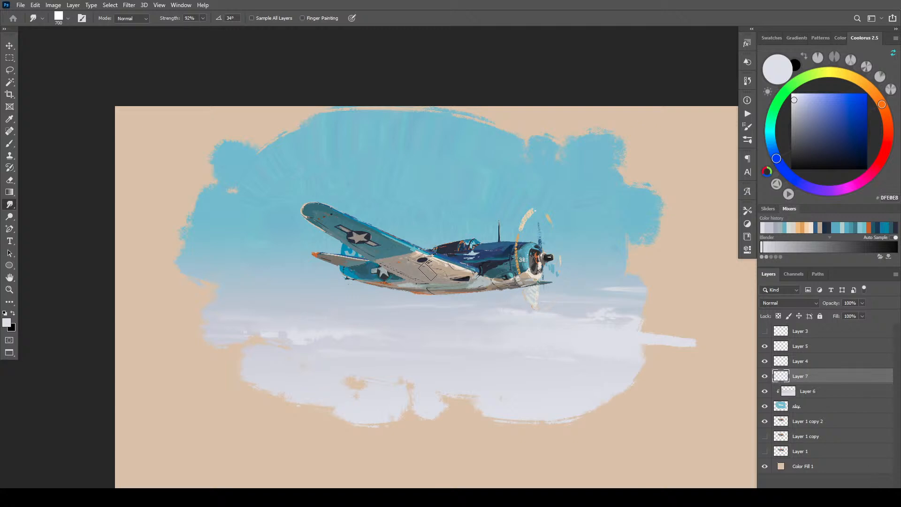
pyautogui.press('g')
pyautogui.click(147, 19)
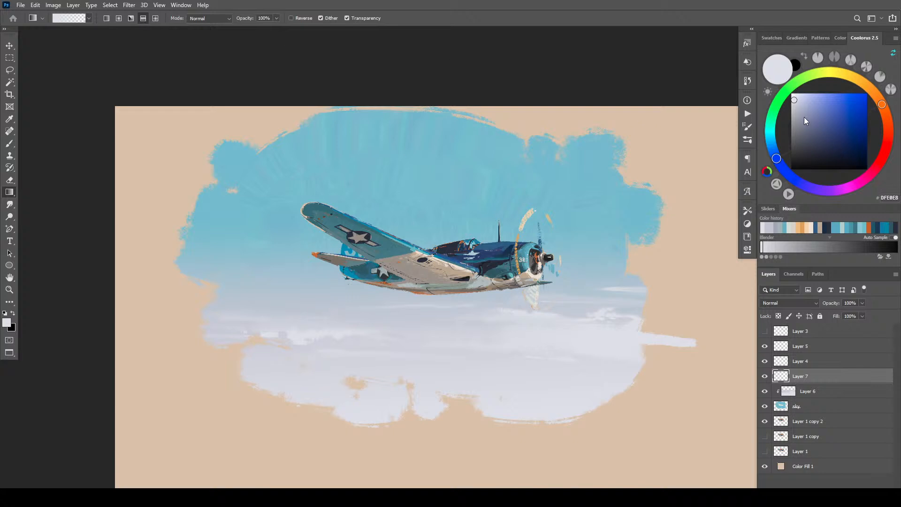
pyautogui.click(772, 143)
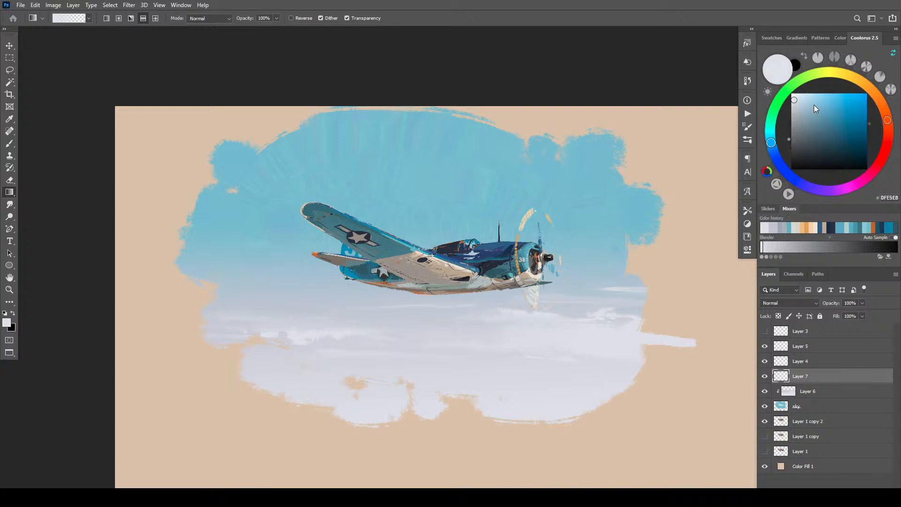
# - Try a reflected pale blue-grey gradient (#AFC7D5) across the middle sky, clipping its layer to the sky beneath Layer 6
pyautogui.click(804, 107)
pyautogui.click(805, 106)
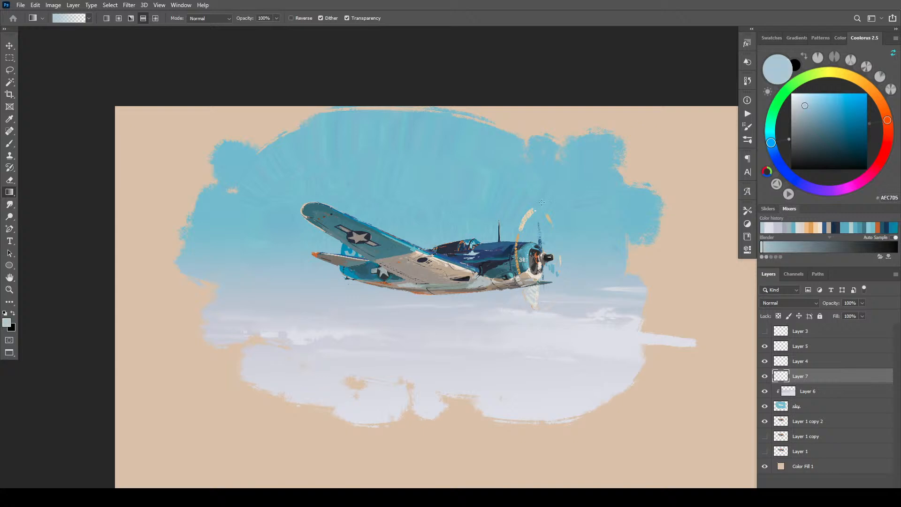
pyautogui.moveTo(430, 270); pyautogui.dragTo(428, 127)
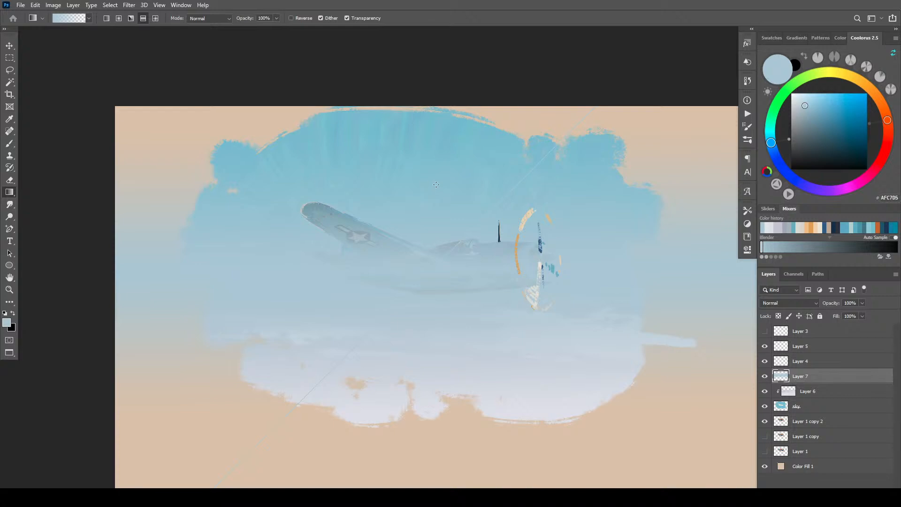
pyautogui.hotkey('ctrl', 'z')
pyautogui.moveTo(431, 258); pyautogui.dragTo(443, 151)
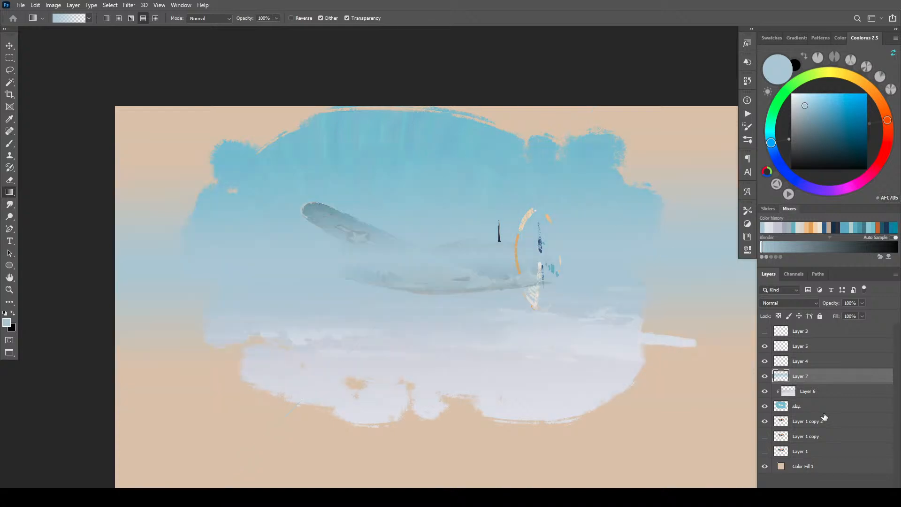
pyautogui.moveTo(818, 397); pyautogui.dragTo(806, 413)
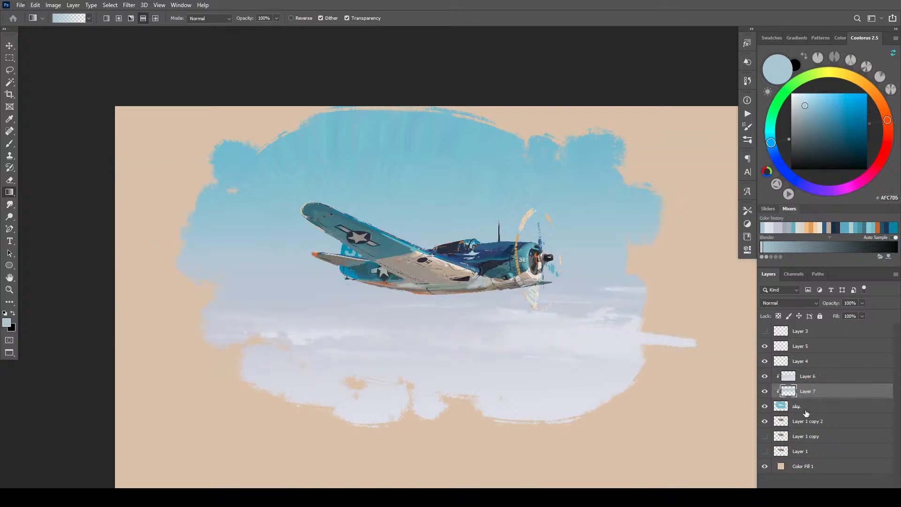
# - Try moving the pale gradient higher, undo it, and try a narrow reflected band across the upper sky
pyautogui.press('v')
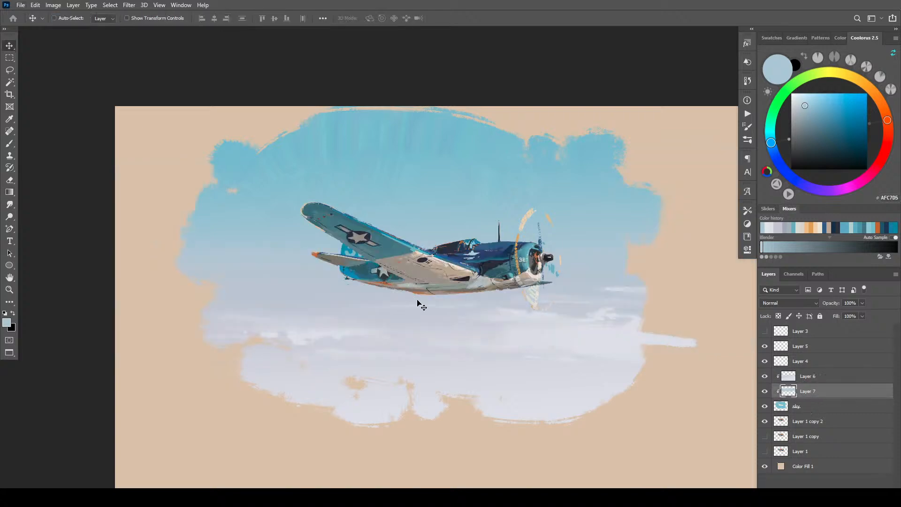
pyautogui.moveTo(431, 311)
pyautogui.mouseDown()
pyautogui.moveTo(427, 229)
pyautogui.moveTo(433, 353)
pyautogui.moveTo(444, 247)
pyautogui.moveTo(434, 224)
pyautogui.moveTo(427, 288)
pyautogui.mouseUp()
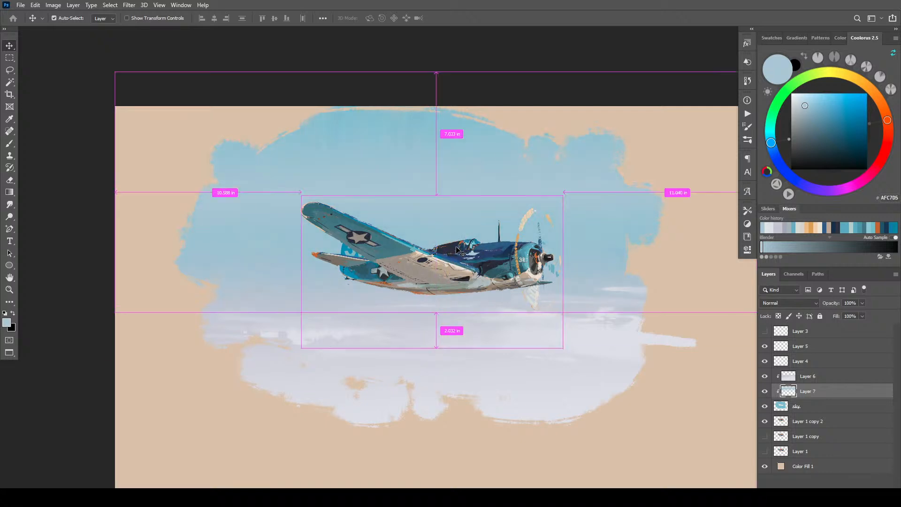
pyautogui.hotkey('ctrl', ']')
pyautogui.hotkey('ctrl', 'z')
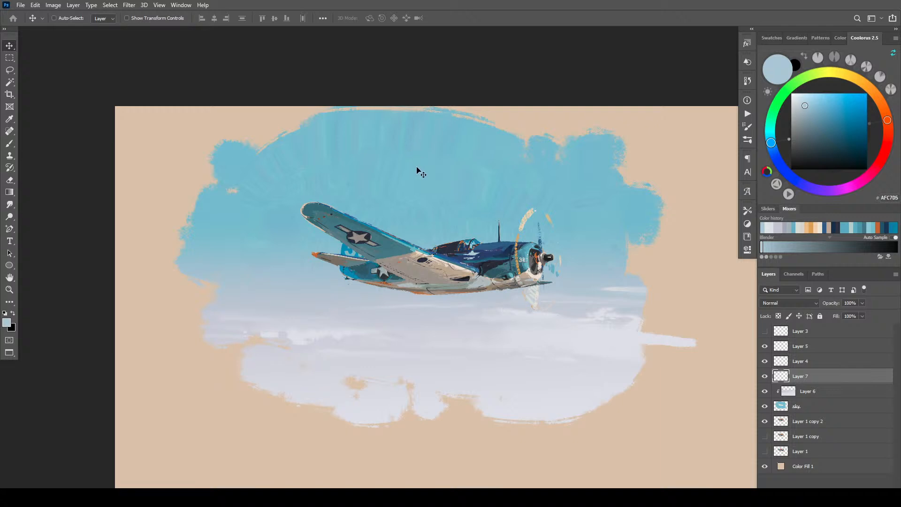
pyautogui.press('g')
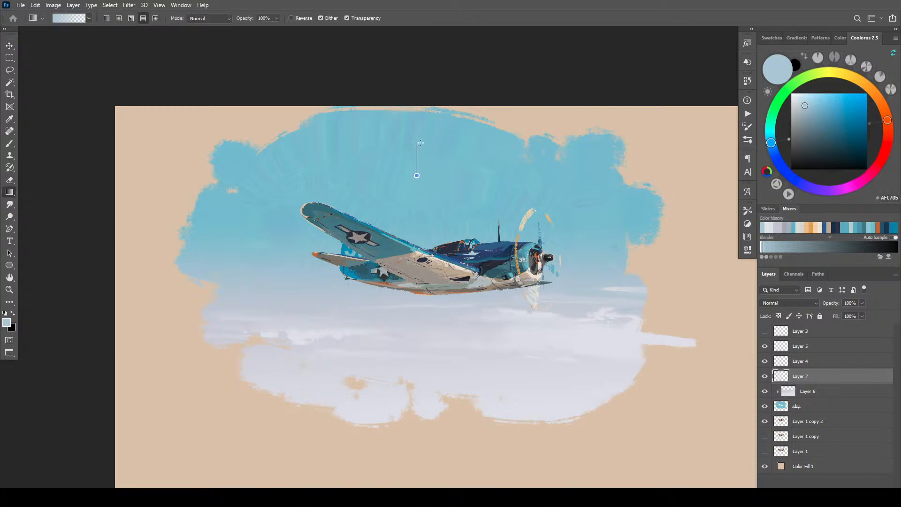
pyautogui.moveTo(449, 175); pyautogui.dragTo(450, 133)
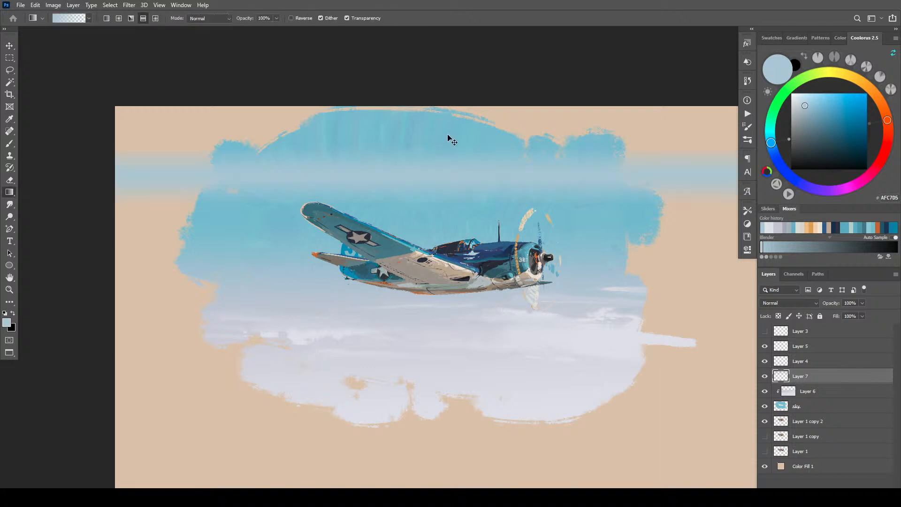
pyautogui.hotkey('ctrl', 'z')
# - Apply a reflected light blue gradient (#96C7E3) across the sky behind the plane and clip Layer 7 beneath Layer 6
pyautogui.click(818, 102)
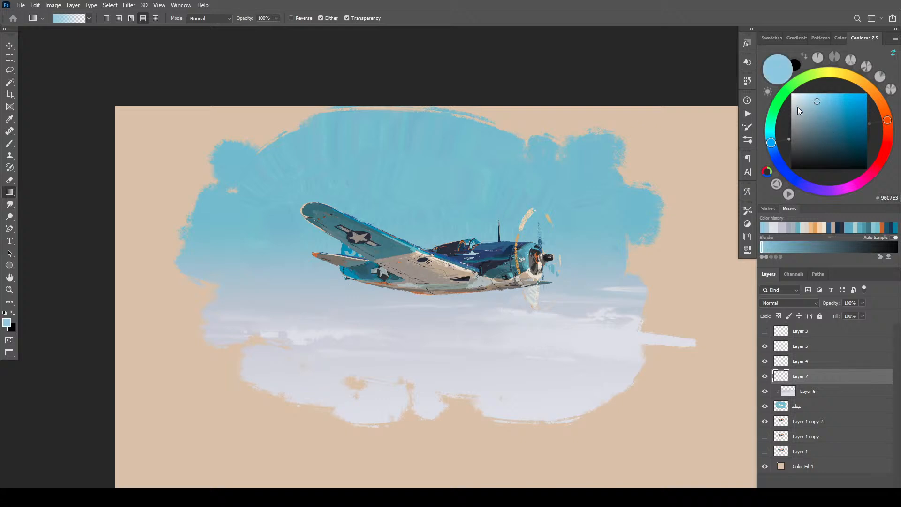
pyautogui.moveTo(426, 110); pyautogui.dragTo(499, 120)
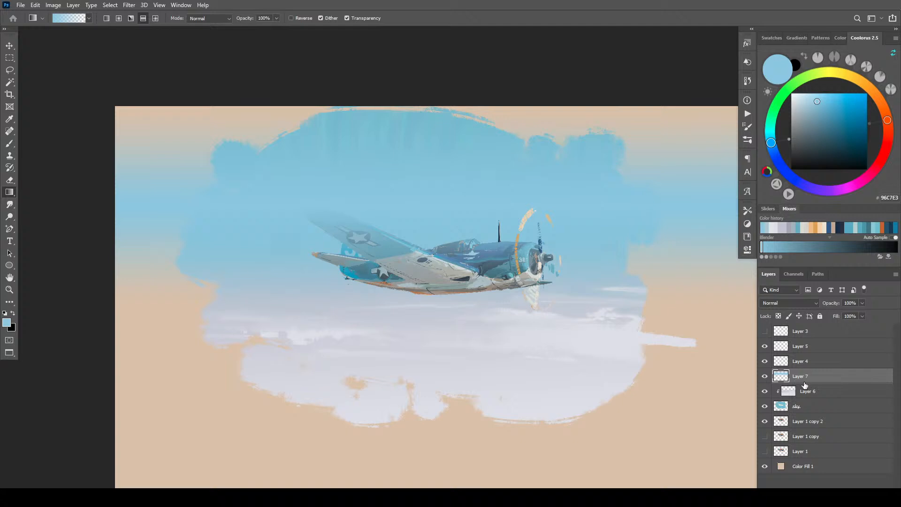
pyautogui.moveTo(804, 385); pyautogui.dragTo(805, 397)
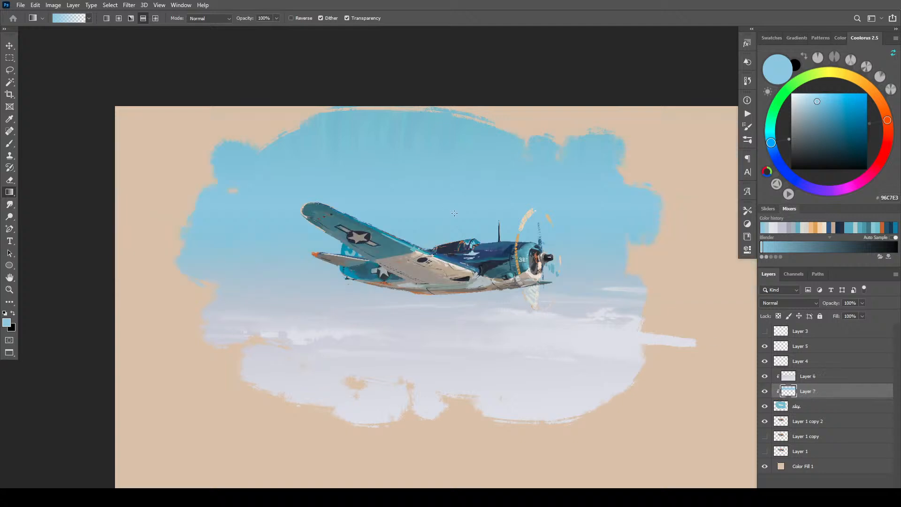
# - Move the light blue gradient on Layer 7 lower behind the plane and adjust it with Free Transform
pyautogui.press('v')
pyautogui.moveTo(457, 209); pyautogui.dragTo(473, 263)
pyautogui.press('ctrl')
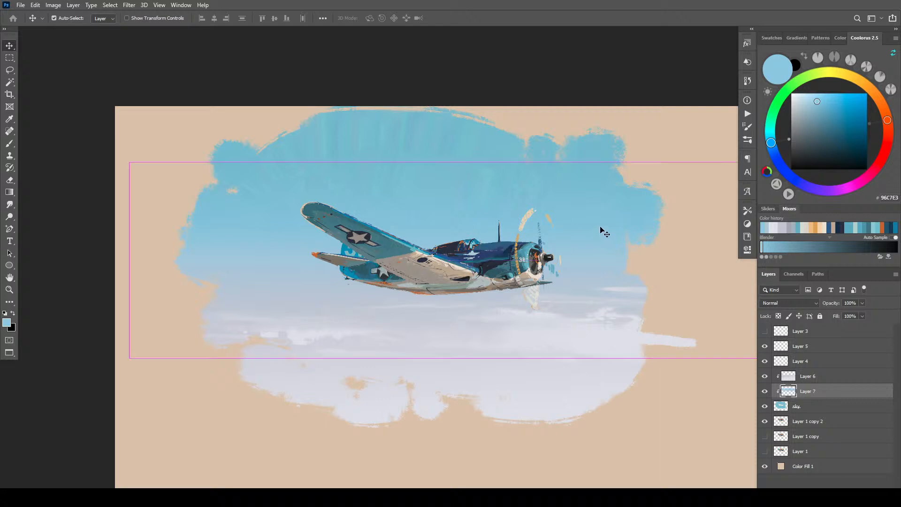
pyautogui.hotkey('ctrl', 't')
pyautogui.moveTo(684, 171); pyautogui.dragTo(553, 212)
pyautogui.press('Return')
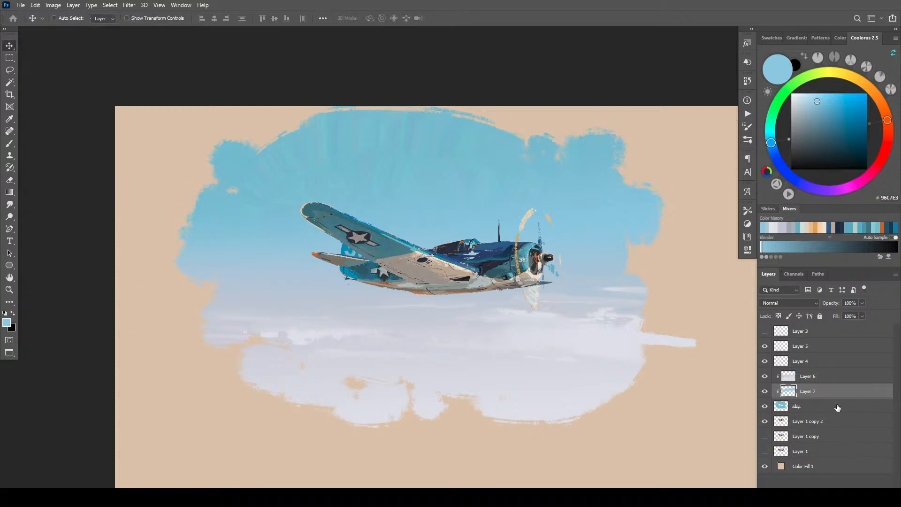
# - Add a clipped layer directly above the sky layer and apply a linear dark blue gradient (#4886A9) across the upper sky
pyautogui.hotkey('ctrl', 'shift', 'alt', 'n')
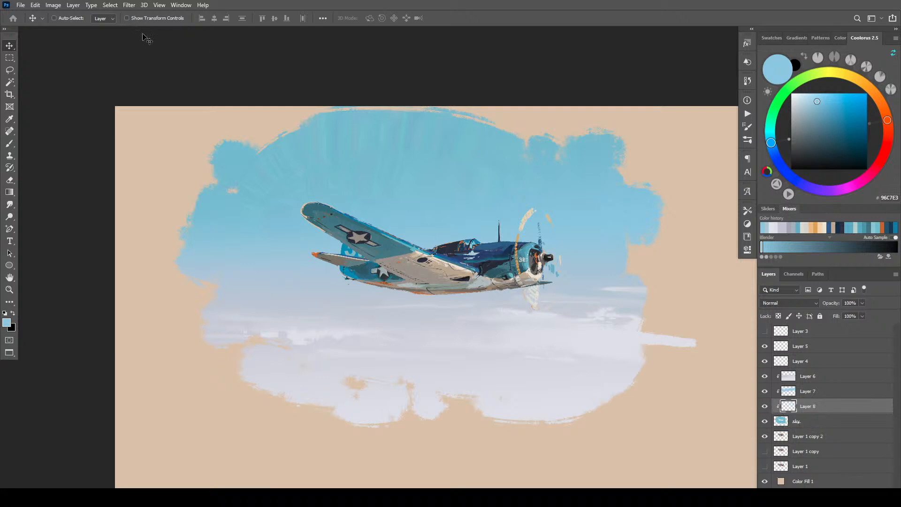
pyautogui.press('g')
pyautogui.click(107, 19)
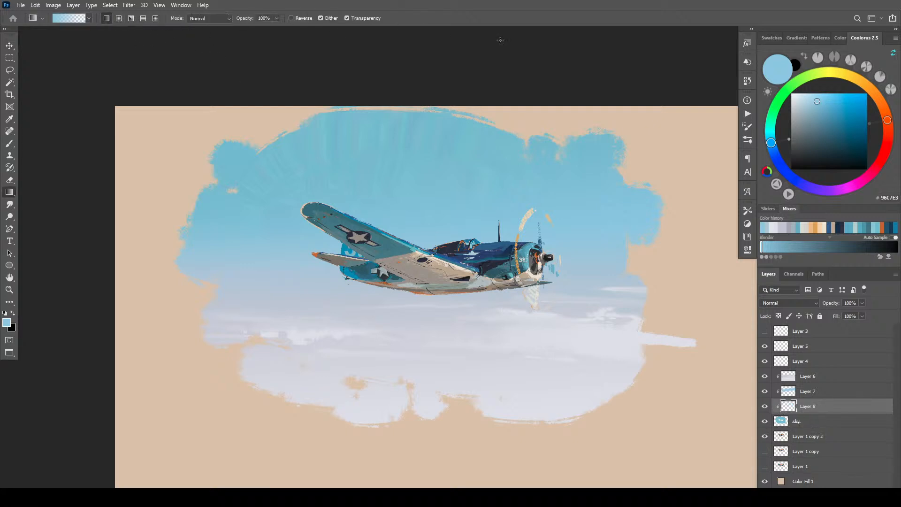
pyautogui.moveTo(849, 122)
pyautogui.mouseDown()
pyautogui.moveTo(830, 111)
pyautogui.moveTo(835, 120)
pyautogui.mouseUp()
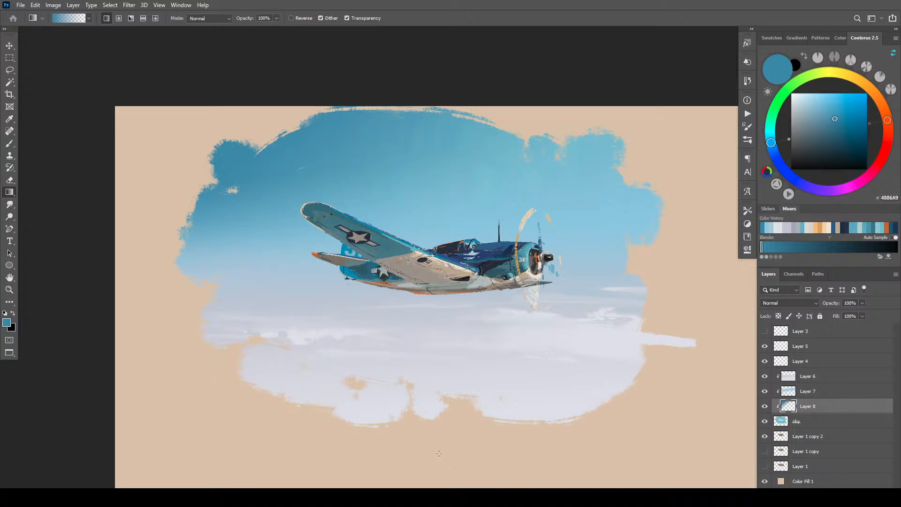
pyautogui.moveTo(593, 102); pyautogui.dragTo(615, 58)
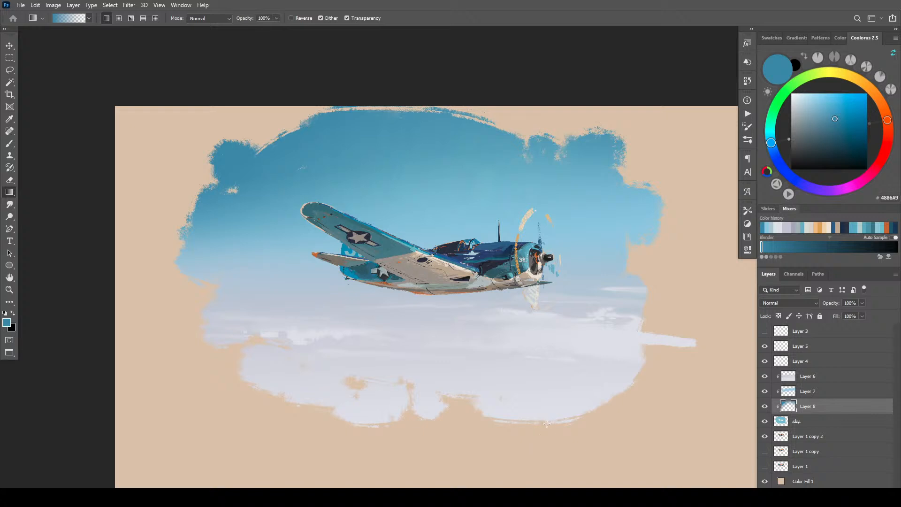
# - Examine the sky gradients and the plane's contrast against them at reduced and normal view sizes
pyautogui.hotkey('ctrl', '-')
pyautogui.hotkey('ctrl', '-')
pyautogui.hotkey('ctrl', '-')
pyautogui.hotkey('ctrl', '-')
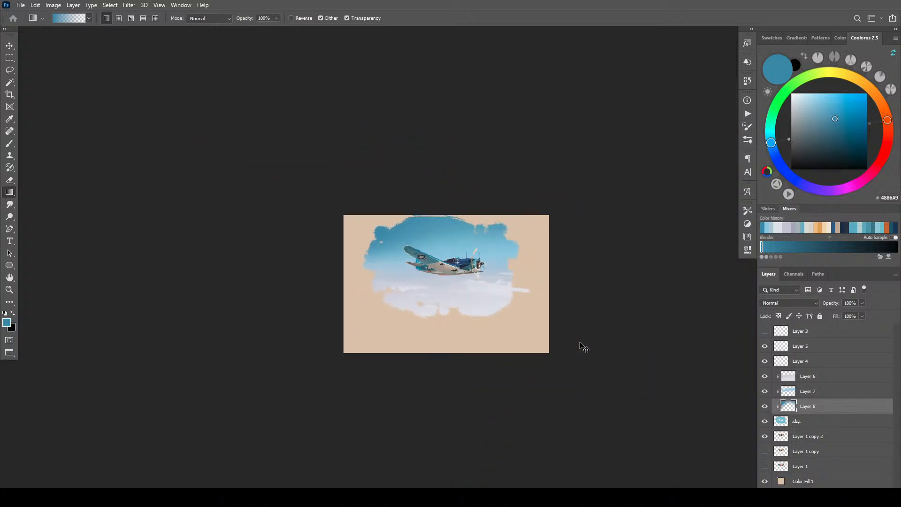
pyautogui.hotkey('ctrl', '+')
pyautogui.hotkey('ctrl', '+')
pyautogui.hotkey('ctrl', '+')
pyautogui.hotkey('ctrl', '+')
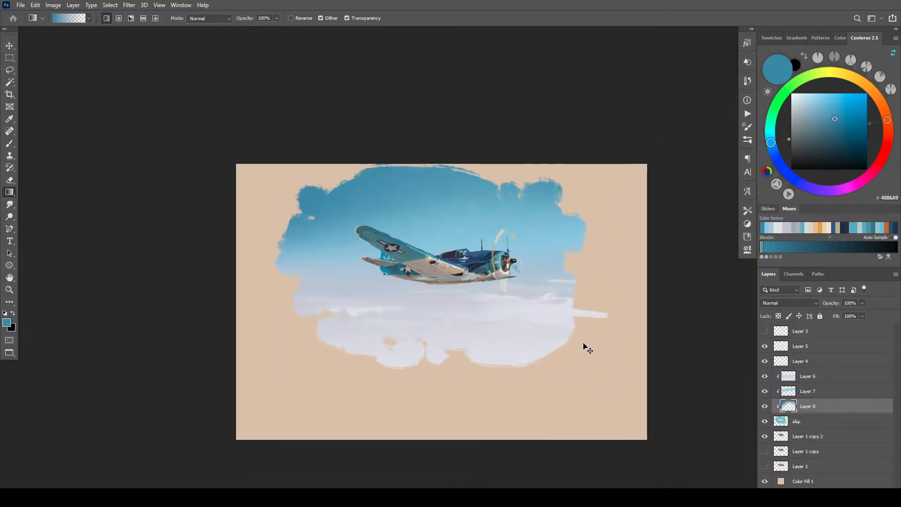
pyautogui.hotkey('ctrl', '-')
pyautogui.hotkey('ctrl', '+')
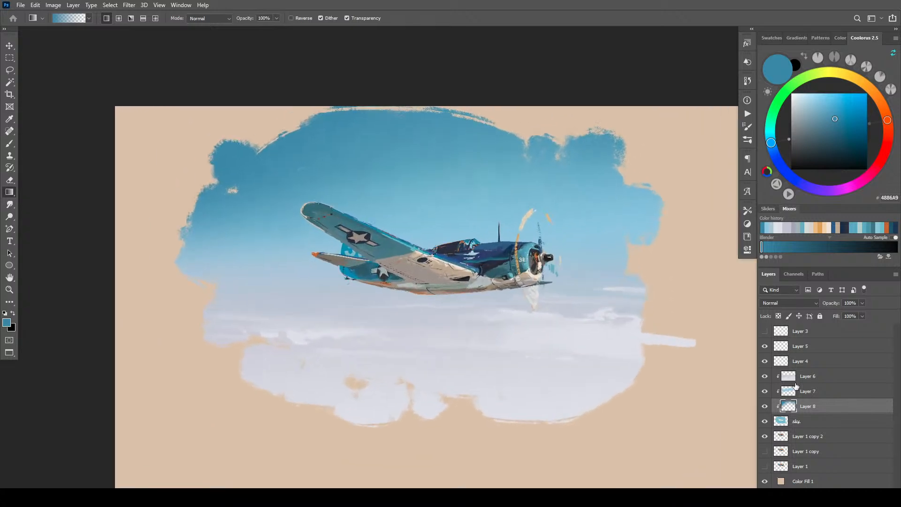
# - Duplicate the Layer 6 clouds onto a clipped copy beneath it and hide the original Layer 6
pyautogui.click(798, 376)
pyautogui.click(765, 376)
pyautogui.click(765, 376)
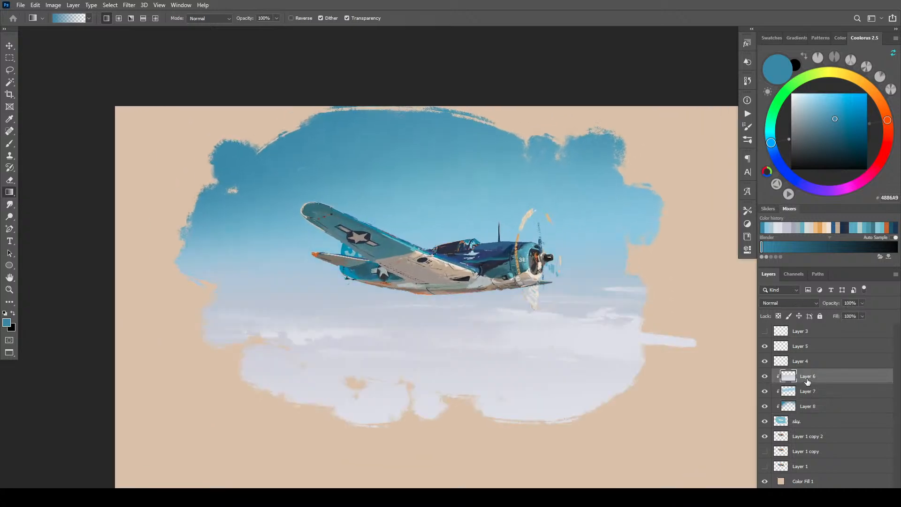
pyautogui.moveTo(808, 382); pyautogui.dragTo(780, 382)
# - Transform the Layer 6 copy, lowering its upper edge and skewing both sides so the clouds rise toward the plane's nose
pyautogui.hotkey('ctrl', 't')
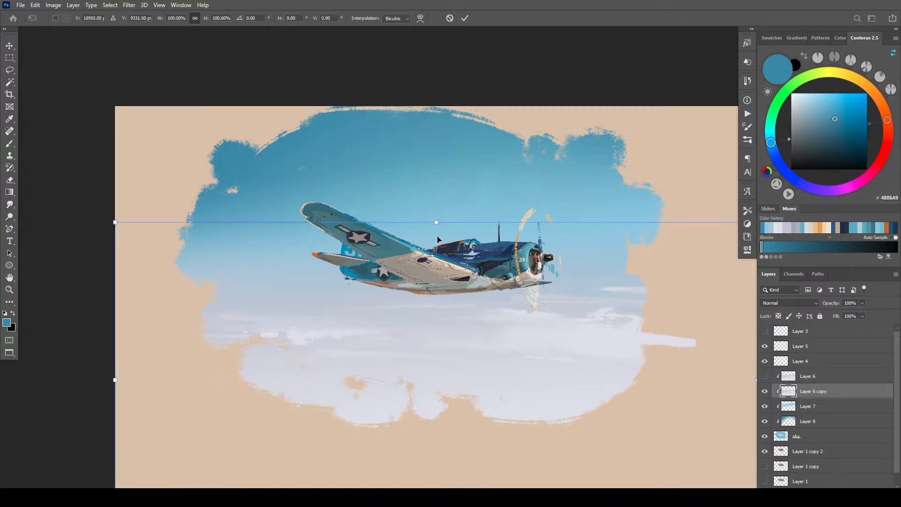
pyautogui.moveTo(441, 227); pyautogui.dragTo(446, 272)
pyautogui.moveTo(610, 230)
pyautogui.mouseDown()
pyautogui.moveTo(600, 215)
pyautogui.moveTo(543, 261)
pyautogui.moveTo(558, 242)
pyautogui.moveTo(597, 238)
pyautogui.moveTo(596, 220)
pyautogui.moveTo(607, 227)
pyautogui.mouseUp()
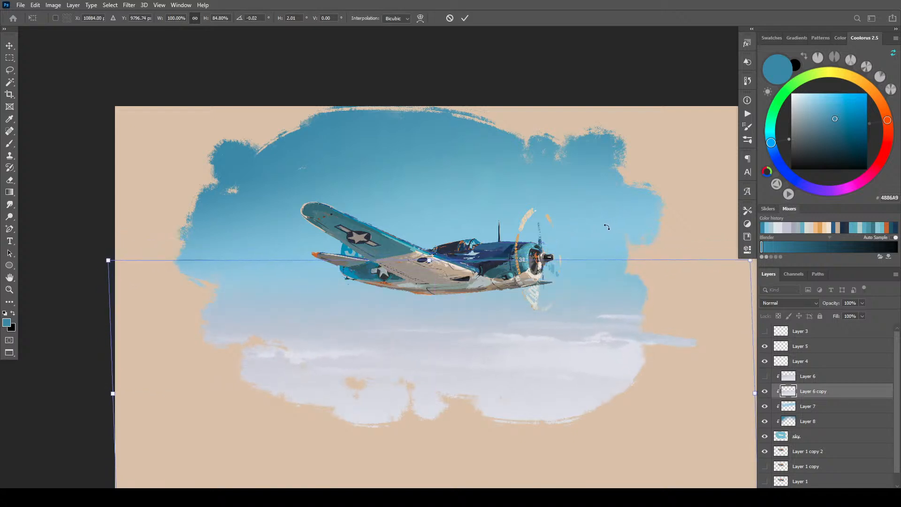
pyautogui.hotkey('ctrl', '-')
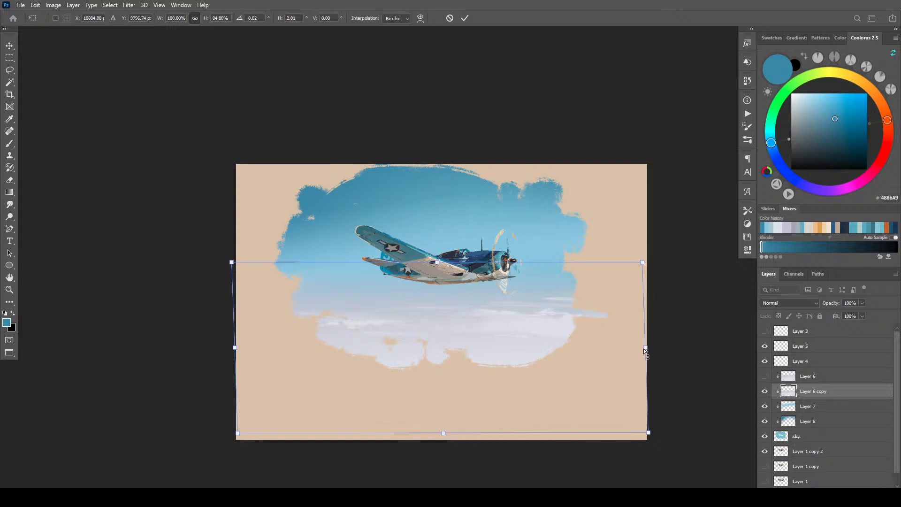
pyautogui.moveTo(647, 347); pyautogui.dragTo(628, 330)
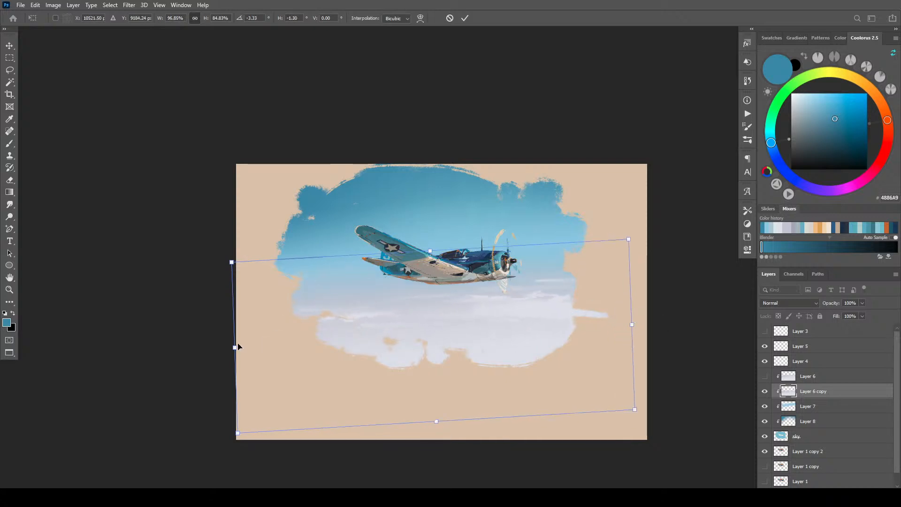
pyautogui.moveTo(238, 347)
pyautogui.mouseDown()
pyautogui.moveTo(274, 343)
pyautogui.moveTo(256, 350)
pyautogui.moveTo(251, 341)
pyautogui.moveTo(246, 357)
pyautogui.moveTo(213, 326)
pyautogui.moveTo(266, 346)
pyautogui.moveTo(251, 340)
pyautogui.mouseUp()
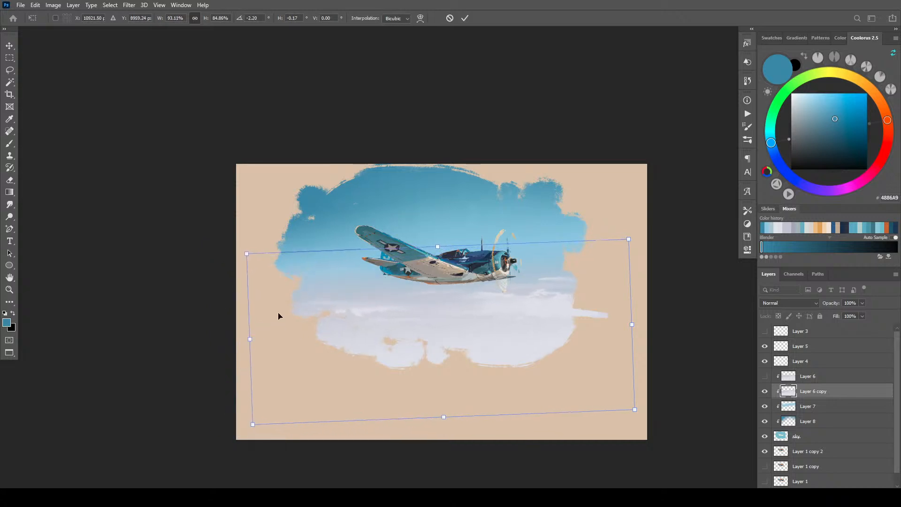
# - Distort the cloud copy's corners and sides to try different slopes for the cloud bands below the plane
pyautogui.moveTo(634, 411); pyautogui.dragTo(619, 446)
pyautogui.moveTo(251, 348); pyautogui.dragTo(241, 317)
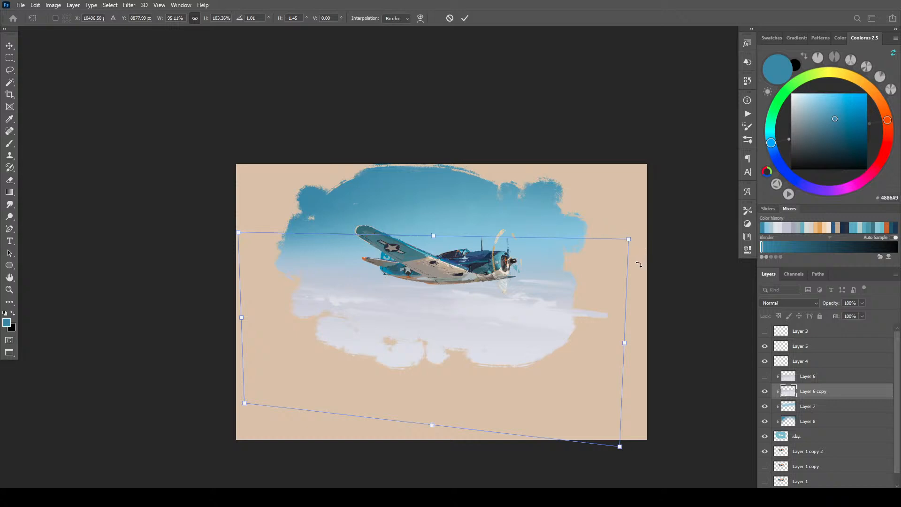
pyautogui.moveTo(631, 240); pyautogui.dragTo(625, 268)
pyautogui.moveTo(240, 236)
pyautogui.mouseDown()
pyautogui.moveTo(248, 183)
pyautogui.moveTo(231, 225)
pyautogui.mouseUp()
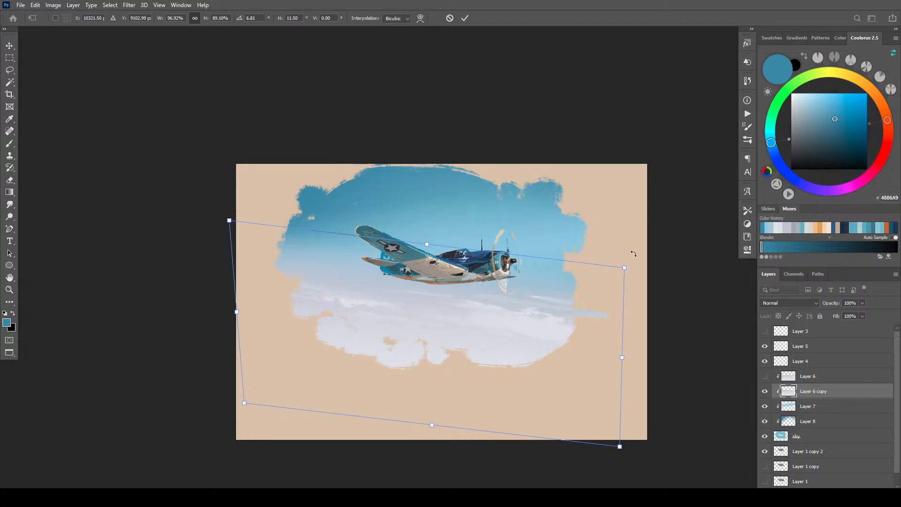
pyautogui.moveTo(623, 269); pyautogui.dragTo(628, 207)
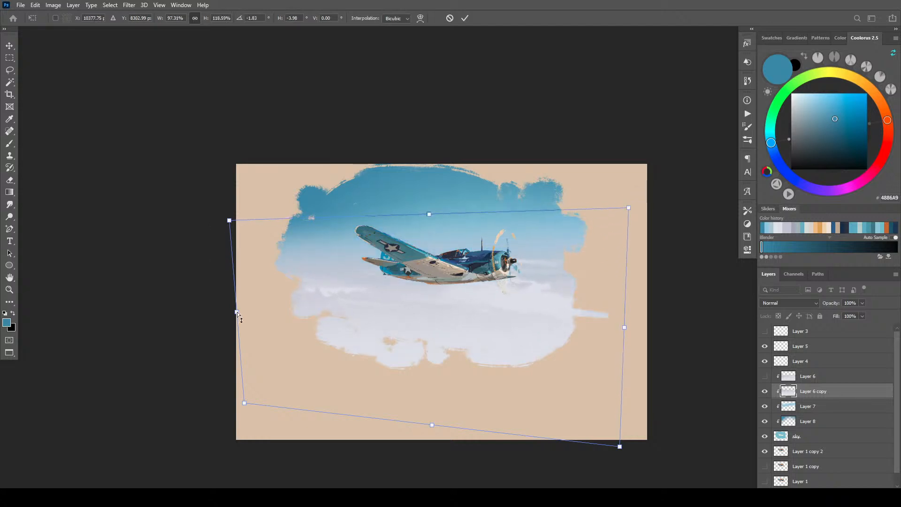
pyautogui.moveTo(237, 312); pyautogui.dragTo(247, 333)
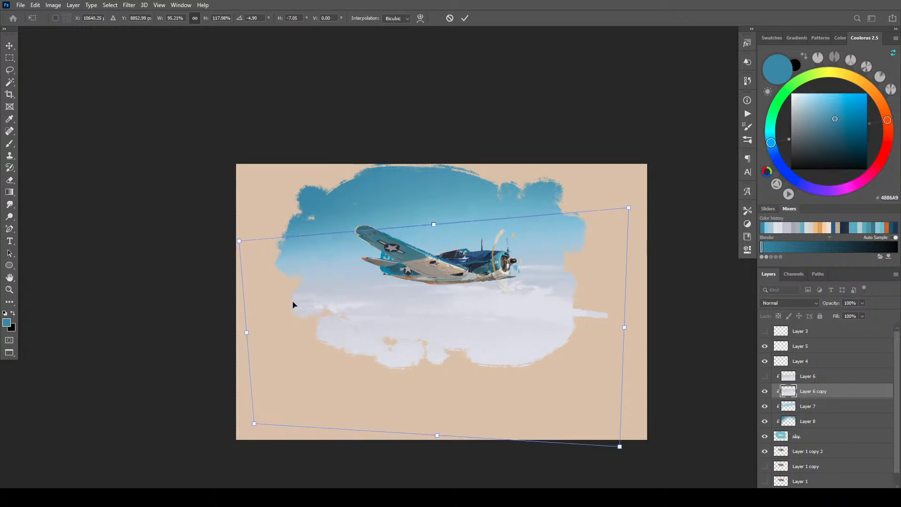
# - Pull the cloud copy's upper corners down, raise its nose side slightly, shift the clouds lower, and apply the transformation
pyautogui.moveTo(629, 208); pyautogui.dragTo(601, 266)
pyautogui.moveTo(245, 235); pyautogui.dragTo(238, 265)
pyautogui.moveTo(615, 364); pyautogui.dragTo(619, 323)
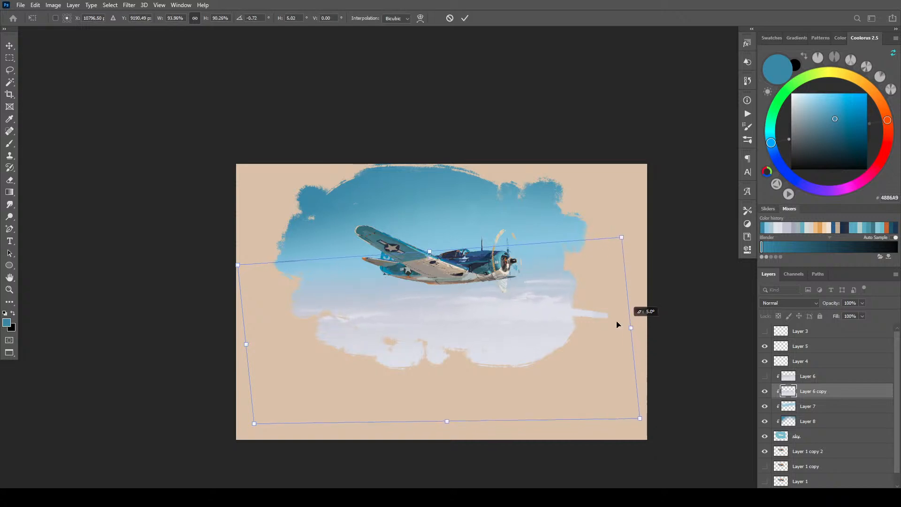
pyautogui.moveTo(491, 310)
pyautogui.mouseDown()
pyautogui.moveTo(489, 340)
pyautogui.moveTo(493, 321)
pyautogui.mouseUp()
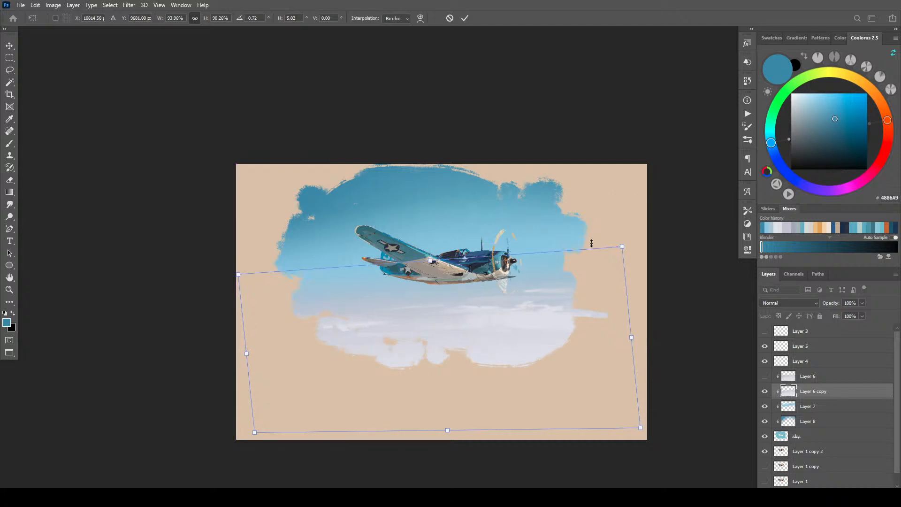
pyautogui.press('Return')
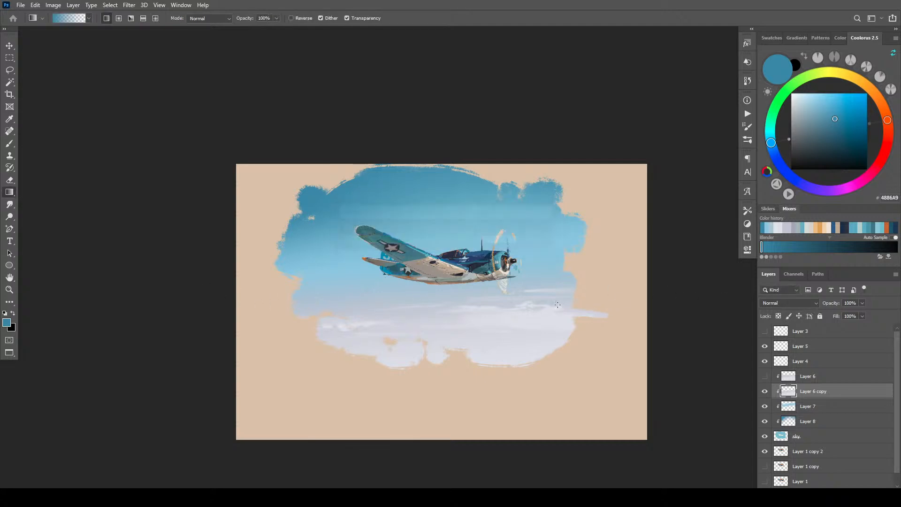
# - Add a layer above Layer 1 copy 2, set its blend mode to Overlay, and name it "overlay plane"
pyautogui.scroll(-2, 543, 262)
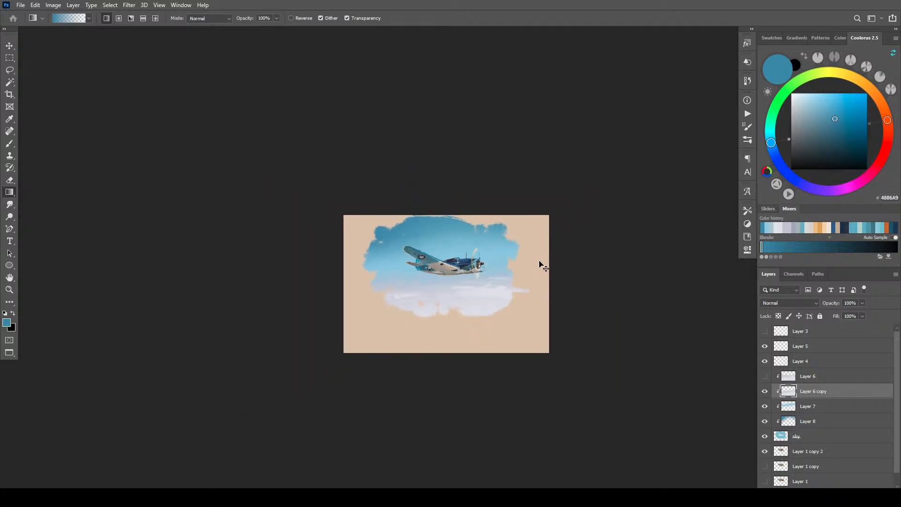
pyautogui.scroll(1, 541, 270)
pyautogui.scroll(3, 538, 267)
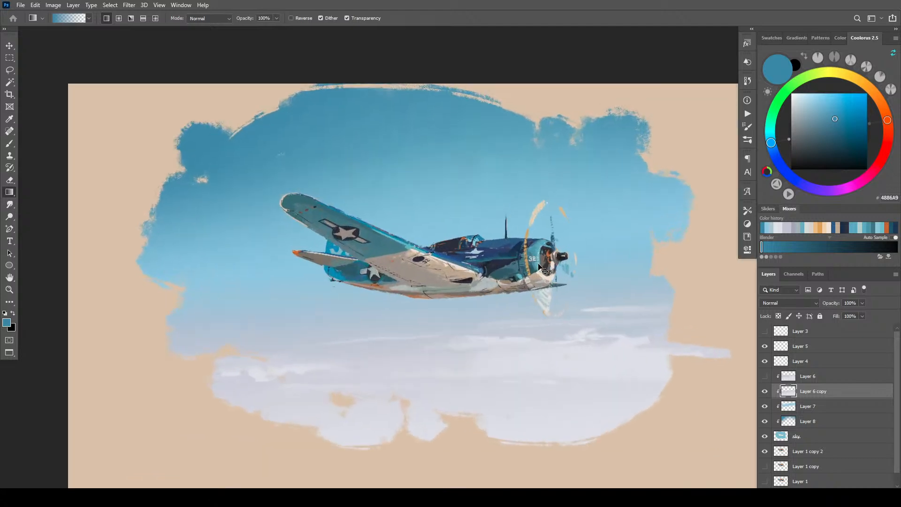
pyautogui.click(832, 457)
pyautogui.hotkey('ctrl', 'shift', 'alt', 'n')
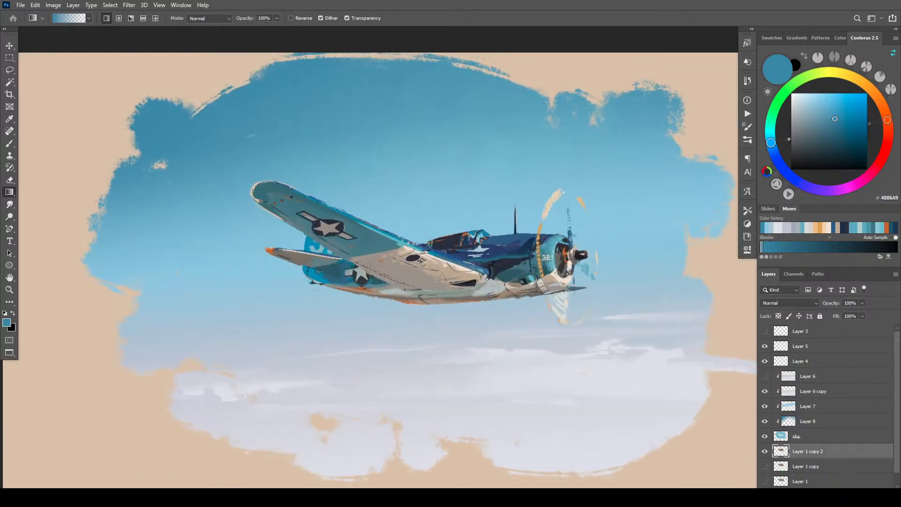
pyautogui.click(789, 303)
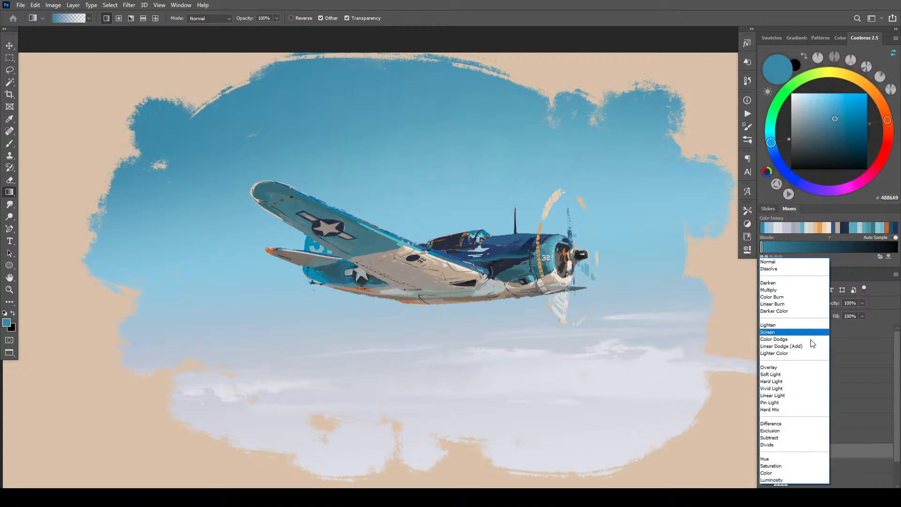
pyautogui.click(789, 369)
pyautogui.doubleClick(797, 450)
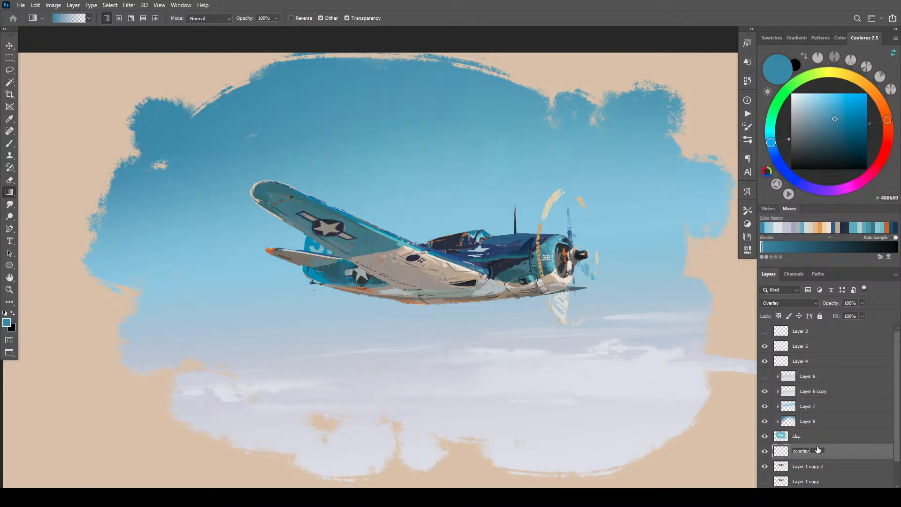
pyautogui.write('plane')
pyautogui.press('Return')
# - Set the brush colour to a warm grey-brown (#7C6B5D) and tint the plane's wing with a size 2100 brush
pyautogui.press('b')
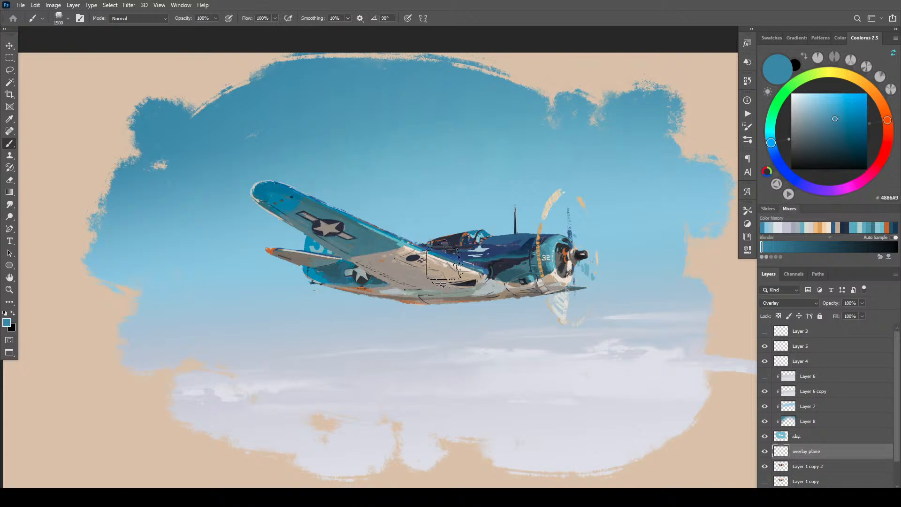
pyautogui.press(']')
pyautogui.press(']')
pyautogui.press(']')
pyautogui.press(']')
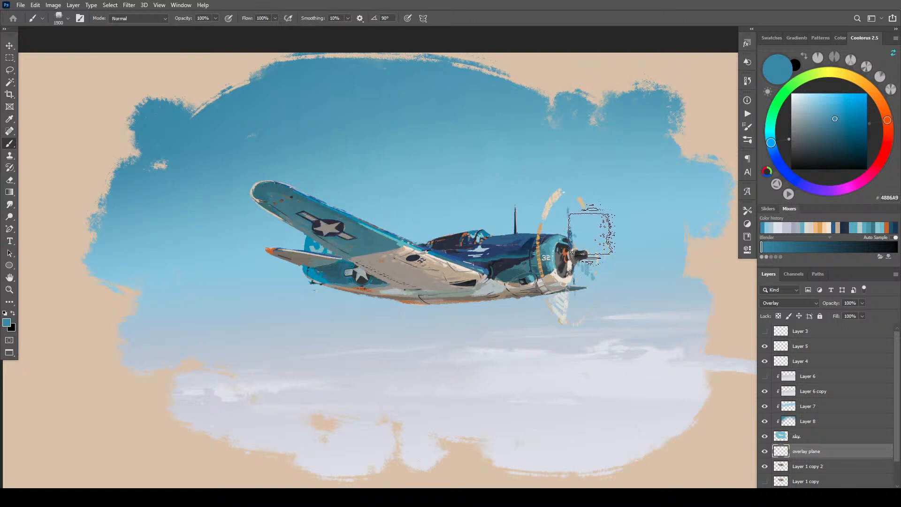
pyautogui.click(814, 132)
pyautogui.click(811, 133)
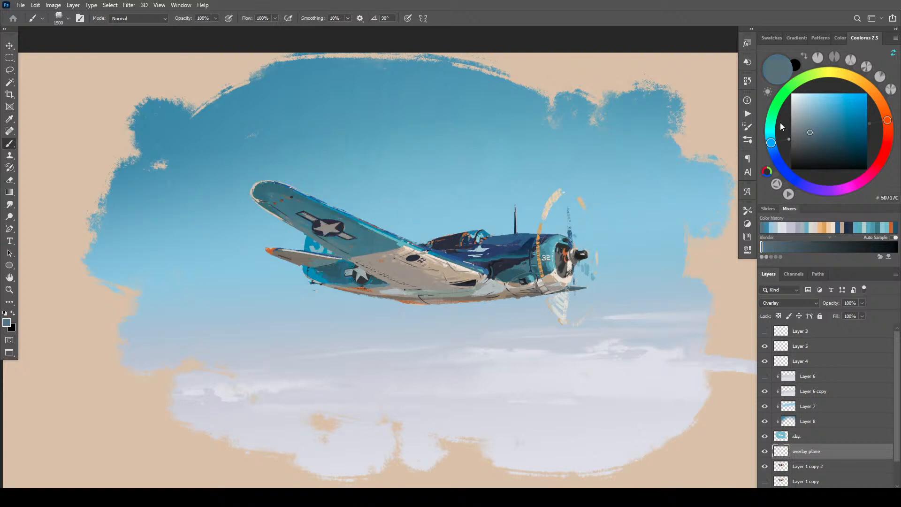
pyautogui.moveTo(855, 84); pyautogui.dragTo(883, 106)
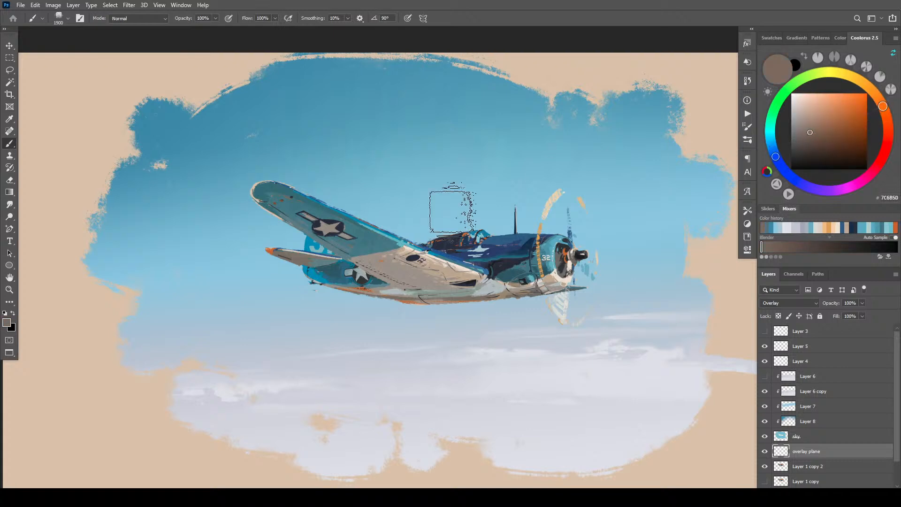
pyautogui.press(']')
pyautogui.press(']')
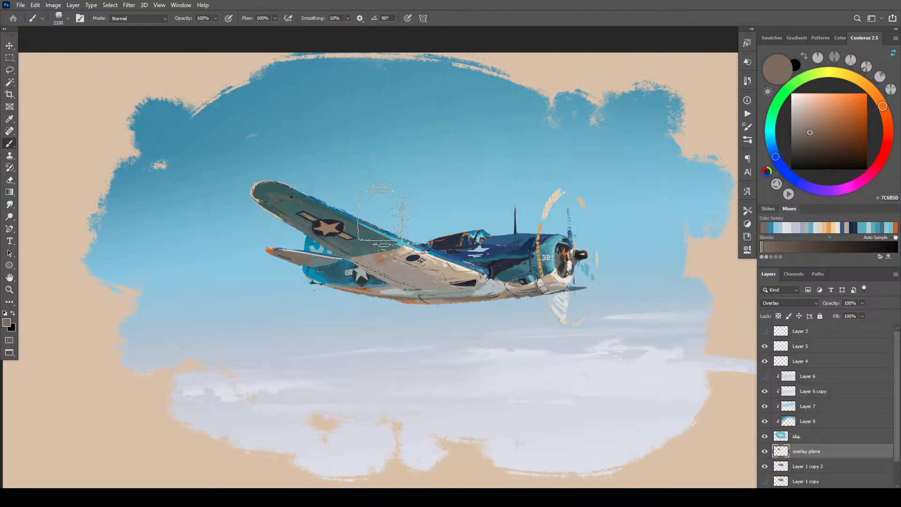
# - Extend the grey-brown tint along the wing and reduce the brush size to 1600
pyautogui.press('[')
pyautogui.press('[')
pyautogui.press('[')
pyautogui.press('[')
pyautogui.press('[')
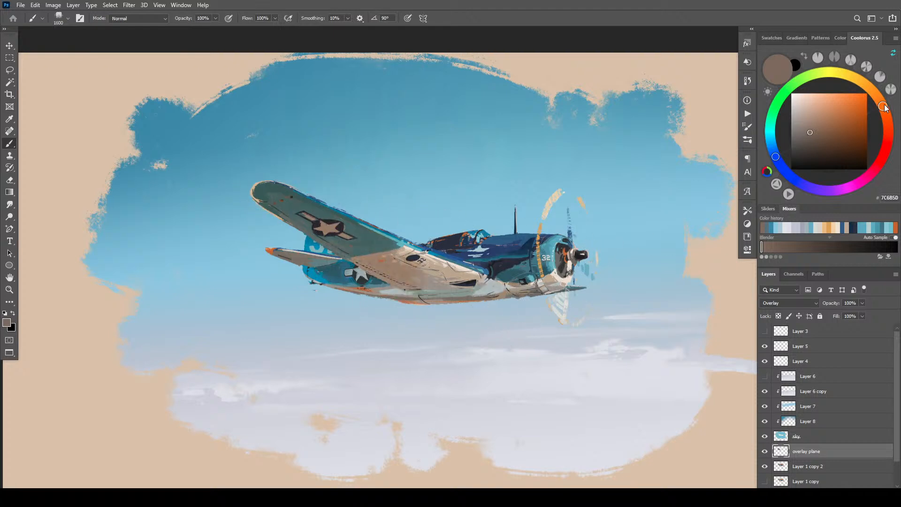
# - Set the brush colour to olive grey (#7C795D) and tint the wing underside and belly with a size 1300 brush
pyautogui.moveTo(884, 106)
pyautogui.mouseDown()
pyautogui.moveTo(837, 69)
pyautogui.moveTo(843, 74)
pyautogui.mouseUp()
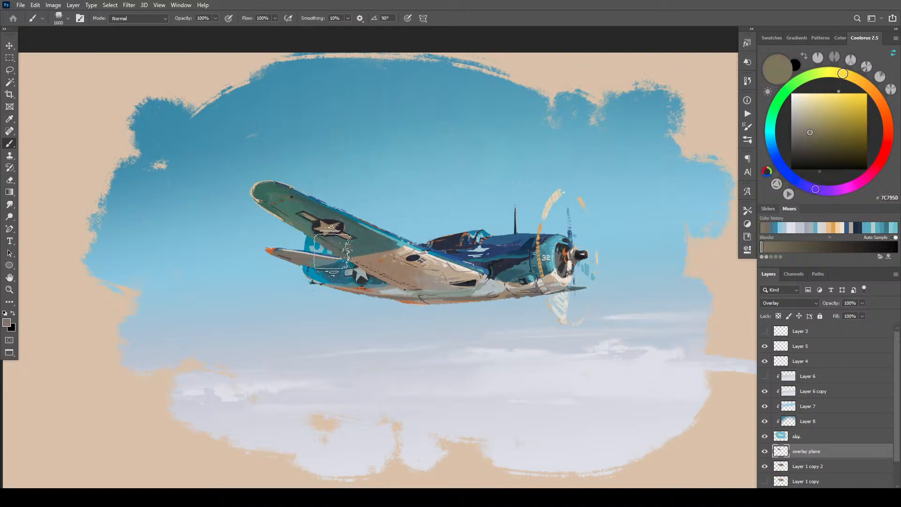
pyautogui.press('[')
pyautogui.press('[')
pyautogui.press('[')
pyautogui.press('[')
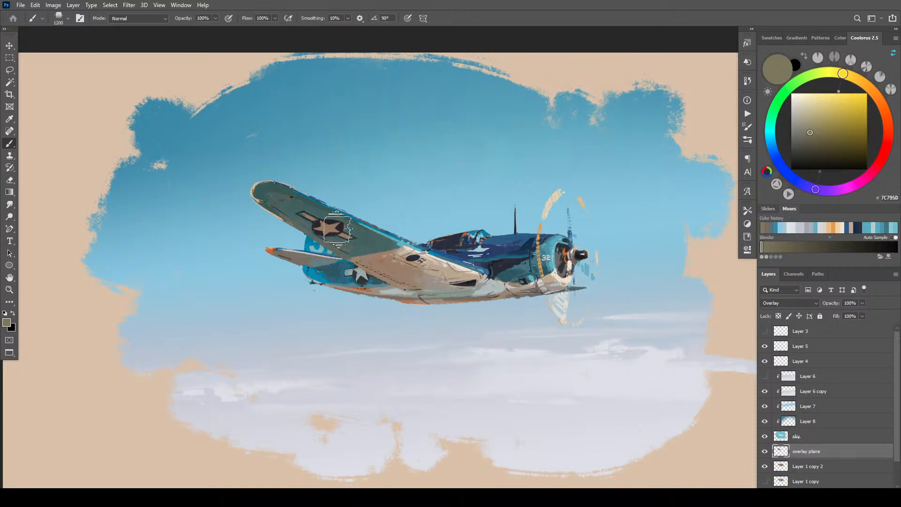
pyautogui.press(']')
pyautogui.moveTo(408, 268)
pyautogui.mouseDown()
pyautogui.moveTo(436, 286)
pyautogui.moveTo(323, 230)
pyautogui.mouseUp()
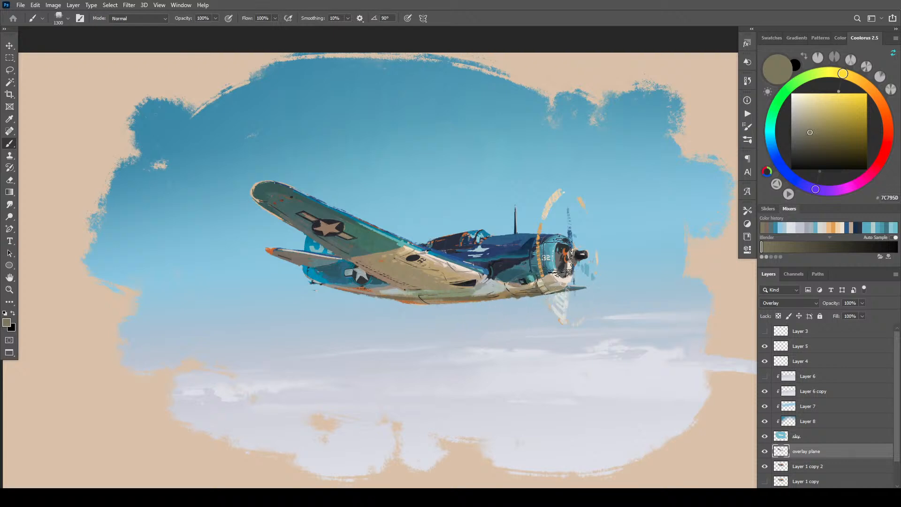
# - Set the brush colour to ochre (#97814D) and warm the tailplane with a smaller brush, sized 400 to 600
pyautogui.press('[')
pyautogui.press('[')
pyautogui.press('[')
pyautogui.press('[')
pyautogui.press('[')
pyautogui.press('[')
pyautogui.press('[')
pyautogui.press('[')
pyautogui.press('[')
pyautogui.click(829, 125)
pyautogui.click(863, 81)
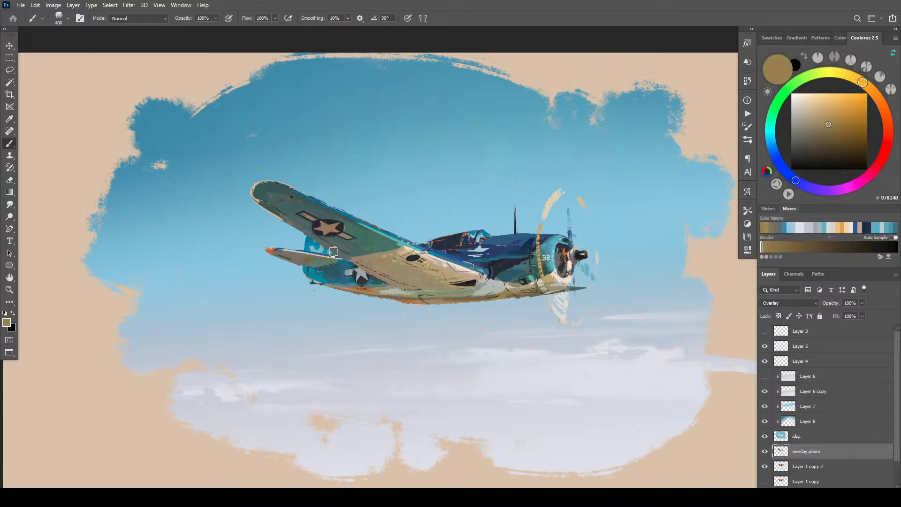
pyautogui.press(']')
pyautogui.press(']')
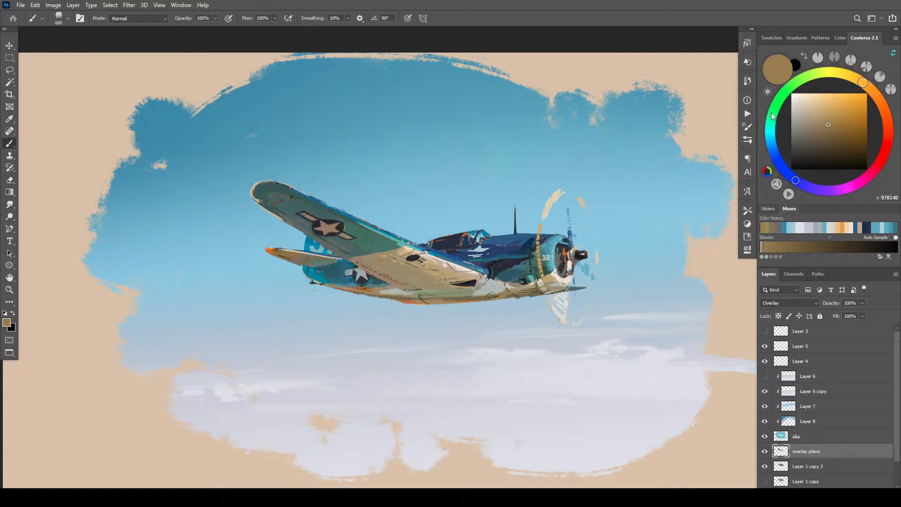
# - Set the brush colour to dark olive brown (#6B5E3D) and tint the outer wing with a size 1300 brush
pyautogui.click(824, 138)
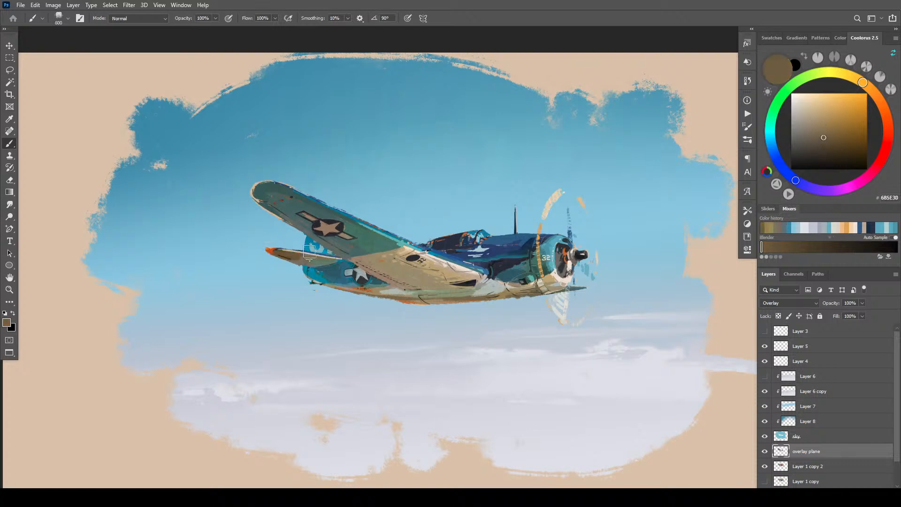
pyautogui.press(']')
pyautogui.press(']')
pyautogui.press(']')
pyautogui.press(']')
pyautogui.press(']')
pyautogui.press(']')
pyautogui.press(']')
# - Set the brush colour to dark brown (#5B4836), darken the wing tip, and reduce the brush size to 600
pyautogui.click(875, 97)
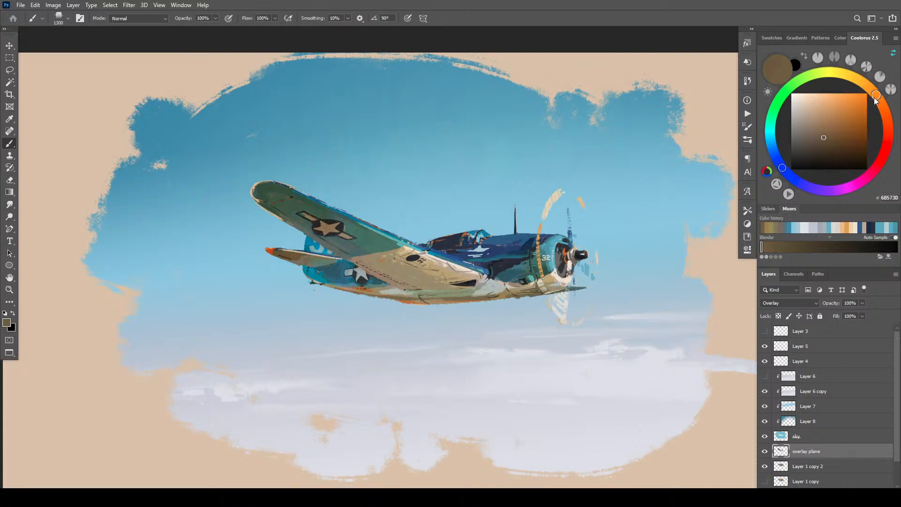
pyautogui.click(822, 142)
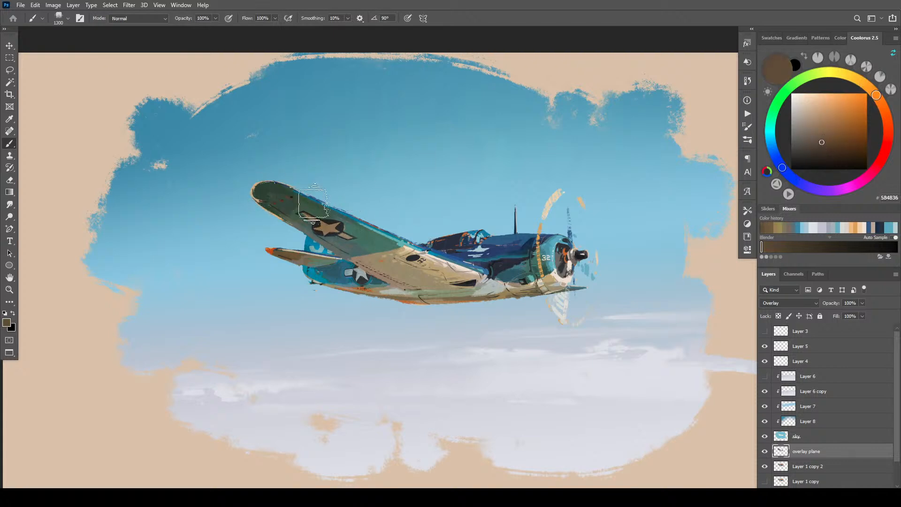
pyautogui.press('[')
pyautogui.press('[')
pyautogui.press('[')
pyautogui.press('[')
pyautogui.press('[')
pyautogui.press('[')
pyautogui.press('[')
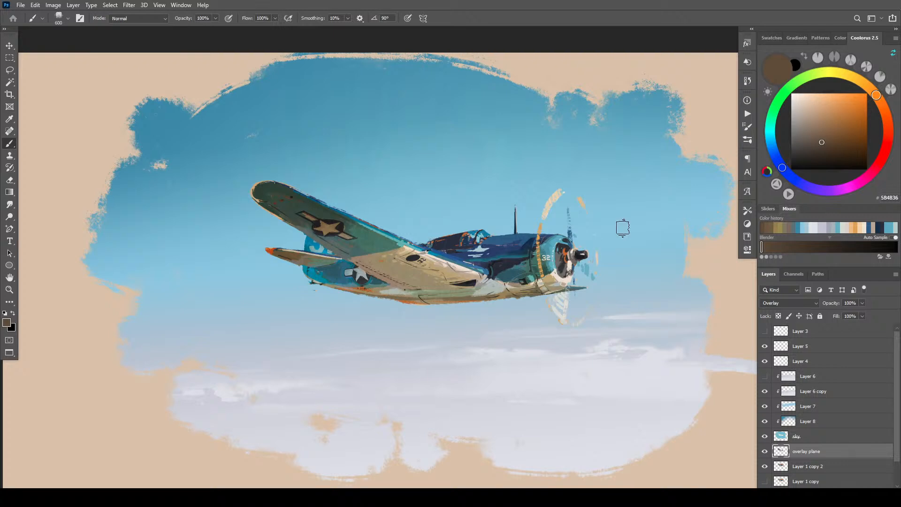
# - Touch up small areas of the plane with the dark brown tint, using a finer brush of about size 300
pyautogui.press('[')
pyautogui.press('[')
pyautogui.press('[')
pyautogui.press('[')
pyautogui.press('[')
pyautogui.press('[')
pyautogui.press('[')
pyautogui.press(']')
pyautogui.press(']')
pyautogui.press(']')
pyautogui.press(']')
# - Set the brush colour to lighter brown (#71624F) and warm the cockpit and nose areas with varied brush sizes up to 600
pyautogui.click(814, 136)
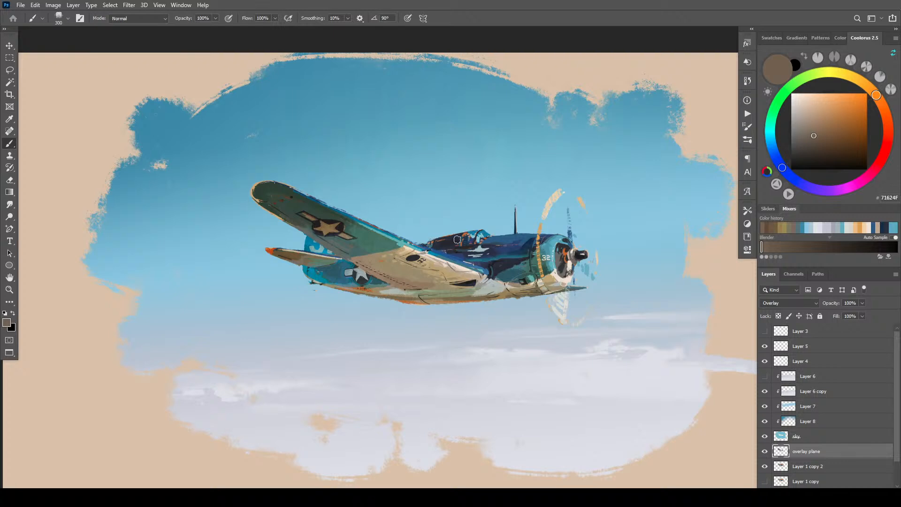
pyautogui.press('[')
pyautogui.press('[')
pyautogui.press('[')
pyautogui.press('[')
pyautogui.press('[')
pyautogui.press('[')
pyautogui.press('[')
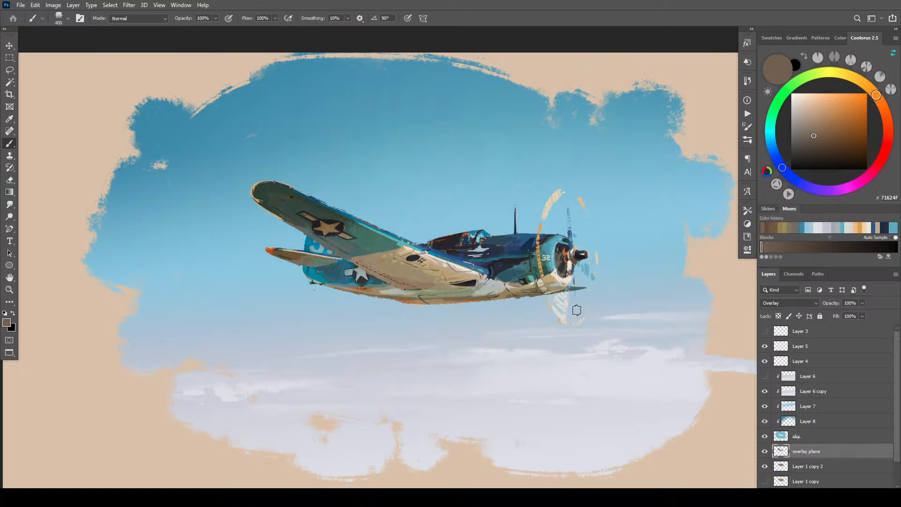
pyautogui.press(']')
pyautogui.press(']')
pyautogui.press(']')
pyautogui.press(']')
pyautogui.press(']')
# - Set the brush colour to blue-grey (#4A5C69) and cool the lower fuselage behind the cowling with a size 125 brush
pyautogui.click(784, 145)
pyautogui.click(815, 138)
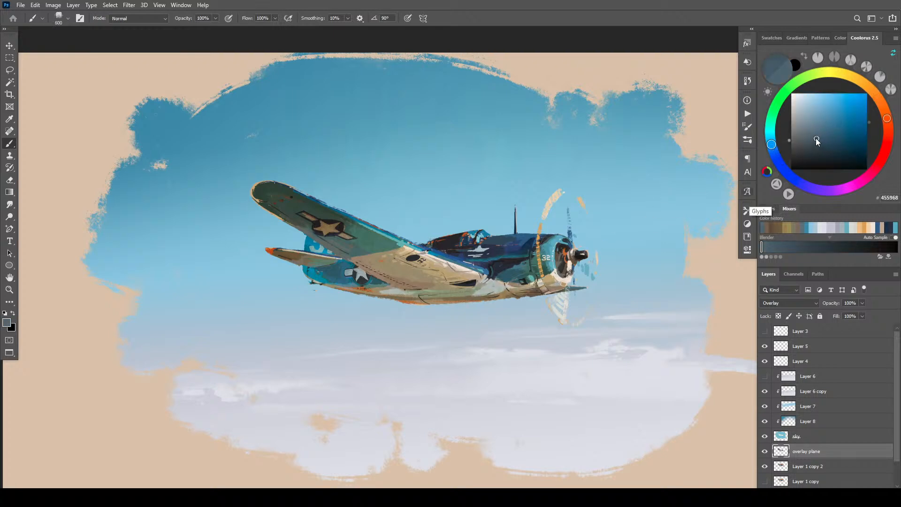
pyautogui.press('[')
pyautogui.press('[')
pyautogui.press('[')
pyautogui.moveTo(486, 288)
pyautogui.mouseDown()
pyautogui.moveTo(506, 285)
pyautogui.moveTo(471, 296)
pyautogui.moveTo(535, 286)
pyautogui.mouseUp()
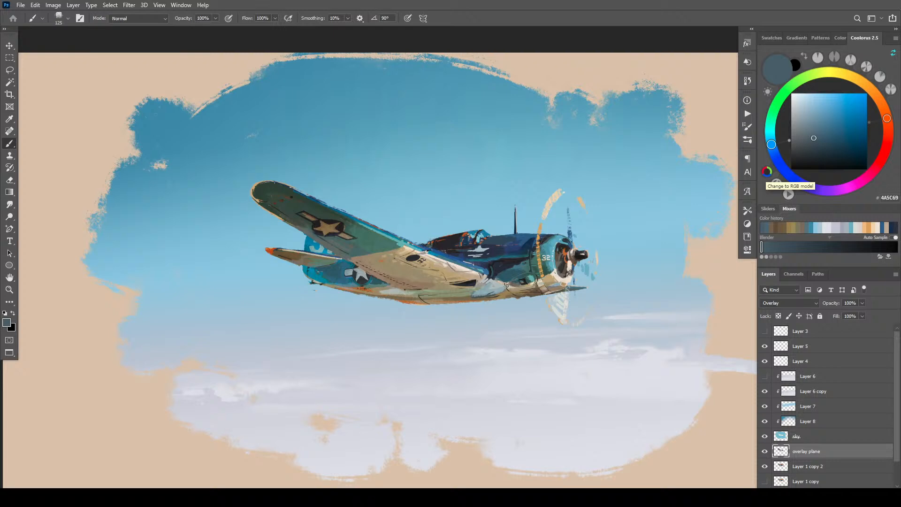
pyautogui.moveTo(524, 286); pyautogui.dragTo(532, 284)
# - Extend the blue-grey tint along the rear belly towards the tail with a size 200 brush
pyautogui.press(']')
pyautogui.press(']')
pyautogui.press(']')
pyautogui.moveTo(402, 294); pyautogui.dragTo(326, 278)
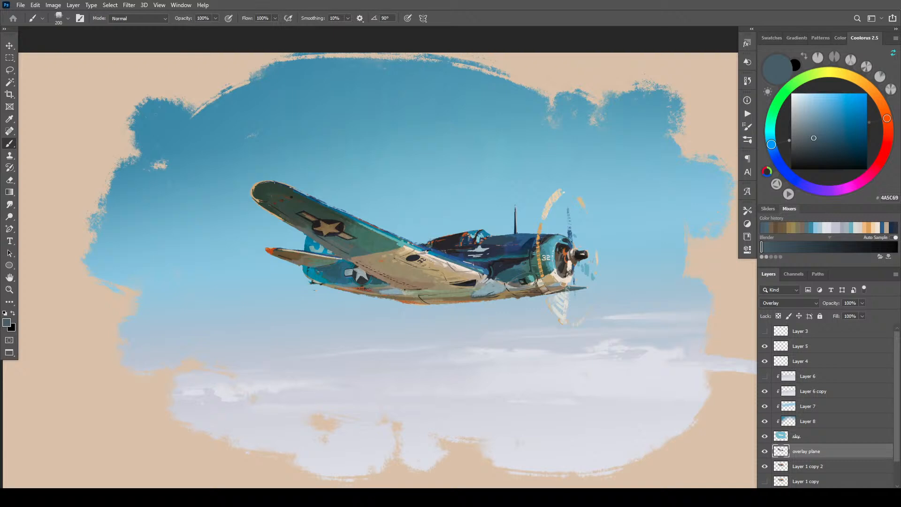
pyautogui.press('[')
# - Set the brush colour to neutral dark grey (#515558) and shade the wing underside near its root
pyautogui.click(798, 138)
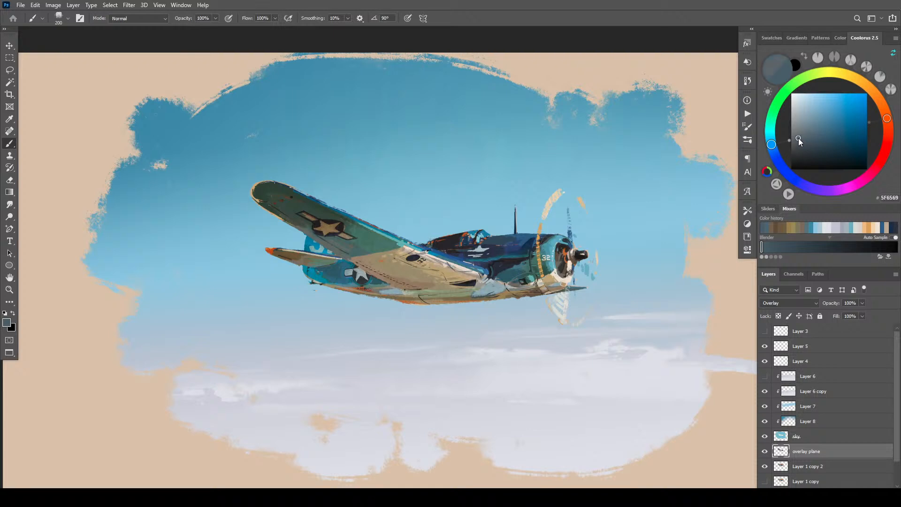
pyautogui.press(']')
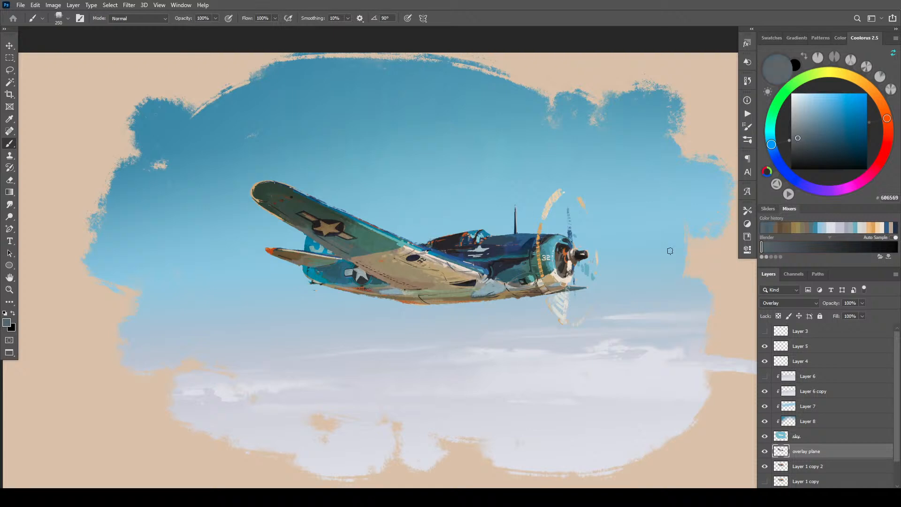
pyautogui.click(794, 143)
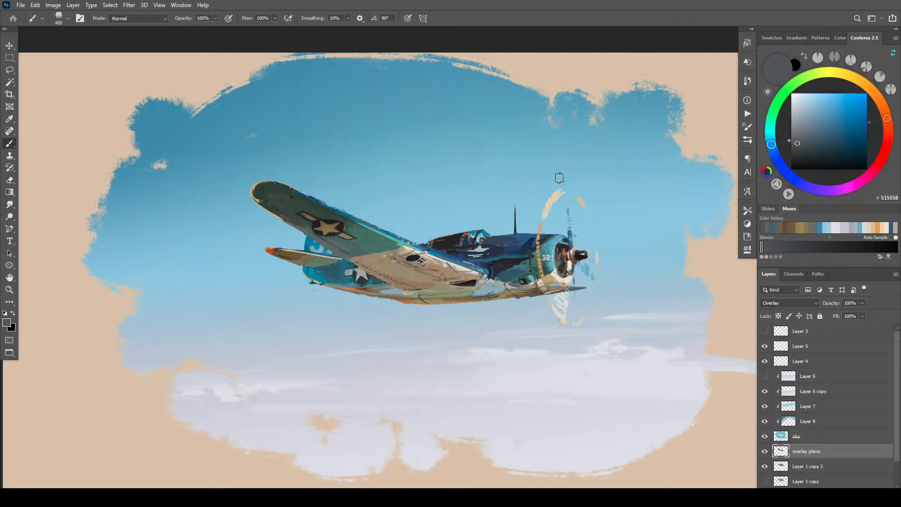
pyautogui.press('[')
pyautogui.moveTo(458, 285); pyautogui.dragTo(440, 286)
# - Build up mottled dark grey shading on the wing root and belly, varying the brush size down to 150
pyautogui.press(']')
pyautogui.press(']')
pyautogui.press(']')
pyautogui.press(']')
pyautogui.press(']')
pyautogui.press(']')
pyautogui.press('[')
pyautogui.press('[')
pyautogui.press('[')
pyautogui.press('[')
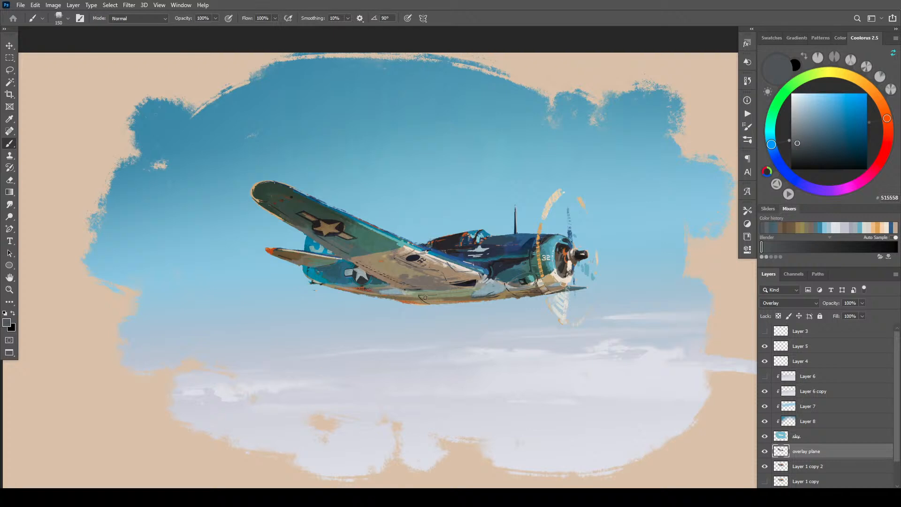
# - Shade the bottom edge of the fuselage towards the tail with dark grey, using a brush of about size 250
pyautogui.press(']')
pyautogui.press(']')
pyautogui.press('[')
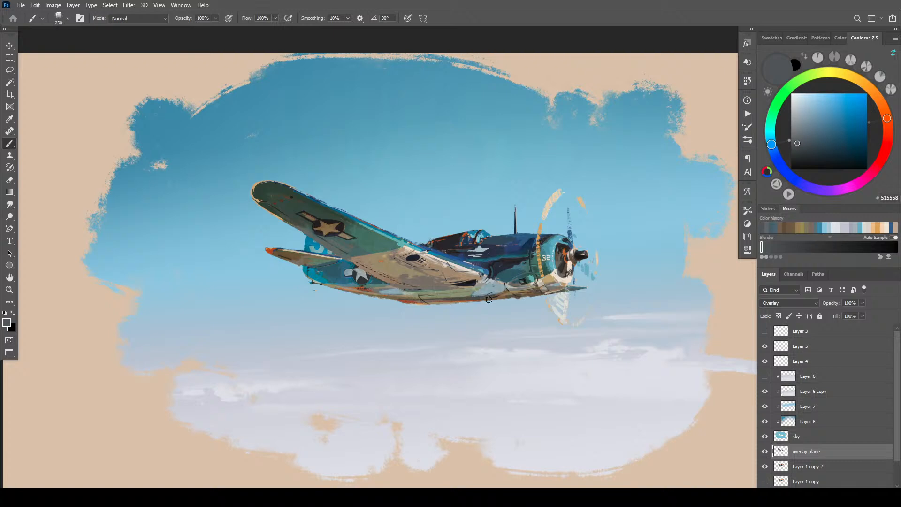
pyautogui.press(']')
pyautogui.press(']')
pyautogui.moveTo(403, 303); pyautogui.dragTo(366, 295)
# - Set the brush colour to warm mid grey (#76736E) and tint the length of the belly edge with a size 150 brush
pyautogui.click(796, 134)
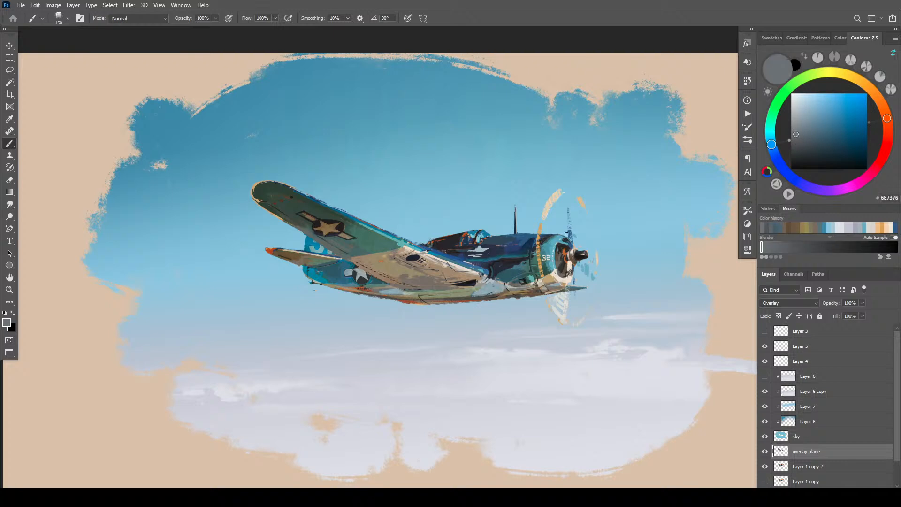
pyautogui.click(872, 90)
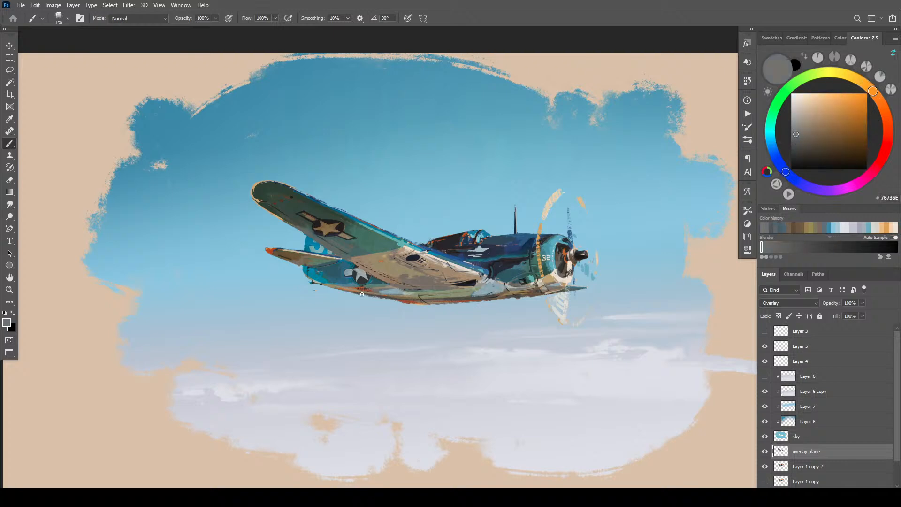
pyautogui.moveTo(362, 294); pyautogui.dragTo(512, 296)
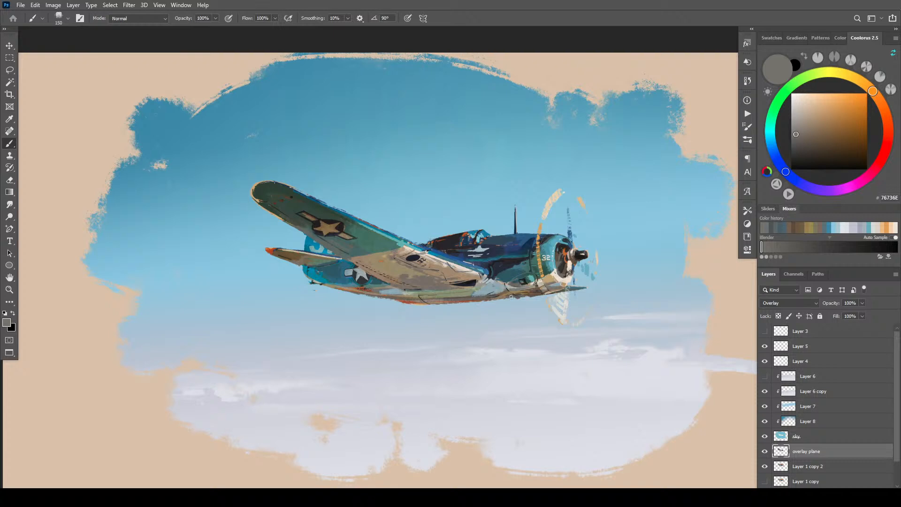
# - Set the brush colour to light blue-grey (#A8B9C3) and brighten the engine cowling around the number with an enlarged brush
pyautogui.press('[')
pyautogui.press('[')
pyautogui.click(802, 112)
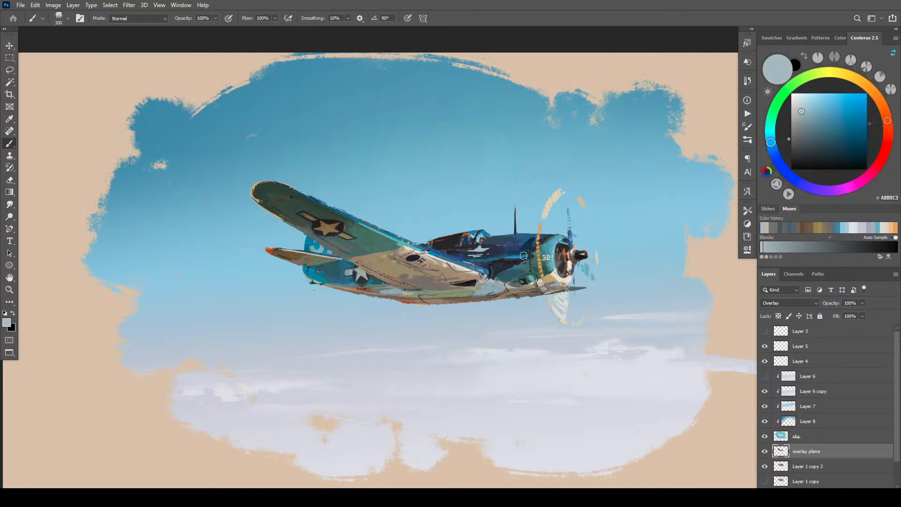
pyautogui.press(']')
pyautogui.press(']')
pyautogui.press(']')
pyautogui.press(']')
pyautogui.press(']')
pyautogui.press(']')
pyautogui.press(']')
pyautogui.press(']')
pyautogui.moveTo(544, 256); pyautogui.dragTo(550, 259)
# - Brighten the wing's upper edge and the canopy in light blue-grey with a fine brush, sized 150 to 100
pyautogui.press('[')
pyautogui.press('[')
pyautogui.press('[')
pyautogui.press('[')
pyautogui.press('[')
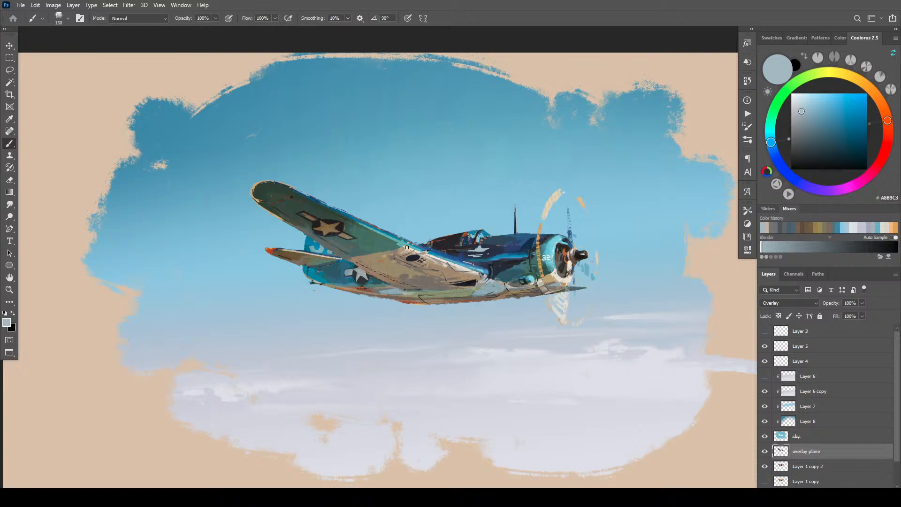
pyautogui.moveTo(415, 247); pyautogui.dragTo(342, 217)
pyautogui.press(']')
pyautogui.press('[')
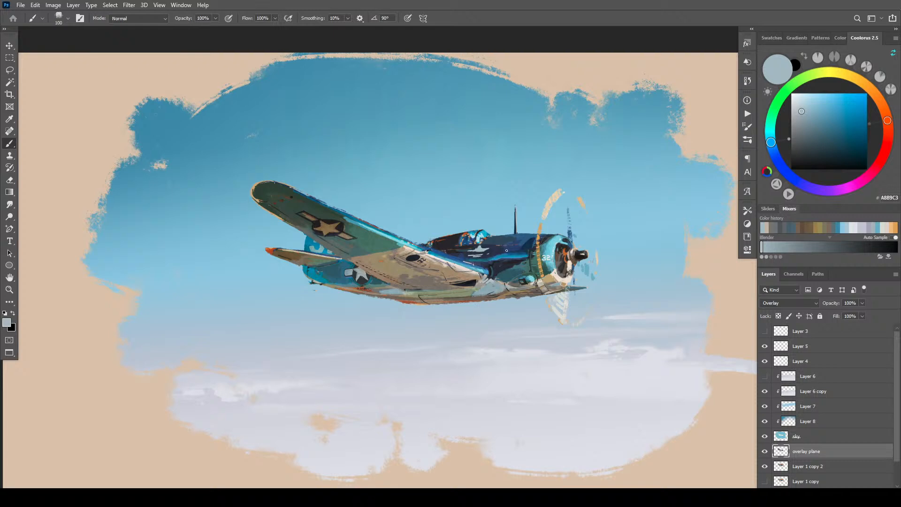
# - Enlarge the brush to 250, set its colour to mid grey (#7E868A), and soften the upper fuselage tint
pyautogui.press(']')
pyautogui.press(']')
pyautogui.press(']')
pyautogui.click(798, 128)
pyautogui.press(']')
pyautogui.press(']')
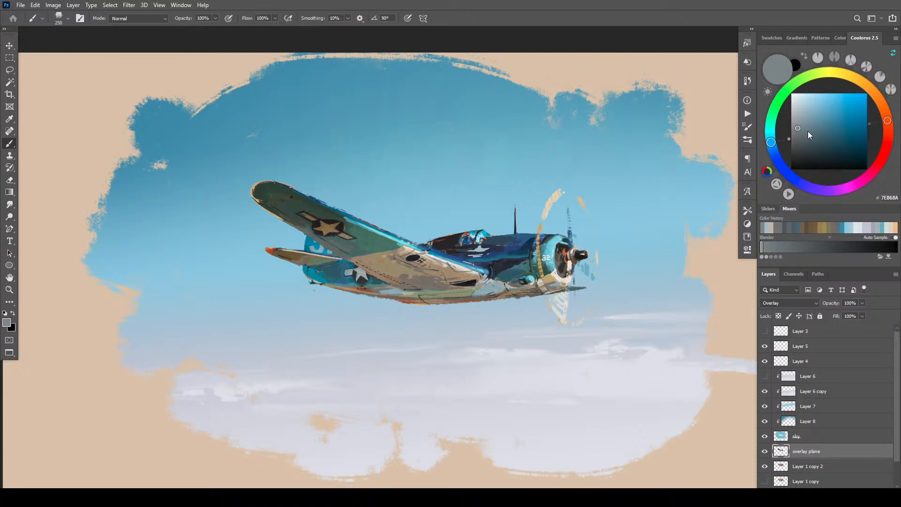
# - Set the brush colour to dark grey (#555A5D) and shade the upper fuselage with a fine brush, sized 125 to 100
pyautogui.click(797, 141)
pyautogui.press('[')
pyautogui.press('[')
pyautogui.press('[')
pyautogui.press('[')
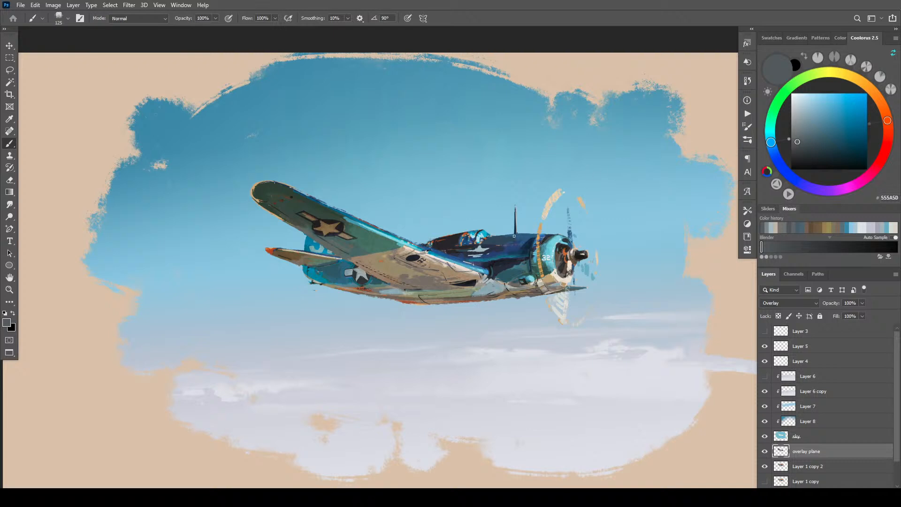
pyautogui.press(']')
pyautogui.press('[')
pyautogui.press('[')
pyautogui.press('[')
pyautogui.press('[')
pyautogui.press('[')
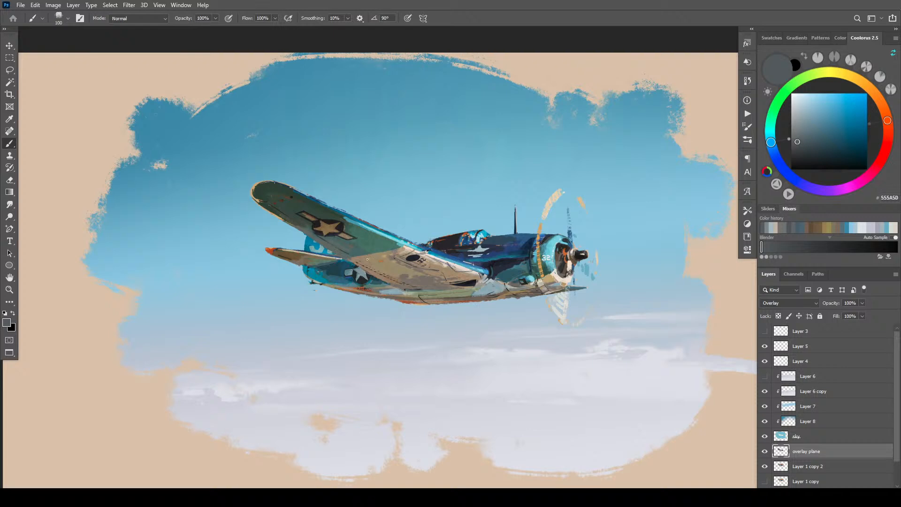
# - Shade the tail fin with dark grey, and deepen the tail and rear fuselage with a darker grey (#363D41) at size 125
pyautogui.press(']')
pyautogui.press(']')
pyautogui.press('[')
pyautogui.press('[')
pyautogui.moveTo(328, 252)
pyautogui.mouseDown()
pyautogui.moveTo(306, 249)
pyautogui.moveTo(323, 250)
pyautogui.mouseUp()
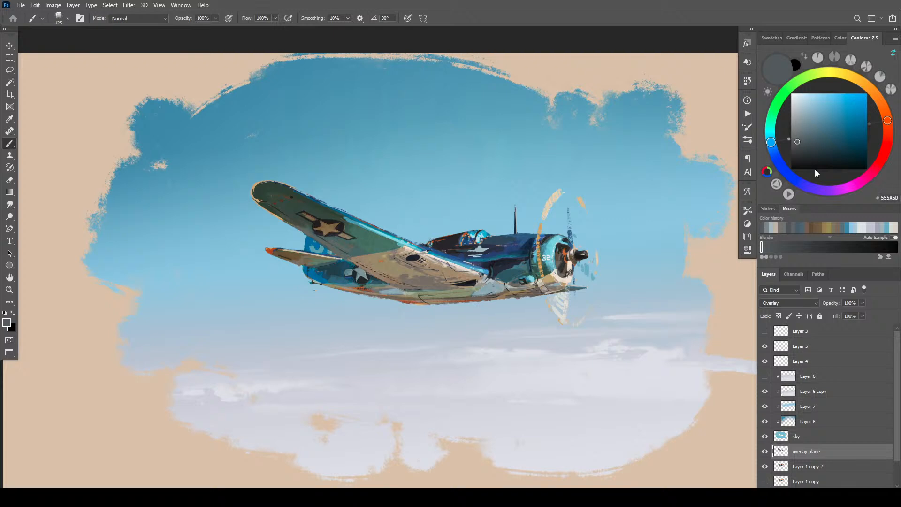
pyautogui.click(803, 150)
pyautogui.moveTo(309, 243)
pyautogui.mouseDown()
pyautogui.moveTo(306, 251)
pyautogui.moveTo(322, 255)
pyautogui.moveTo(309, 242)
pyautogui.moveTo(334, 255)
pyautogui.moveTo(330, 269)
pyautogui.moveTo(317, 271)
pyautogui.moveTo(339, 265)
pyautogui.moveTo(327, 275)
pyautogui.moveTo(347, 285)
pyautogui.moveTo(348, 266)
pyautogui.moveTo(387, 284)
pyautogui.mouseUp()
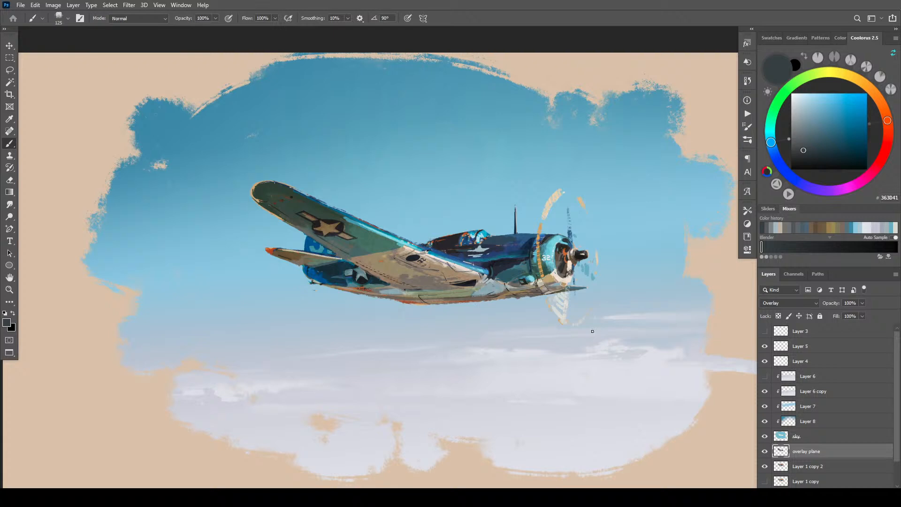
# - Set the brush colour to slate grey (#555E63) and refine the tail and rear fuselage shading with a size 150 brush
pyautogui.click(802, 140)
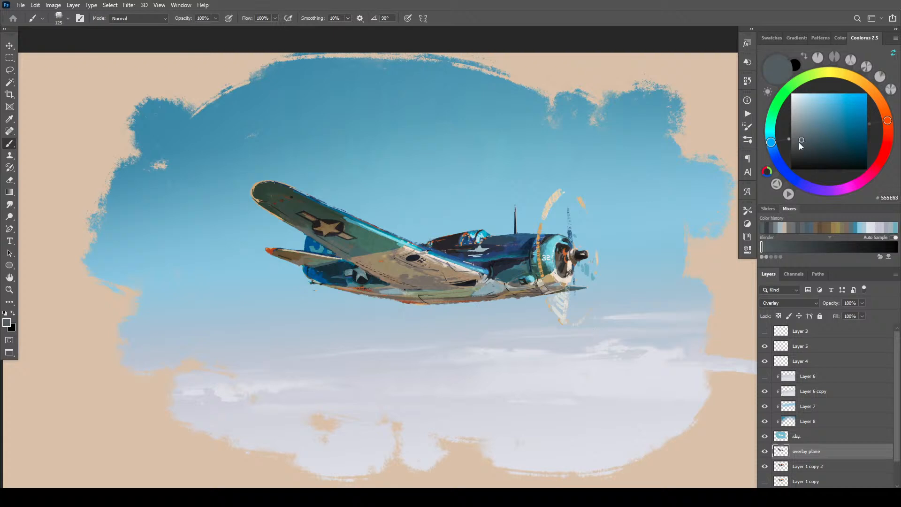
pyautogui.press(']')
pyautogui.press(']')
pyautogui.press(']')
pyautogui.press(']')
pyautogui.press('[')
pyautogui.press('[')
pyautogui.press('[')
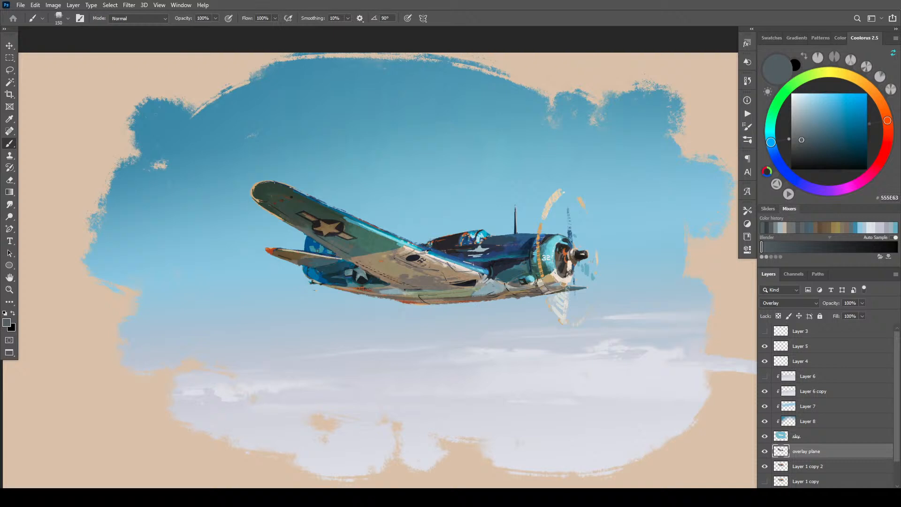
# - Reduce the brush size to 80 and set its colour to light grey (#929A9F) for fine highlights
pyautogui.press('[')
pyautogui.click(797, 122)
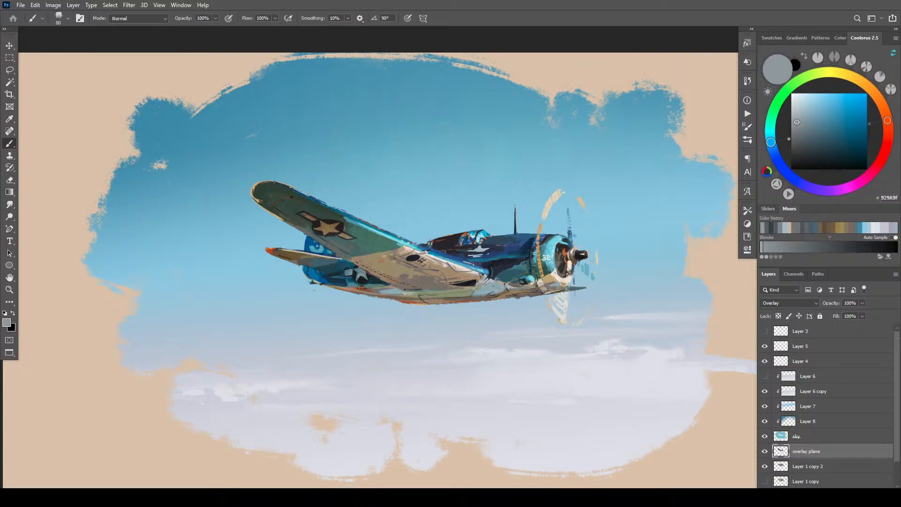
# - Tone down the tail fin with grey on the overlay plane layer, and set up a 250 px brush in darker grey-green #474D48
pyautogui.moveTo(311, 247); pyautogui.dragTo(320, 251)
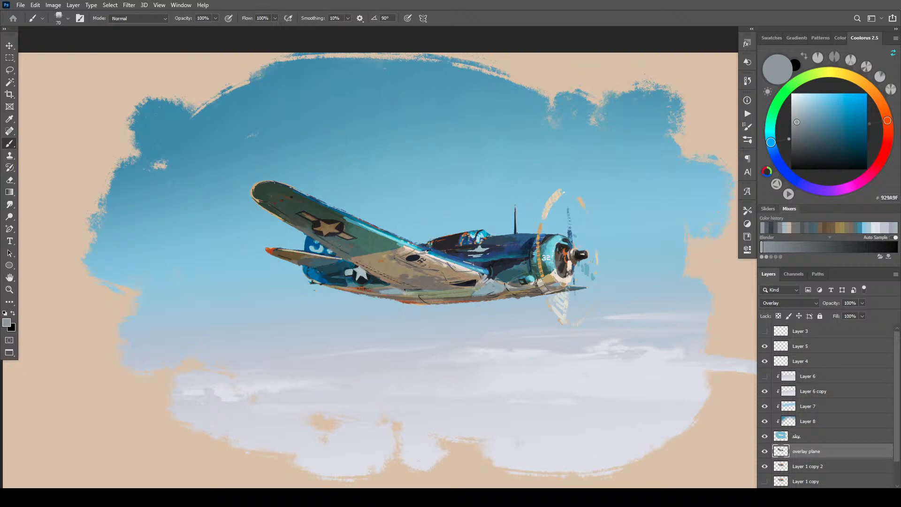
pyautogui.keyDown('alt'); pyautogui.click(307, 232); pyautogui.keyUp('alt')
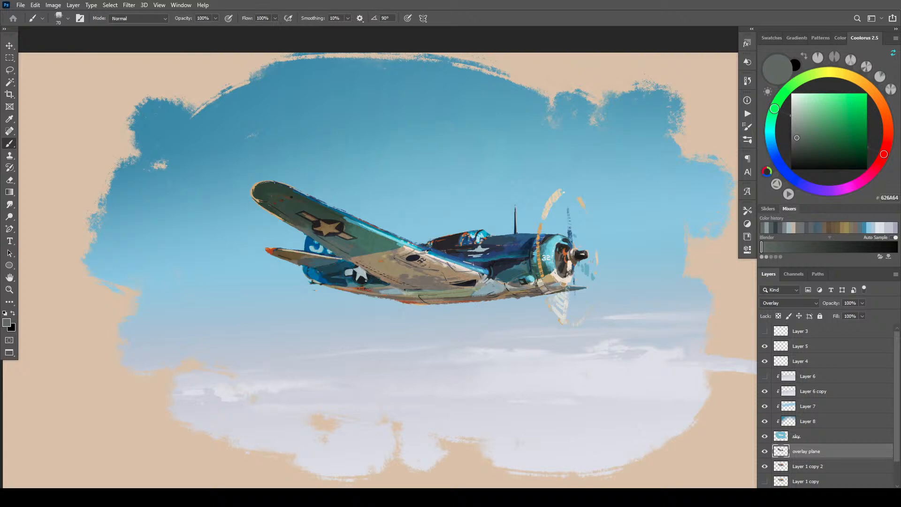
pyautogui.press(']')
pyautogui.press(']')
pyautogui.press(']')
pyautogui.press(']')
pyautogui.press(']')
pyautogui.press(']')
pyautogui.press(']')
pyautogui.press(']')
pyautogui.press(']')
pyautogui.press('[')
pyautogui.press('[')
pyautogui.press(']')
pyautogui.click(799, 149)
pyautogui.click(797, 147)
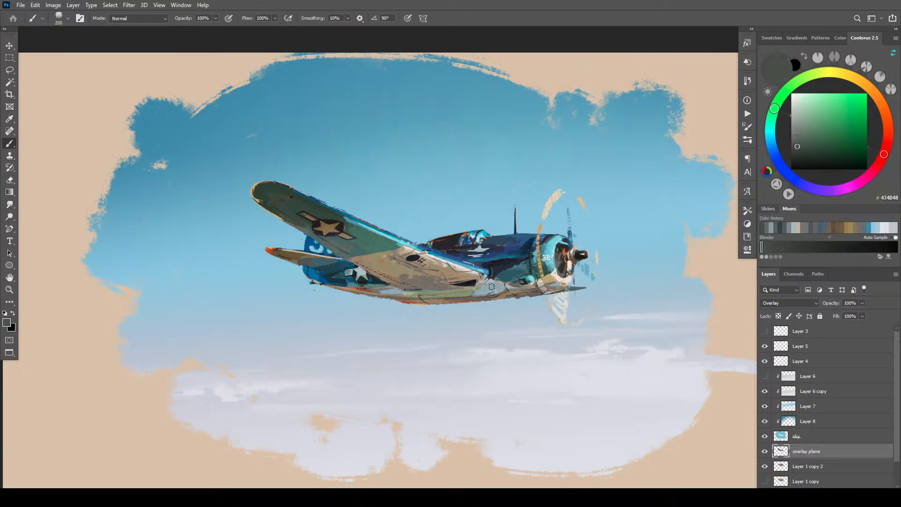
# - Darken the brush colour to near-black #2A2C2A and reduce the brush size to 150 for shading the plane's underside
pyautogui.press(']')
pyautogui.click(796, 152)
pyautogui.press('[')
pyautogui.press('[')
pyautogui.press('[')
pyautogui.press('[')
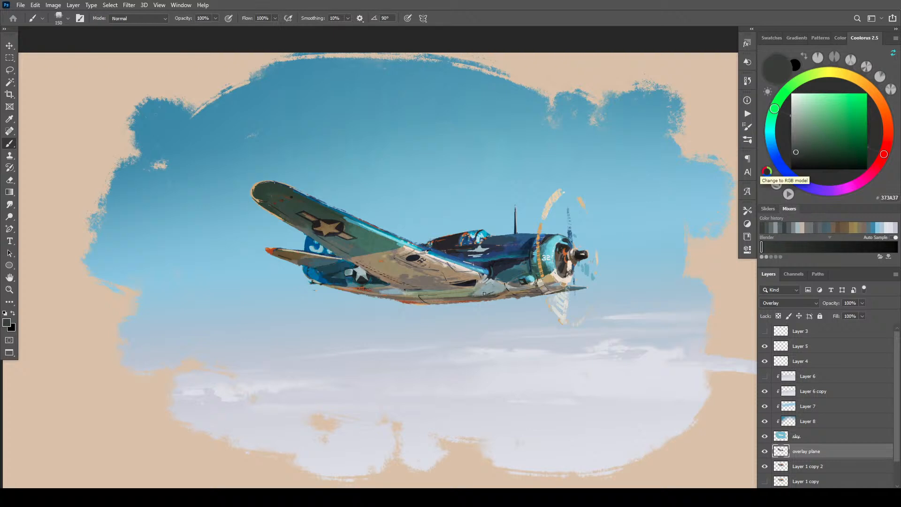
pyautogui.click(795, 156)
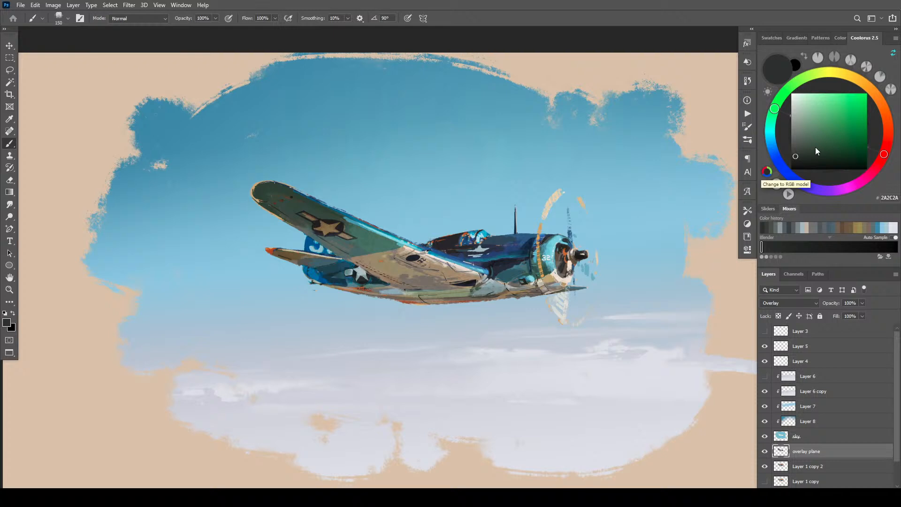
# - Paint over the fuselage underside below the wing root with light grey-green on the overlay plane layer
pyautogui.click(797, 117)
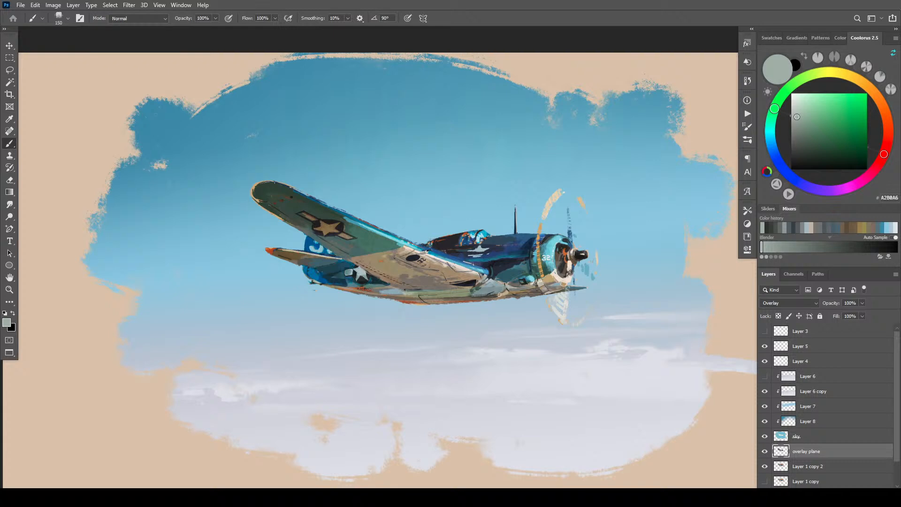
pyautogui.moveTo(499, 295); pyautogui.dragTo(479, 299)
pyautogui.click(791, 134)
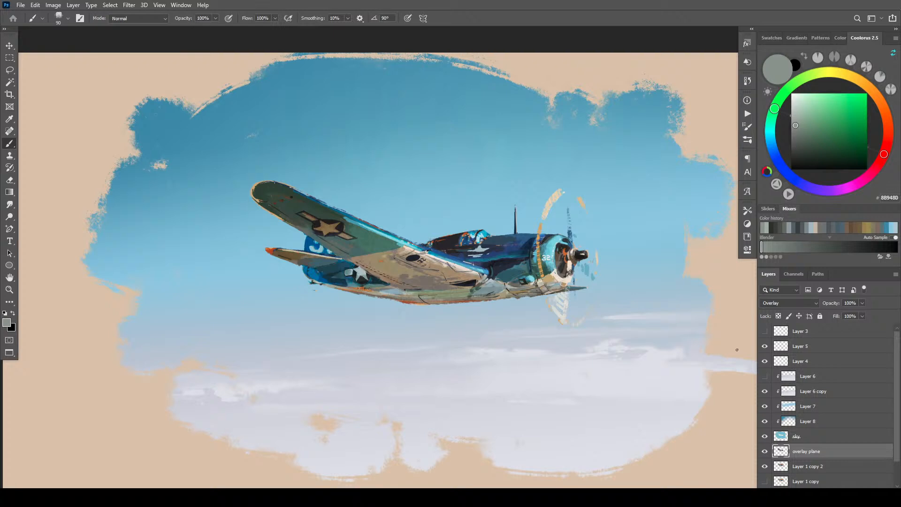
# - Check what Layer 5 contains by toggling its visibility, and rename the layer Prop
pyautogui.click(765, 347)
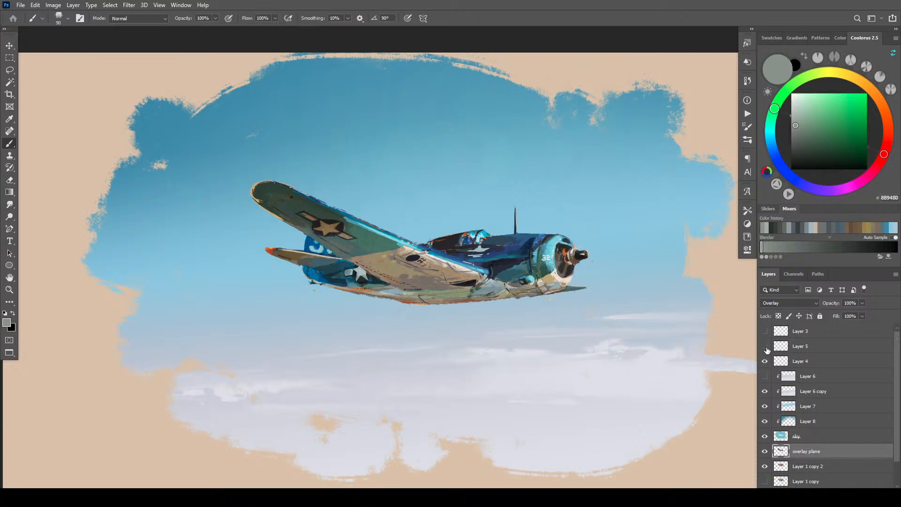
pyautogui.click(766, 347)
pyautogui.doubleClick(800, 346)
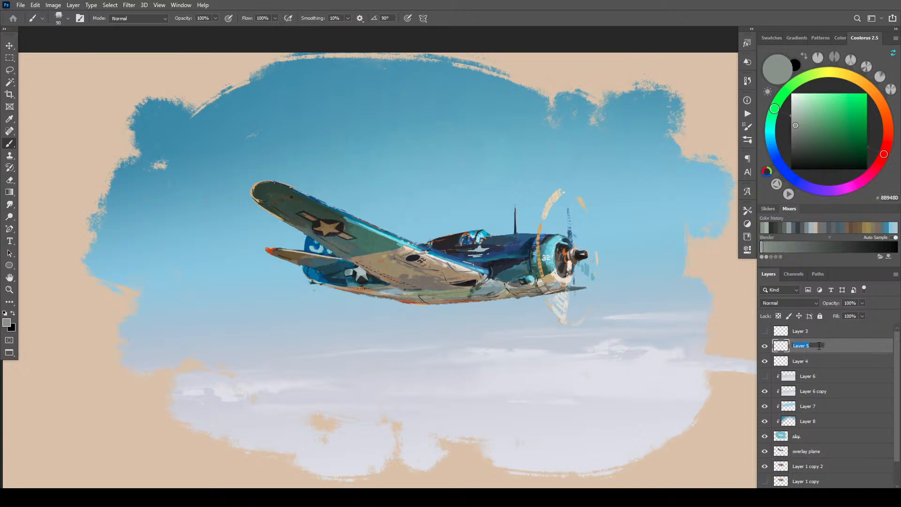
pyautogui.write('Prop')
pyautogui.press('Return')
# - Duplicate the Prop layer and set the copy to Lighten blending at 68% opacity
pyautogui.hotkey('ctrl', 'j')
pyautogui.click(787, 303)
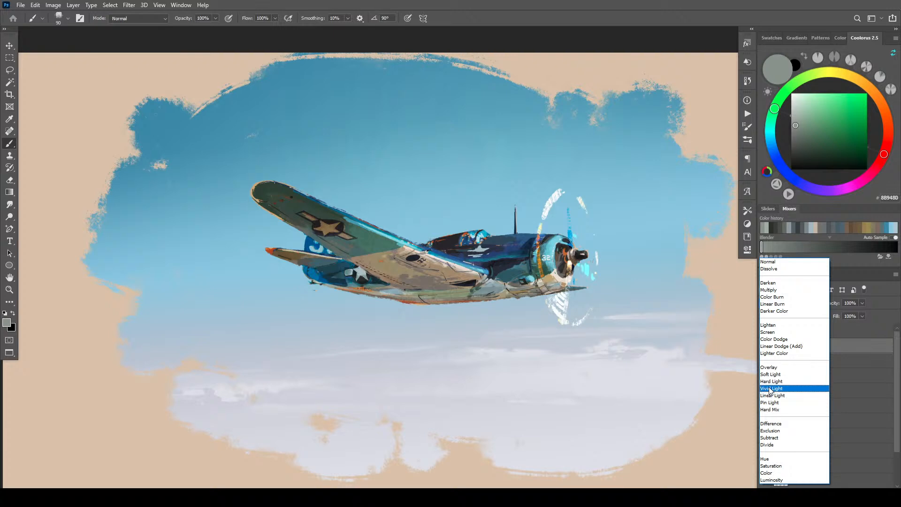
pyautogui.click(779, 326)
pyautogui.click(863, 303)
pyautogui.moveTo(843, 313); pyautogui.dragTo(848, 313)
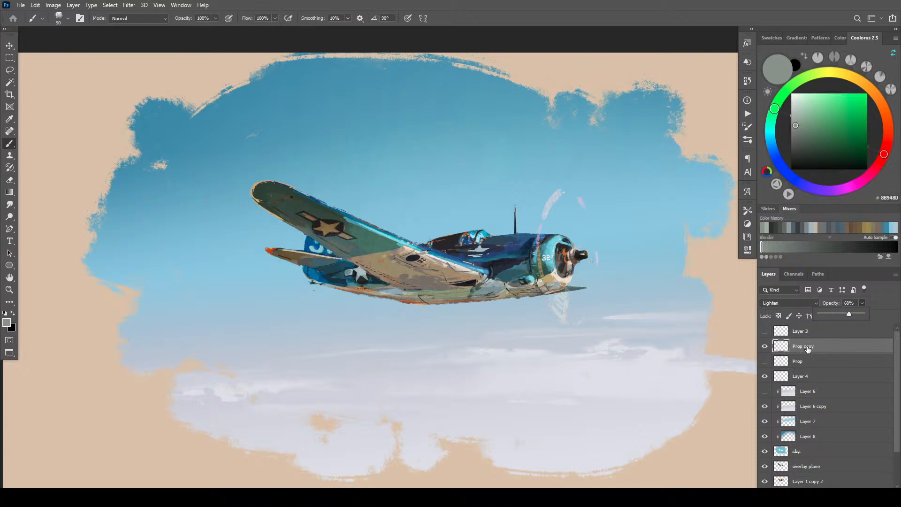
# - Duplicate the propeller copy, set the duplicate to Vivid Light at about 41% opacity, and place it beneath Prop copy
pyautogui.hotkey('ctrl', 'j')
pyautogui.click(775, 303)
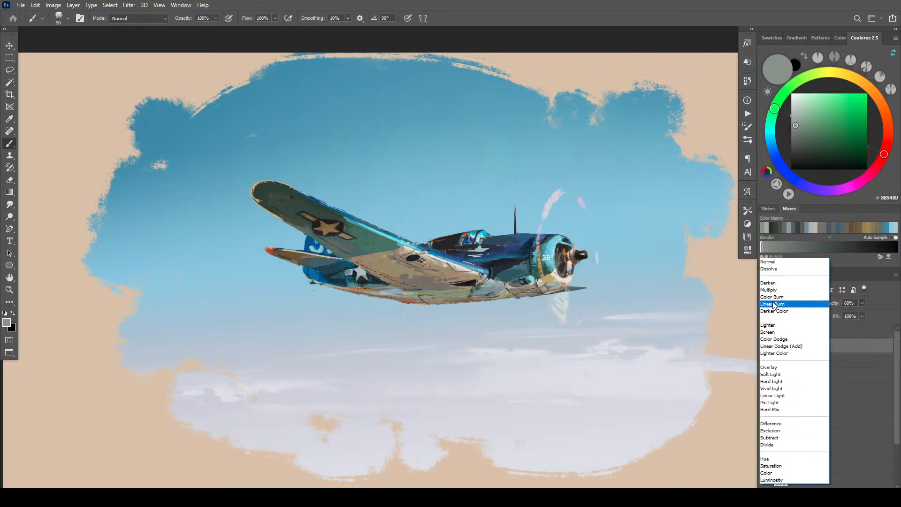
pyautogui.click(790, 389)
pyautogui.moveTo(814, 353); pyautogui.dragTo(815, 367)
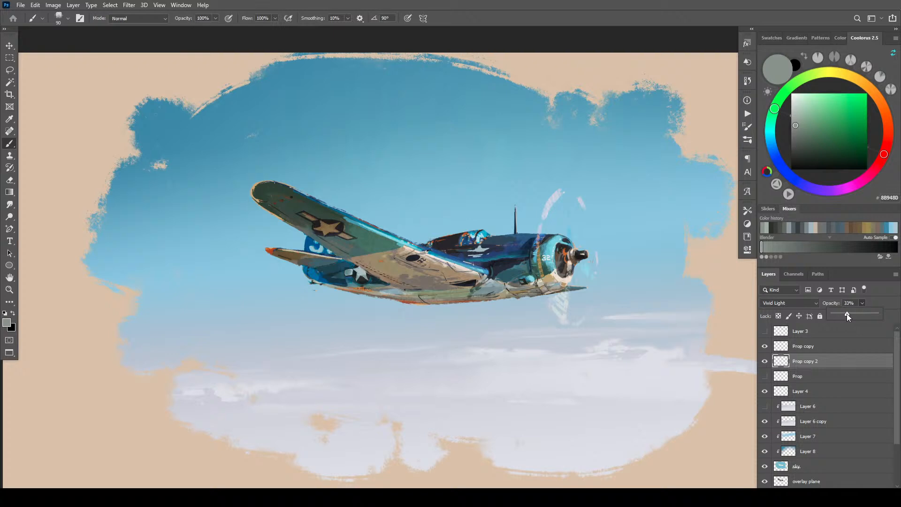
pyautogui.moveTo(845, 316); pyautogui.dragTo(848, 314)
# - Change the blend mode of Prop copy 2 to Color Burn and adjust its opacity
pyautogui.click(790, 303)
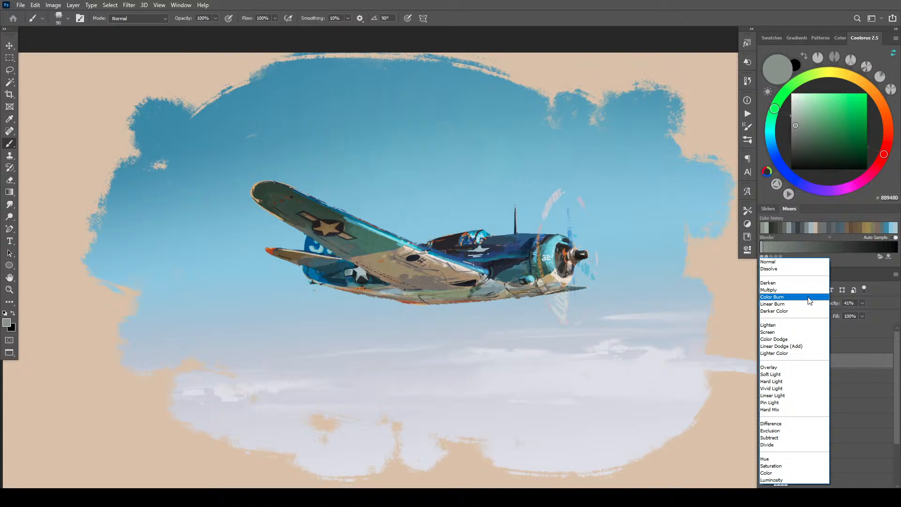
pyautogui.click(808, 301)
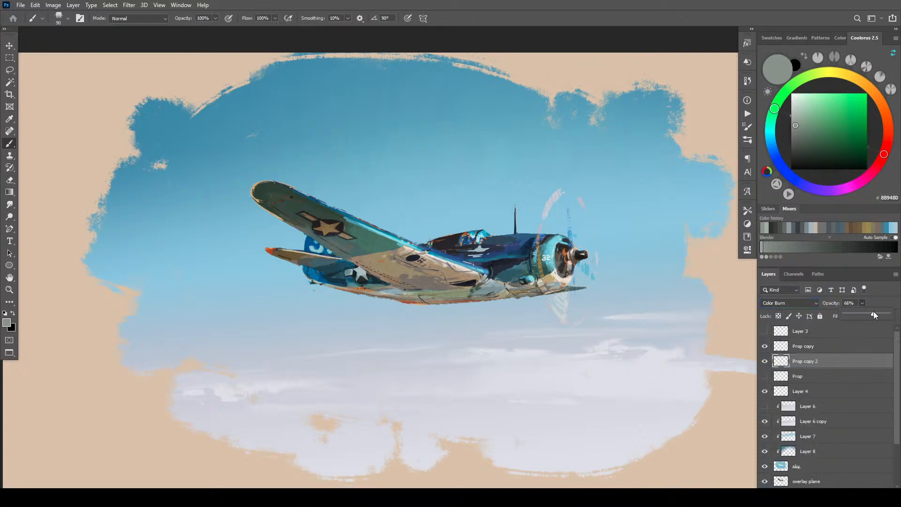
pyautogui.moveTo(874, 311)
pyautogui.mouseDown()
pyautogui.moveTo(844, 306)
pyautogui.moveTo(859, 314)
pyautogui.mouseUp()
pyautogui.moveTo(810, 365)
pyautogui.mouseDown()
pyautogui.moveTo(816, 345)
pyautogui.moveTo(813, 363)
pyautogui.mouseUp()
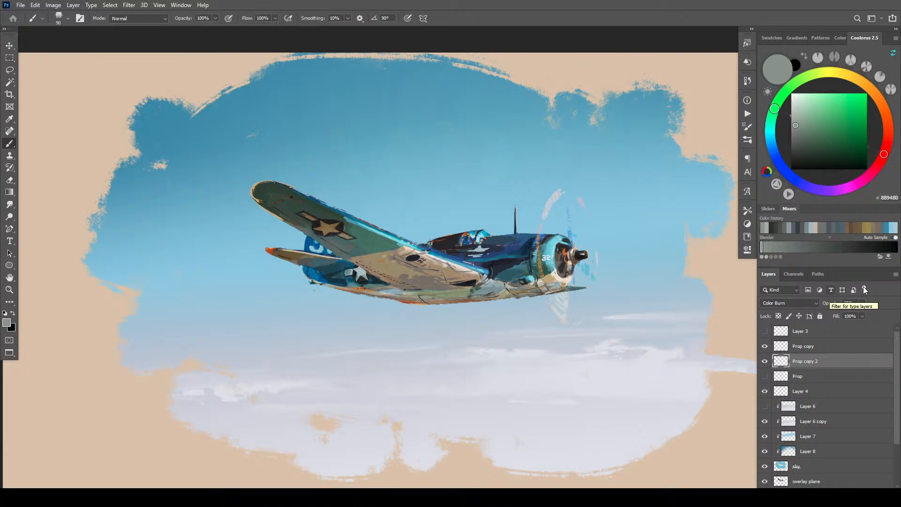
# - Duplicate Prop copy above itself and set the new layer to Vivid Light at 17% opacity
pyautogui.click(821, 352)
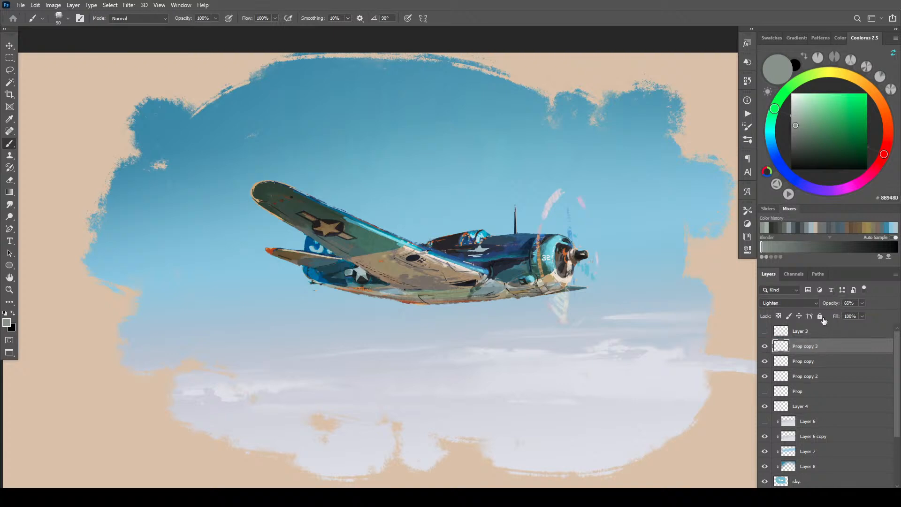
pyautogui.click(789, 301)
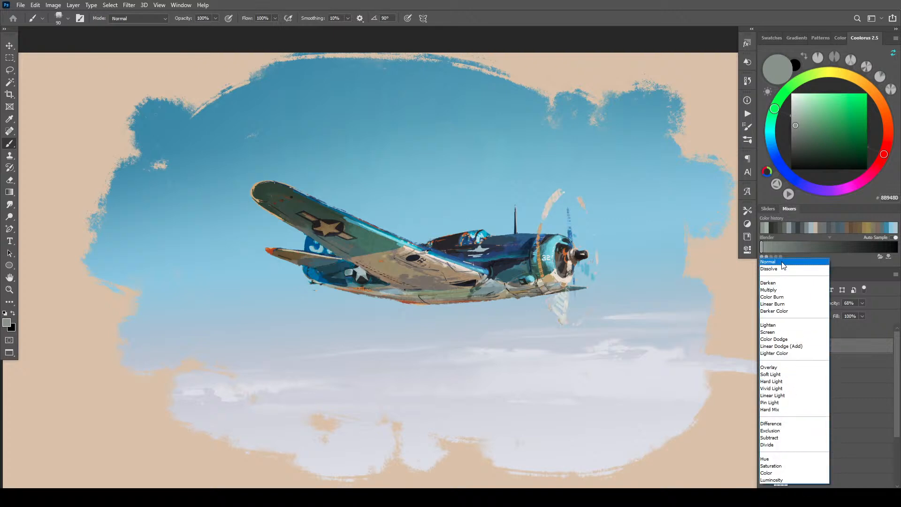
pyautogui.click(781, 389)
pyautogui.moveTo(871, 313); pyautogui.dragTo(836, 312)
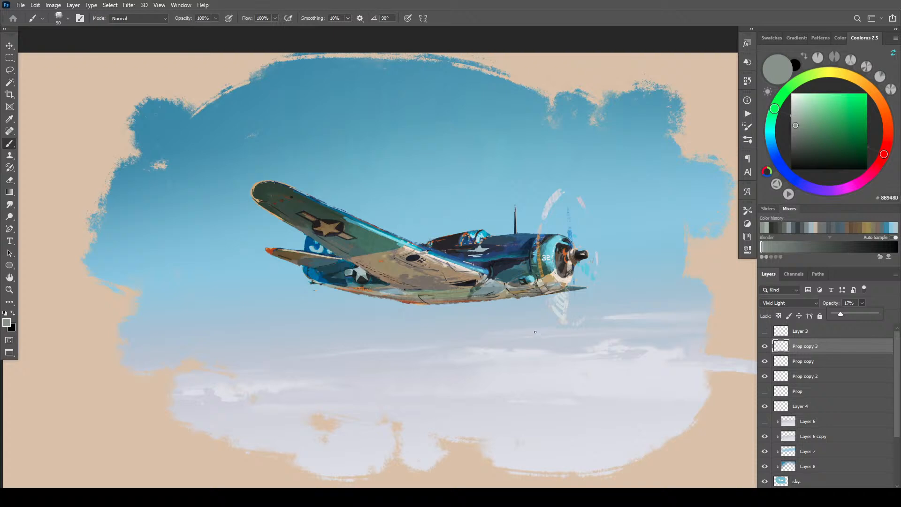
pyautogui.click(846, 348)
# - Check what Layer 4 contains by toggling its visibility, and rename the layer Touchup
pyautogui.click(766, 405)
pyautogui.click(767, 406)
pyautogui.doubleClick(800, 406)
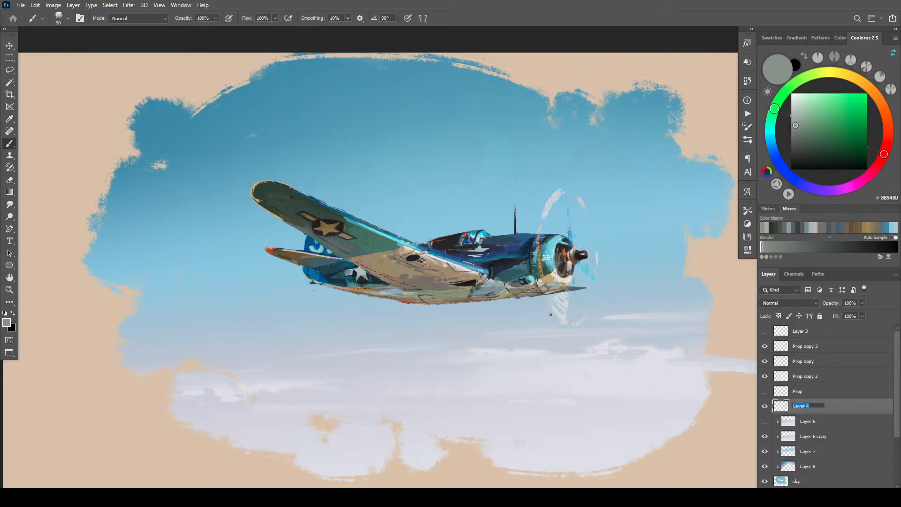
pyautogui.write('Twea')
pyautogui.doubleClick(802, 407)
pyautogui.write('Touchup')
pyautogui.press('Return')
# - Sample blue #375A85 from the upper fuselage and paint a stroke along the dark rear canopy on the Touchup layer
pyautogui.moveTo(509, 288); pyautogui.dragTo(465, 351)
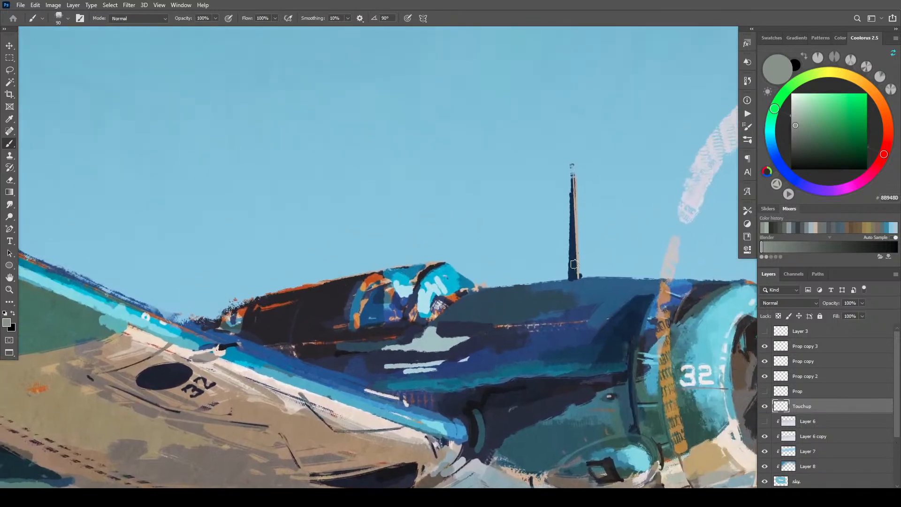
pyautogui.keyDown('alt'); pyautogui.click(603, 291); pyautogui.keyUp('alt')
pyautogui.press('[')
pyautogui.press('[')
pyautogui.press('[')
pyautogui.press('[')
pyautogui.press('[')
pyautogui.press('[')
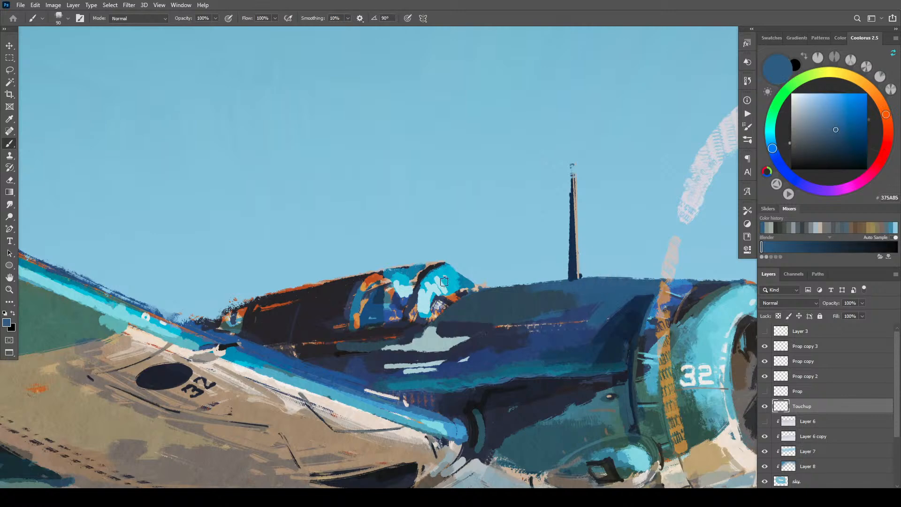
pyautogui.press('[')
pyautogui.press('[')
pyautogui.press('[')
pyautogui.press('[')
pyautogui.press('[')
pyautogui.press('[')
pyautogui.press(']')
pyautogui.press(']')
pyautogui.press(']')
pyautogui.press(']')
pyautogui.press(']')
pyautogui.press(']')
pyautogui.press(']')
pyautogui.moveTo(325, 288)
pyautogui.mouseDown()
pyautogui.moveTo(368, 277)
pyautogui.moveTo(327, 286)
pyautogui.moveTo(360, 279)
pyautogui.moveTo(348, 290)
pyautogui.moveTo(304, 287)
pyautogui.moveTo(315, 283)
pyautogui.moveTo(249, 304)
pyautogui.moveTo(278, 299)
pyautogui.mouseUp()
# - Sample dark tones from the fuselage and canopy and clean up the canopy's rear edge with a size 25 brush
pyautogui.keyDown('alt'); pyautogui.click(489, 325); pyautogui.keyUp('alt')
pyautogui.press(']')
pyautogui.press(']')
pyautogui.press(']')
pyautogui.press(']')
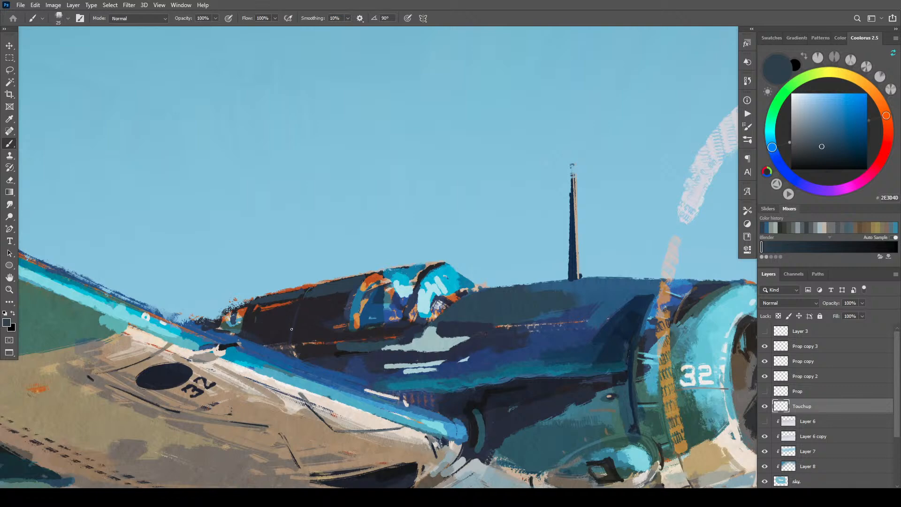
pyautogui.keyDown('alt'); pyautogui.click(251, 305); pyautogui.keyUp('alt')
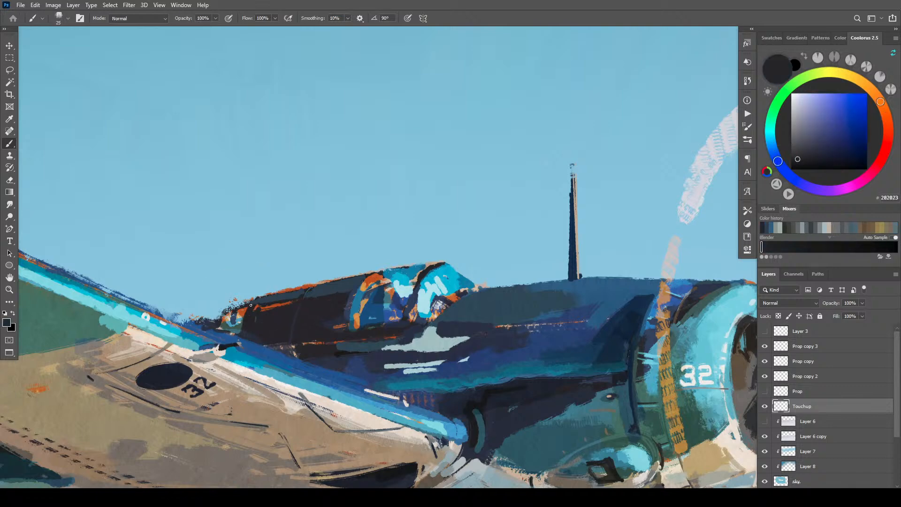
pyautogui.moveTo(240, 330)
pyautogui.mouseDown()
pyautogui.moveTo(242, 321)
pyautogui.moveTo(241, 331)
pyautogui.mouseUp()
# - Paint a short tan #BCA570 dash on the fuselage side and thin grey panel lines around it
pyautogui.keyDown('alt'); pyautogui.click(669, 325); pyautogui.keyUp('alt')
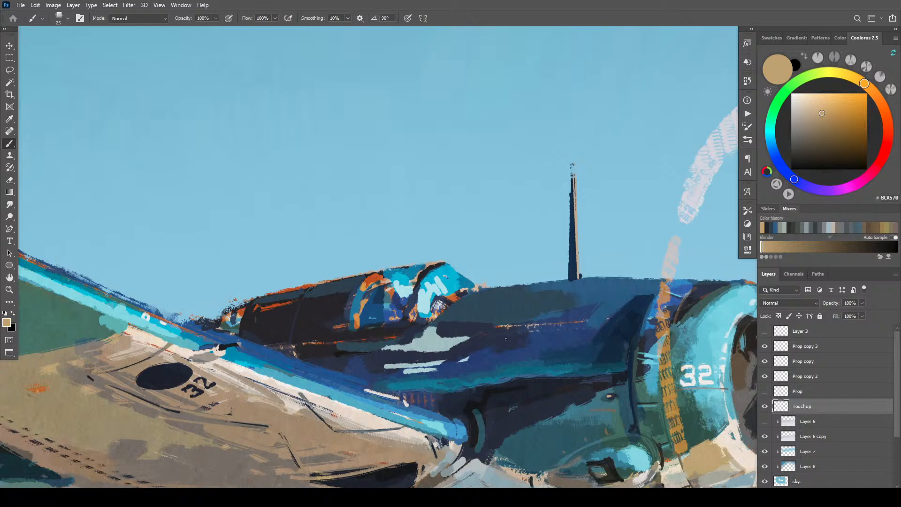
pyautogui.moveTo(502, 338); pyautogui.dragTo(517, 338)
pyautogui.keyDown('alt'); pyautogui.click(708, 481); pyautogui.keyUp('alt')
pyautogui.press('[')
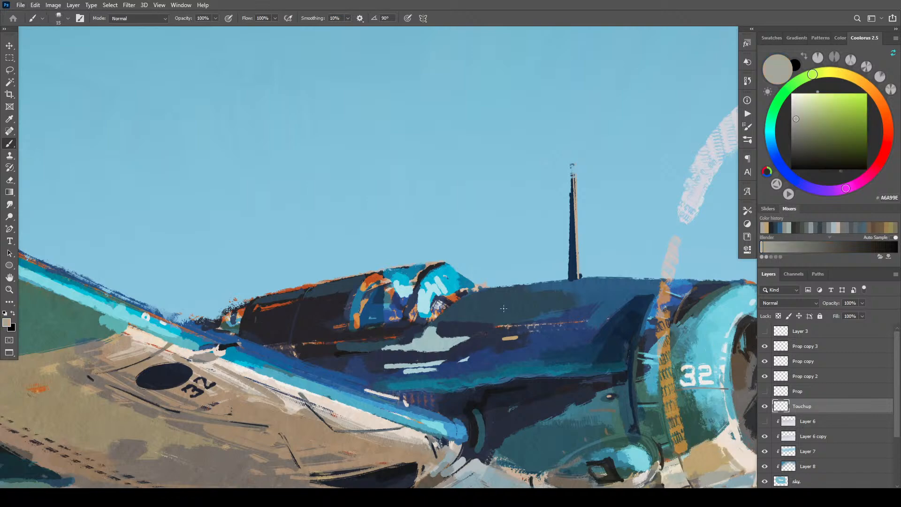
pyautogui.press(']')
pyautogui.press(']')
pyautogui.click(796, 133)
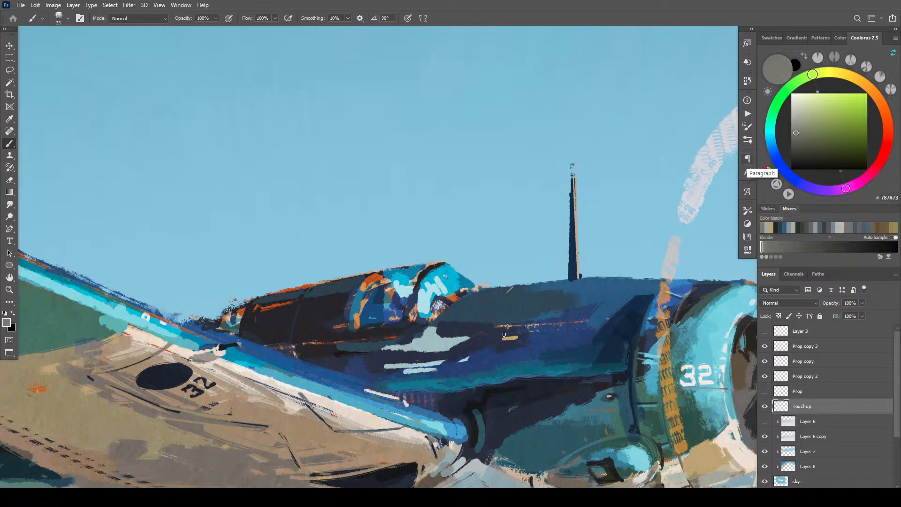
pyautogui.press('[')
pyautogui.press('[')
pyautogui.moveTo(497, 306); pyautogui.dragTo(489, 340)
pyautogui.moveTo(496, 430); pyautogui.dragTo(500, 447)
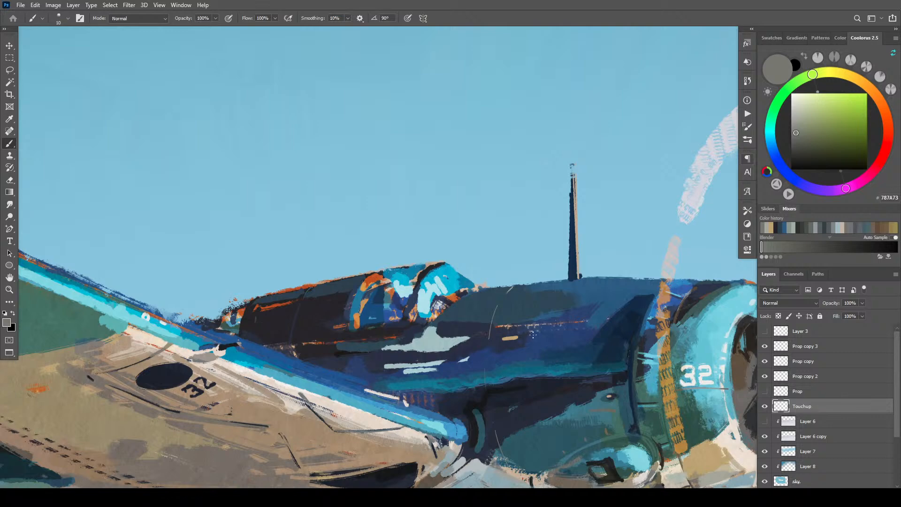
pyautogui.moveTo(534, 330); pyautogui.dragTo(531, 352)
# - Sample dark navy #1C1F2E and paint dark panel lines on the fuselage side and behind the cowling
pyautogui.keyDown('alt'); pyautogui.click(613, 331); pyautogui.keyUp('alt')
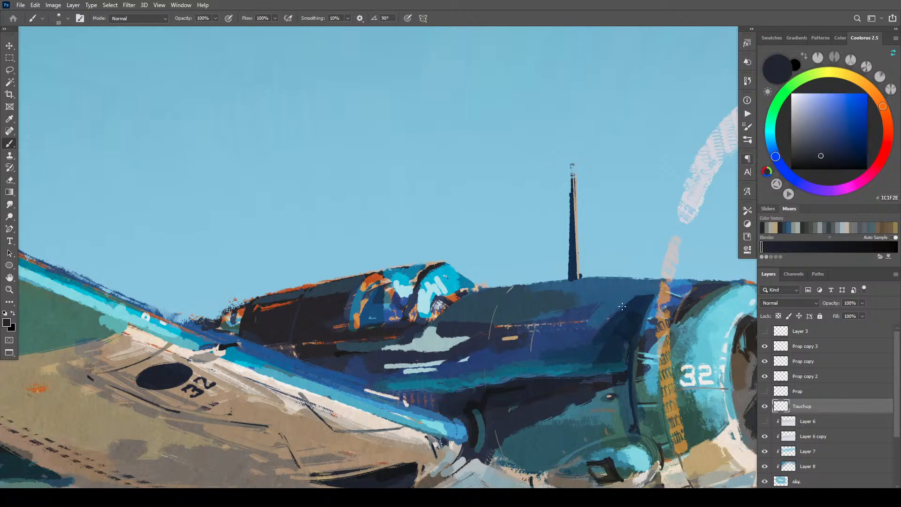
pyautogui.press(']')
pyautogui.press(']')
pyautogui.moveTo(482, 351); pyautogui.dragTo(482, 382)
pyautogui.press('[')
pyautogui.press('[')
pyautogui.press('[')
pyautogui.press('[')
pyautogui.press('[')
pyautogui.press(']')
pyautogui.moveTo(499, 451); pyautogui.dragTo(505, 468)
# - Add dark navy contour and panel lines along the lower fuselage between the wing root and the cowling
pyautogui.moveTo(634, 356); pyautogui.dragTo(625, 227)
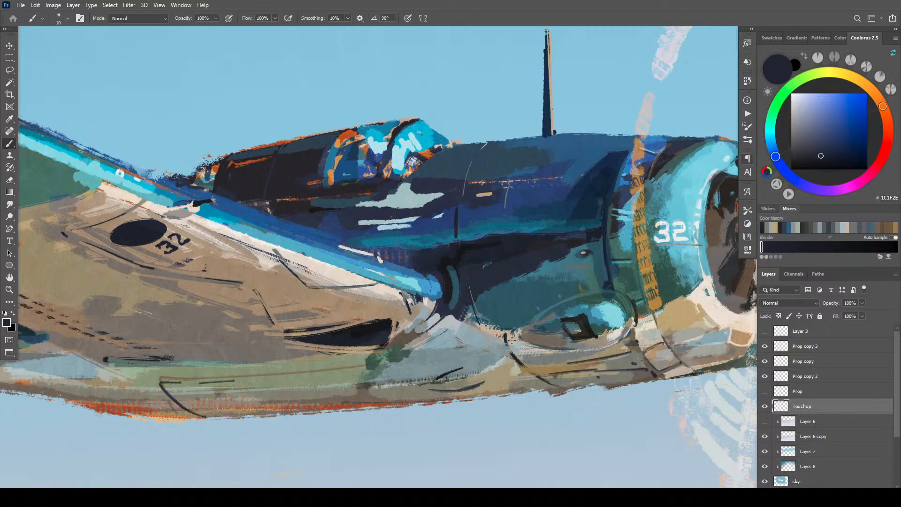
pyautogui.moveTo(476, 335); pyautogui.dragTo(506, 335)
pyautogui.press(']')
pyautogui.press(']')
pyautogui.moveTo(485, 362)
pyautogui.mouseDown()
pyautogui.moveTo(513, 354)
pyautogui.moveTo(525, 373)
pyautogui.moveTo(518, 376)
pyautogui.moveTo(541, 378)
pyautogui.mouseUp()
pyautogui.press('[')
pyautogui.press('[')
pyautogui.press('[')
pyautogui.press('[')
pyautogui.moveTo(530, 319); pyautogui.dragTo(494, 322)
# - Paint dark slats in the air vent on the lower cowling and refine the lines beside it
pyautogui.press(']')
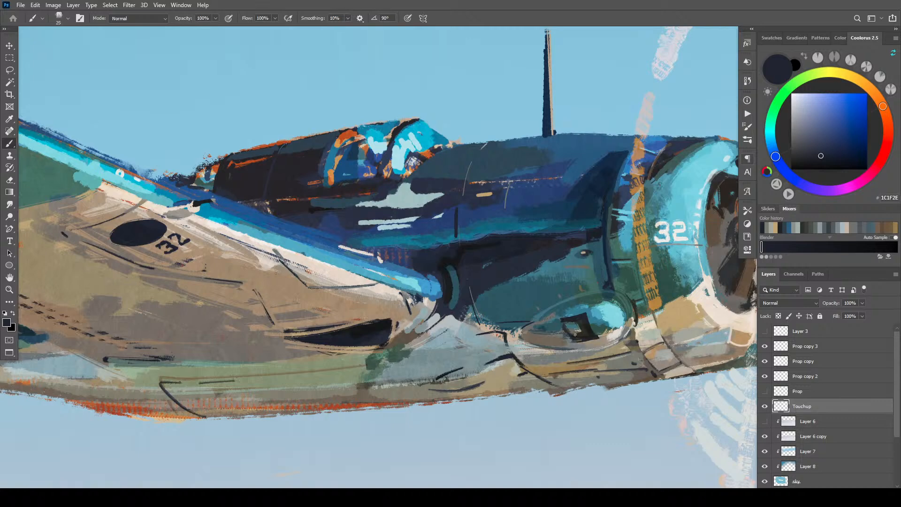
pyautogui.press('[')
pyautogui.press('[')
pyautogui.press('[')
pyautogui.moveTo(616, 337); pyautogui.dragTo(625, 333)
pyautogui.press(']')
pyautogui.press(']')
pyautogui.press('[')
# - Paint a long straight dark panel line along the belly and outline the narrow slot at the wing's trailing edge
pyautogui.keyDown('shift'); pyautogui.click(399, 361); pyautogui.keyUp('shift')
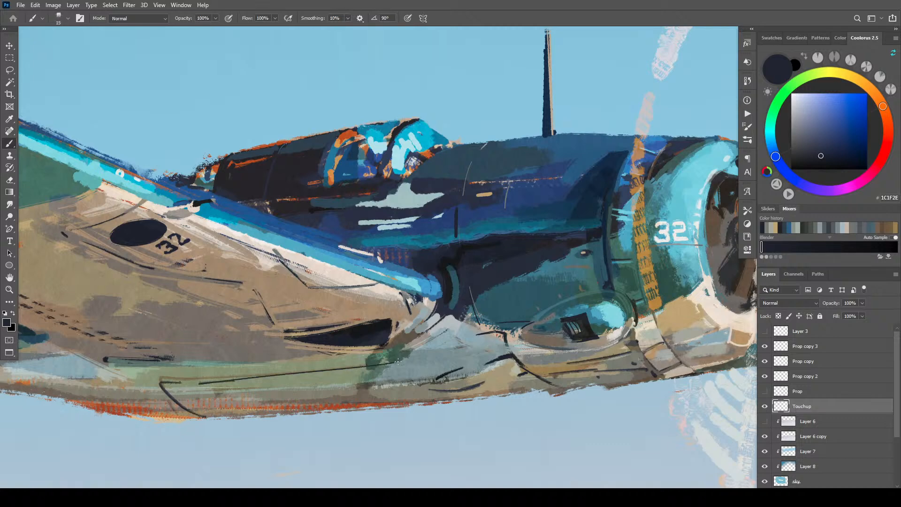
pyautogui.press('[')
pyautogui.press('[')
pyautogui.moveTo(115, 367); pyautogui.dragTo(281, 365)
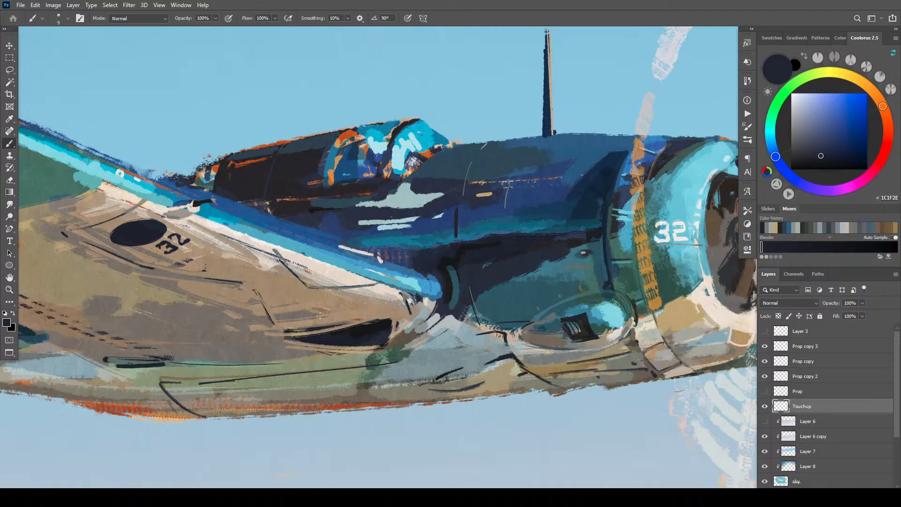
# - Draw thin dark panel lines across the wing underside and short dark bands over its blue leading edge
pyautogui.moveTo(245, 315); pyautogui.dragTo(181, 332)
pyautogui.moveTo(176, 288); pyautogui.dragTo(121, 297)
pyautogui.moveTo(147, 215); pyautogui.dragTo(349, 260)
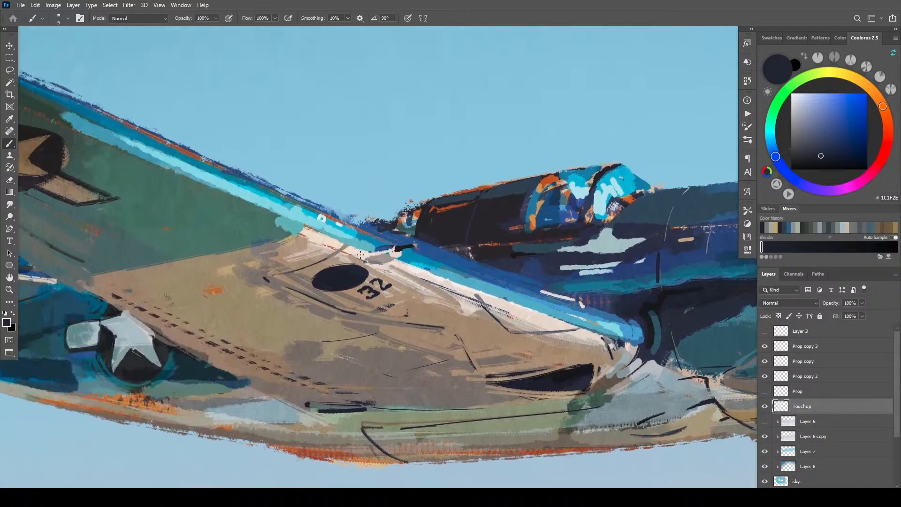
pyautogui.moveTo(307, 212); pyautogui.dragTo(295, 235)
pyautogui.moveTo(196, 160); pyautogui.dragTo(187, 177)
pyautogui.moveTo(184, 180); pyautogui.dragTo(143, 189)
pyautogui.hscroll(-5, 201, 264)
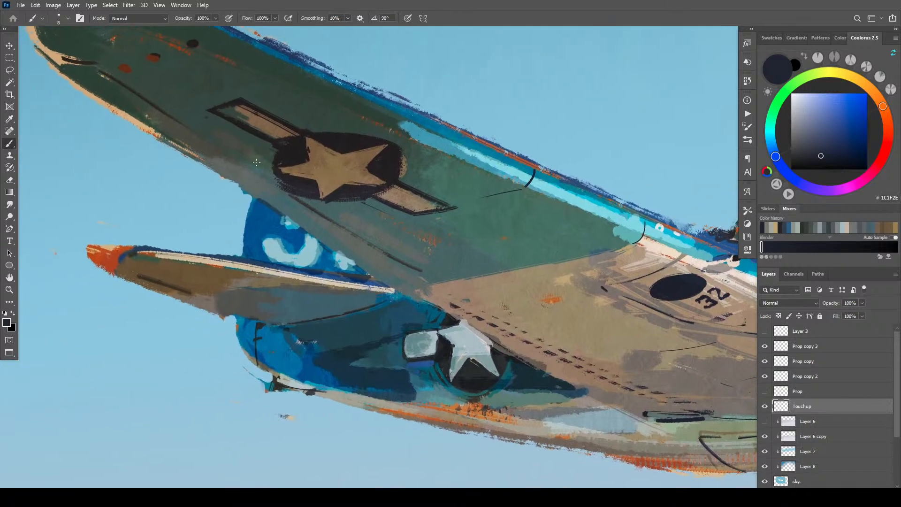
# - Paint short dark ticks across the wing's trailing edge at the two ends of the aileron line, plus a small mark beside the outer one
pyautogui.press(']')
pyautogui.press(']')
pyautogui.press(']')
pyautogui.press(']')
pyautogui.moveTo(207, 164); pyautogui.dragTo(226, 153)
pyautogui.hotkey('ctrl', 'z')
pyautogui.moveTo(215, 152); pyautogui.dragTo(202, 161)
pyautogui.click(226, 149)
pyautogui.moveTo(313, 216); pyautogui.dragTo(324, 213)
# - Draw a short dark line where the green paint meets the trailing edge and a long straight panel line along the tan flap
pyautogui.press(']')
pyautogui.moveTo(425, 271); pyautogui.dragTo(396, 286)
pyautogui.hotkey('ctrl', 'z')
pyautogui.moveTo(437, 282); pyautogui.dragTo(405, 290)
pyautogui.moveTo(442, 284); pyautogui.dragTo(573, 349)
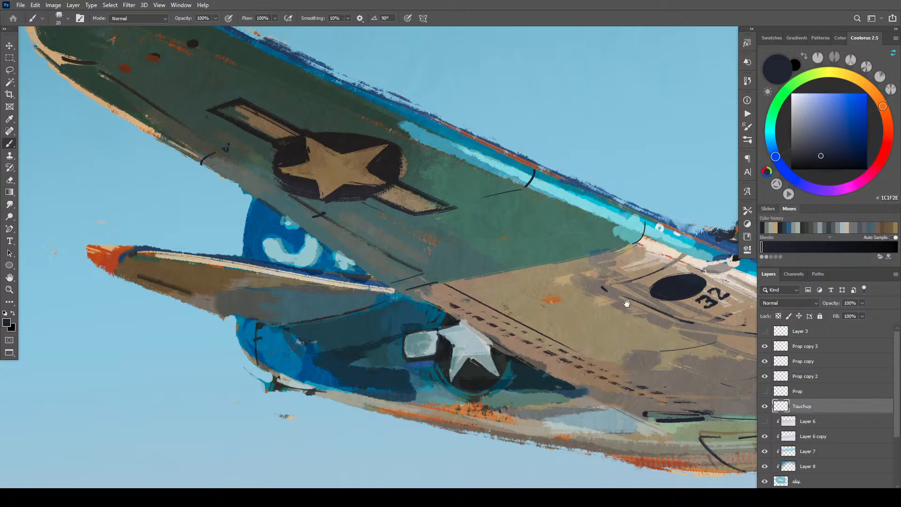
# - Add short thin dark panel lines on the grey underside of the tailplane
pyautogui.moveTo(511, 331)
pyautogui.mouseDown()
pyautogui.moveTo(501, 461)
pyautogui.moveTo(551, 367)
pyautogui.moveTo(597, 357)
pyautogui.mouseUp()
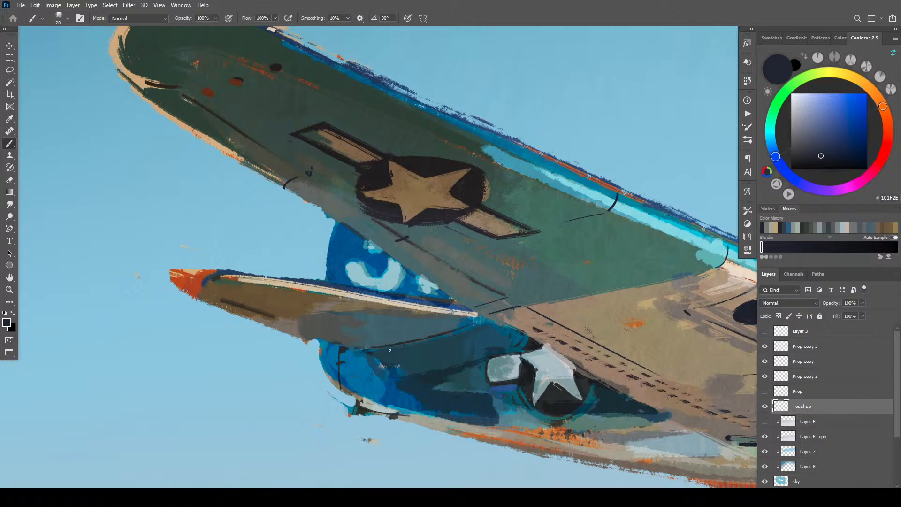
pyautogui.moveTo(385, 337); pyautogui.dragTo(374, 335)
pyautogui.moveTo(346, 329); pyautogui.dragTo(332, 327)
# - Cover the orange tip of the tailplane with sampled brown and edge it in dark navy
pyautogui.moveTo(193, 274)
pyautogui.mouseDown()
pyautogui.moveTo(228, 273)
pyautogui.moveTo(174, 276)
pyautogui.moveTo(211, 292)
pyautogui.moveTo(171, 273)
pyautogui.moveTo(264, 274)
pyautogui.mouseUp()
pyautogui.keyDown('alt'); pyautogui.click(219, 284); pyautogui.keyUp('alt')
pyautogui.press(']')
pyautogui.press(']')
pyautogui.press('[')
pyautogui.keyDown('alt'); pyautogui.click(235, 272); pyautogui.keyUp('alt')
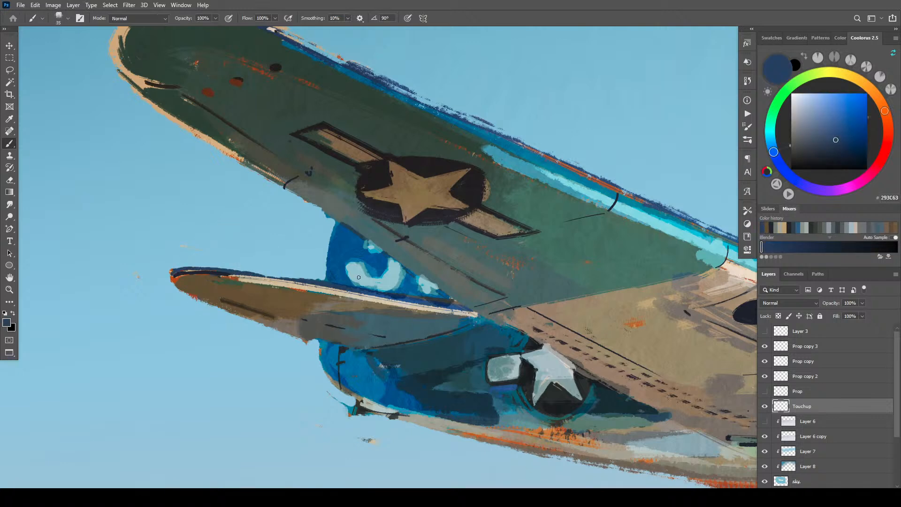
# - Undo the last edge strokes and repaint a thin navy blue line along the tailplane's leading edge out to its tip
pyautogui.hotkey('ctrl', 'z')
pyautogui.hotkey('ctrl', 'z')
pyautogui.press('[')
pyautogui.moveTo(169, 275)
pyautogui.mouseDown()
pyautogui.moveTo(208, 266)
pyautogui.moveTo(294, 282)
pyautogui.mouseUp()
pyautogui.hotkey('ctrl', 'z')
pyautogui.moveTo(184, 266)
pyautogui.mouseDown()
pyautogui.moveTo(332, 289)
pyautogui.moveTo(213, 268)
pyautogui.mouseUp()
pyautogui.hotkey('ctrl', 'z')
pyautogui.moveTo(296, 281); pyautogui.dragTo(188, 266)
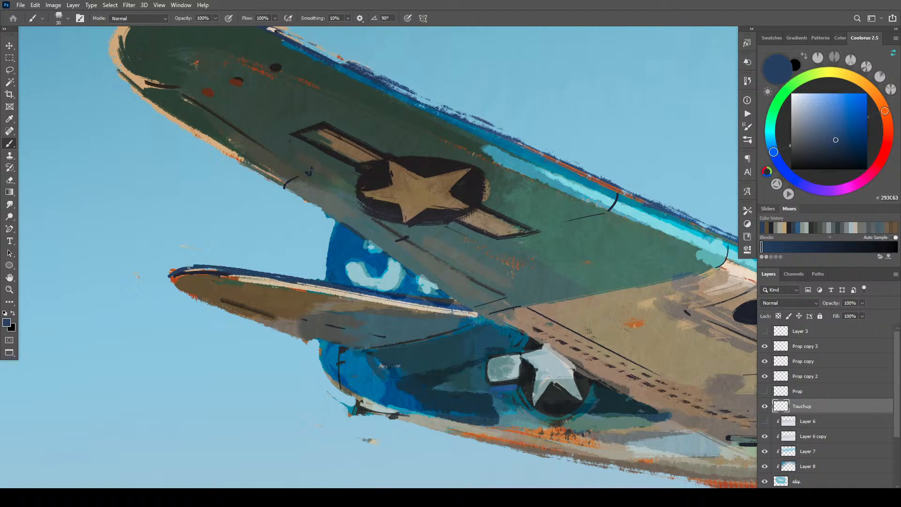
# - Paint sampled grey-brown just below the tailplane's leading edge, across its underside and along its trailing edge
pyautogui.keyDown('alt'); pyautogui.click(285, 324); pyautogui.keyUp('alt')
pyautogui.moveTo(186, 272); pyautogui.dragTo(243, 278)
pyautogui.moveTo(299, 287)
pyautogui.mouseDown()
pyautogui.moveTo(222, 276)
pyautogui.moveTo(319, 294)
pyautogui.moveTo(198, 274)
pyautogui.moveTo(320, 294)
pyautogui.moveTo(177, 276)
pyautogui.mouseUp()
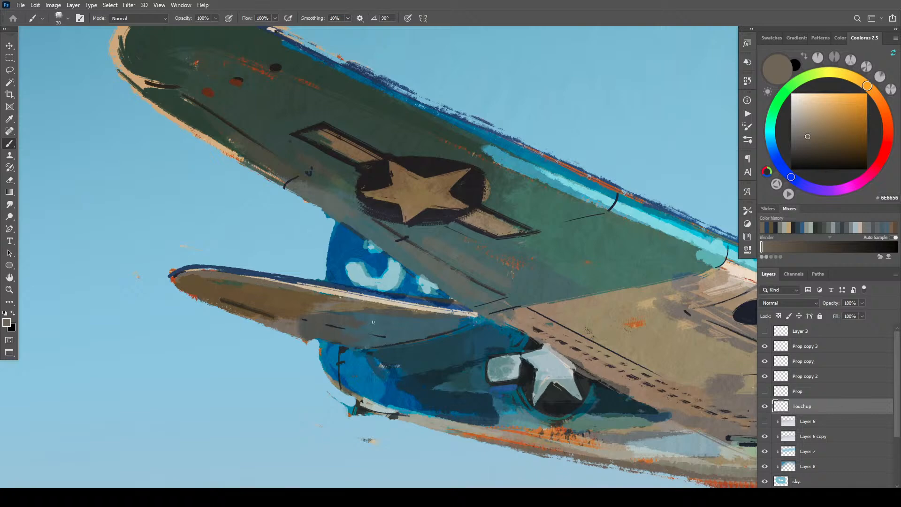
pyautogui.moveTo(316, 306)
pyautogui.mouseDown()
pyautogui.moveTo(399, 318)
pyautogui.moveTo(367, 322)
pyautogui.moveTo(407, 313)
pyautogui.moveTo(334, 325)
pyautogui.moveTo(424, 316)
pyautogui.moveTo(390, 321)
pyautogui.mouseUp()
pyautogui.press(']')
pyautogui.press('[')
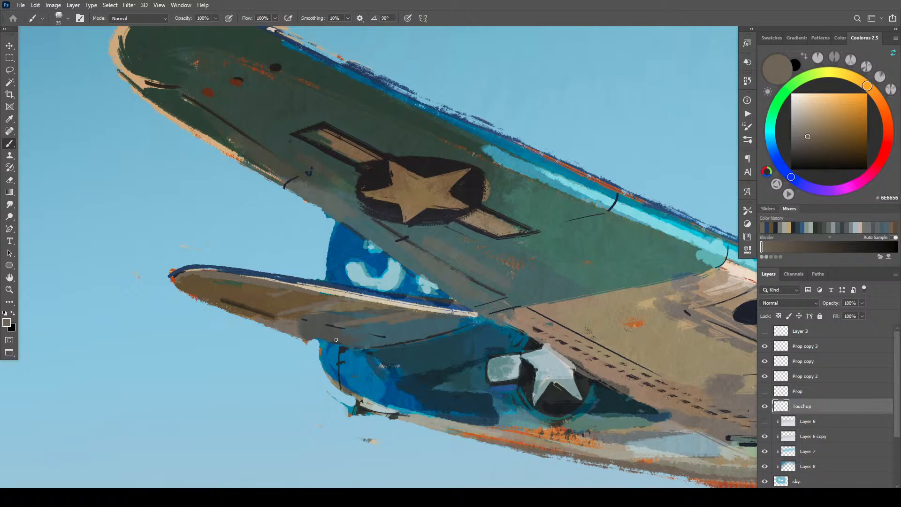
pyautogui.moveTo(336, 339)
pyautogui.mouseDown()
pyautogui.moveTo(271, 323)
pyautogui.moveTo(361, 343)
pyautogui.mouseUp()
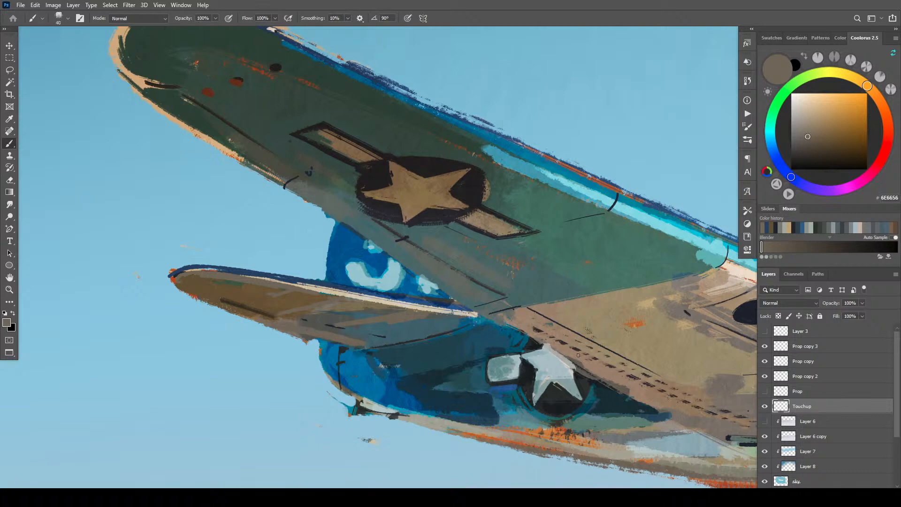
# - Clean up the wing flap's trailing edge with sampled tan and add dark blue strokes in the fuselage shadow beneath it
pyautogui.keyDown('alt'); pyautogui.click(607, 369); pyautogui.keyUp('alt')
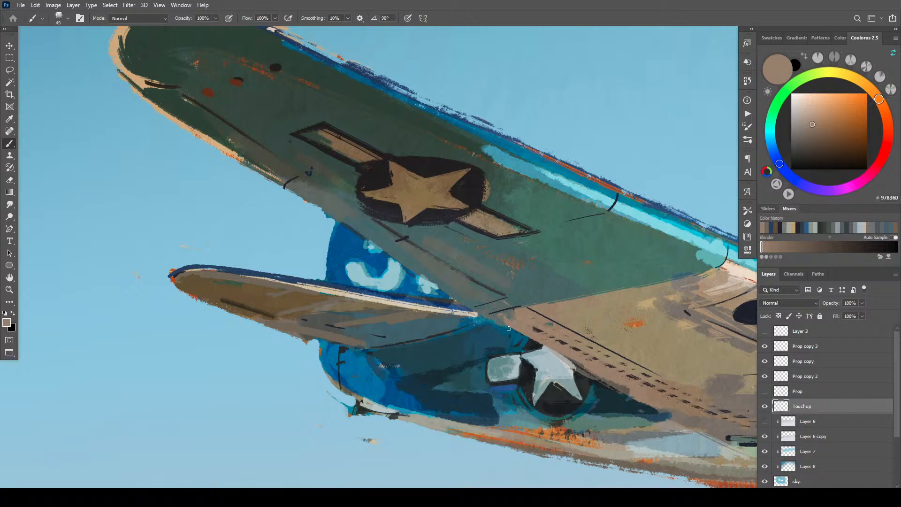
pyautogui.moveTo(509, 329); pyautogui.dragTo(691, 412)
pyautogui.moveTo(510, 326)
pyautogui.mouseDown()
pyautogui.moveTo(693, 416)
pyautogui.moveTo(530, 291)
pyautogui.moveTo(389, 263)
pyautogui.moveTo(390, 318)
pyautogui.moveTo(466, 359)
pyautogui.mouseUp()
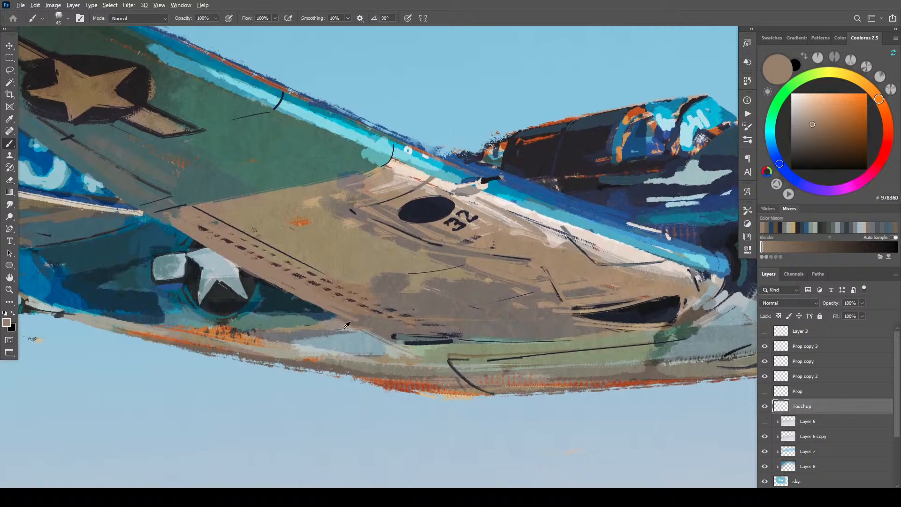
pyautogui.keyDown('alt'); pyautogui.click(332, 314); pyautogui.keyUp('alt')
pyautogui.moveTo(323, 328); pyautogui.dragTo(365, 332)
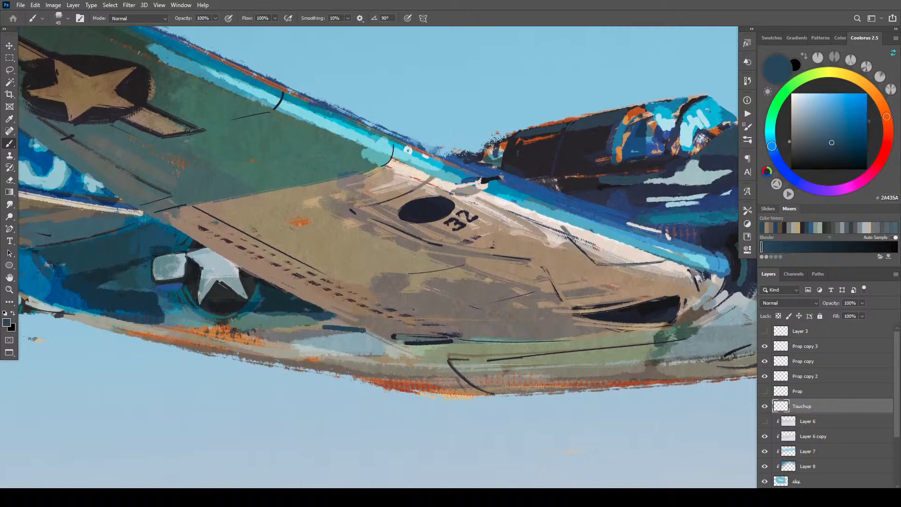
pyautogui.press('[')
pyautogui.press('[')
pyautogui.press('[')
pyautogui.press('[')
pyautogui.press('[')
pyautogui.press('[')
pyautogui.press('[')
pyautogui.moveTo(311, 320); pyautogui.dragTo(356, 328)
# - Paint sampled grey-green along the fuselage under the flap's trailing edge to define the boundary of the dark blue shadow
pyautogui.press(']')
pyautogui.press(']')
pyautogui.press(']')
pyautogui.press('[')
pyautogui.press('[')
pyautogui.press('[')
pyautogui.press(']')
pyautogui.press(']')
pyautogui.press(']')
pyautogui.press(']')
pyautogui.press(']')
pyautogui.press(']')
pyautogui.keyDown('alt'); pyautogui.click(305, 319); pyautogui.keyUp('alt')
pyautogui.moveTo(306, 322); pyautogui.dragTo(382, 332)
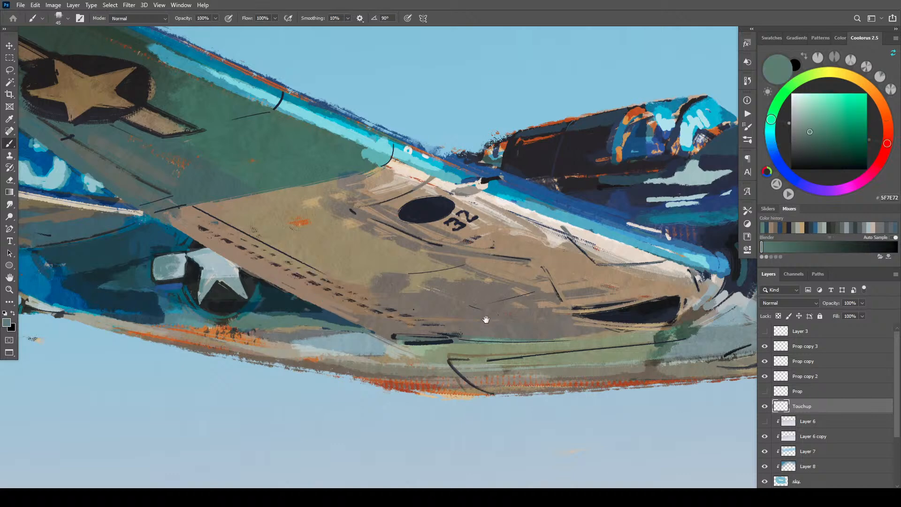
# - Paint sampled grey-olive over the orange streaks around the curved belly line
pyautogui.moveTo(489, 381); pyautogui.dragTo(578, 346)
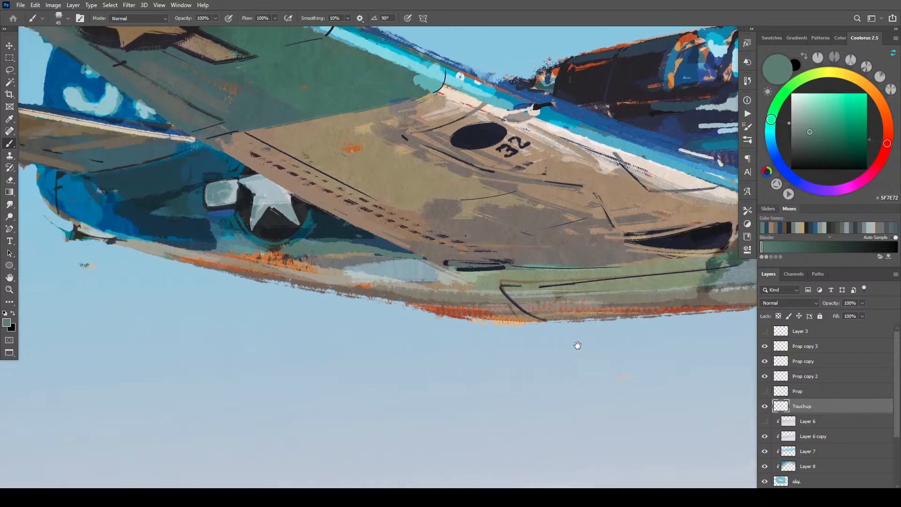
pyautogui.keyDown('alt'); pyautogui.click(609, 306); pyautogui.keyUp('alt')
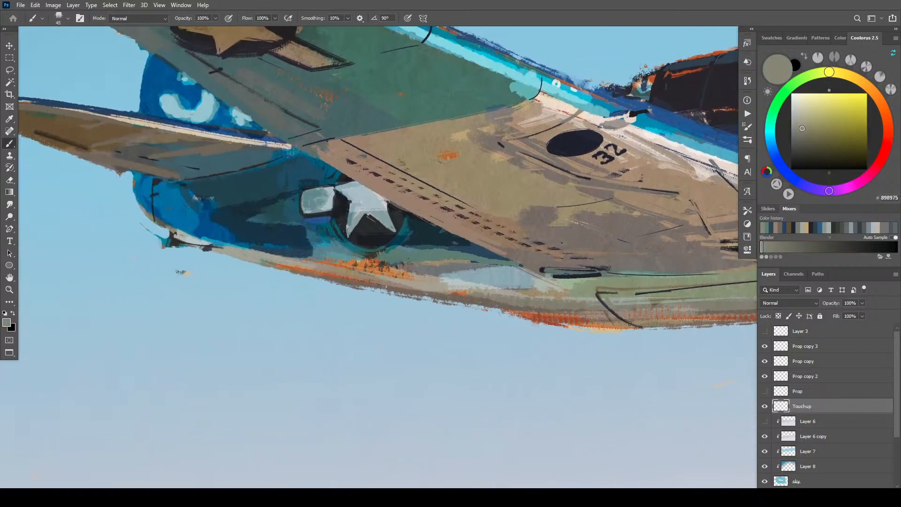
pyautogui.moveTo(611, 308); pyautogui.dragTo(654, 326)
# - Paint the rear belly's lower contour in sampled grey-brown and add a small stub sticking down below the belly
pyautogui.keyDown('alt'); pyautogui.click(602, 315); pyautogui.keyUp('alt')
pyautogui.press(']')
pyautogui.press(']')
pyautogui.press(']')
pyautogui.press(']')
pyautogui.press(']')
pyautogui.press(']')
pyautogui.press('[')
pyautogui.press('[')
pyautogui.press('[')
pyautogui.press('[')
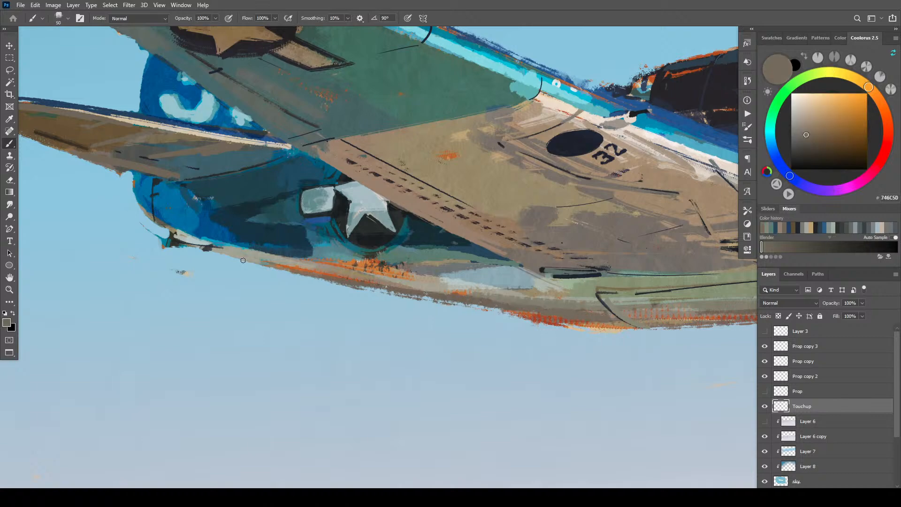
pyautogui.moveTo(244, 260); pyautogui.dragTo(439, 311)
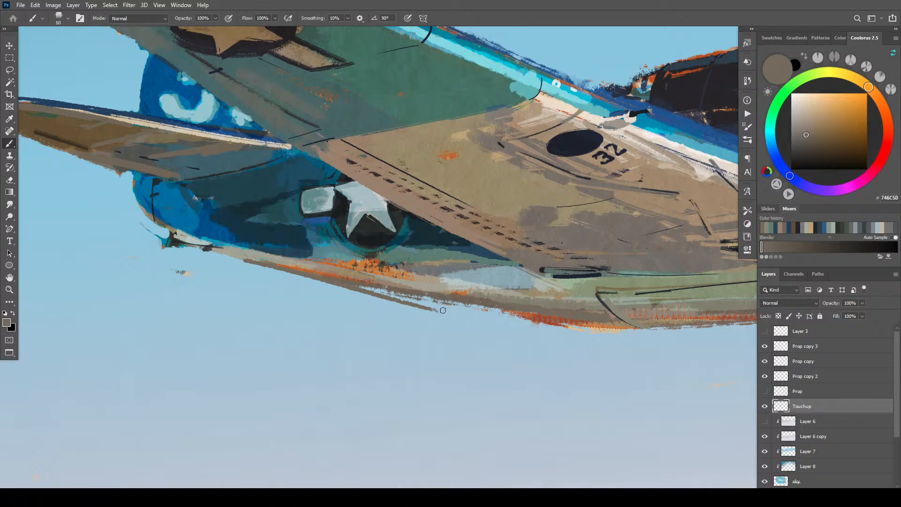
pyautogui.moveTo(566, 325); pyautogui.dragTo(563, 343)
# - Extend and fill the grey-brown underside contour of the belly, covering the ragged orange edge and the gaps of sky
pyautogui.moveTo(408, 298); pyautogui.dragTo(501, 318)
pyautogui.press(']')
pyautogui.press(']')
pyautogui.press(']')
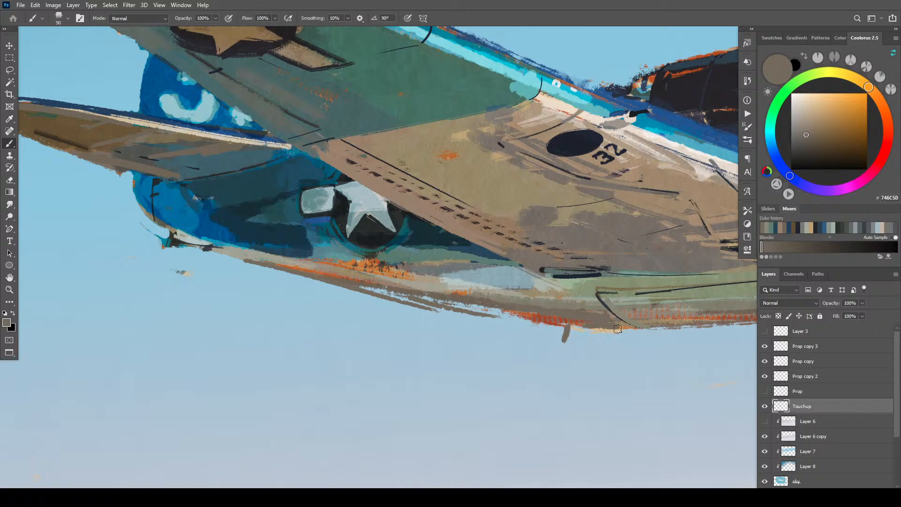
pyautogui.moveTo(571, 329); pyautogui.dragTo(654, 329)
pyautogui.press('[')
pyautogui.press('[')
pyautogui.press('[')
pyautogui.moveTo(532, 331); pyautogui.dragTo(704, 327)
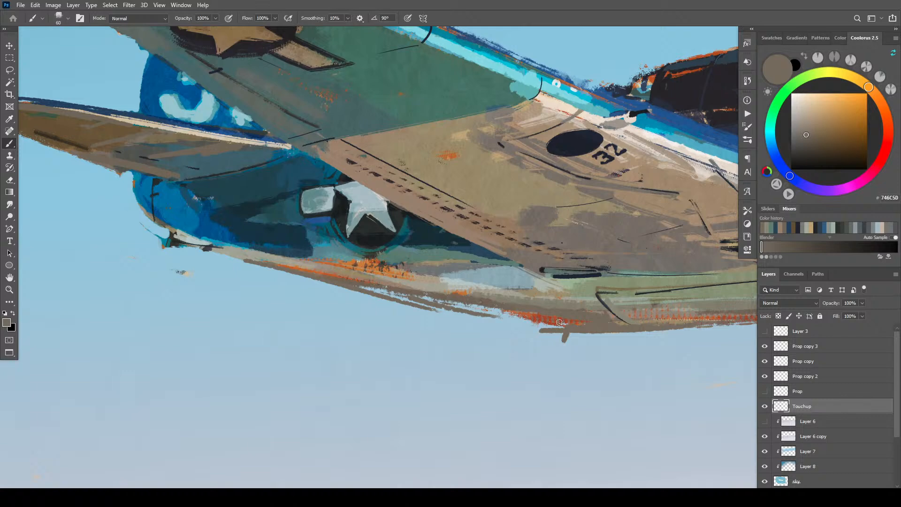
pyautogui.moveTo(430, 310)
pyautogui.mouseDown()
pyautogui.moveTo(533, 330)
pyautogui.moveTo(380, 292)
pyautogui.mouseUp()
pyautogui.press(']')
pyautogui.press(']')
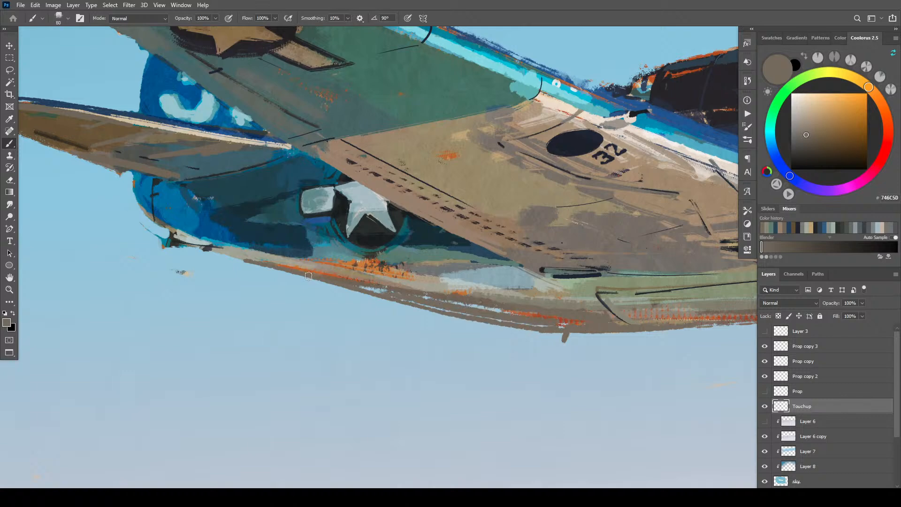
pyautogui.moveTo(502, 312); pyautogui.dragTo(337, 284)
# - Cover the orange streaks on the rear belly with sampled grey-beige and paint olive tan over the pale blue patch above
pyautogui.keyDown('alt'); pyautogui.click(524, 298); pyautogui.keyUp('alt')
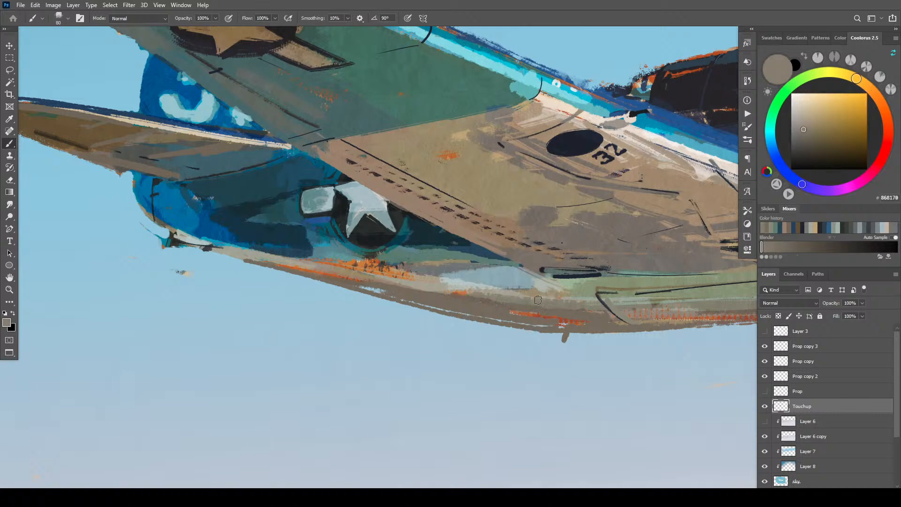
pyautogui.press(']')
pyautogui.press(']')
pyautogui.press(']')
pyautogui.press(']')
pyautogui.moveTo(286, 266)
pyautogui.mouseDown()
pyautogui.moveTo(425, 282)
pyautogui.moveTo(375, 271)
pyautogui.moveTo(389, 283)
pyautogui.moveTo(388, 273)
pyautogui.moveTo(415, 278)
pyautogui.moveTo(439, 298)
pyautogui.moveTo(493, 270)
pyautogui.moveTo(467, 300)
pyautogui.moveTo(468, 282)
pyautogui.moveTo(498, 287)
pyautogui.moveTo(451, 280)
pyautogui.moveTo(534, 292)
pyautogui.moveTo(421, 280)
pyautogui.mouseUp()
pyautogui.press('[')
pyautogui.press('[')
pyautogui.press('[')
pyautogui.keyDown('alt'); pyautogui.click(497, 287); pyautogui.keyUp('alt')
pyautogui.keyDown('alt'); pyautogui.click(538, 288); pyautogui.keyUp('alt')
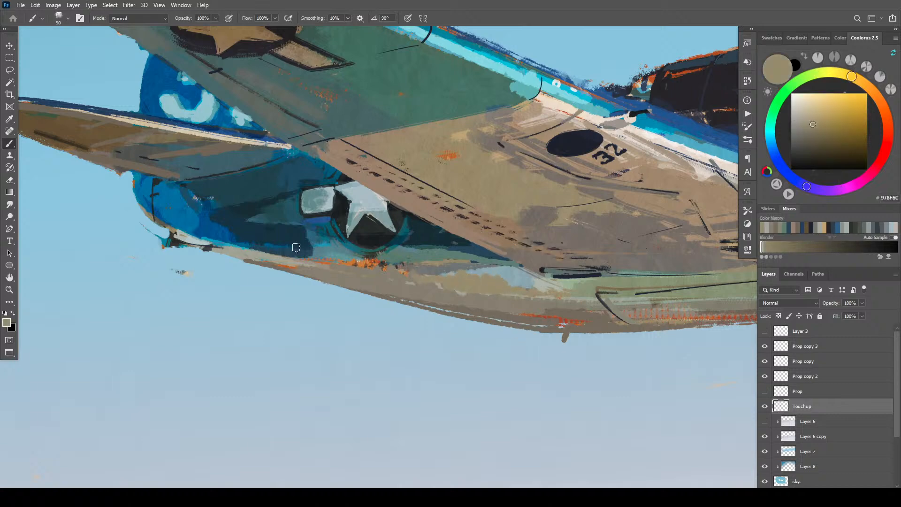
# - Paint a pale grey highlight over the dark marks on the lower edge of the tail end
pyautogui.press('[')
pyautogui.press('[')
pyautogui.press('[')
pyautogui.press('[')
pyautogui.press('[')
pyautogui.keyDown('alt'); pyautogui.click(229, 244); pyautogui.keyUp('alt')
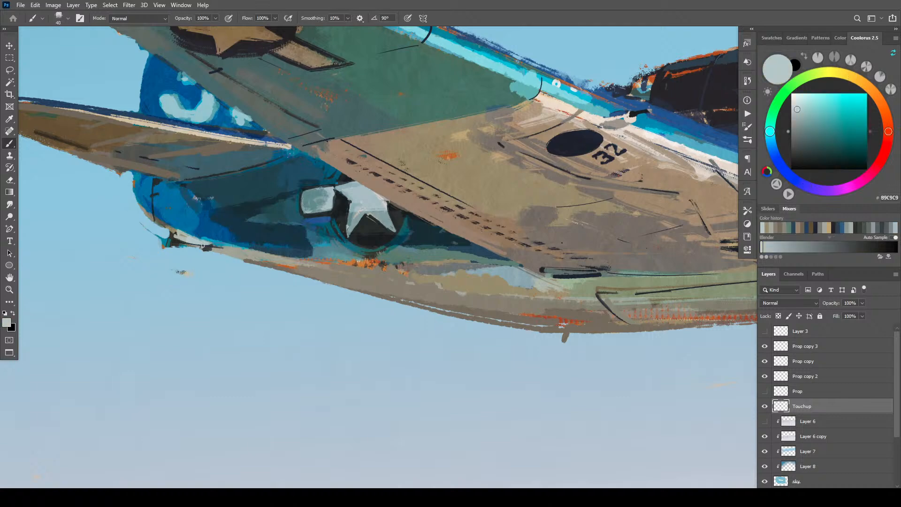
pyautogui.moveTo(203, 245)
pyautogui.mouseDown()
pyautogui.moveTo(237, 253)
pyautogui.moveTo(208, 247)
pyautogui.moveTo(233, 252)
pyautogui.moveTo(217, 250)
pyautogui.moveTo(249, 252)
pyautogui.mouseUp()
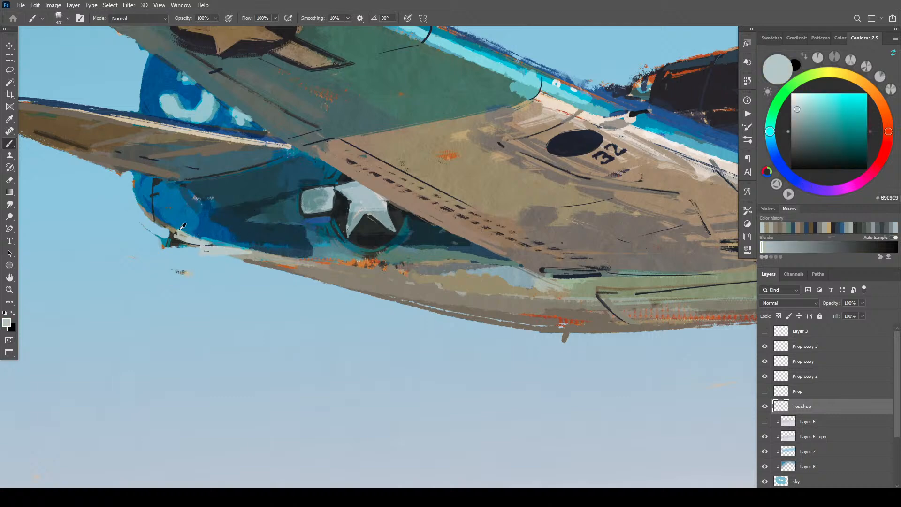
# - Paint sampled teal blue over the cream edge at the tail's lower rear
pyautogui.keyDown('alt'); pyautogui.click(174, 238); pyautogui.keyUp('alt')
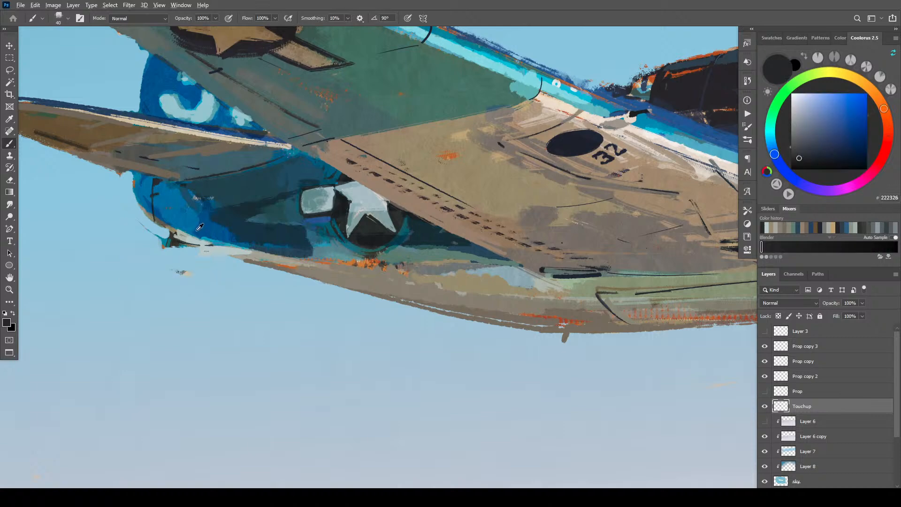
pyautogui.keyDown('alt'); pyautogui.click(175, 239); pyautogui.keyUp('alt')
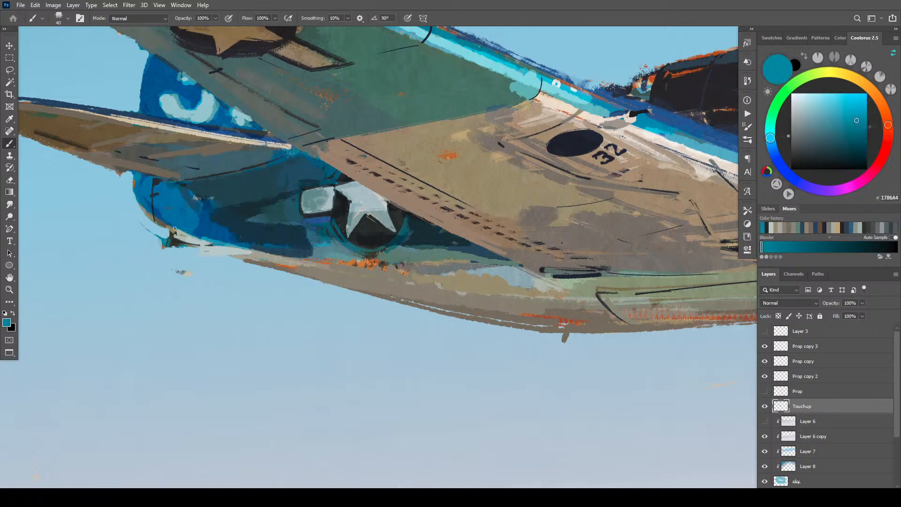
pyautogui.moveTo(175, 239)
pyautogui.mouseDown()
pyautogui.moveTo(213, 244)
pyautogui.moveTo(187, 242)
pyautogui.mouseUp()
# - Draw a thin near-black tail hook extending behind the fuselage, ending in a small rounded tip
pyautogui.keyDown('alt'); pyautogui.click(174, 241); pyautogui.keyUp('alt')
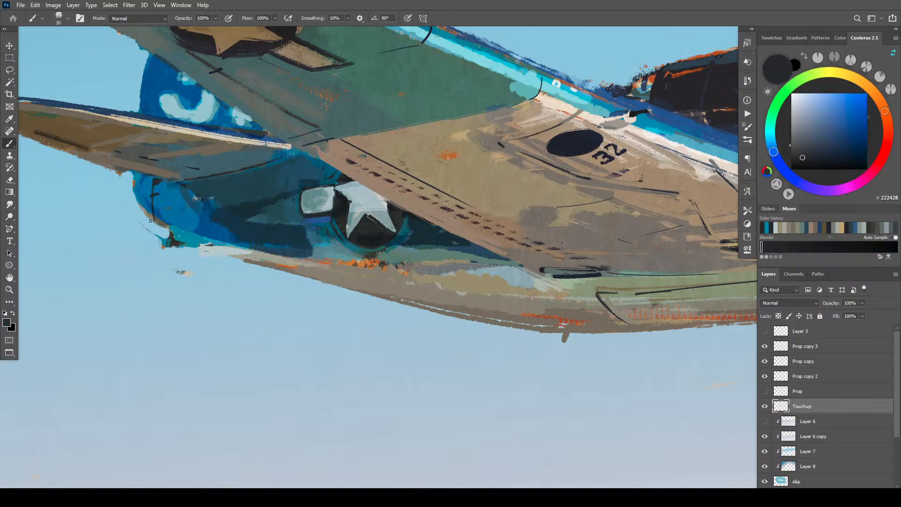
pyautogui.moveTo(169, 233); pyautogui.dragTo(85, 224)
pyautogui.click(91, 222)
# - Paint the tail wheel's struts below the rear fuselage with a dark brace, a grey-brown leg and small dark accents
pyautogui.moveTo(220, 257); pyautogui.dragTo(214, 270)
pyautogui.keyDown('alt'); pyautogui.click(263, 270); pyautogui.keyUp('alt')
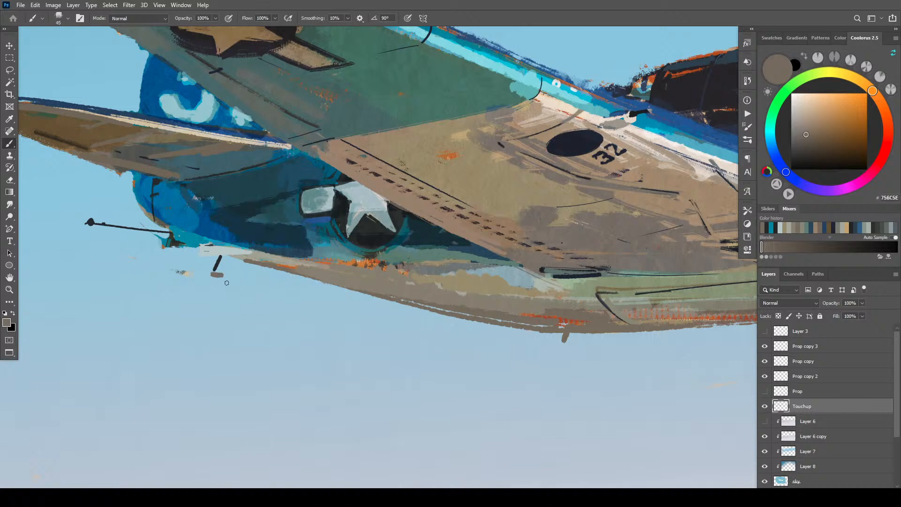
pyautogui.moveTo(211, 278)
pyautogui.mouseDown()
pyautogui.moveTo(251, 264)
pyautogui.moveTo(227, 273)
pyautogui.mouseUp()
pyautogui.press('[')
pyautogui.press('[')
pyautogui.keyDown('alt'); pyautogui.click(217, 260); pyautogui.keyUp('alt')
pyautogui.click(226, 277)
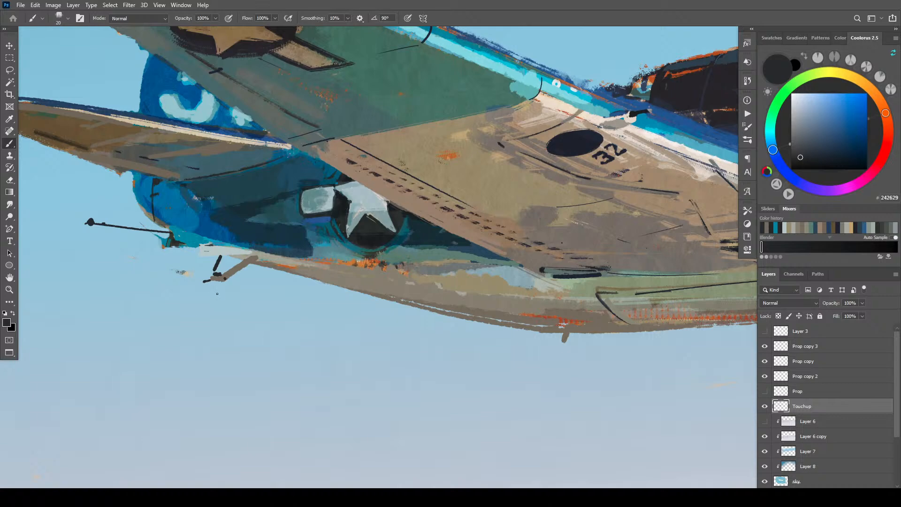
# - Paint a dark round tail wheel with a lighter grey-brown hub under the strut
pyautogui.press(']')
pyautogui.press(']')
pyautogui.moveTo(217, 284)
pyautogui.mouseDown()
pyautogui.moveTo(201, 298)
pyautogui.moveTo(218, 297)
pyautogui.moveTo(214, 287)
pyautogui.moveTo(215, 298)
pyautogui.mouseUp()
pyautogui.keyDown('alt'); pyautogui.click(237, 268); pyautogui.keyUp('alt')
pyautogui.press('[')
pyautogui.keyDown('alt'); pyautogui.click(218, 292); pyautogui.keyUp('alt')
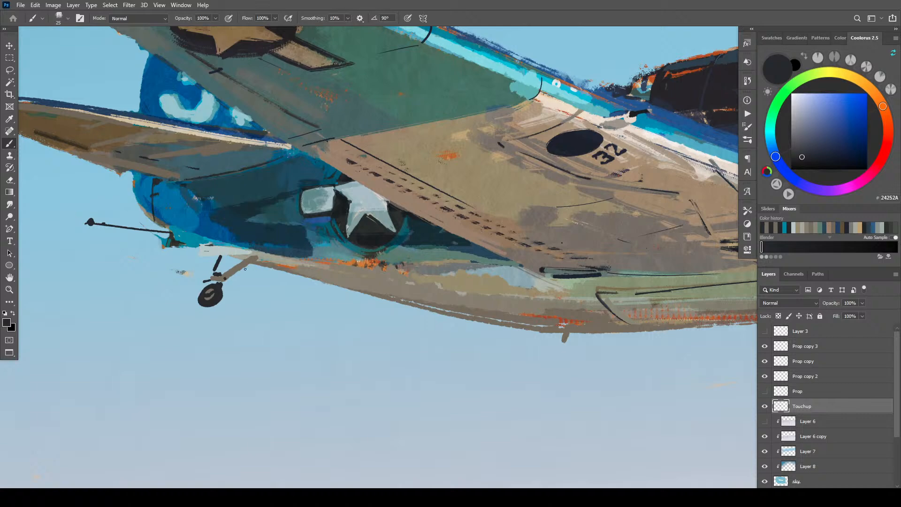
# - Draw a dark bar joining the tail wheel struts at the top and a dark line along the belly in front of them
pyautogui.moveTo(217, 257)
pyautogui.mouseDown()
pyautogui.moveTo(256, 257)
pyautogui.moveTo(220, 256)
pyautogui.mouseUp()
pyautogui.moveTo(275, 261); pyautogui.dragTo(309, 278)
# - Paint two small rows of dark scribbled lettering on the teal rear fuselage beside the star insignia
pyautogui.press(']')
pyautogui.press(']')
pyautogui.moveTo(246, 214); pyautogui.dragTo(282, 214)
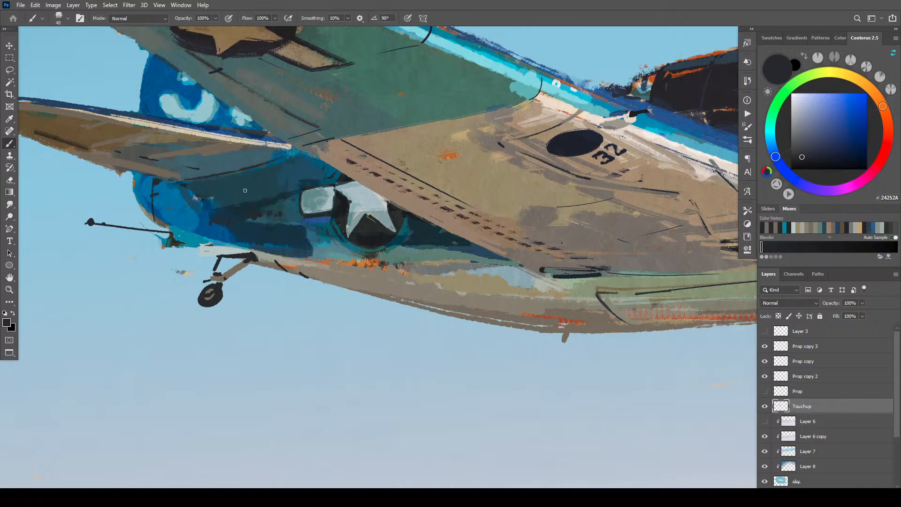
pyautogui.moveTo(252, 188); pyautogui.dragTo(288, 179)
# - Touch up the joint between the tailplane and the wing's trailing edge using sampled blue-grey, beige and grey-green
pyautogui.keyDown('alt'); pyautogui.click(237, 161); pyautogui.keyUp('alt')
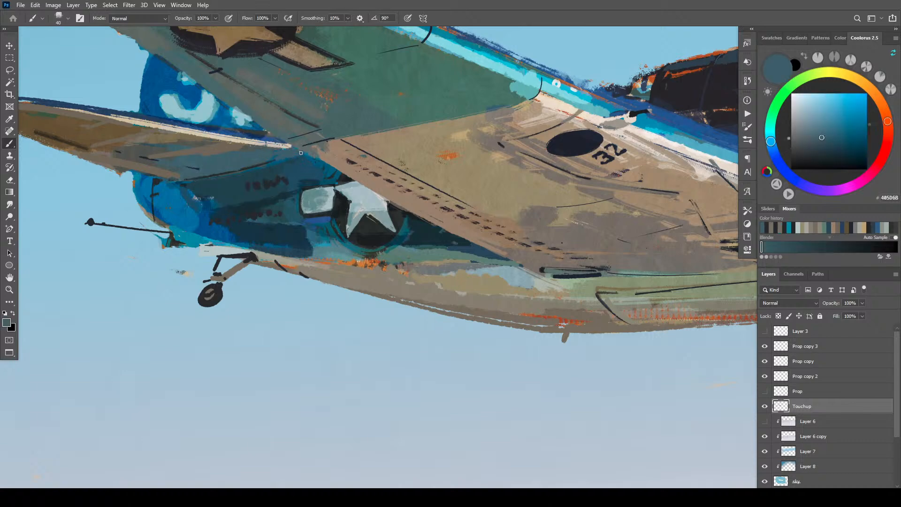
pyautogui.keyDown('alt'); pyautogui.click(299, 149); pyautogui.keyUp('alt')
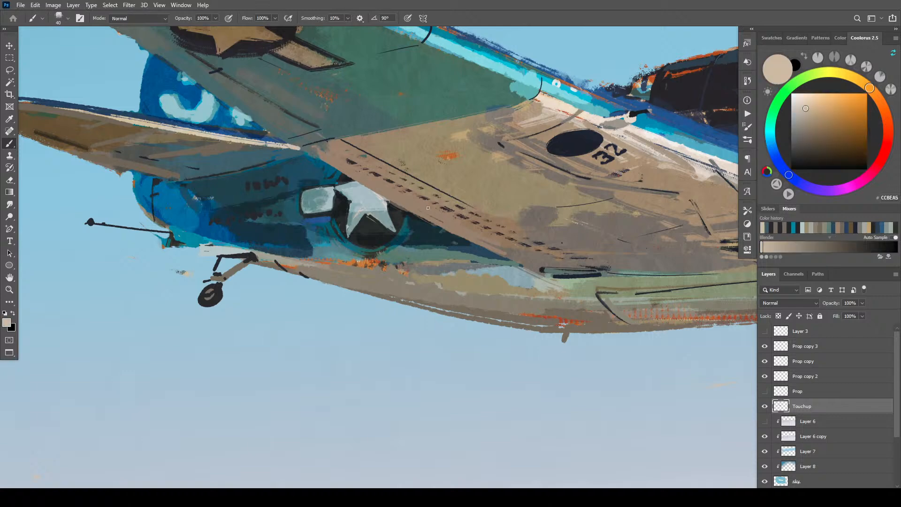
pyautogui.keyDown('alt'); pyautogui.click(305, 143); pyautogui.keyUp('alt')
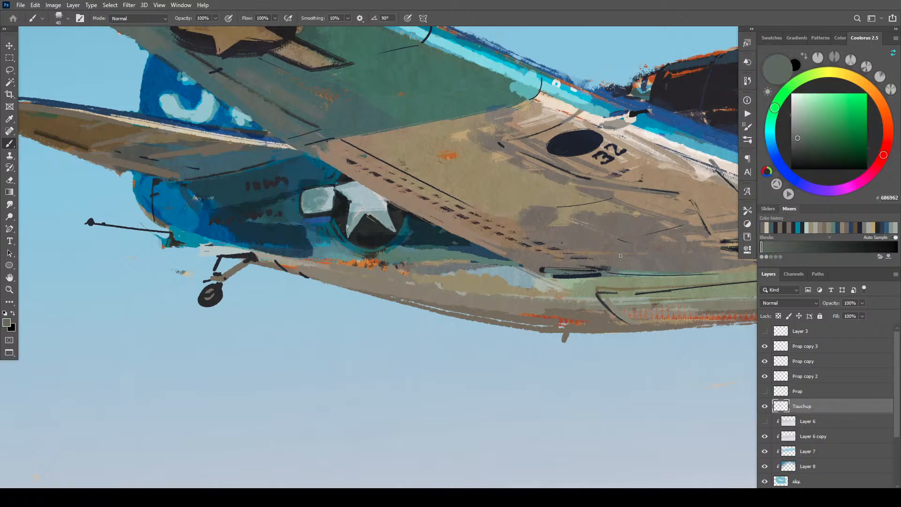
# - Touch up the light markings where the wing's leading edge meets the fuselage, using sampled blue, off-white and dark navy
pyautogui.moveTo(605, 286)
pyautogui.mouseDown()
pyautogui.moveTo(346, 258)
pyautogui.moveTo(459, 302)
pyautogui.moveTo(527, 368)
pyautogui.moveTo(525, 399)
pyautogui.moveTo(642, 425)
pyautogui.mouseUp()
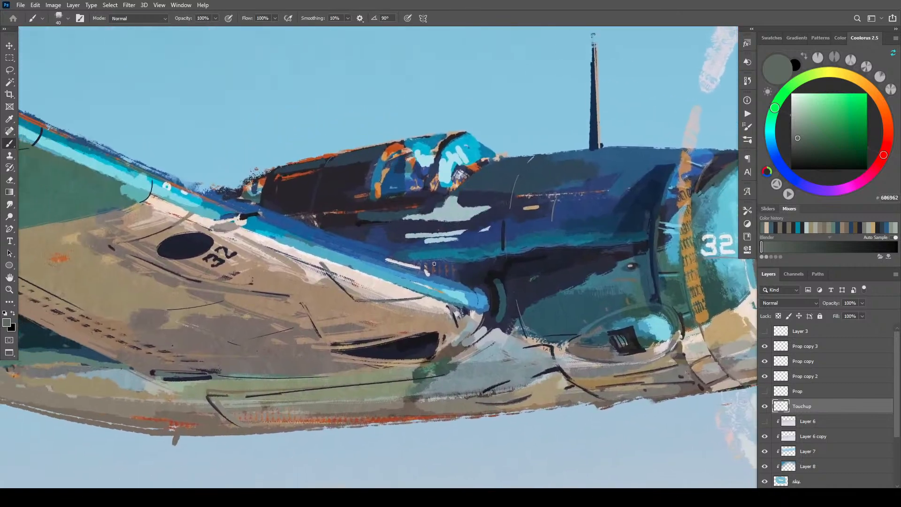
pyautogui.keyDown('alt'); pyautogui.click(390, 258); pyautogui.keyUp('alt')
pyautogui.press('[')
pyautogui.press('[')
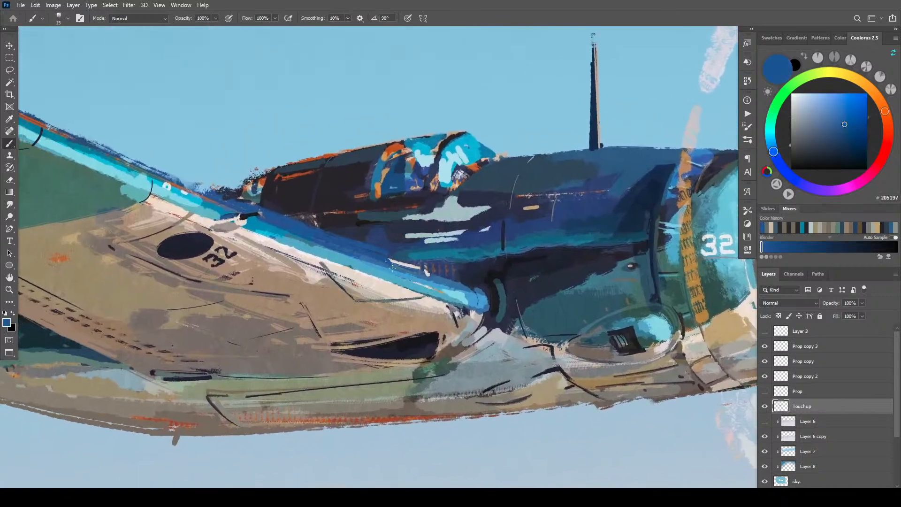
pyautogui.keyDown('alt'); pyautogui.click(417, 268); pyautogui.keyUp('alt')
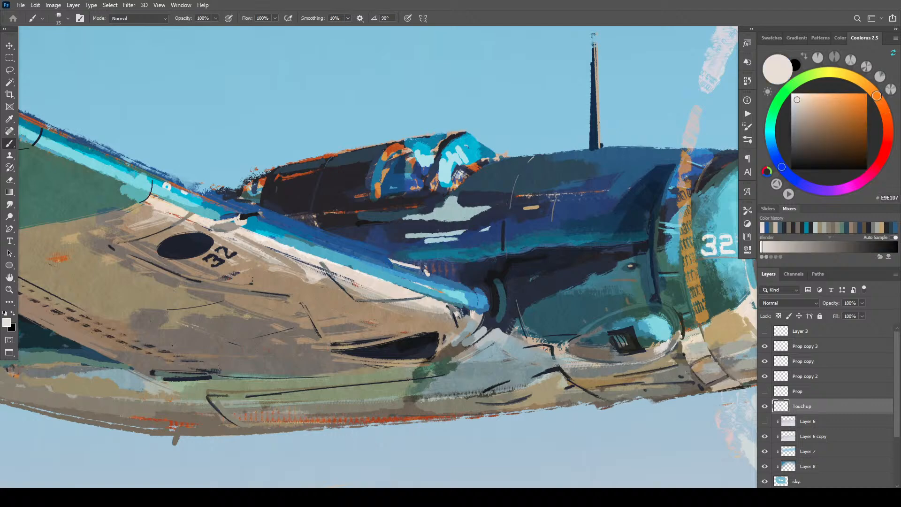
pyautogui.keyDown('alt'); pyautogui.click(426, 271); pyautogui.keyUp('alt')
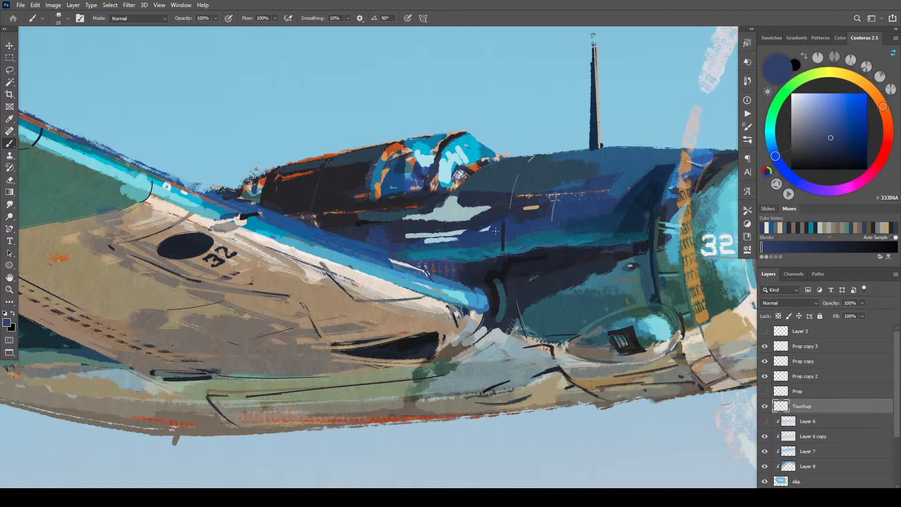
# - Add a small pale grey-blue mark on the dark fuselage and break the light stripe below the cockpit into lettering with dark strokes
pyautogui.keyDown('alt'); pyautogui.click(429, 233); pyautogui.keyUp('alt')
pyautogui.moveTo(343, 235); pyautogui.dragTo(344, 227)
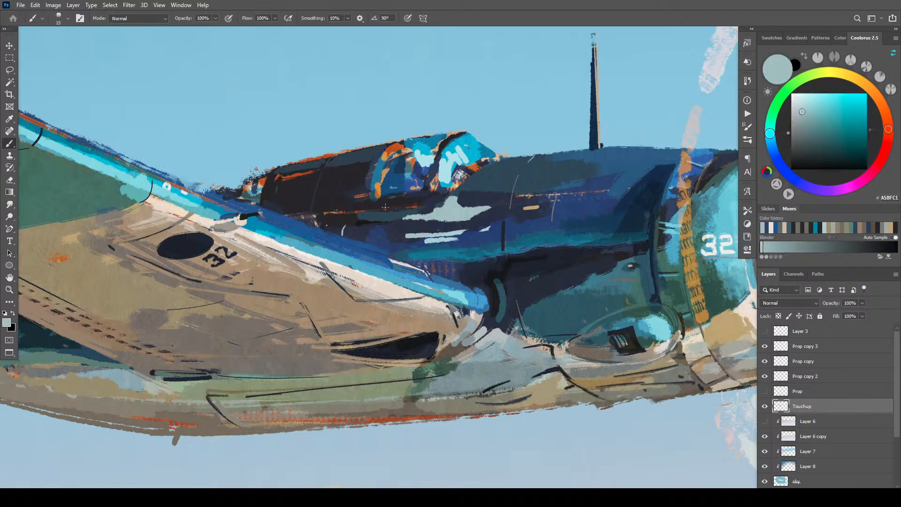
pyautogui.keyDown('alt'); pyautogui.click(394, 236); pyautogui.keyUp('alt')
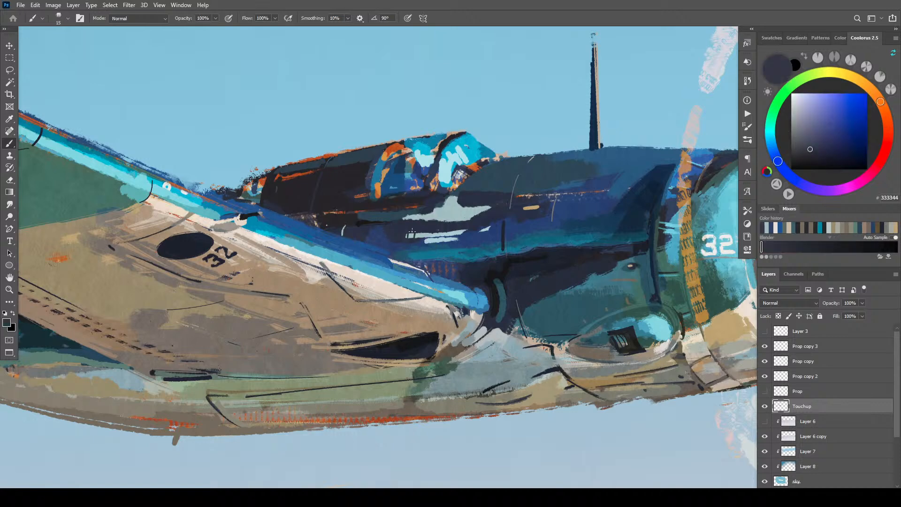
pyautogui.moveTo(406, 233)
pyautogui.mouseDown()
pyautogui.moveTo(451, 237)
pyautogui.moveTo(430, 241)
pyautogui.mouseUp()
# - Trim the pale patch above the fuselage lettering with sampled dark slate blue, undoing the last stray stroke
pyautogui.keyDown('alt'); pyautogui.click(437, 218); pyautogui.keyUp('alt')
pyautogui.moveTo(431, 213)
pyautogui.mouseDown()
pyautogui.moveTo(406, 214)
pyautogui.moveTo(438, 220)
pyautogui.mouseUp()
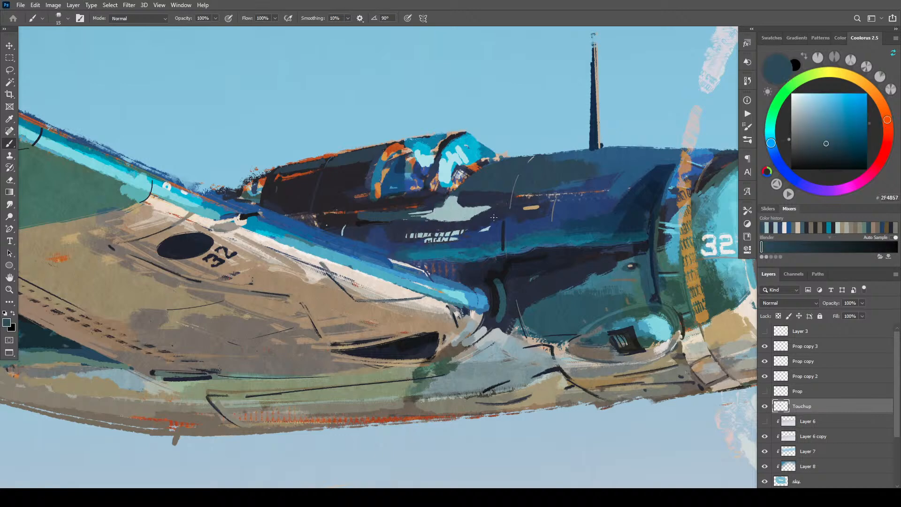
pyautogui.moveTo(489, 213)
pyautogui.mouseDown()
pyautogui.moveTo(456, 222)
pyautogui.moveTo(451, 199)
pyautogui.mouseUp()
pyautogui.hotkey('ctrl', 'z')
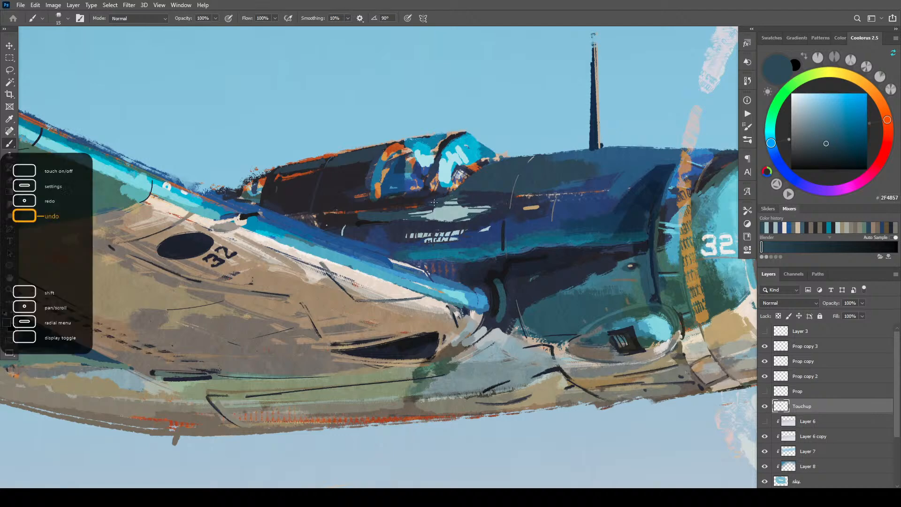
# - Paint the dark edge below the windshield and a dark brace across its glass, undoing the strokes that miss
pyautogui.keyDown('alt'); pyautogui.click(442, 201); pyautogui.keyUp('alt')
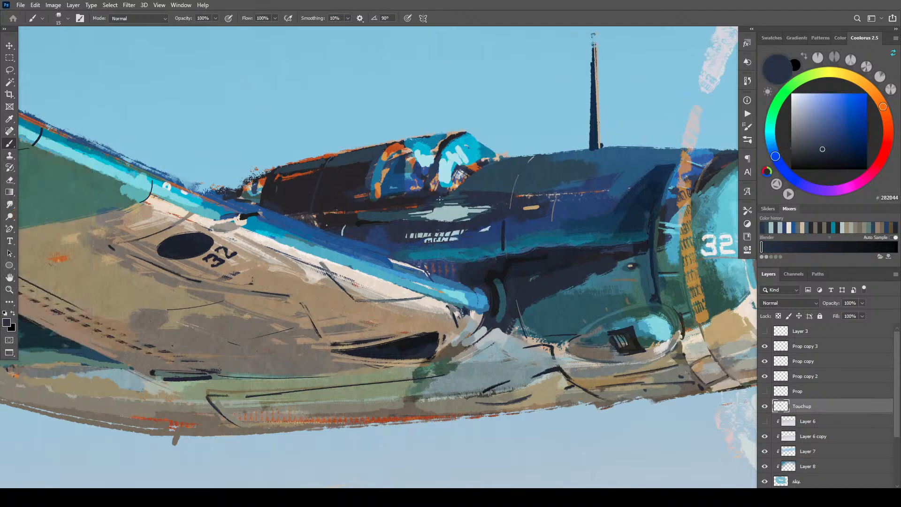
pyautogui.press(']')
pyautogui.moveTo(448, 193); pyautogui.dragTo(503, 159)
pyautogui.moveTo(444, 153)
pyautogui.mouseDown()
pyautogui.moveTo(483, 167)
pyautogui.moveTo(477, 156)
pyautogui.moveTo(504, 174)
pyautogui.moveTo(481, 159)
pyautogui.mouseUp()
pyautogui.hotkey('ctrl', 'z')
pyautogui.keyDown('alt'); pyautogui.click(500, 176); pyautogui.keyUp('alt')
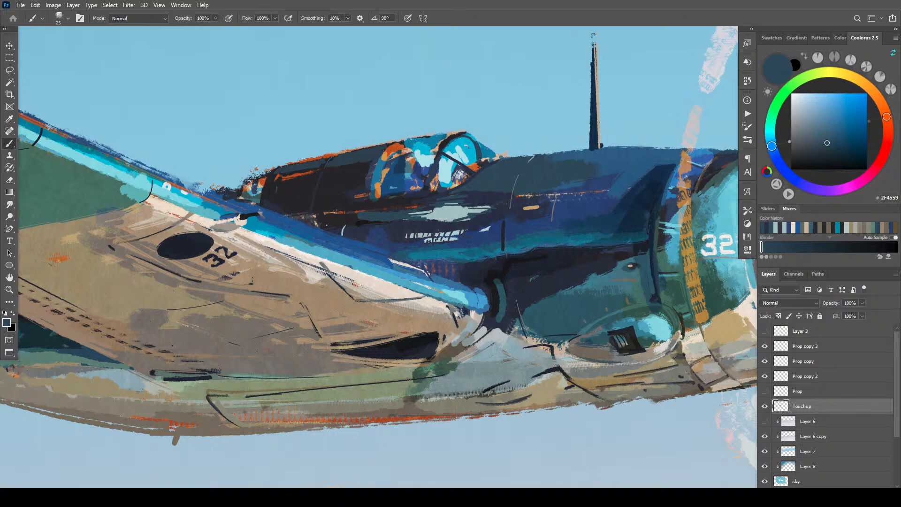
pyautogui.hotkey('ctrl', 'z')
# - Refine the front of the windshield and its brace with fine strokes of blue sampled from the nose and surrounding paint
pyautogui.keyDown('alt'); pyautogui.click(600, 162); pyautogui.keyUp('alt')
pyautogui.moveTo(600, 162); pyautogui.dragTo(597, 161)
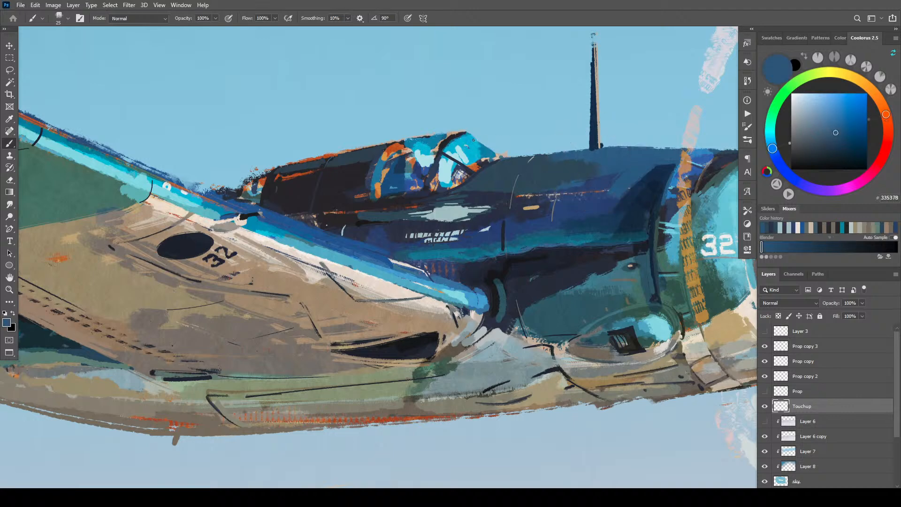
pyautogui.moveTo(469, 142)
pyautogui.mouseDown()
pyautogui.moveTo(475, 155)
pyautogui.moveTo(477, 148)
pyautogui.mouseUp()
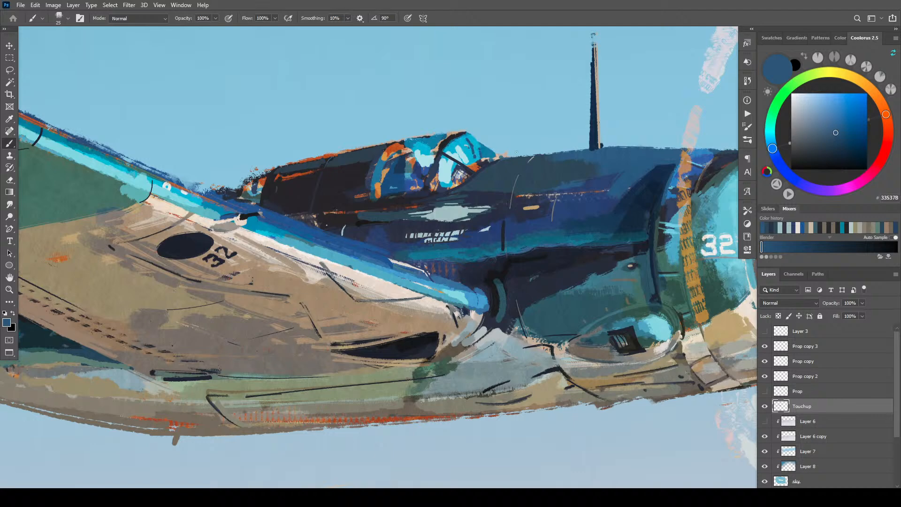
pyautogui.keyDown('alt'); pyautogui.click(483, 158); pyautogui.keyUp('alt')
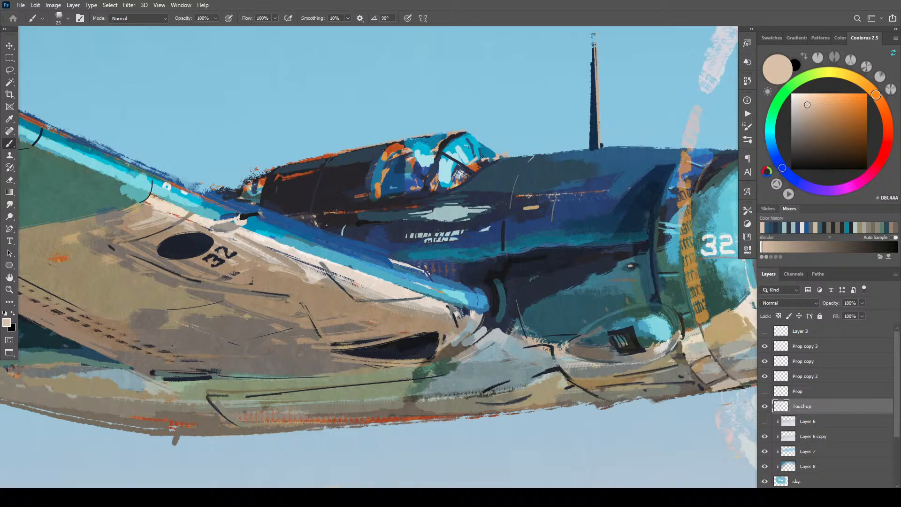
pyautogui.keyDown('alt'); pyautogui.click(535, 171); pyautogui.keyUp('alt')
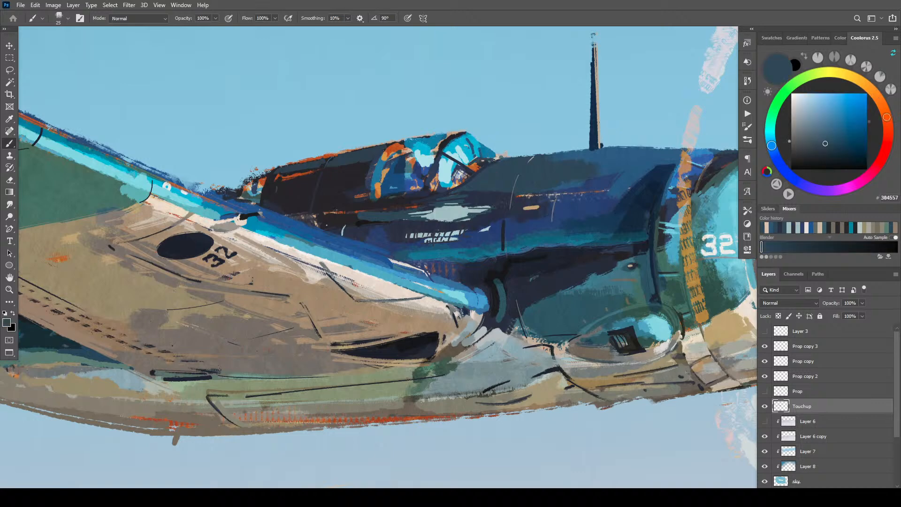
pyautogui.keyDown('alt'); pyautogui.click(476, 143); pyautogui.keyUp('alt')
pyautogui.press('[')
pyautogui.moveTo(471, 148); pyautogui.dragTo(481, 154)
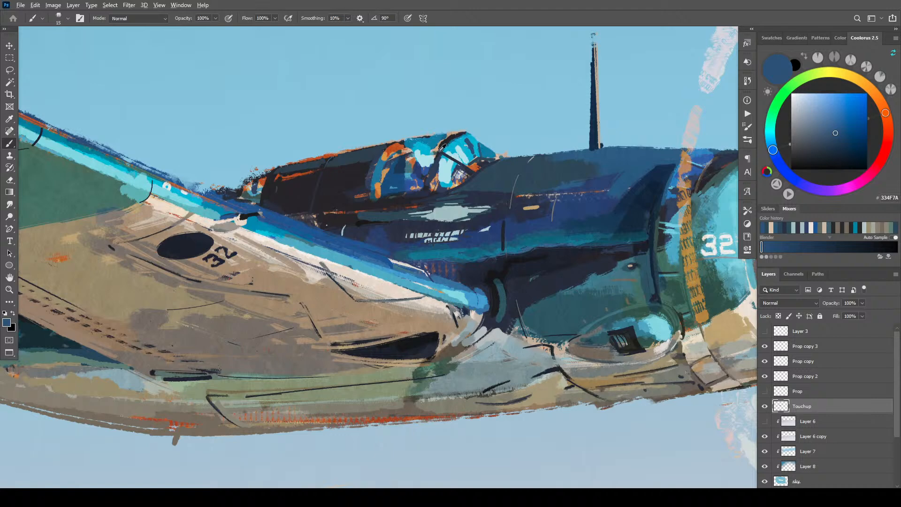
# - Repaint the side canopy glass with sampled sky blue and redraw the dark frame between canopy and windshield
pyautogui.keyDown('alt'); pyautogui.click(496, 121); pyautogui.keyUp('alt')
pyautogui.press(']')
pyautogui.press(']')
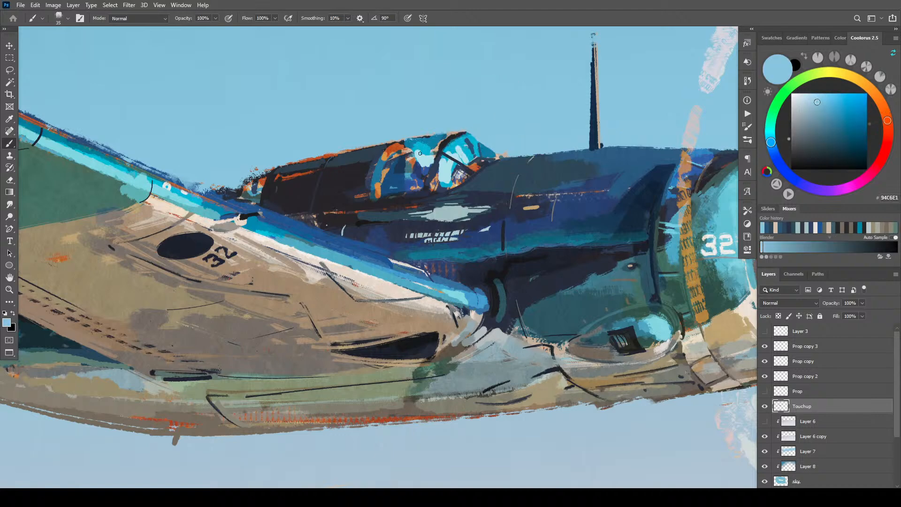
pyautogui.keyDown('alt'); pyautogui.click(427, 149); pyautogui.keyUp('alt')
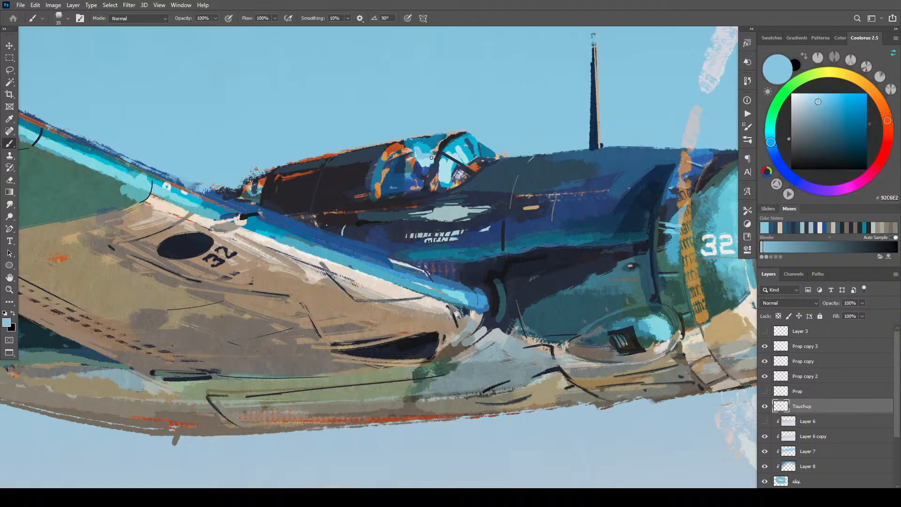
pyautogui.press('[')
pyautogui.press('[')
pyautogui.keyDown('alt'); pyautogui.click(439, 148); pyautogui.keyUp('alt')
pyautogui.moveTo(437, 146); pyautogui.dragTo(423, 186)
pyautogui.press(']')
pyautogui.press(']')
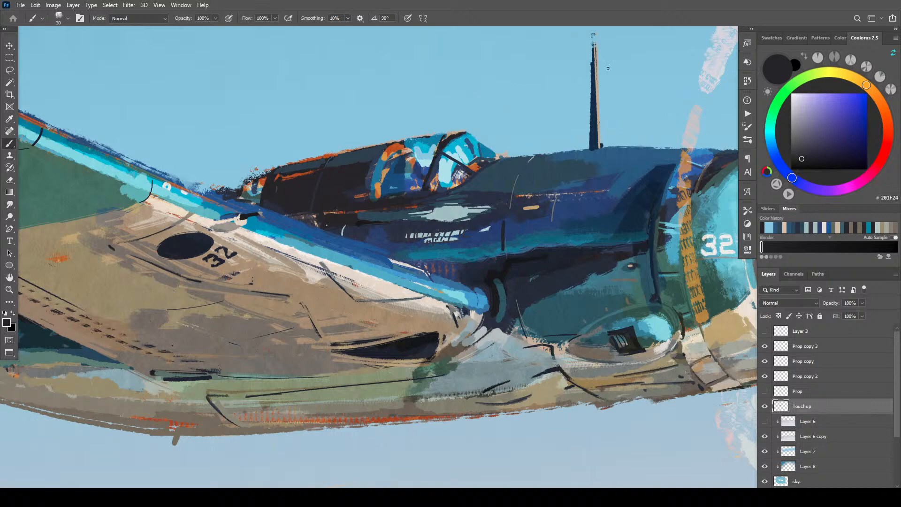
# - Tidy the top of the windshield frame with a fine near-black line and a thin sampled beige highlight
pyautogui.keyDown('alt'); pyautogui.click(462, 132); pyautogui.keyUp('alt')
pyautogui.press('[')
pyautogui.press('[')
pyautogui.press('[')
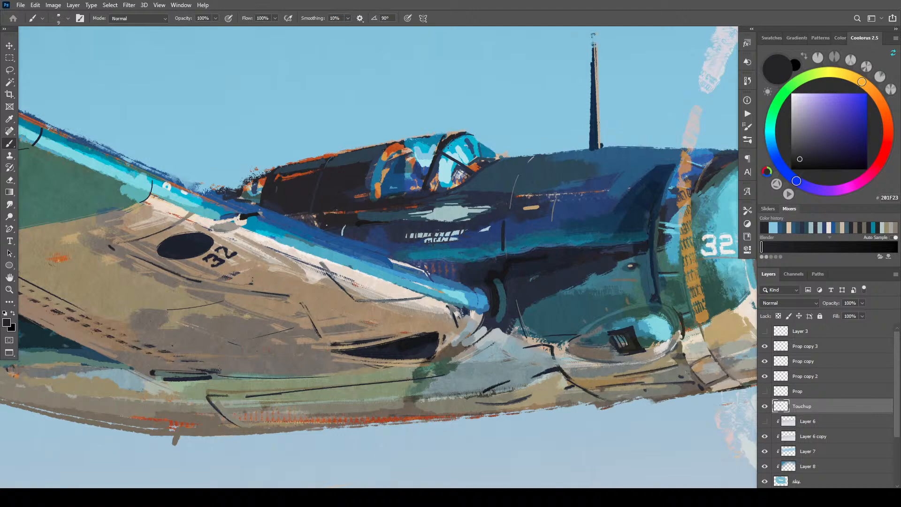
pyautogui.keyDown('alt'); pyautogui.click(465, 132); pyautogui.keyUp('alt')
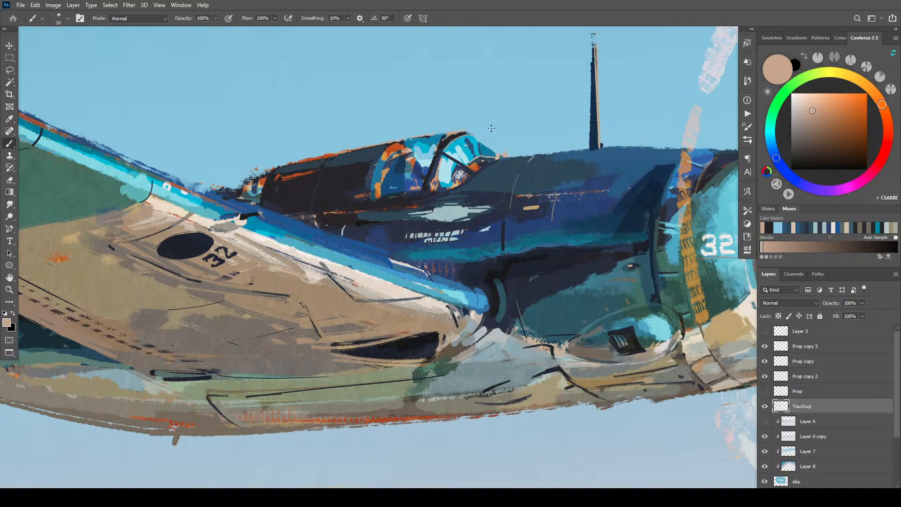
# - Paint a dark blue shape inside the cockpit over the orange and blue patches, using a larger brush
pyautogui.keyDown('alt'); pyautogui.click(408, 158); pyautogui.keyUp('alt')
pyautogui.press(']')
pyautogui.press(']')
pyautogui.press(']')
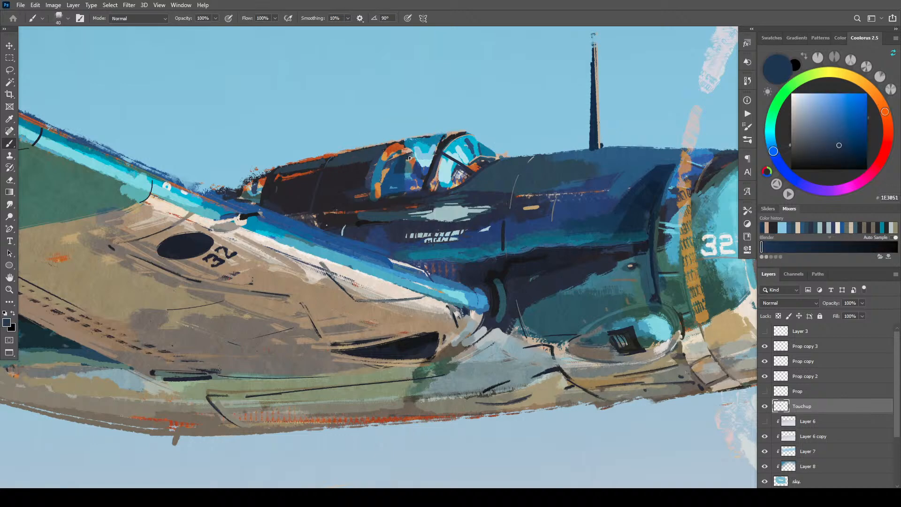
pyautogui.moveTo(411, 160)
pyautogui.mouseDown()
pyautogui.moveTo(410, 180)
pyautogui.moveTo(388, 193)
pyautogui.moveTo(393, 156)
pyautogui.mouseUp()
# - Add small orange, pale cyan and near-black details inside the cockpit with a fine brush
pyautogui.press('[')
pyautogui.press('[')
pyautogui.press('[')
pyautogui.keyDown('alt'); pyautogui.click(396, 148); pyautogui.keyUp('alt')
pyautogui.press('[')
pyautogui.press('[')
pyautogui.press('[')
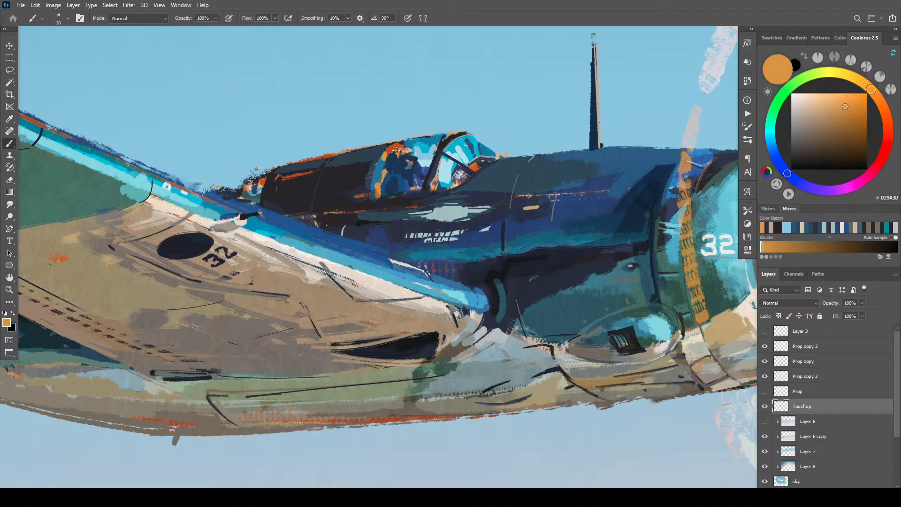
pyautogui.keyDown('alt'); pyautogui.click(433, 158); pyautogui.keyUp('alt')
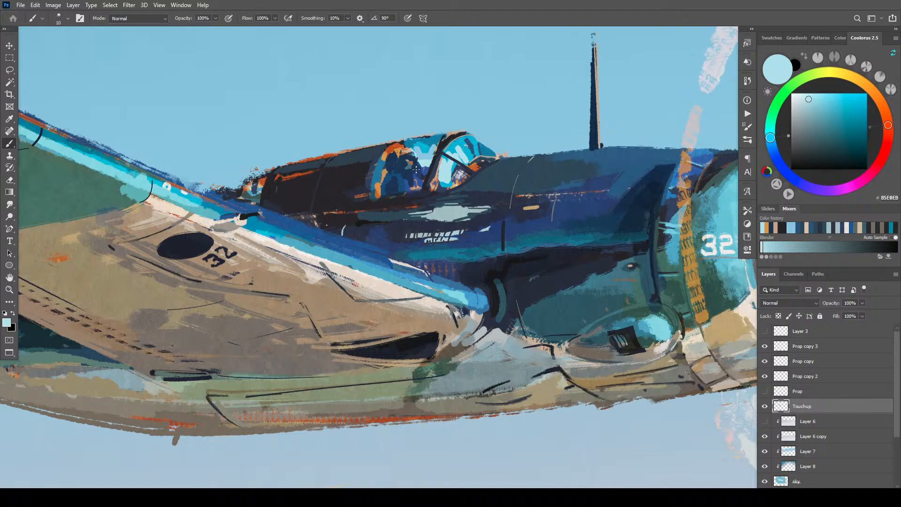
pyautogui.moveTo(397, 174); pyautogui.dragTo(419, 183)
pyautogui.keyDown('alt'); pyautogui.click(439, 157); pyautogui.keyUp('alt')
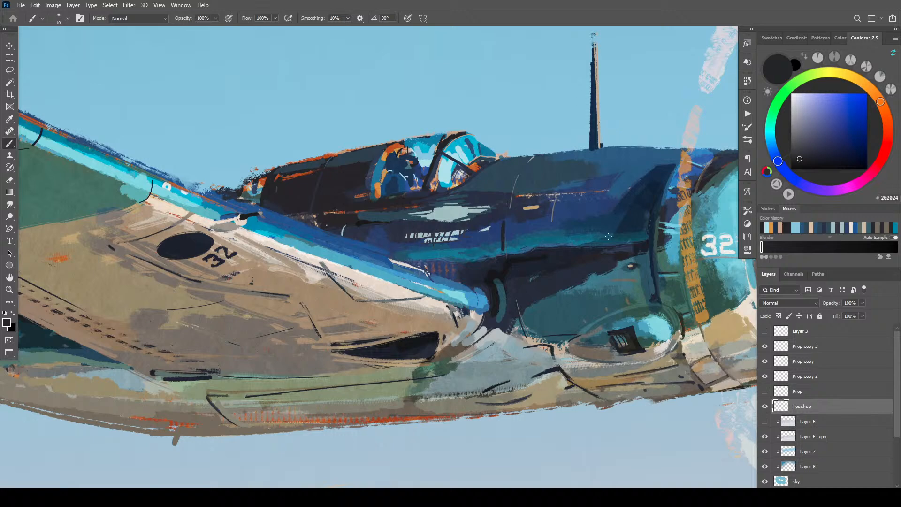
# - Paint a thin light-blue highlight along the top edge of the nose between the windshield and the cowling
pyautogui.keyDown('alt'); pyautogui.click(603, 152); pyautogui.keyUp('alt')
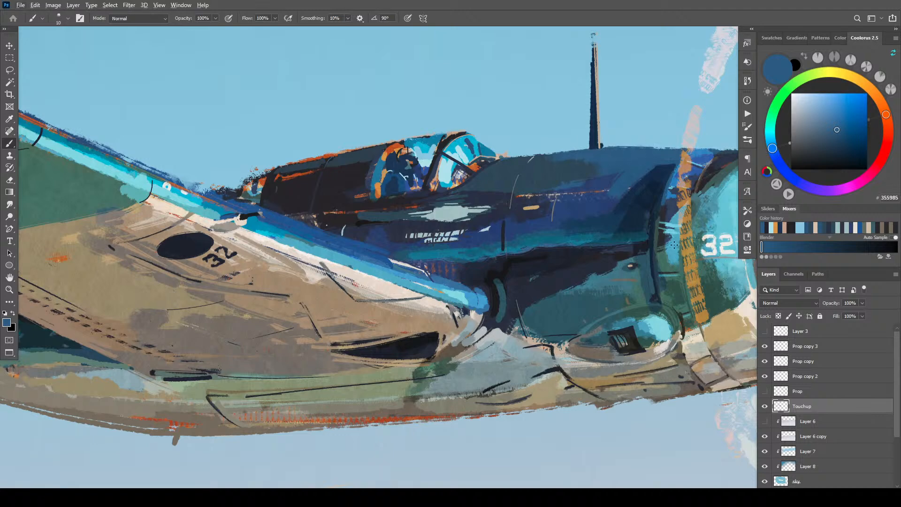
pyautogui.keyDown('alt'); pyautogui.click(676, 185); pyautogui.keyUp('alt')
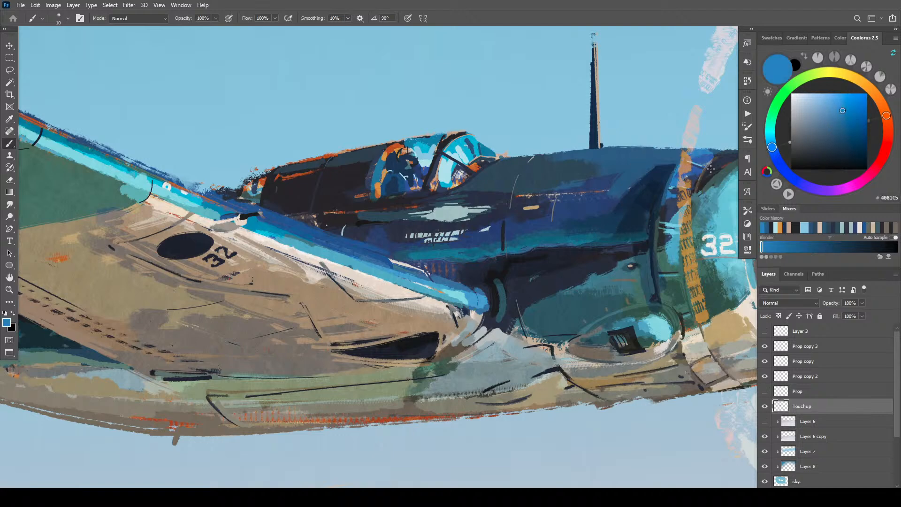
pyautogui.click(836, 100)
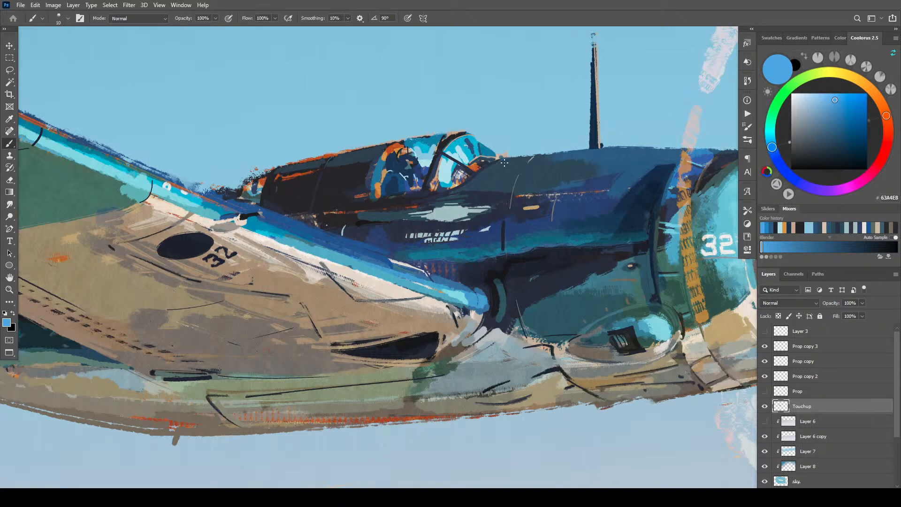
pyautogui.click(817, 99)
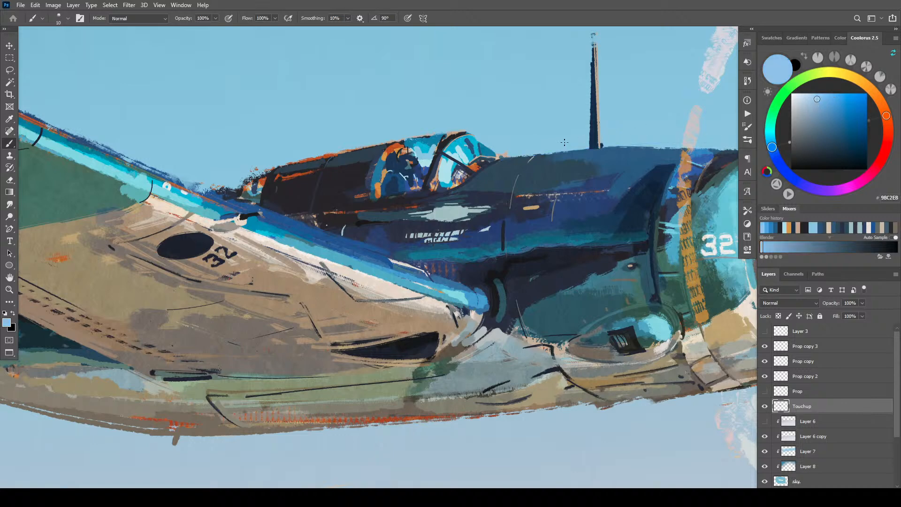
pyautogui.press(']')
pyautogui.moveTo(517, 155); pyautogui.dragTo(674, 148)
# - Brighten the top edge of the nose in front of the windshield with a paler grey-blue
pyautogui.click(797, 99)
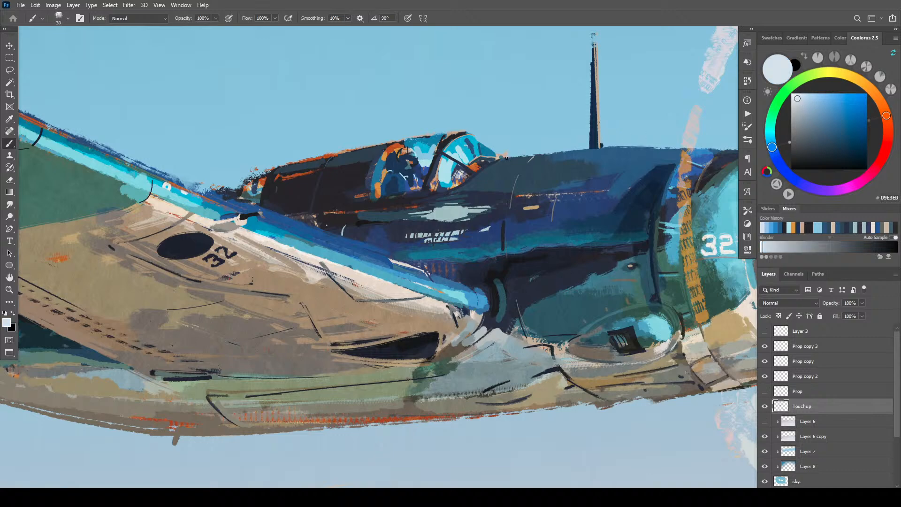
pyautogui.click(805, 104)
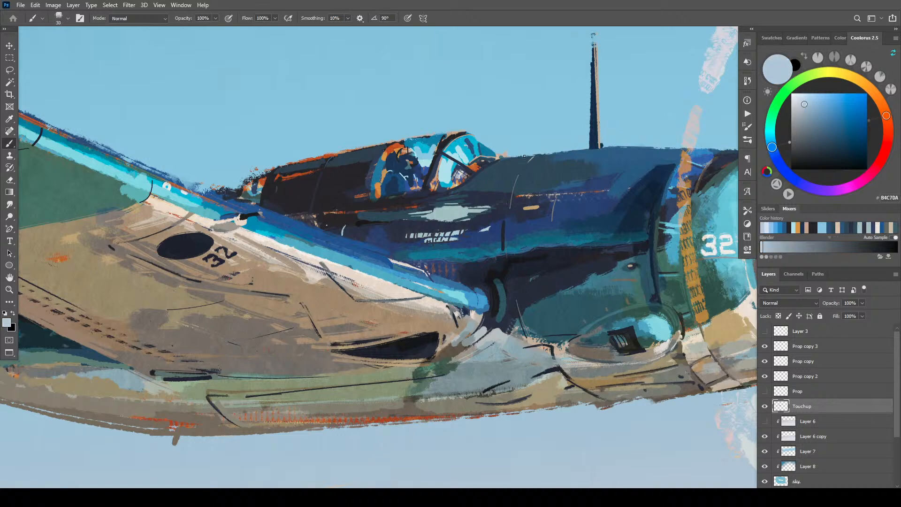
pyautogui.click(804, 100)
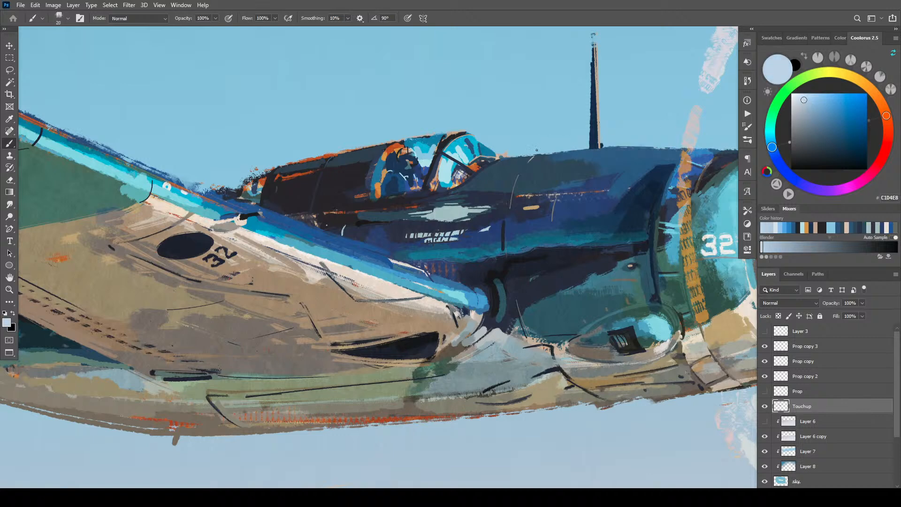
pyautogui.moveTo(515, 155)
pyautogui.mouseDown()
pyautogui.moveTo(672, 143)
pyautogui.moveTo(453, 154)
pyautogui.moveTo(489, 170)
pyautogui.moveTo(561, 174)
pyautogui.mouseUp()
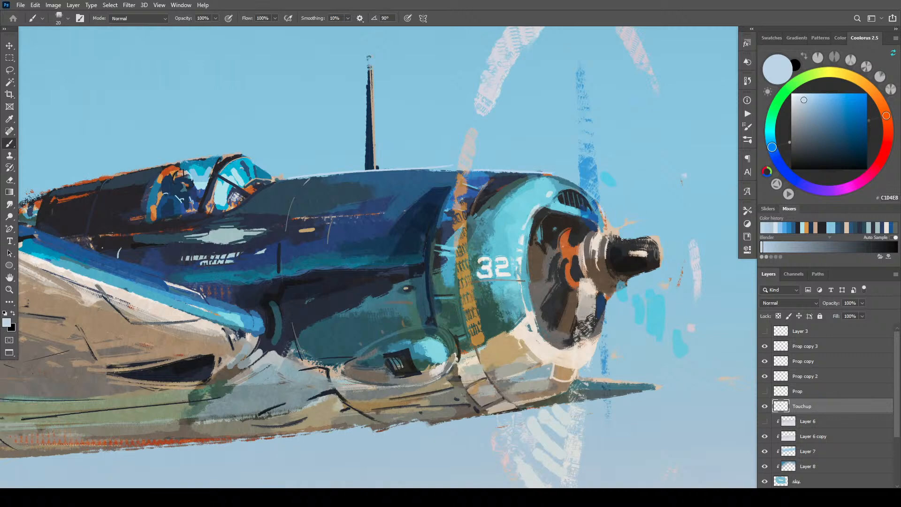
# - Add pale blue highlight strokes to the propeller hub and around the rim and top edge of the engine cowling
pyautogui.moveTo(622, 239)
pyautogui.mouseDown()
pyautogui.moveTo(656, 237)
pyautogui.moveTo(639, 256)
pyautogui.moveTo(604, 233)
pyautogui.moveTo(574, 247)
pyautogui.mouseUp()
pyautogui.moveTo(578, 345)
pyautogui.mouseDown()
pyautogui.moveTo(603, 331)
pyautogui.moveTo(576, 349)
pyautogui.moveTo(593, 342)
pyautogui.mouseUp()
pyautogui.moveTo(603, 317); pyautogui.dragTo(606, 313)
pyautogui.moveTo(604, 215); pyautogui.dragTo(607, 223)
pyautogui.moveTo(497, 174); pyautogui.dragTo(492, 180)
# - Paint a finer pale blue highlight along the top edge of the canopy and the spine behind it
pyautogui.press('[')
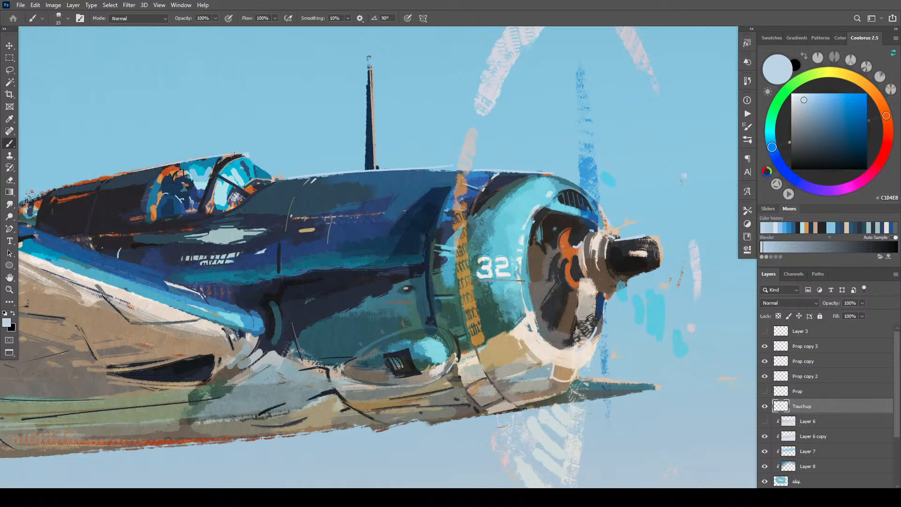
pyautogui.moveTo(233, 153); pyautogui.dragTo(31, 197)
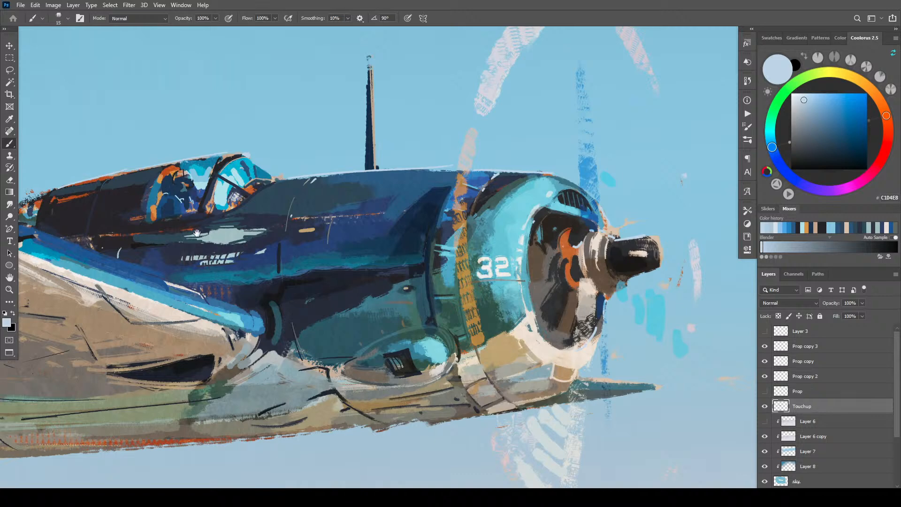
pyautogui.moveTo(197, 233)
pyautogui.mouseDown()
pyautogui.moveTo(342, 232)
pyautogui.moveTo(619, 326)
pyautogui.moveTo(693, 410)
pyautogui.mouseUp()
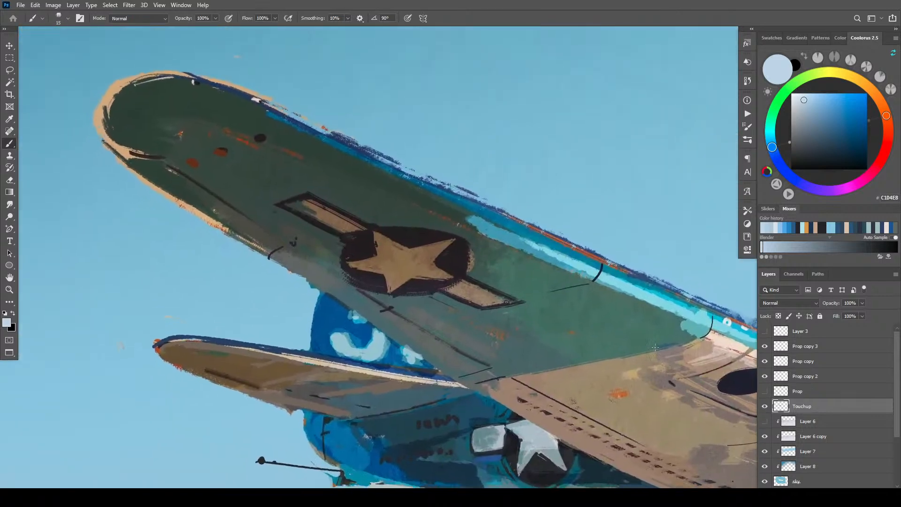
# - Paint a thin pale blue highlight around the tailplane's tip and along its top edge
pyautogui.moveTo(601, 394); pyautogui.dragTo(636, 369)
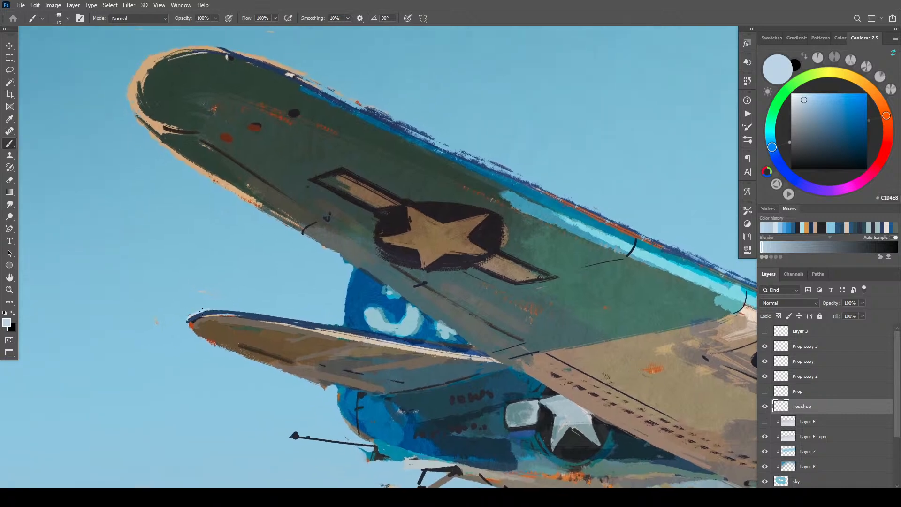
pyautogui.moveTo(197, 312)
pyautogui.mouseDown()
pyautogui.moveTo(371, 327)
pyautogui.moveTo(228, 311)
pyautogui.mouseUp()
pyautogui.hotkey('ctrl', 'z')
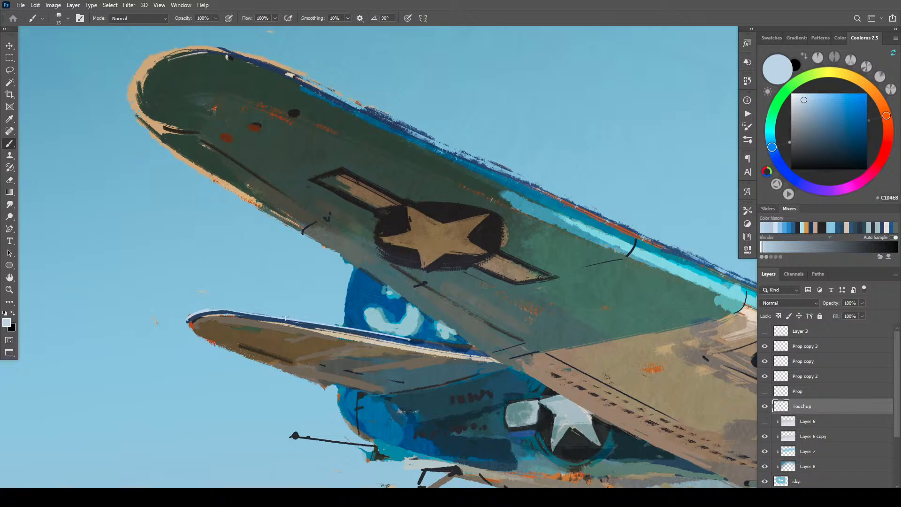
pyautogui.moveTo(415, 339); pyautogui.dragTo(469, 347)
# - Sample the belly's grey-brown and paint it along the fuselage's lower edge beneath the wing with a larger brush
pyautogui.moveTo(587, 402)
pyautogui.mouseDown()
pyautogui.moveTo(557, 370)
pyautogui.moveTo(371, 363)
pyautogui.moveTo(392, 406)
pyautogui.moveTo(308, 376)
pyautogui.moveTo(305, 418)
pyautogui.moveTo(348, 404)
pyautogui.moveTo(314, 401)
pyautogui.moveTo(329, 396)
pyautogui.moveTo(114, 396)
pyautogui.moveTo(377, 432)
pyautogui.moveTo(316, 423)
pyautogui.moveTo(330, 442)
pyautogui.moveTo(344, 394)
pyautogui.mouseUp()
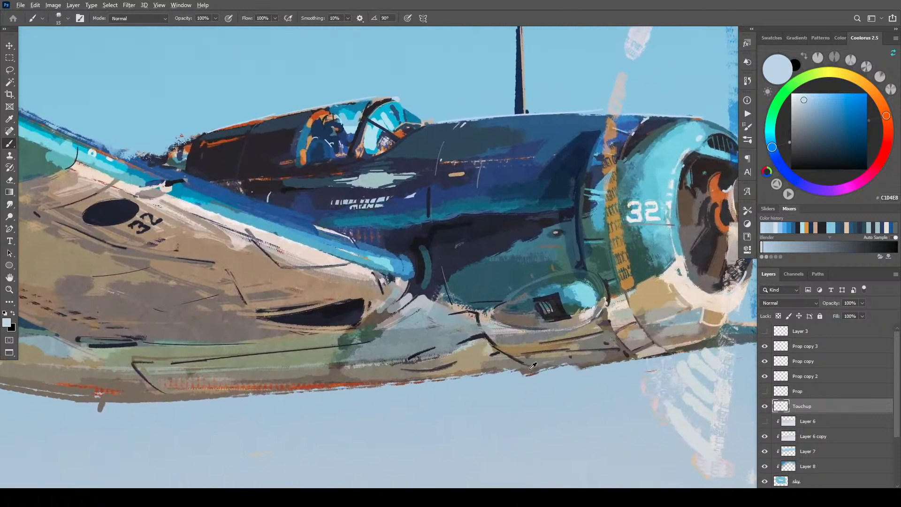
pyautogui.keyDown('alt'); pyautogui.click(273, 375); pyautogui.keyUp('alt')
pyautogui.press(']')
pyautogui.press(']')
pyautogui.press(']')
pyautogui.moveTo(241, 389); pyautogui.dragTo(295, 390)
pyautogui.moveTo(188, 391); pyautogui.dragTo(399, 387)
pyautogui.press('[')
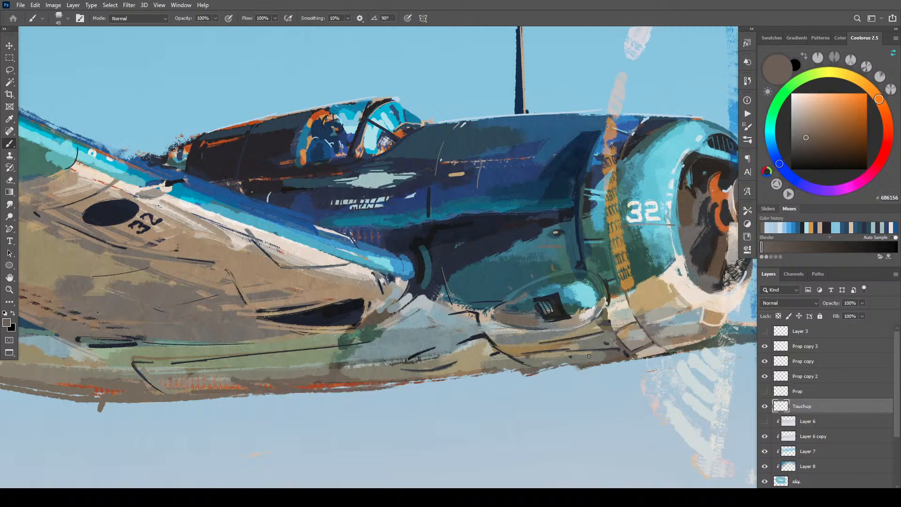
# - Even out the fuselage's lower contour from the belly to the engine cowling with grey-brown strokes
pyautogui.moveTo(608, 361)
pyautogui.mouseDown()
pyautogui.moveTo(557, 365)
pyautogui.moveTo(616, 358)
pyautogui.moveTo(435, 375)
pyautogui.mouseUp()
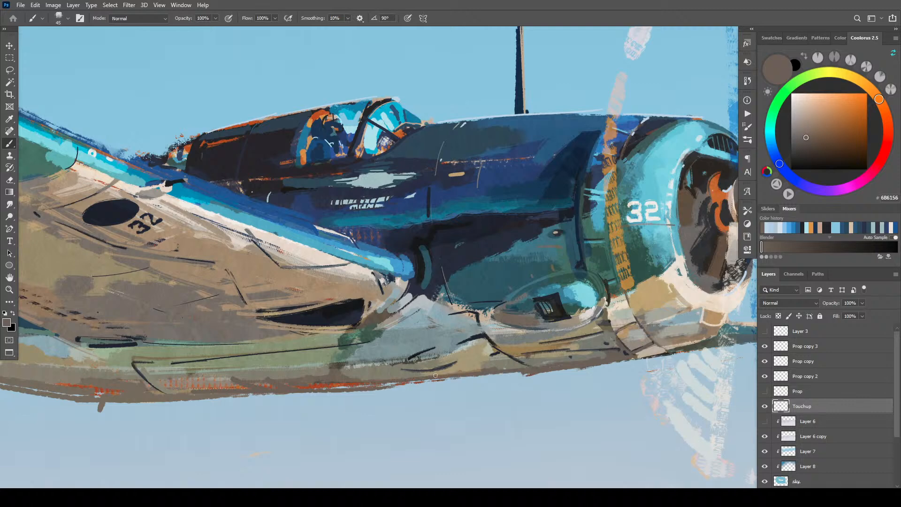
pyautogui.moveTo(531, 373)
pyautogui.mouseDown()
pyautogui.moveTo(178, 399)
pyautogui.moveTo(403, 385)
pyautogui.mouseUp()
pyautogui.hotkey('ctrl', 'z')
pyautogui.moveTo(159, 395); pyautogui.dragTo(455, 371)
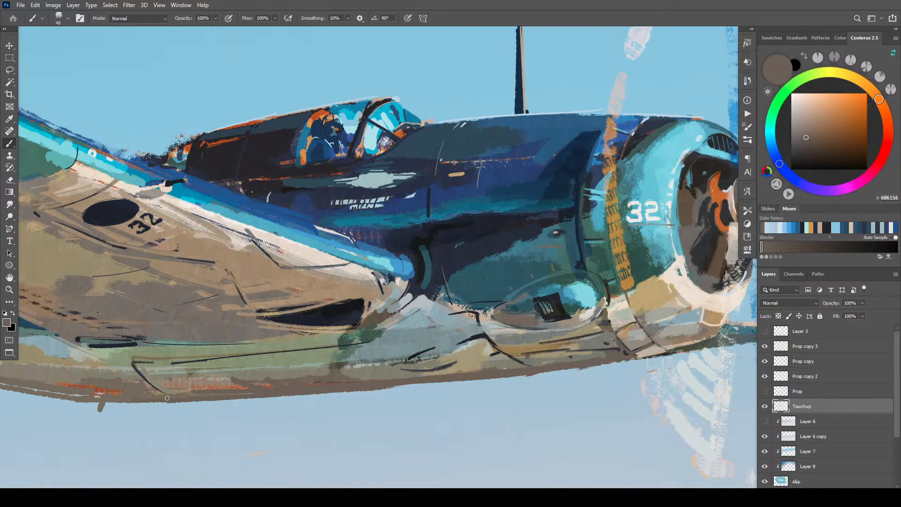
pyautogui.moveTo(167, 398); pyautogui.dragTo(522, 369)
pyautogui.moveTo(410, 380)
pyautogui.mouseDown()
pyautogui.moveTo(459, 380)
pyautogui.moveTo(550, 348)
pyautogui.mouseUp()
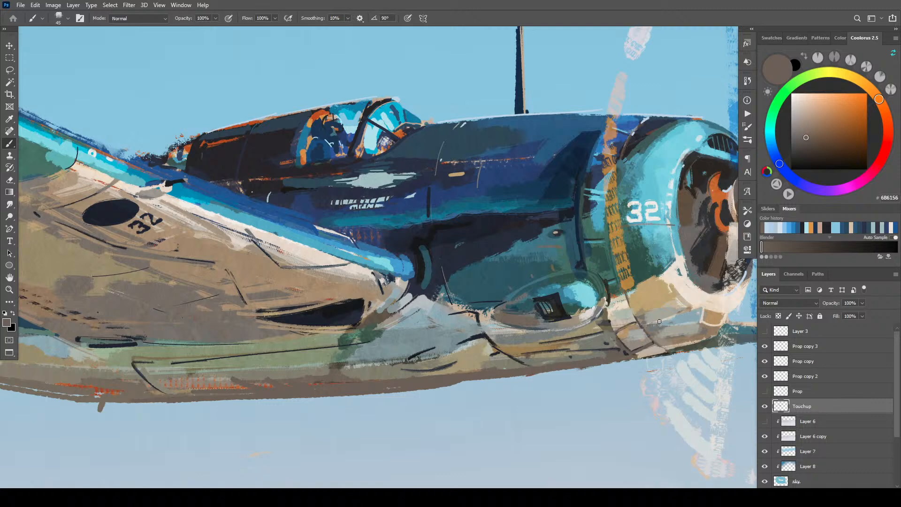
# - Examine the entire canvas and the whole aircraft from a distance
pyautogui.hotkey('ctrl', '-')
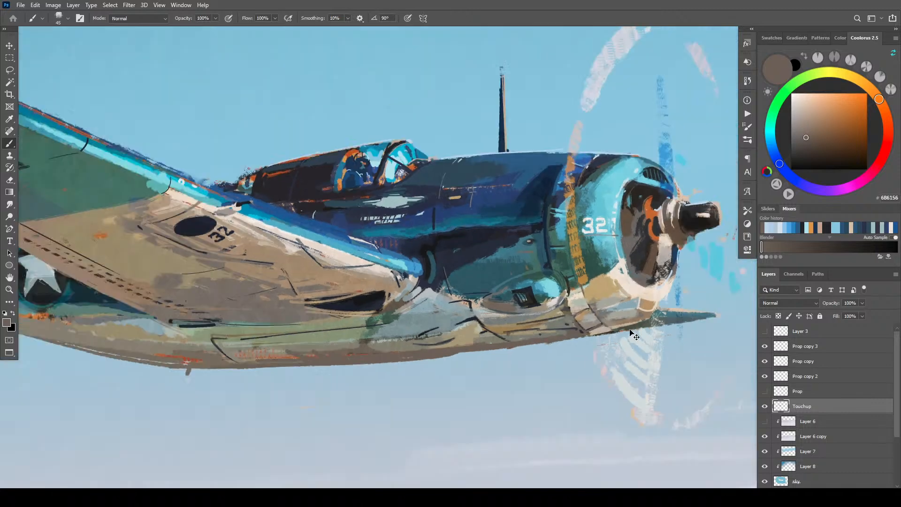
pyautogui.hotkey('ctrl', '-')
pyautogui.hotkey('ctrl', '-')
pyautogui.hotkey('ctrl', '-')
pyautogui.hotkey('ctrl', '-')
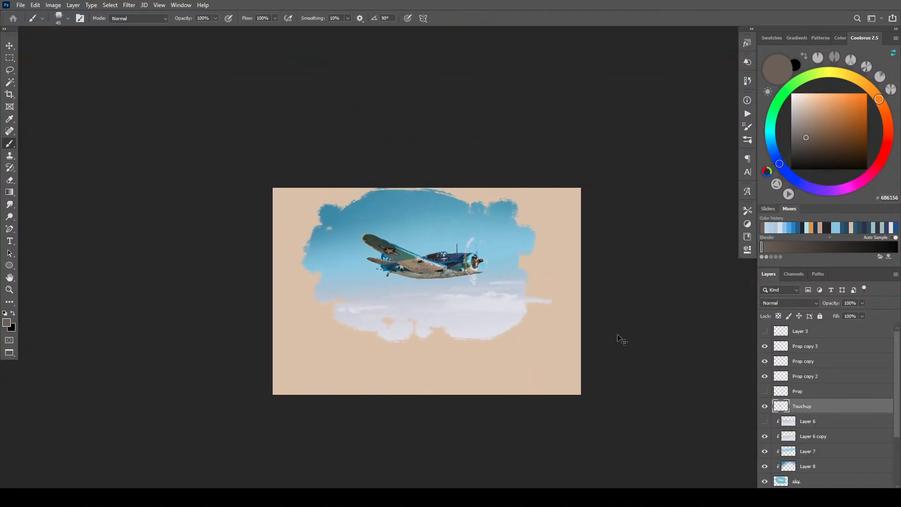
pyautogui.hotkey('ctrl', '+')
pyautogui.hotkey('ctrl', '+')
pyautogui.hotkey('ctrl', '+')
pyautogui.hotkey('ctrl', '+')
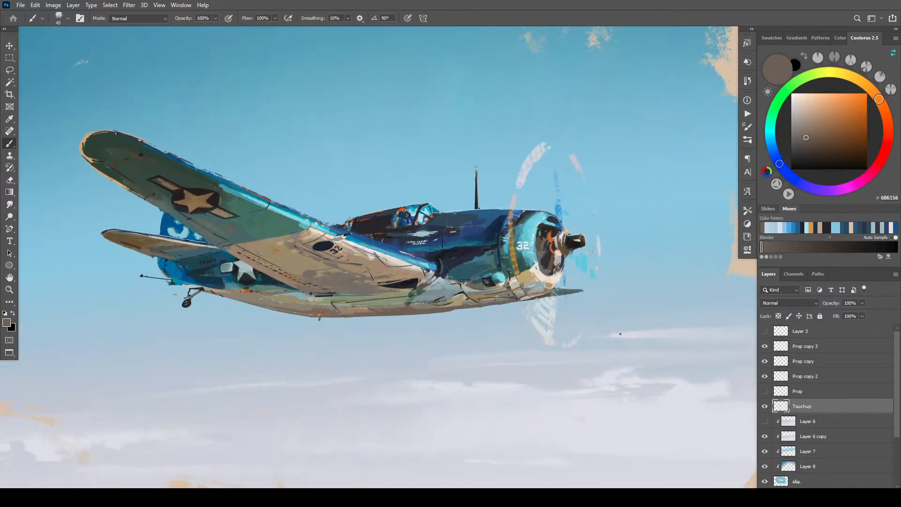
# - Touch up the star insignia under the wing with sampled near-black, dark blue-grey and muted green
pyautogui.moveTo(307, 287); pyautogui.dragTo(577, 372)
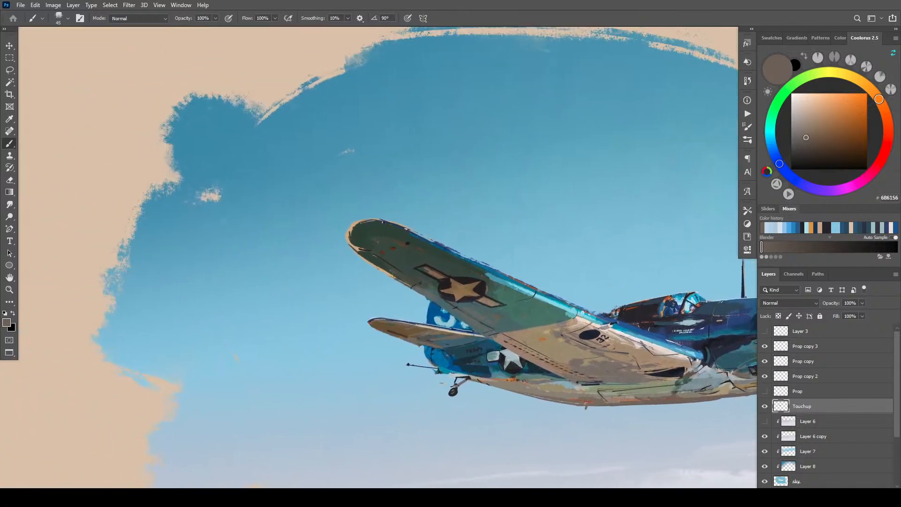
pyautogui.keyDown('alt'); pyautogui.click(483, 286); pyautogui.keyUp('alt')
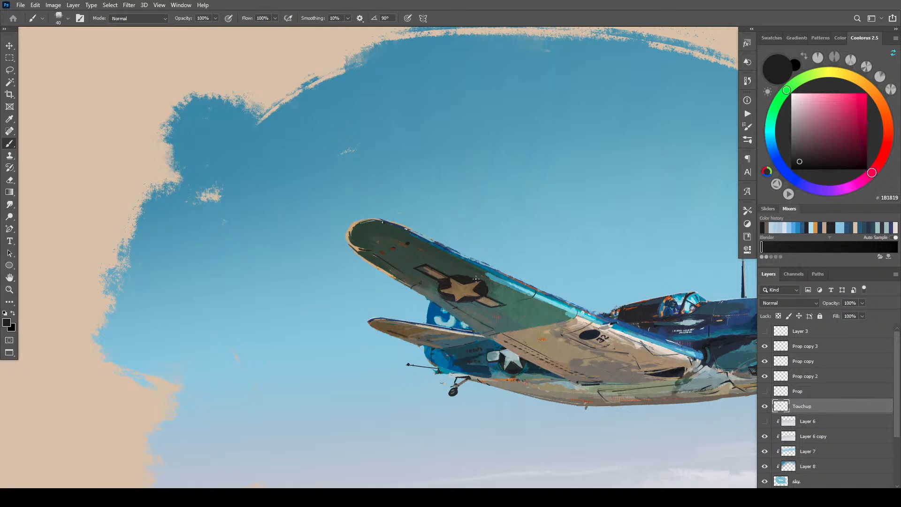
pyautogui.keyDown('alt'); pyautogui.click(443, 297); pyautogui.keyUp('alt')
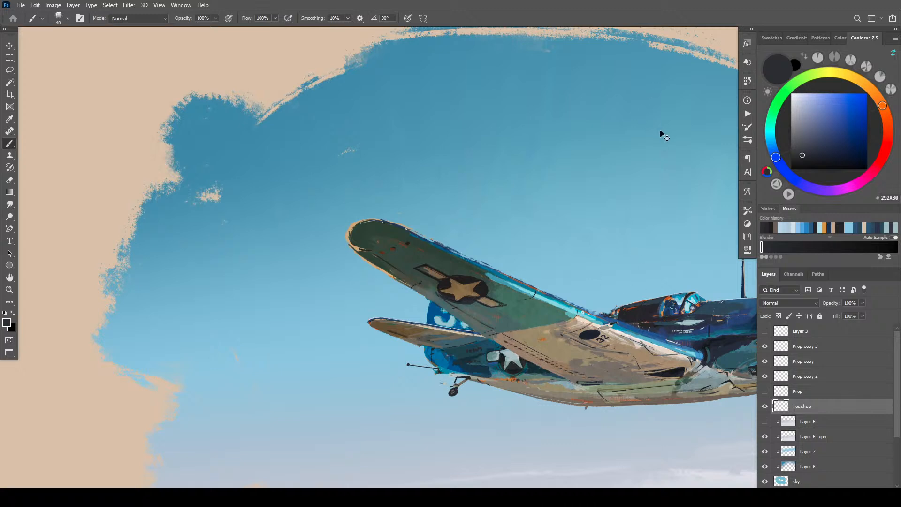
pyautogui.hotkey('ctrl', '-')
pyautogui.scroll(6, 570, 185)
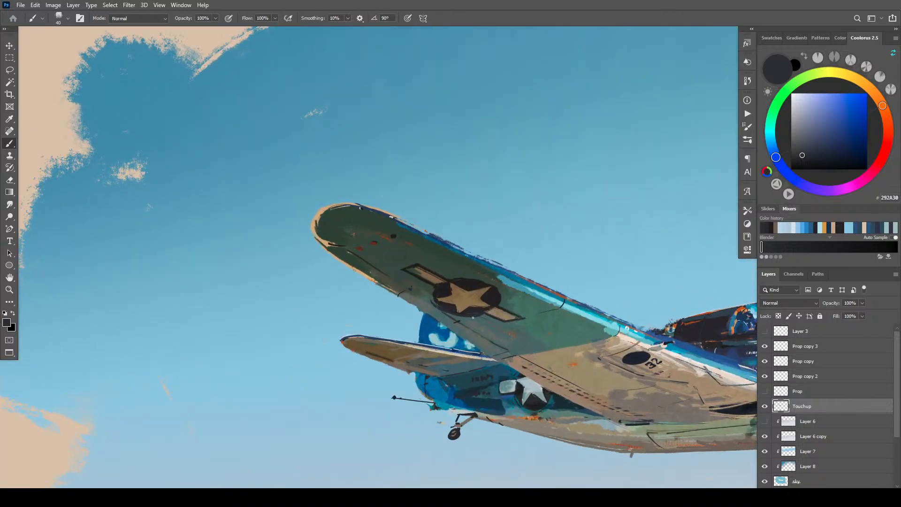
pyautogui.keyDown('alt'); pyautogui.click(473, 318); pyautogui.keyUp('alt')
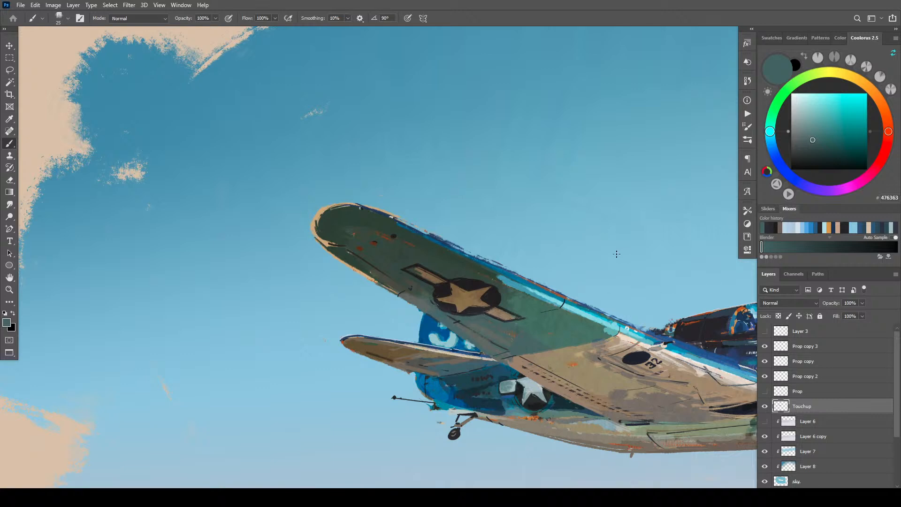
# - Examine the aircraft against the full sky composition
pyautogui.hotkey('ctrl', '-')
pyautogui.hotkey('ctrl', '-')
pyautogui.hotkey('ctrl', '-')
pyautogui.hotkey('ctrl', '-')
pyautogui.hotkey('ctrl', '-')
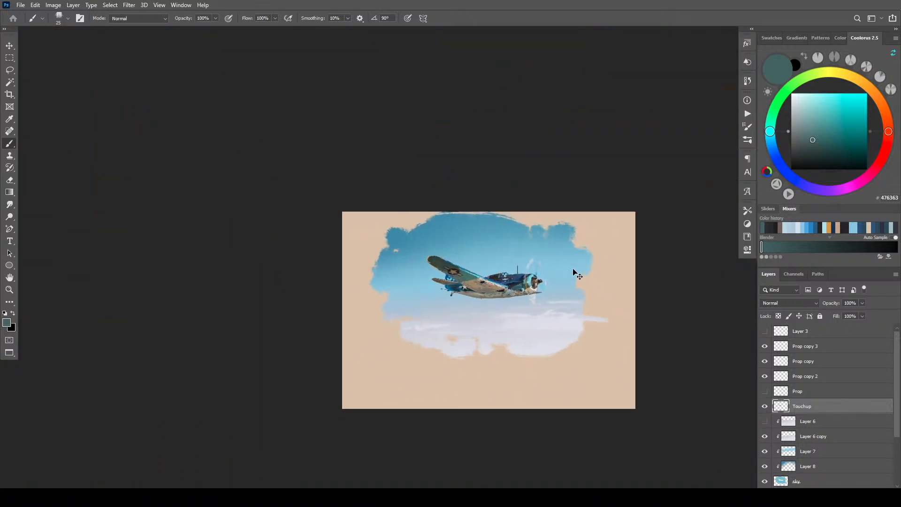
pyautogui.hotkey('ctrl', '+')
pyautogui.hotkey('ctrl', '+')
pyautogui.hotkey('ctrl', '+')
pyautogui.hotkey('ctrl', '+')
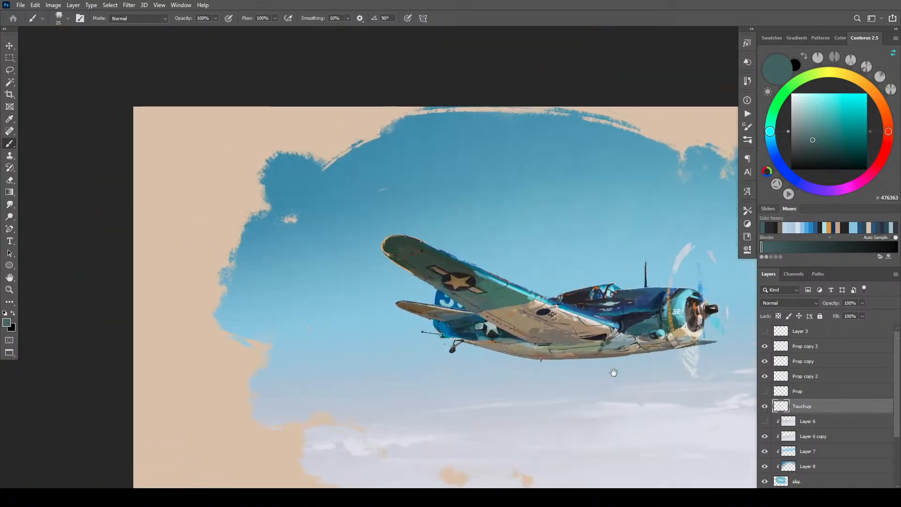
pyautogui.moveTo(614, 373); pyautogui.dragTo(483, 349)
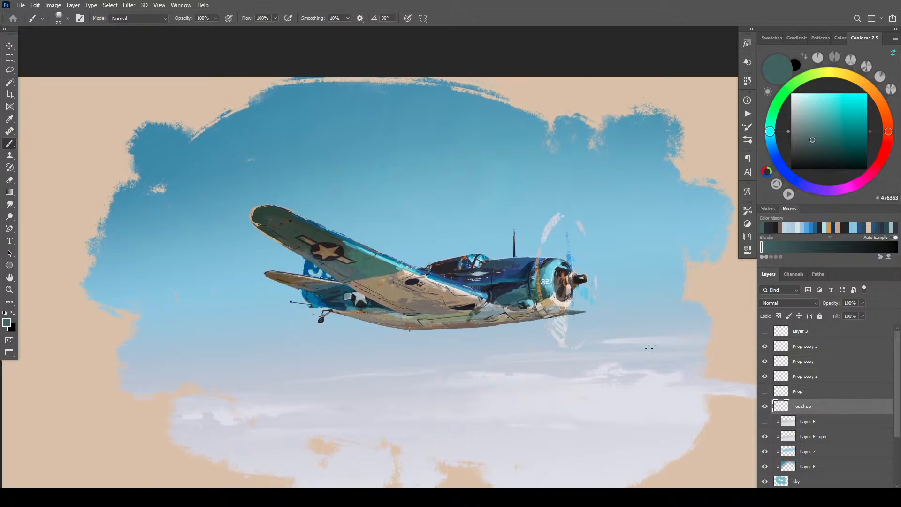
# - Touch up the fuselage belly below the wing with sampled olive-grey and pale green-grey
pyautogui.keyDown('alt'); pyautogui.click(412, 313); pyautogui.keyUp('alt')
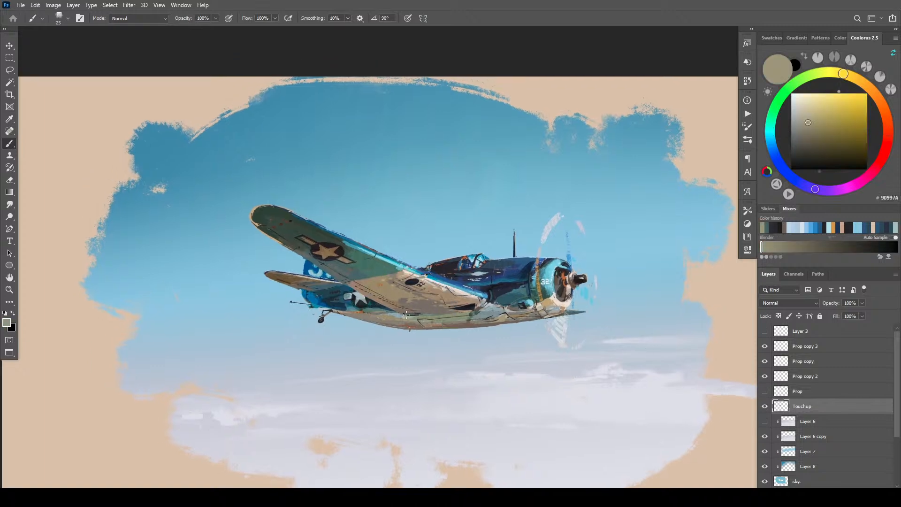
pyautogui.press('[')
pyautogui.keyDown('alt'); pyautogui.click(402, 317); pyautogui.keyUp('alt')
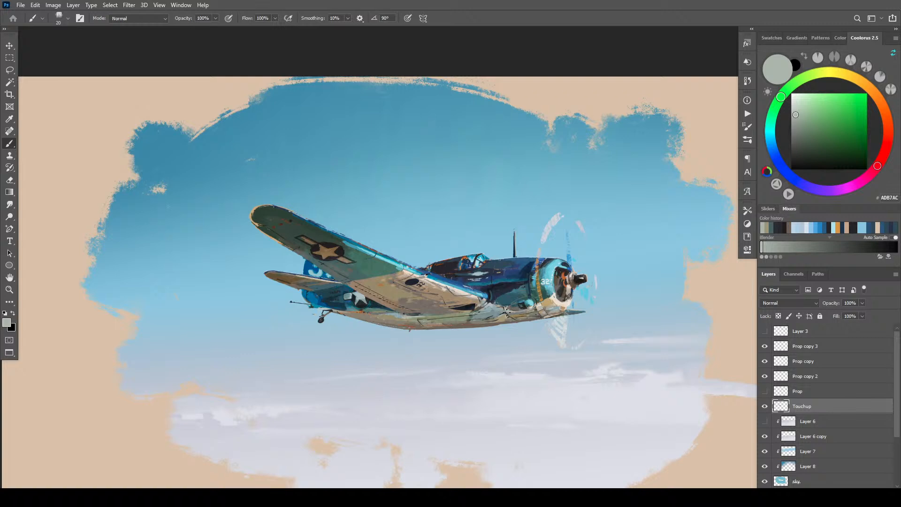
# - Sample the tan of the lower nose, darken it to deep olive-brown, and add shading to the fuselage underside ahead of the wing
pyautogui.keyDown('alt'); pyautogui.click(524, 312); pyautogui.keyUp('alt')
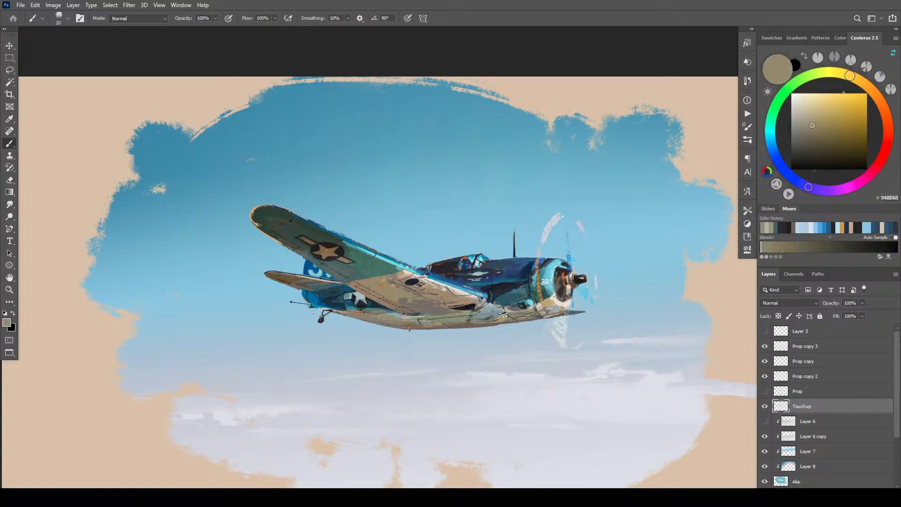
pyautogui.press(']')
pyautogui.press(']')
pyautogui.moveTo(825, 140); pyautogui.dragTo(796, 157)
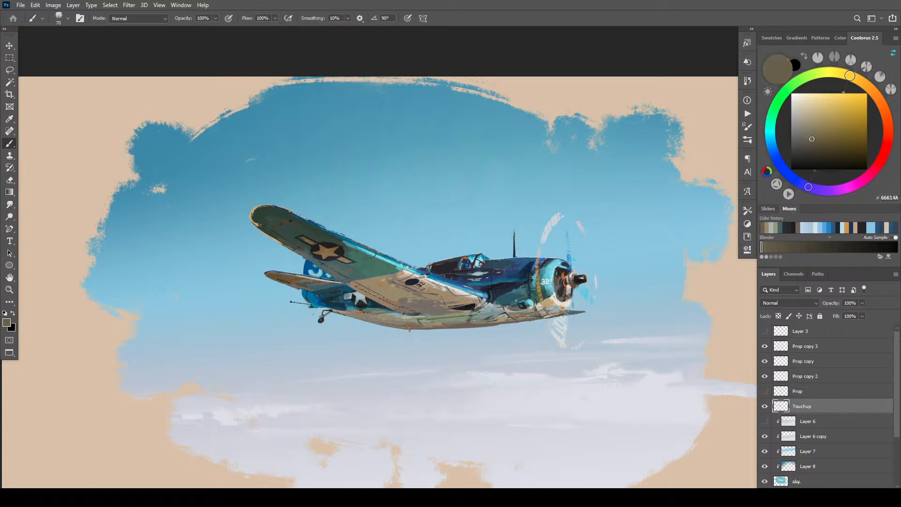
pyautogui.moveTo(491, 317); pyautogui.dragTo(487, 322)
pyautogui.moveTo(817, 152); pyautogui.dragTo(802, 160)
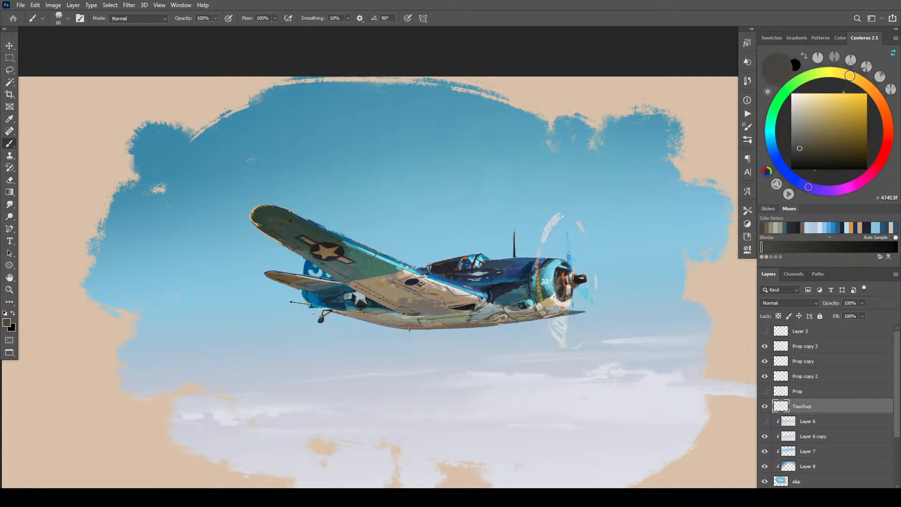
pyautogui.moveTo(505, 318)
pyautogui.mouseDown()
pyautogui.moveTo(451, 328)
pyautogui.moveTo(492, 320)
pyautogui.mouseUp()
# - Paint a small off-white winged emblem on the fuselage below the windshield and refine its shape with sampled dark navy
pyautogui.keyDown('alt'); pyautogui.click(461, 293); pyautogui.keyUp('alt')
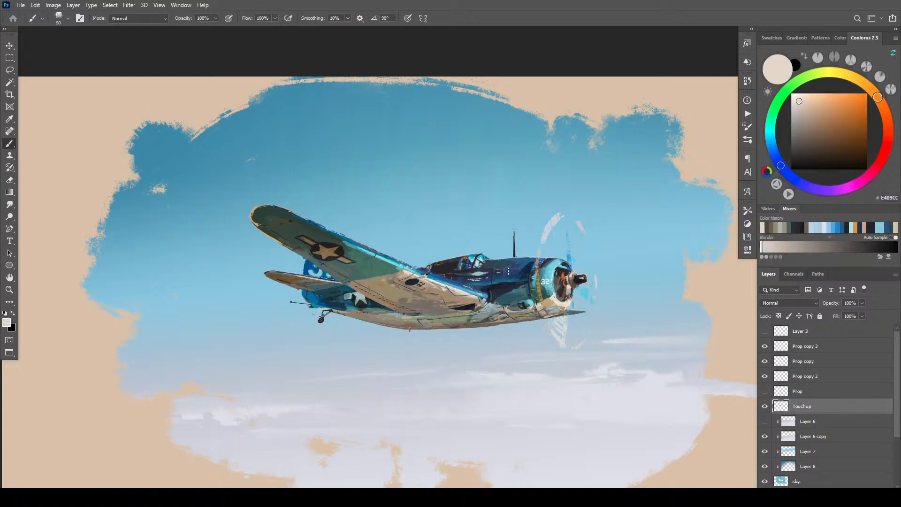
pyautogui.press('[')
pyautogui.moveTo(471, 274); pyautogui.dragTo(485, 274)
pyautogui.press(']')
pyautogui.moveTo(476, 274)
pyautogui.mouseDown()
pyautogui.moveTo(468, 274)
pyautogui.moveTo(475, 272)
pyautogui.mouseUp()
pyautogui.keyDown('alt'); pyautogui.click(490, 265); pyautogui.keyUp('alt')
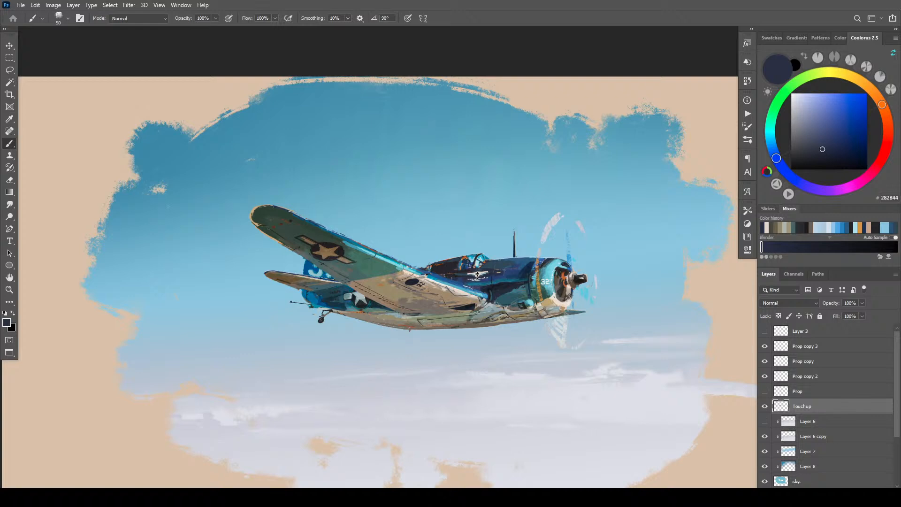
pyautogui.keyDown('alt'); pyautogui.click(476, 275); pyautogui.keyUp('alt')
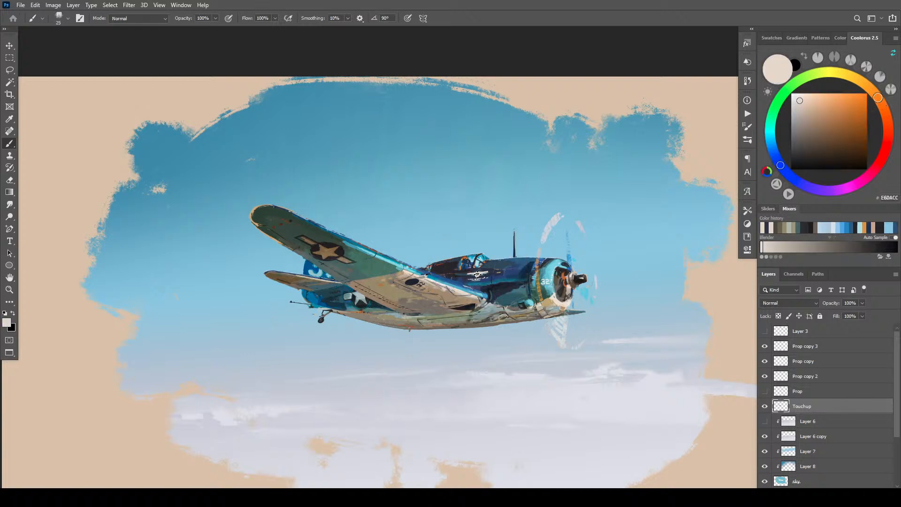
pyautogui.keyDown('alt'); pyautogui.click(490, 270); pyautogui.keyUp('alt')
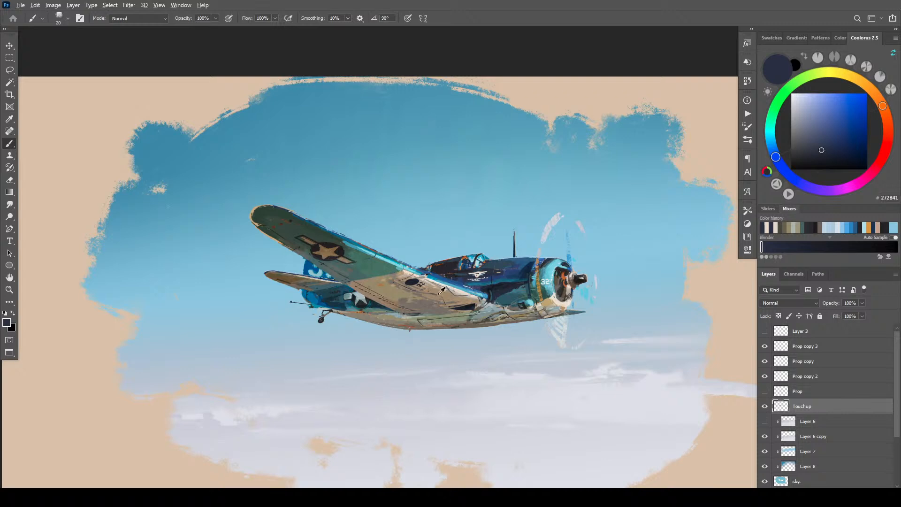
# - Touch up the wing's underside and the rear belly with sampled grey-browns
pyautogui.keyDown('alt'); pyautogui.click(398, 285); pyautogui.keyUp('alt')
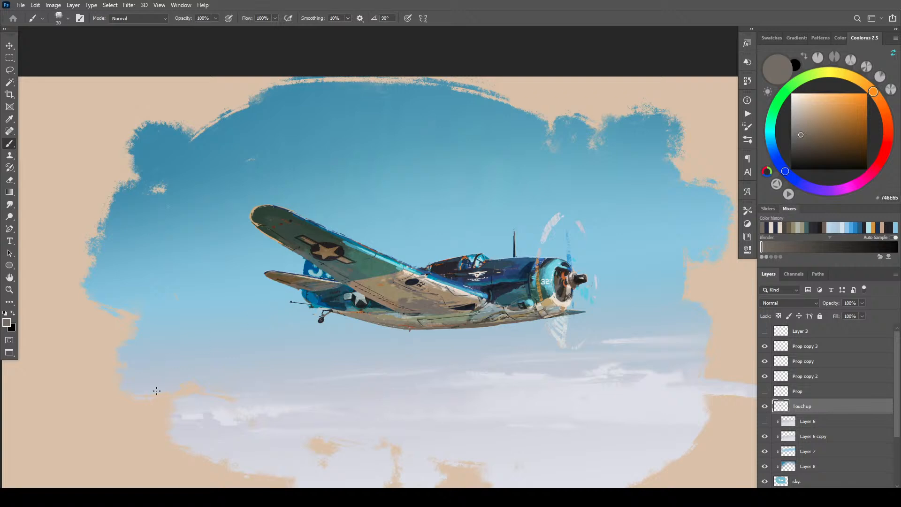
pyautogui.keyDown('alt'); pyautogui.click(357, 309); pyautogui.keyUp('alt')
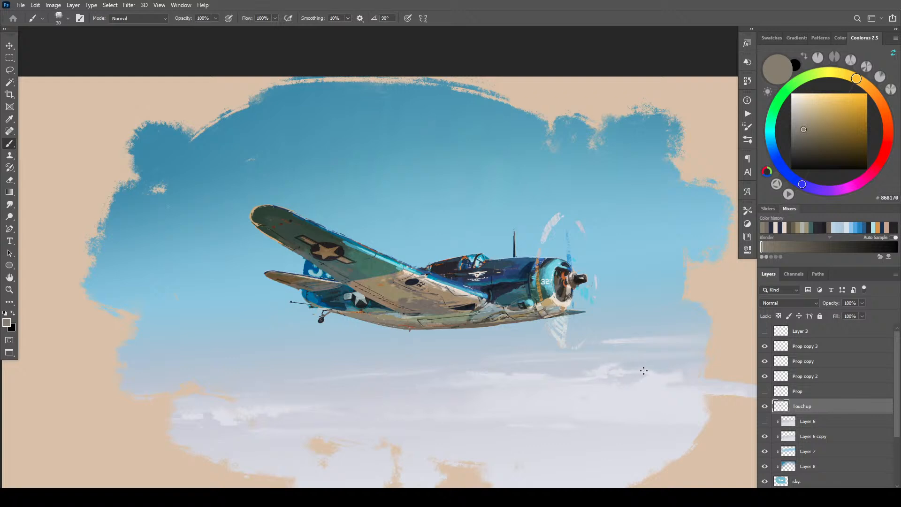
# - Add a new layer above Prop copy 3 and switch to a different brush preset
pyautogui.click(844, 350)
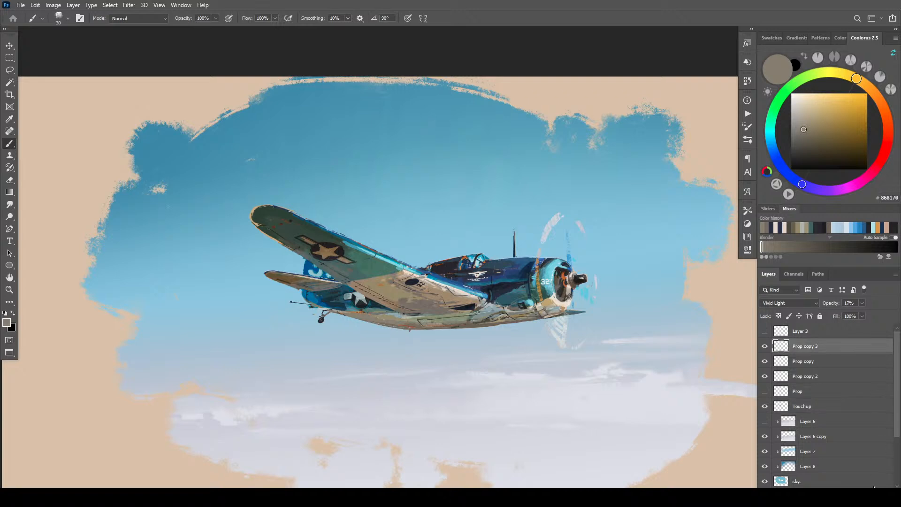
pyautogui.hotkey('ctrl', 'shift', 'alt', 'n')
pyautogui.rightClick(571, 332)
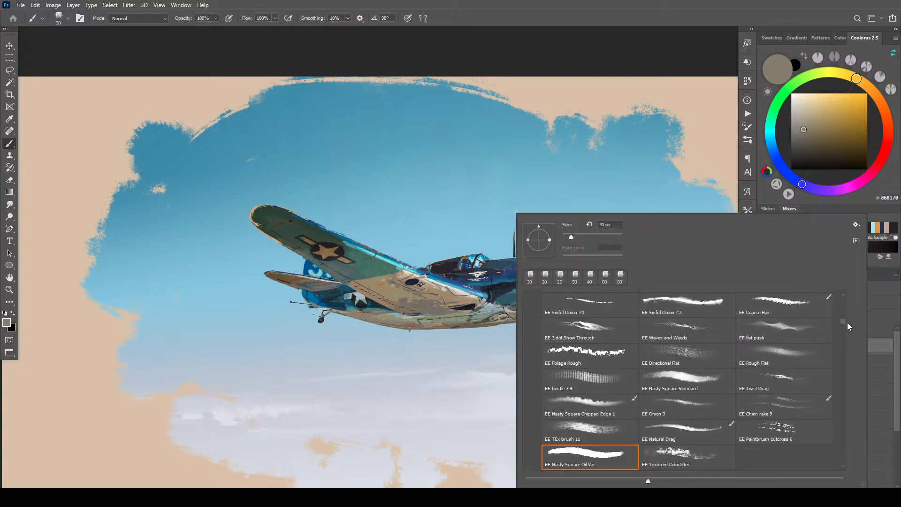
pyautogui.scroll(3, 844, 319)
pyautogui.click(806, 326)
pyautogui.press('Return')
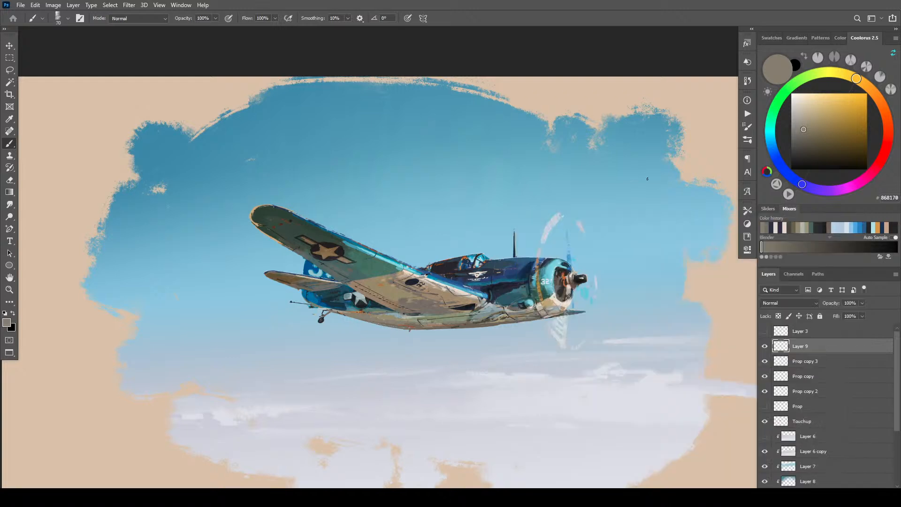
# - Set the paint colour to off-white EBE9E2 and adjust the brush size to 25 px for fine details
pyautogui.click(794, 98)
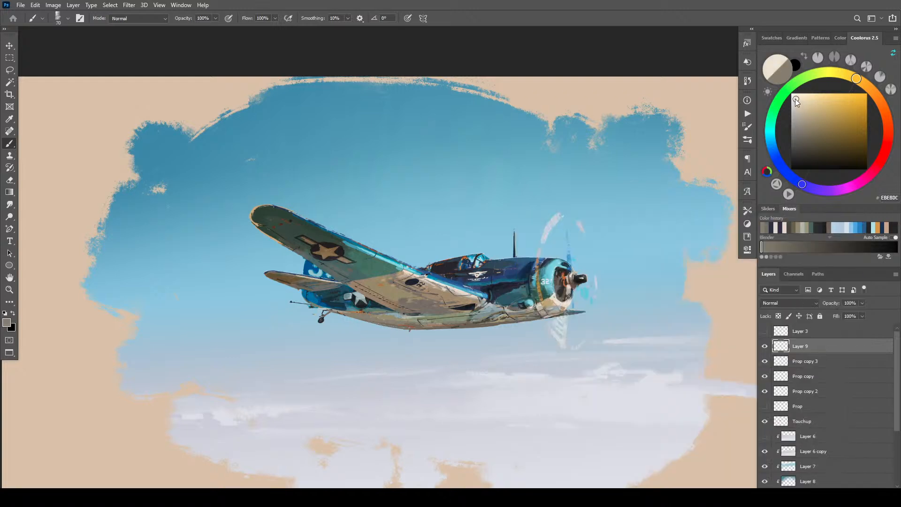
pyautogui.press(']')
pyautogui.press(']')
pyautogui.press(']')
pyautogui.press(']')
pyautogui.press(']')
pyautogui.press(']')
pyautogui.press(']')
pyautogui.press(']')
pyautogui.press(']')
pyautogui.press(']')
pyautogui.press(']')
pyautogui.press(']')
pyautogui.press('[')
pyautogui.press('[')
pyautogui.press('[')
pyautogui.press('[')
pyautogui.press('[')
pyautogui.press('[')
pyautogui.press('[')
pyautogui.press('[')
pyautogui.press('[')
pyautogui.press('[')
pyautogui.press('[')
pyautogui.press('[')
pyautogui.press('[')
pyautogui.press('[')
pyautogui.press('[')
pyautogui.press('[')
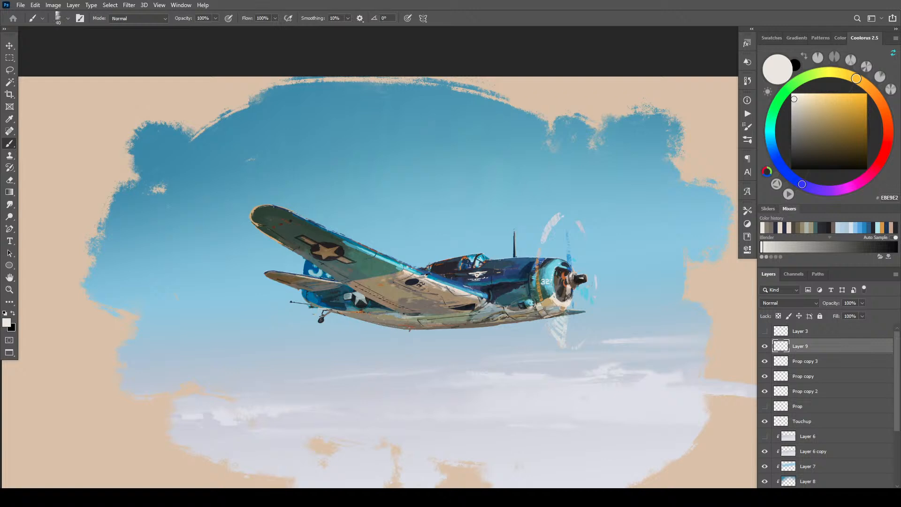
pyautogui.press('[')
pyautogui.press('[')
pyautogui.press(']')
pyautogui.press(']')
pyautogui.press(']')
pyautogui.press(']')
pyautogui.press(']')
pyautogui.press(']')
pyautogui.press(']')
pyautogui.press(']')
pyautogui.press(']')
pyautogui.press(']')
pyautogui.press(']')
pyautogui.press('[')
pyautogui.press('[')
pyautogui.press('[')
pyautogui.press('[')
pyautogui.press(']')
pyautogui.press(']')
pyautogui.press(']')
pyautogui.press('[')
pyautogui.press('[')
pyautogui.press('[')
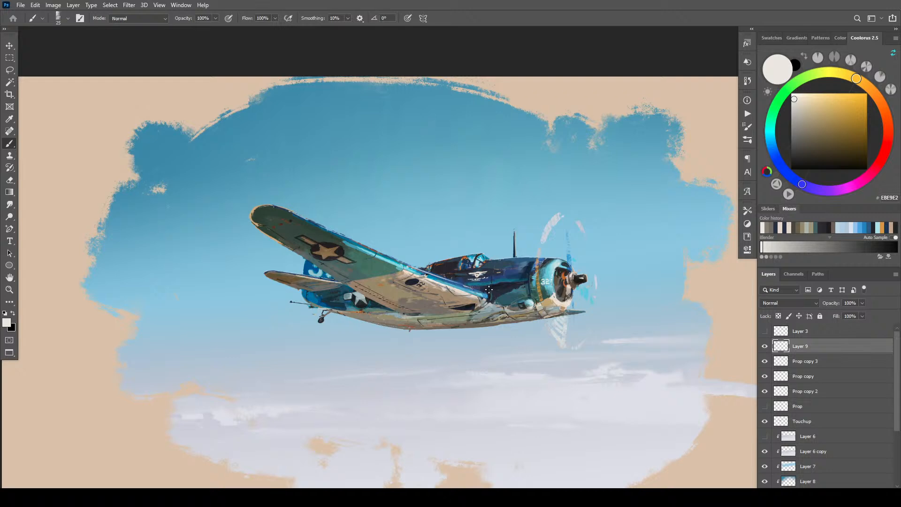
# - Adjust the brush size and refine the dark fuselage paint below the cockpit, sampling near-black 201E23
pyautogui.press(']')
pyautogui.press(']')
pyautogui.press('[')
pyautogui.press('[')
pyautogui.press(']')
pyautogui.keyDown('alt'); pyautogui.click(465, 268); pyautogui.keyUp('alt')
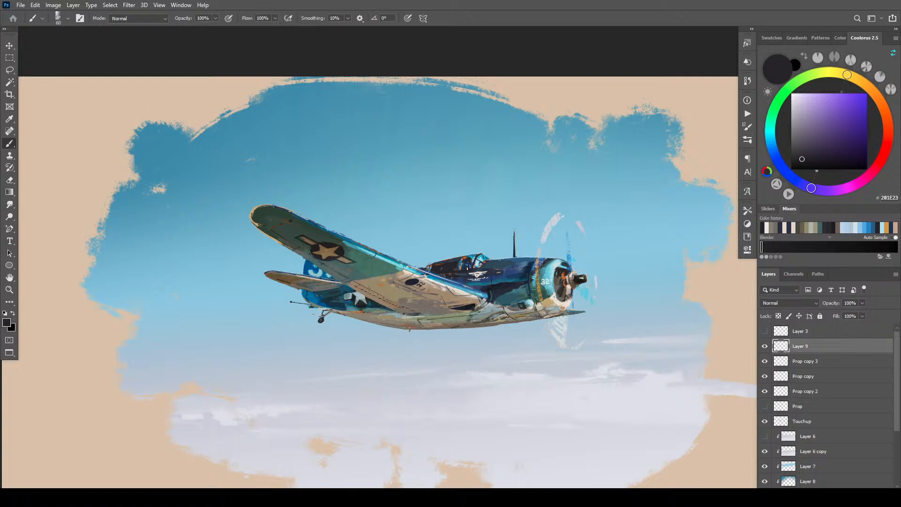
# - Paint the pilot and cockpit interior with sampled red-orange and orange, adding lighter peach and beige tones
pyautogui.keyDown('alt'); pyautogui.click(469, 258); pyautogui.keyUp('alt')
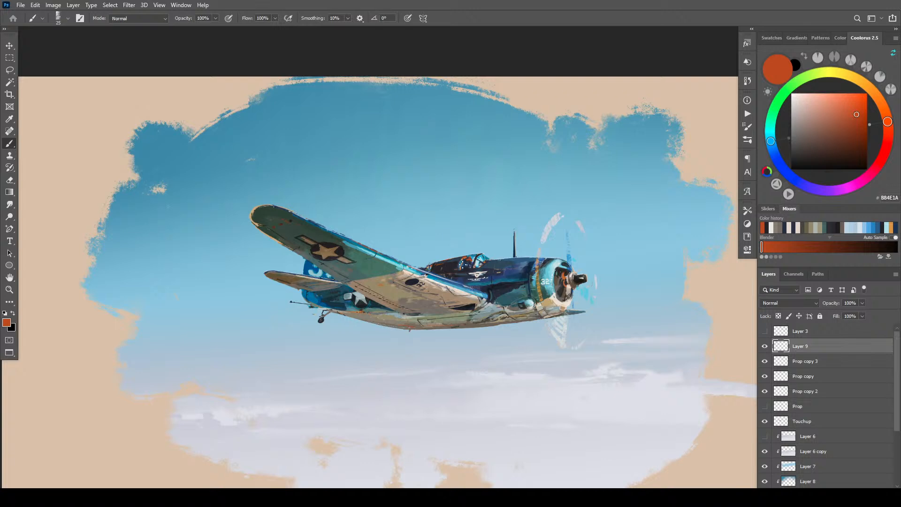
pyautogui.keyDown('alt'); pyautogui.click(464, 262); pyautogui.keyUp('alt')
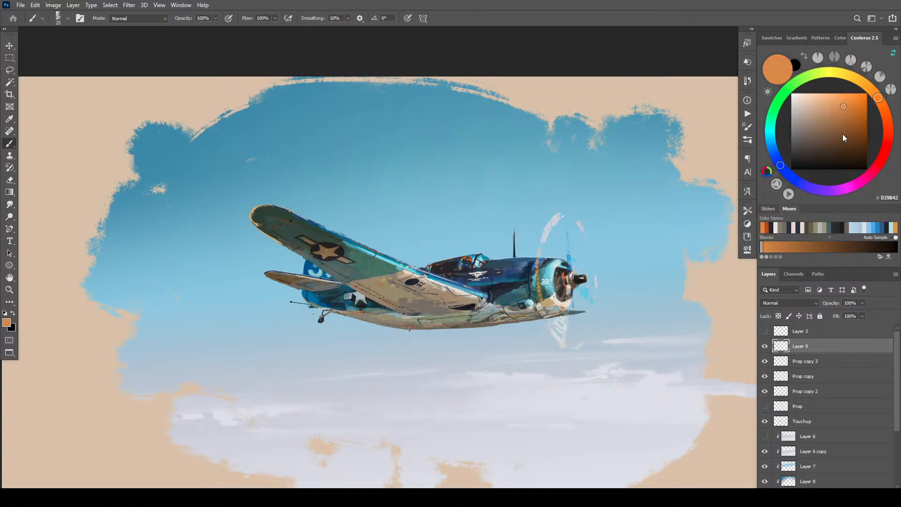
pyautogui.click(823, 100)
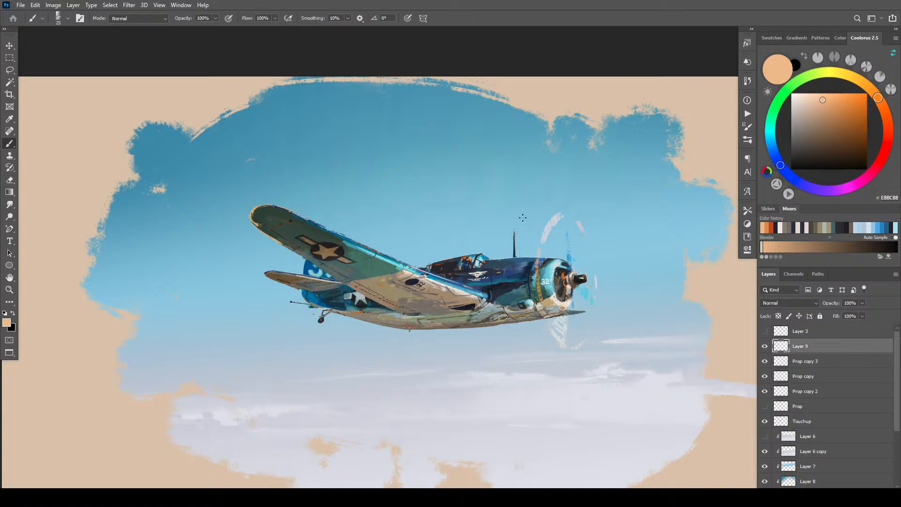
pyautogui.click(807, 108)
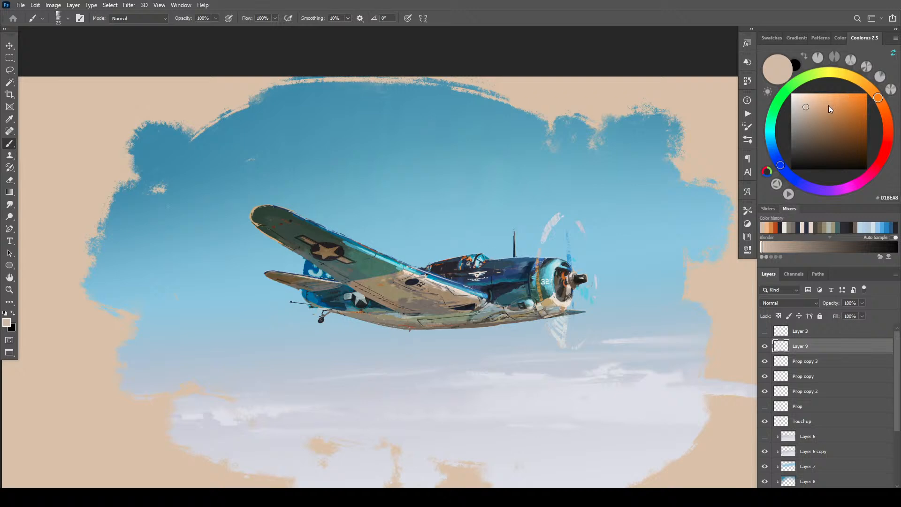
pyautogui.click(818, 108)
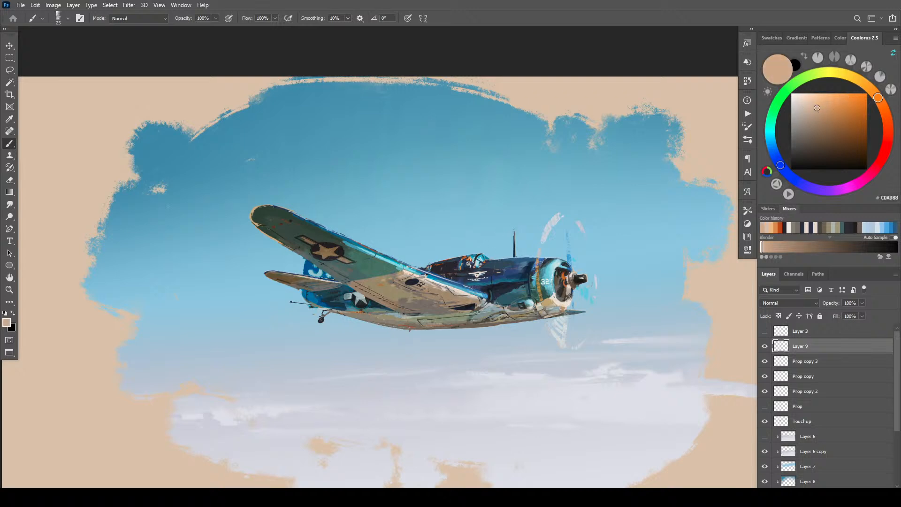
# - Add dark brown 3D3224, warm brown 794E1C and sampled rust-orange details to the cockpit interior, varying the brush size
pyautogui.click(823, 151)
pyautogui.press('[')
pyautogui.press('[')
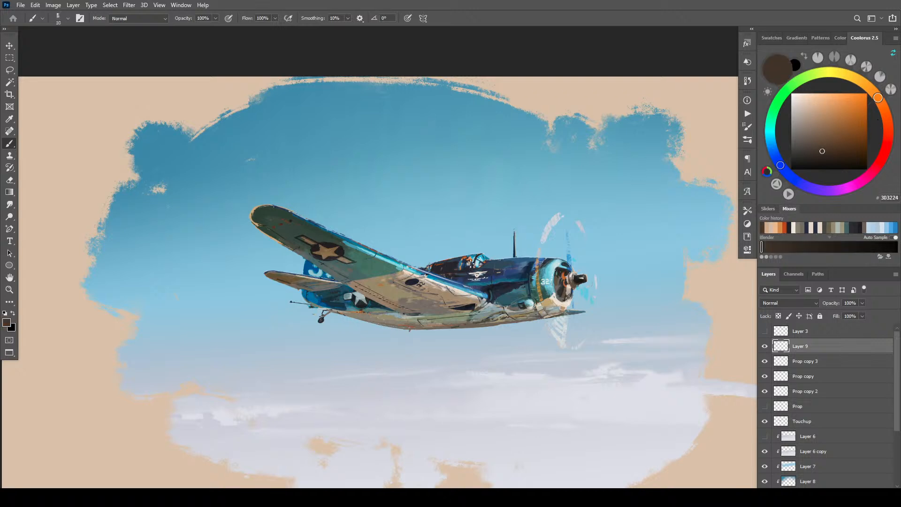
pyautogui.click(850, 133)
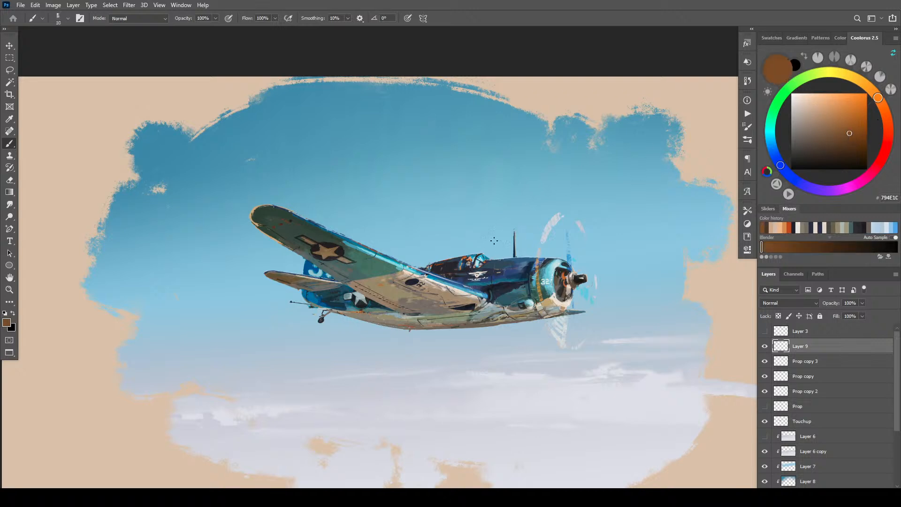
pyautogui.press(']')
pyautogui.press(']')
pyautogui.keyDown('alt'); pyautogui.click(468, 261); pyautogui.keyUp('alt')
pyautogui.press(']')
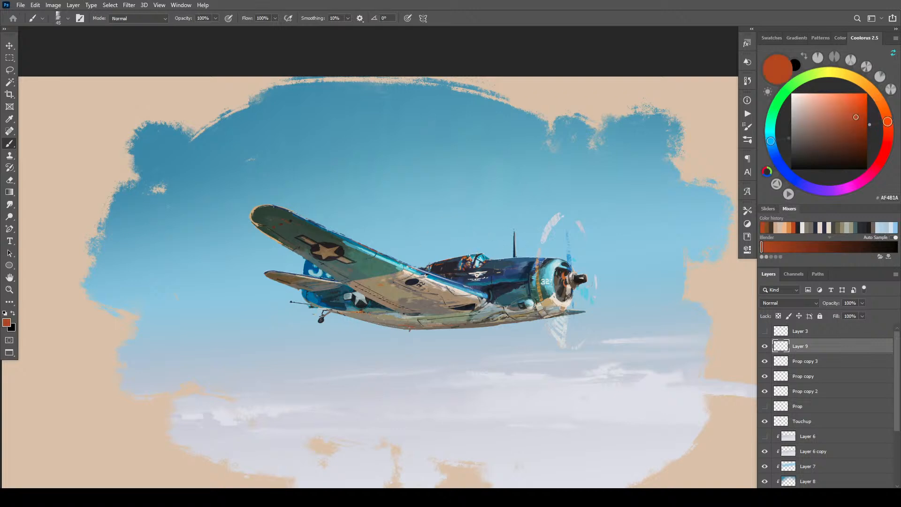
# - Refine the cockpit and nearby fuselage details with dark navy 1F2F52 at a 15 px brush size
pyautogui.keyDown('alt'); pyautogui.click(464, 261); pyautogui.keyUp('alt')
pyautogui.press('[')
pyautogui.press('[')
pyautogui.press('[')
pyautogui.press('[')
pyautogui.press('[')
pyautogui.press('[')
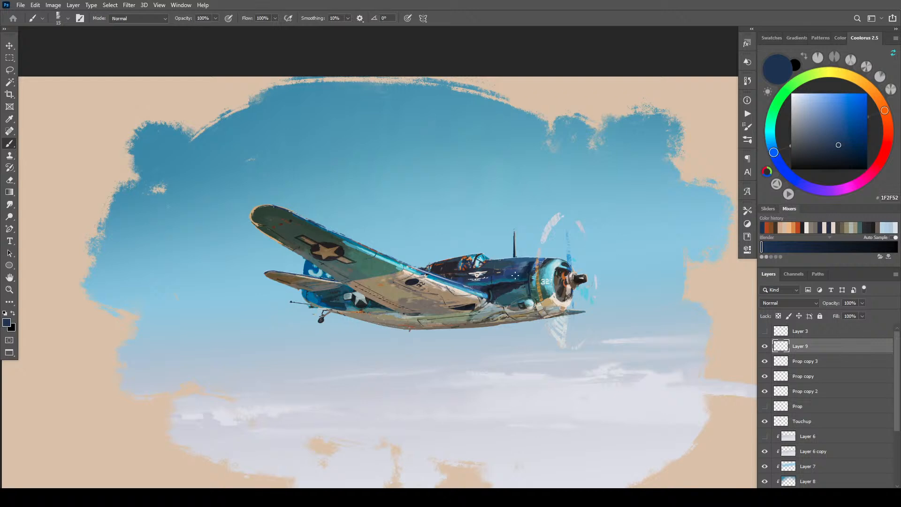
# - Touch up the dark wheel-well marking and surrounding wing underside near the root with sampled tan and cream
pyautogui.keyDown('alt'); pyautogui.click(413, 282); pyautogui.keyUp('alt')
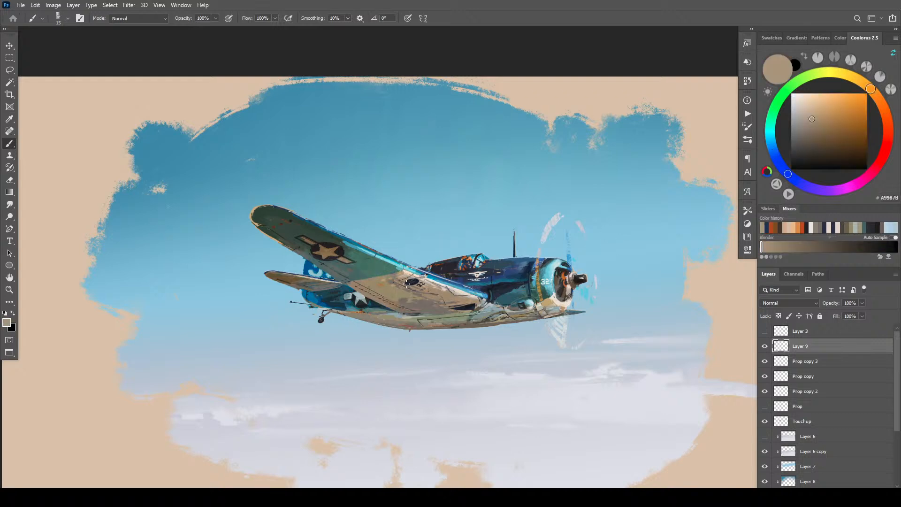
pyautogui.moveTo(409, 281); pyautogui.dragTo(411, 282)
pyautogui.keyDown('alt'); pyautogui.click(445, 306); pyautogui.keyUp('alt')
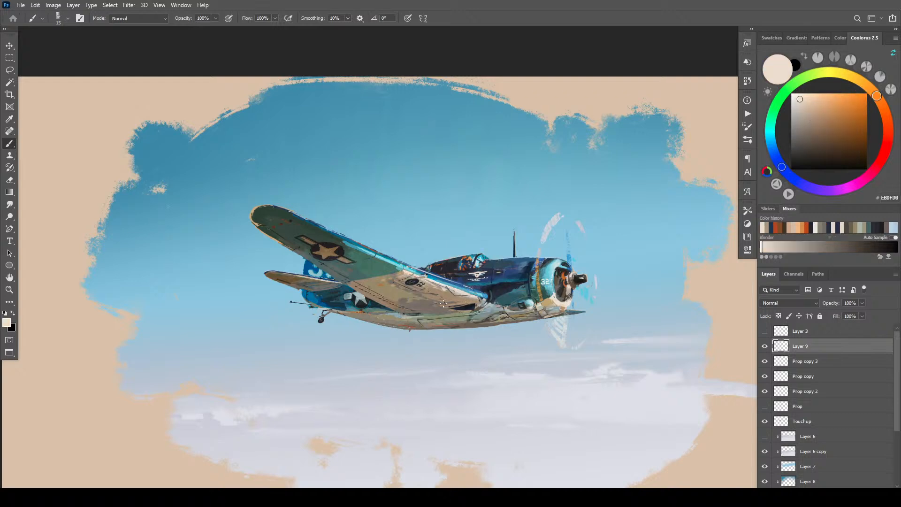
pyautogui.press(']')
pyautogui.press(']')
pyautogui.press(']')
pyautogui.keyDown('alt'); pyautogui.click(410, 268); pyautogui.keyUp('alt')
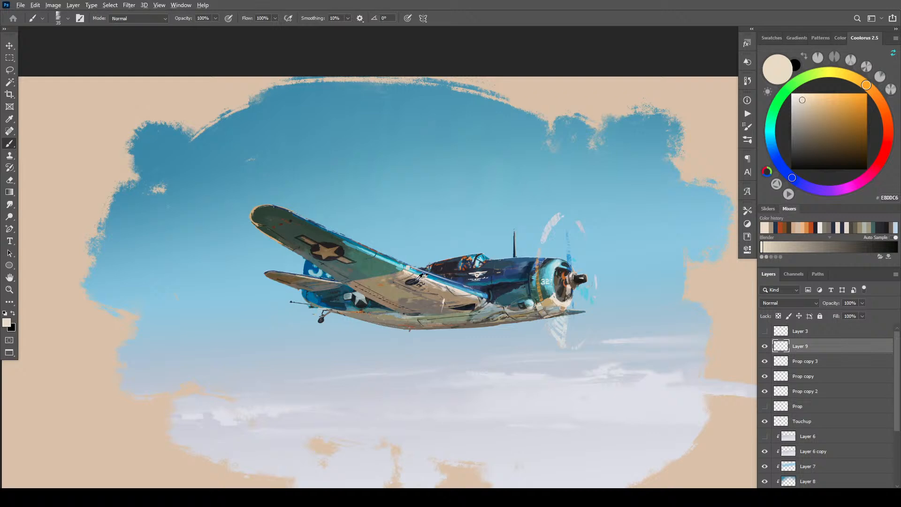
# - Add fine dark navy and blue details along the wing's leading edge near the root with a smaller brush
pyautogui.keyDown('alt'); pyautogui.click(416, 277); pyautogui.keyUp('alt')
pyautogui.press('[')
pyautogui.press('[')
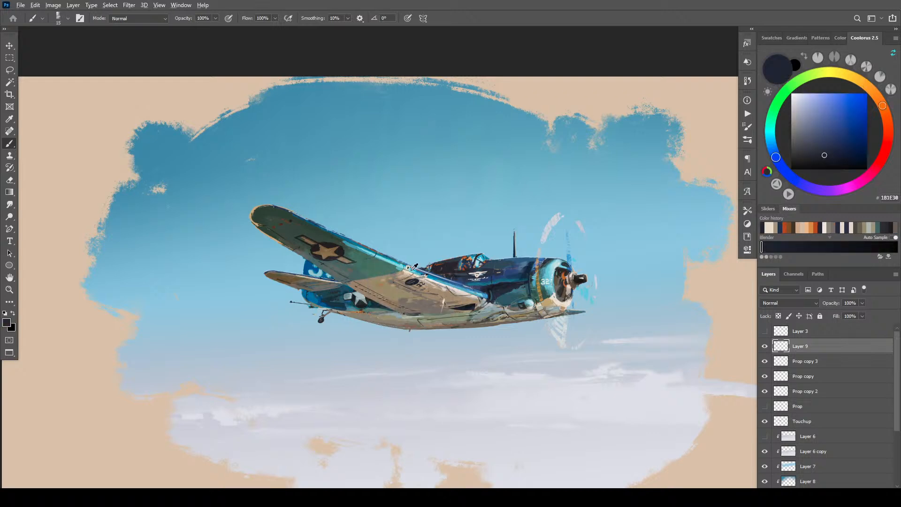
pyautogui.keyDown('alt'); pyautogui.click(411, 266); pyautogui.keyUp('alt')
pyautogui.keyDown('alt'); pyautogui.click(408, 268); pyautogui.keyUp('alt')
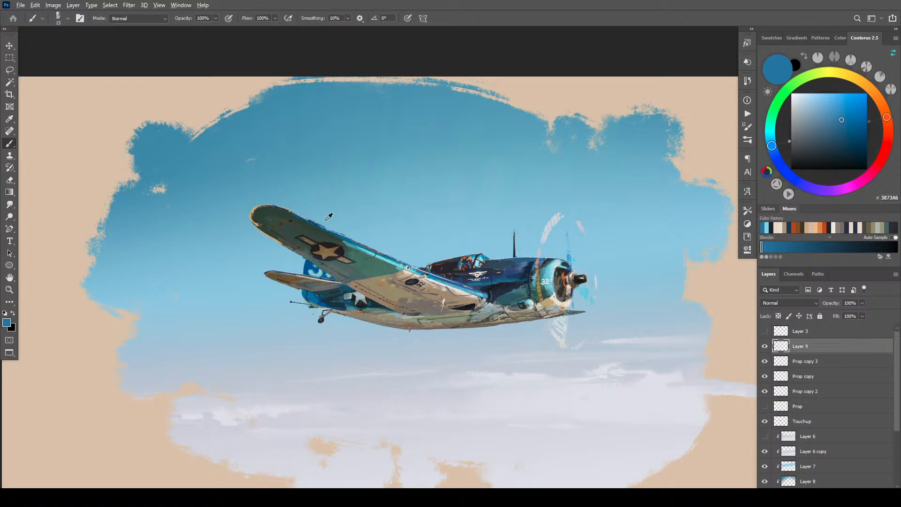
# - Darken the wing tip and outer wing edge with slate 2F4655 and dark blue-grey 202832, varying the brush size
pyautogui.keyDown('alt'); pyautogui.click(460, 276); pyautogui.keyUp('alt')
pyautogui.press(']')
pyautogui.press(']')
pyautogui.press(']')
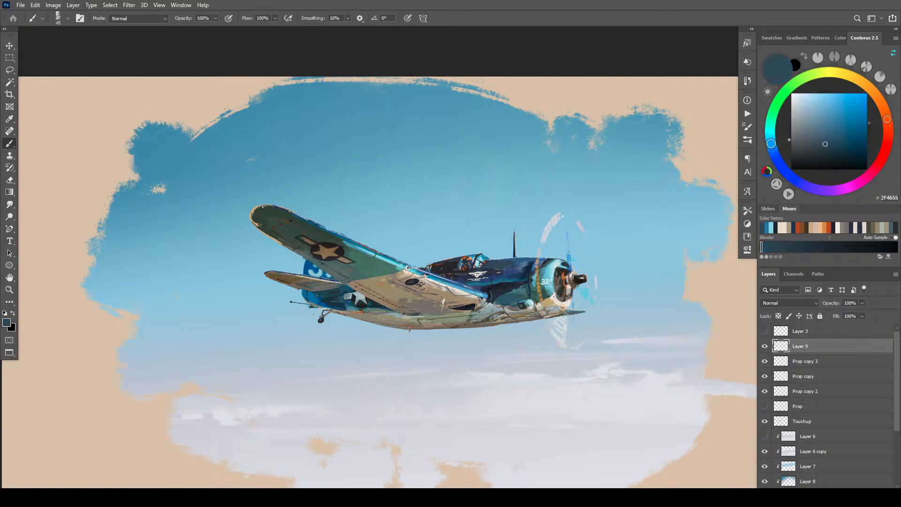
pyautogui.click(819, 154)
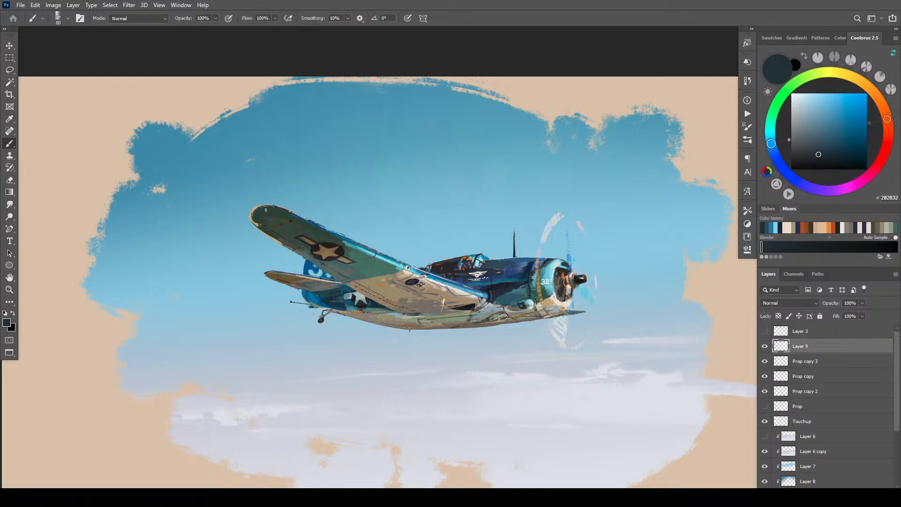
pyautogui.press(']')
pyautogui.press(']')
pyautogui.press(']')
pyautogui.press('[')
pyautogui.press('[')
pyautogui.press('[')
pyautogui.press('[')
pyautogui.press('[')
pyautogui.press('[')
pyautogui.press('[')
pyautogui.press('[')
pyautogui.press(']')
# - Paint pale blue highlights along the lower fuselage behind the cowling and refine them with sampled tan and dark teal 315360
pyautogui.keyDown('alt'); pyautogui.click(493, 312); pyautogui.keyUp('alt')
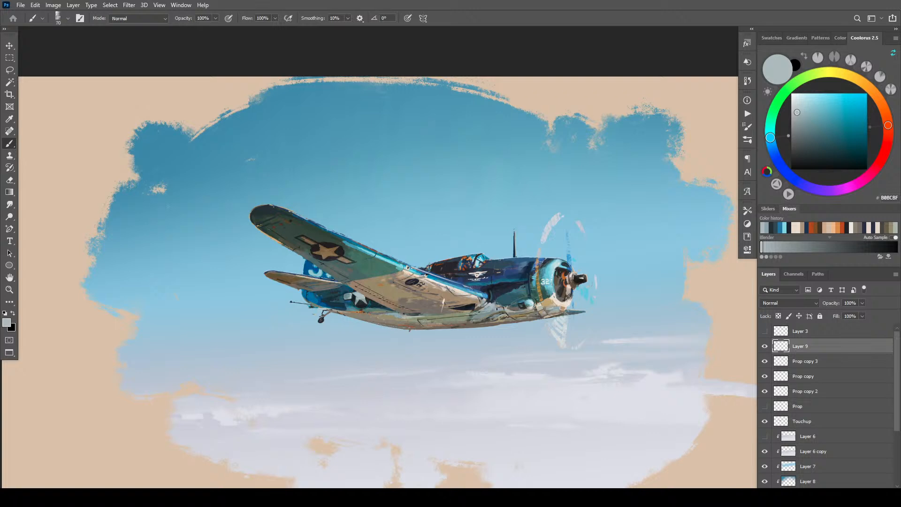
pyautogui.click(803, 105)
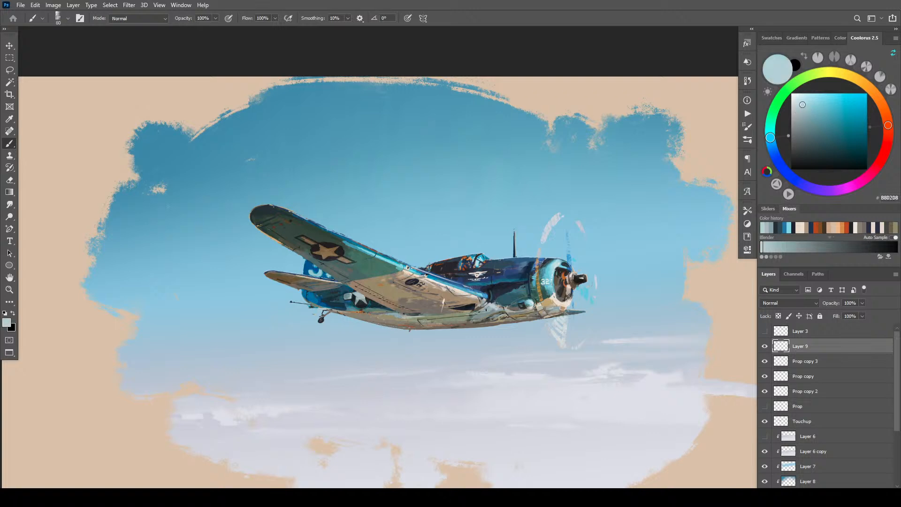
pyautogui.moveTo(486, 309); pyautogui.dragTo(519, 309)
pyautogui.keyDown('alt'); pyautogui.click(549, 301); pyautogui.keyUp('alt')
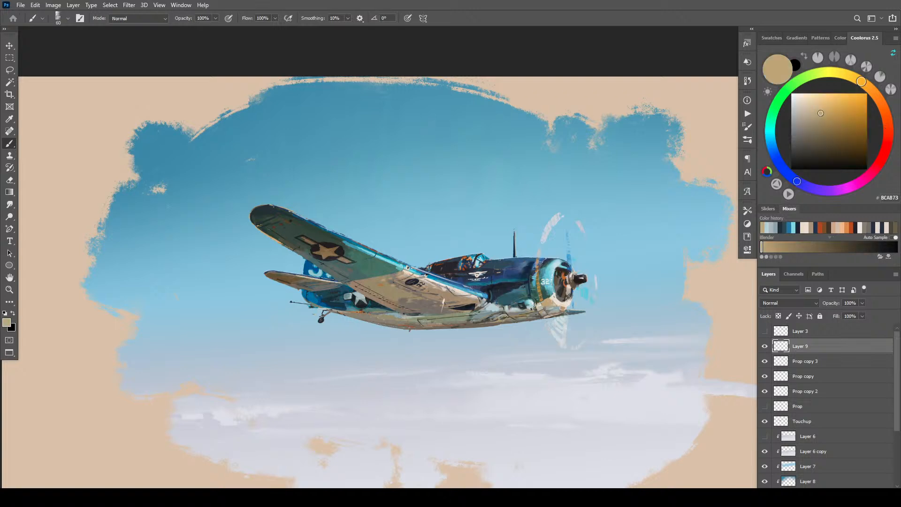
pyautogui.keyDown('alt'); pyautogui.click(501, 300); pyautogui.keyUp('alt')
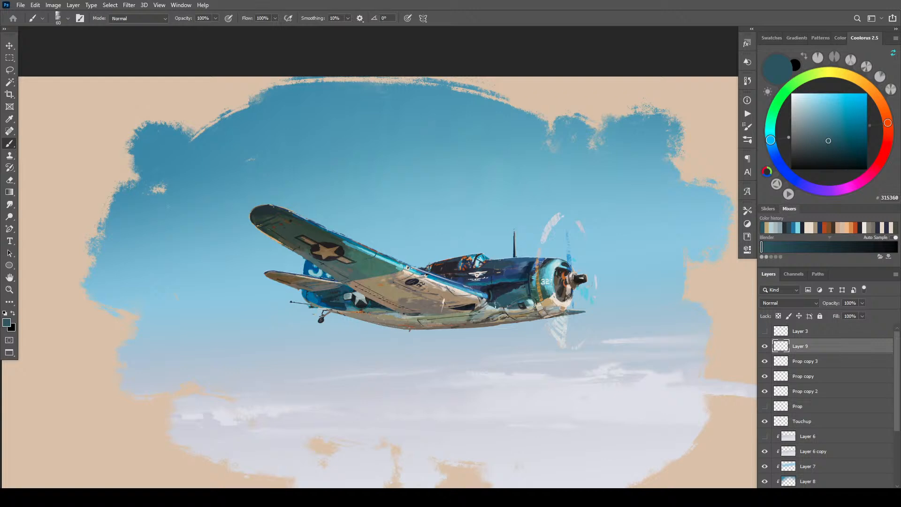
# - Sample the pale blue on the lower fuselage and enlarge the brush for broader strokes behind the cowling
pyautogui.keyDown('alt'); pyautogui.click(490, 309); pyautogui.keyUp('alt')
pyautogui.press(']')
pyautogui.press(']')
pyautogui.press(']')
pyautogui.press(']')
pyautogui.press(']')
pyautogui.press(']')
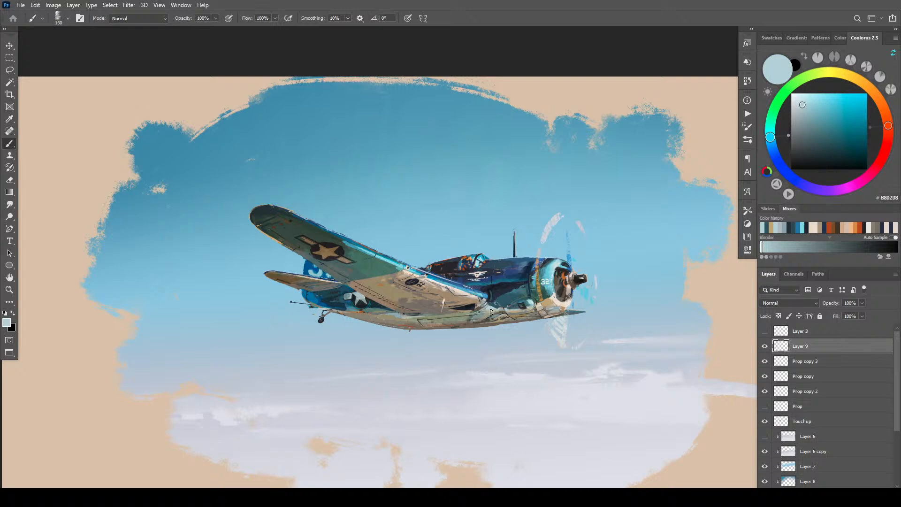
pyautogui.press('[')
# - Touch up the lower fuselage with sampled grey-blue 81939A using a smaller brush, and undo the last stroke
pyautogui.keyDown('alt'); pyautogui.click(478, 317); pyautogui.keyUp('alt')
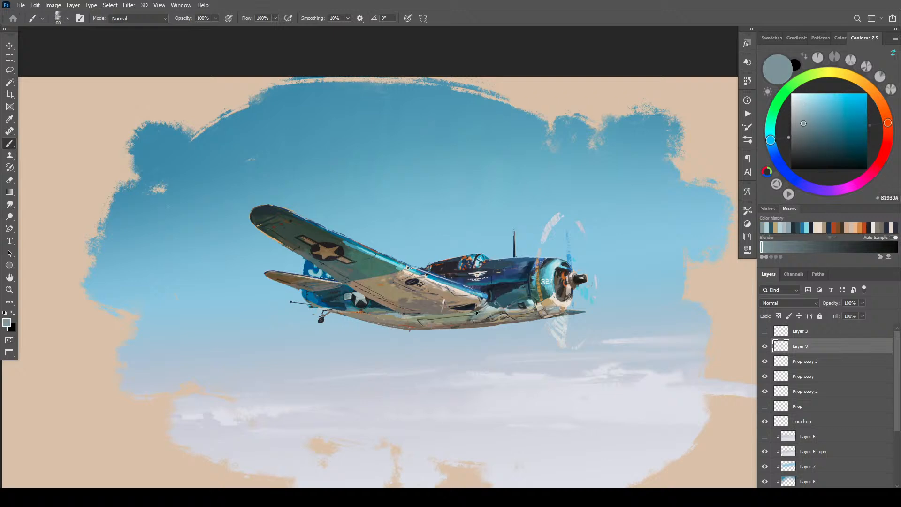
pyautogui.press('[')
pyautogui.press('[')
pyautogui.press('[')
pyautogui.press('[')
pyautogui.hotkey('ctrl', 'z')
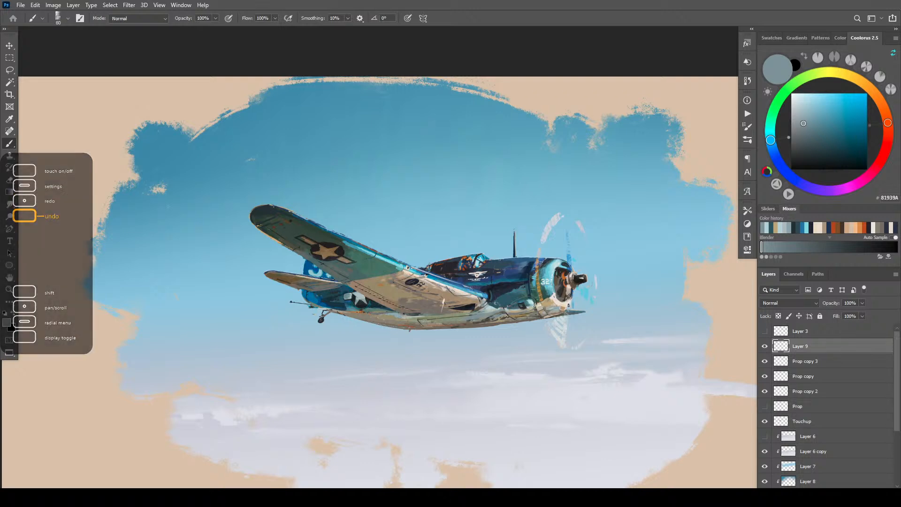
# - Refine the lower engine cowling behind the propeller with small touches of sampled blue-grey, cream and tan
pyautogui.keyDown('alt'); pyautogui.click(556, 304); pyautogui.keyUp('alt')
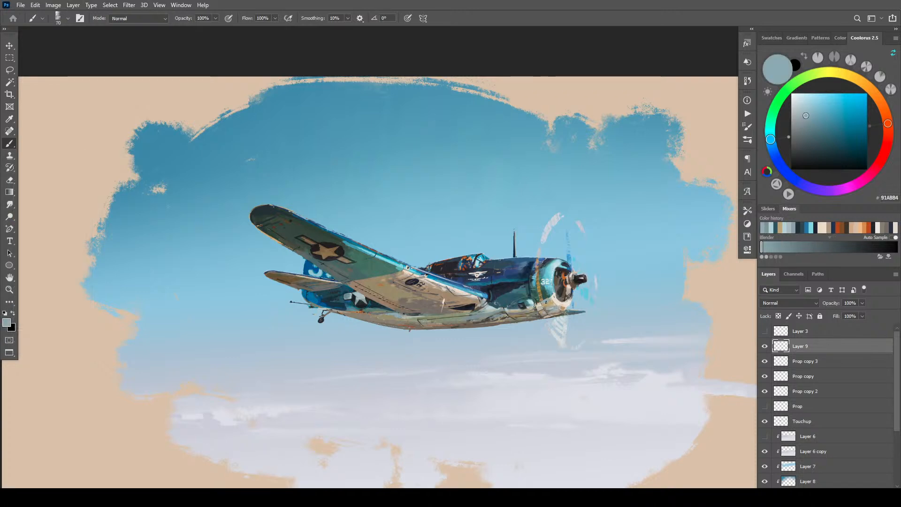
pyautogui.keyDown('alt'); pyautogui.click(559, 295); pyautogui.keyUp('alt')
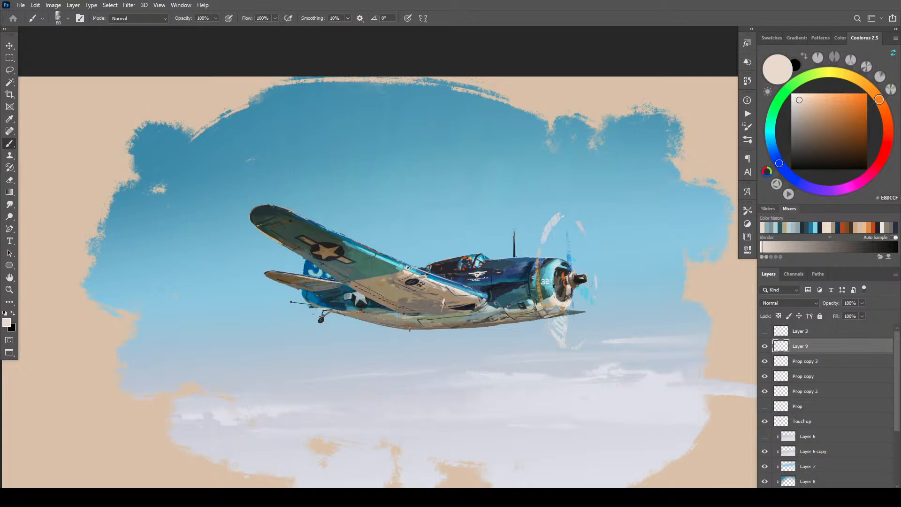
pyautogui.keyDown('alt'); pyautogui.click(564, 306); pyautogui.keyUp('alt')
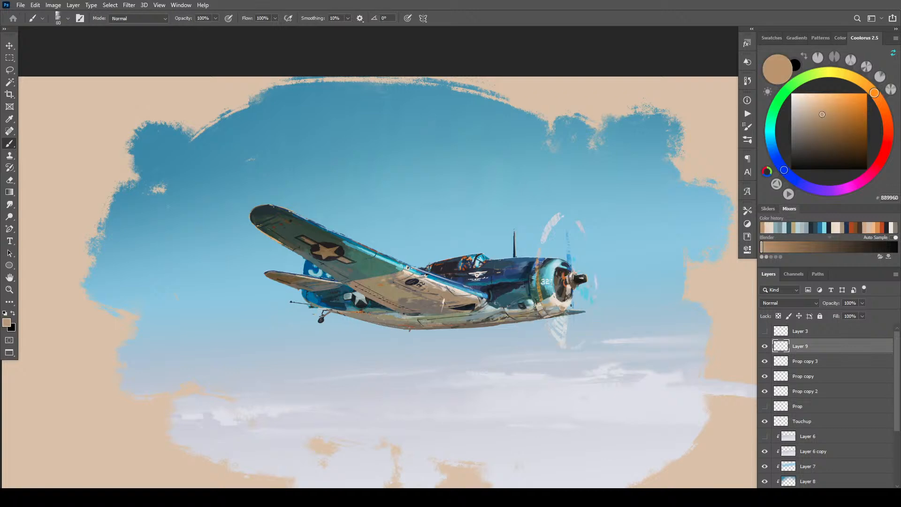
pyautogui.keyDown('alt'); pyautogui.click(560, 306); pyautogui.keyUp('alt')
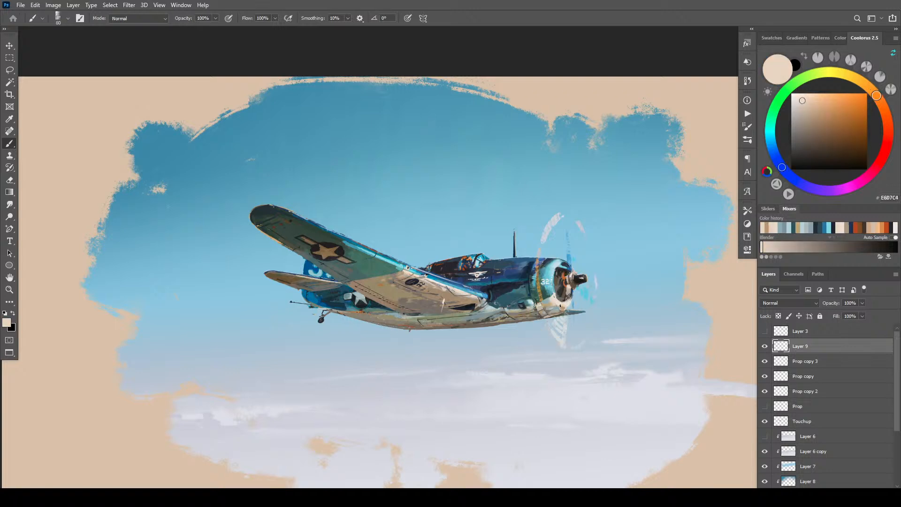
pyautogui.keyDown('alt'); pyautogui.click(560, 310); pyautogui.keyUp('alt')
pyautogui.keyDown('alt'); pyautogui.click(560, 309); pyautogui.keyUp('alt')
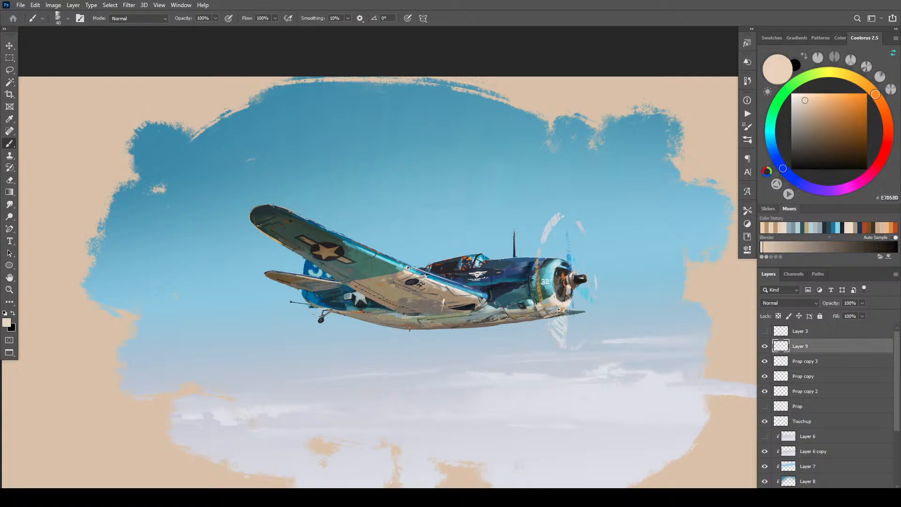
pyautogui.keyDown('alt'); pyautogui.click(561, 310); pyautogui.keyUp('alt')
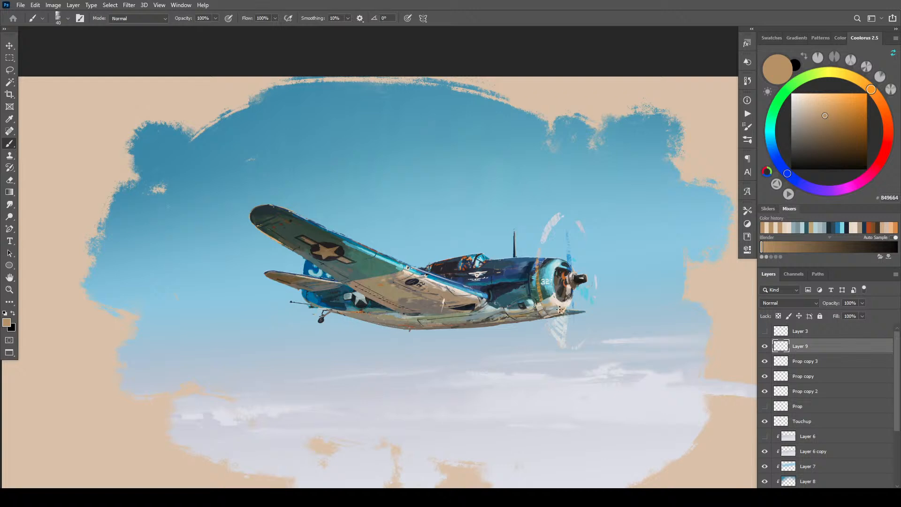
pyautogui.keyDown('alt'); pyautogui.click(566, 303); pyautogui.keyUp('alt')
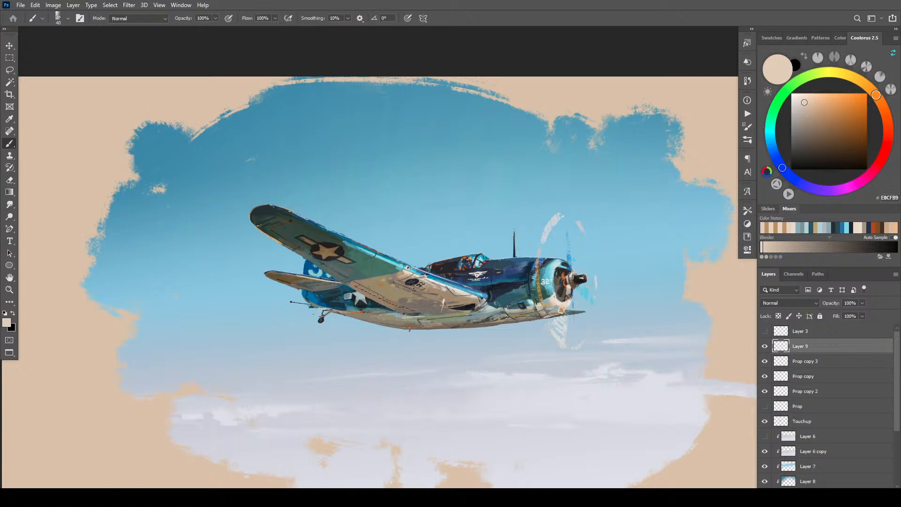
pyautogui.keyDown('alt'); pyautogui.click(563, 302); pyautogui.keyUp('alt')
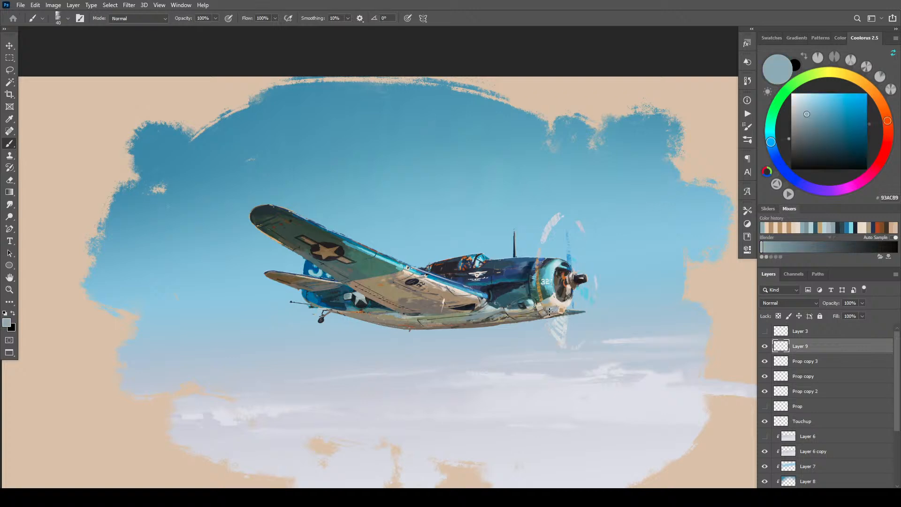
pyautogui.keyDown('alt'); pyautogui.click(555, 310); pyautogui.keyUp('alt')
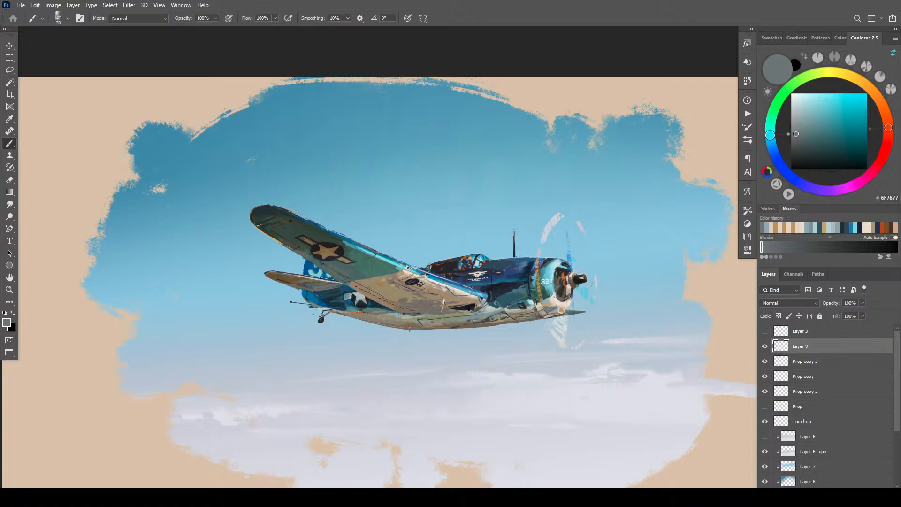
# - Blend the shading along the fuselage belly with a larger brush and sampled neutral and greenish greys
pyautogui.press(']')
pyautogui.press(']')
pyautogui.press(']')
pyautogui.keyDown('alt'); pyautogui.click(481, 320); pyautogui.keyUp('alt')
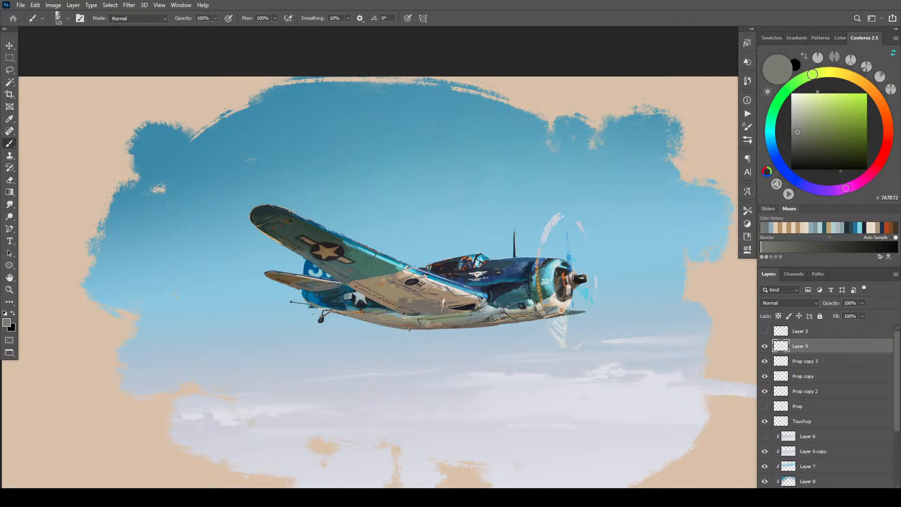
pyautogui.press('[')
pyautogui.keyDown('alt'); pyautogui.click(403, 322); pyautogui.keyUp('alt')
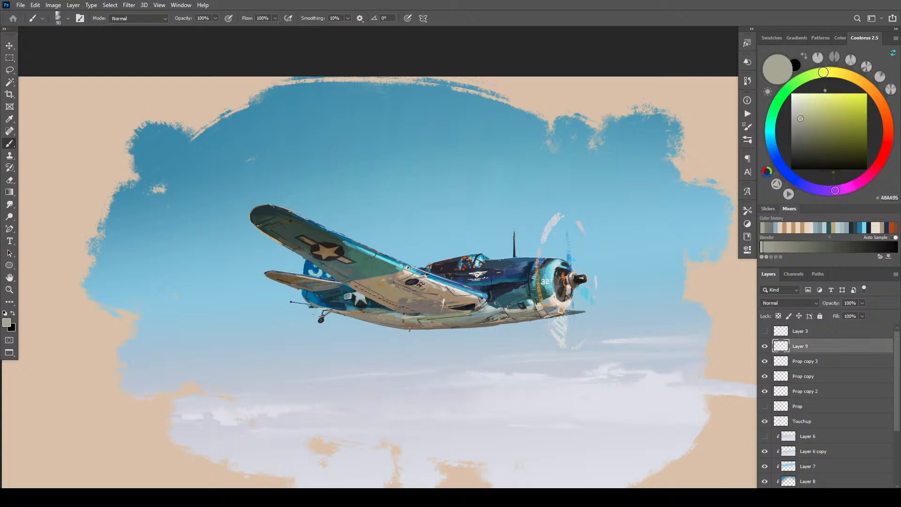
# - Blend the rear fuselage belly below the tail star with sampled tan 9C9577, blue-grey and neutral grey
pyautogui.keyDown('alt'); pyautogui.click(354, 312); pyautogui.keyUp('alt')
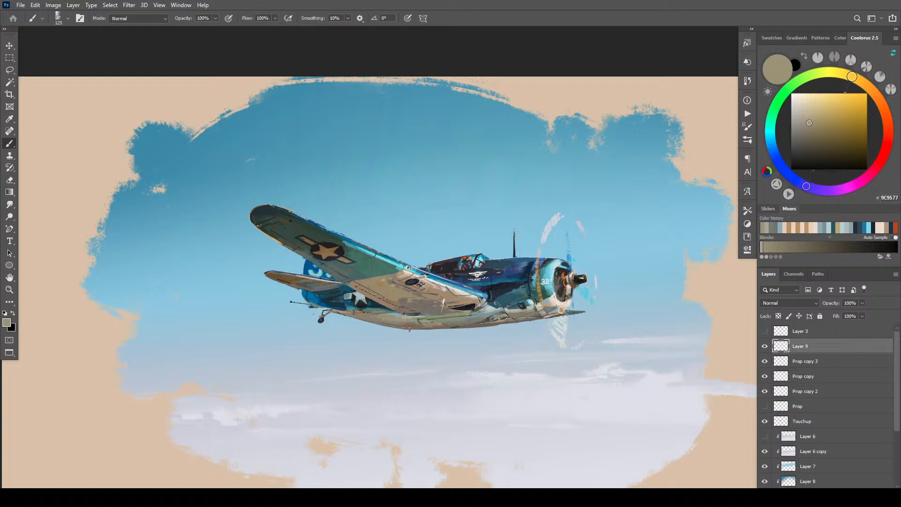
pyautogui.keyDown('alt'); pyautogui.click(400, 317); pyautogui.keyUp('alt')
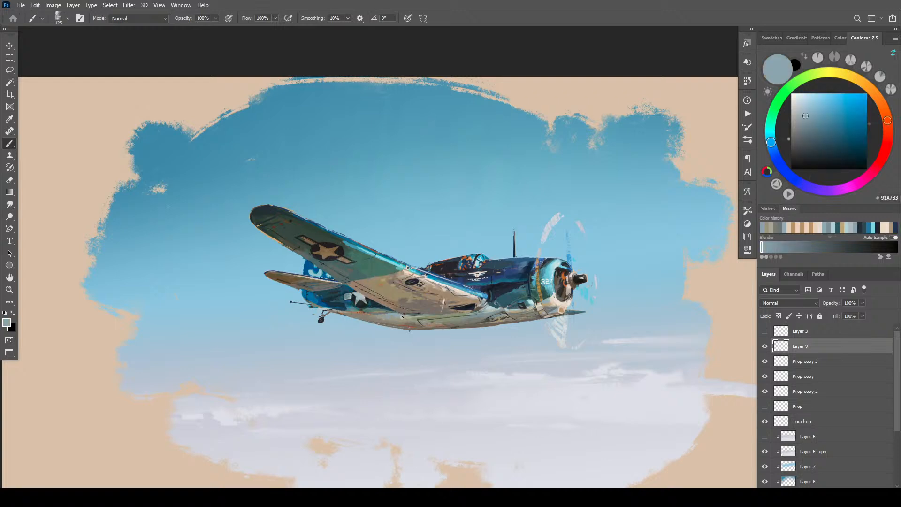
pyautogui.keyDown('alt'); pyautogui.click(356, 312); pyautogui.keyUp('alt')
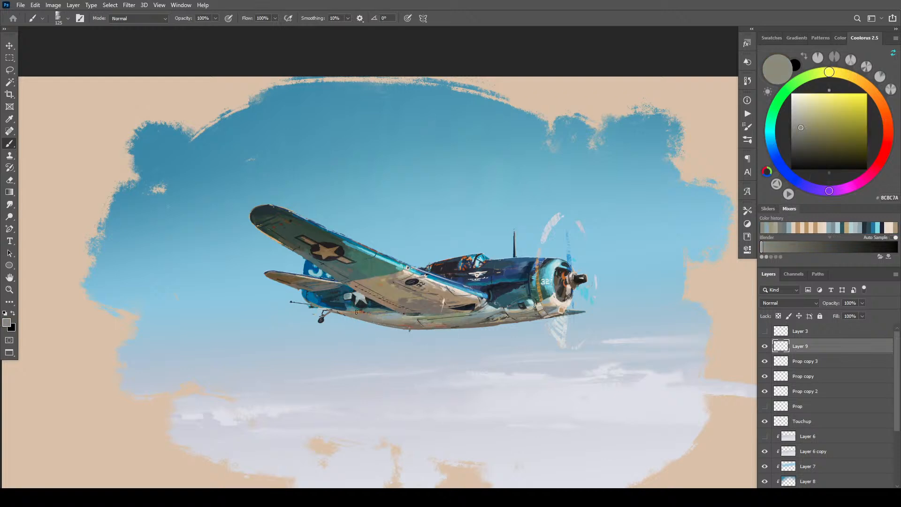
# - Refine the underside of the near wing with a 70 px brush and sampled tan 988F6D and warm grey 7B776E
pyautogui.press('[')
pyautogui.press('[')
pyautogui.press('[')
pyautogui.press('[')
pyautogui.press('[')
pyautogui.press('[')
pyautogui.keyDown('alt'); pyautogui.click(400, 298); pyautogui.keyUp('alt')
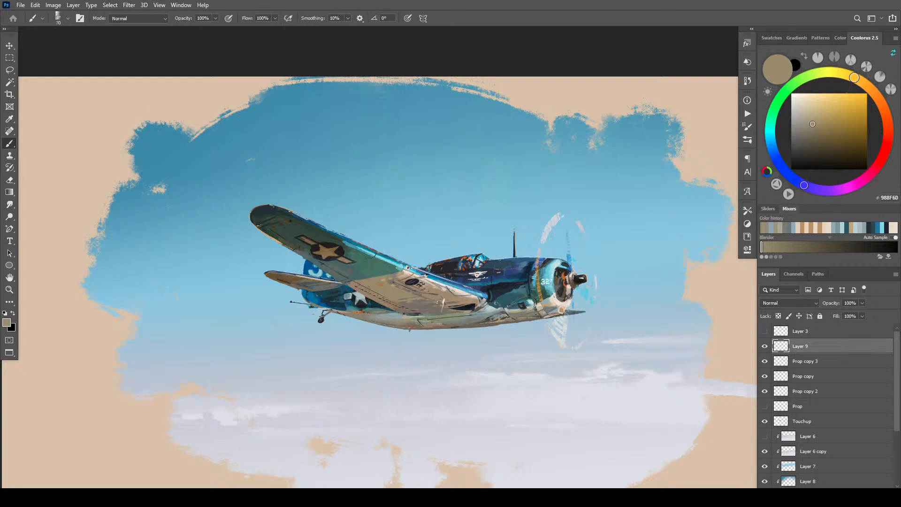
pyautogui.keyDown('alt'); pyautogui.click(432, 303); pyautogui.keyUp('alt')
pyautogui.keyDown('alt'); pyautogui.click(418, 304); pyautogui.keyUp('alt')
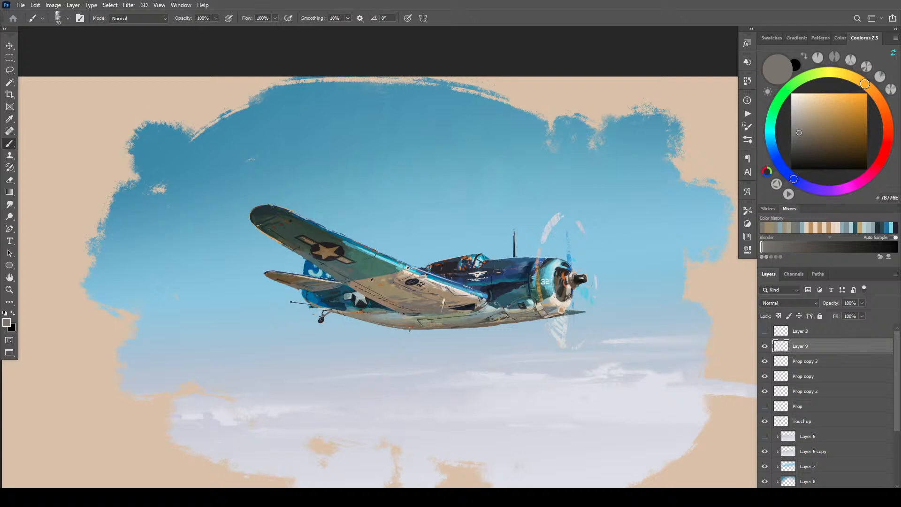
# - Detail the colour transition on the wing underside with a brush reduced to 30 px and sampled teal, green, near-black navy and tan
pyautogui.press('[')
pyautogui.keyDown('alt'); pyautogui.click(362, 277); pyautogui.keyUp('alt')
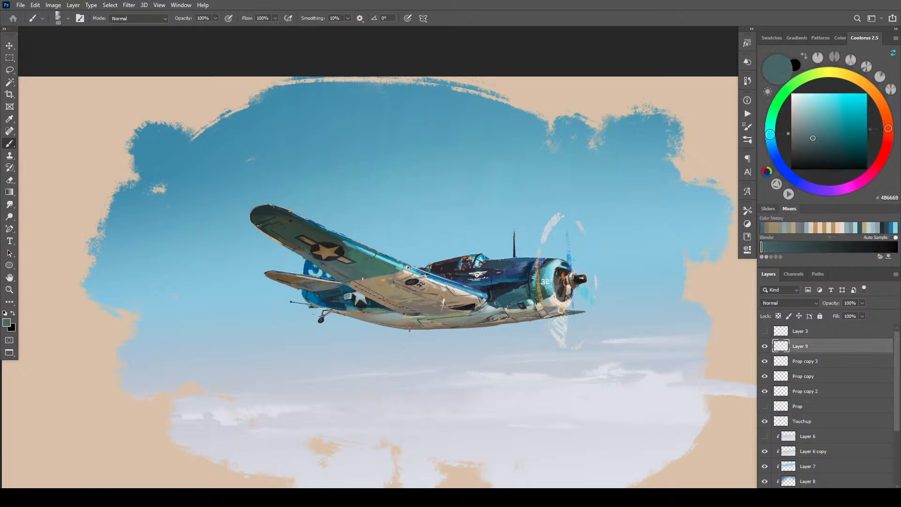
pyautogui.press('[')
pyautogui.keyDown('alt'); pyautogui.click(377, 279); pyautogui.keyUp('alt')
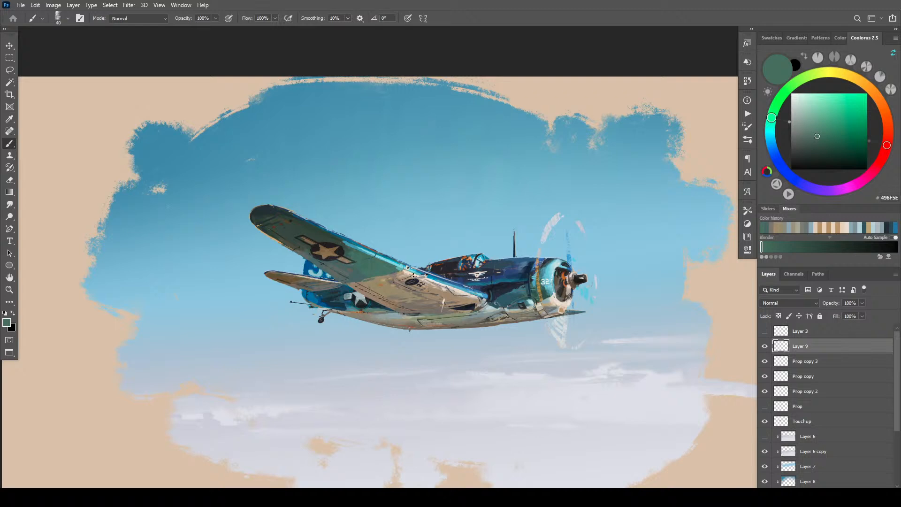
pyautogui.keyDown('alt'); pyautogui.click(412, 282); pyautogui.keyUp('alt')
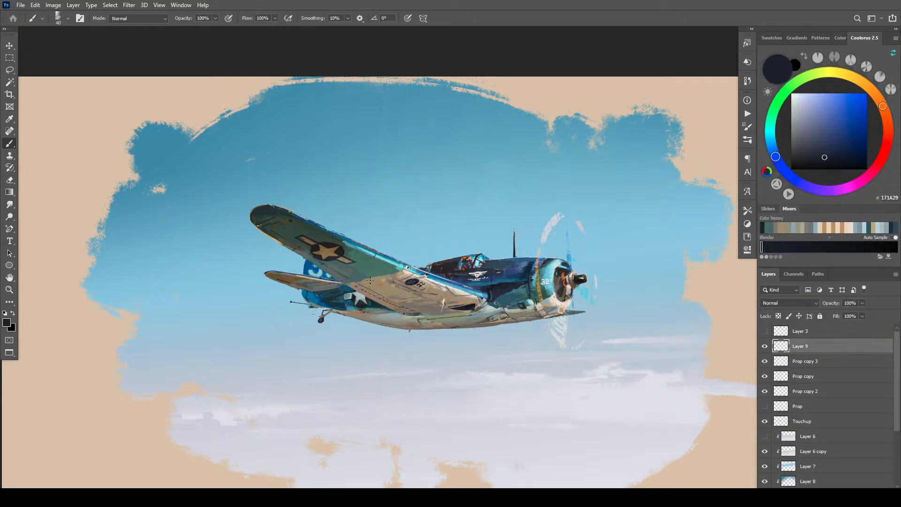
pyautogui.press('[')
pyautogui.press('[')
pyautogui.keyDown('alt'); pyautogui.click(384, 277); pyautogui.keyUp('alt')
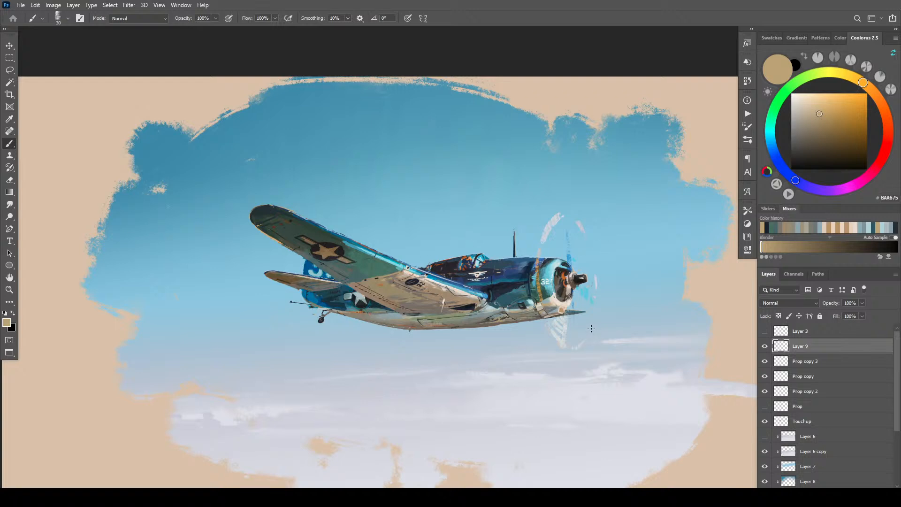
# - Paint the dark fuselage side below the cockpit with a 50 px brush and deep blues 1A1E3F and 1B2360
pyautogui.keyDown('alt'); pyautogui.click(451, 265); pyautogui.keyUp('alt')
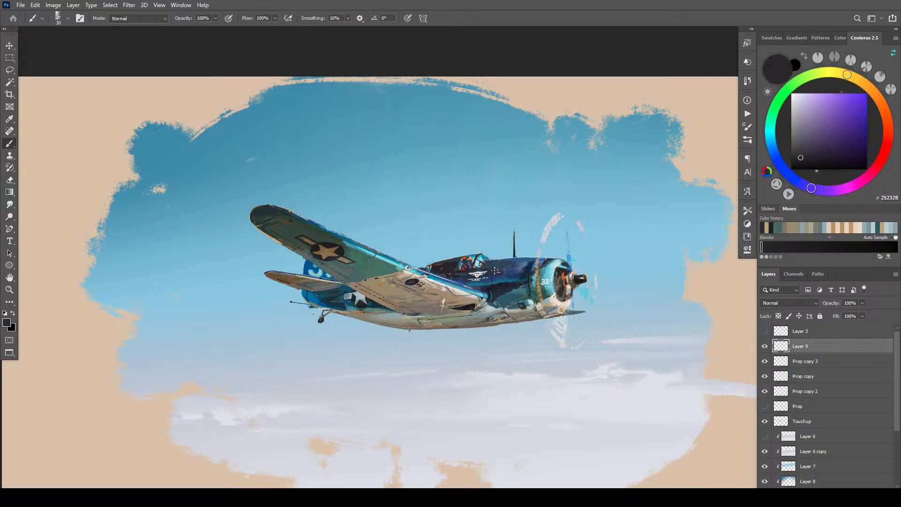
pyautogui.click(776, 157)
pyautogui.click(832, 153)
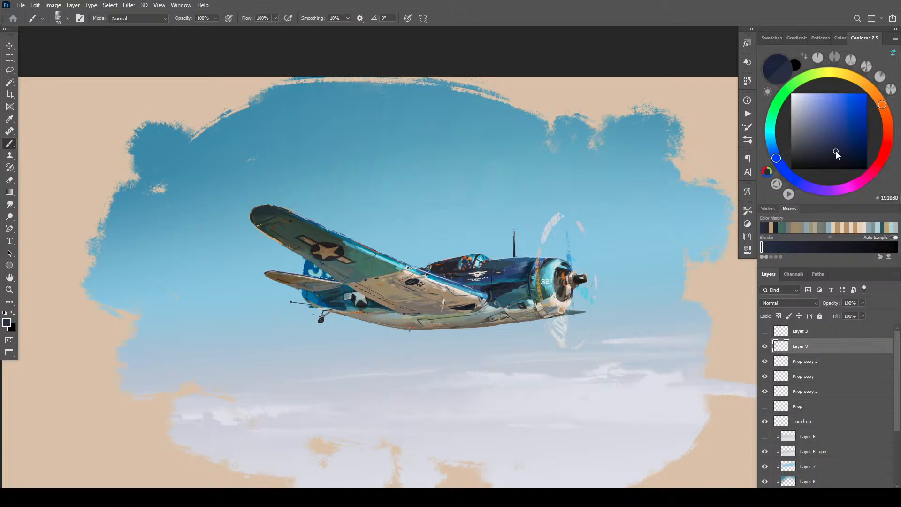
pyautogui.moveTo(836, 152); pyautogui.dragTo(835, 150)
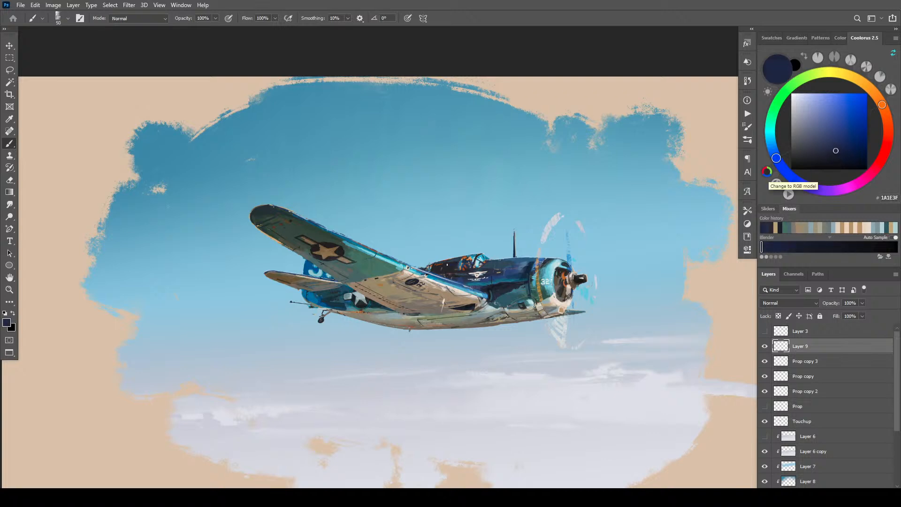
pyautogui.click(846, 140)
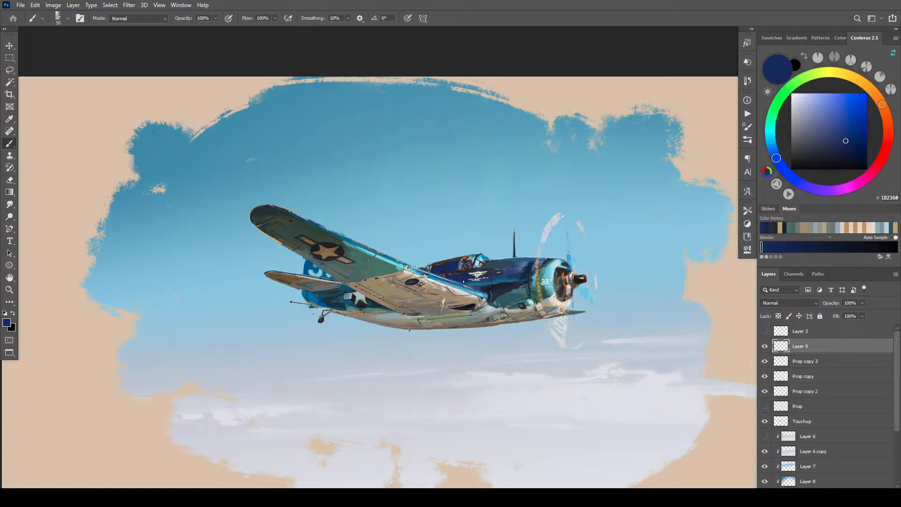
pyautogui.moveTo(479, 284); pyautogui.dragTo(471, 286)
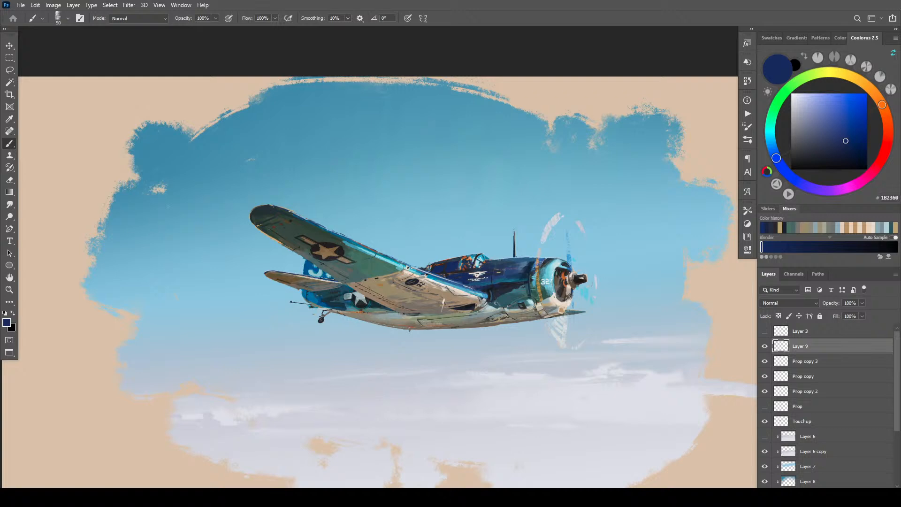
# - Refine the edge where the wing meets the fuselage below the cockpit with sampled bright blues, navy, warm greys and cream
pyautogui.keyDown('alt'); pyautogui.click(437, 277); pyautogui.keyUp('alt')
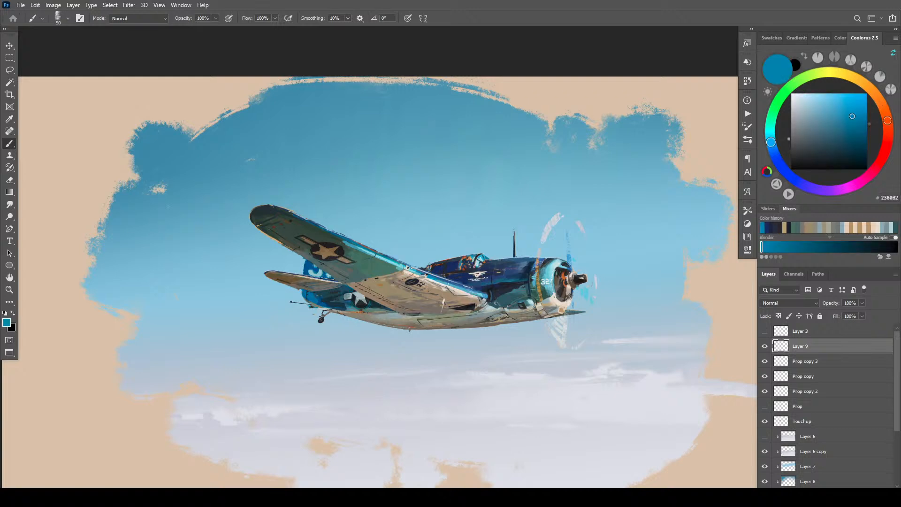
pyautogui.keyDown('alt'); pyautogui.click(464, 285); pyautogui.keyUp('alt')
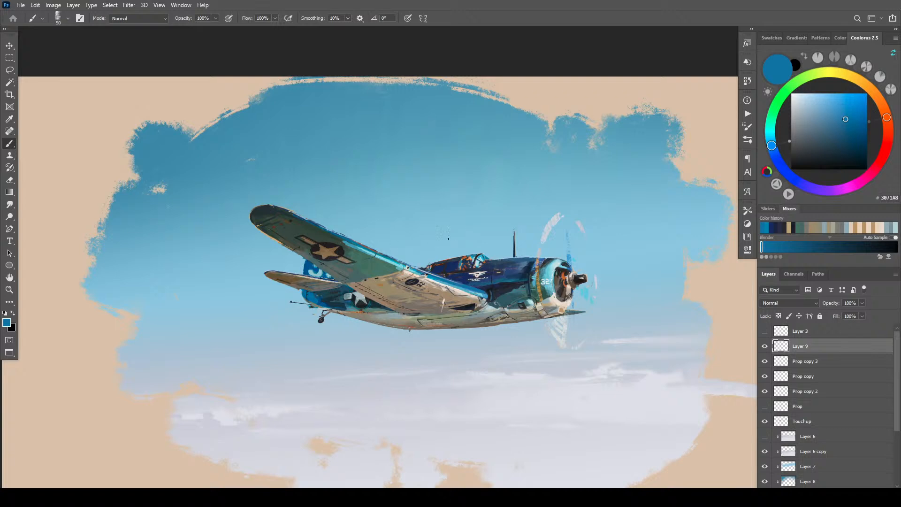
pyautogui.keyDown('alt'); pyautogui.click(429, 271); pyautogui.keyUp('alt')
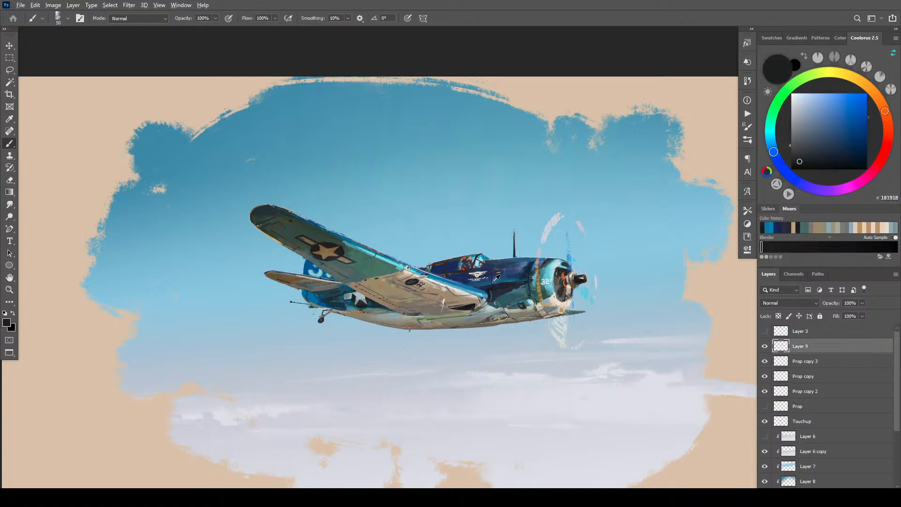
pyautogui.keyDown('alt'); pyautogui.click(464, 276); pyautogui.keyUp('alt')
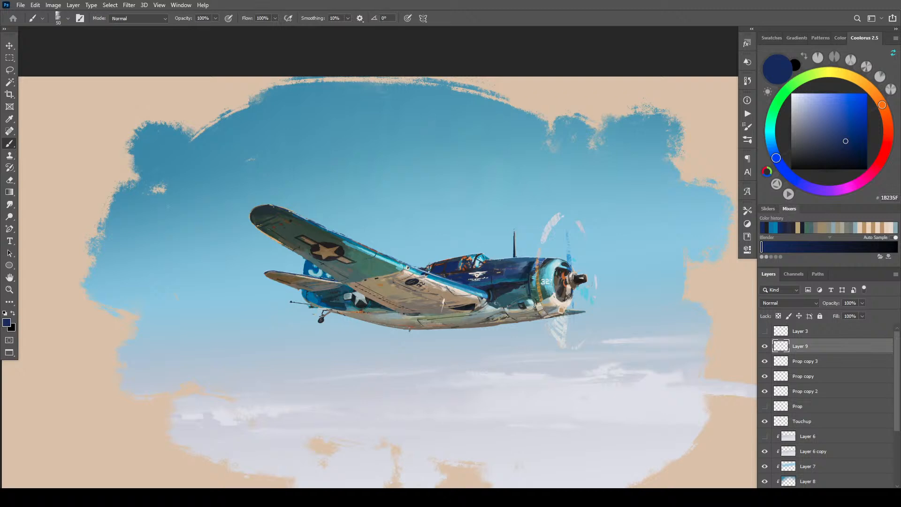
pyautogui.keyDown('alt'); pyautogui.click(428, 274); pyautogui.keyUp('alt')
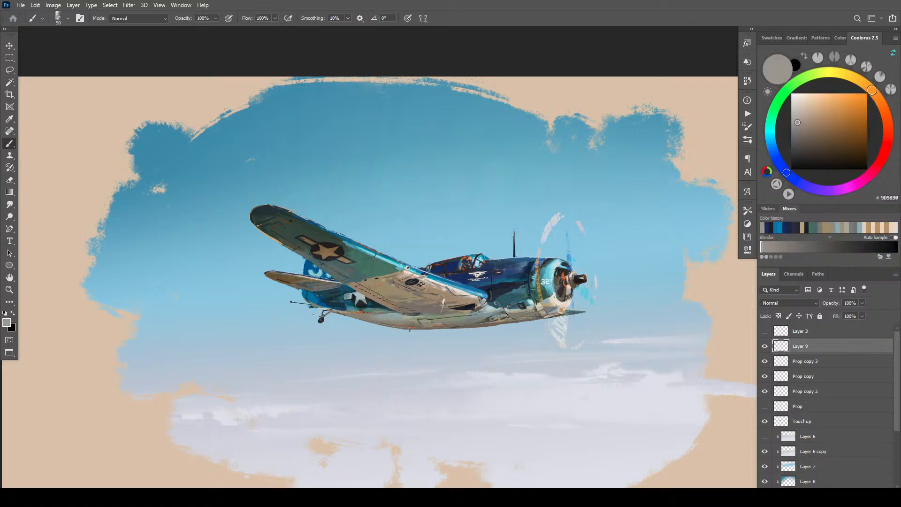
pyautogui.keyDown('alt'); pyautogui.click(439, 279); pyautogui.keyUp('alt')
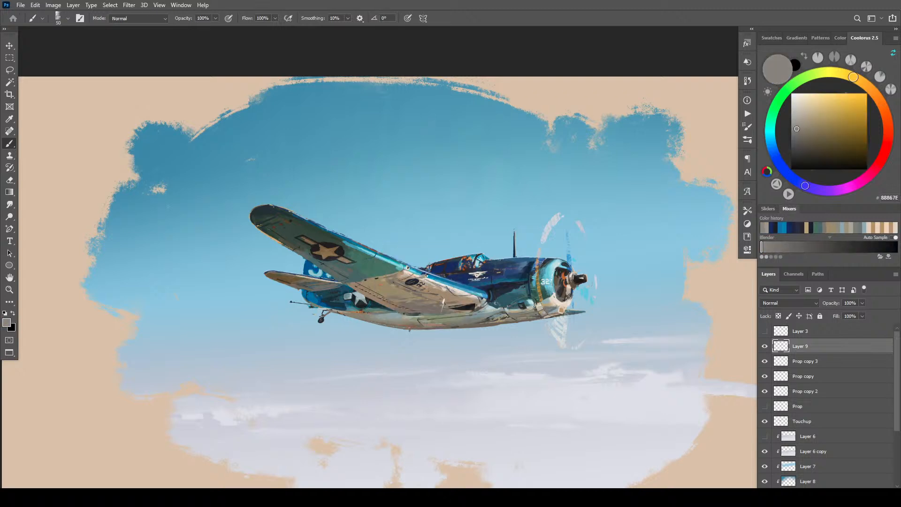
pyautogui.keyDown('alt'); pyautogui.click(432, 277); pyautogui.keyUp('alt')
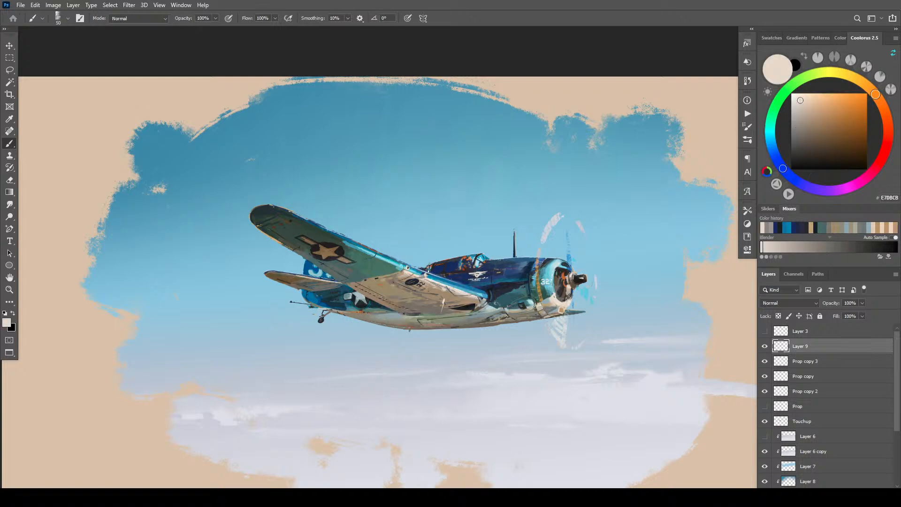
# - Touch up small details on the wing root below the winged emblem with a 30 px brush and sampled cream, blue and dark navy
pyautogui.keyDown('alt'); pyautogui.click(474, 307); pyautogui.keyUp('alt')
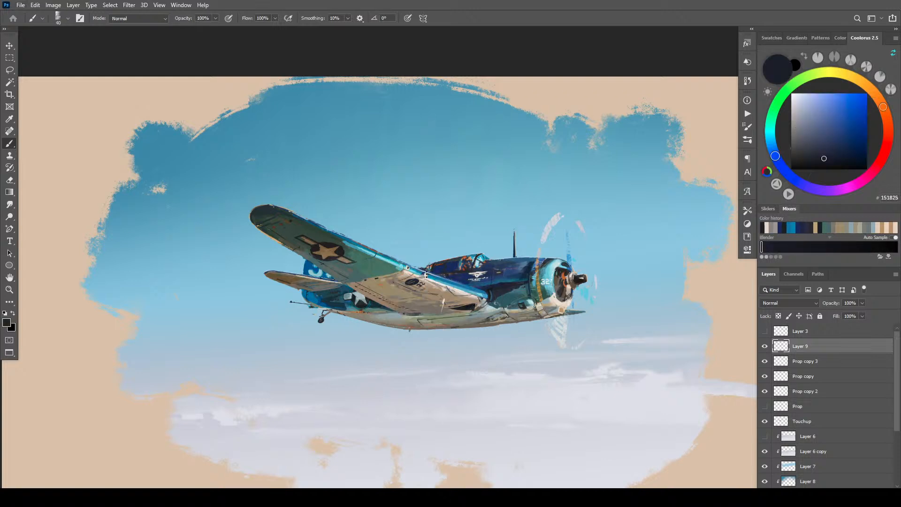
pyautogui.press(']')
pyautogui.press('[')
pyautogui.keyDown('alt'); pyautogui.click(462, 292); pyautogui.keyUp('alt')
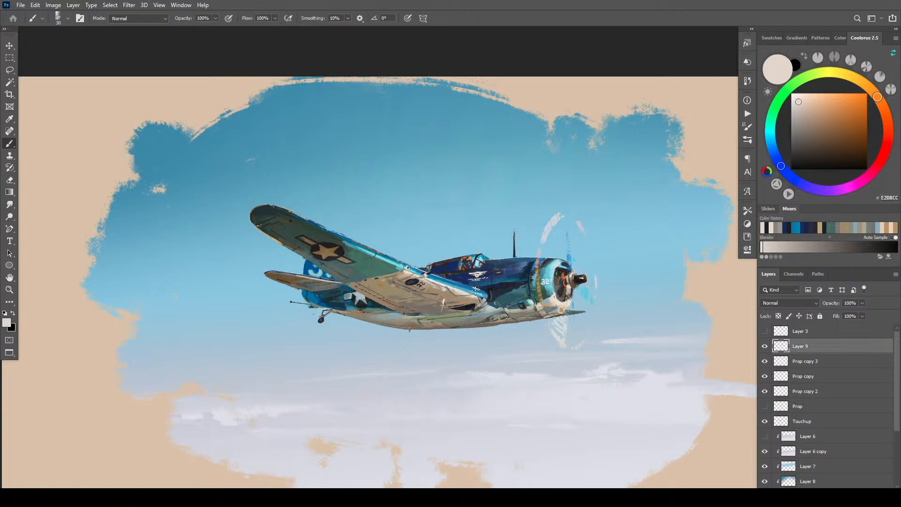
pyautogui.keyDown('alt'); pyautogui.click(472, 290); pyautogui.keyUp('alt')
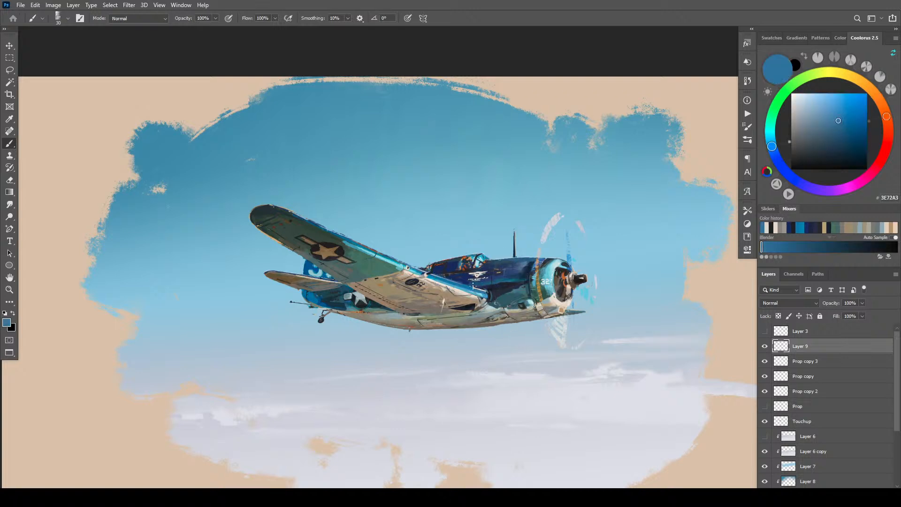
pyautogui.keyDown('alt'); pyautogui.click(483, 290); pyautogui.keyUp('alt')
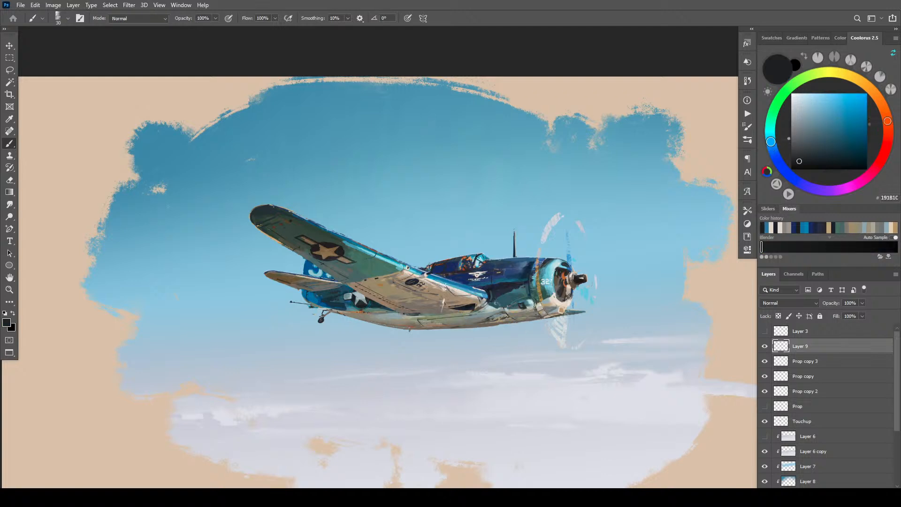
pyautogui.keyDown('alt'); pyautogui.click(473, 289); pyautogui.keyUp('alt')
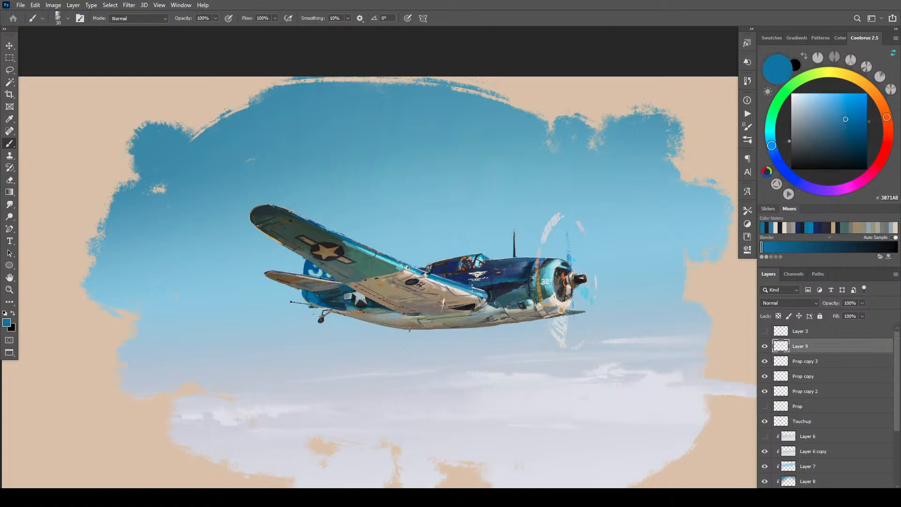
pyautogui.keyDown('alt'); pyautogui.click(470, 286); pyautogui.keyUp('alt')
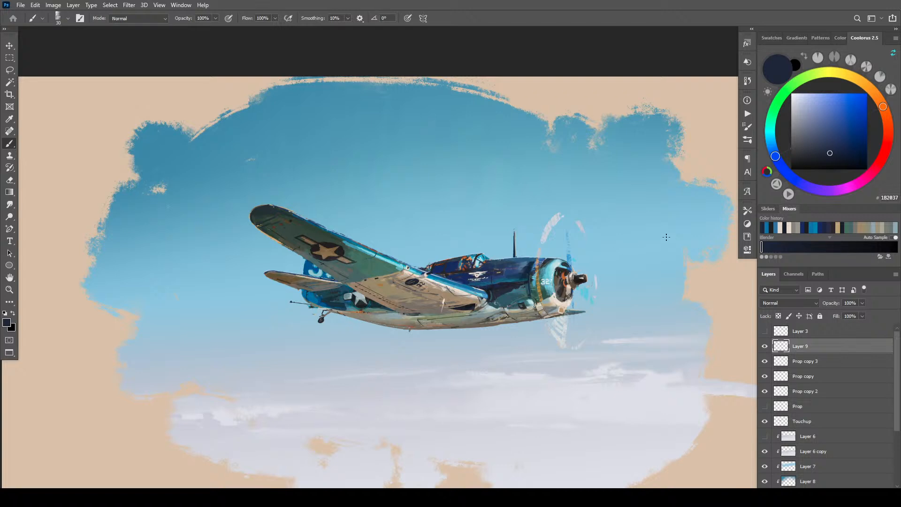
# - Blend the fuselage side toward the cowling with a brush enlarged to 70 px and sampled blues 235175, 3C658D and 12233A
pyautogui.press(']')
pyautogui.keyDown('alt'); pyautogui.click(484, 285); pyautogui.keyUp('alt')
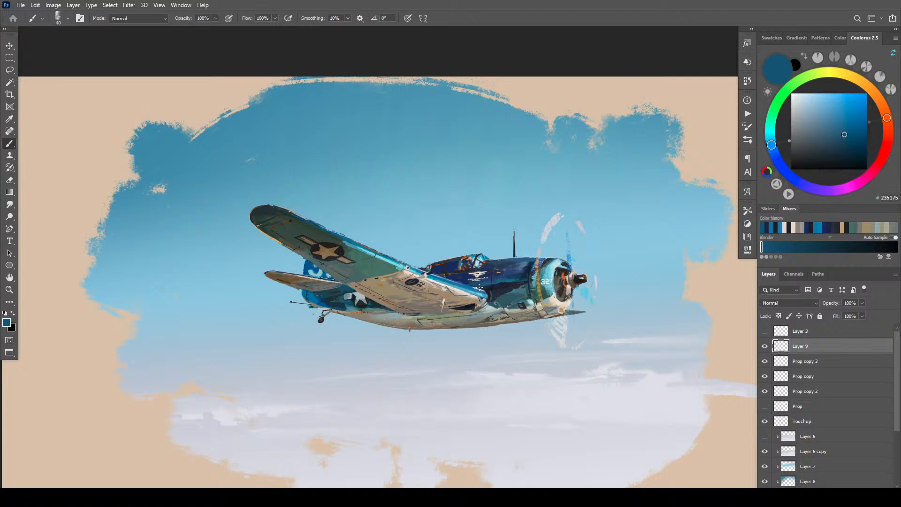
pyautogui.keyDown('alt'); pyautogui.click(501, 281); pyautogui.keyUp('alt')
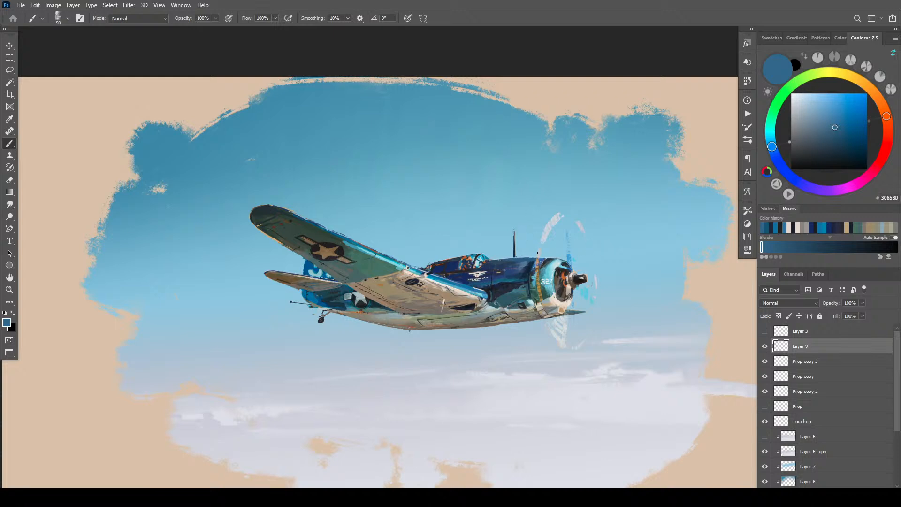
pyautogui.keyDown('alt'); pyautogui.click(538, 271); pyautogui.keyUp('alt')
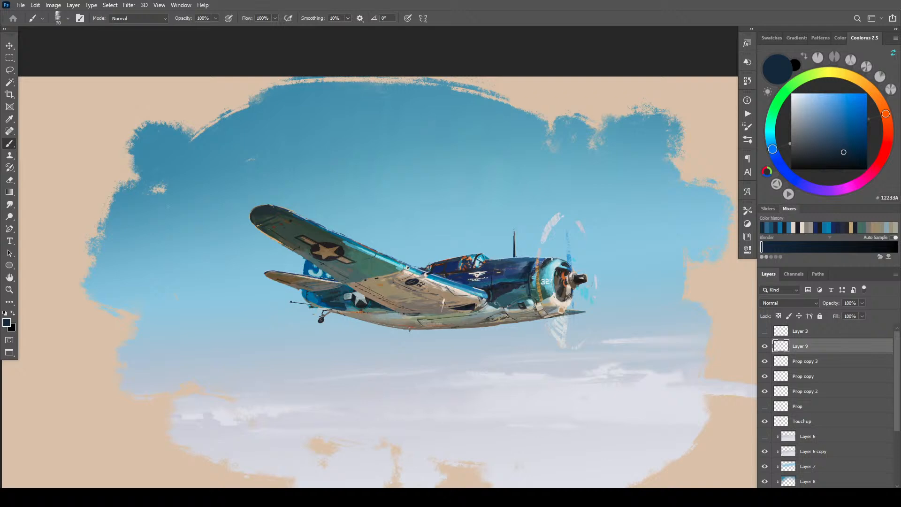
pyautogui.keyDown('alt'); pyautogui.click(516, 271); pyautogui.keyUp('alt')
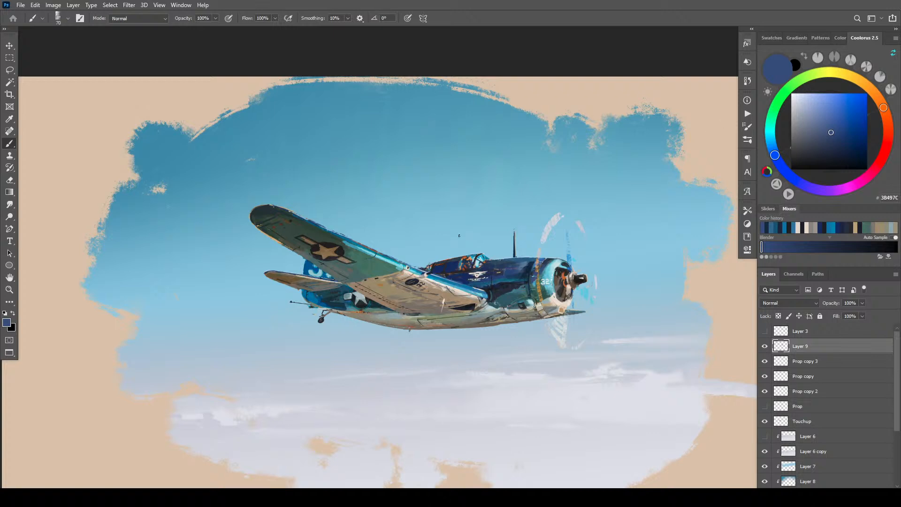
# - Mix a more saturated blue, 17417A, and paint the fuselage behind the cowling with a brush enlarged to 100 px
pyautogui.moveTo(775, 154); pyautogui.dragTo(772, 149)
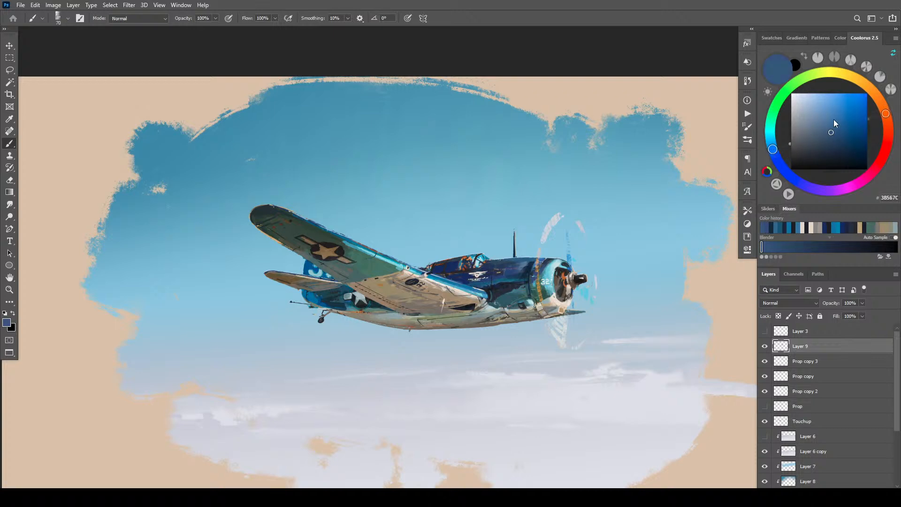
pyautogui.click(848, 131)
pyautogui.click(849, 128)
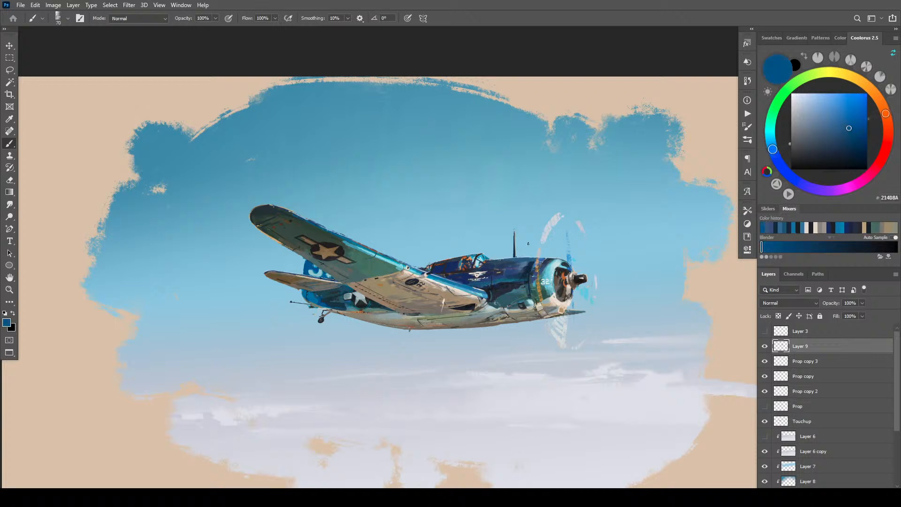
pyautogui.press(']')
pyautogui.press(']')
pyautogui.press(']')
pyautogui.press(']')
pyautogui.click(853, 133)
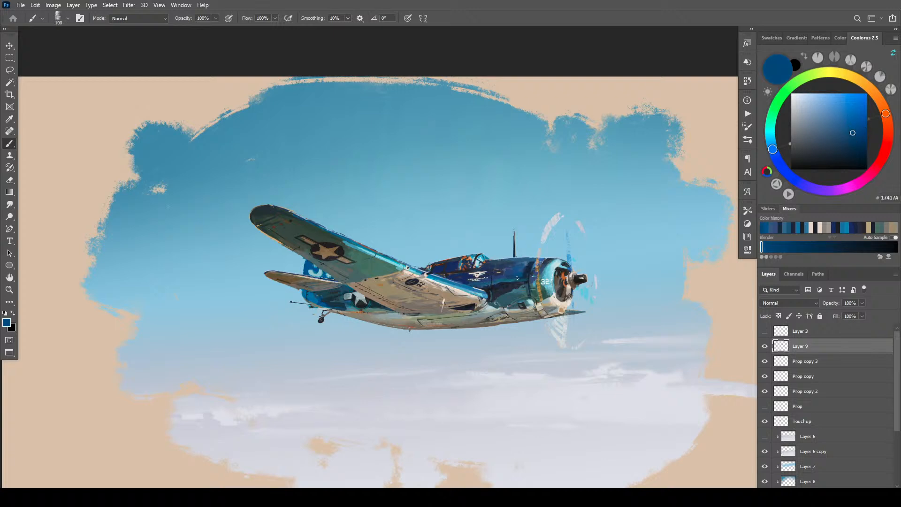
# - Sample dark navy 152547 beside the cowling's upper edge and shade the adjoining fuselage with a 70 px brush
pyautogui.press('[')
pyautogui.press(']')
pyautogui.press(']')
pyautogui.keyDown('alt'); pyautogui.click(533, 261); pyautogui.keyUp('alt')
pyautogui.press('[')
pyautogui.press('[')
pyautogui.press('[')
pyautogui.press('[')
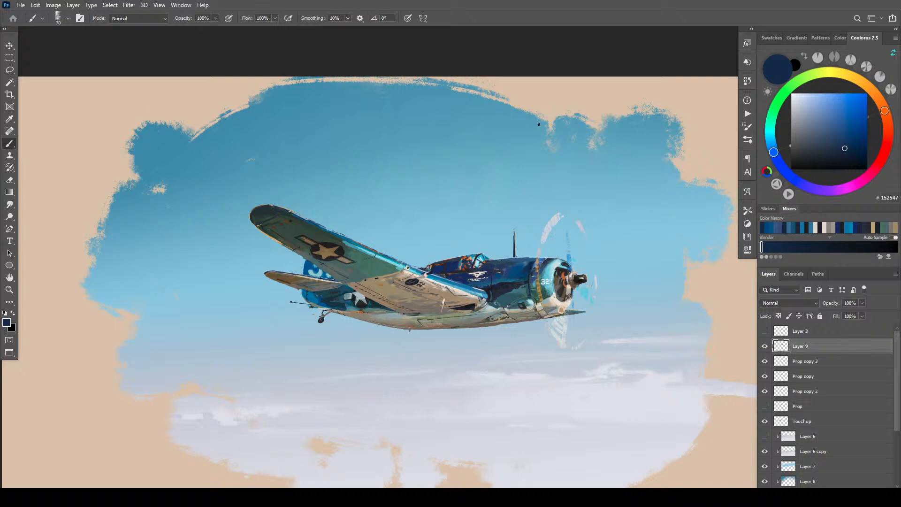
# - Mix a saturated blue 0E4276 from the sampled fuselage colour and paint the fuselage side behind the cowling with a 100 px brush
pyautogui.keyDown('alt'); pyautogui.click(519, 265); pyautogui.keyUp('alt')
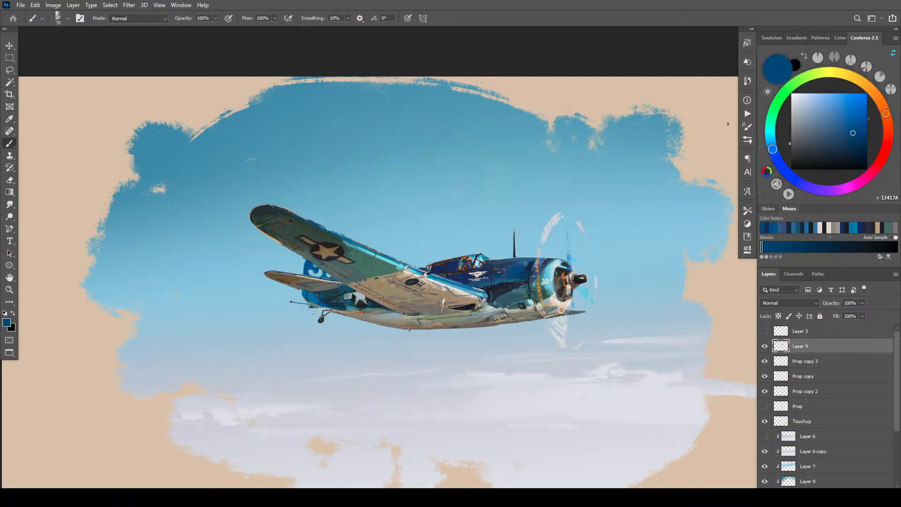
pyautogui.moveTo(774, 151); pyautogui.dragTo(772, 147)
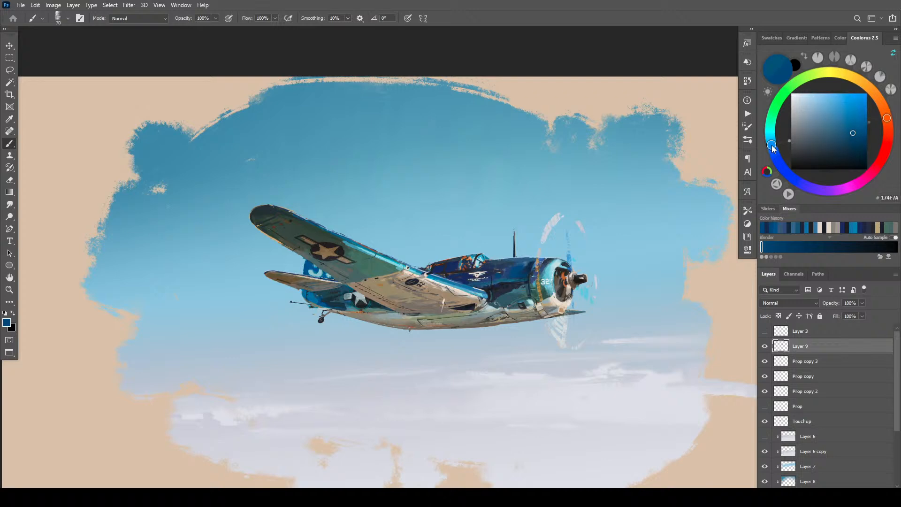
pyautogui.moveTo(858, 134); pyautogui.dragTo(859, 134)
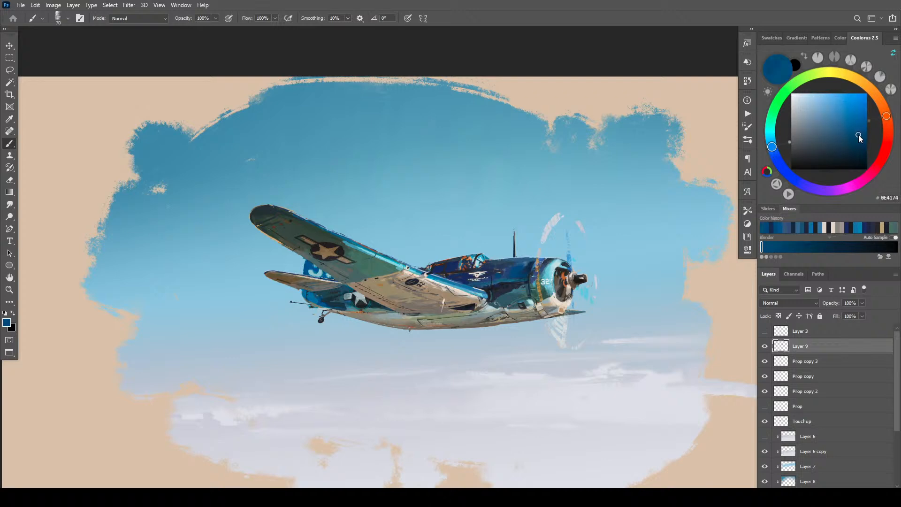
pyautogui.press(']')
pyautogui.press(']')
pyautogui.press(']')
pyautogui.press(']')
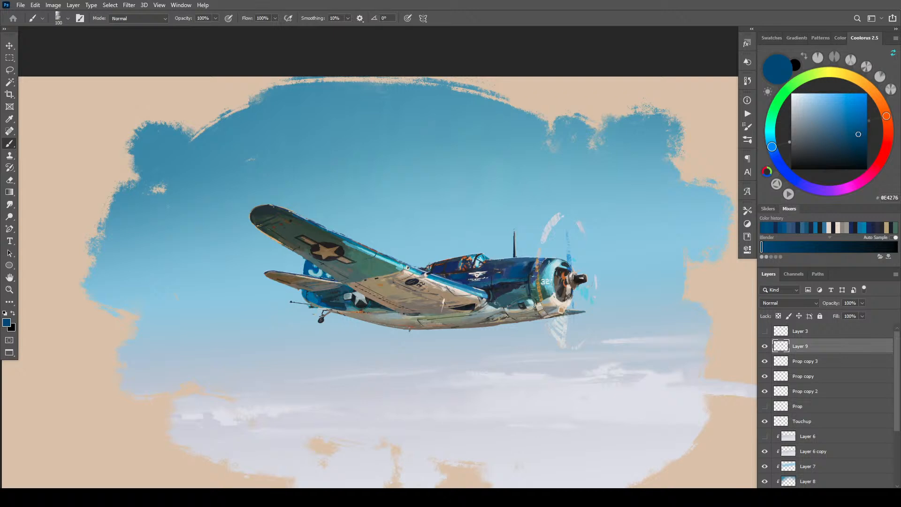
# - Refine the cowling's upper rim with sampled light blues 68A6BF and 639EBC and pale CDE1E2, reducing the brush to 40 px
pyautogui.press('[')
pyautogui.press('[')
pyautogui.press('[')
pyautogui.press('[')
pyautogui.keyDown('alt'); pyautogui.click(547, 268); pyautogui.keyUp('alt')
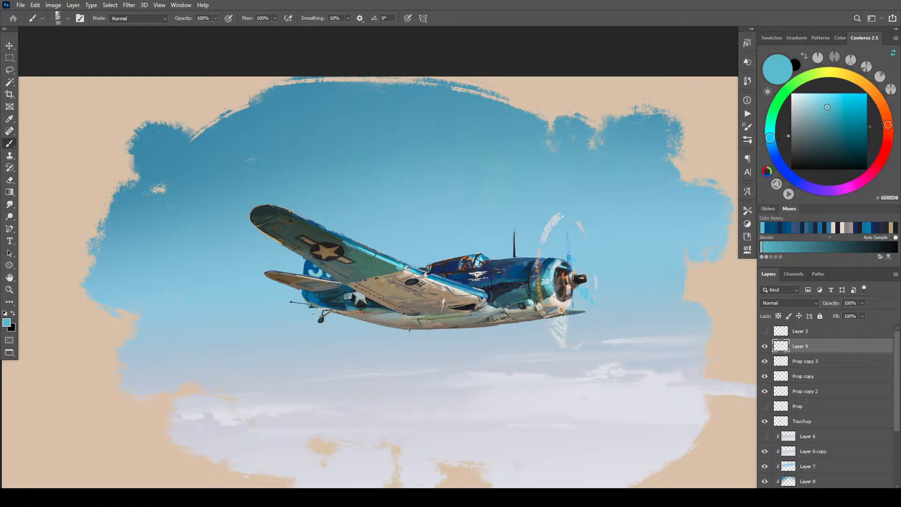
pyautogui.keyDown('alt'); pyautogui.click(555, 263); pyautogui.keyUp('alt')
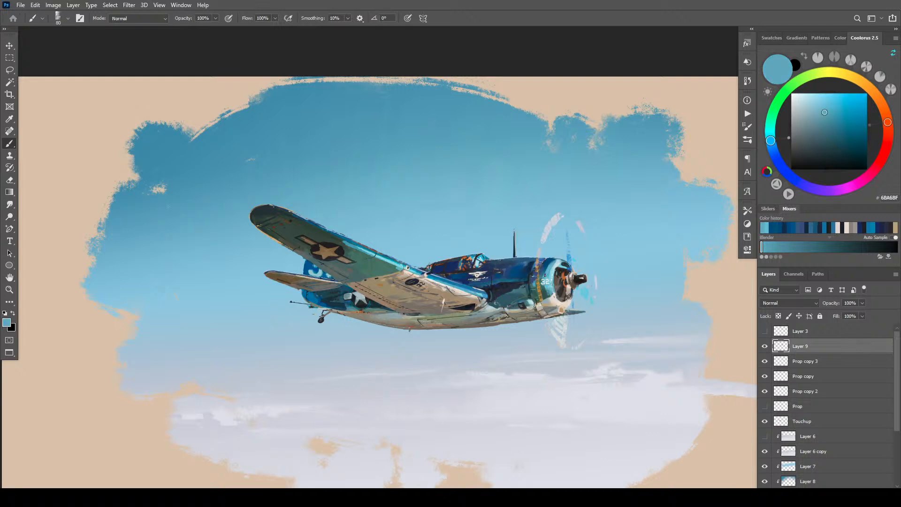
pyautogui.keyDown('alt'); pyautogui.click(551, 267); pyautogui.keyUp('alt')
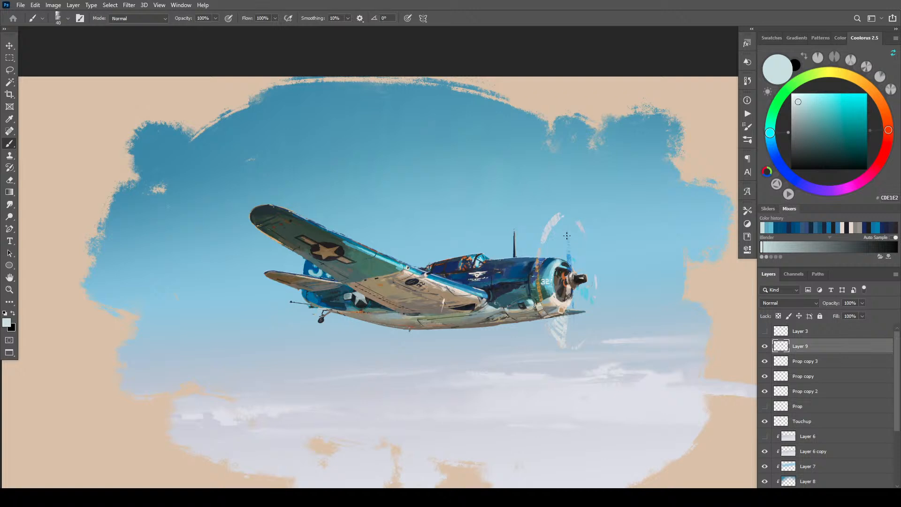
pyautogui.keyDown('alt'); pyautogui.click(568, 259); pyautogui.keyUp('alt')
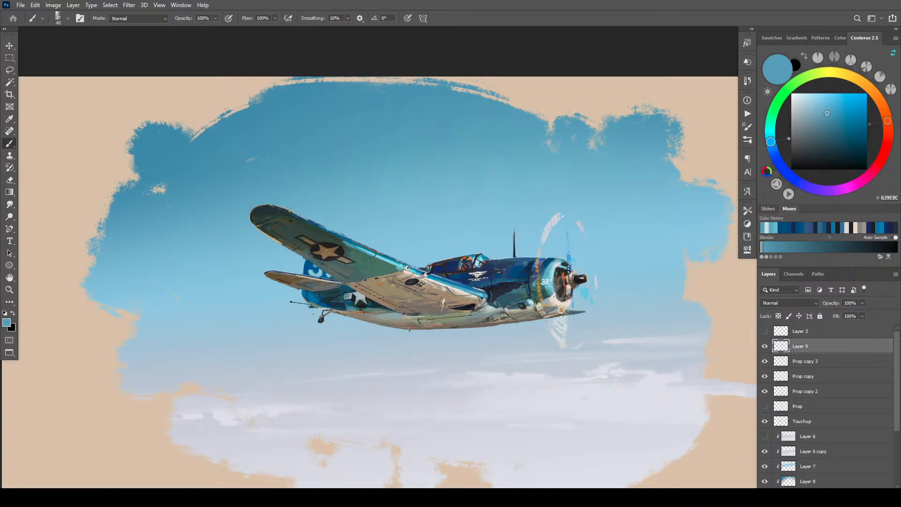
# - Touch up the engine opening and propeller hub with a small brush and sampled colours 28241F, 94ACB4, C6B79F and 13110F
pyautogui.press('[')
pyautogui.keyDown('alt'); pyautogui.click(564, 270); pyautogui.keyUp('alt')
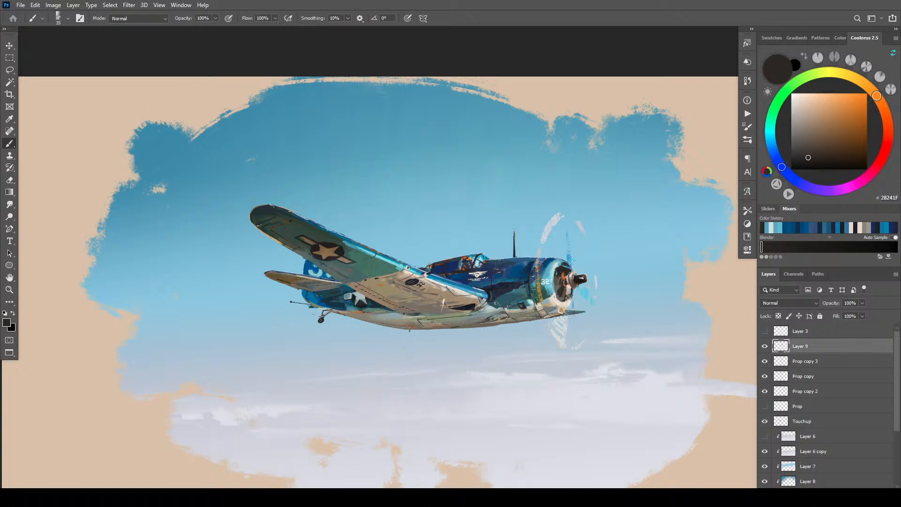
pyautogui.keyDown('alt'); pyautogui.click(552, 299); pyautogui.keyUp('alt')
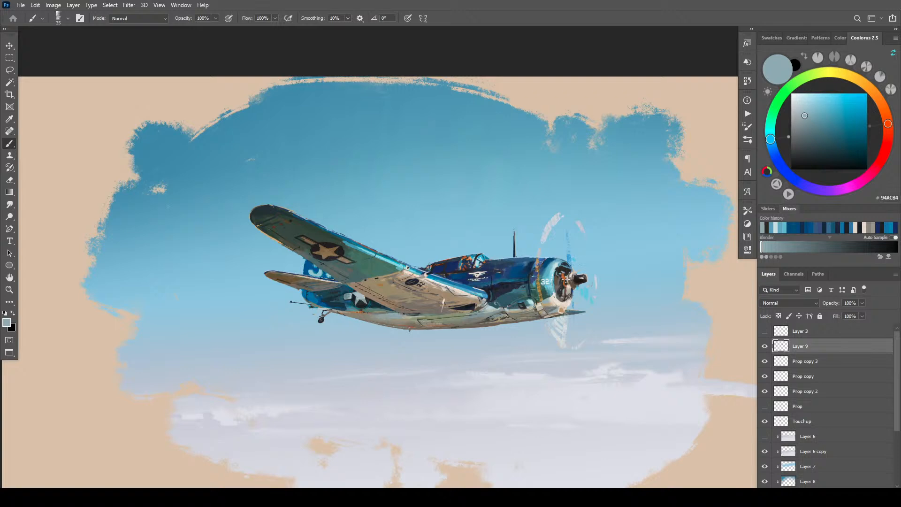
pyautogui.press(']')
pyautogui.press(']')
pyautogui.press(']')
pyautogui.keyDown('alt'); pyautogui.click(582, 280); pyautogui.keyUp('alt')
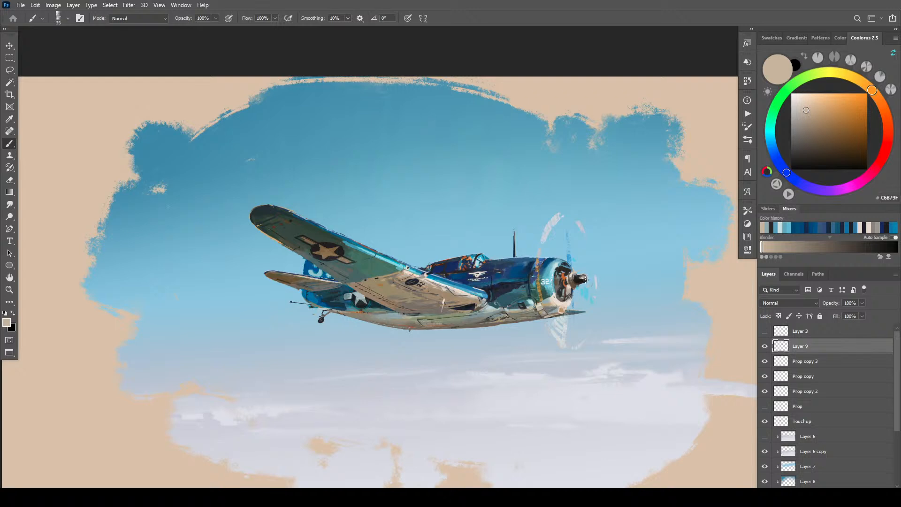
pyautogui.keyDown('alt'); pyautogui.click(585, 280); pyautogui.keyUp('alt')
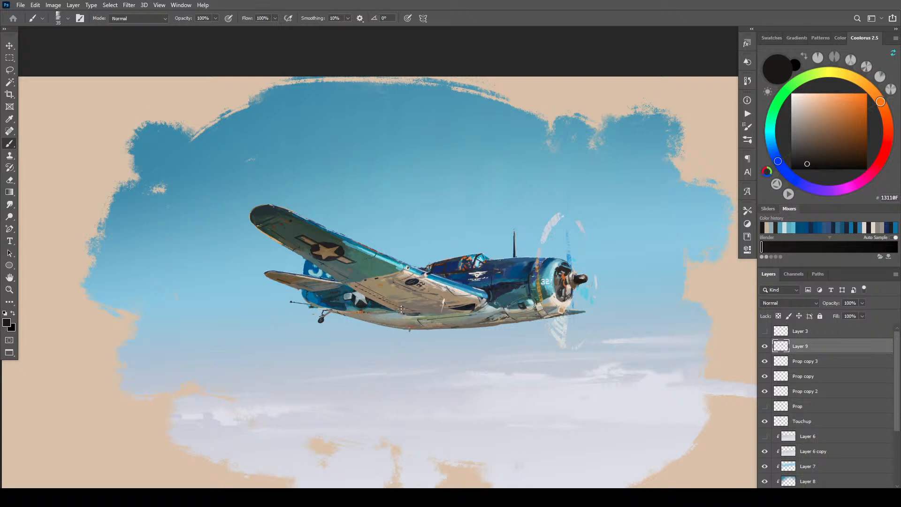
# - Mix dark navy 122745 and shade the upper fuselage just ahead of the cockpit with a 100 px brush
pyautogui.moveTo(778, 161); pyautogui.dragTo(772, 149)
pyautogui.press(']')
pyautogui.press(']')
pyautogui.press(']')
pyautogui.press(']')
pyautogui.press(']')
pyautogui.press(']')
pyautogui.press(']')
pyautogui.press(']')
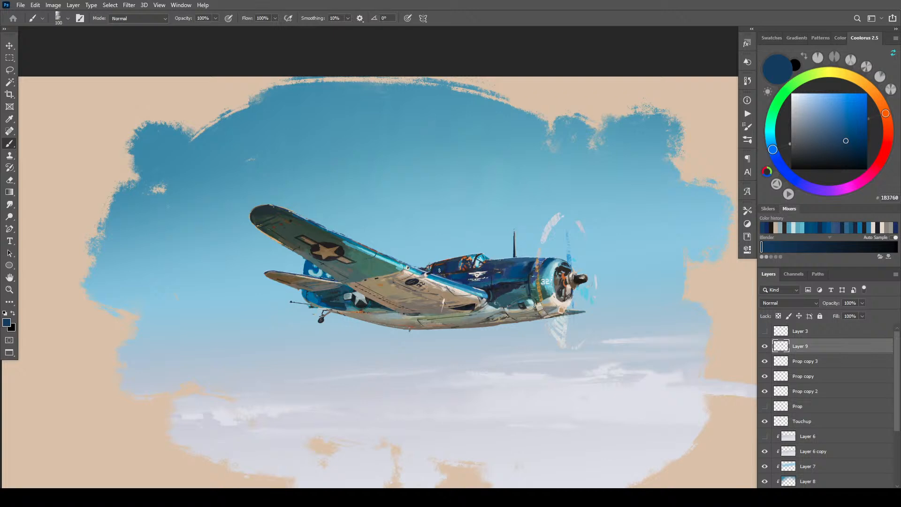
pyautogui.moveTo(843, 150); pyautogui.dragTo(847, 149)
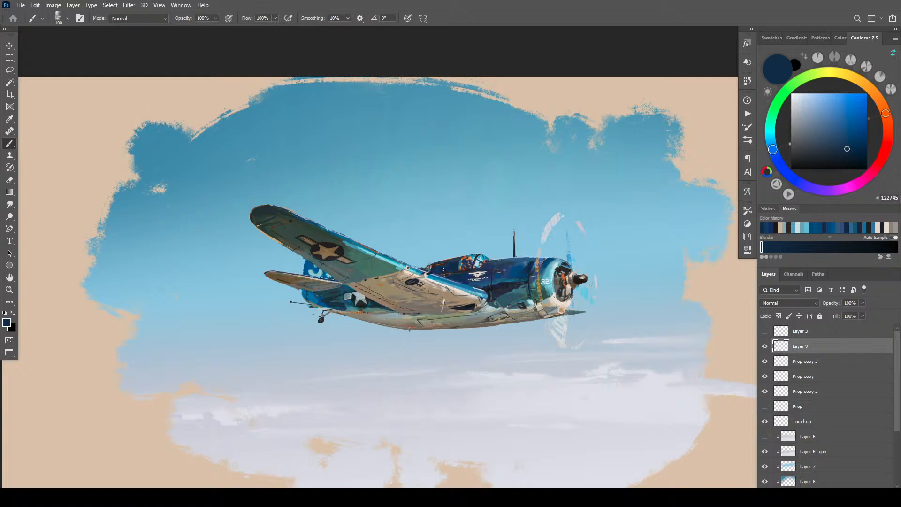
pyautogui.moveTo(487, 266); pyautogui.dragTo(500, 266)
# - Blend the fuselage side toward the cowling with sampled blues 1F4C68 and 17417A, reducing the brush to 50 px
pyautogui.press(']')
pyautogui.press(']')
pyautogui.keyDown('alt'); pyautogui.click(500, 277); pyautogui.keyUp('alt')
pyautogui.press('[')
pyautogui.press('[')
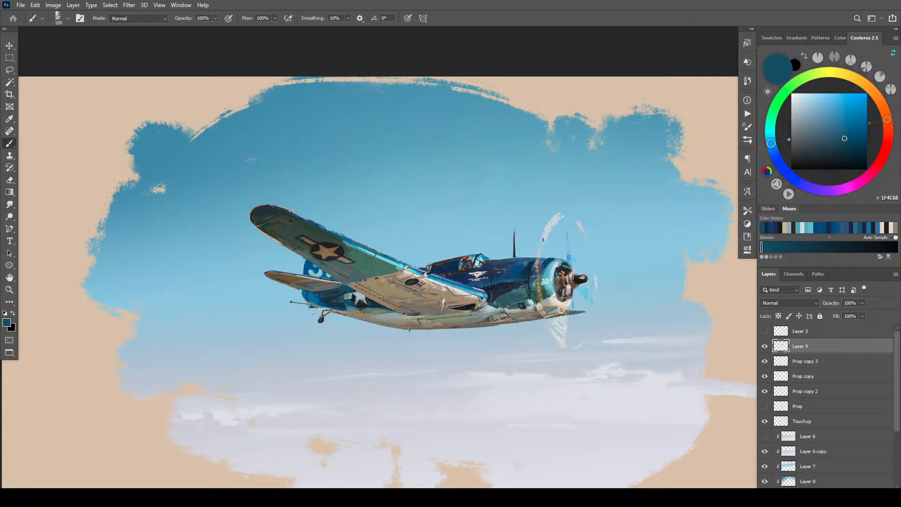
pyautogui.press('[')
pyautogui.keyDown('alt'); pyautogui.click(529, 260); pyautogui.keyUp('alt')
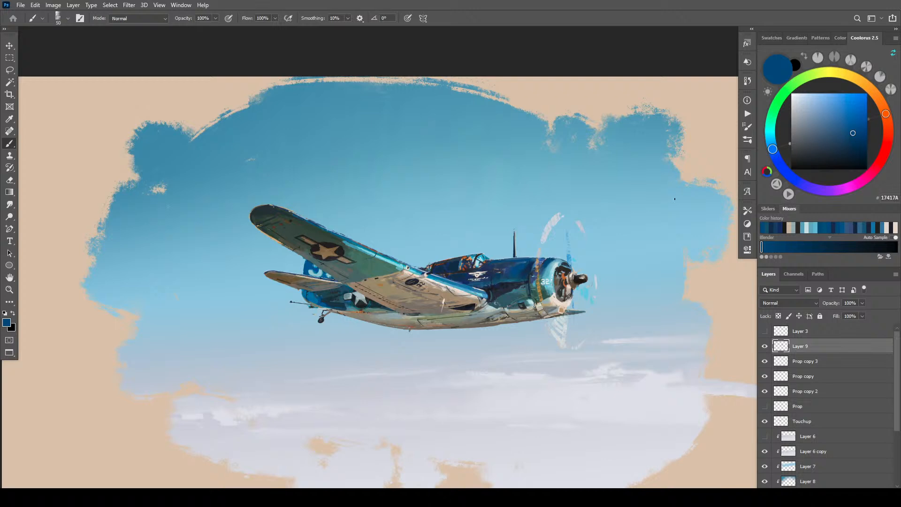
# - Sample dark navy 122646 beside the cowling and shade the adjoining fuselage, varying the brush size
pyautogui.keyDown('alt'); pyautogui.click(535, 268); pyautogui.keyUp('alt')
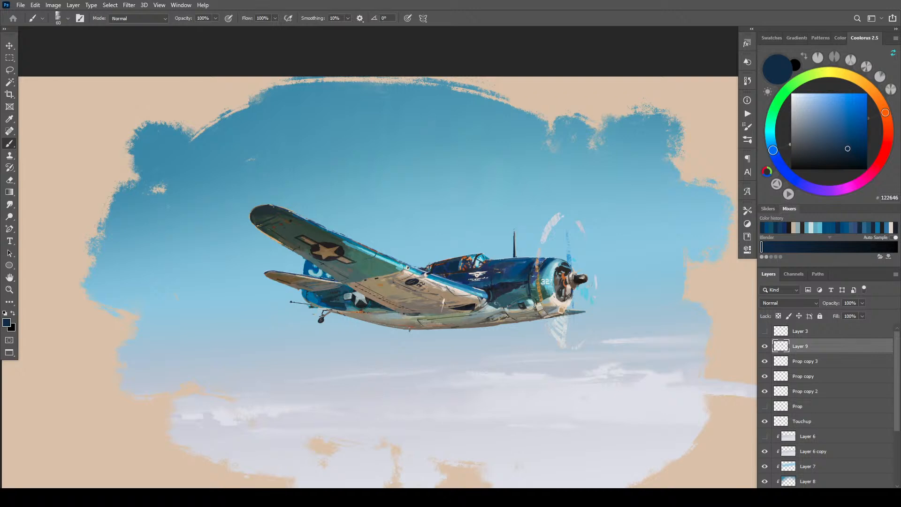
pyautogui.press(']')
pyautogui.press(']')
pyautogui.press(']')
pyautogui.press(']')
pyautogui.press('[')
pyautogui.press('[')
pyautogui.press(']')
pyautogui.press(']')
pyautogui.press(']')
pyautogui.press(']')
pyautogui.press(']')
pyautogui.press(']')
pyautogui.press(']')
pyautogui.press(']')
# - Mix teal 3B848C from the sampled cowling green and retouch the cowling side with a 150 px brush and sampled pale CCE2E2 at 90 px
pyautogui.keyDown('alt'); pyautogui.click(545, 287); pyautogui.keyUp('alt')
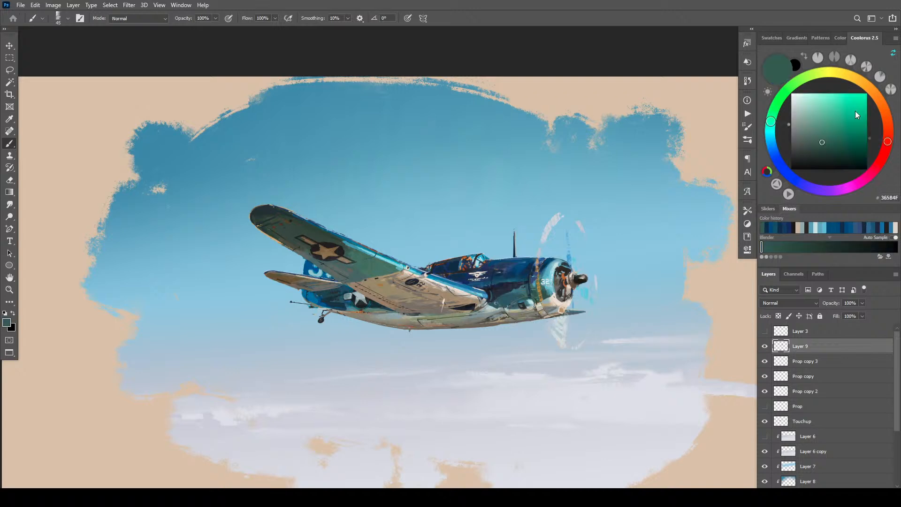
pyautogui.moveTo(774, 129); pyautogui.dragTo(774, 140)
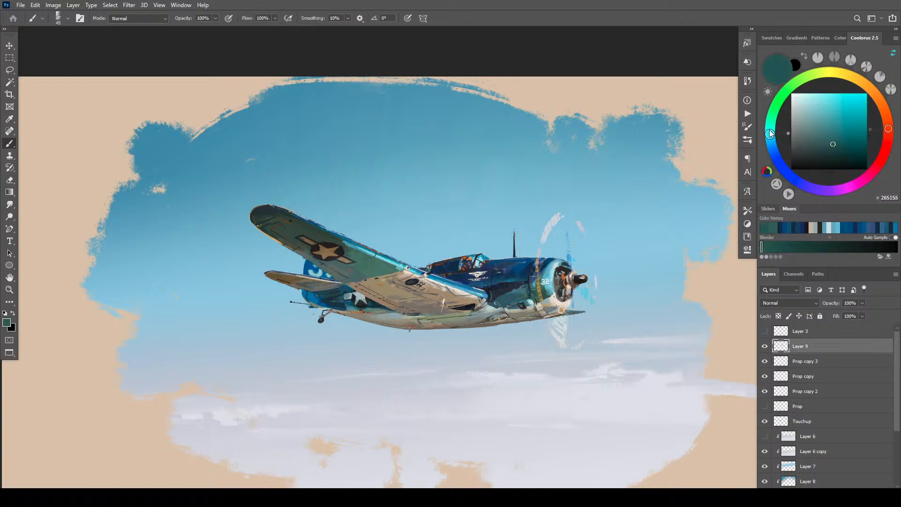
pyautogui.press(']')
pyautogui.press(']')
pyautogui.press(']')
pyautogui.click(836, 128)
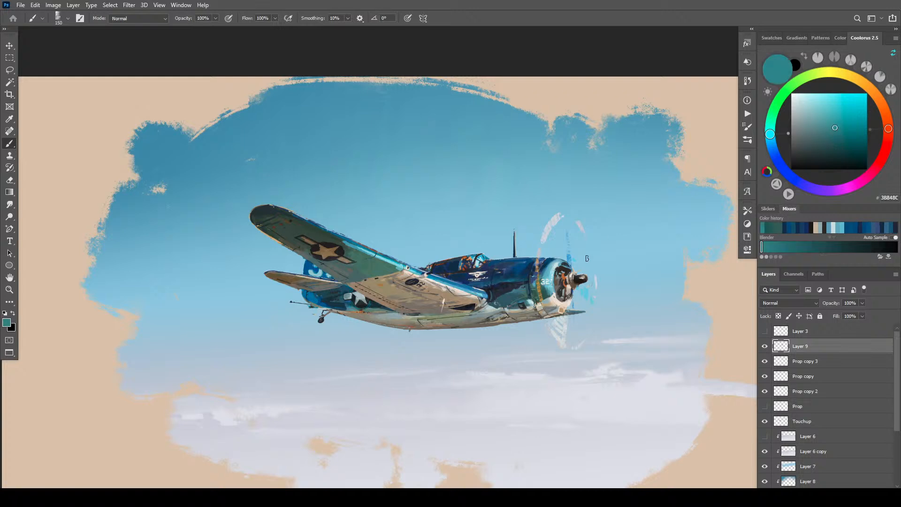
pyautogui.press('[')
pyautogui.press('[')
pyautogui.keyDown('alt'); pyautogui.click(533, 299); pyautogui.keyUp('alt')
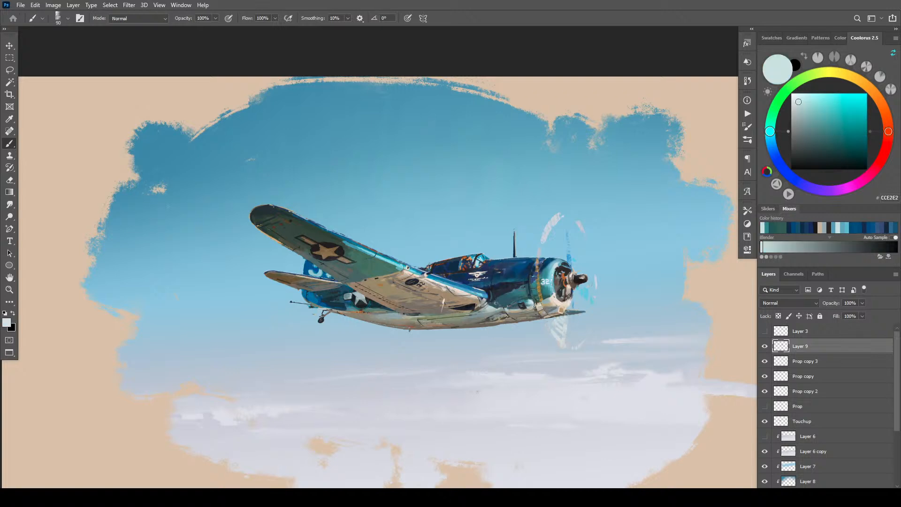
# - Toggle the visibility of Layer 9 repeatedly to compare the plane with and without the recent paintwork
pyautogui.click(765, 346)
pyautogui.click(764, 346)
pyautogui.click(765, 347)
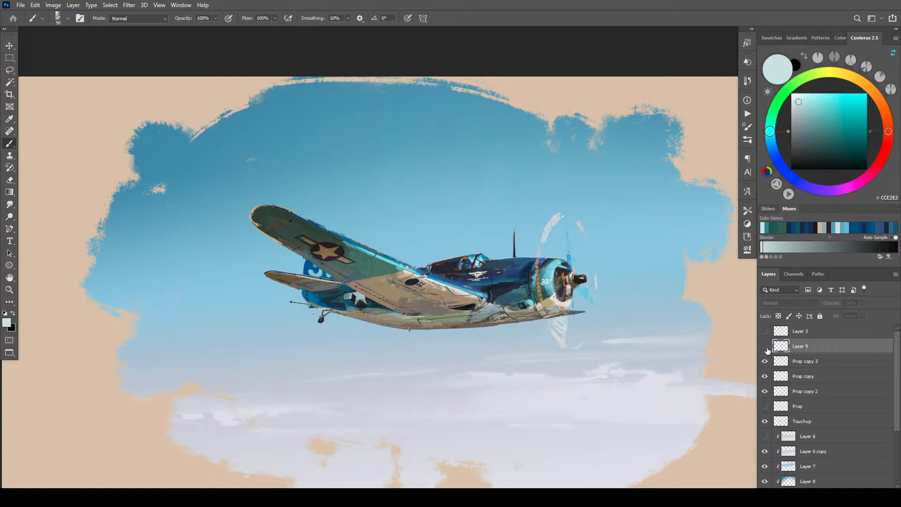
pyautogui.click(765, 347)
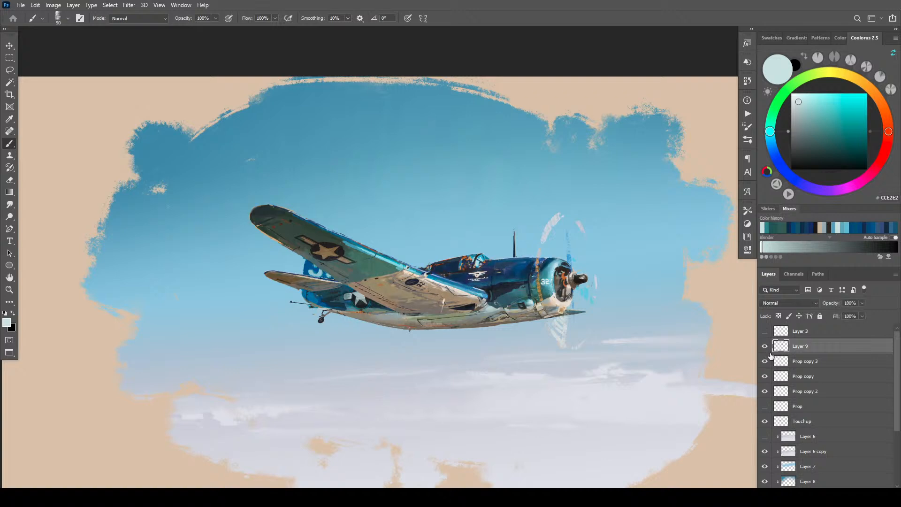
pyautogui.click(765, 348)
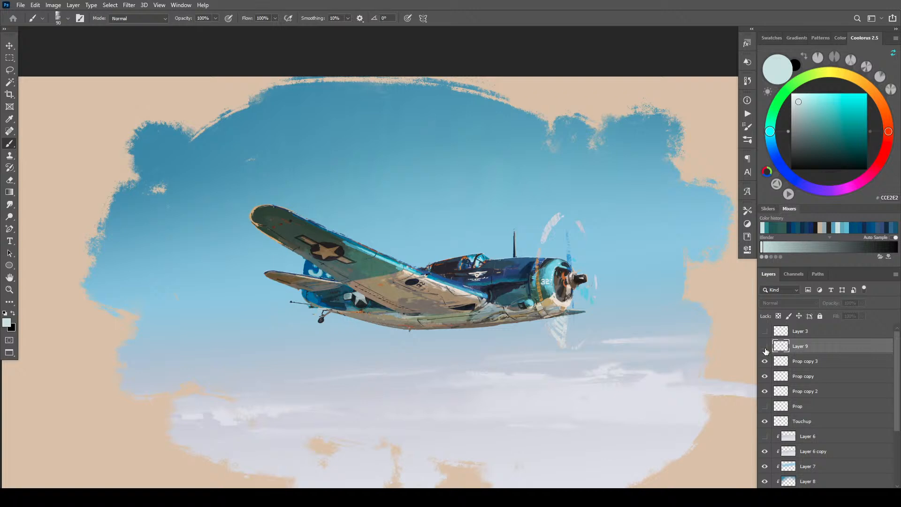
pyautogui.click(766, 350)
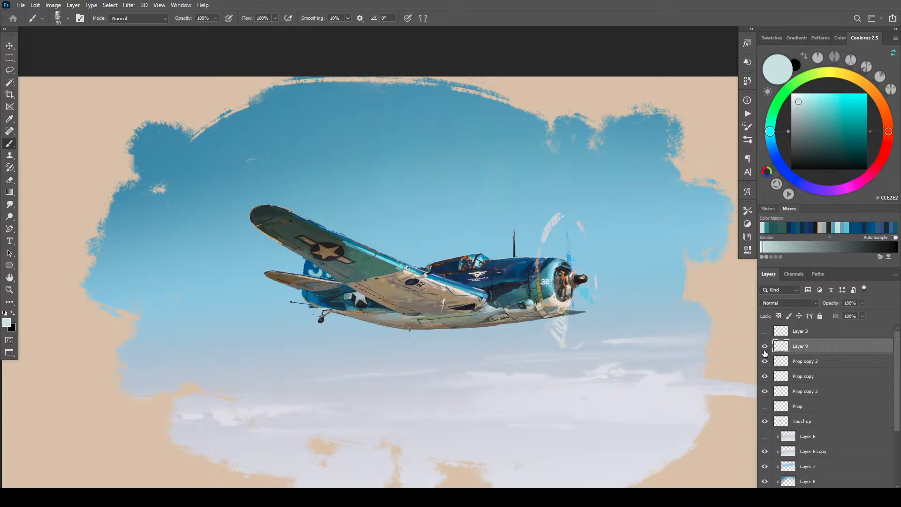
pyautogui.click(765, 349)
pyautogui.click(765, 350)
pyautogui.click(766, 350)
# - Retouch the wing edge beside the star insignia with a 30 px brush and sampled greens 374E43 and 293E33 and blue 0F6995
pyautogui.keyDown('alt'); pyautogui.click(346, 250); pyautogui.keyUp('alt')
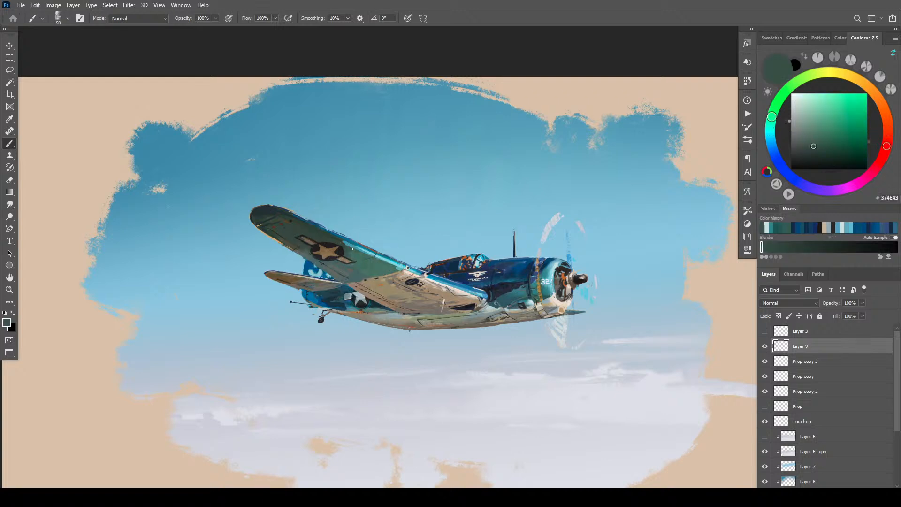
pyautogui.press('[')
pyautogui.press('[')
pyautogui.keyDown('alt'); pyautogui.click(340, 244); pyautogui.keyUp('alt')
pyautogui.keyDown('alt'); pyautogui.click(350, 242); pyautogui.keyUp('alt')
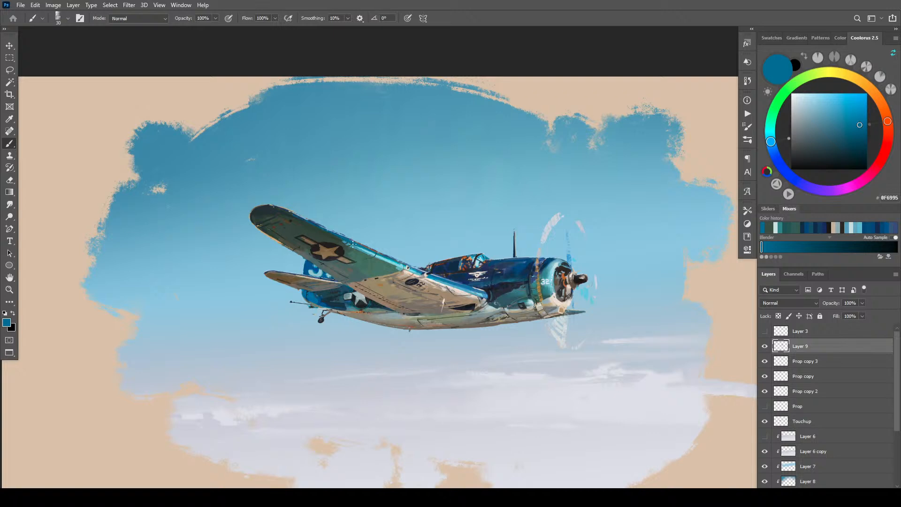
pyautogui.keyDown('alt'); pyautogui.click(352, 244); pyautogui.keyUp('alt')
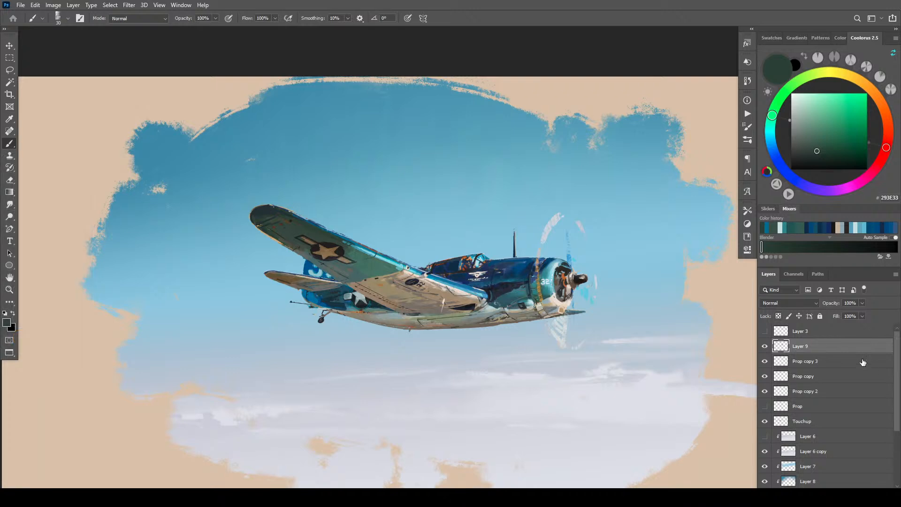
# - Add a new layer above Layer 9 and set its blend mode to Overlay
pyautogui.hotkey('ctrl', 'shift', 'alt', 'n')
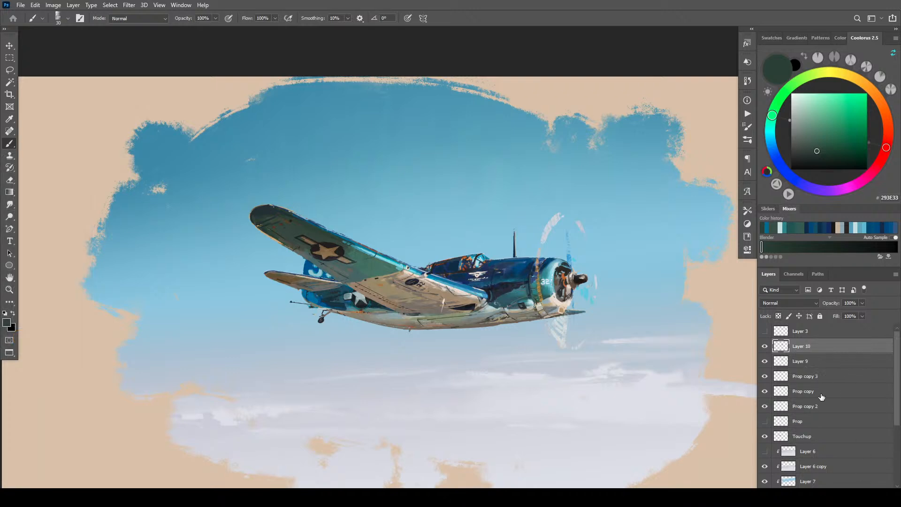
pyautogui.click(777, 301)
pyautogui.click(811, 361)
# - Choose grey-green 7C9287, enlarge the brush to about 500 px and glaze the wing on the Overlay layer
pyautogui.click(803, 126)
pyautogui.press(']')
pyautogui.press(']')
pyautogui.press(']')
pyautogui.press(']')
pyautogui.press(']')
pyautogui.press(']')
pyautogui.press(']')
pyautogui.press(']')
pyautogui.press(']')
pyautogui.press(']')
pyautogui.press(']')
pyautogui.press(']')
pyautogui.press(']')
pyautogui.press(']')
pyautogui.press(']')
pyautogui.press(']')
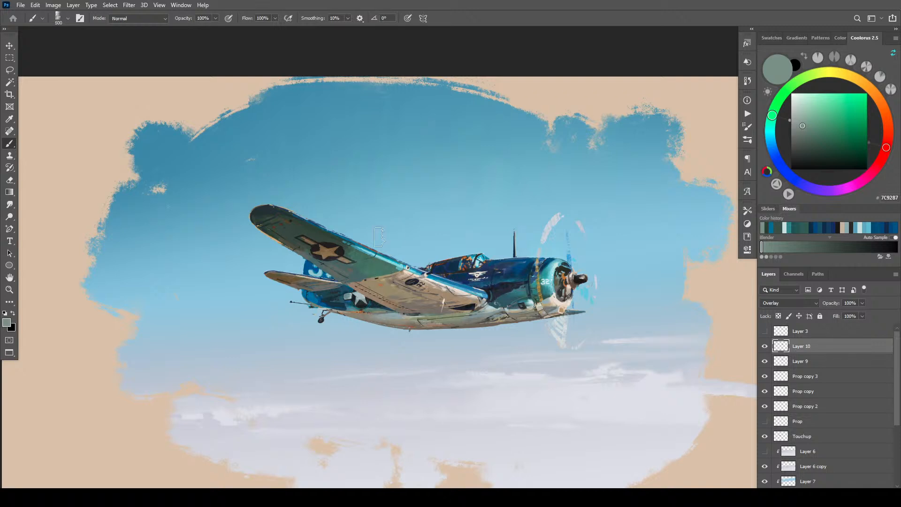
pyautogui.press('[')
# - Mix blue 406195 and brighten the fuselage near the cowling on the Overlay layer, reducing the brush from 1100 px to 70 px
pyautogui.click(834, 126)
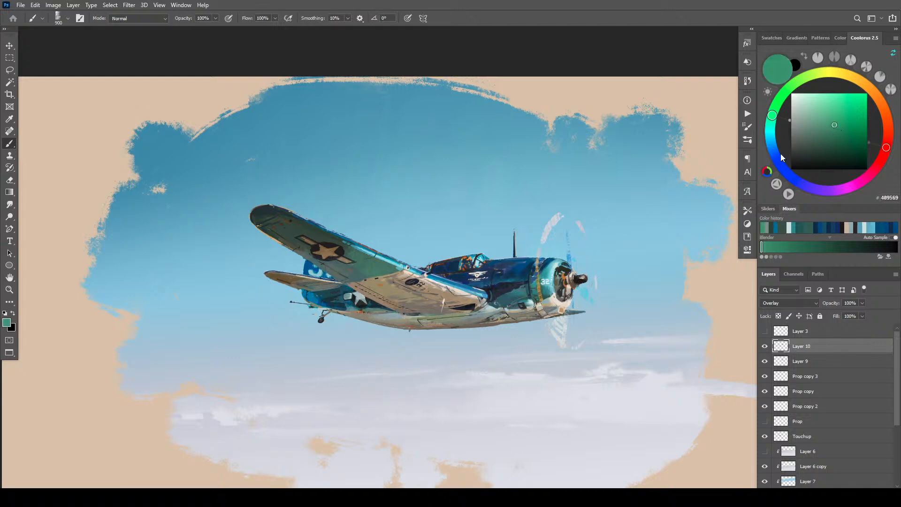
pyautogui.click(773, 150)
pyautogui.press(']')
pyautogui.press(']')
pyautogui.press('[')
pyautogui.press('[')
pyautogui.press('[')
pyautogui.press('[')
pyautogui.press('[')
pyautogui.press('[')
pyautogui.press('[')
pyautogui.press('[')
pyautogui.press('[')
pyautogui.press('[')
pyautogui.press('[')
pyautogui.press('[')
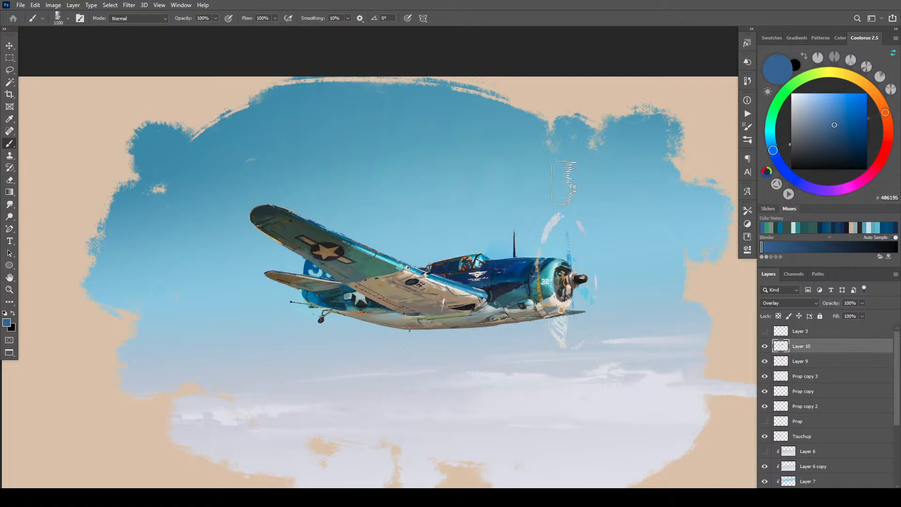
pyautogui.press('[')
pyautogui.press('[')
pyautogui.press('[')
pyautogui.press('[')
pyautogui.press('[')
pyautogui.press('[')
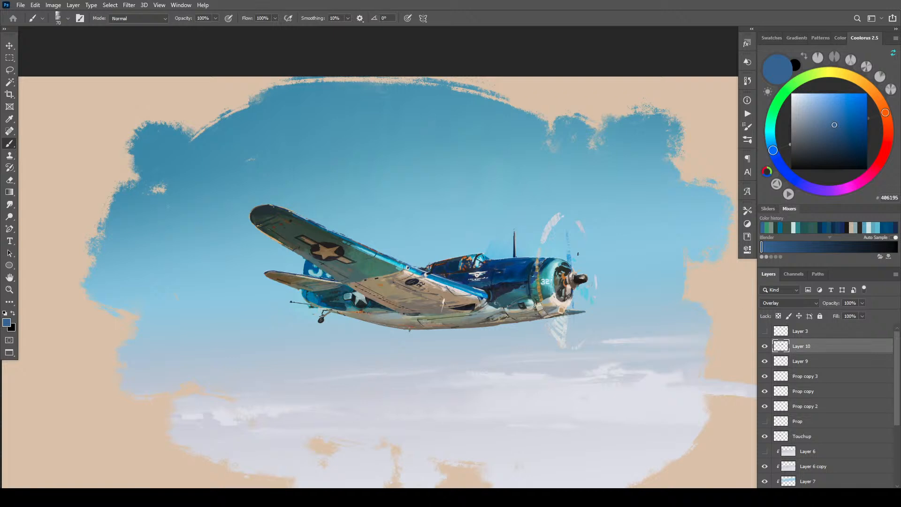
# - Intensify the blue along the wing's leading edge and fuselage side with 406195, varying the brush up to 250 px
pyautogui.press(']')
pyautogui.press(']')
pyautogui.press(']')
pyautogui.press(']')
pyautogui.press(']')
pyautogui.press(']')
pyautogui.press('[')
pyautogui.press('[')
pyautogui.press('[')
pyautogui.press('[')
pyautogui.press('[')
pyautogui.press('[')
pyautogui.press(']')
pyautogui.press(']')
pyautogui.press(']')
pyautogui.press(']')
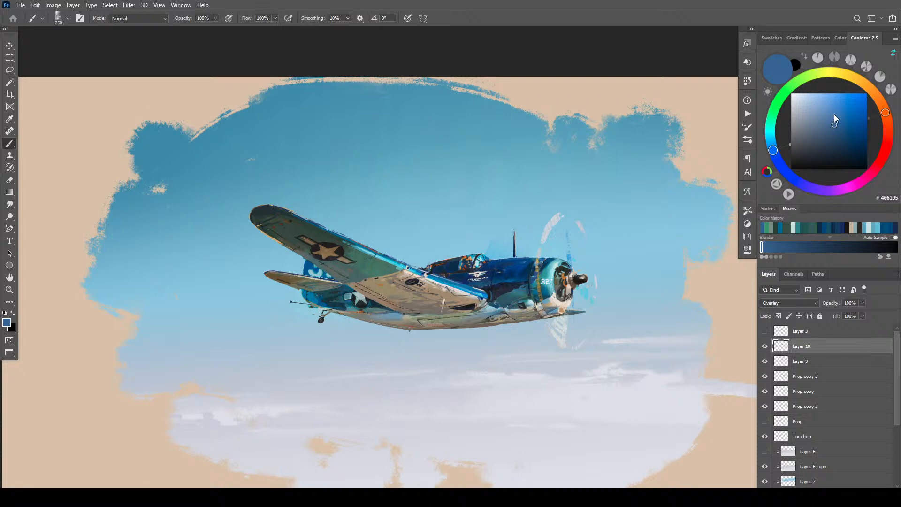
# - Mix brown 8F6B54 and warm the plane's cream underside on the Overlay layer, reducing the brush from 250 px to 60 px
pyautogui.click(820, 128)
pyautogui.moveTo(874, 97); pyautogui.dragTo(865, 88)
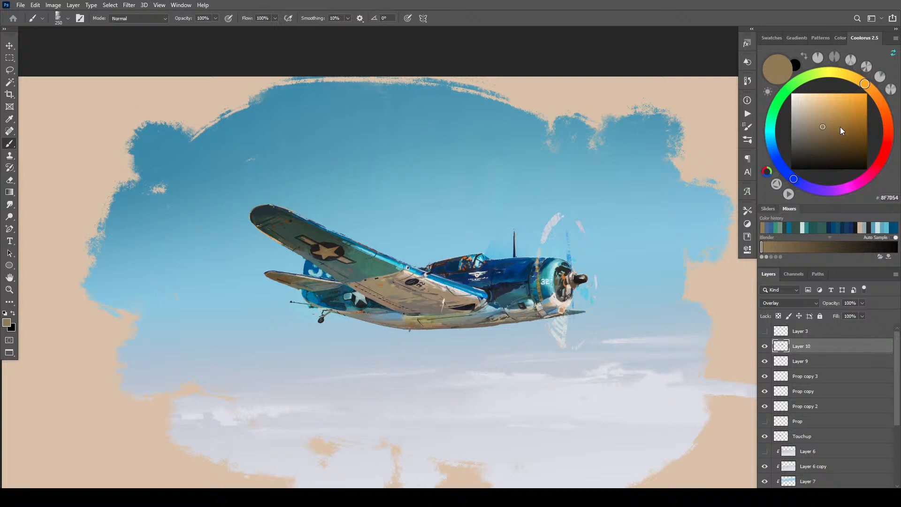
pyautogui.click(891, 116)
pyautogui.moveTo(892, 118); pyautogui.dragTo(892, 120)
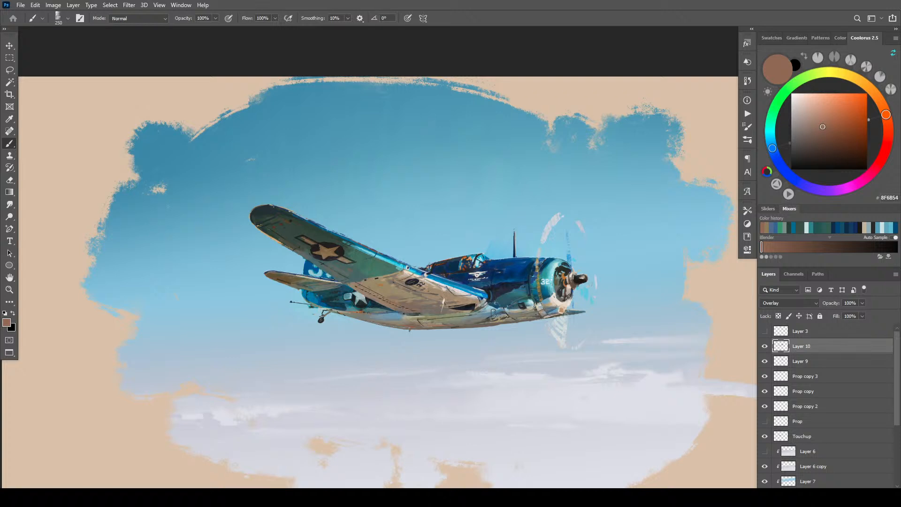
pyautogui.press('[')
pyautogui.press('[')
pyautogui.press('[')
pyautogui.press('[')
pyautogui.press('[')
pyautogui.press('[')
pyautogui.press(']')
pyautogui.press(']')
pyautogui.press('[')
pyautogui.press('[')
pyautogui.press('[')
# - Choose muted blue-grey 676776 and glaze the plane's lower surfaces on the Overlay layer, varying the brush size down to 90 px
pyautogui.click(801, 134)
pyautogui.moveTo(772, 149)
pyautogui.mouseDown()
pyautogui.moveTo(786, 162)
pyautogui.moveTo(779, 162)
pyautogui.mouseUp()
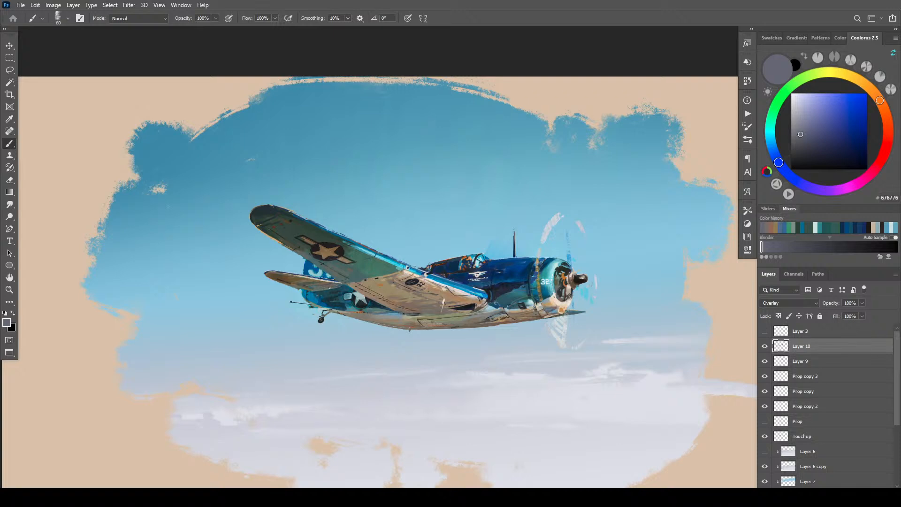
pyautogui.press(']')
pyautogui.press(']')
pyautogui.press(']')
pyautogui.press(']')
pyautogui.press(']')
pyautogui.press(']')
pyautogui.press(']')
pyautogui.press(']')
pyautogui.press(']')
pyautogui.press('[')
pyautogui.press('[')
pyautogui.press('[')
pyautogui.press('[')
pyautogui.press('[')
pyautogui.press('[')
pyautogui.press(']')
pyautogui.press(']')
pyautogui.press(']')
pyautogui.press(']')
pyautogui.press('[')
pyautogui.press('[')
pyautogui.press('[')
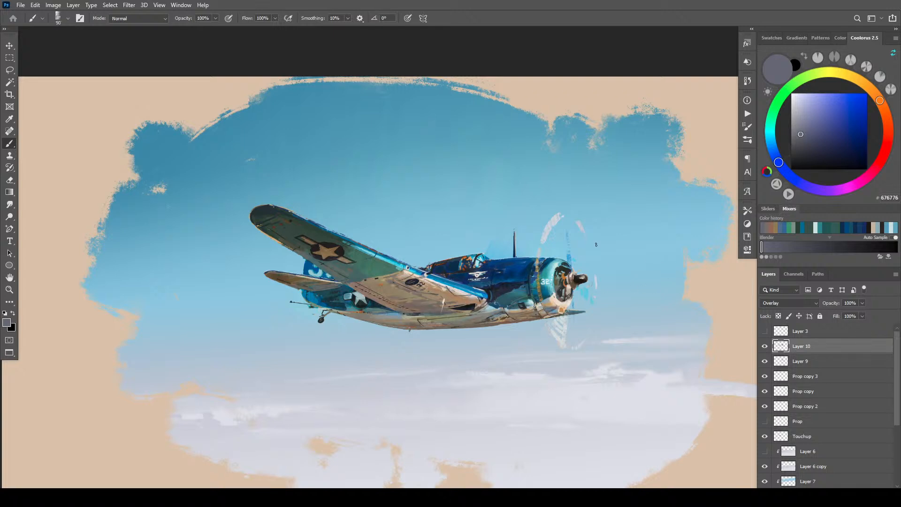
# - Toggle Layer 10's visibility to compare the plane with and without the Overlay colours
pyautogui.click(766, 347)
pyautogui.click(765, 348)
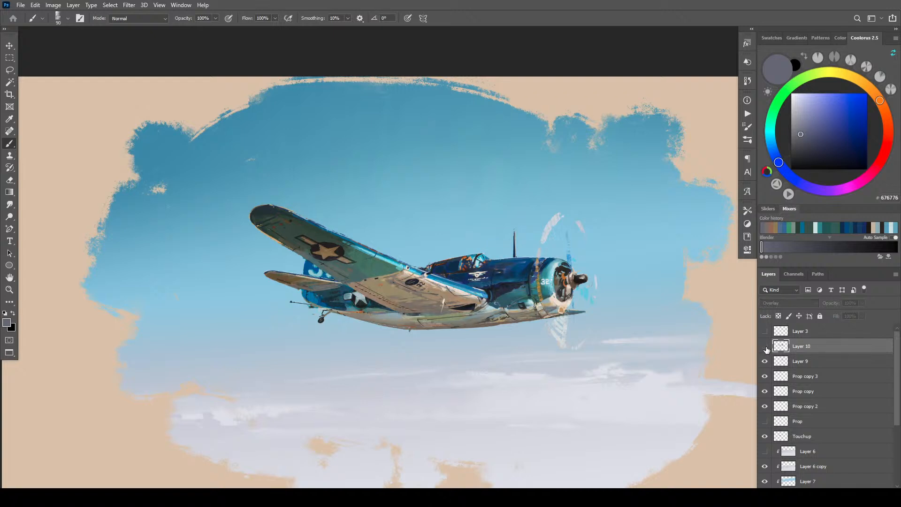
pyautogui.click(765, 347)
pyautogui.click(765, 347)
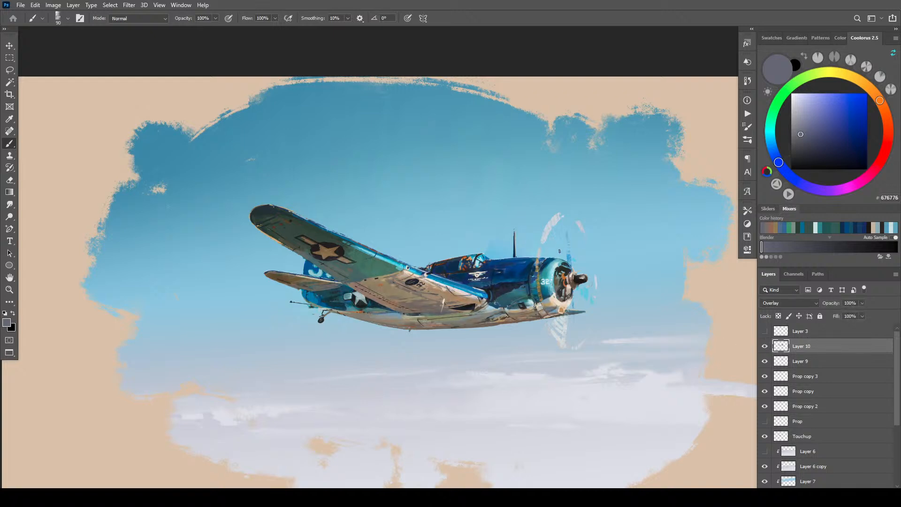
# - Sample light blue 95C4DC from the sky, enlarge the brush and add an Overlay layer above Layer 10
pyautogui.keyDown('alt'); pyautogui.click(563, 215); pyautogui.keyUp('alt')
pyautogui.press(']')
pyautogui.press(']')
pyautogui.press(']')
pyautogui.press(']')
pyautogui.press(']')
pyautogui.press(']')
pyautogui.press(']')
pyautogui.press(']')
pyautogui.press(']')
pyautogui.press(']')
pyautogui.press(']')
pyautogui.press(']')
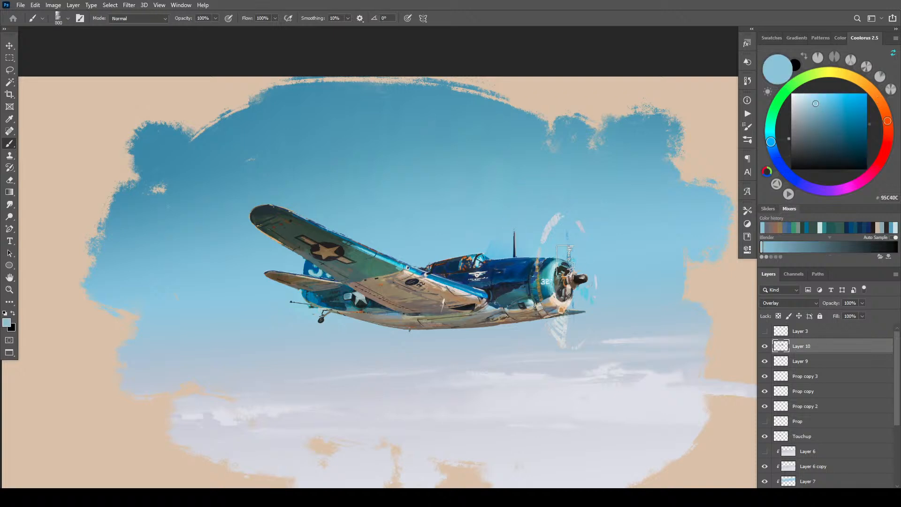
pyautogui.click(790, 303)
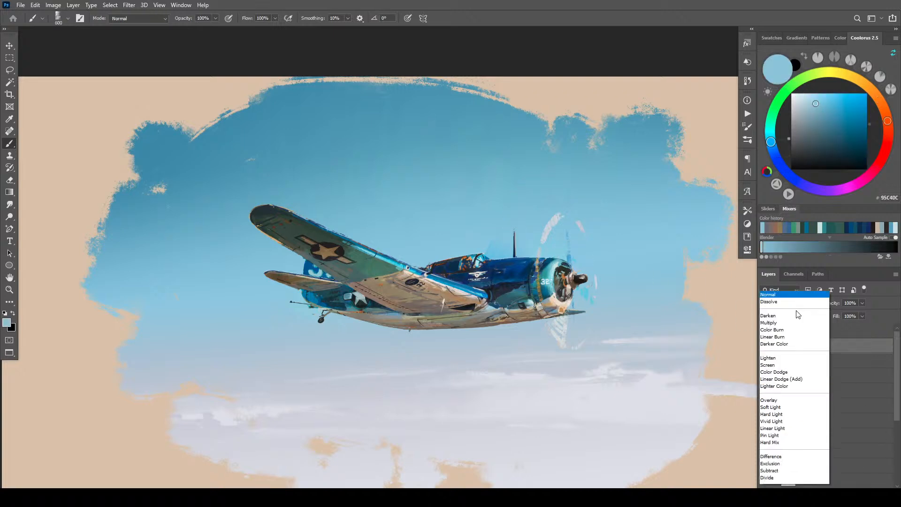
pyautogui.click(780, 368)
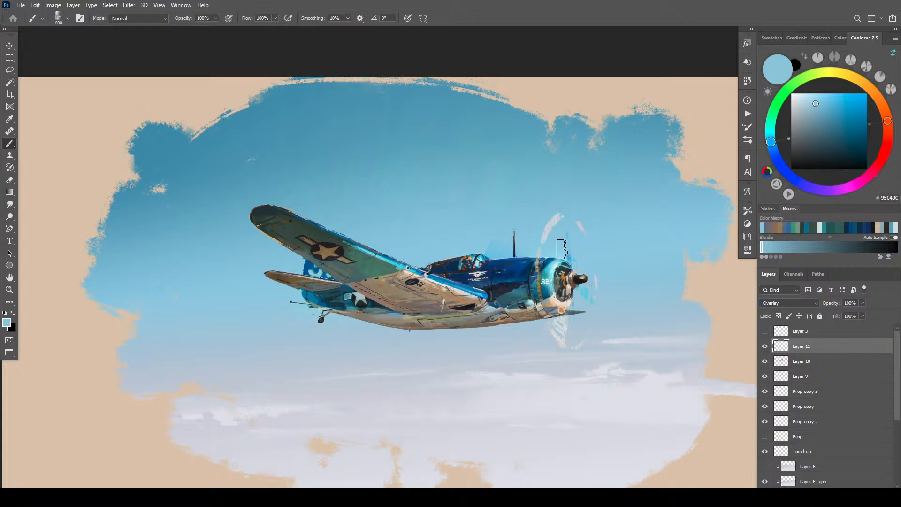
# - Build up a light-blue glow above the cockpit canopy on Layer 11, varying the brush size around 400 to 500 px
pyautogui.press('[')
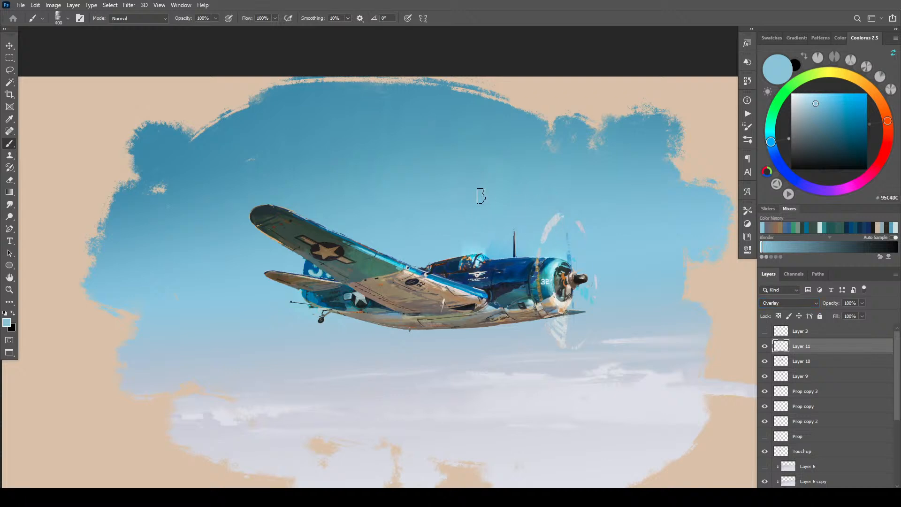
pyautogui.press(']')
pyautogui.press('[')
pyautogui.press('[')
pyautogui.press('[')
pyautogui.press(']')
pyautogui.press('[')
pyautogui.press('[')
pyautogui.press('[')
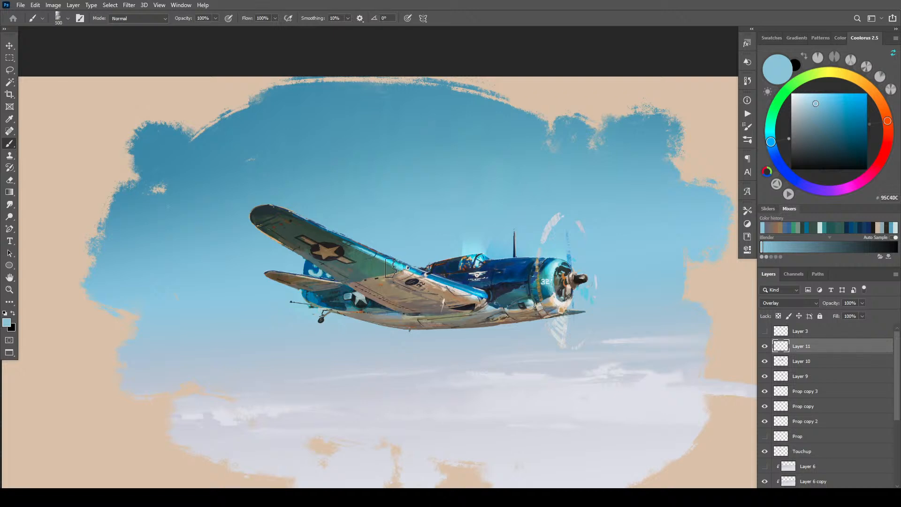
pyautogui.press(']')
pyautogui.press(']')
pyautogui.press(']')
pyautogui.press(']')
pyautogui.press(']')
pyautogui.press(']')
pyautogui.press(']')
pyautogui.press(']')
pyautogui.press('[')
pyautogui.press('[')
pyautogui.press('[')
pyautogui.press('[')
pyautogui.press('[')
pyautogui.press('[')
pyautogui.press('[')
# - Brighten the far wingtip beneath the cowling with short light-blue strokes, redoing the first stroke and undoing the last one
pyautogui.moveTo(572, 311); pyautogui.dragTo(584, 310)
pyautogui.hotkey('ctrl', 'z')
pyautogui.moveTo(569, 310); pyautogui.dragTo(583, 311)
pyautogui.press(']')
pyautogui.press(']')
pyautogui.press(']')
pyautogui.press(']')
pyautogui.press(']')
pyautogui.press('[')
pyautogui.press('[')
pyautogui.press('[')
pyautogui.press('[')
pyautogui.press('[')
pyautogui.hotkey('ctrl', 'z')
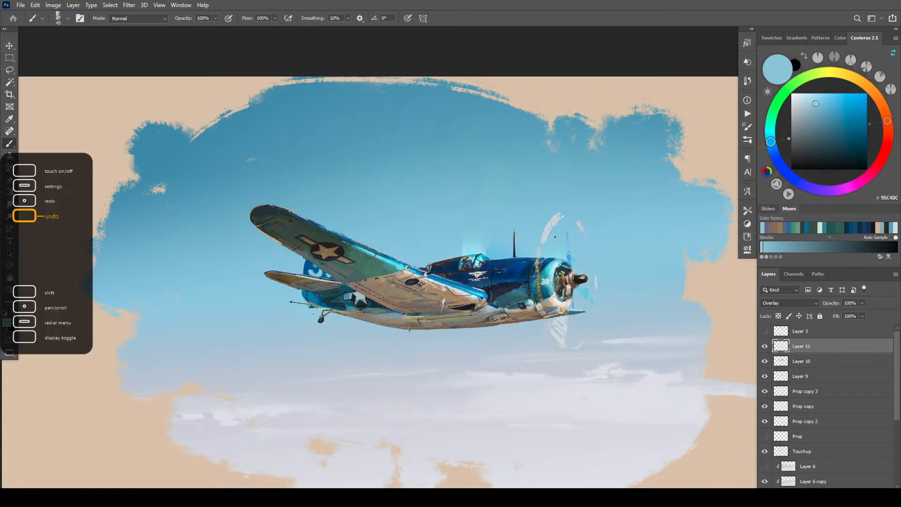
# - Try a light-blue glow in the sky around the raised wingtip, enlarging the brush to 1200 px and reducing it to 900 px
pyautogui.press(']')
pyautogui.press(']')
pyautogui.press(']')
pyautogui.press(']')
pyautogui.press(']')
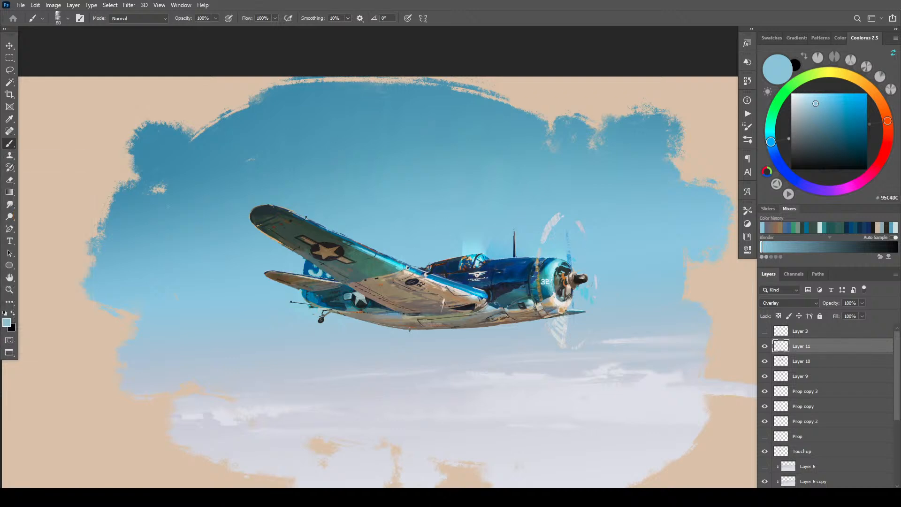
pyautogui.press(']')
pyautogui.press(']')
pyautogui.press(']')
pyautogui.press(']')
pyautogui.press(']')
pyautogui.press(']')
pyautogui.press(']')
pyautogui.press(']')
pyautogui.press(']')
pyautogui.press(']')
pyautogui.press(']')
pyautogui.press(']')
pyautogui.press(']')
pyautogui.press(']')
pyautogui.press(']')
pyautogui.press(']')
pyautogui.press(']')
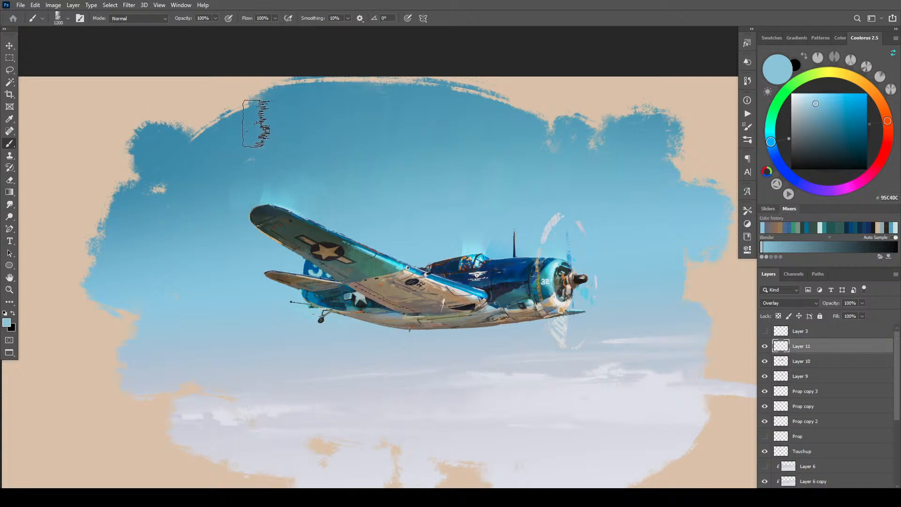
pyautogui.press('[')
pyautogui.press('[')
pyautogui.press('[')
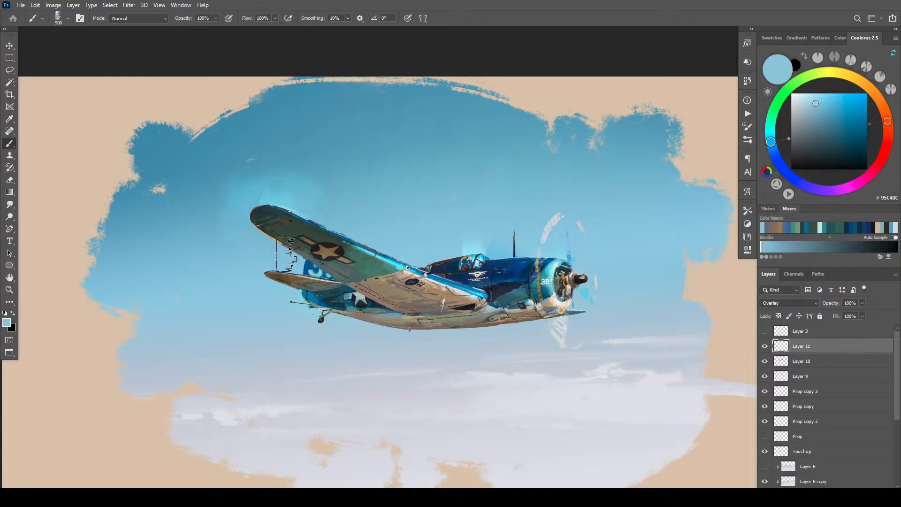
# - Try spreading the light-blue glow broadly across the sky above and behind the wing with a 1500 px brush
pyautogui.press(']')
pyautogui.press(']')
pyautogui.press(']')
pyautogui.press(']')
pyautogui.press(']')
pyautogui.press(']')
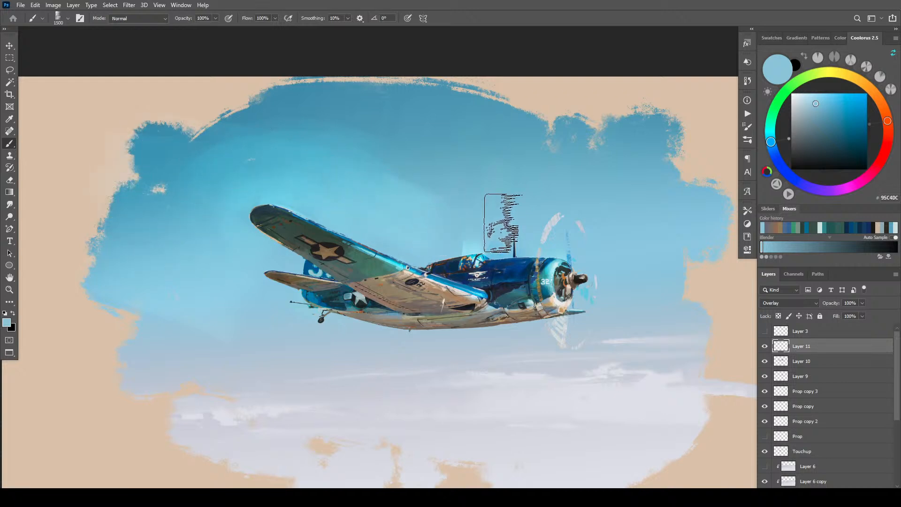
# - Examine the whole composition at small and large scale to judge the Overlay layers' effect on the plane and sky
pyautogui.hotkey('ctrl', '-')
pyautogui.hotkey('ctrl', '-')
pyautogui.hotkey('ctrl', '-')
pyautogui.hotkey('ctrl', '-')
pyautogui.hotkey('ctrl', '-')
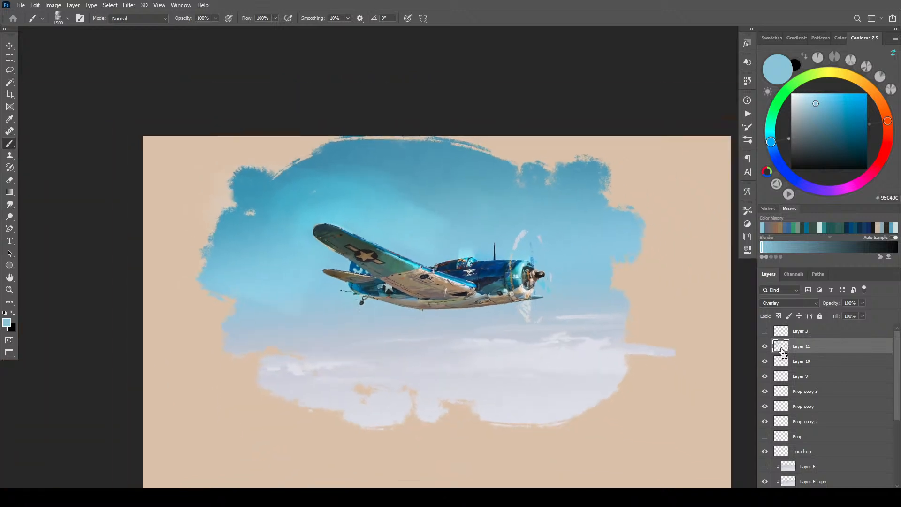
pyautogui.hotkey('ctrl', '+')
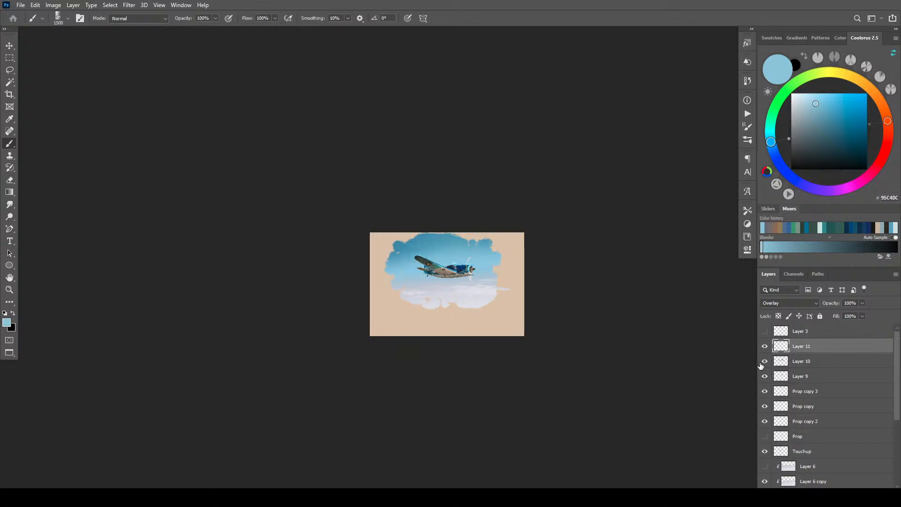
pyautogui.hotkey('ctrl', '+')
pyautogui.hotkey('ctrl', '+')
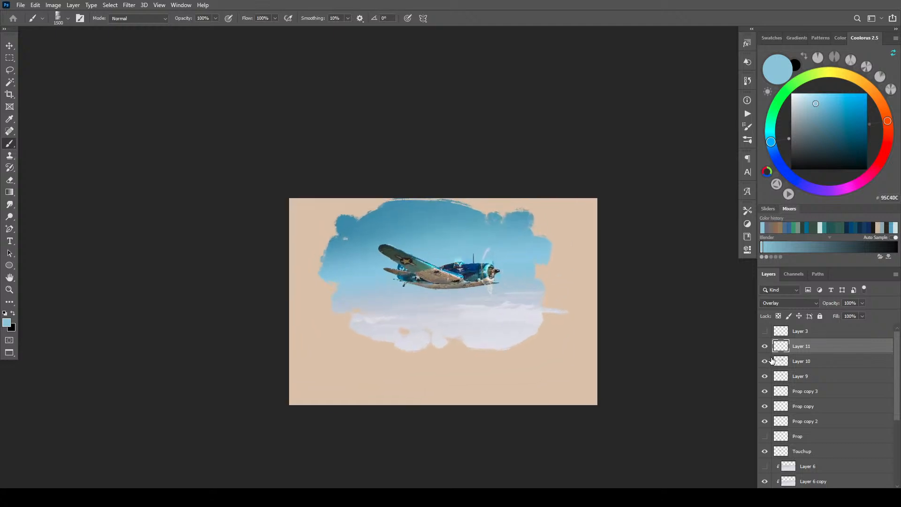
pyautogui.hotkey('ctrl', '+')
pyautogui.hotkey('ctrl', '+')
pyautogui.hotkey('ctrl', '+')
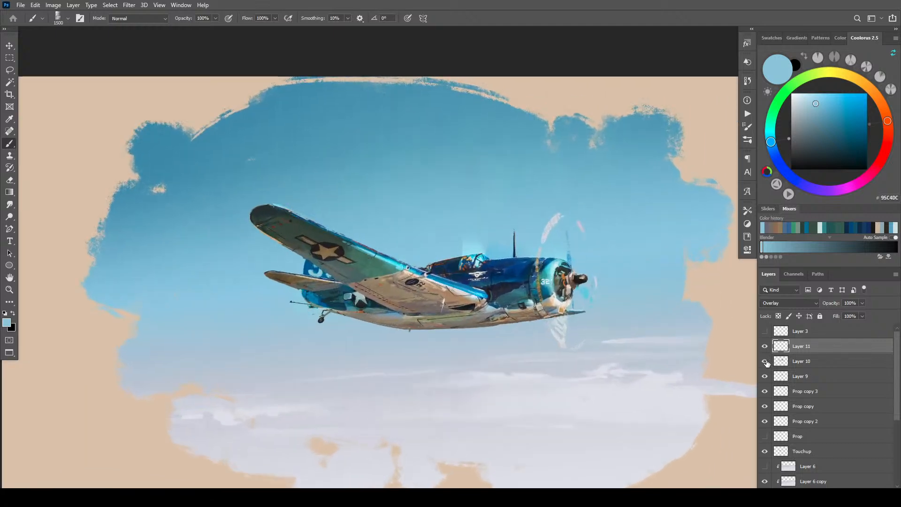
pyautogui.hotkey('ctrl', '-')
pyautogui.hotkey('ctrl', '-')
pyautogui.hotkey('ctrl', '-')
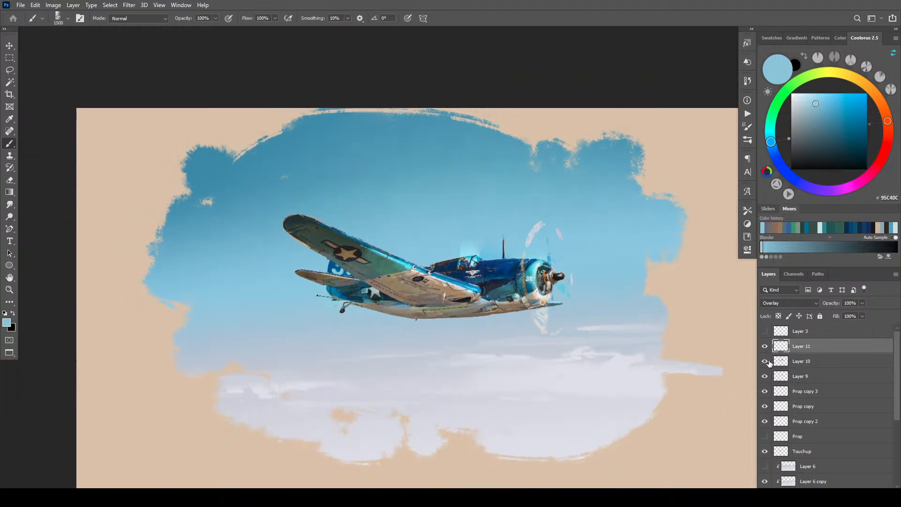
pyautogui.hotkey('ctrl', '-')
pyautogui.hotkey('ctrl', '+')
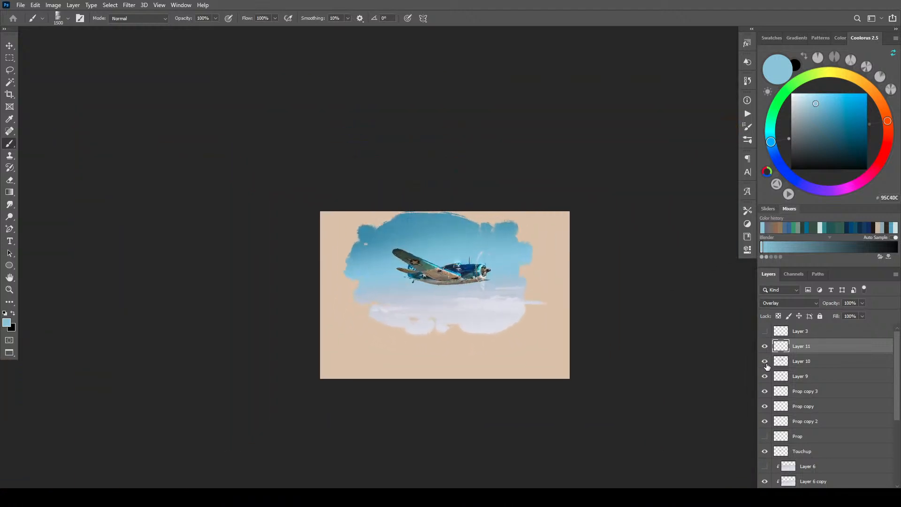
pyautogui.hotkey('ctrl', '+')
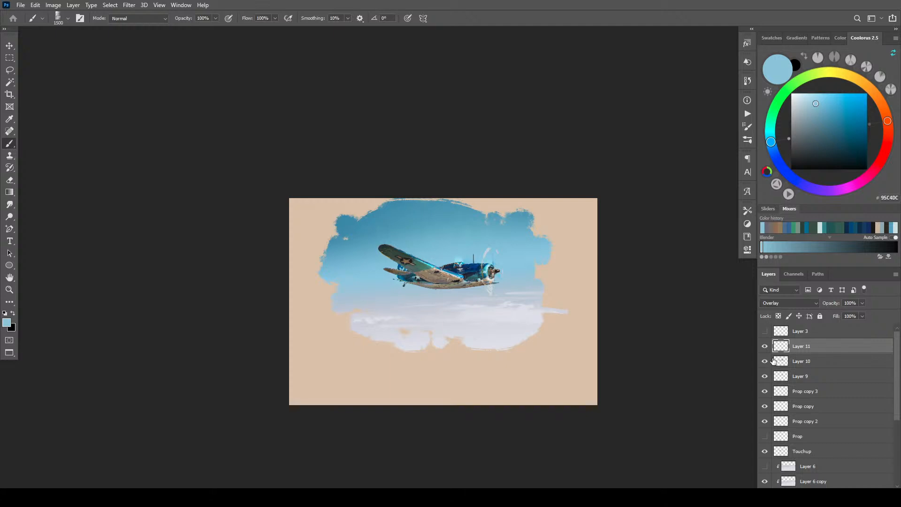
pyautogui.hotkey('ctrl', '+')
pyautogui.hotkey('ctrl', '+')
pyautogui.hotkey('ctrl', '+')
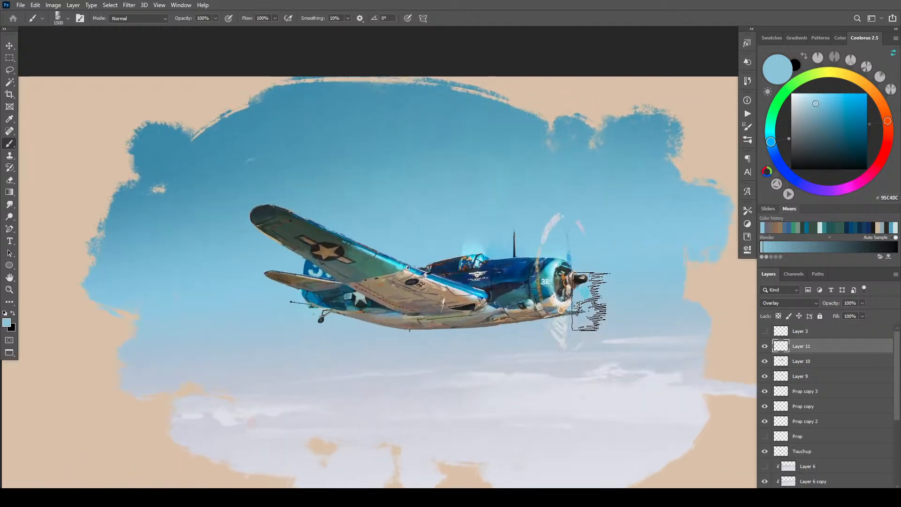
# - Brighten the propeller's blurred arc with light-blue strokes, reducing the brush from 1500 px to 125 px
pyautogui.press('[')
pyautogui.press('[')
pyautogui.press('[')
pyautogui.press('[')
pyautogui.press('[')
pyautogui.press('[')
pyautogui.press('[')
pyautogui.press('[')
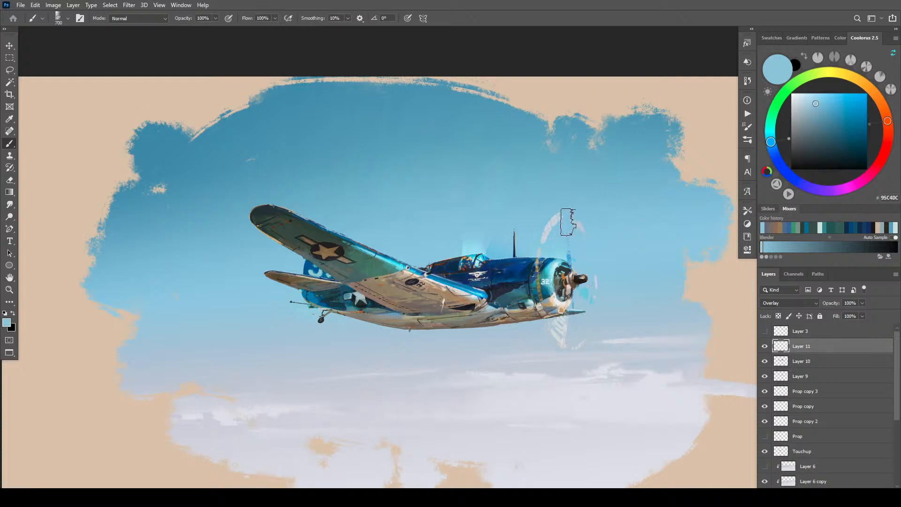
pyautogui.press('[')
pyautogui.press('[')
pyautogui.press('[')
pyautogui.press('[')
pyautogui.press('[')
pyautogui.press('[')
pyautogui.press('[')
pyautogui.press(']')
pyautogui.press(']')
pyautogui.press(']')
pyautogui.press('[')
pyautogui.press('[')
pyautogui.moveTo(550, 323); pyautogui.dragTo(539, 269)
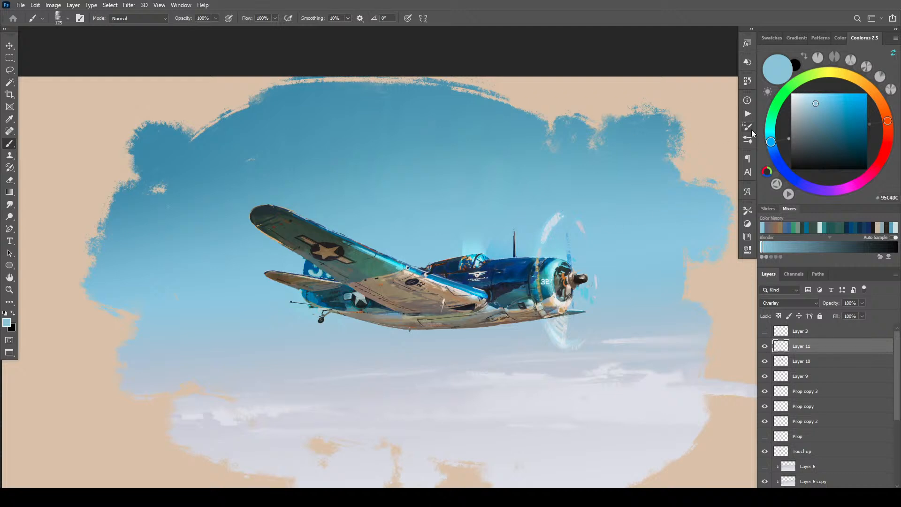
# - Examine the whole painting at small and large scale to judge the propeller glow
pyautogui.hotkey('ctrl', '-')
pyautogui.hotkey('ctrl', '-')
pyautogui.hotkey('ctrl', '-')
pyautogui.hotkey('ctrl', '-')
pyautogui.hotkey('ctrl', '+')
pyautogui.hotkey('ctrl', '+')
pyautogui.hotkey('ctrl', '+')
pyautogui.hotkey('ctrl', '+')
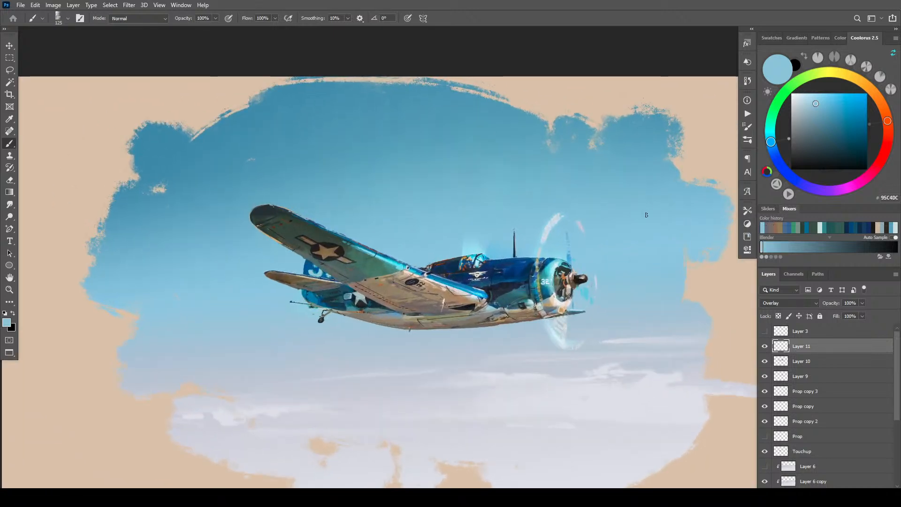
# - Deepen the propeller's upper blade with dark blue-grey #3E4F58, reducing the brush to 70 px
pyautogui.press(']')
pyautogui.press(']')
pyautogui.press(']')
pyautogui.press(']')
pyautogui.press(']')
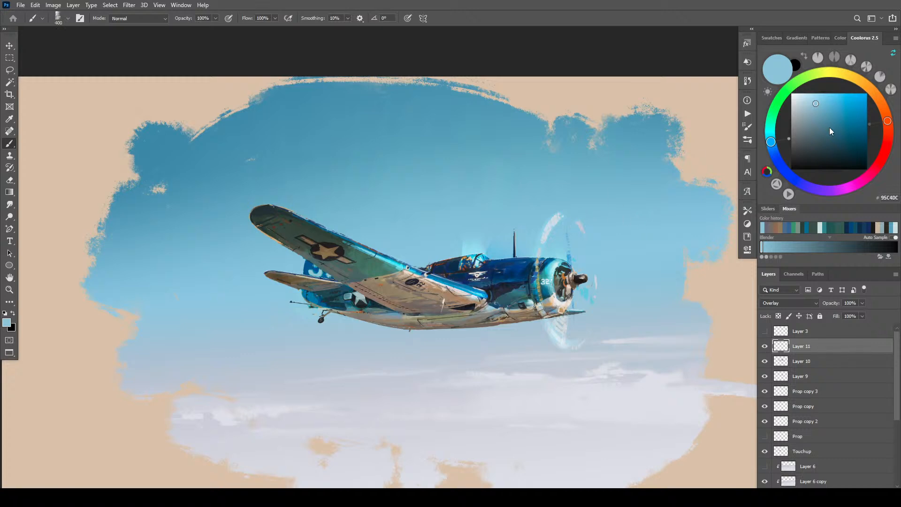
pyautogui.click(813, 143)
pyautogui.press('[')
pyautogui.press('[')
pyautogui.press('[')
pyautogui.press('[')
pyautogui.press('[')
pyautogui.press('[')
pyautogui.press('[')
pyautogui.press('[')
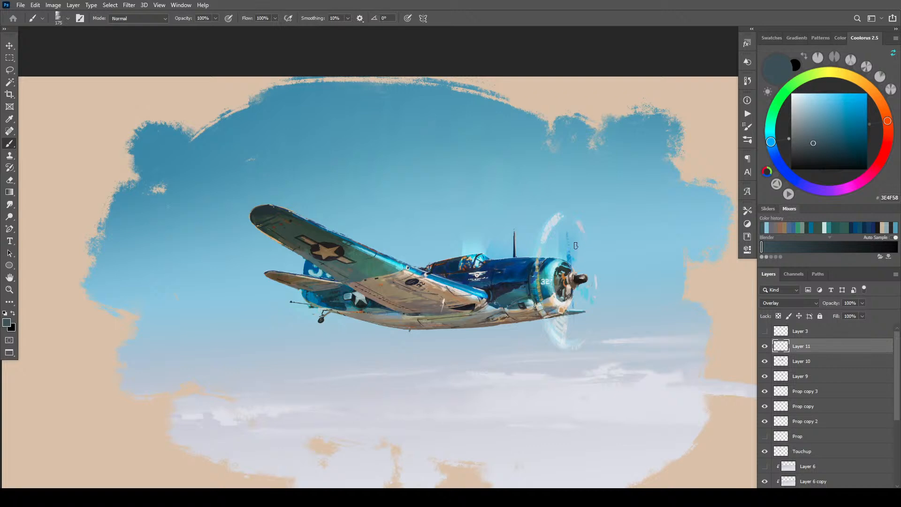
pyautogui.press('[')
pyautogui.press('[')
pyautogui.press('[')
pyautogui.press('[')
pyautogui.press(']')
pyautogui.press(']')
pyautogui.press(']')
pyautogui.press('[')
# - Try the light grey-blue #A1B0B8, undo the last stroke and check the whole composition
pyautogui.click(800, 114)
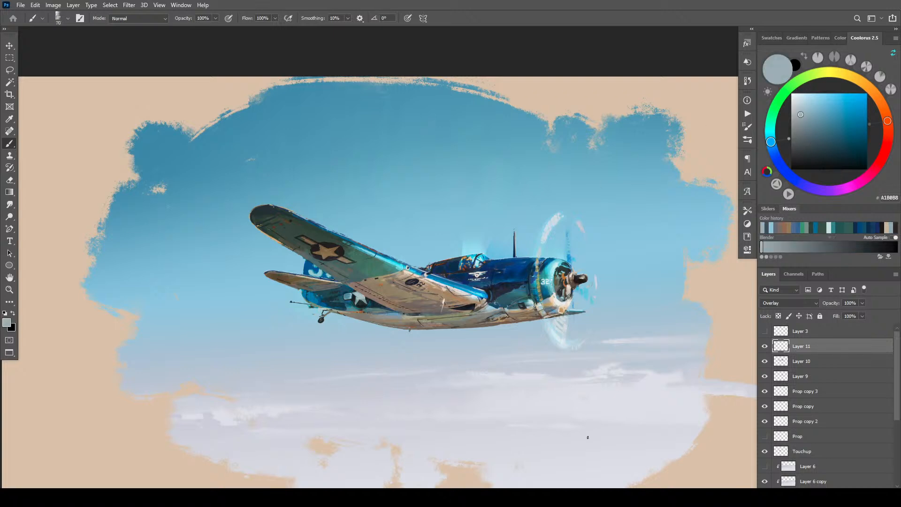
pyautogui.hotkey('ctrl', 'z')
pyautogui.hotkey('ctrl', '-')
pyautogui.hotkey('ctrl', '-')
pyautogui.hotkey('ctrl', '-')
pyautogui.hotkey('ctrl', '-')
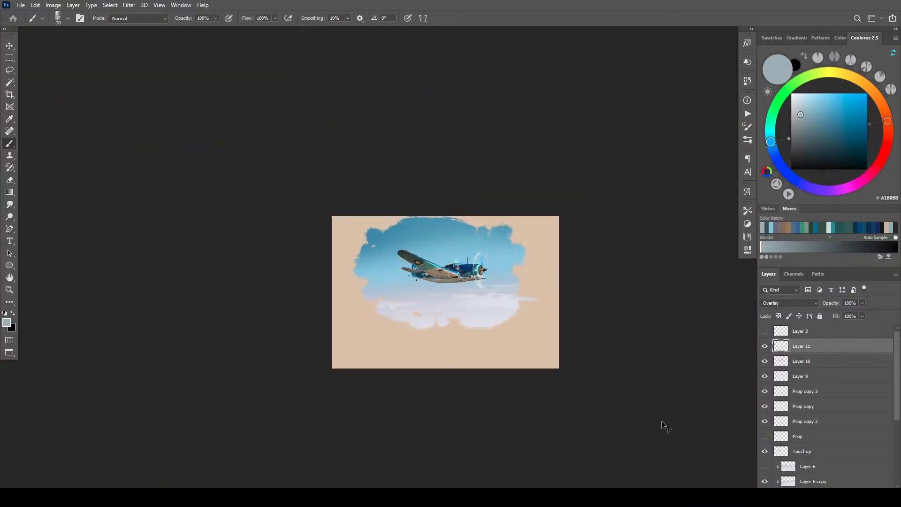
pyautogui.hotkey('ctrl', '+')
pyautogui.hotkey('ctrl', '+')
pyautogui.hotkey('ctrl', '+')
pyautogui.hotkey('ctrl', '+')
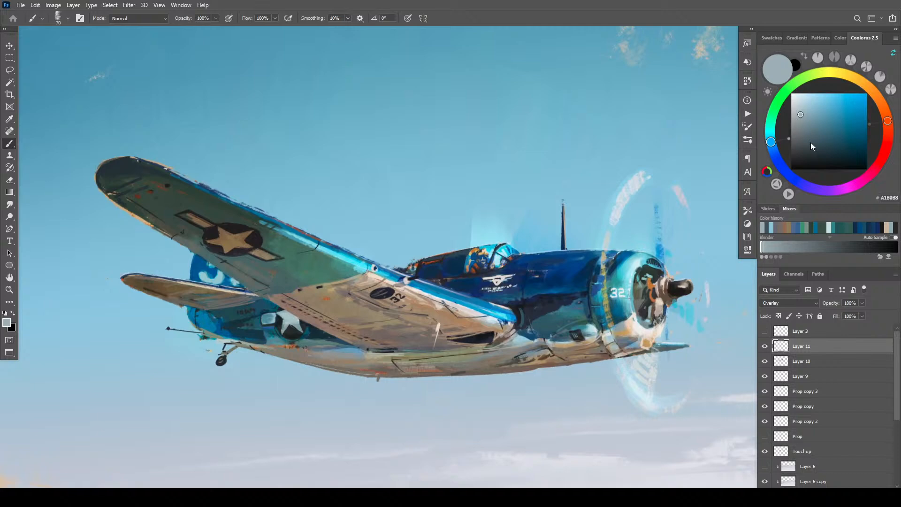
# - Darken the wing root and the upper rim of the engine opening with near-black #232B2F
pyautogui.click(810, 155)
pyautogui.scroll(2, 567, 210)
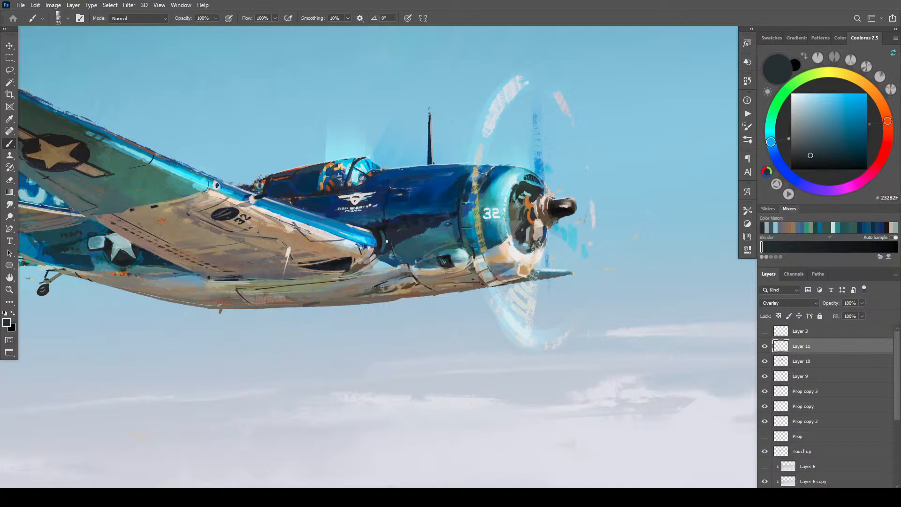
pyautogui.moveTo(380, 254); pyautogui.dragTo(378, 236)
pyautogui.moveTo(518, 191); pyautogui.dragTo(534, 198)
# - Darken the engine inside the cowling with a 125 px brush, and refine its lower edge with a 50 px brush
pyautogui.press(']')
pyautogui.press(']')
pyautogui.press(']')
pyautogui.press(']')
pyautogui.press(']')
pyautogui.press(']')
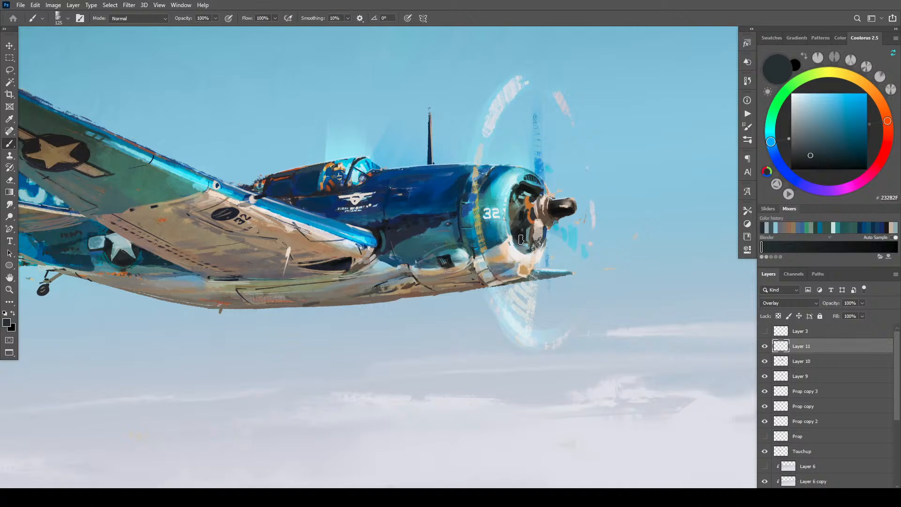
pyautogui.moveTo(534, 226)
pyautogui.mouseDown()
pyautogui.moveTo(528, 237)
pyautogui.moveTo(536, 220)
pyautogui.moveTo(537, 230)
pyautogui.moveTo(530, 217)
pyautogui.mouseUp()
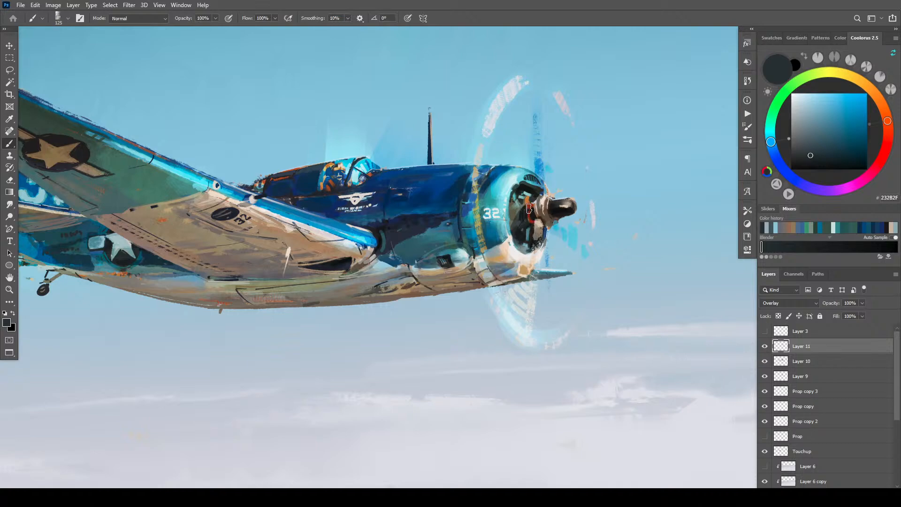
pyautogui.press('[')
pyautogui.press('[')
pyautogui.press('[')
pyautogui.moveTo(524, 249); pyautogui.dragTo(523, 250)
pyautogui.moveTo(526, 249); pyautogui.dragTo(528, 246)
# - Darken the cockpit interior around the pilot with short near-black strokes, and check the plane at several scales
pyautogui.moveTo(353, 165); pyautogui.dragTo(348, 180)
pyautogui.moveTo(327, 182); pyautogui.dragTo(328, 179)
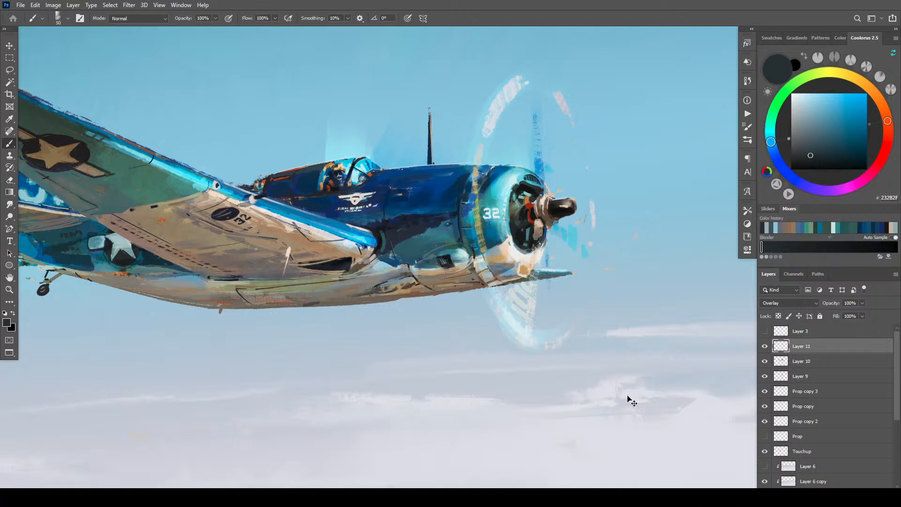
pyautogui.scroll(-5, 628, 396)
pyautogui.scroll(2, 636, 399)
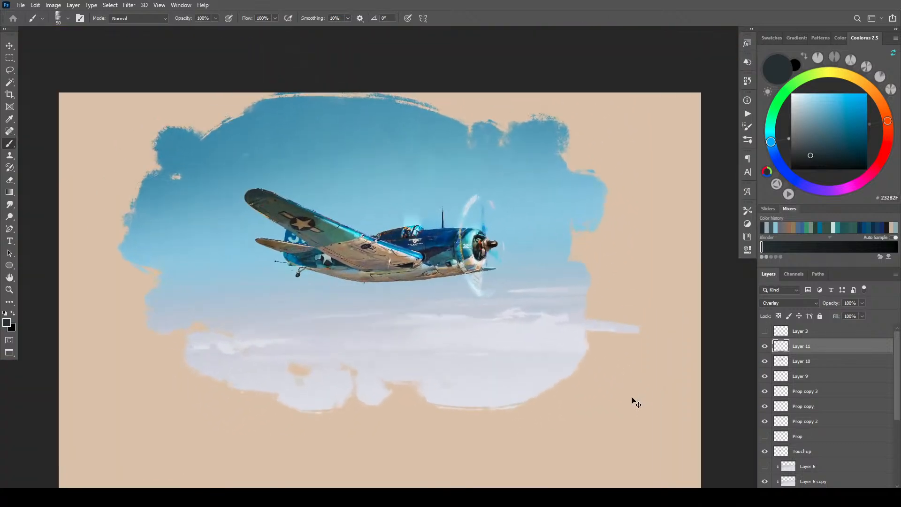
pyautogui.scroll(-1, 631, 401)
pyautogui.scroll(5, 628, 408)
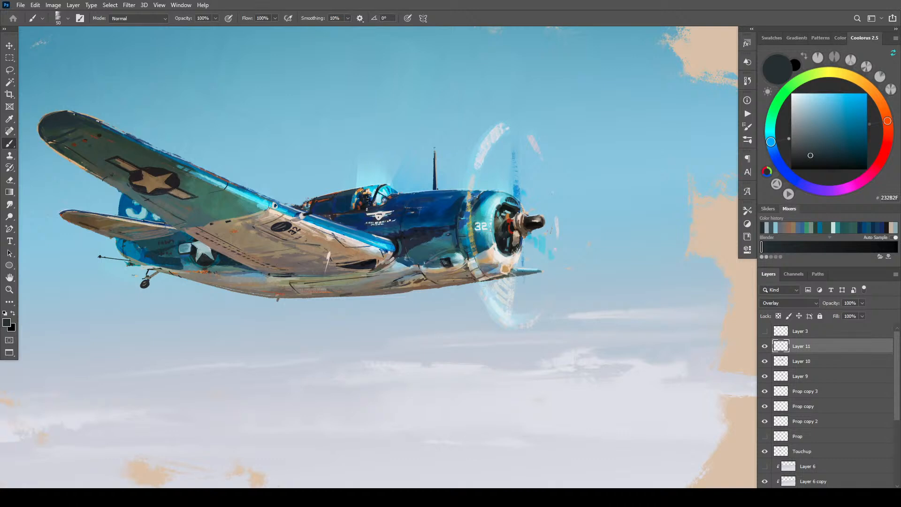
pyautogui.scroll(-6, 631, 355)
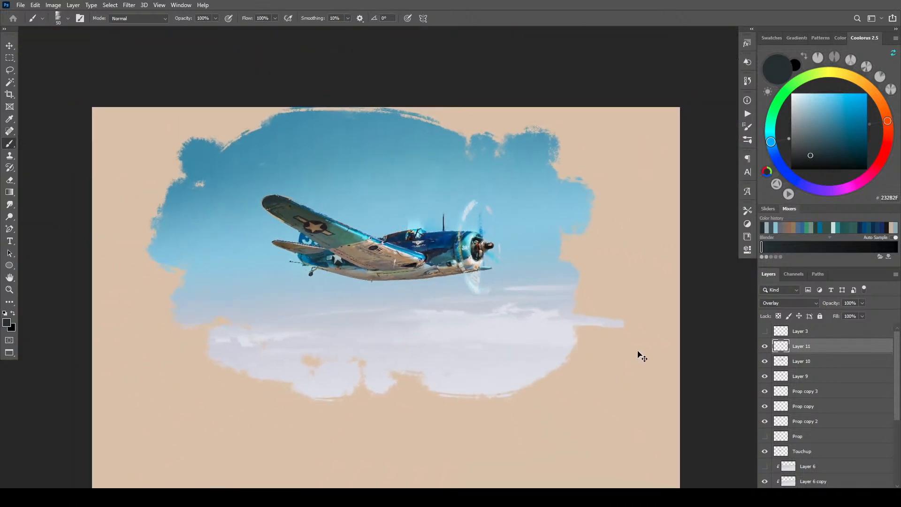
pyautogui.scroll(5, 585, 306)
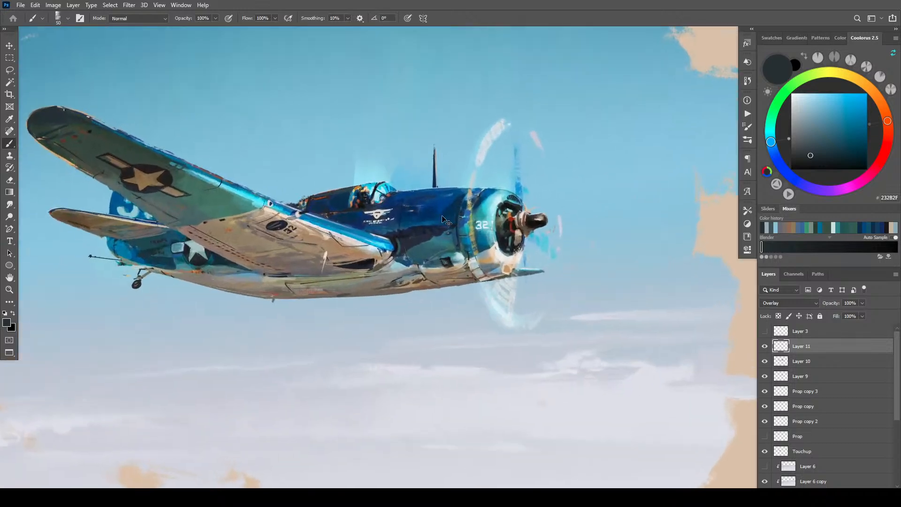
# - Compare the whole painting with Layer 11 hidden and shown
pyautogui.press(']')
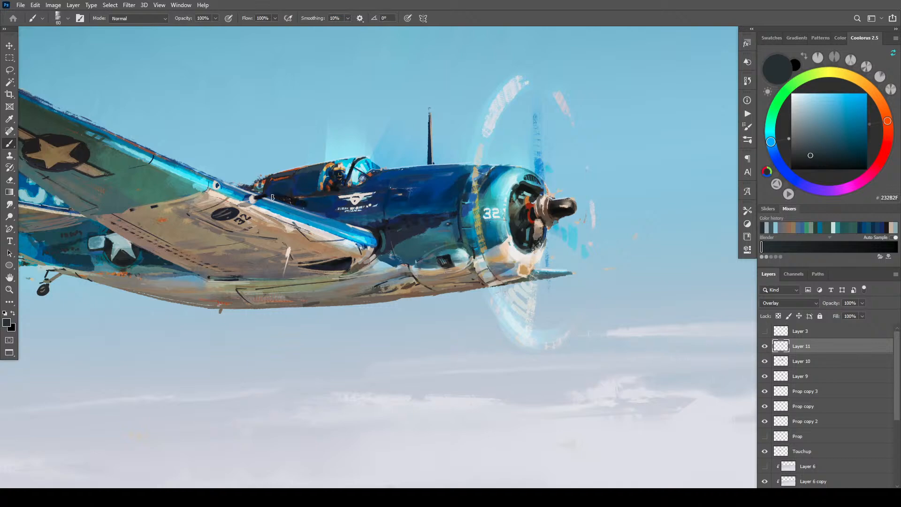
pyautogui.press(']')
pyautogui.press(']')
pyautogui.press(']')
pyautogui.hotkey('ctrl', '-')
pyautogui.hotkey('ctrl', '-')
pyautogui.hotkey('ctrl', '-')
pyautogui.hotkey('ctrl', '-')
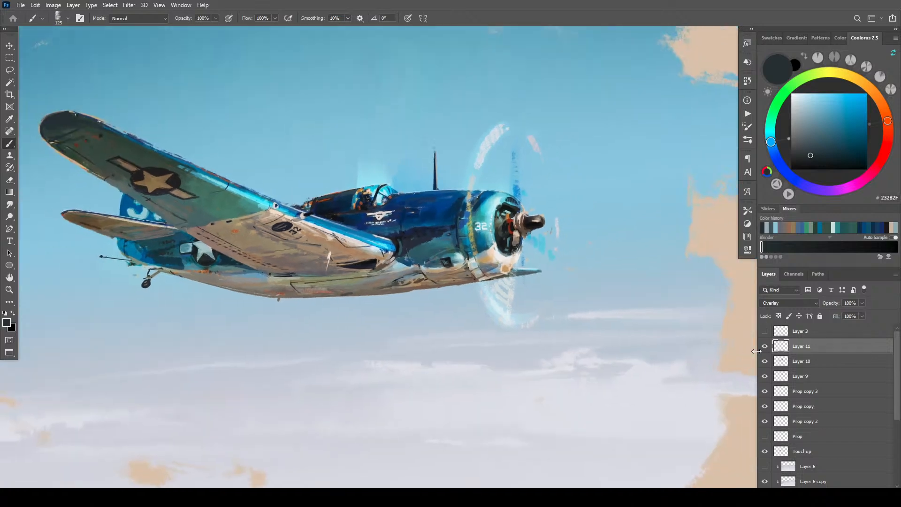
pyautogui.hotkey('ctrl', '+')
pyautogui.hotkey('ctrl', '+')
pyautogui.hotkey('ctrl', '+')
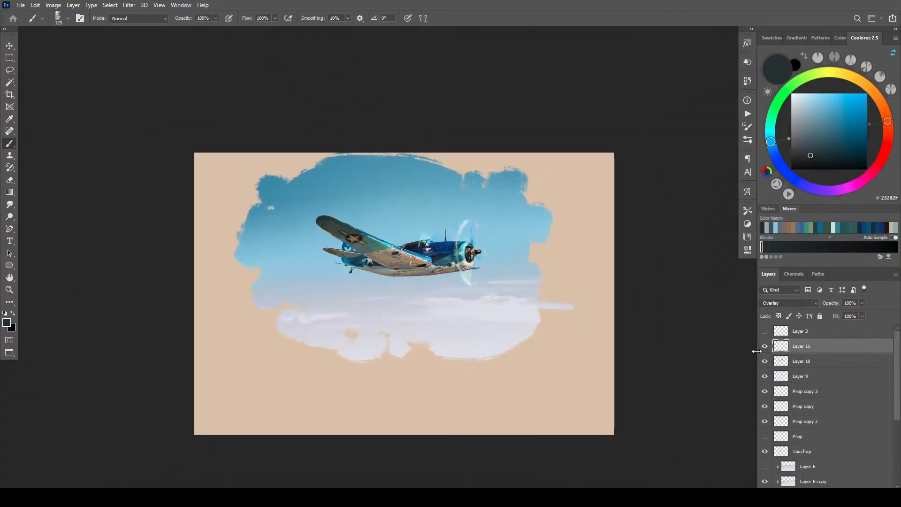
pyautogui.click(765, 347)
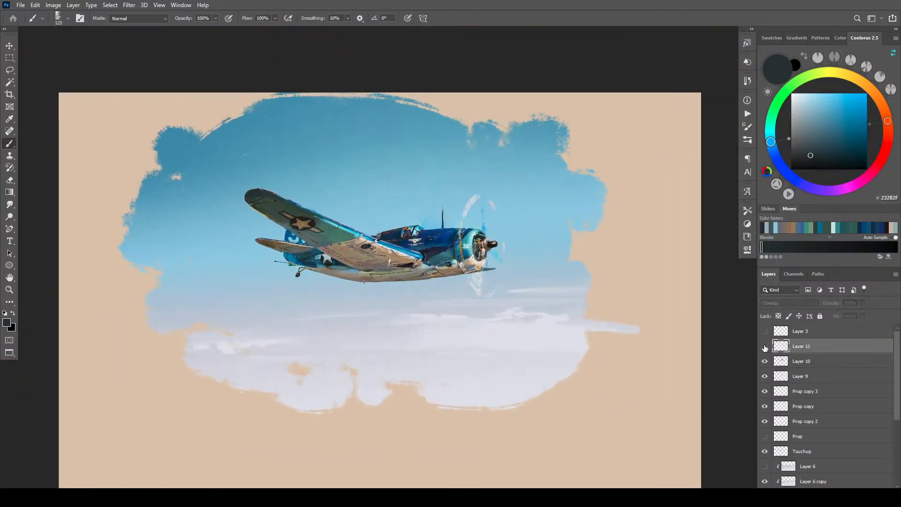
pyautogui.click(764, 347)
pyautogui.click(765, 347)
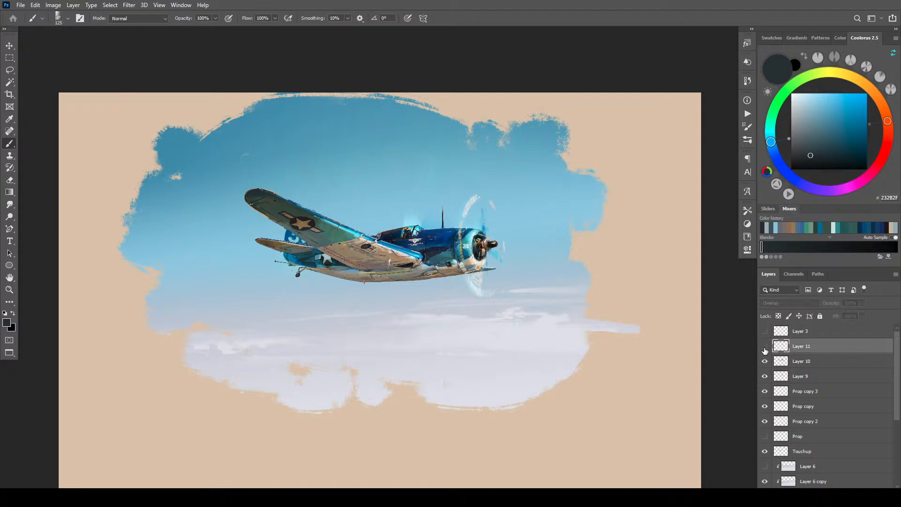
pyautogui.click(765, 347)
pyautogui.click(764, 348)
pyautogui.click(764, 348)
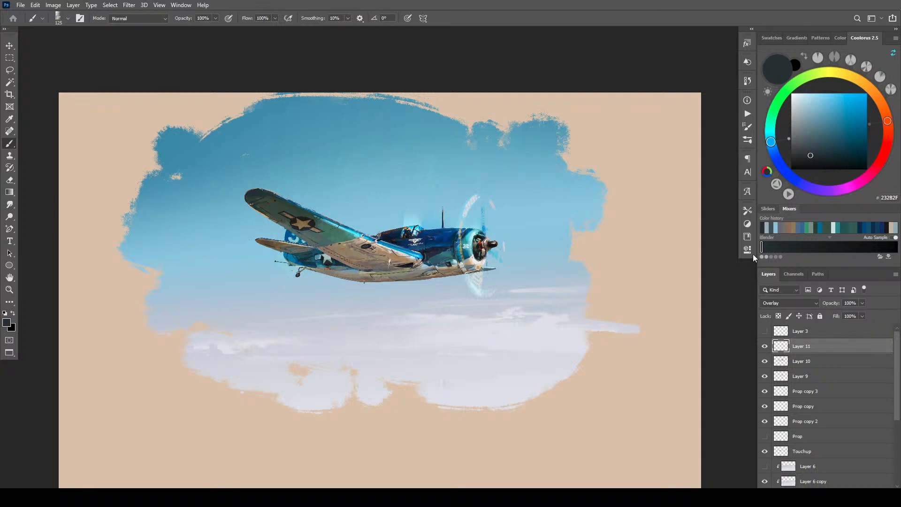
# - Lock Layer 11's transparent pixels and tint the propeller arc over the cowling with a warm orange
pyautogui.click(778, 316)
pyautogui.moveTo(877, 106); pyautogui.dragTo(852, 114)
pyautogui.click(840, 106)
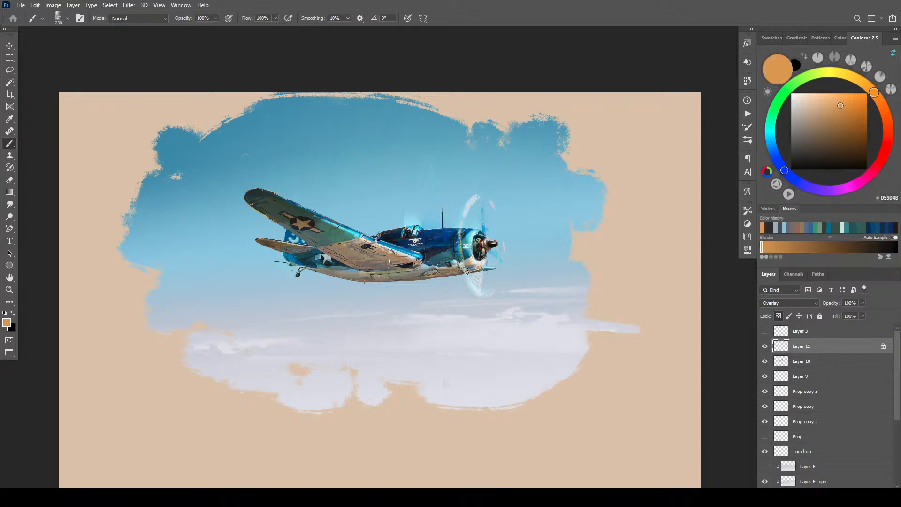
pyautogui.press('[')
pyautogui.press('[')
# - Shift the colour to red-orange and tint the propeller's blurred arc, reducing the brush to 125 px
pyautogui.moveTo(887, 141); pyautogui.dragTo(888, 134)
pyautogui.press(']')
pyautogui.press(']')
pyautogui.press(']')
pyautogui.press(']')
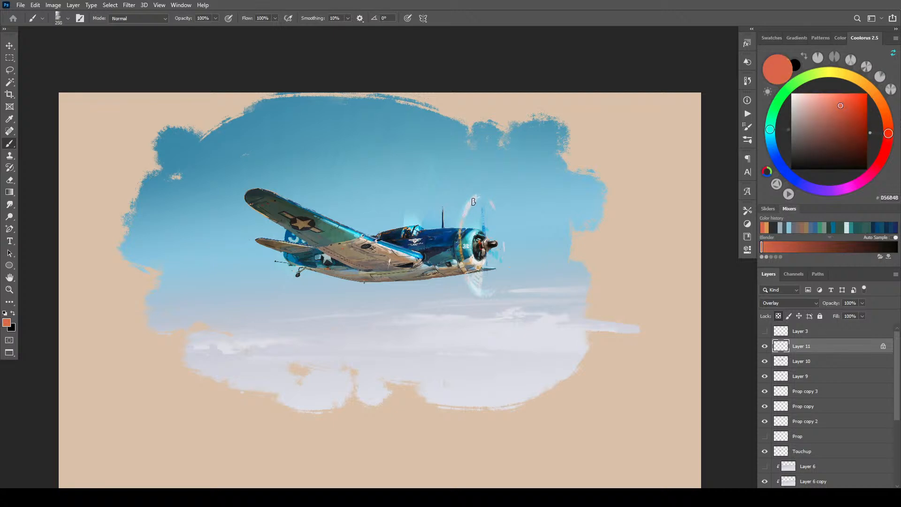
pyautogui.press('[')
pyautogui.press('[')
pyautogui.press('[')
pyautogui.press('[')
pyautogui.hotkey('ctrl', '+')
pyautogui.hotkey('ctrl', '+')
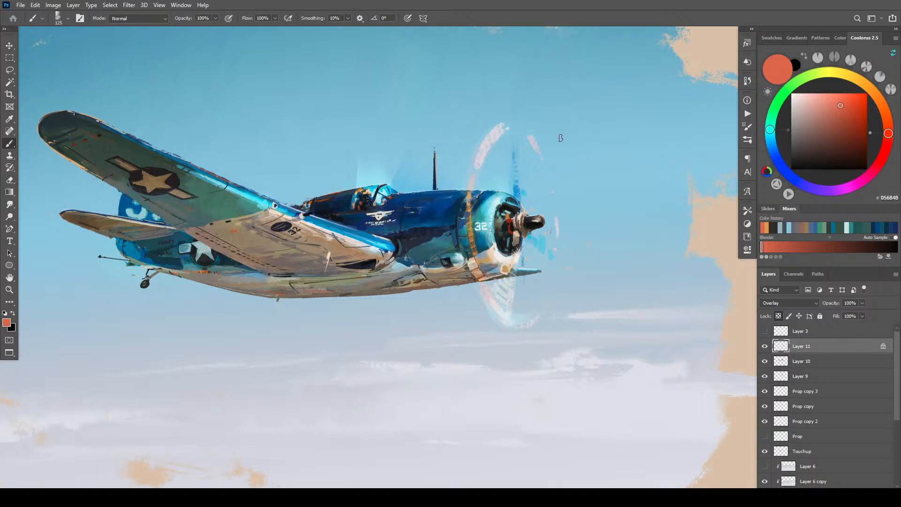
# - Sample a pale pink from the lower propeller blur and paint it over the lower arc with a 400 px brush
pyautogui.press(']')
pyautogui.press(']')
pyautogui.press(']')
pyautogui.press(']')
pyautogui.press(']')
pyautogui.press(']')
pyautogui.press(']')
pyautogui.keyDown('alt'); pyautogui.click(508, 284); pyautogui.keyUp('alt')
pyautogui.moveTo(508, 285)
pyautogui.mouseDown()
pyautogui.moveTo(465, 252)
pyautogui.moveTo(495, 302)
pyautogui.moveTo(479, 266)
pyautogui.mouseUp()
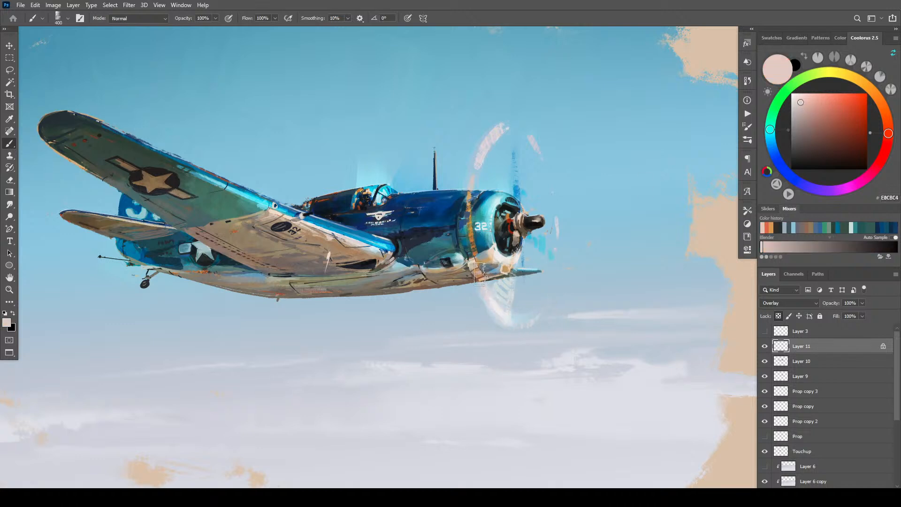
# - Tone the propeller arc with a muted grey-pink, reducing the brush to 90 px and enlarging it to 100 px
pyautogui.press('[')
pyautogui.press('[')
pyautogui.click(802, 122)
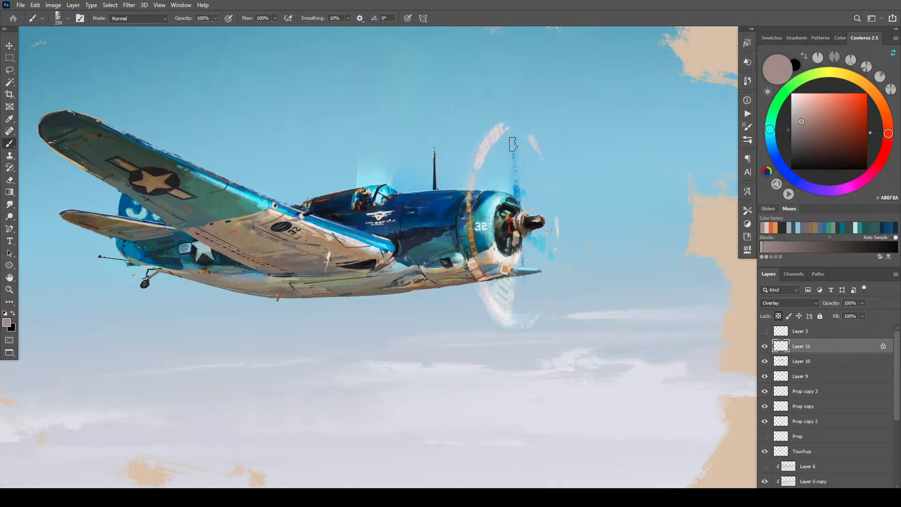
pyautogui.press('[')
pyautogui.press('[')
pyautogui.press('[')
pyautogui.press('[')
pyautogui.press('[')
pyautogui.press('[')
pyautogui.scroll(-10, 610, 434)
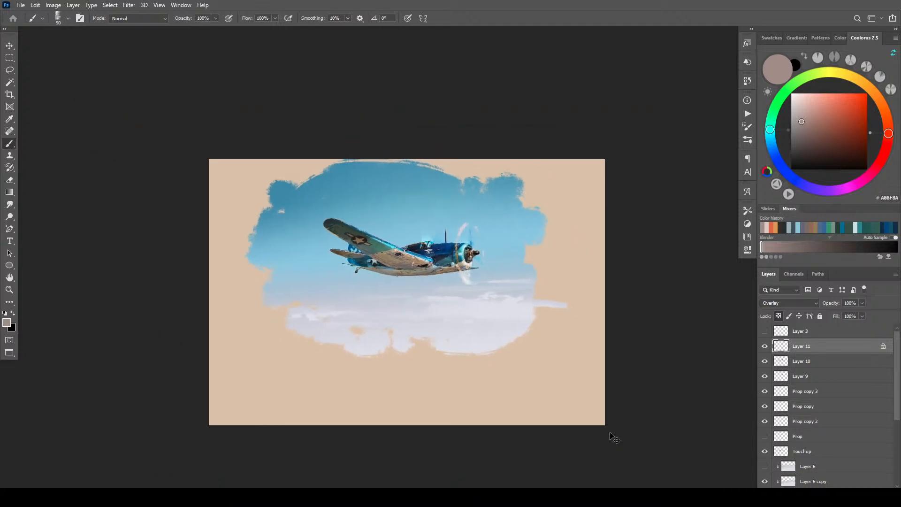
pyautogui.scroll(10, 446, 265)
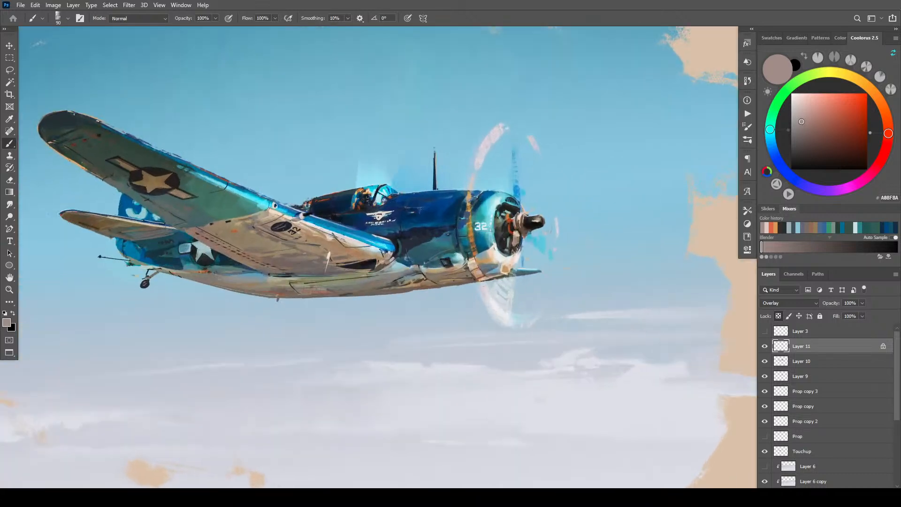
pyautogui.press(']')
pyautogui.scroll(-6, 507, 269)
pyautogui.scroll(8, 507, 269)
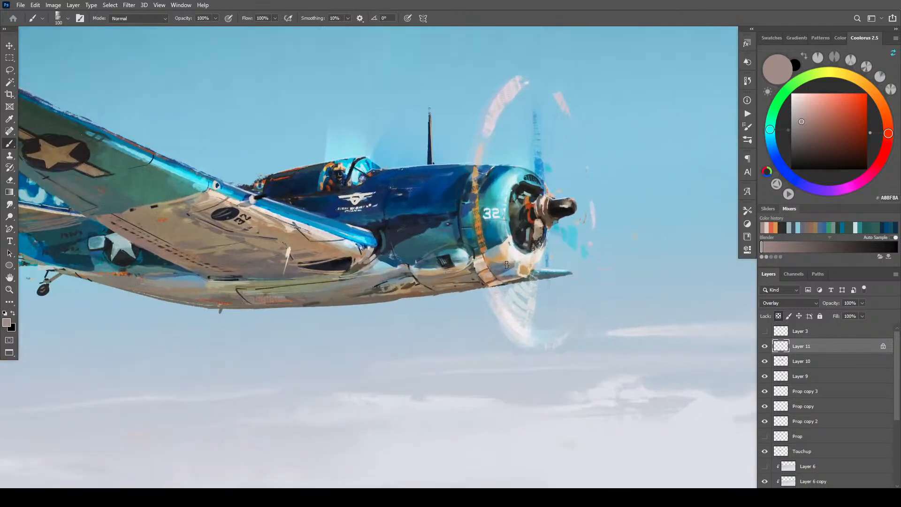
# - Lighten the lower propeller arc with pale pink #D7C9C5, enlarging the brush to 250 px
pyautogui.click(798, 105)
pyautogui.press(']')
pyautogui.press(']')
pyautogui.press(']')
pyautogui.press(']')
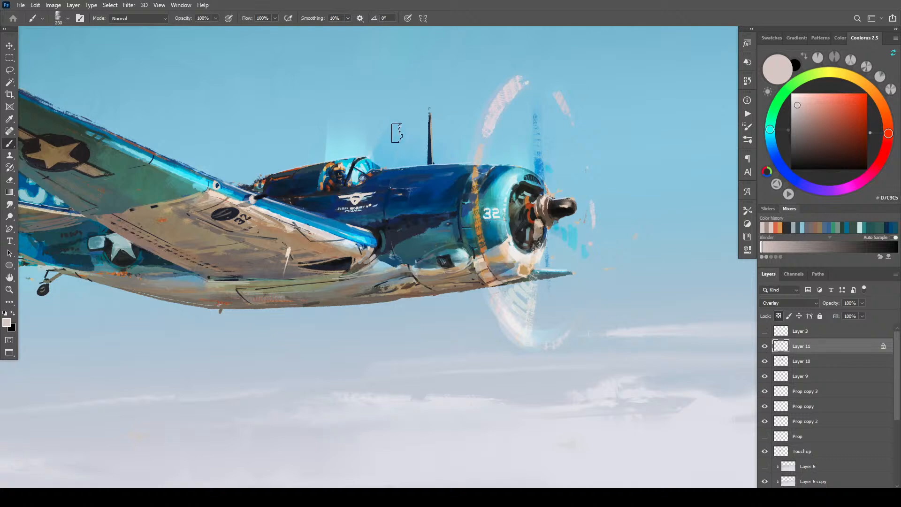
pyautogui.press(']')
# - Toggle Layer 10 to compare its effect, lock its transparent pixels and reduce the brush to 70 px
pyautogui.click(764, 362)
pyautogui.click(764, 362)
pyautogui.click(805, 366)
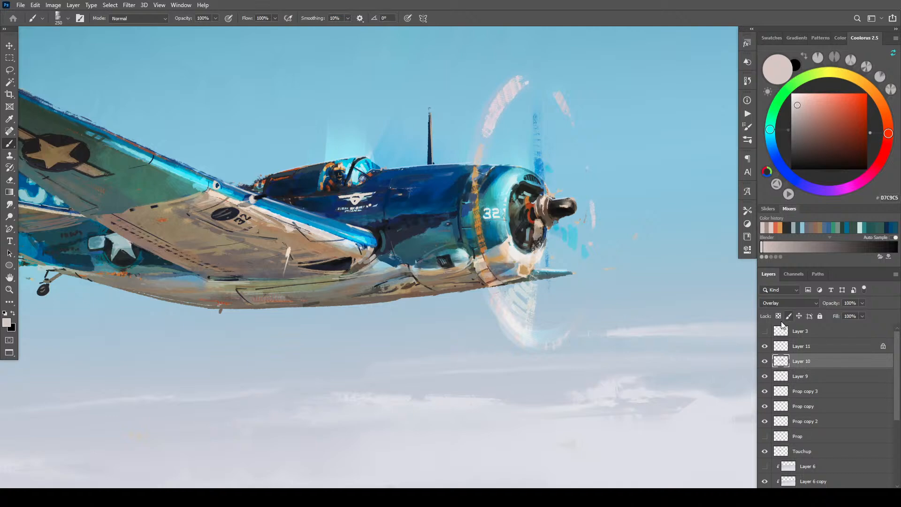
pyautogui.click(778, 316)
pyautogui.press('[')
pyautogui.press('[')
pyautogui.press('[')
pyautogui.press('[')
pyautogui.press('[')
pyautogui.press('[')
pyautogui.press('[')
pyautogui.press('[')
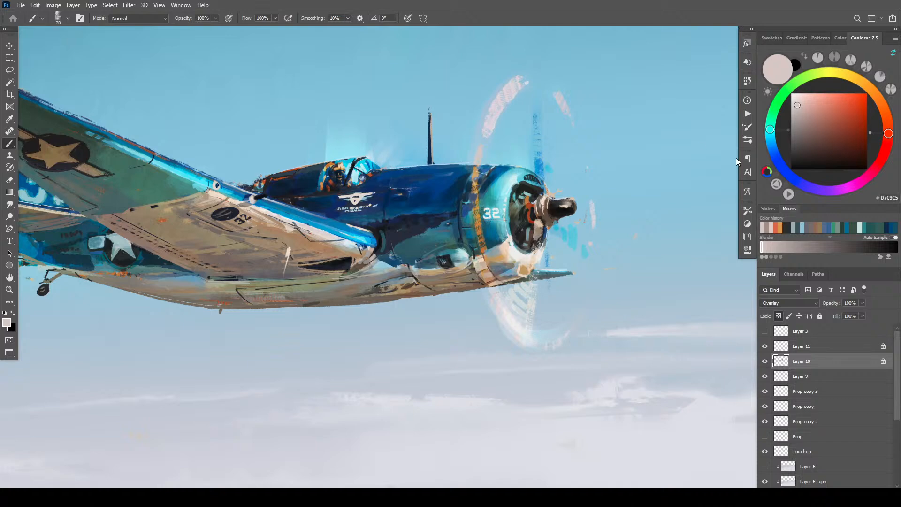
# - Examine the whole painting at several reduced sizes to judge the plane's overall values and the propeller arc
pyautogui.hotkey('ctrl', '-')
pyautogui.hotkey('ctrl', '-')
pyautogui.hotkey('ctrl', '-')
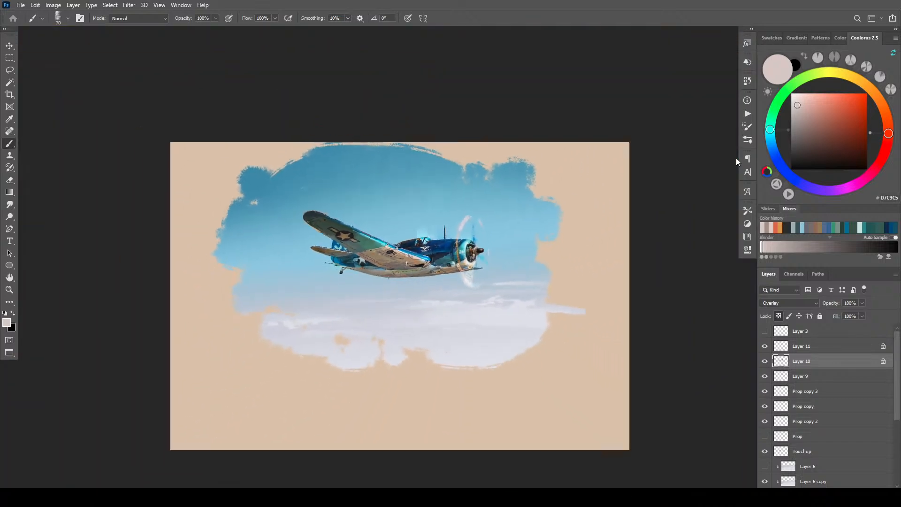
pyautogui.hotkey('ctrl', '-')
pyautogui.hotkey('ctrl', '-')
pyautogui.hotkey('ctrl', '+')
pyautogui.hotkey('ctrl', '+')
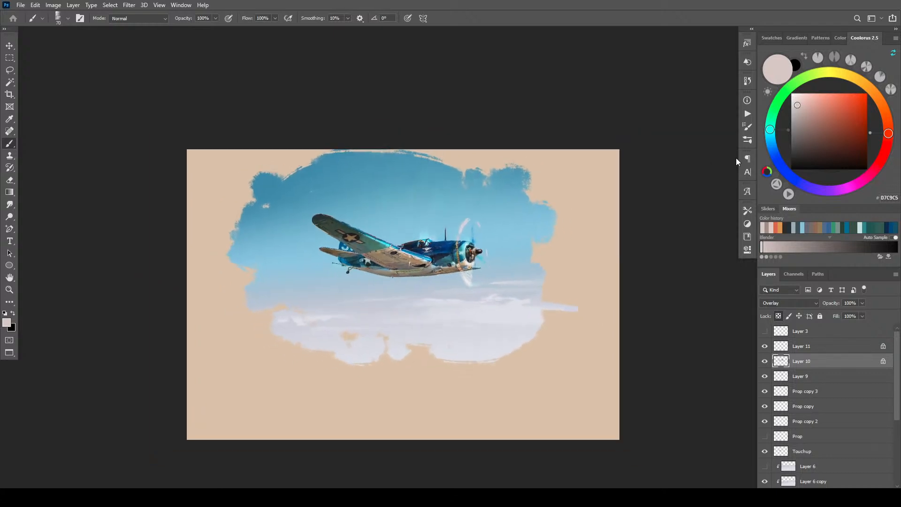
pyautogui.hotkey('ctrl', '-')
pyautogui.hotkey('ctrl', '-')
pyautogui.hotkey('ctrl', '+')
pyautogui.hotkey('ctrl', '+')
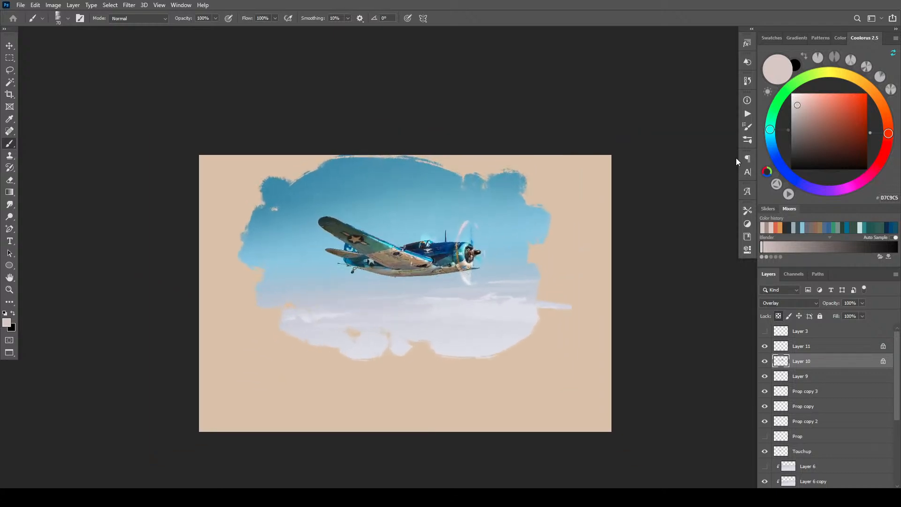
pyautogui.hotkey('ctrl', '+')
pyautogui.hotkey('ctrl', '+')
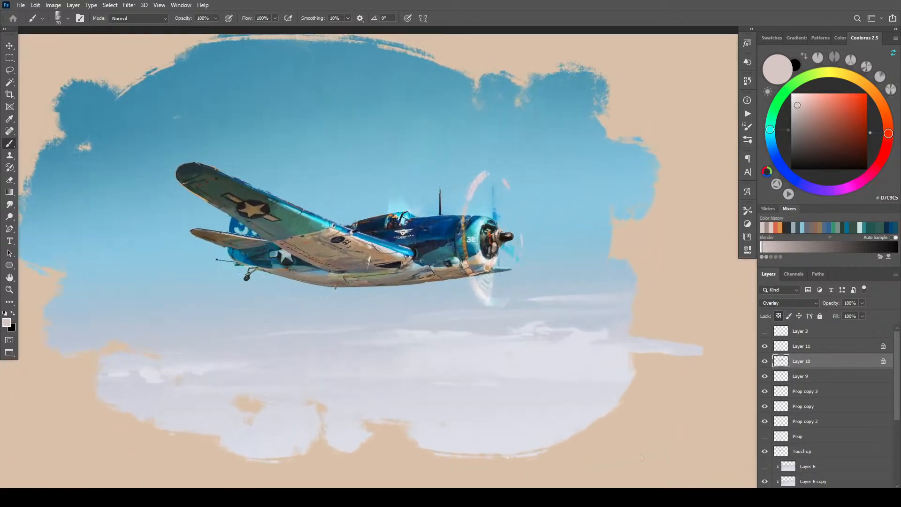
# - Add a new layer directly above Layer 11 with Normal blending
pyautogui.click(835, 348)
pyautogui.click(784, 304)
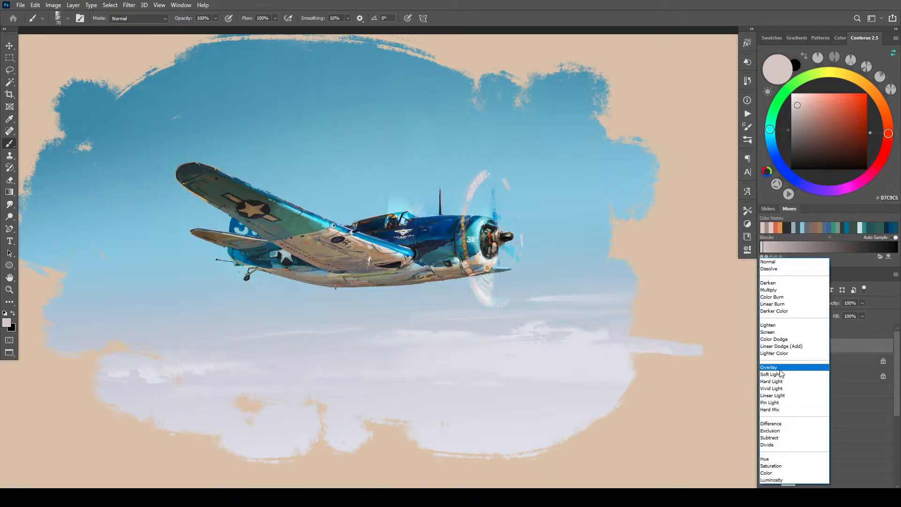
pyautogui.click(772, 263)
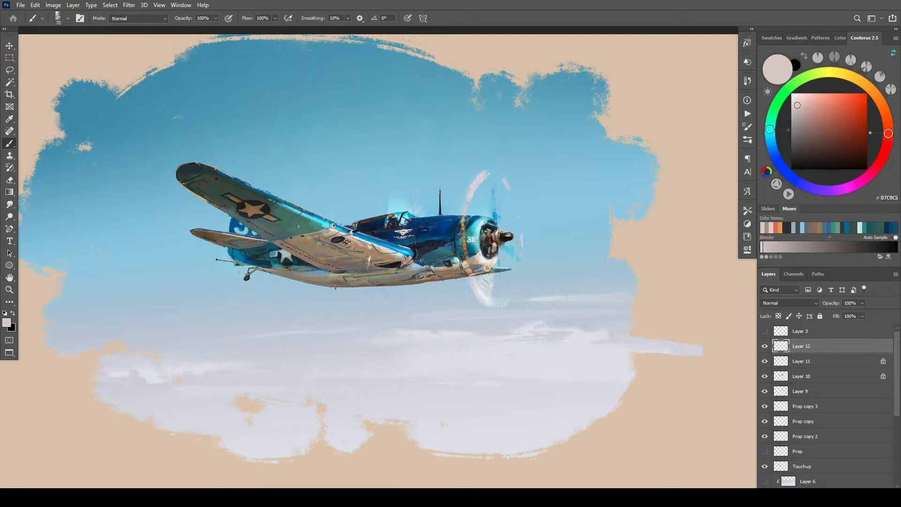
# - Sample the dark green #314436 from the wing near the star insignia and enlarge the brush to 175 px
pyautogui.keyDown('alt'); pyautogui.click(244, 202); pyautogui.keyUp('alt')
pyautogui.press(']')
pyautogui.press(']')
pyautogui.press(']')
pyautogui.press(']')
pyautogui.press(']')
pyautogui.press(']')
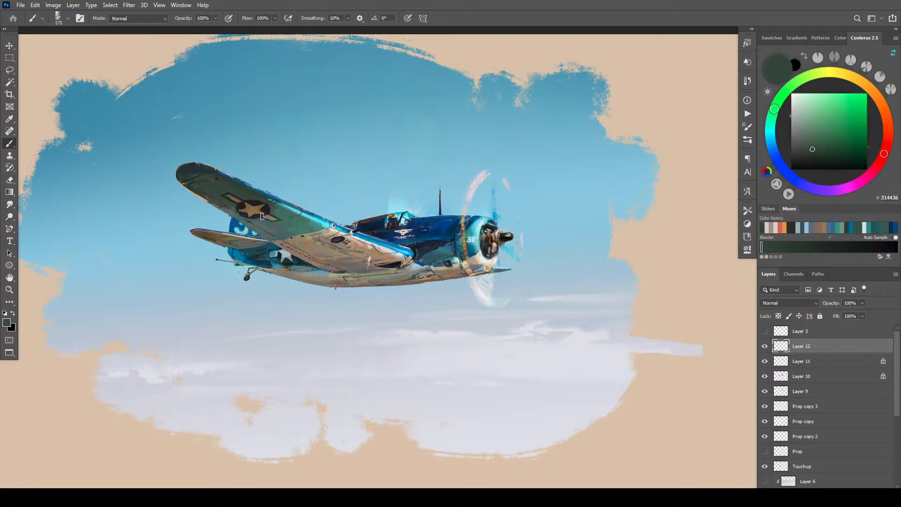
# - Set Layer 12 to Multiply and mute the paint colour to grey-green #515B53 with a 250 px brush
pyautogui.click(789, 302)
pyautogui.click(780, 285)
pyautogui.click(799, 140)
pyautogui.moveTo(799, 140); pyautogui.dragTo(799, 143)
pyautogui.press(']')
pyautogui.press(']')
pyautogui.press(']')
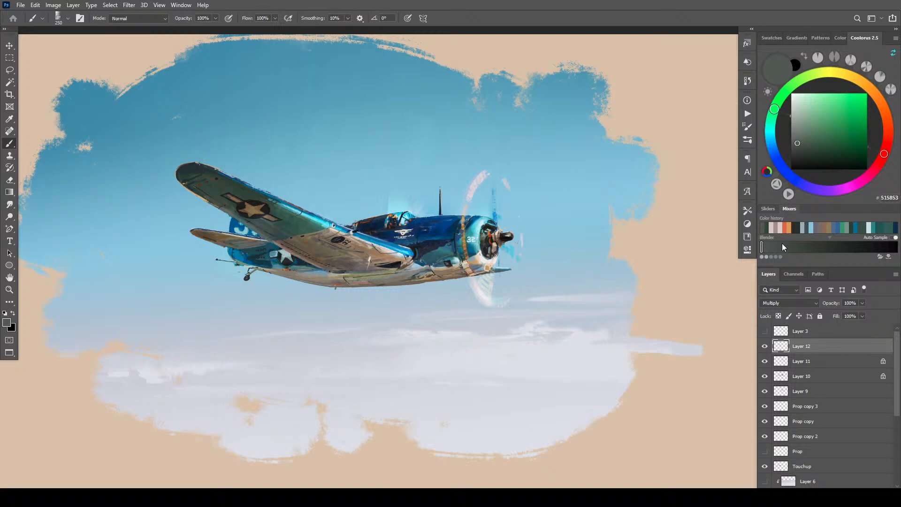
# - Shade the undersides of the wing and fuselage with the grey-green on Layer 12, reducing the brush to 200 px
pyautogui.hotkey('ctrl', '-')
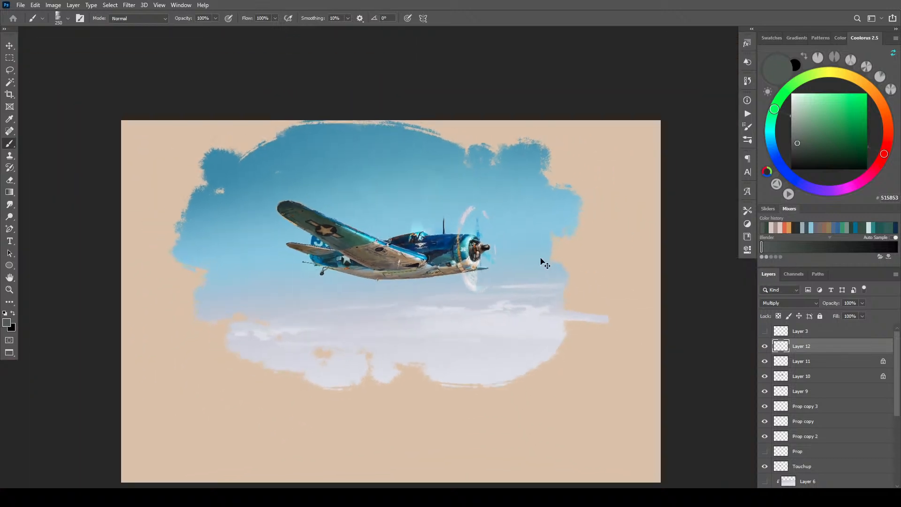
pyautogui.hotkey('ctrl', '-')
pyautogui.hotkey('ctrl', '-')
pyautogui.hotkey('ctrl', '+')
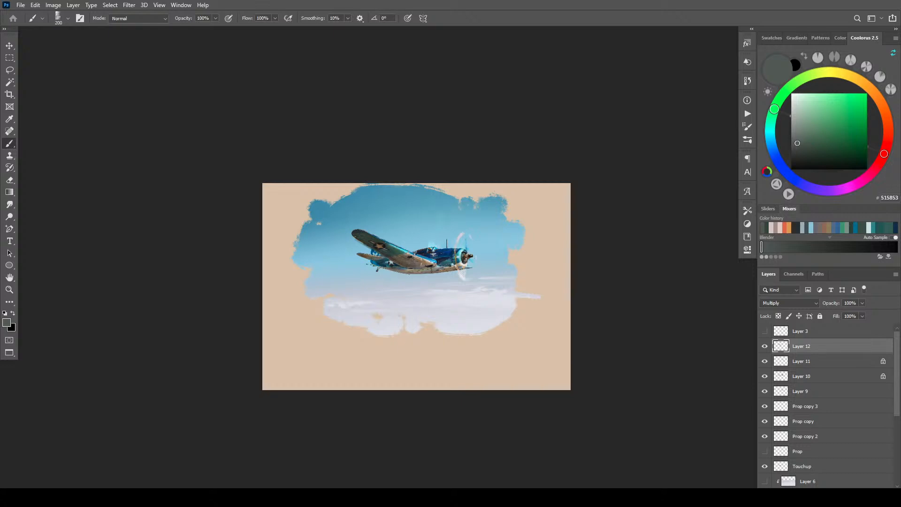
# - Continue darkening the plane's underside with a brush of up to 400 px and lower Layer 12's fill to 49%
pyautogui.press(']')
pyautogui.press(']')
pyautogui.press(']')
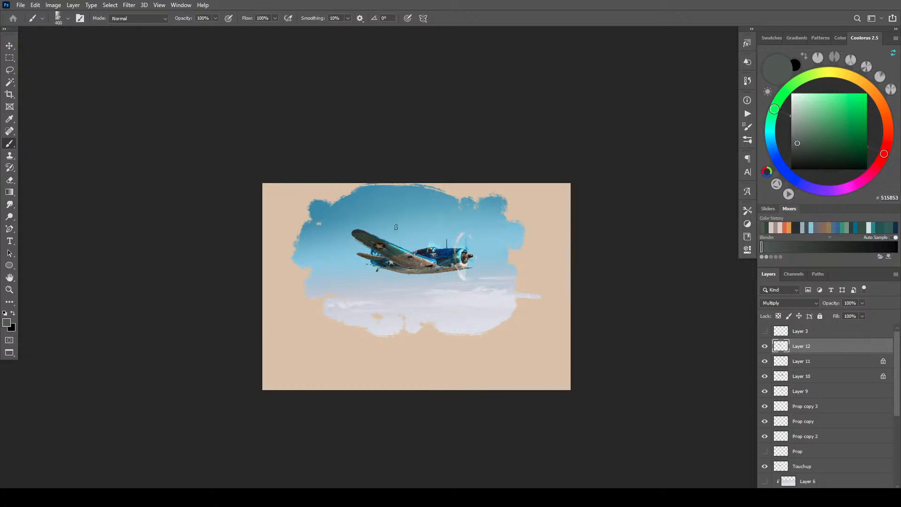
pyautogui.press(']')
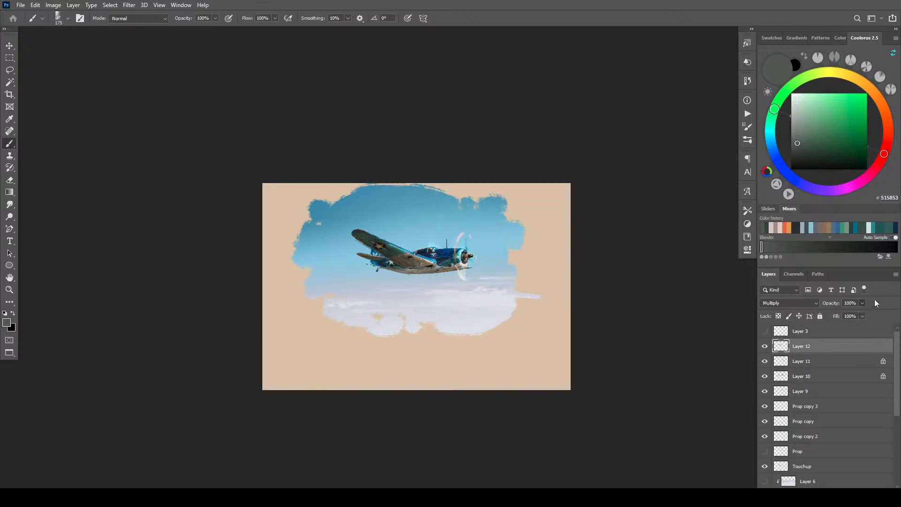
pyautogui.moveTo(861, 327); pyautogui.dragTo(832, 327)
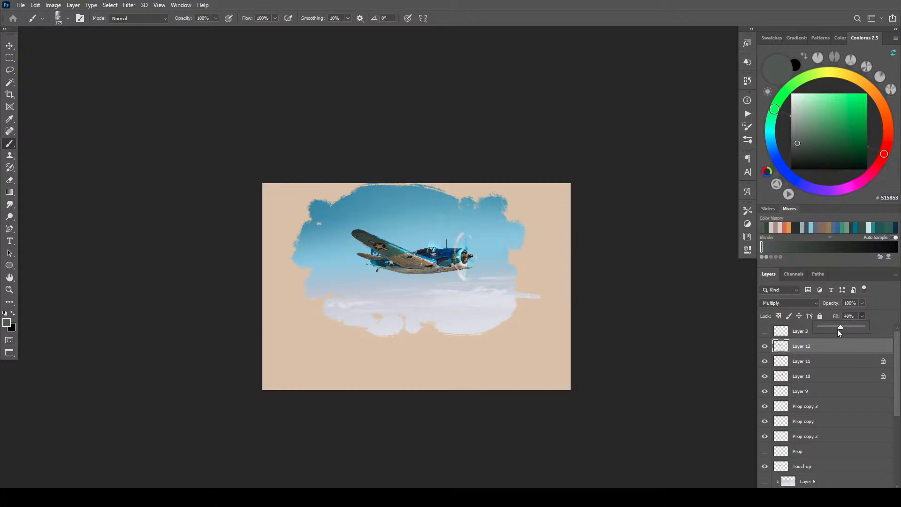
# - Set Layer 12's fill to 47%
pyautogui.moveTo(840, 332)
pyautogui.mouseDown()
pyautogui.moveTo(857, 331)
pyautogui.moveTo(824, 326)
pyautogui.moveTo(846, 331)
pyautogui.mouseUp()
pyautogui.hotkey('ctrl', '-')
pyautogui.hotkey('ctrl', '-')
pyautogui.hotkey('ctrl', '-')
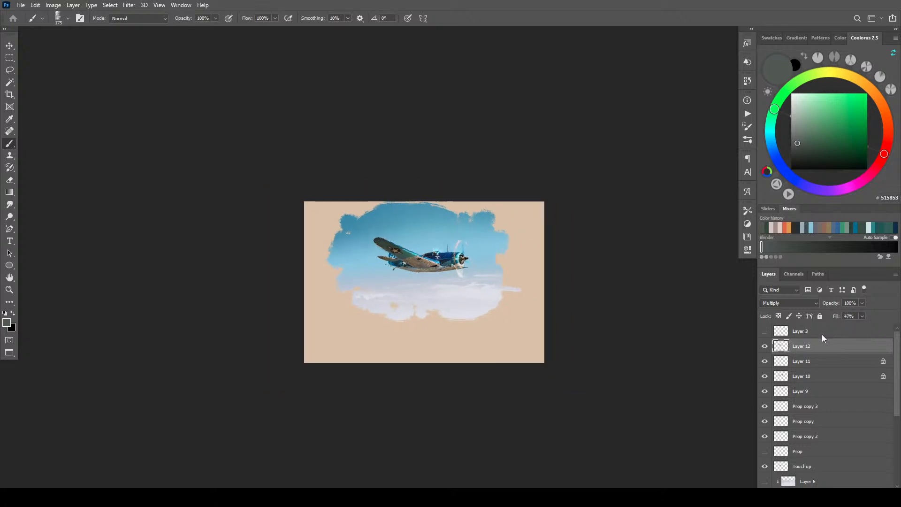
pyautogui.hotkey('ctrl', '+')
pyautogui.scroll(5, 476, 270)
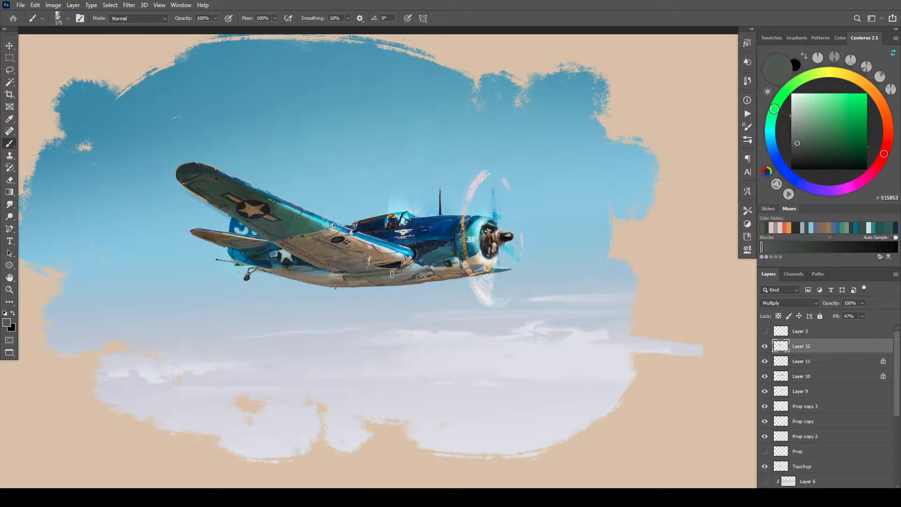
pyautogui.moveTo(330, 284); pyautogui.dragTo(423, 286)
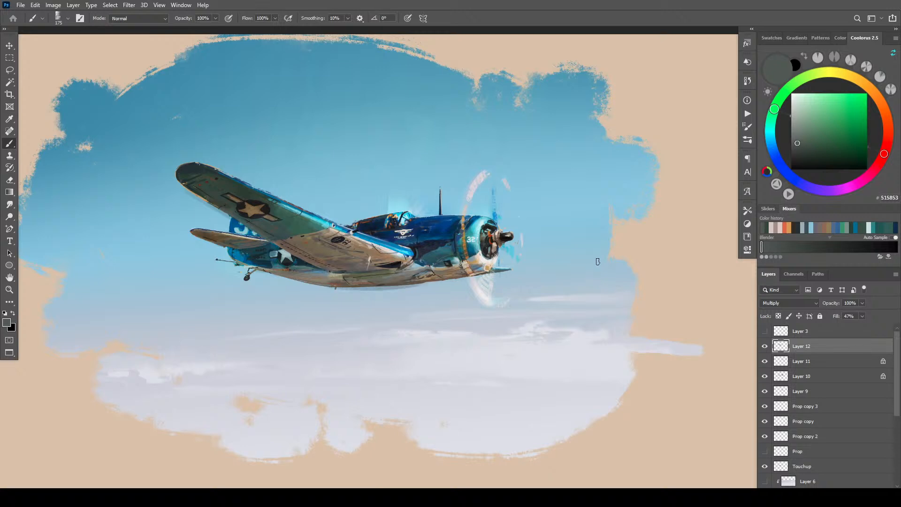
pyautogui.scroll(-8, 625, 268)
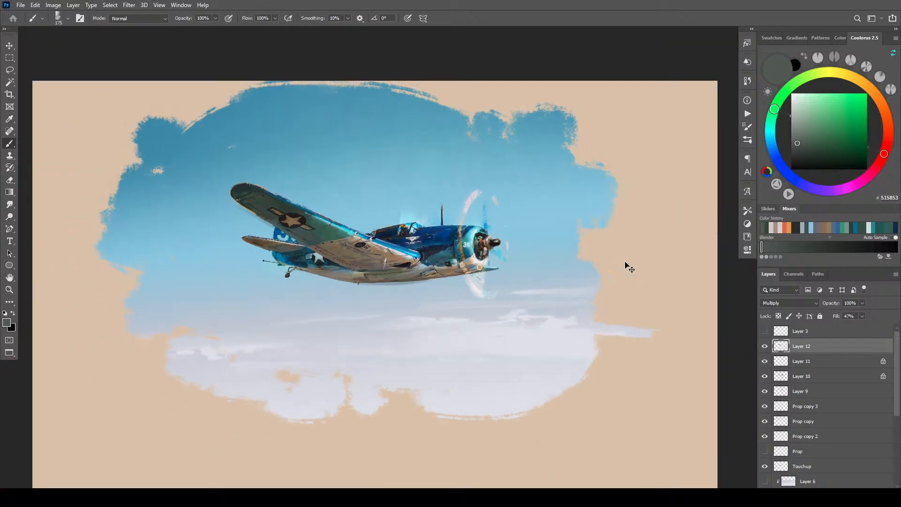
pyautogui.scroll(5, 625, 268)
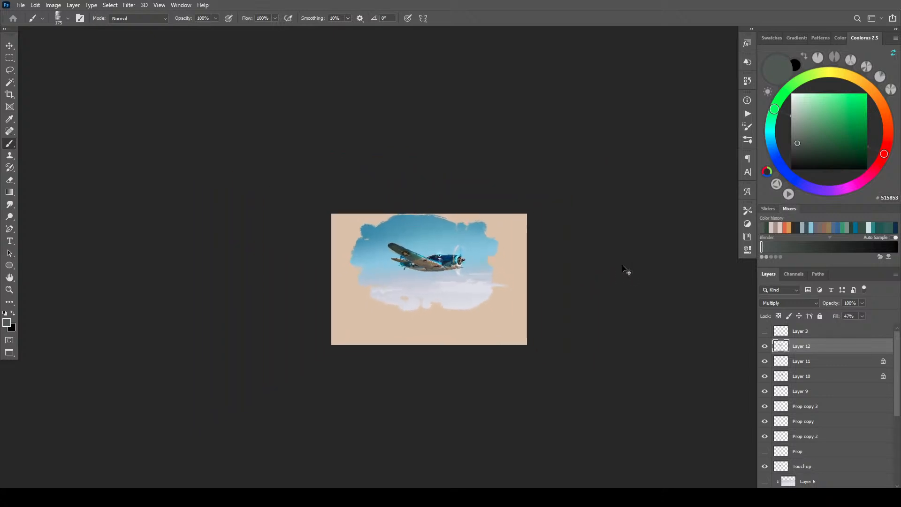
pyautogui.scroll(6, 624, 267)
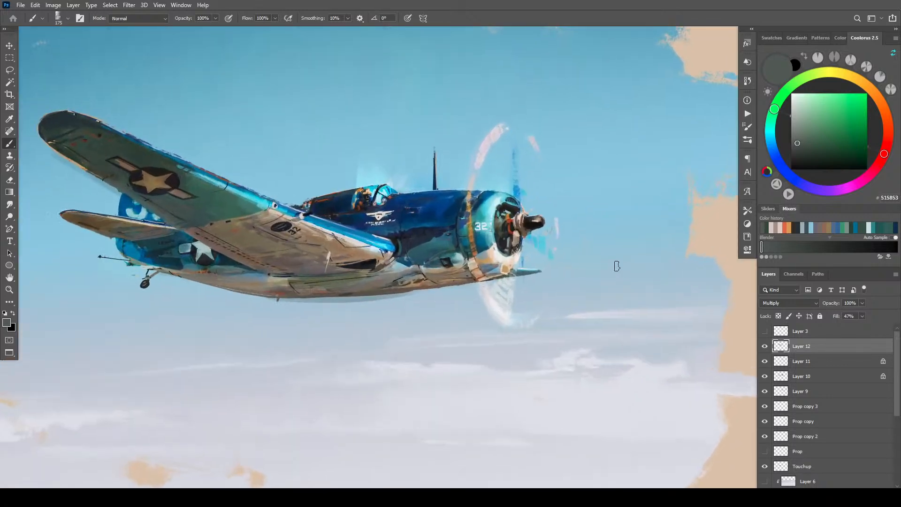
# - Reduce the brush size to about 70 and refine the shading across the near wing's underside on Layer 12
pyautogui.press('[')
pyautogui.press('[')
pyautogui.press('[')
pyautogui.press('[')
pyautogui.press('[')
pyautogui.moveTo(388, 257); pyautogui.dragTo(282, 226)
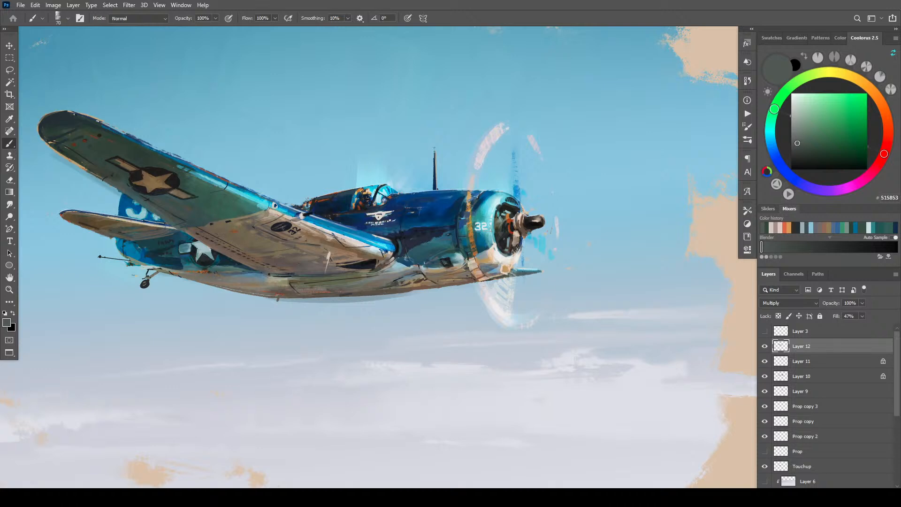
pyautogui.moveTo(333, 249); pyautogui.dragTo(370, 269)
# - Adjust the brush size and touch up the shading where the near wing's underside meets the fuselage
pyautogui.press(']')
pyautogui.press(']')
pyautogui.press(']')
pyautogui.press(']')
pyautogui.press(']')
pyautogui.press('[')
pyautogui.press('[')
pyautogui.press('[')
pyautogui.press('[')
pyautogui.press('[')
pyautogui.press('[')
pyautogui.moveTo(358, 266); pyautogui.dragTo(355, 258)
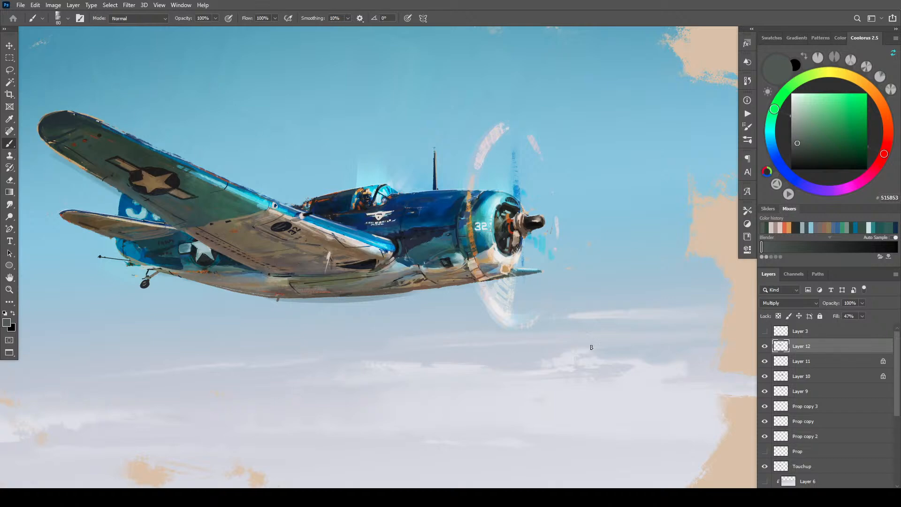
# - Clear the shading that spills into the sky beneath the fuselage belly on Layer 12, using brush size 100
pyautogui.hotkey('ctrl', '-')
pyautogui.hotkey('ctrl', '-')
pyautogui.hotkey('ctrl', '-')
pyautogui.hotkey('ctrl', '-')
pyautogui.hotkey('ctrl', '-')
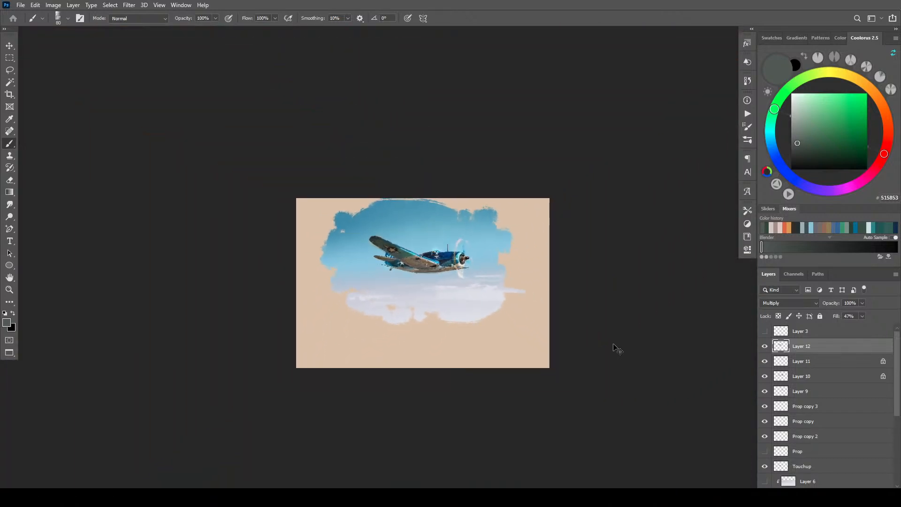
pyautogui.hotkey('ctrl', '+')
pyautogui.hotkey('ctrl', '+')
pyautogui.hotkey('ctrl', '+')
pyautogui.hotkey('ctrl', '+')
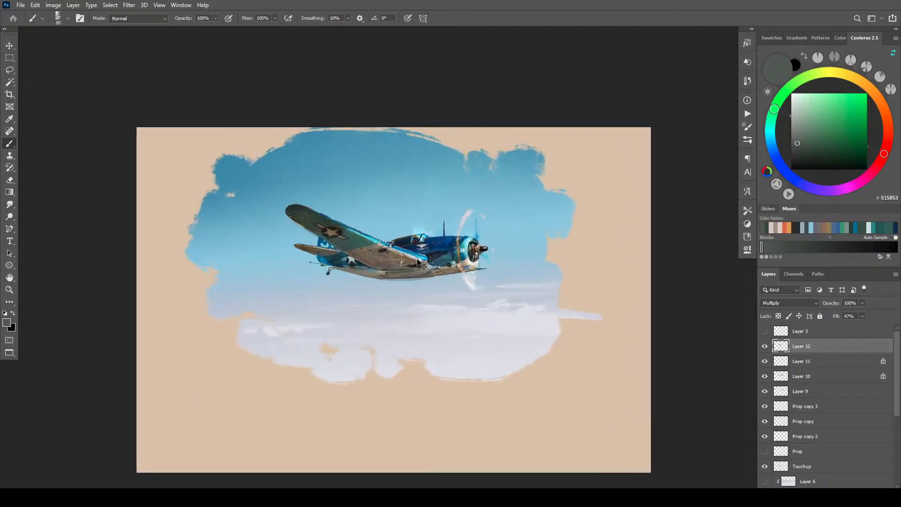
pyautogui.hotkey('ctrl', '+')
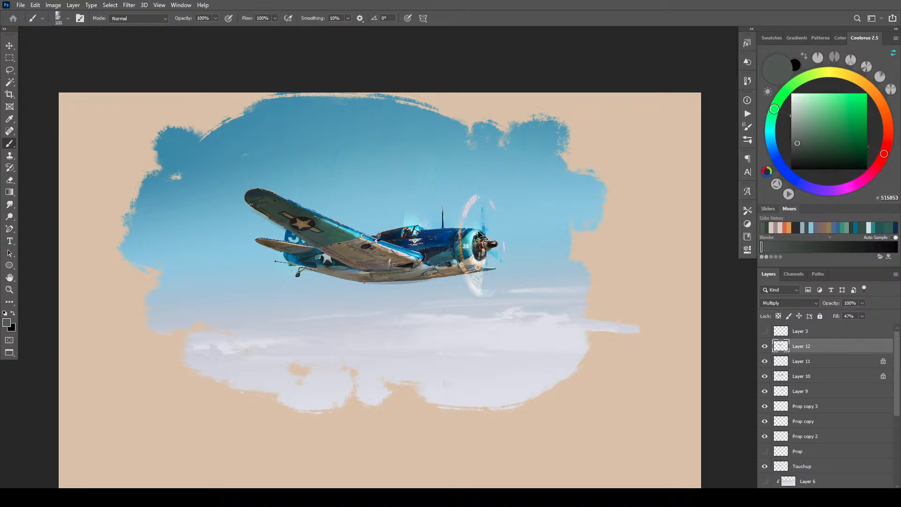
pyautogui.scroll(-1, 446, 332)
pyautogui.scroll(5, 446, 331)
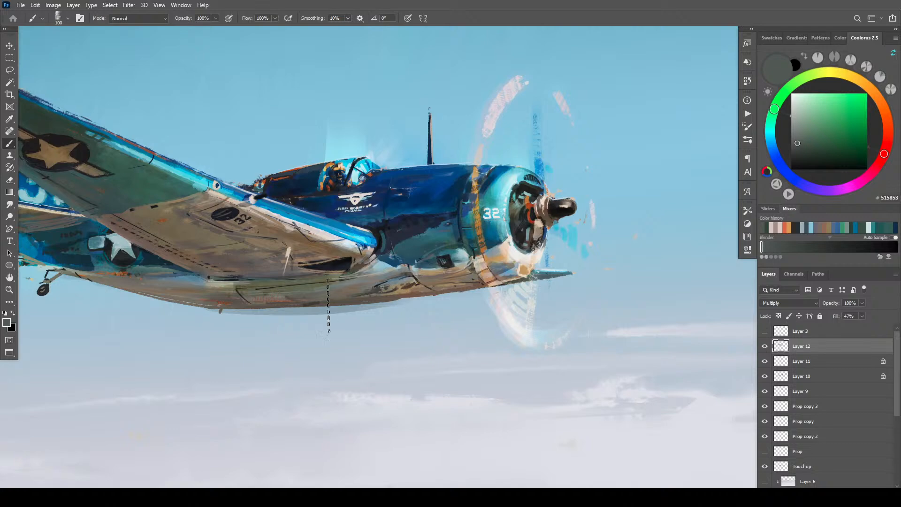
pyautogui.moveTo(240, 342); pyautogui.dragTo(396, 333)
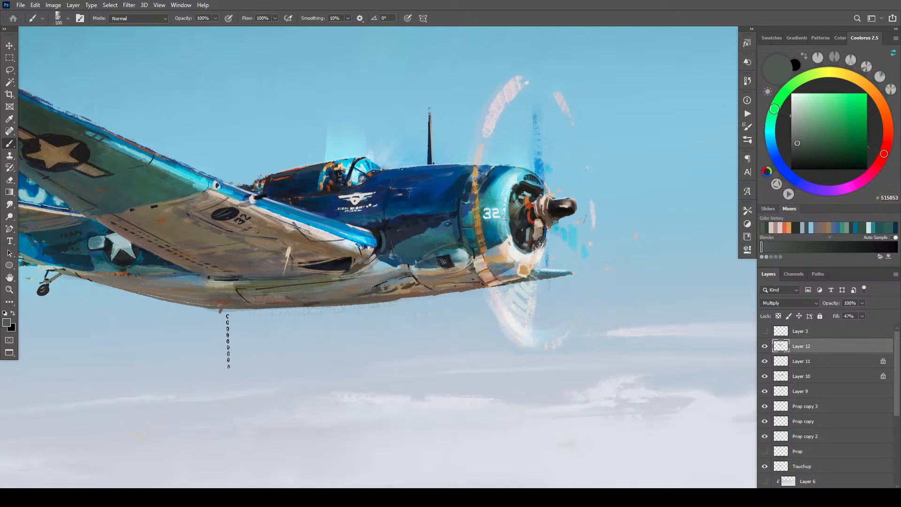
# - Compare the aircraft with Layer 12 hidden and shown
pyautogui.hotkey('ctrl', '-')
pyautogui.hotkey('ctrl', '-')
pyautogui.hotkey('ctrl', '-')
pyautogui.hotkey('ctrl', '-')
pyautogui.hotkey('ctrl', '-')
pyautogui.hotkey('ctrl', '-')
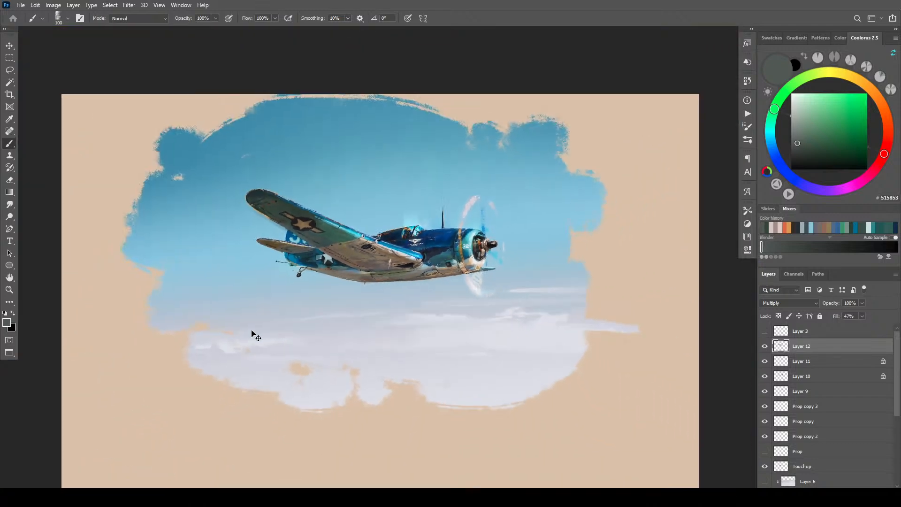
pyautogui.hotkey('ctrl', '+')
pyautogui.hotkey('ctrl', '+')
pyautogui.hotkey('ctrl', '+')
pyautogui.hotkey('ctrl', '+')
pyautogui.hotkey('ctrl', '+')
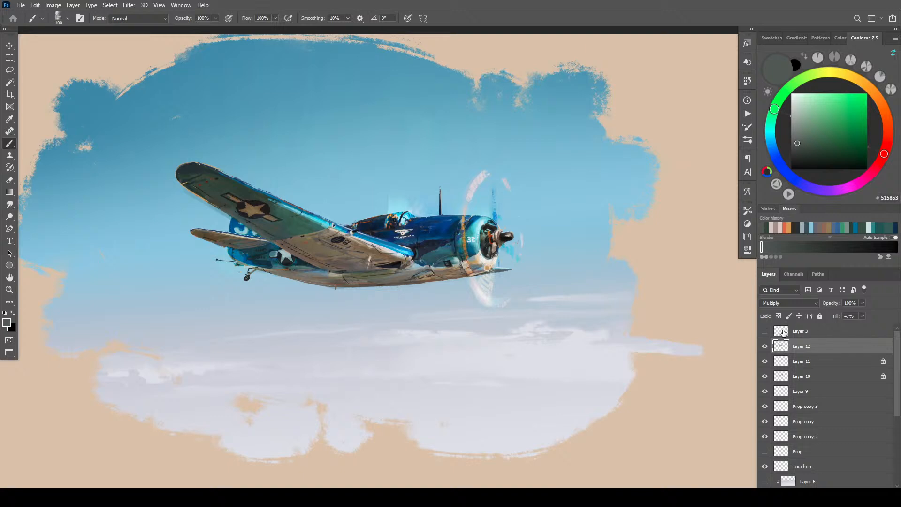
pyautogui.click(765, 346)
pyautogui.click(765, 346)
pyautogui.click(765, 348)
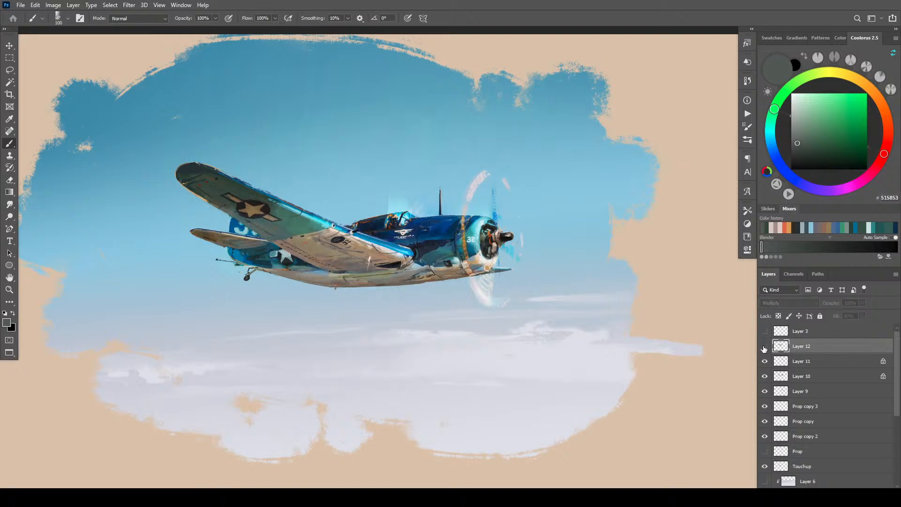
pyautogui.click(765, 348)
# - Change Layer 12's blend mode to Color Burn and its fill to 27%
pyautogui.click(863, 316)
pyautogui.moveTo(863, 327); pyautogui.dragTo(887, 327)
pyautogui.click(796, 304)
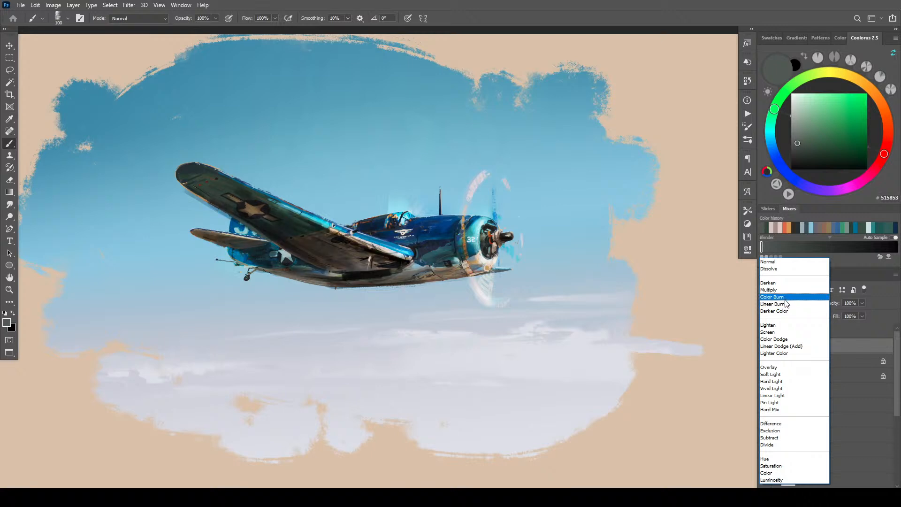
pyautogui.click(785, 300)
pyautogui.click(863, 316)
pyautogui.moveTo(866, 327)
pyautogui.mouseDown()
pyautogui.moveTo(819, 323)
pyautogui.moveTo(830, 329)
pyautogui.mouseUp()
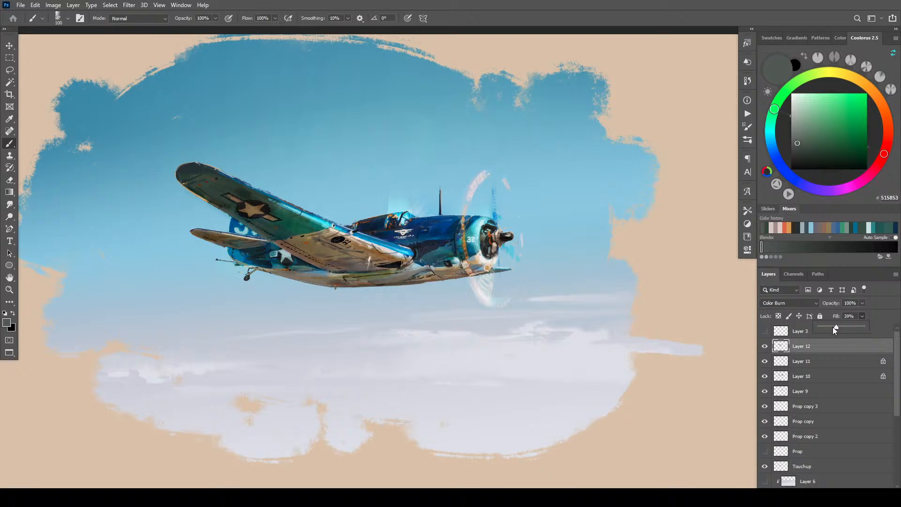
pyautogui.moveTo(842, 330)
pyautogui.mouseDown()
pyautogui.moveTo(827, 328)
pyautogui.moveTo(839, 328)
pyautogui.mouseUp()
pyautogui.moveTo(834, 331); pyautogui.dragTo(838, 332)
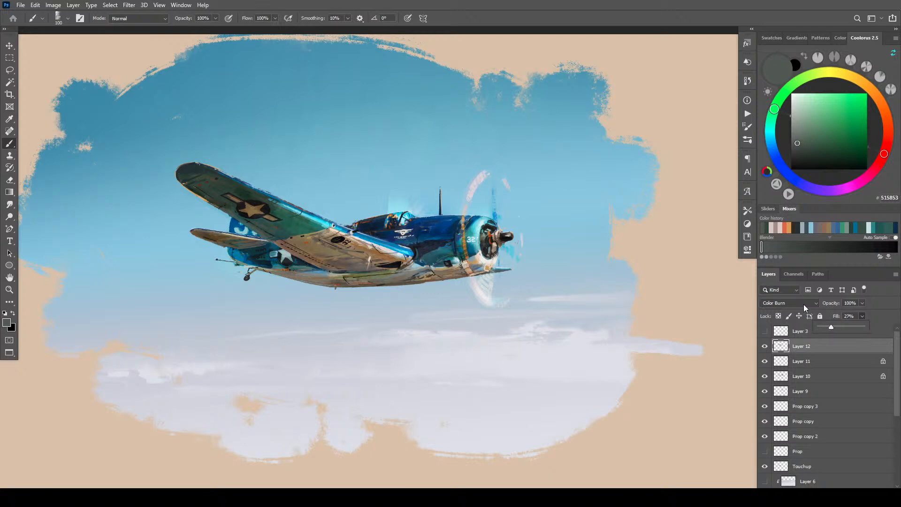
# - Examine how the aircraft's shading reads against the sky, both as a small thumbnail and close up
pyautogui.hotkey('ctrl', '-')
pyautogui.hotkey('ctrl', '-')
pyautogui.hotkey('ctrl', '-')
pyautogui.hotkey('ctrl', '-')
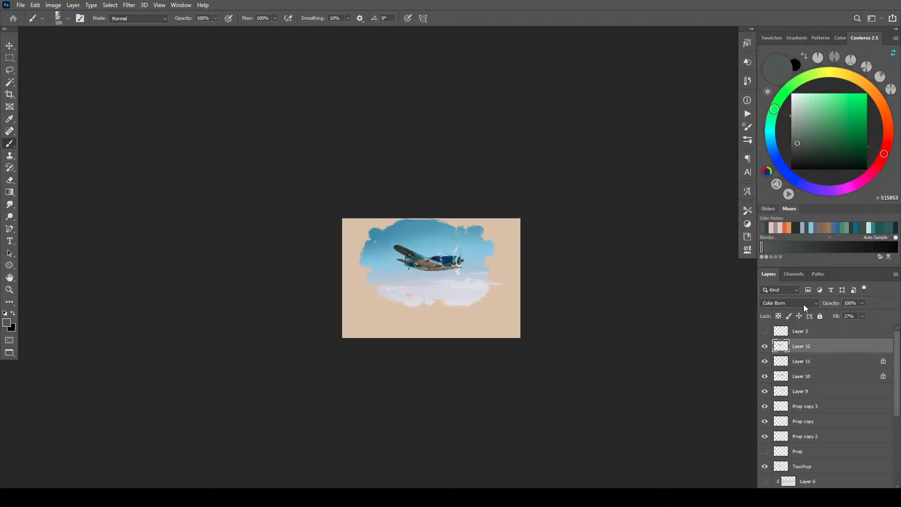
pyautogui.hotkey('ctrl', '-')
pyautogui.hotkey('ctrl', '-')
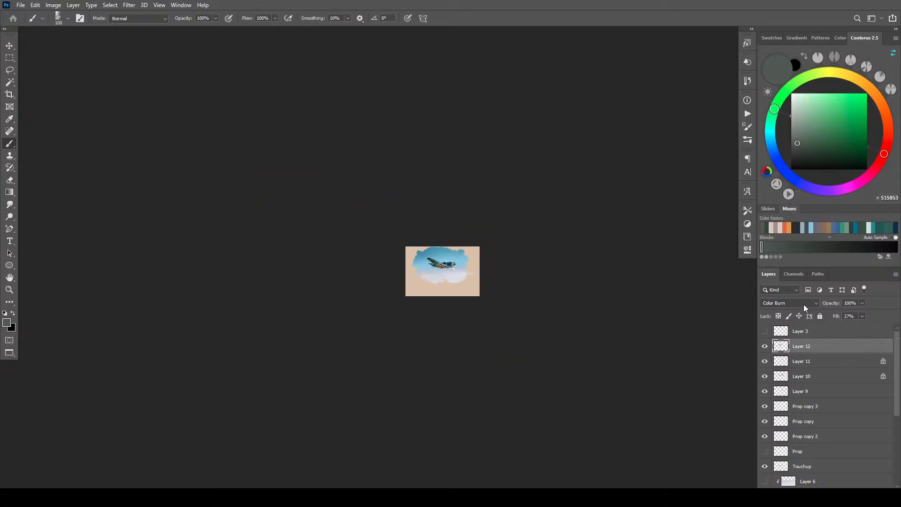
pyautogui.hotkey('ctrl', '+')
pyautogui.hotkey('ctrl', '+')
pyautogui.hotkey('ctrl', '+')
pyautogui.hotkey('ctrl', '+')
pyautogui.hotkey('ctrl', '+')
pyautogui.hotkey('ctrl', '+')
pyautogui.hotkey('ctrl', '+')
pyautogui.hotkey('ctrl', '+')
pyautogui.hotkey('ctrl', '+')
pyautogui.hotkey('ctrl', '+')
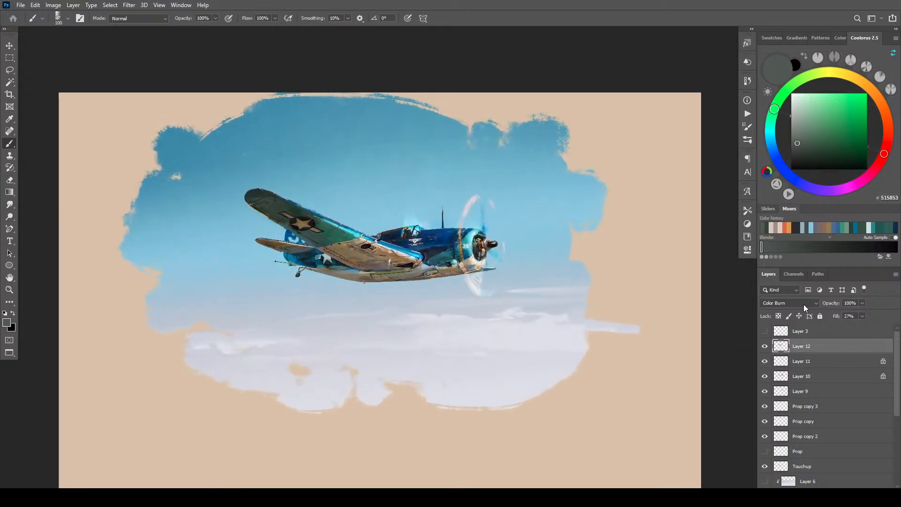
pyautogui.hotkey('ctrl', '-')
pyautogui.hotkey('ctrl', '-')
pyautogui.hotkey('ctrl', '-')
pyautogui.hotkey('ctrl', '-')
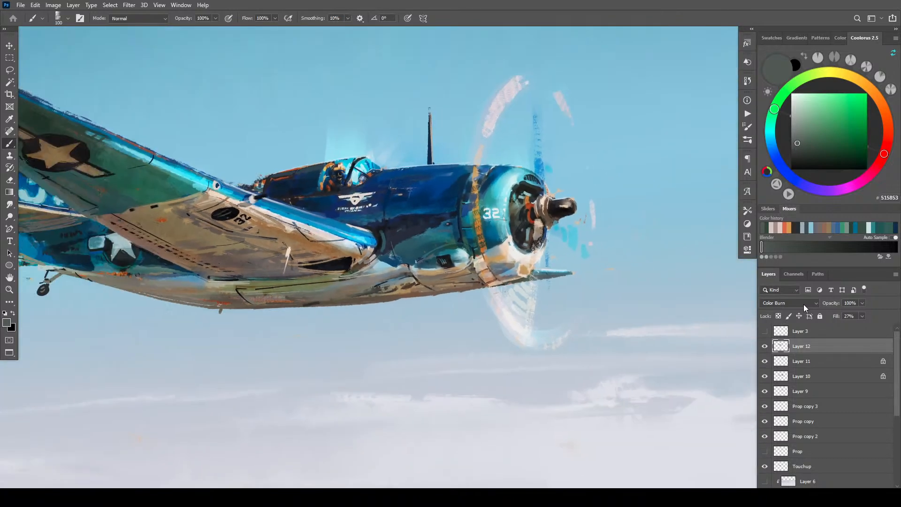
pyautogui.hotkey('ctrl', '+')
pyautogui.hotkey('ctrl', '+')
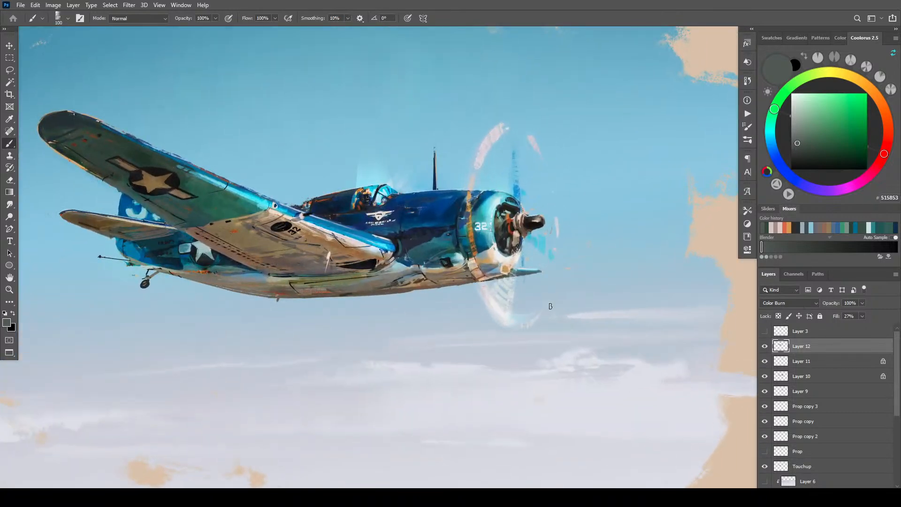
pyautogui.moveTo(549, 308); pyautogui.dragTo(557, 352)
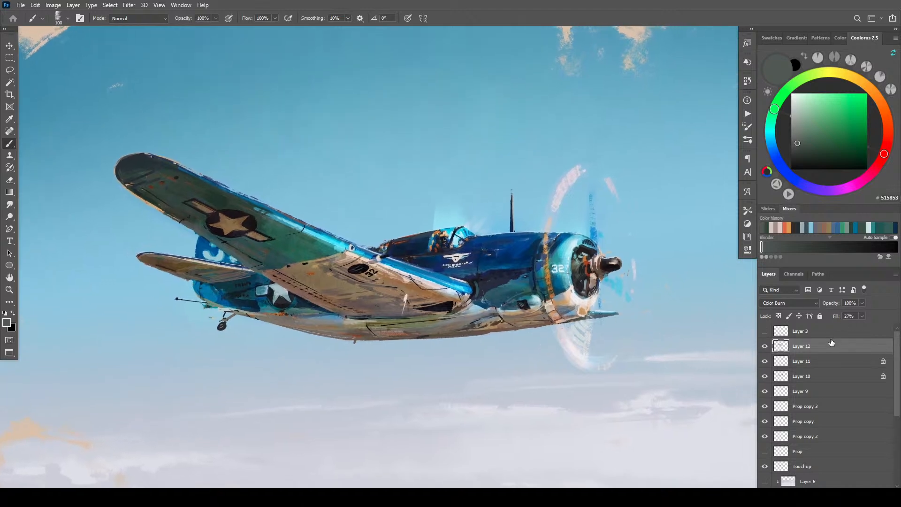
# - Add a Curves adjustment layer above Layer 12 and brighten the midtones, including a point at input 85, output 101
pyautogui.click(855, 496)
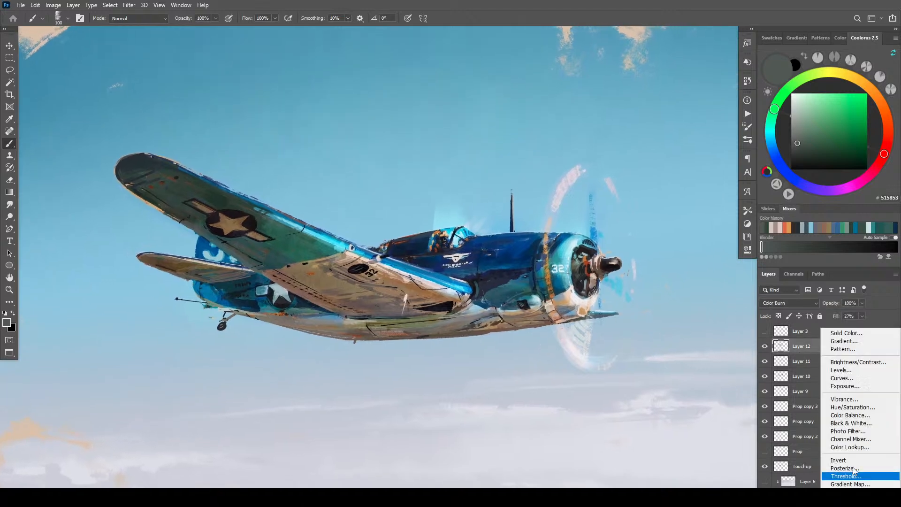
pyautogui.click(855, 378)
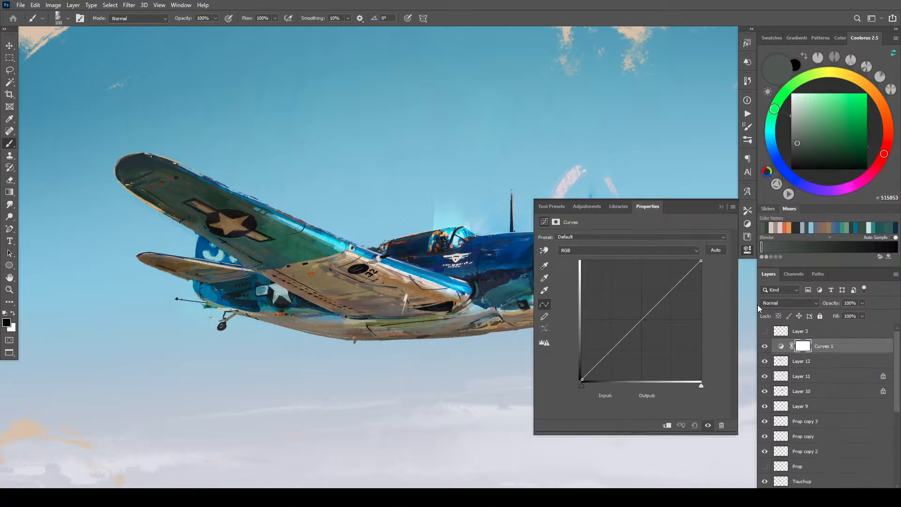
pyautogui.moveTo(495, 306)
pyautogui.mouseDown()
pyautogui.moveTo(369, 229)
pyautogui.moveTo(397, 252)
pyautogui.mouseUp()
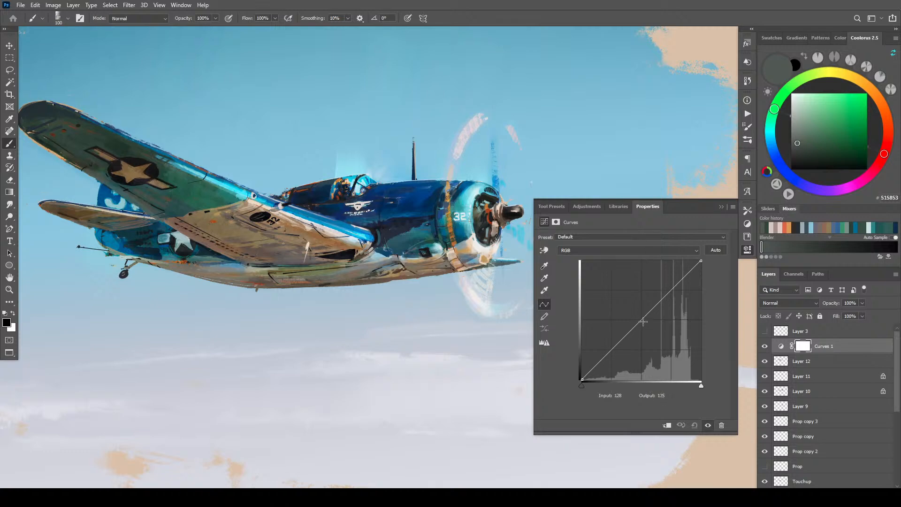
pyautogui.moveTo(643, 321); pyautogui.dragTo(640, 320)
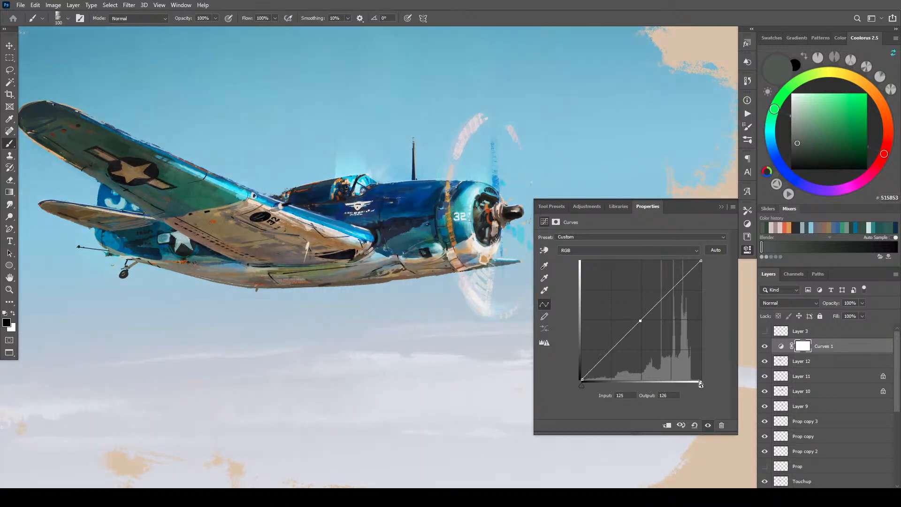
pyautogui.click(581, 379)
pyautogui.moveTo(700, 262)
pyautogui.mouseDown()
pyautogui.moveTo(688, 257)
pyautogui.moveTo(711, 252)
pyautogui.mouseUp()
pyautogui.moveTo(637, 318); pyautogui.dragTo(622, 332)
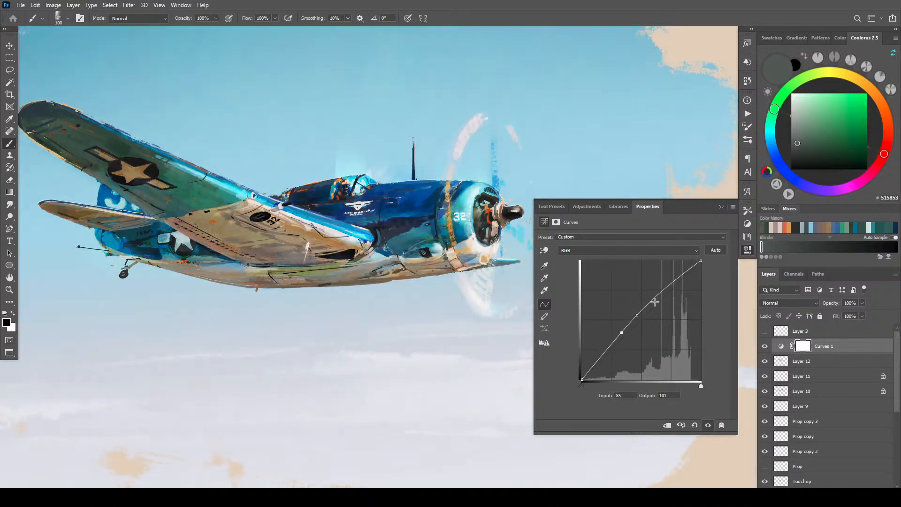
# - Pull down the upper midtones, lift the highlights at input 201 to output 211, and place a shadow point at input 26, output 18
pyautogui.moveTo(657, 297); pyautogui.dragTo(675, 280)
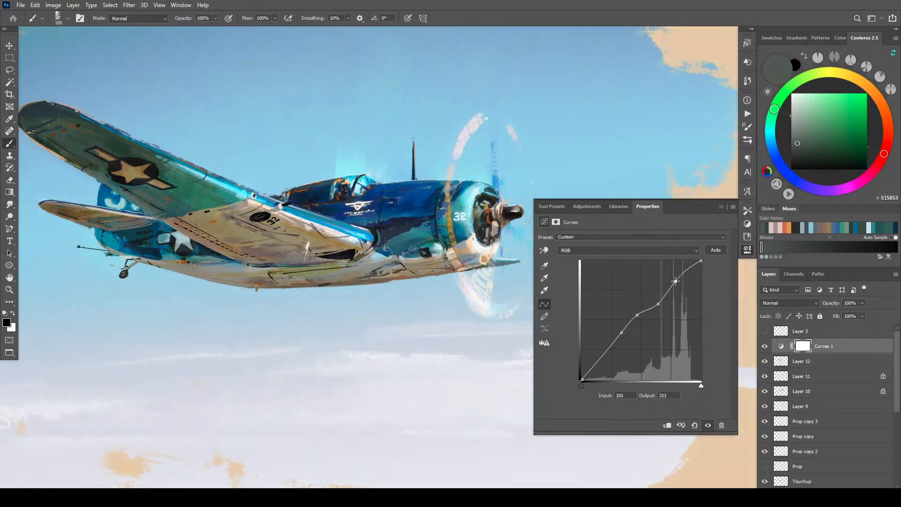
pyautogui.moveTo(603, 354); pyautogui.dragTo(594, 370)
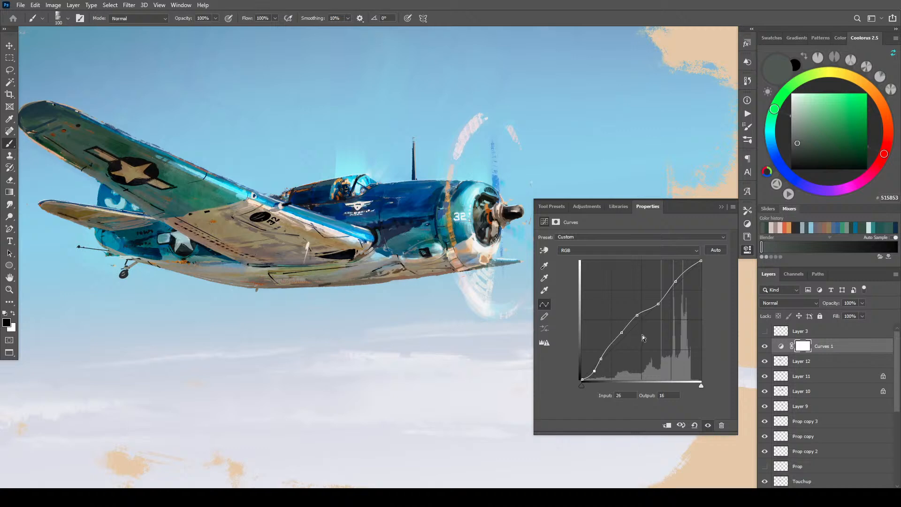
pyautogui.press('Up')
pyautogui.press('Up')
# - Fine-tune the curve's darkest shadow point to input 24, output 17
pyautogui.hotkey('ctrl', '-')
pyautogui.hotkey('ctrl', '-')
pyautogui.hotkey('ctrl', '-')
pyautogui.hotkey('ctrl', '-')
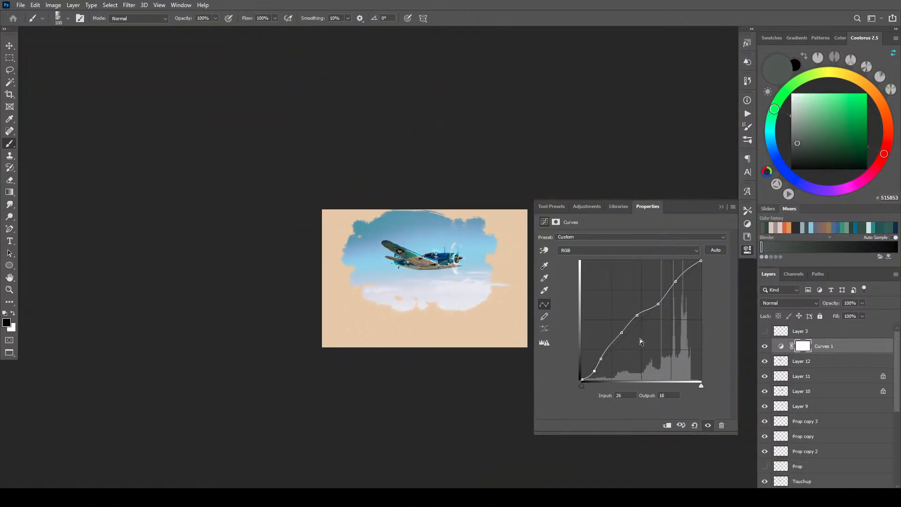
pyautogui.hotkey('ctrl', '+')
pyautogui.hotkey('ctrl', '+')
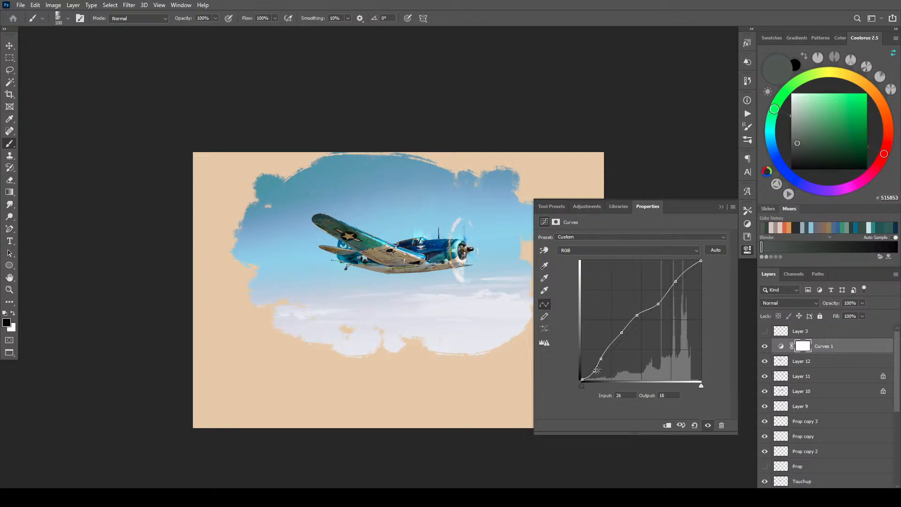
pyautogui.moveTo(594, 372); pyautogui.dragTo(591, 366)
pyautogui.moveTo(591, 367); pyautogui.dragTo(593, 372)
pyautogui.scroll(5, 438, 307)
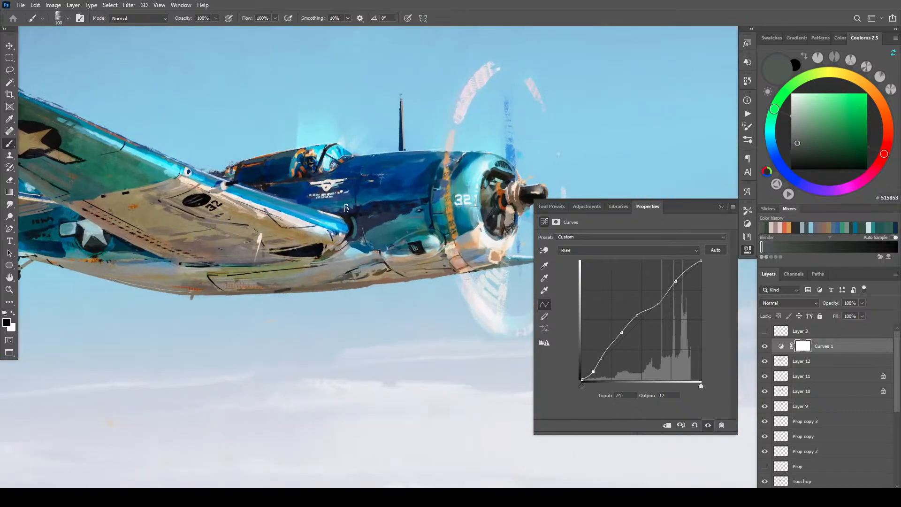
# - Compare the aircraft painting with and without the Curves 1 adjustment
pyautogui.click(765, 347)
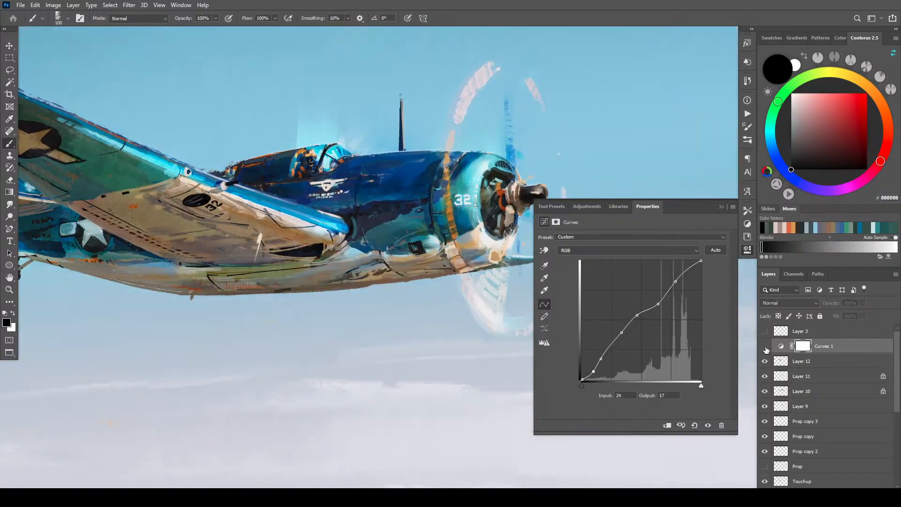
pyautogui.click(765, 347)
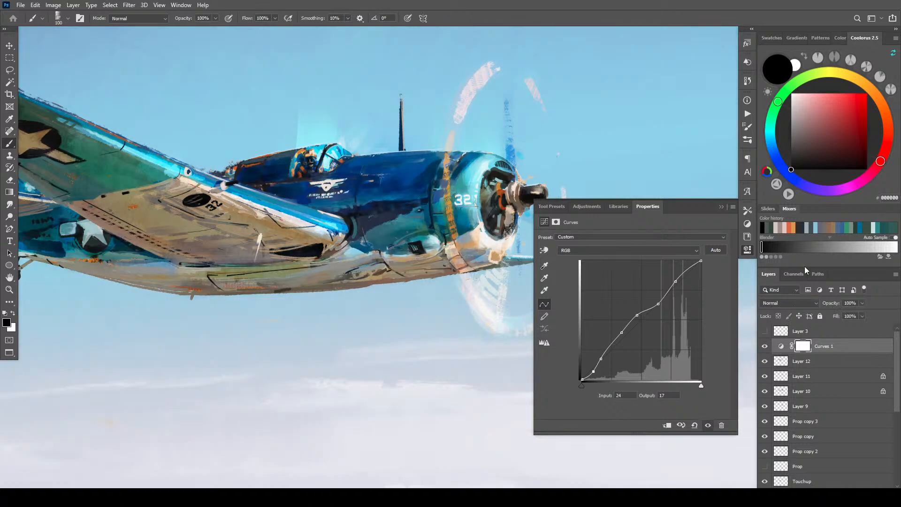
pyautogui.click(765, 347)
pyautogui.click(765, 348)
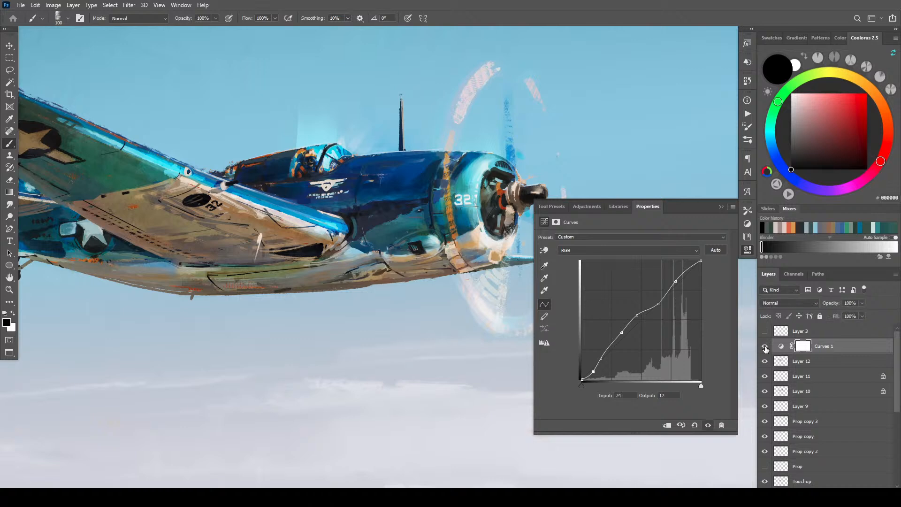
pyautogui.click(765, 347)
pyautogui.click(765, 348)
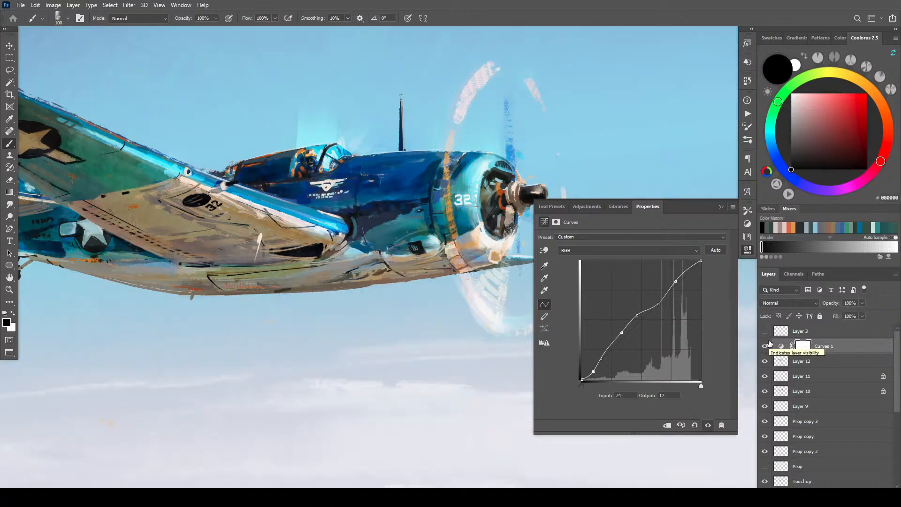
pyautogui.click(722, 207)
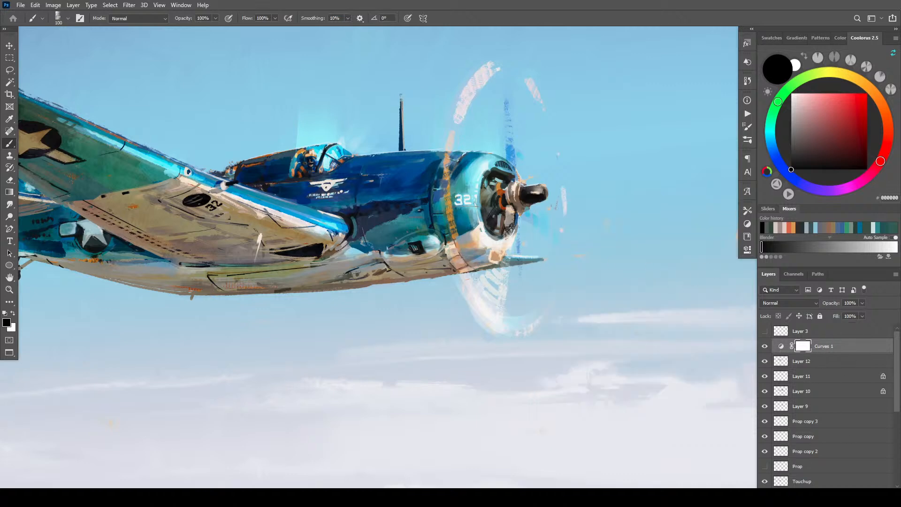
# - Add a Color Balance adjustment layer above Curves 1 and set its midtones to -1 on Magenta–Green and -7 on Yellow–Blue
pyautogui.click(820, 493)
pyautogui.click(850, 414)
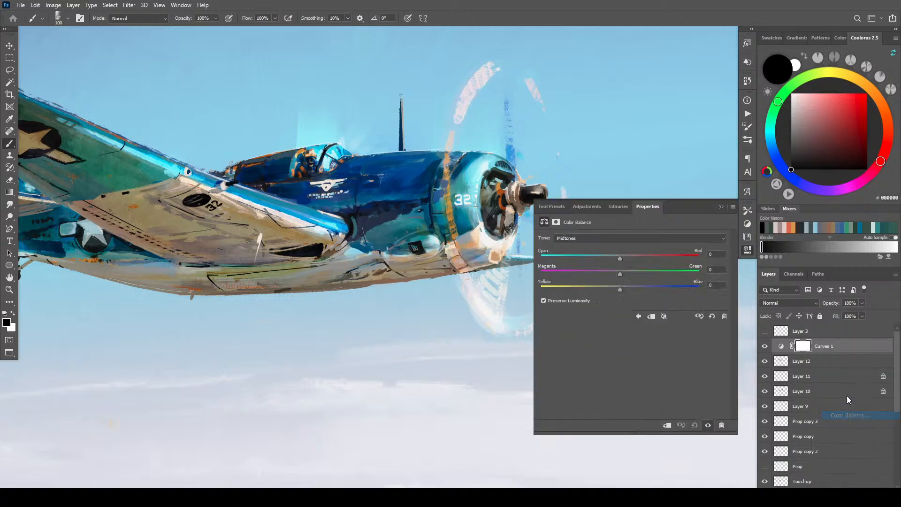
pyautogui.moveTo(617, 258); pyautogui.dragTo(631, 276)
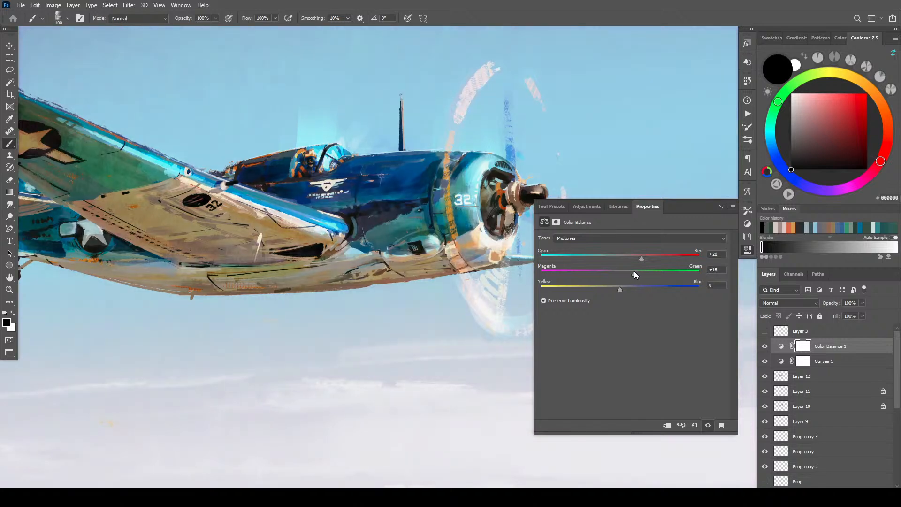
pyautogui.moveTo(634, 272); pyautogui.dragTo(631, 293)
# - Set the Color Balance shadows to -2 on Magenta–Green and -10 on Yellow–Blue
pyautogui.click(590, 238)
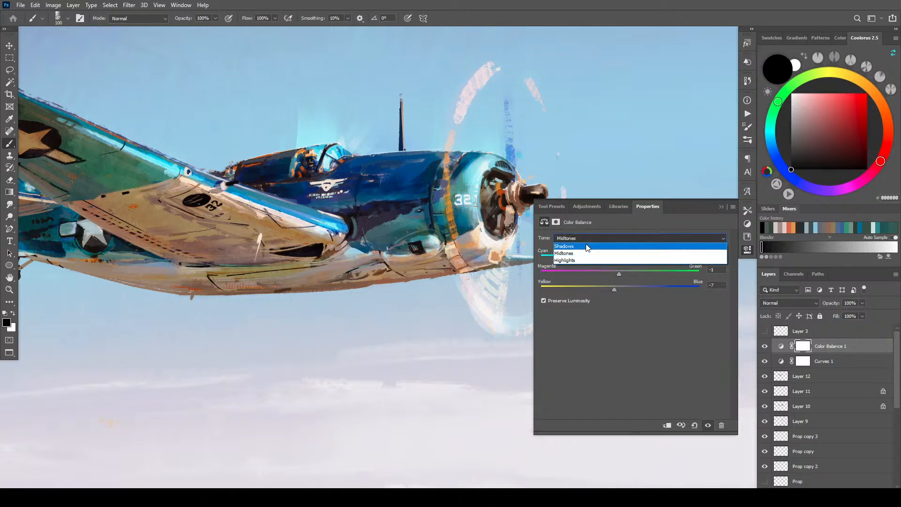
pyautogui.click(590, 243)
pyautogui.moveTo(618, 257); pyautogui.dragTo(611, 288)
# - Set the Color Balance highlights to -4 on Cyan–Red, +2 on Magenta–Green and +10 on Yellow–Blue
pyautogui.click(589, 240)
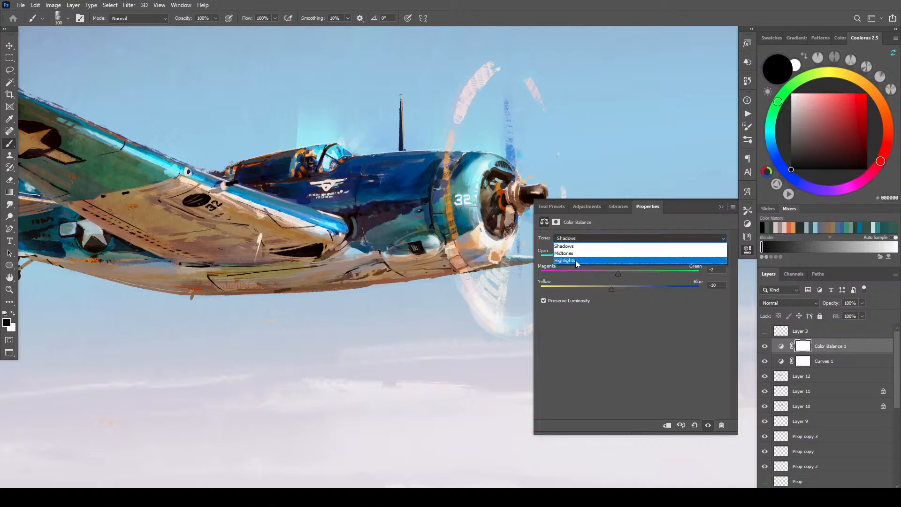
pyautogui.click(576, 257)
pyautogui.moveTo(618, 256)
pyautogui.mouseDown()
pyautogui.moveTo(602, 255)
pyautogui.moveTo(633, 258)
pyautogui.moveTo(616, 258)
pyautogui.mouseUp()
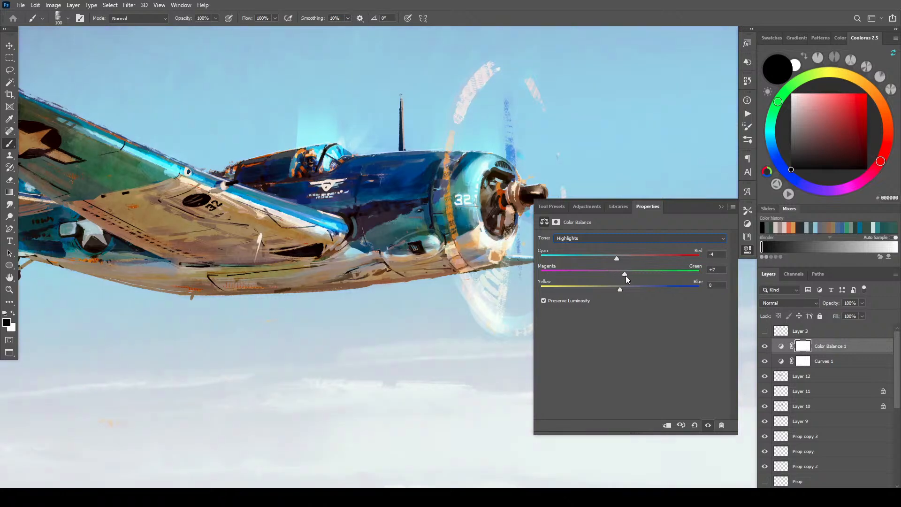
pyautogui.moveTo(626, 275); pyautogui.dragTo(626, 291)
# - Examine the color-balanced painting close up and at full size, comparing it with the Color Balance adjustment off and on
pyautogui.scroll(5, 407, 216)
pyautogui.scroll(6, 408, 217)
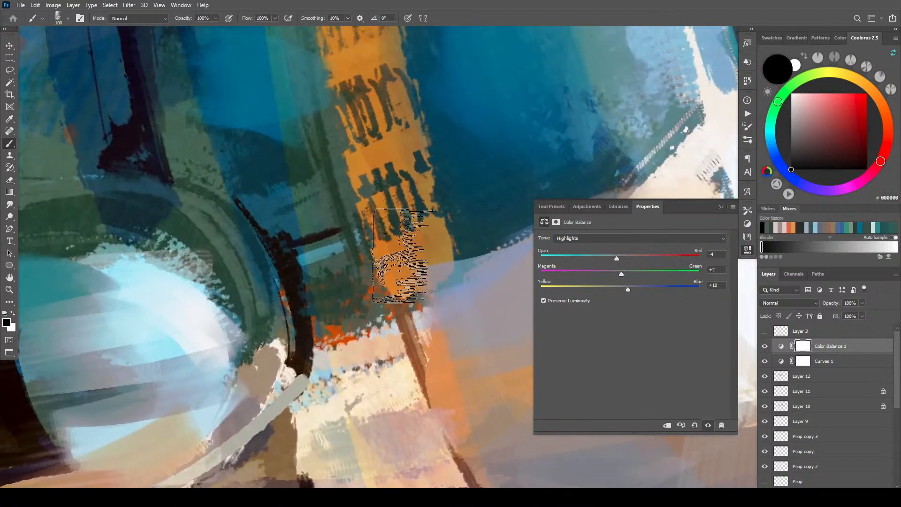
pyautogui.moveTo(399, 255)
pyautogui.mouseDown()
pyautogui.moveTo(305, 255)
pyautogui.moveTo(469, 246)
pyautogui.moveTo(390, 205)
pyautogui.mouseUp()
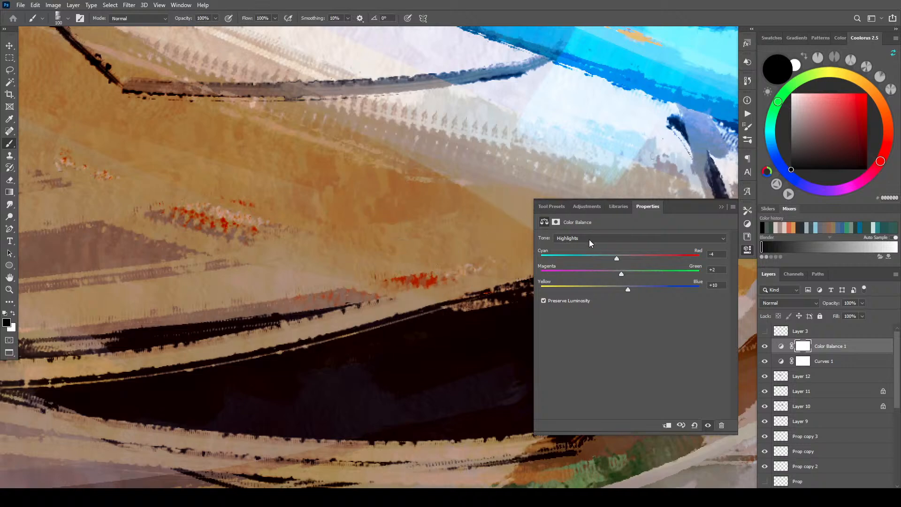
pyautogui.hotkey('ctrl', '0')
pyautogui.scroll(6, 511, 254)
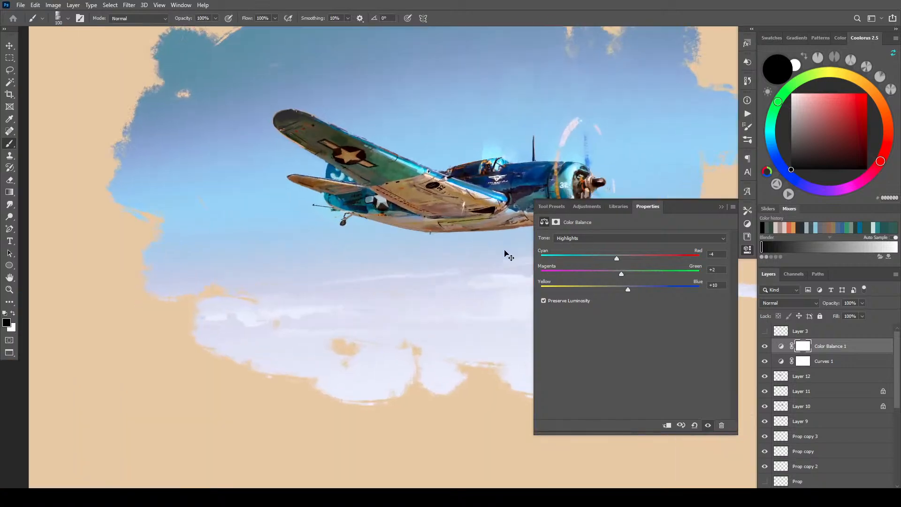
pyautogui.scroll(-5, 351, 303)
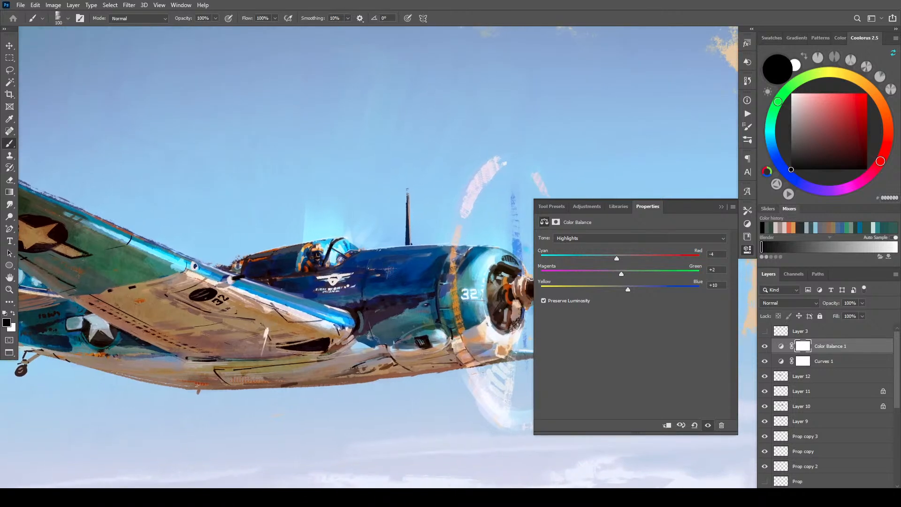
pyautogui.scroll(-3, 512, 272)
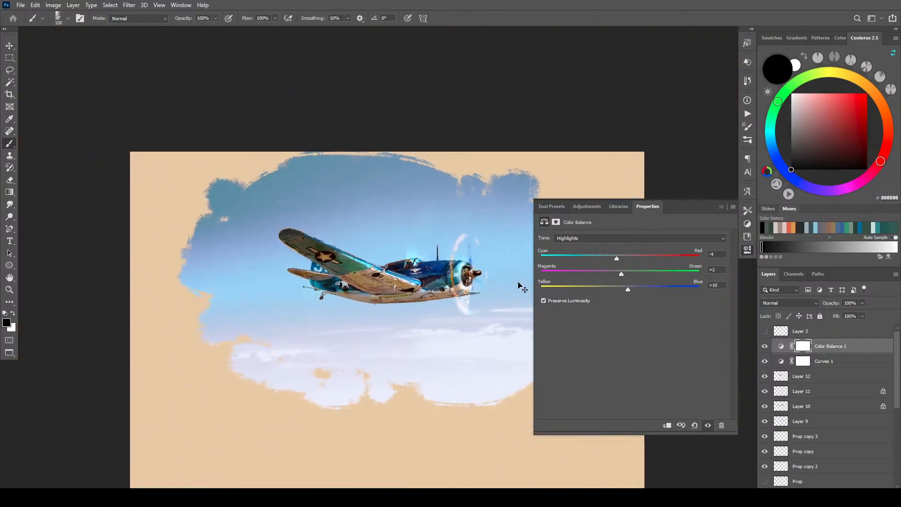
pyautogui.scroll(3, 516, 296)
pyautogui.scroll(1, 492, 312)
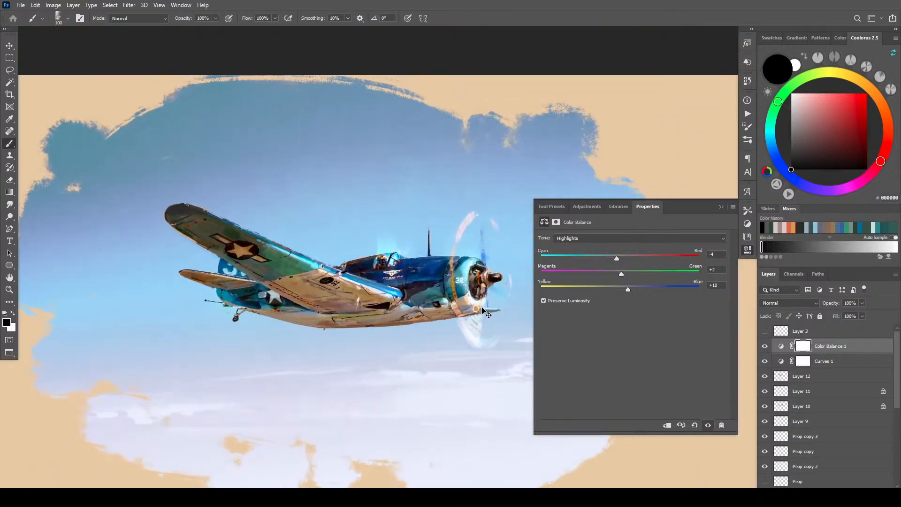
pyautogui.moveTo(432, 308); pyautogui.dragTo(376, 284)
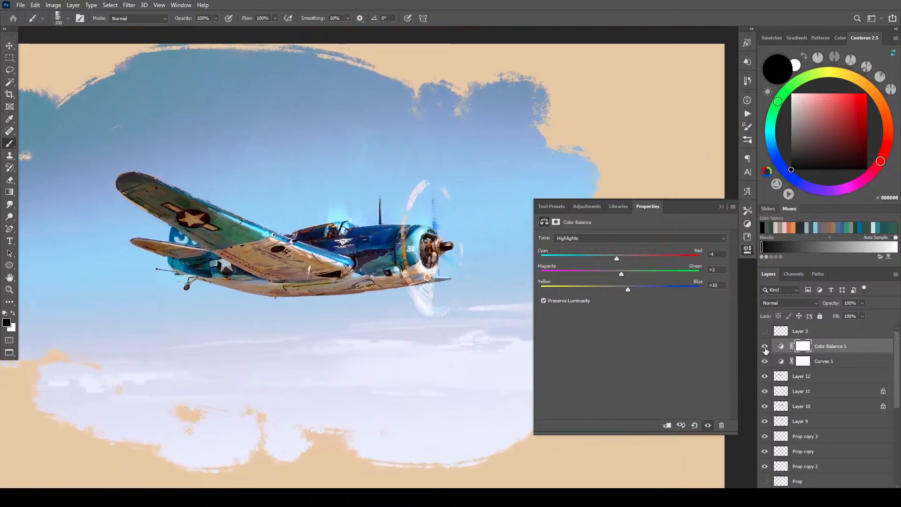
pyautogui.click(766, 346)
pyautogui.click(766, 347)
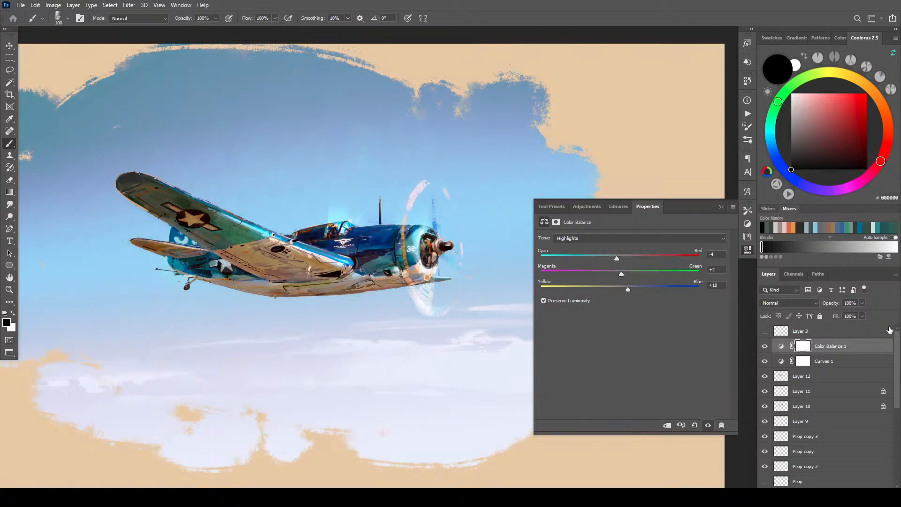
# - Reduce the Color Balance 1 layer's opacity to 71%
pyautogui.click(863, 316)
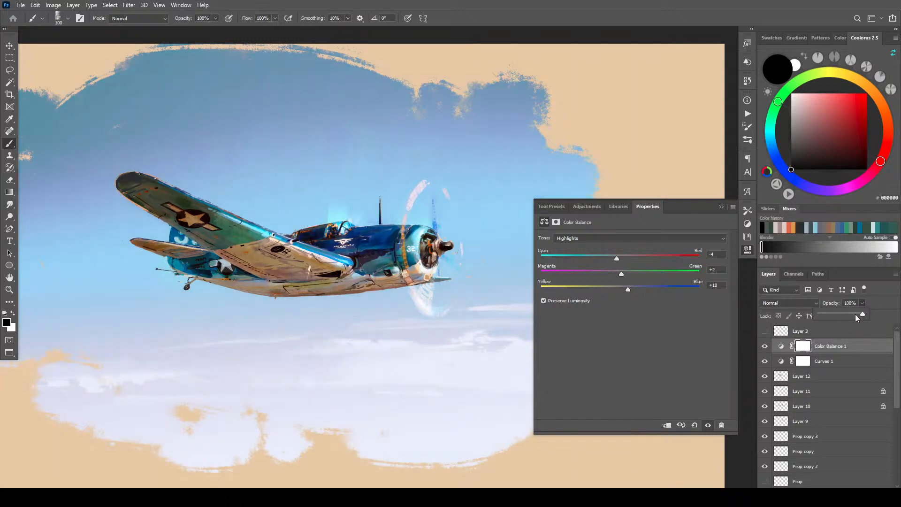
pyautogui.moveTo(855, 314); pyautogui.dragTo(850, 315)
pyautogui.moveTo(845, 314); pyautogui.dragTo(864, 314)
pyautogui.moveTo(850, 314); pyautogui.dragTo(851, 314)
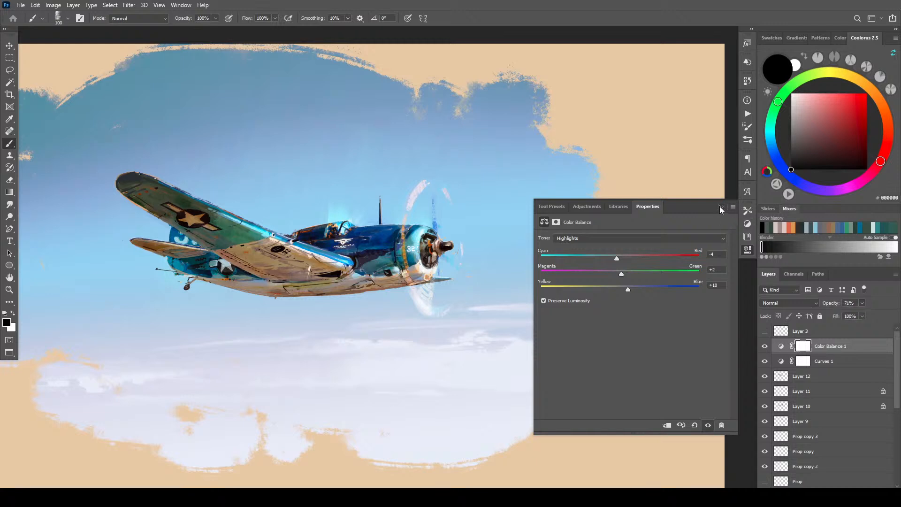
pyautogui.click(721, 207)
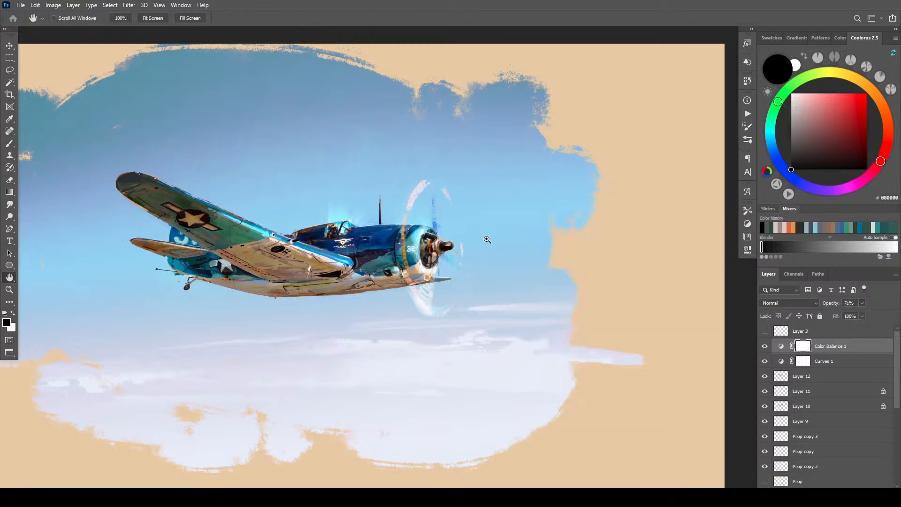
# - Select the aircraft's rear fuselage with the Lasso tool, adding the raised wing, cockpit and upper engine cowling to the selection
pyautogui.keyDown('alt'); pyautogui.click(488, 237); pyautogui.keyUp('alt')
pyautogui.moveTo(528, 227); pyautogui.dragTo(511, 259)
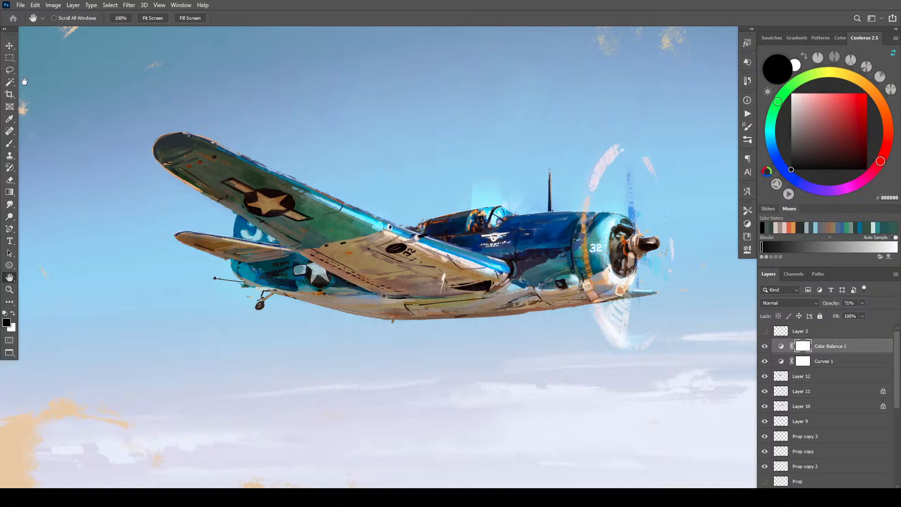
pyautogui.press('l')
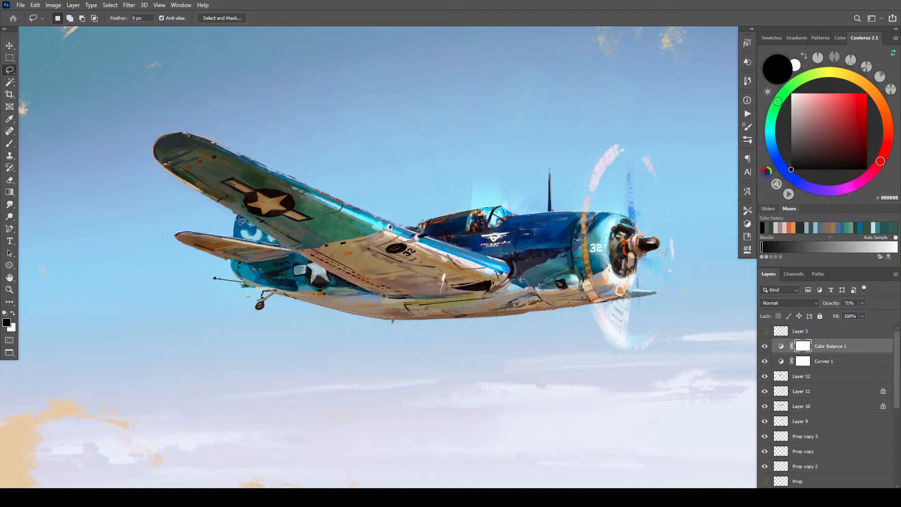
pyautogui.moveTo(238, 219)
pyautogui.mouseDown()
pyautogui.moveTo(233, 279)
pyautogui.moveTo(448, 314)
pyautogui.moveTo(352, 232)
pyautogui.moveTo(260, 200)
pyautogui.mouseUp()
pyautogui.press('shift')
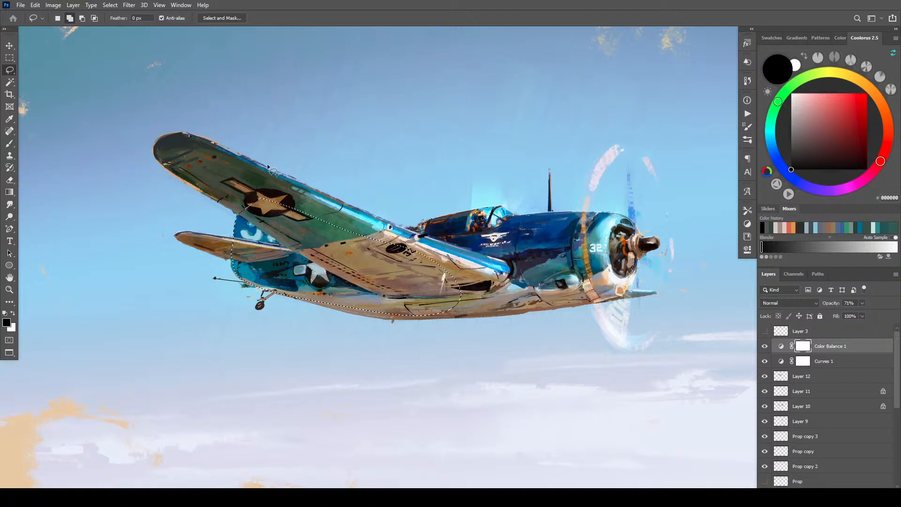
pyautogui.moveTo(156, 150)
pyautogui.mouseDown()
pyautogui.moveTo(180, 182)
pyautogui.moveTo(334, 239)
pyautogui.moveTo(208, 148)
pyautogui.moveTo(163, 162)
pyautogui.moveTo(158, 143)
pyautogui.moveTo(185, 135)
pyautogui.moveTo(362, 221)
pyautogui.moveTo(255, 163)
pyautogui.moveTo(237, 160)
pyautogui.moveTo(408, 266)
pyautogui.moveTo(469, 257)
pyautogui.mouseUp()
pyautogui.moveTo(428, 221)
pyautogui.mouseDown()
pyautogui.moveTo(246, 144)
pyautogui.moveTo(425, 227)
pyautogui.moveTo(514, 237)
pyautogui.moveTo(514, 219)
pyautogui.moveTo(501, 209)
pyautogui.moveTo(547, 227)
pyautogui.moveTo(590, 223)
pyautogui.moveTo(519, 252)
pyautogui.moveTo(535, 214)
pyautogui.moveTo(605, 213)
pyautogui.moveTo(615, 216)
pyautogui.moveTo(612, 234)
pyautogui.mouseUp()
pyautogui.press('shift')
pyautogui.moveTo(515, 295); pyautogui.dragTo(532, 244)
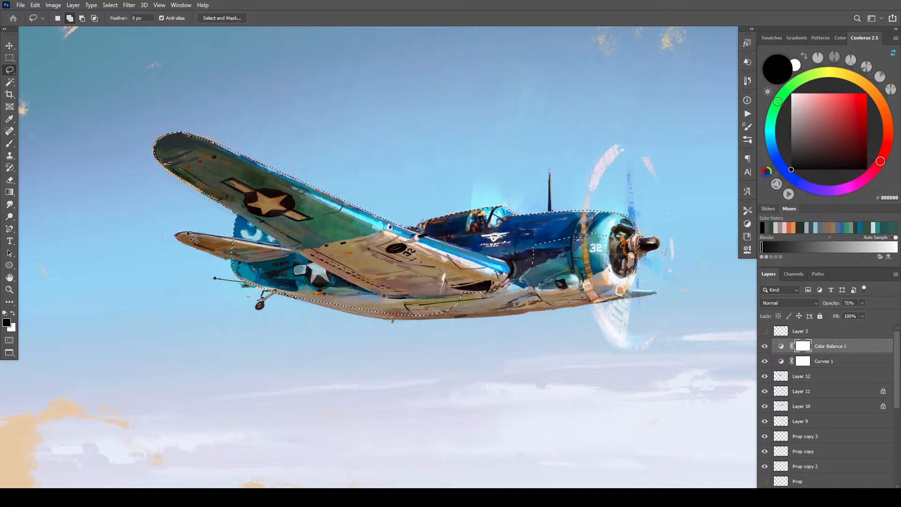
# - Add the horizontal tail plane to the lasso selection and refine its edge along the fuselage underside
pyautogui.moveTo(245, 256)
pyautogui.mouseDown()
pyautogui.moveTo(233, 240)
pyautogui.moveTo(200, 233)
pyautogui.mouseUp()
pyautogui.press('alt')
pyautogui.moveTo(234, 266); pyautogui.dragTo(234, 266)
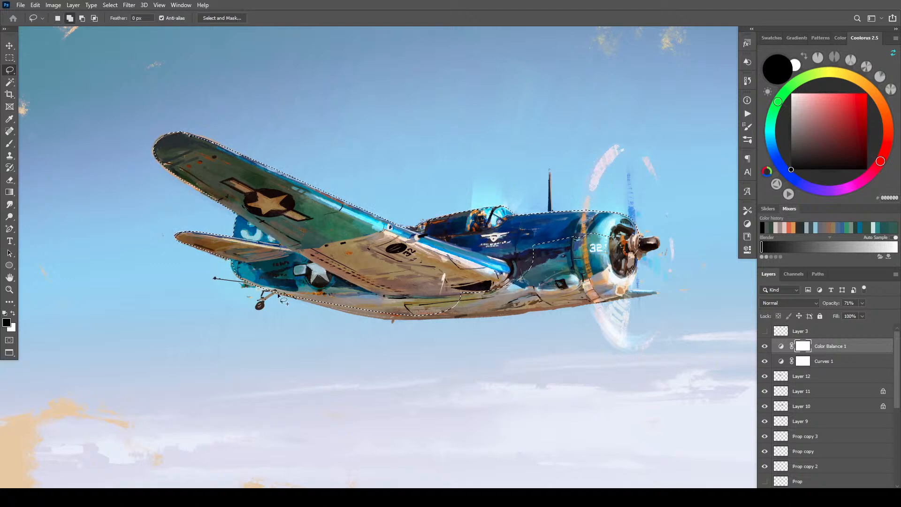
pyautogui.moveTo(279, 296)
pyautogui.mouseDown()
pyautogui.moveTo(460, 320)
pyautogui.moveTo(540, 300)
pyautogui.moveTo(480, 286)
pyautogui.moveTo(516, 306)
pyautogui.moveTo(470, 320)
pyautogui.moveTo(323, 306)
pyautogui.mouseUp()
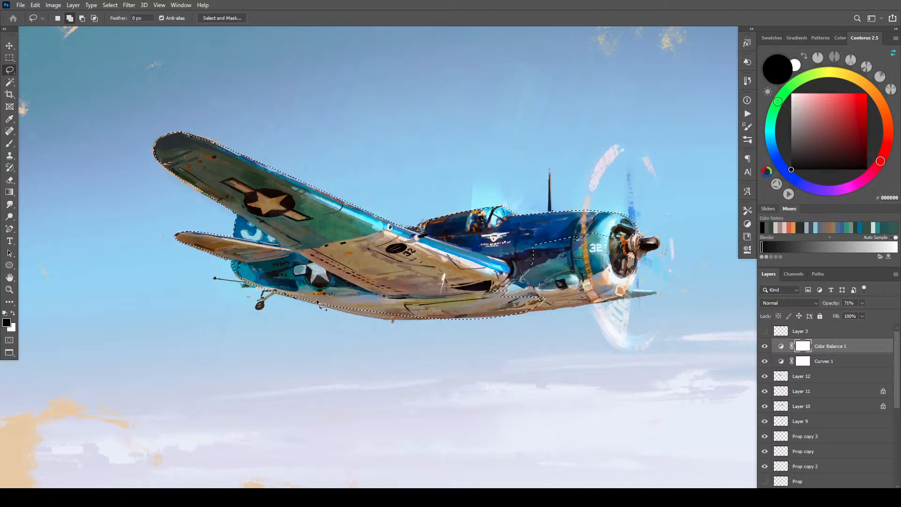
pyautogui.press('alt')
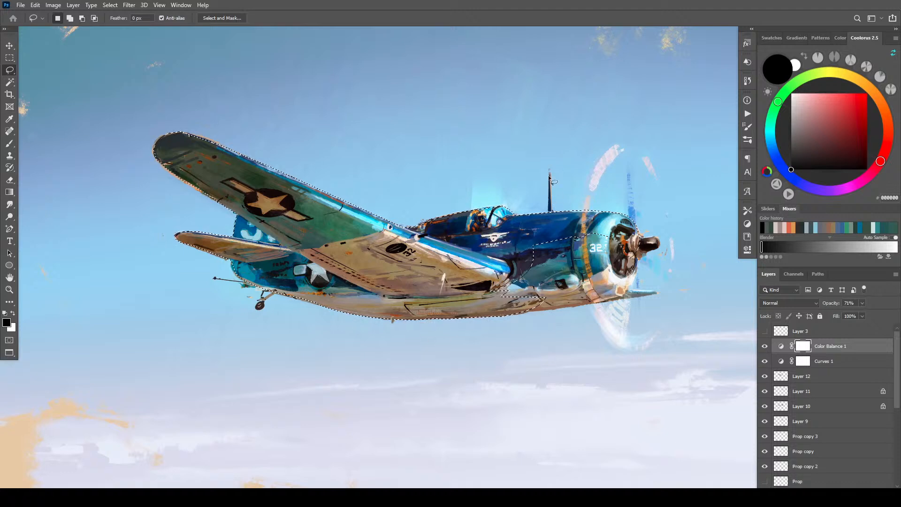
# - Extend the lasso selection over the lower nose, the far wing tip and the propeller spinner
pyautogui.press('shift')
pyautogui.moveTo(521, 280)
pyautogui.mouseDown()
pyautogui.moveTo(544, 300)
pyautogui.moveTo(532, 321)
pyautogui.moveTo(528, 263)
pyautogui.moveTo(549, 263)
pyautogui.moveTo(604, 232)
pyautogui.moveTo(625, 238)
pyautogui.moveTo(632, 268)
pyautogui.moveTo(641, 252)
pyautogui.moveTo(622, 293)
pyautogui.mouseUp()
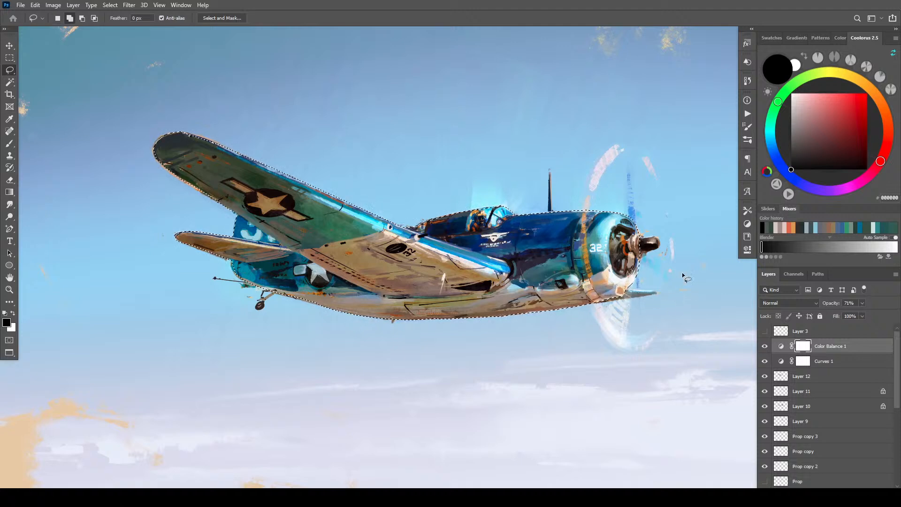
pyautogui.moveTo(659, 293)
pyautogui.mouseDown()
pyautogui.moveTo(574, 297)
pyautogui.moveTo(664, 293)
pyautogui.moveTo(588, 306)
pyautogui.moveTo(674, 294)
pyautogui.moveTo(599, 307)
pyautogui.moveTo(690, 296)
pyautogui.mouseUp()
pyautogui.press('alt')
pyautogui.press('shift')
pyautogui.moveTo(666, 252)
pyautogui.mouseDown()
pyautogui.moveTo(639, 258)
pyautogui.moveTo(661, 248)
pyautogui.moveTo(646, 238)
pyautogui.moveTo(656, 253)
pyautogui.mouseUp()
pyautogui.press('alt')
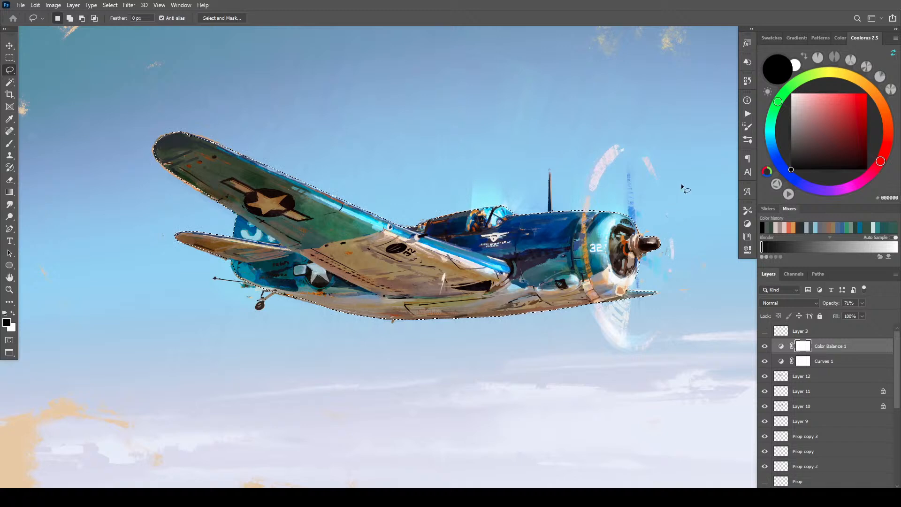
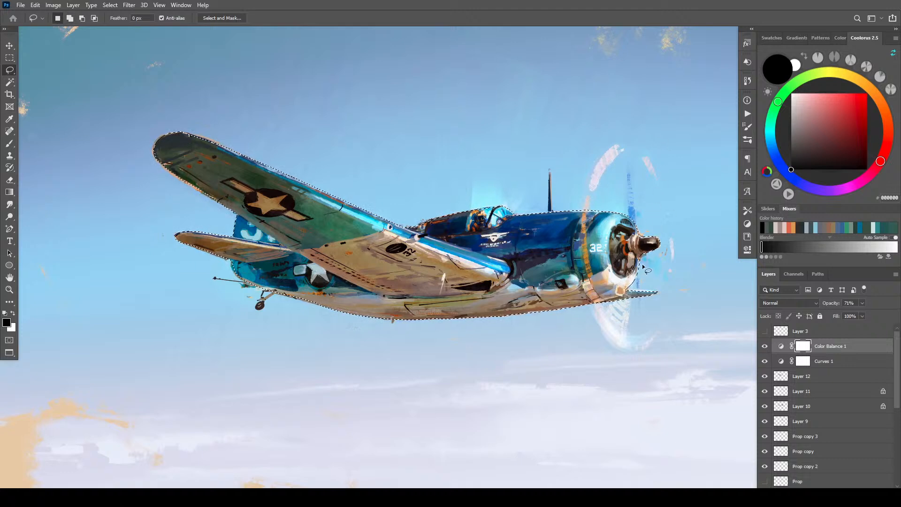
pyautogui.press('shift')
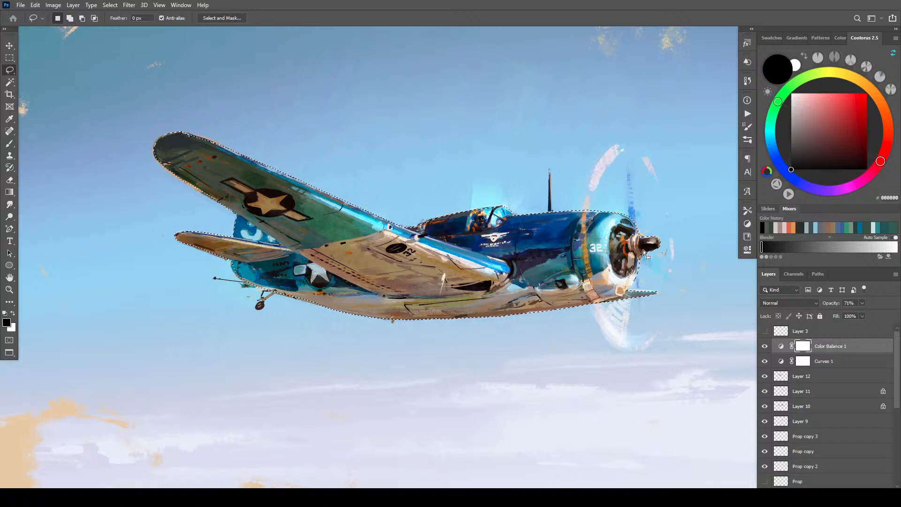
# - Add the blurred propeller arcs above and below the nose to the aircraft selection
pyautogui.hotkey('ctrl', '-')
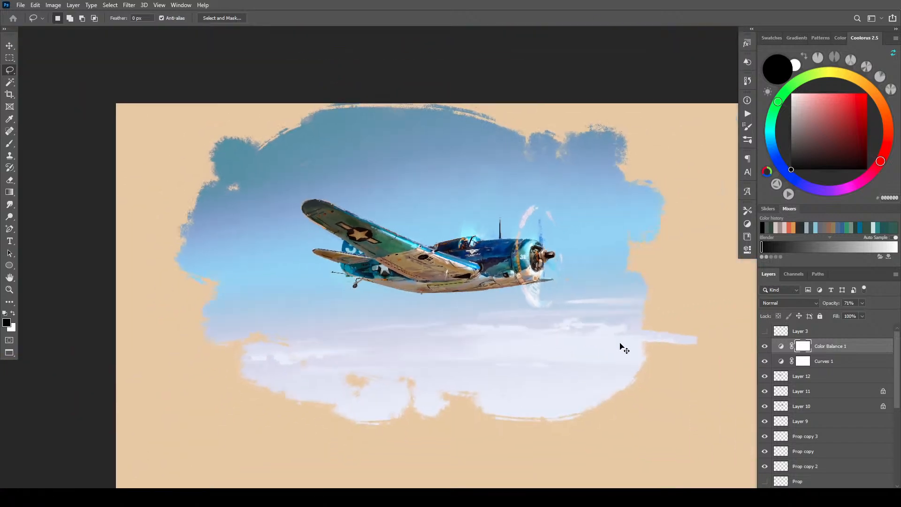
pyautogui.hotkey('ctrl', '-')
pyautogui.hotkey('ctrl', '+')
pyautogui.press('shift')
pyautogui.moveTo(520, 225); pyautogui.dragTo(521, 228)
pyautogui.moveTo(540, 305)
pyautogui.mouseDown()
pyautogui.moveTo(562, 260)
pyautogui.moveTo(554, 300)
pyautogui.moveTo(559, 221)
pyautogui.moveTo(560, 249)
pyautogui.mouseUp()
# - Hide the Curves and Color Balance layers, copy the selected aircraft onto a new layer above Layer 12, and name it Merged plane
pyautogui.click(765, 361)
pyautogui.click(814, 376)
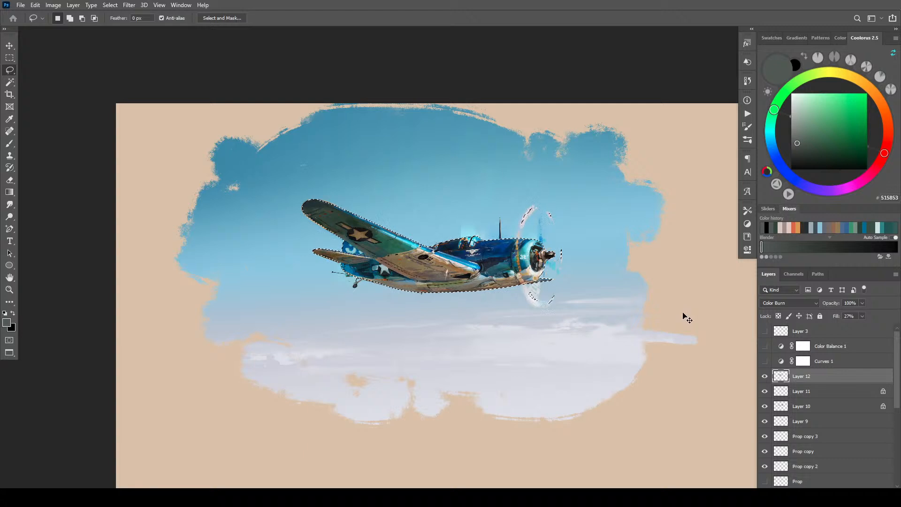
pyautogui.hotkey('ctrl', 'j')
pyautogui.doubleClick(805, 380)
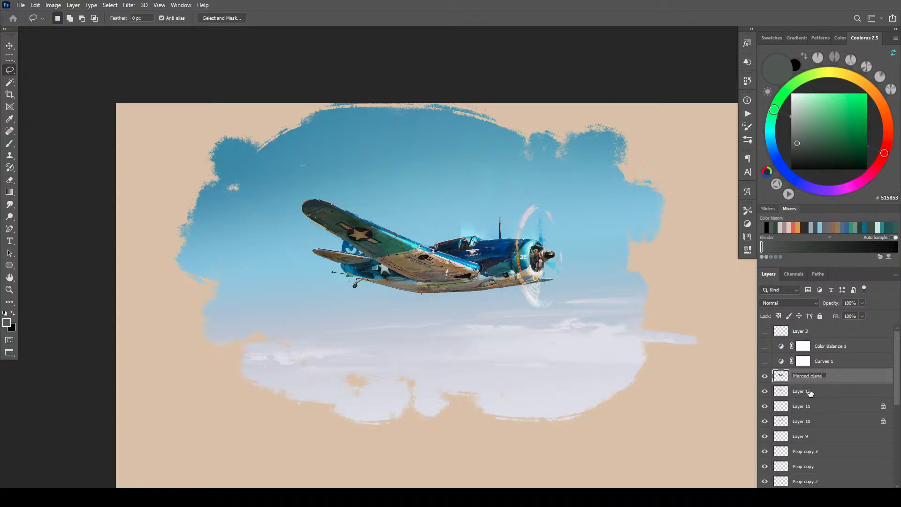
pyautogui.press('Return')
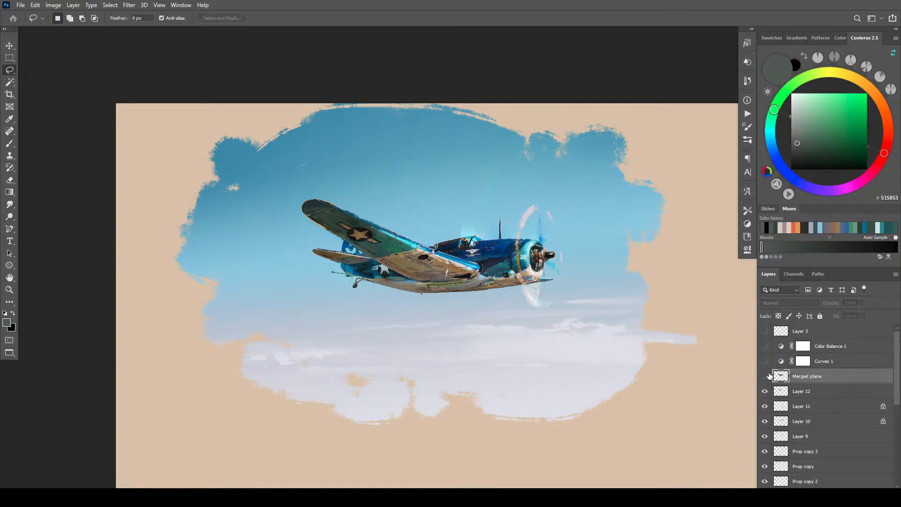
# - Duplicate the Merged plane layer, hide the original, and convert the copy to a smart object
pyautogui.hotkey('ctrl', 'j')
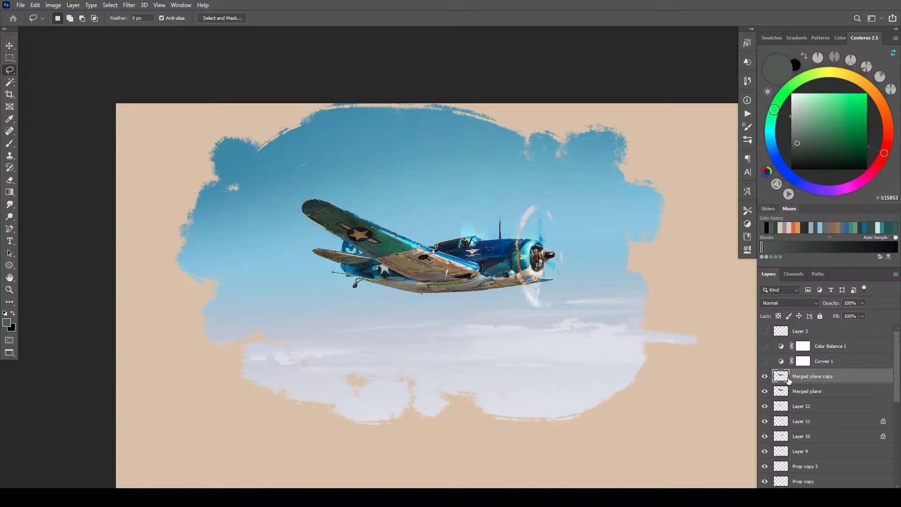
pyautogui.rightClick(803, 378)
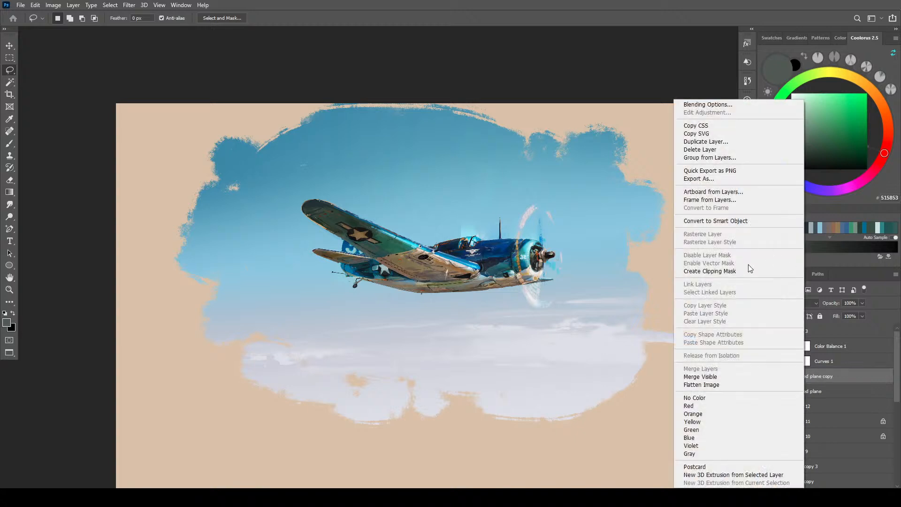
pyautogui.click(723, 221)
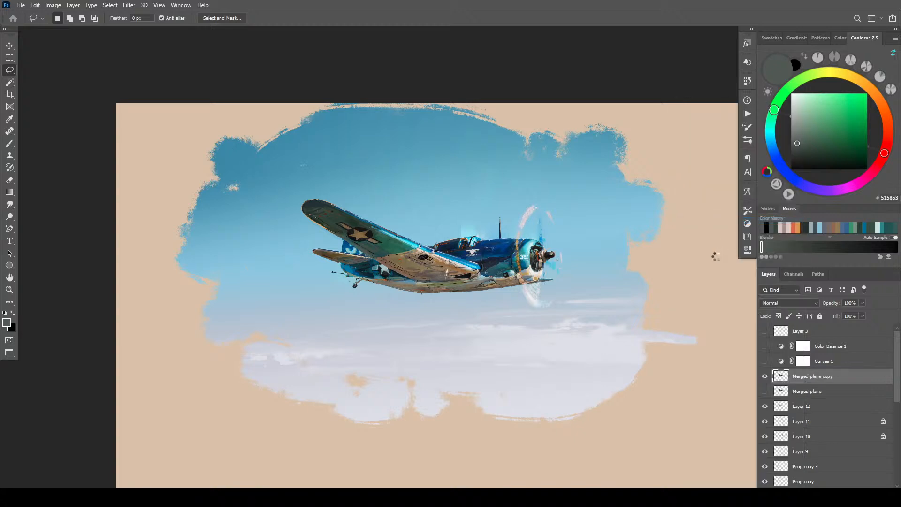
# - Scale the Merged plane copy down to about 16.3% and place it in the sky above the main aircraft's cockpit
pyautogui.hotkey('ctrl', 't')
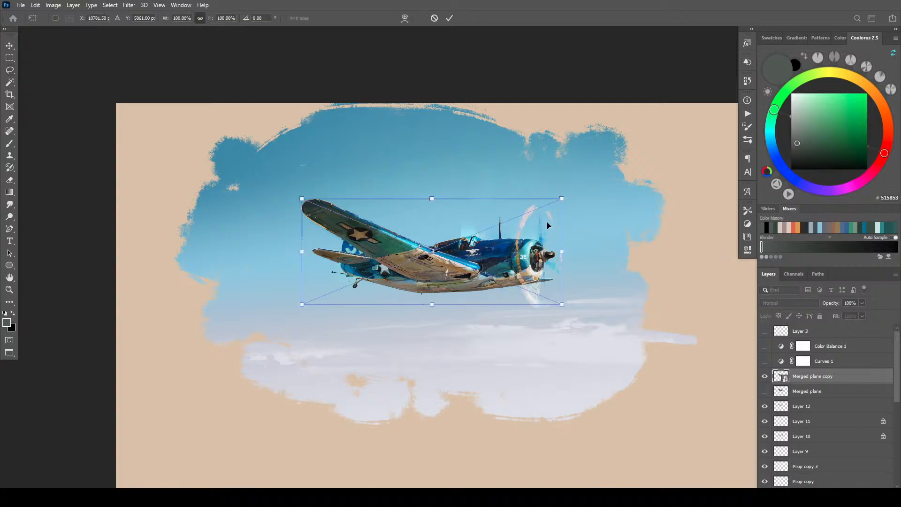
pyautogui.moveTo(564, 198); pyautogui.dragTo(471, 236)
pyautogui.moveTo(425, 279); pyautogui.dragTo(285, 278)
pyautogui.moveTo(259, 309); pyautogui.dragTo(468, 215)
pyautogui.moveTo(488, 183); pyautogui.dragTo(463, 202)
pyautogui.moveTo(451, 207); pyautogui.dragTo(446, 210)
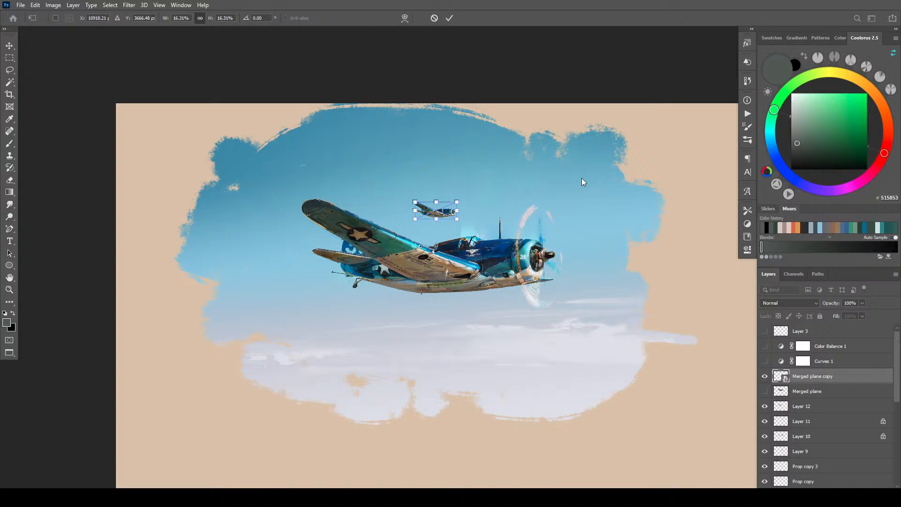
pyautogui.press('Return')
# - Examine at thumbnail size how the small distant plane reads in the overall composition
pyautogui.hotkey('ctrl', '-')
pyautogui.hotkey('ctrl', '-')
pyautogui.hotkey('ctrl', '-')
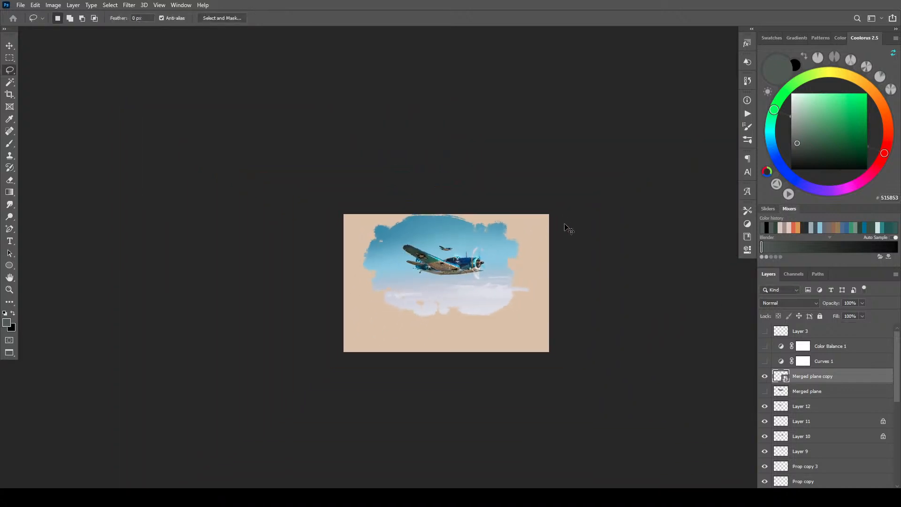
pyautogui.hotkey('ctrl', '-')
pyautogui.hotkey('ctrl', '-')
pyautogui.moveTo(467, 282)
pyautogui.mouseDown()
pyautogui.moveTo(501, 272)
pyautogui.moveTo(484, 280)
pyautogui.moveTo(489, 294)
pyautogui.moveTo(521, 298)
pyautogui.moveTo(489, 287)
pyautogui.moveTo(502, 292)
pyautogui.mouseUp()
pyautogui.press('v')
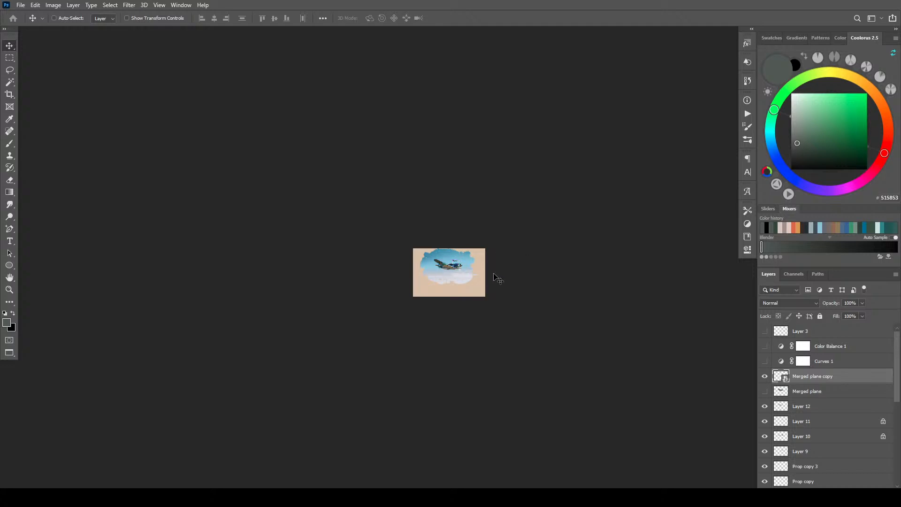
pyautogui.press('ctrl')
pyautogui.hotkey('ctrl', '-')
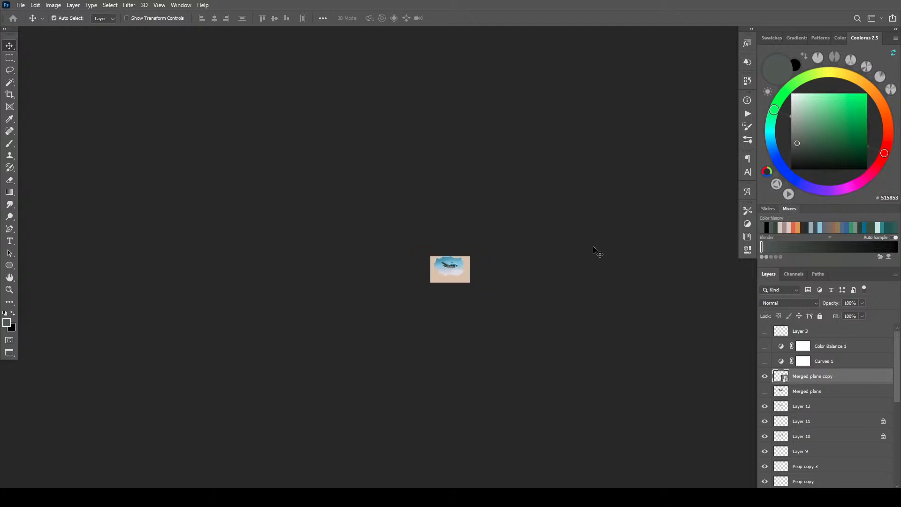
pyautogui.hotkey('ctrl', '+')
pyautogui.hotkey('ctrl', '+')
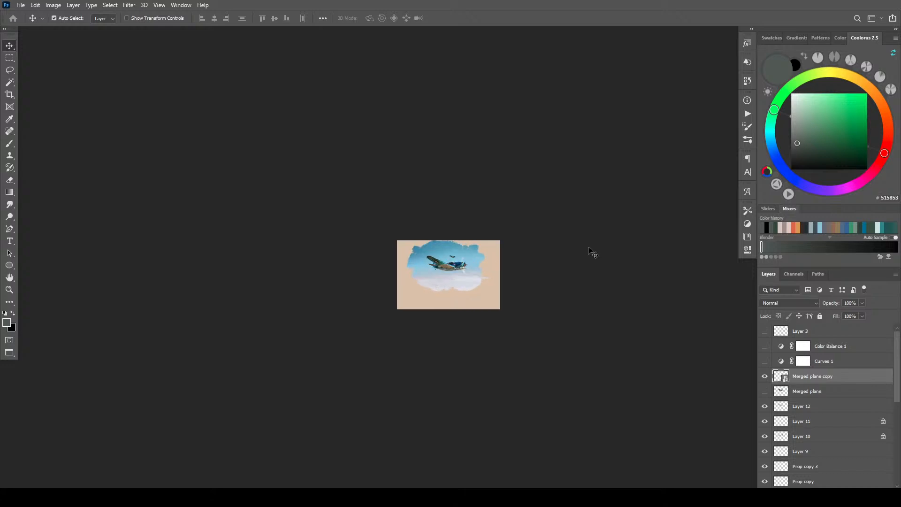
pyautogui.hotkey('ctrl', '+')
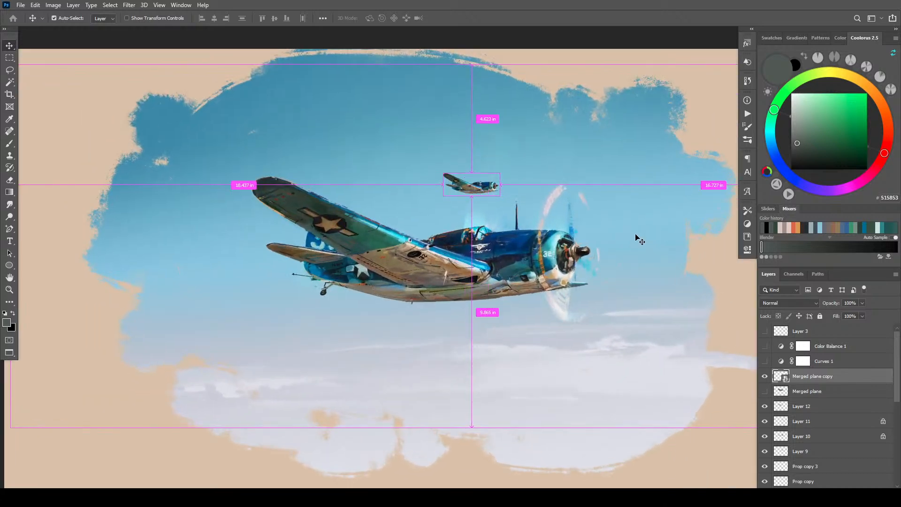
# - Duplicate the small plane to the sky behind the main aircraft's tail, scale it to about 27.3%, and tilt its nose up
pyautogui.moveTo(471, 227); pyautogui.dragTo(171, 260)
pyautogui.hotkey('ctrl', 't')
pyautogui.press('Return')
pyautogui.hotkey('ctrl', 't')
pyautogui.moveTo(277, 249); pyautogui.dragTo(279, 244)
pyautogui.moveTo(233, 276); pyautogui.dragTo(231, 295)
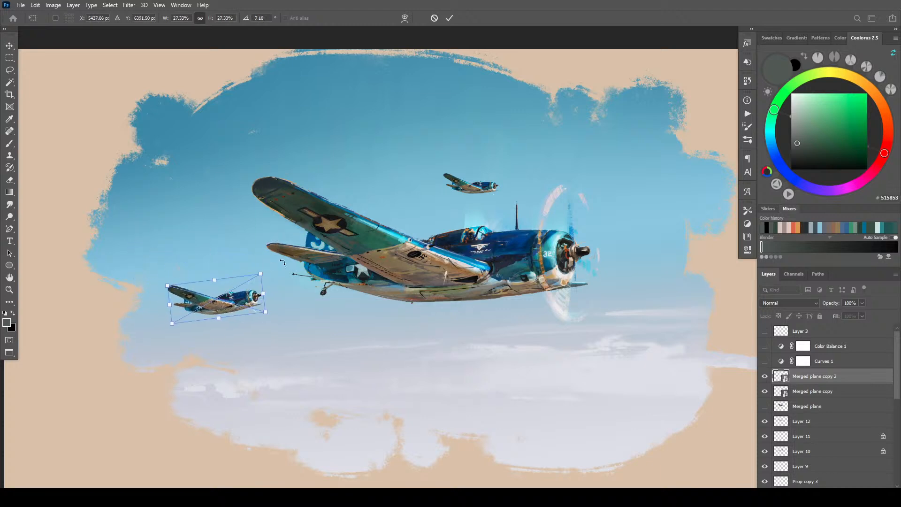
pyautogui.moveTo(281, 276); pyautogui.dragTo(297, 257)
pyautogui.press('Return')
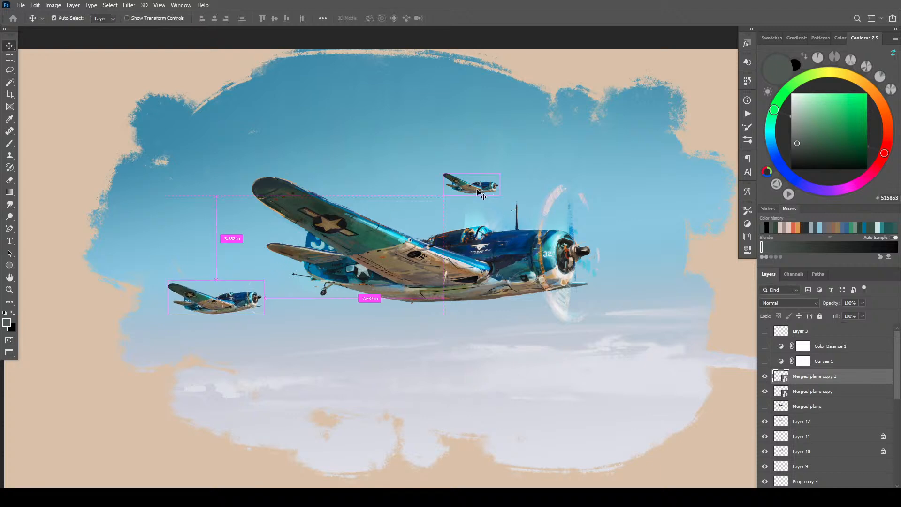
# - Transform the small plane above the cockpit to about 15.9% width and 16.1% height with a 1.46° rotation
pyautogui.click(493, 185)
pyautogui.hotkey('ctrl', 't')
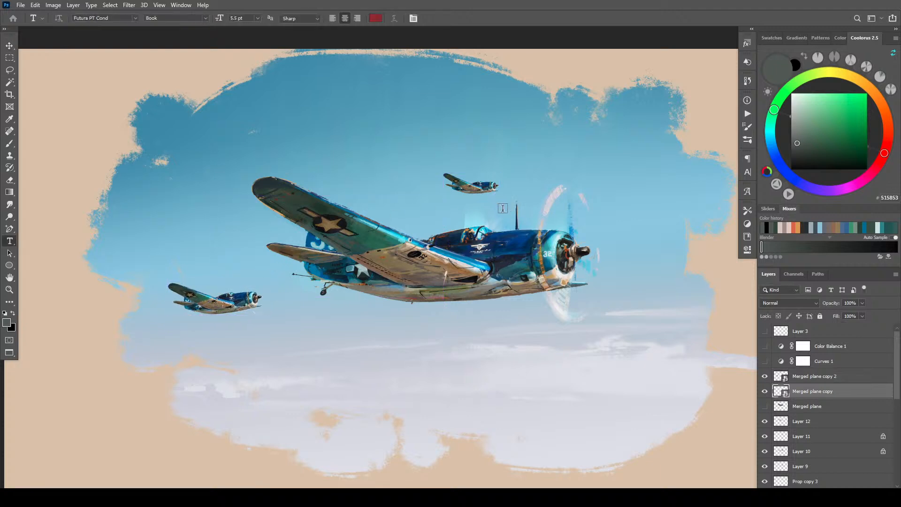
pyautogui.moveTo(502, 203); pyautogui.dragTo(499, 197)
pyautogui.moveTo(445, 176); pyautogui.dragTo(500, 174)
pyautogui.press('Return')
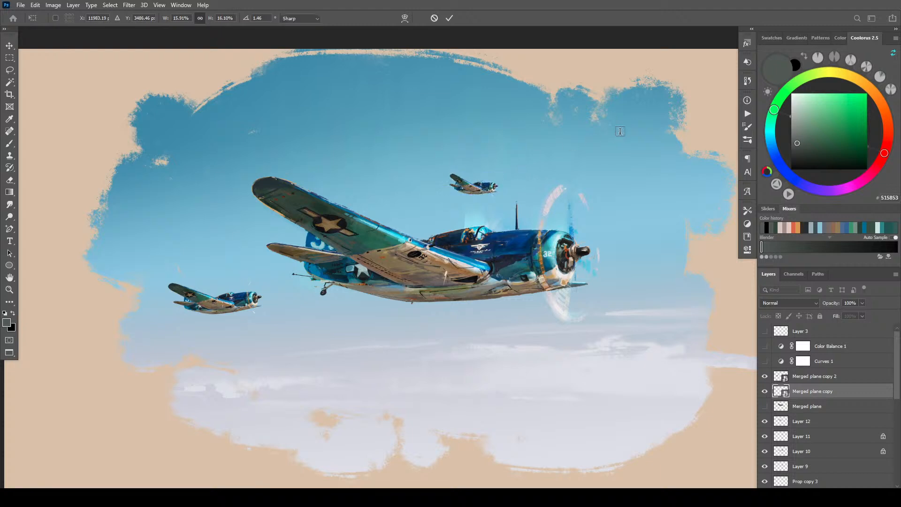
pyautogui.press('t')
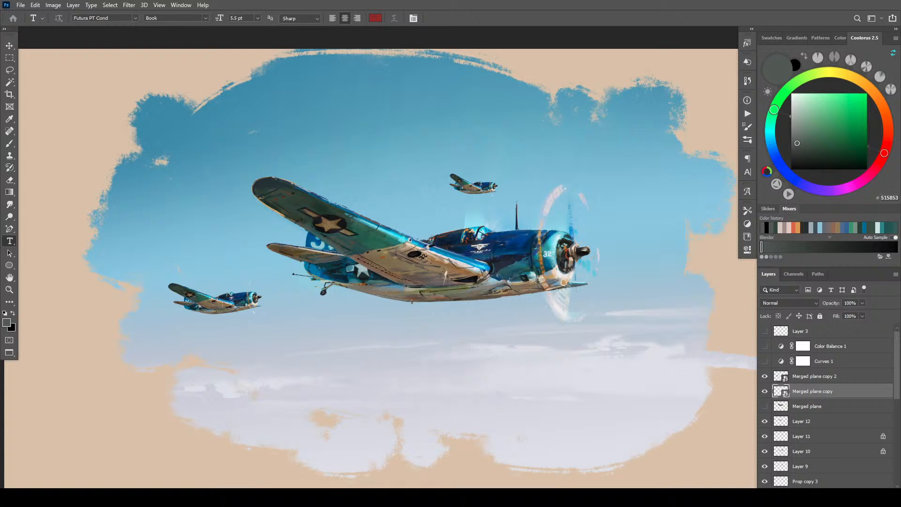
# - Add a Color Overlay to the small plane above the cockpit, using a blue sampled from the sky and slightly adjusted
pyautogui.click(822, 483)
pyautogui.press('Escape')
pyautogui.click(819, 485)
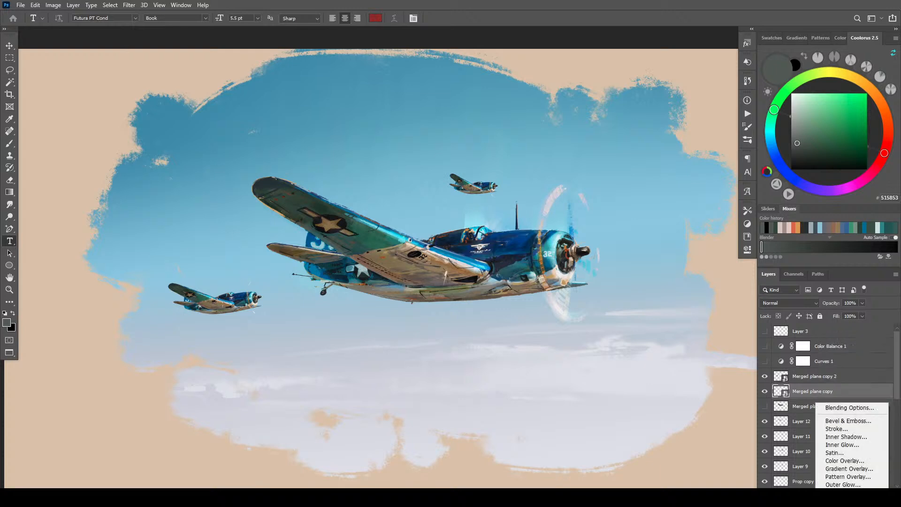
pyautogui.click(845, 460)
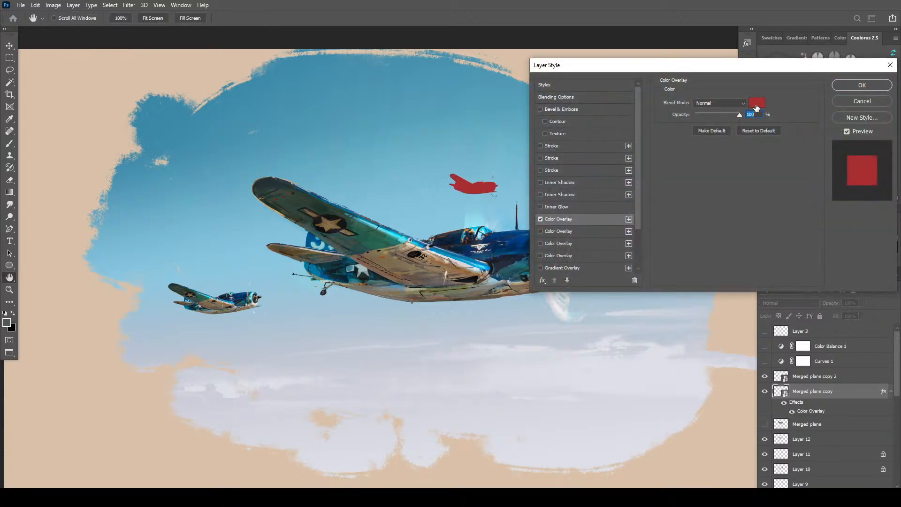
pyautogui.click(756, 103)
pyautogui.click(471, 117)
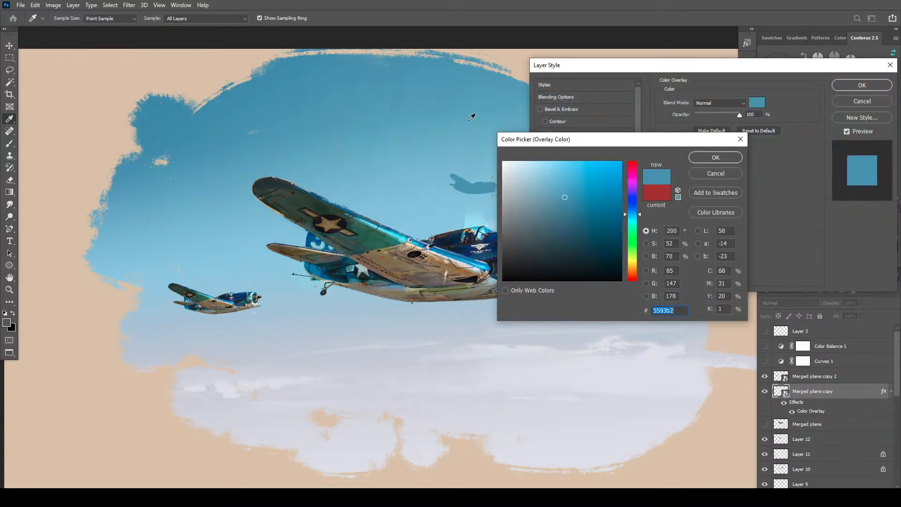
pyautogui.moveTo(547, 237)
pyautogui.mouseDown()
pyautogui.moveTo(574, 229)
pyautogui.moveTo(551, 221)
pyautogui.moveTo(552, 203)
pyautogui.mouseUp()
pyautogui.click(714, 157)
# - Try Darker Color for the overlay's blend mode, settle on Lighter Color, and set its opacity to 50%
pyautogui.moveTo(735, 114); pyautogui.dragTo(715, 116)
pyautogui.click(714, 102)
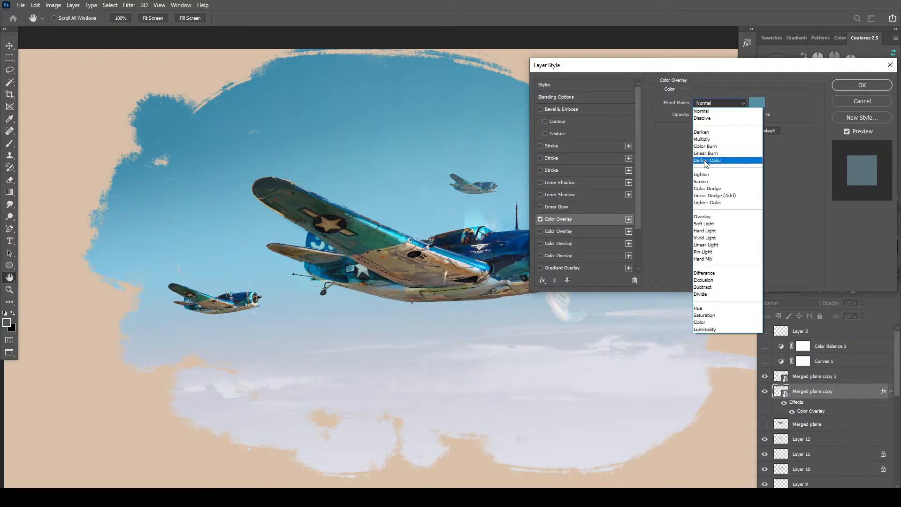
pyautogui.click(705, 159)
pyautogui.click(714, 102)
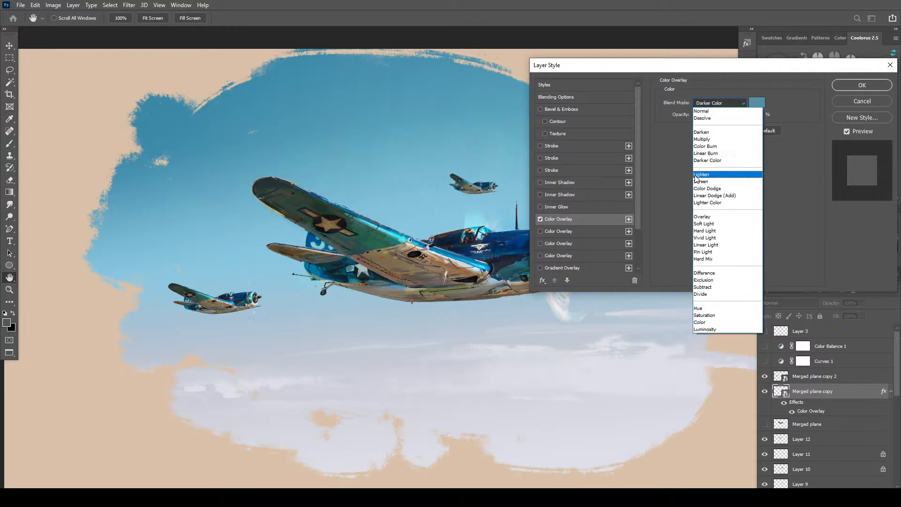
pyautogui.click(708, 202)
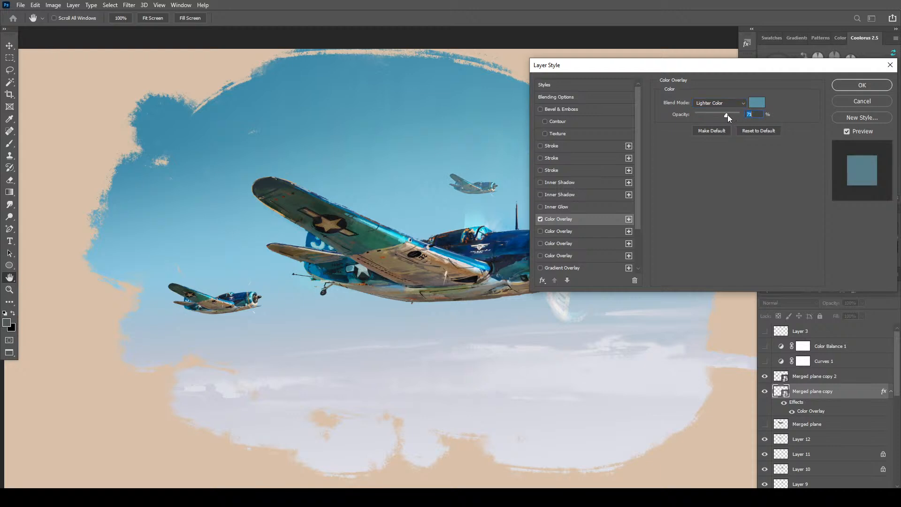
pyautogui.moveTo(729, 117)
pyautogui.mouseDown()
pyautogui.moveTo(705, 114)
pyautogui.moveTo(716, 118)
pyautogui.mouseUp()
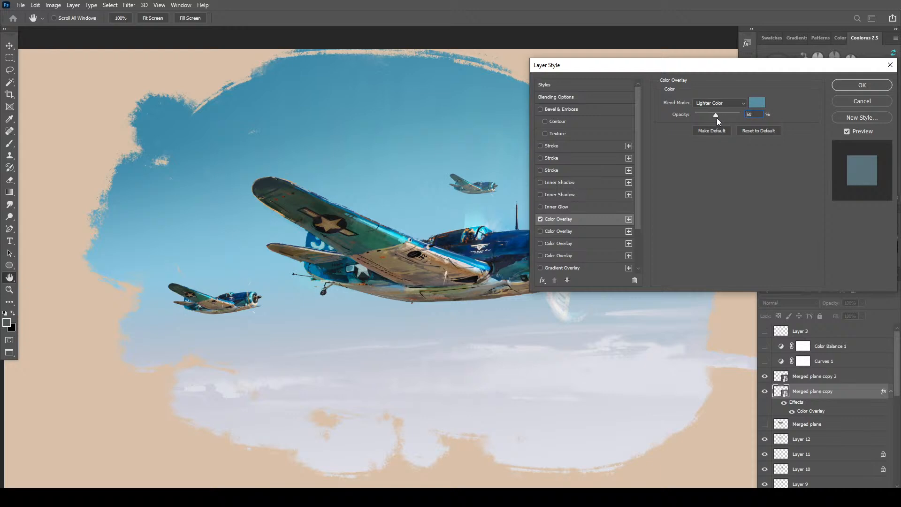
pyautogui.click(850, 86)
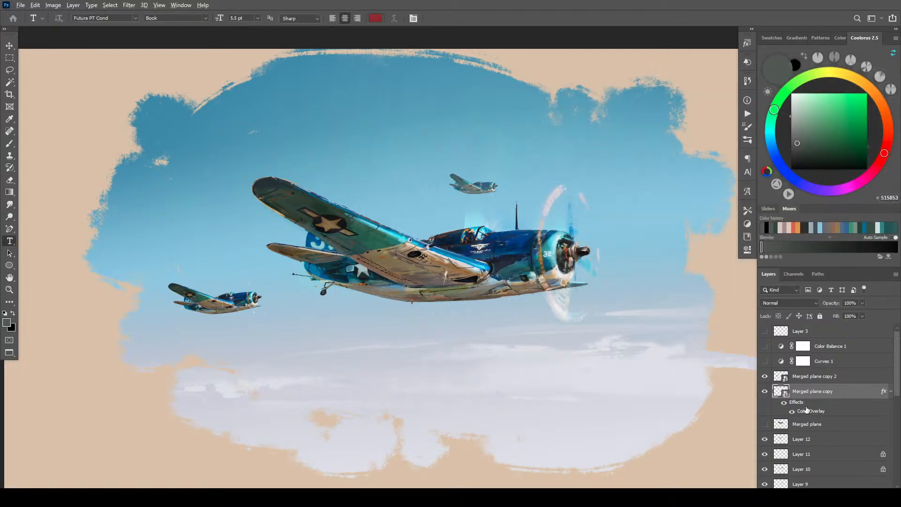
# - Copy the Color Overlay to the small plane behind the tail and readjust the overlay opacity on the plane above the cockpit
pyautogui.moveTo(807, 410); pyautogui.dragTo(820, 376)
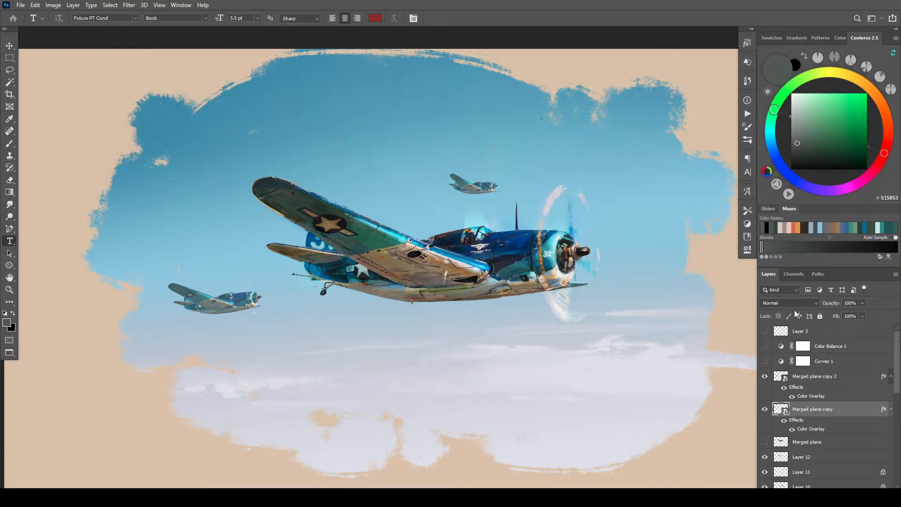
pyautogui.doubleClick(818, 426)
pyautogui.moveTo(716, 114); pyautogui.dragTo(683, 119)
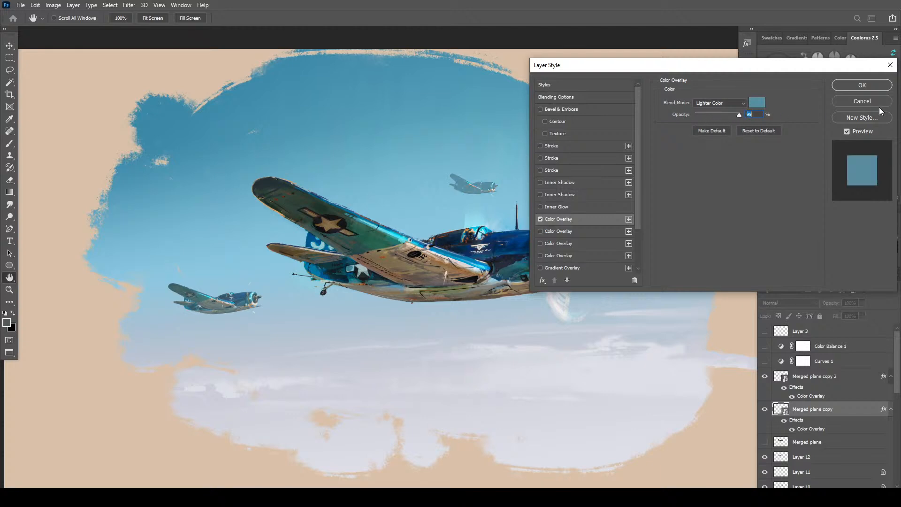
pyautogui.click(873, 86)
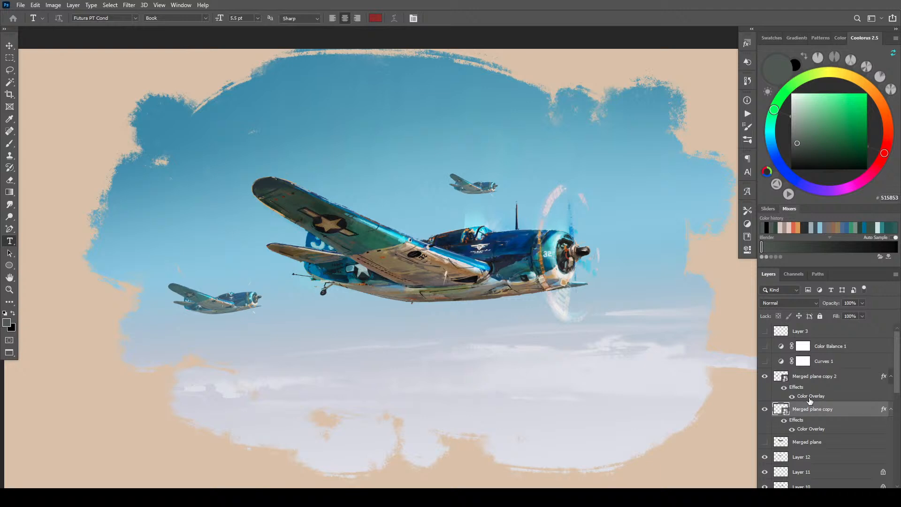
# - Reduce the Color Overlay opacity of the small plane behind the tail to about 26%
pyautogui.doubleClick(819, 396)
pyautogui.moveTo(719, 116)
pyautogui.mouseDown()
pyautogui.moveTo(729, 117)
pyautogui.moveTo(708, 115)
pyautogui.mouseUp()
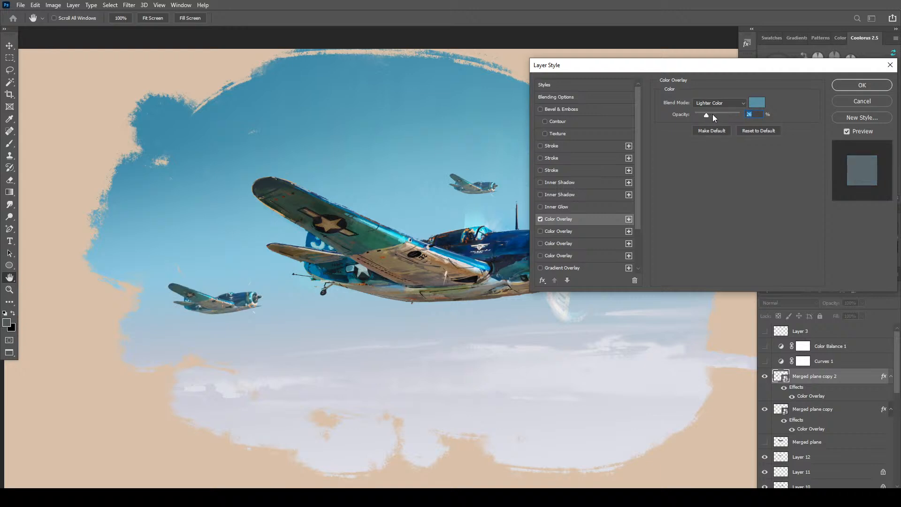
pyautogui.click(861, 85)
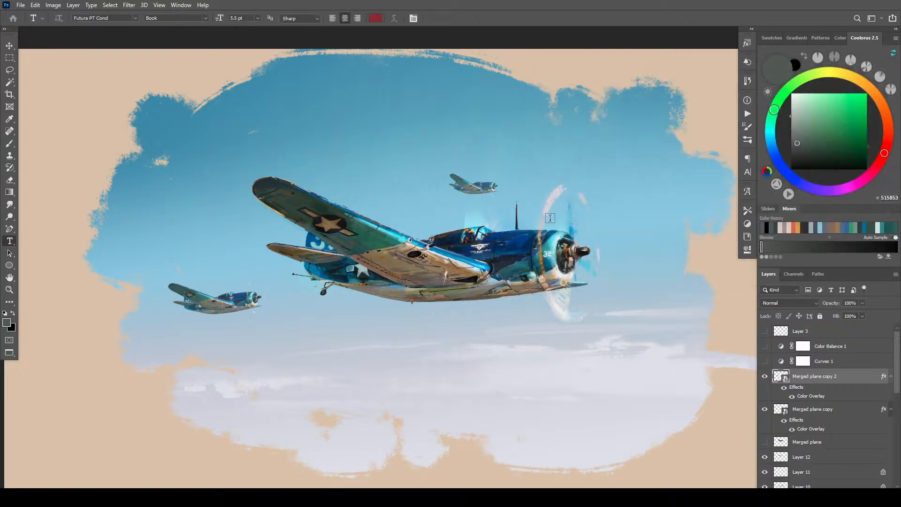
# - Merge the layers Merged plane copy and Merged plane copy 2 into a single layer
pyautogui.press('h')
pyautogui.scroll(-2, 559, 227)
pyautogui.scroll(-5, 559, 227)
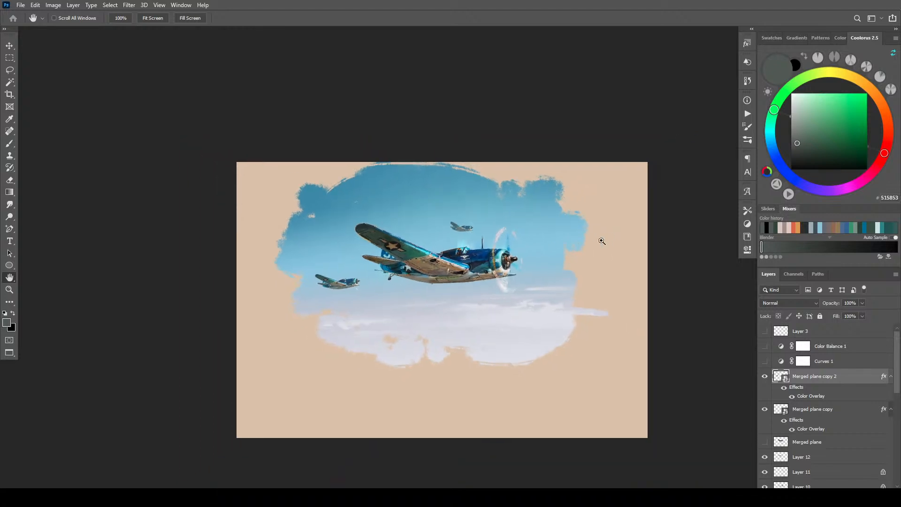
pyautogui.hotkey('ctrl', '0')
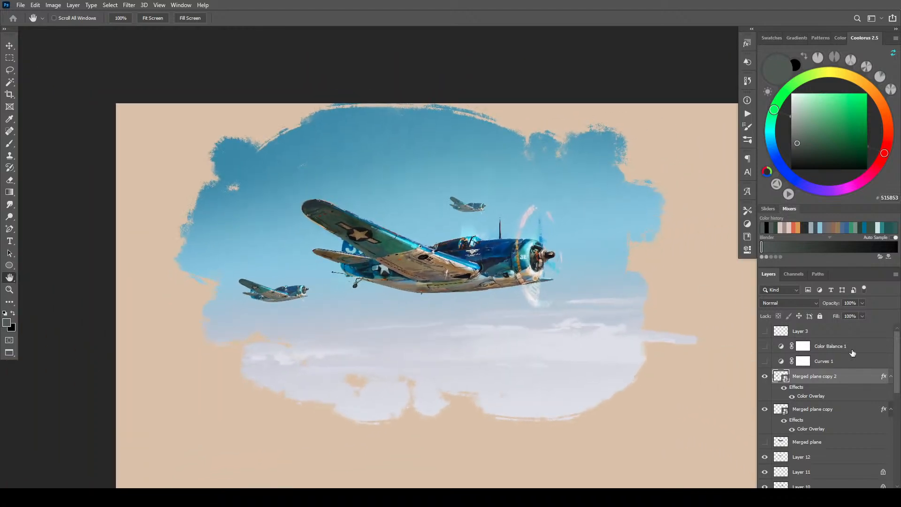
pyautogui.keyDown('shift'); pyautogui.click(833, 408); pyautogui.keyUp('shift')
pyautogui.rightClick(832, 409)
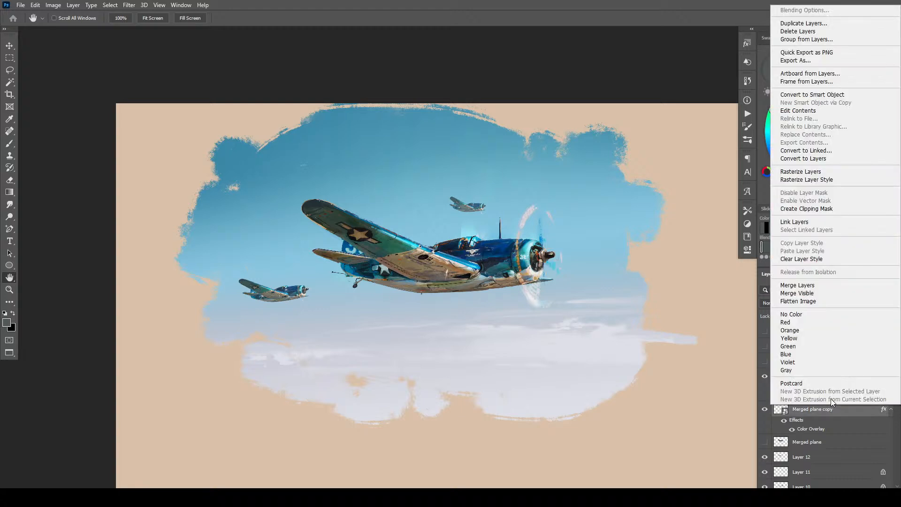
pyautogui.click(826, 288)
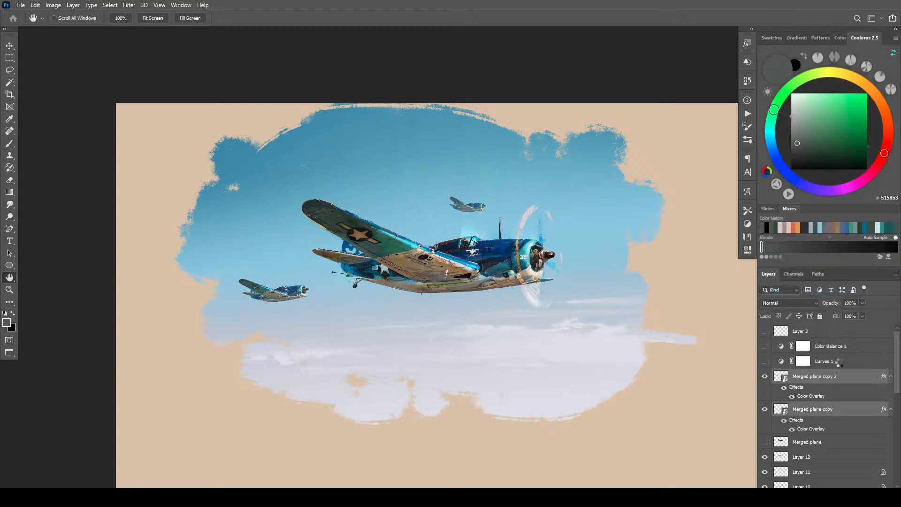
# - Redo the merge of the two small-plane layers and turn the Curves 1 and Color Balance 1 adjustments back on
pyautogui.hotkey('ctrl', 'z')
pyautogui.rightClick(847, 383)
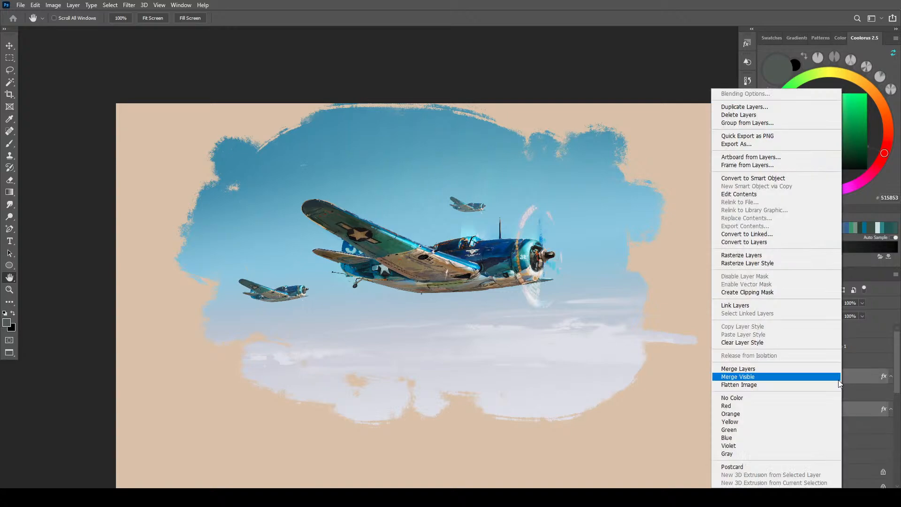
pyautogui.click(775, 368)
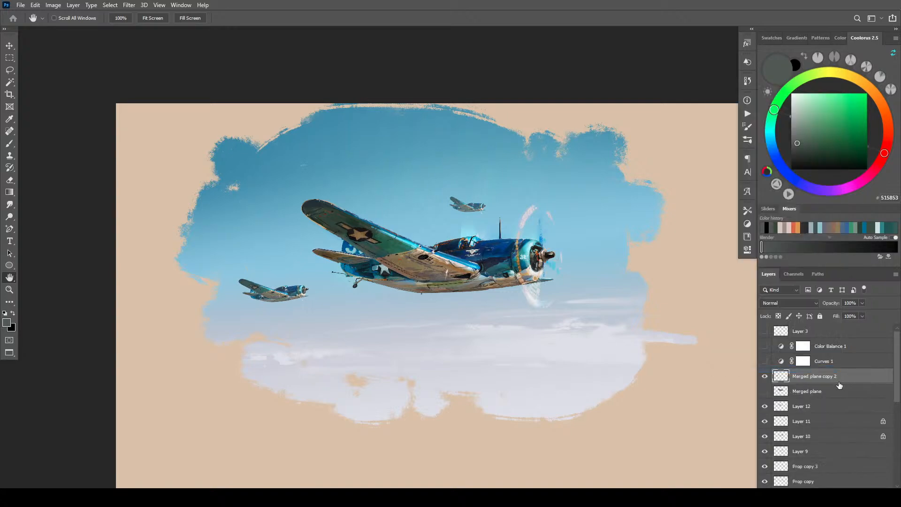
pyautogui.click(765, 361)
pyautogui.click(766, 345)
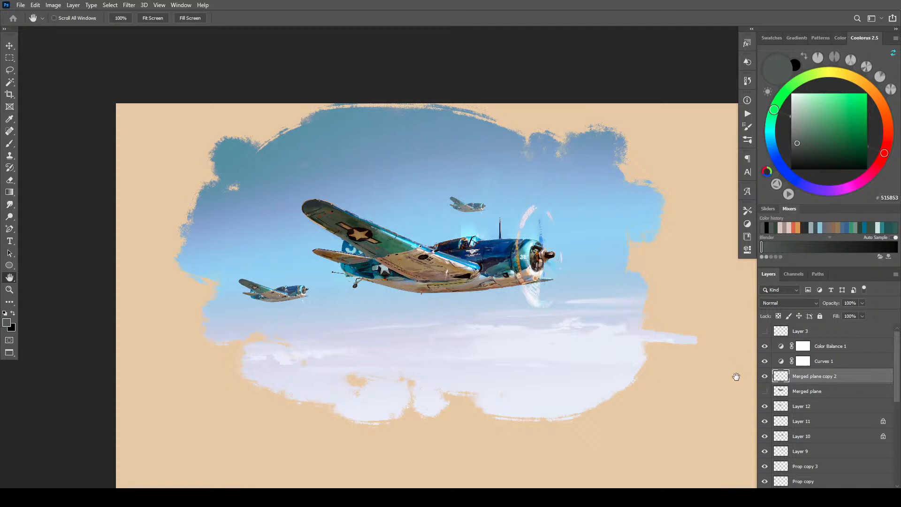
# - Duplicate the layer Merged plane copy 2 and hide the original as a backup
pyautogui.press('r')
pyautogui.hotkey('ctrl', '+')
pyautogui.hotkey('ctrl', '+')
pyautogui.hotkey('ctrl', '+')
pyautogui.hotkey('ctrl', '+')
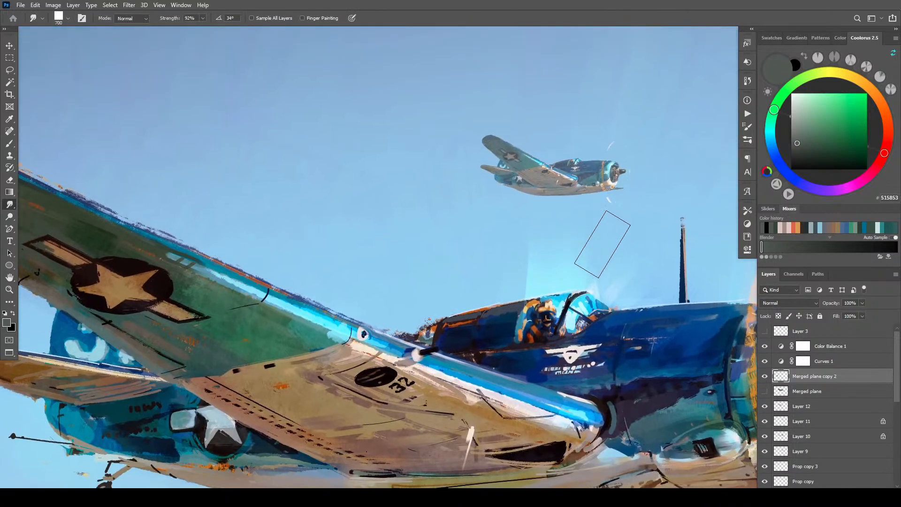
pyautogui.hotkey('ctrl', 'j')
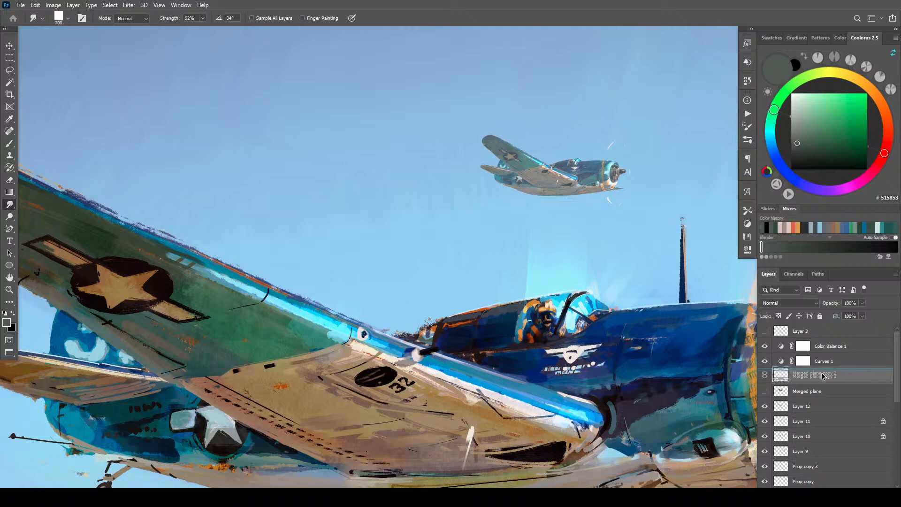
pyautogui.click(765, 391)
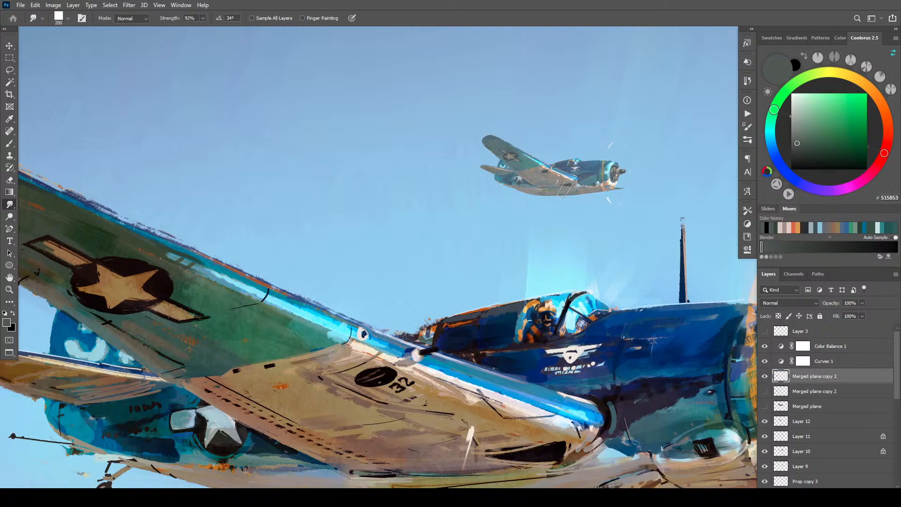
# - With the Smudge tool at 45 px, pull the far wing of the small plane above the cockpit out past its nose
pyautogui.press('[')
pyautogui.press('[')
pyautogui.press('[')
pyautogui.press('[')
pyautogui.press('[')
pyautogui.press('[')
pyautogui.press('[')
pyautogui.press('[')
pyautogui.press('[')
pyautogui.press('[')
pyautogui.press('[')
pyautogui.press('[')
pyautogui.press('[')
pyautogui.moveTo(587, 195)
pyautogui.mouseDown()
pyautogui.moveTo(620, 201)
pyautogui.moveTo(566, 192)
pyautogui.moveTo(640, 205)
pyautogui.mouseUp()
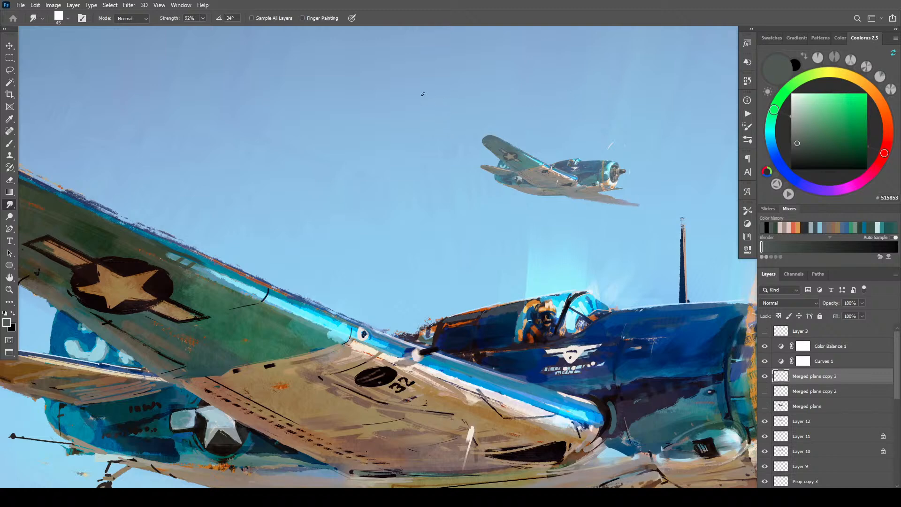
# - Smudge the near wing tip of the small plane above the cockpit into a longer, more pointed shape
pyautogui.moveTo(482, 139); pyautogui.dragTo(497, 142)
pyautogui.press('[')
pyautogui.moveTo(479, 139); pyautogui.dragTo(478, 129)
pyautogui.press(']')
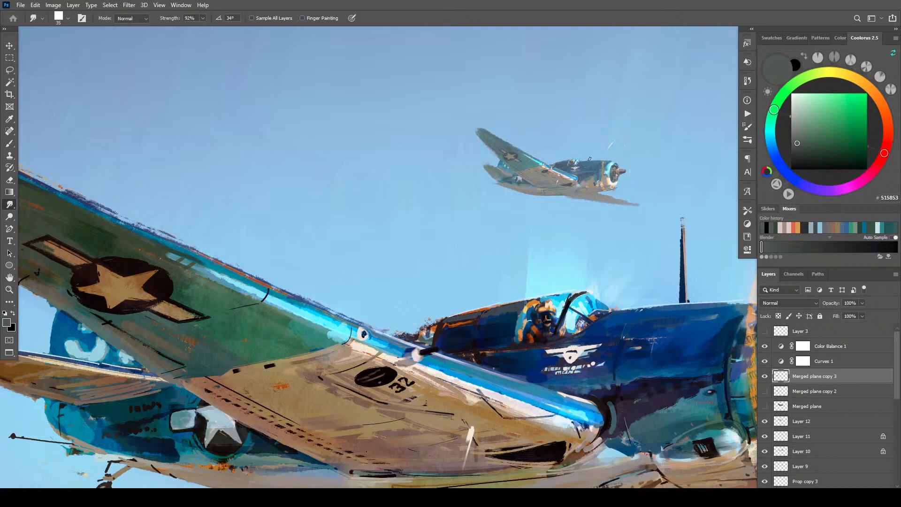
# - Smudge the canopy, nose, propeller, belly and far wing tip of the small plane above the cockpit to simplify them
pyautogui.moveTo(589, 158); pyautogui.dragTo(614, 161)
pyautogui.moveTo(570, 158); pyautogui.dragTo(570, 162)
pyautogui.press('[')
pyautogui.moveTo(621, 171); pyautogui.dragTo(621, 155)
pyautogui.moveTo(608, 191); pyautogui.dragTo(605, 195)
pyautogui.scroll(-3, 634, 188)
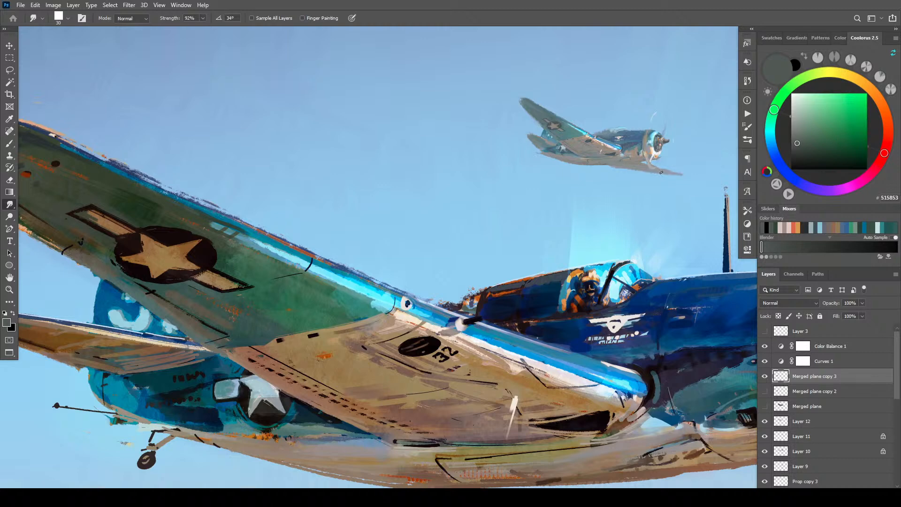
pyautogui.moveTo(612, 166); pyautogui.dragTo(603, 165)
pyautogui.moveTo(686, 174); pyautogui.dragTo(675, 176)
# - Lasso the near wing of the small plane behind the tail, cut it onto its own layer, and move it back onto the fuselage
pyautogui.hotkey('ctrl', '-')
pyautogui.hotkey('ctrl', '-')
pyautogui.hotkey('ctrl', '-')
pyautogui.hotkey('ctrl', '-')
pyautogui.hotkey('ctrl', '-')
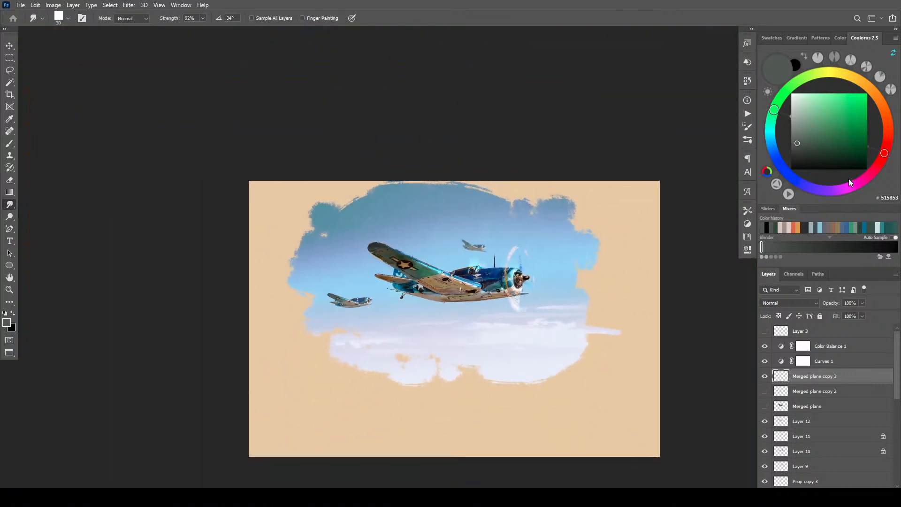
pyautogui.hotkey('ctrl', '+')
pyautogui.hotkey('ctrl', '+')
pyautogui.hotkey('ctrl', '+')
pyautogui.hotkey('ctrl', '+')
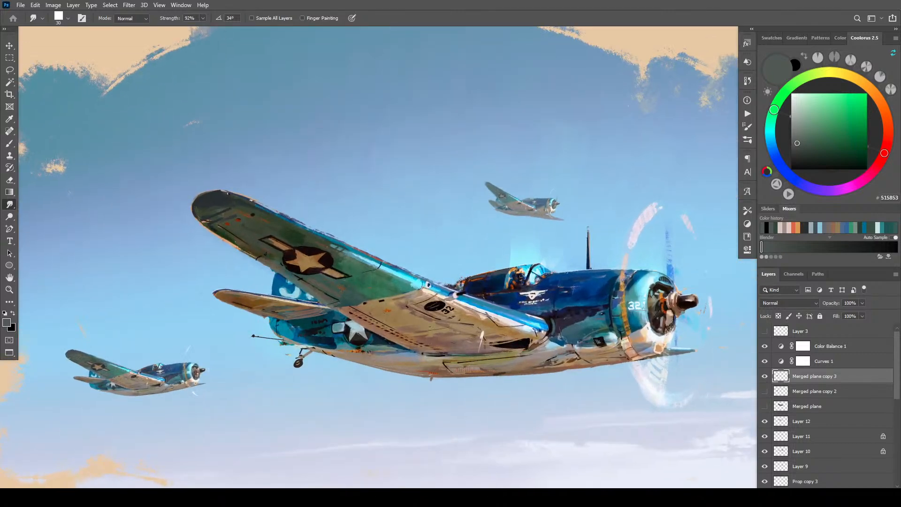
pyautogui.moveTo(388, 338); pyautogui.dragTo(533, 312)
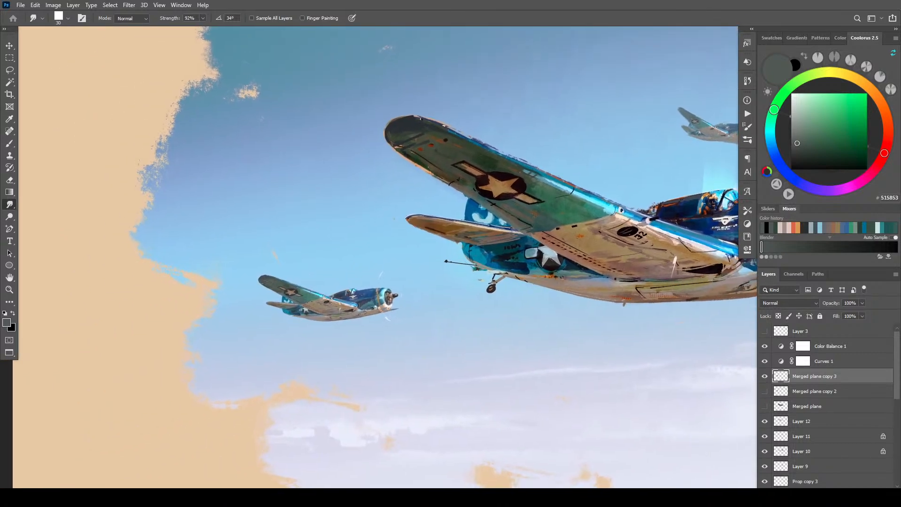
pyautogui.press(']')
pyautogui.press(']')
pyautogui.press(']')
pyautogui.press('l')
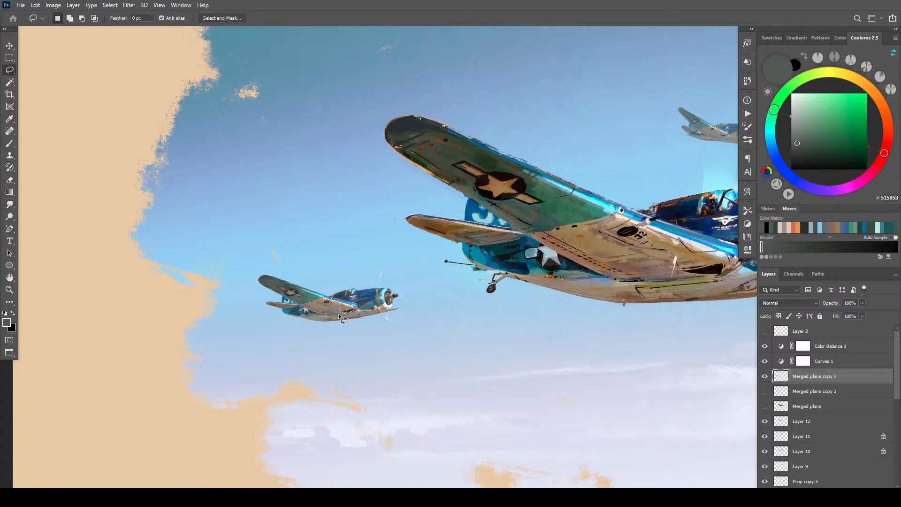
pyautogui.moveTo(280, 295)
pyautogui.mouseDown()
pyautogui.moveTo(280, 263)
pyautogui.moveTo(363, 309)
pyautogui.moveTo(301, 304)
pyautogui.mouseUp()
pyautogui.hotkey('ctrl', 'x')
pyautogui.hotkey('ctrl', 'v')
pyautogui.press('v')
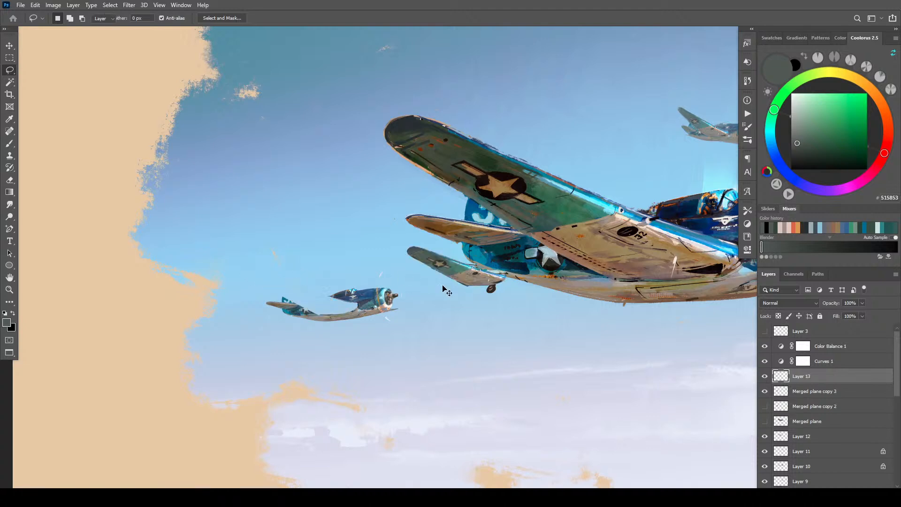
pyautogui.moveTo(446, 284)
pyautogui.mouseDown()
pyautogui.moveTo(404, 278)
pyautogui.moveTo(305, 295)
pyautogui.mouseUp()
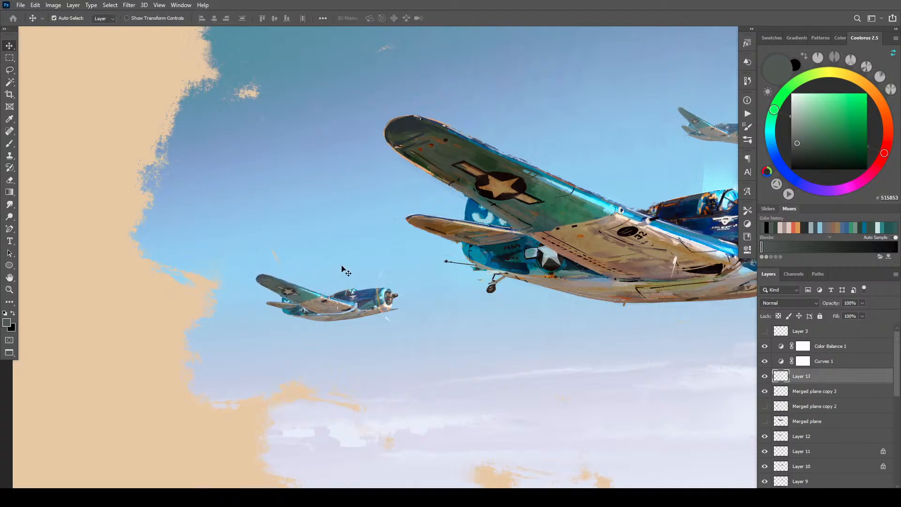
# - Free Transform the cut wing to about 102% width and 62% height, rotated about 2° and skewed about -27°, lining it up with the fuselage
pyautogui.hotkey('ctrl', 't')
pyautogui.moveTo(254, 284)
pyautogui.mouseDown()
pyautogui.moveTo(264, 279)
pyautogui.moveTo(255, 275)
pyautogui.mouseUp()
pyautogui.moveTo(356, 318); pyautogui.dragTo(294, 308)
pyautogui.moveTo(355, 274); pyautogui.dragTo(357, 278)
pyautogui.moveTo(246, 311); pyautogui.dragTo(250, 302)
pyautogui.moveTo(337, 298)
pyautogui.mouseDown()
pyautogui.moveTo(345, 310)
pyautogui.moveTo(330, 308)
pyautogui.mouseUp()
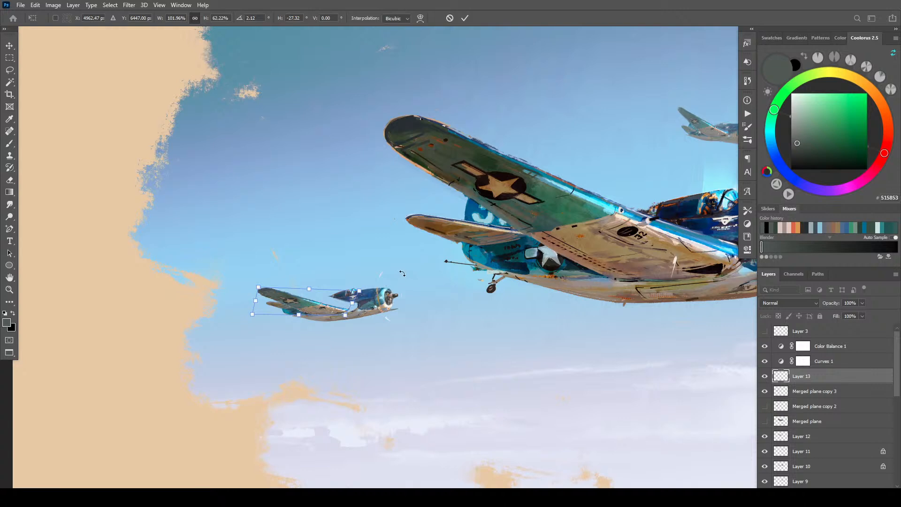
pyautogui.press('Return')
# - On Merged plane copy 3, brush over the canopy of the small plane behind the tail with sampled cyan and blue tones at 30 px
pyautogui.press('b')
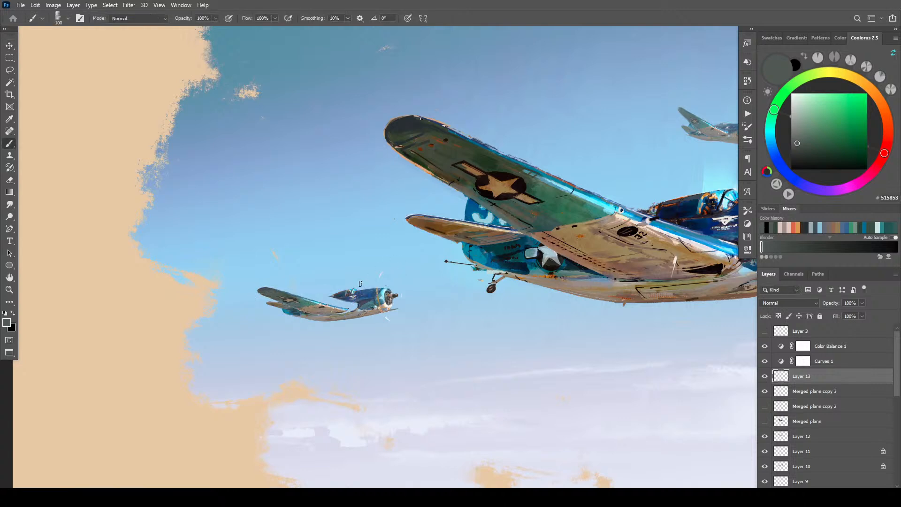
pyautogui.hotkey('alt', '[')
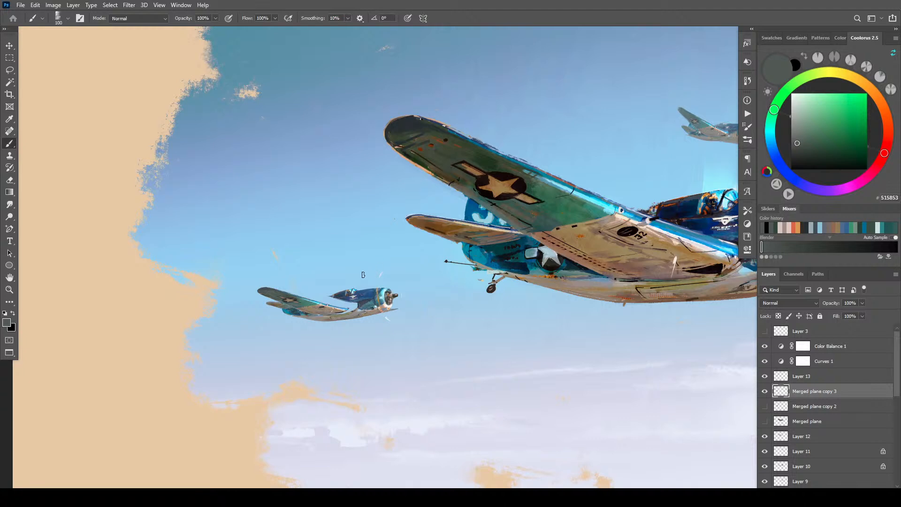
pyautogui.keyDown('alt'); pyautogui.click(356, 289); pyautogui.keyUp('alt')
pyautogui.press('[')
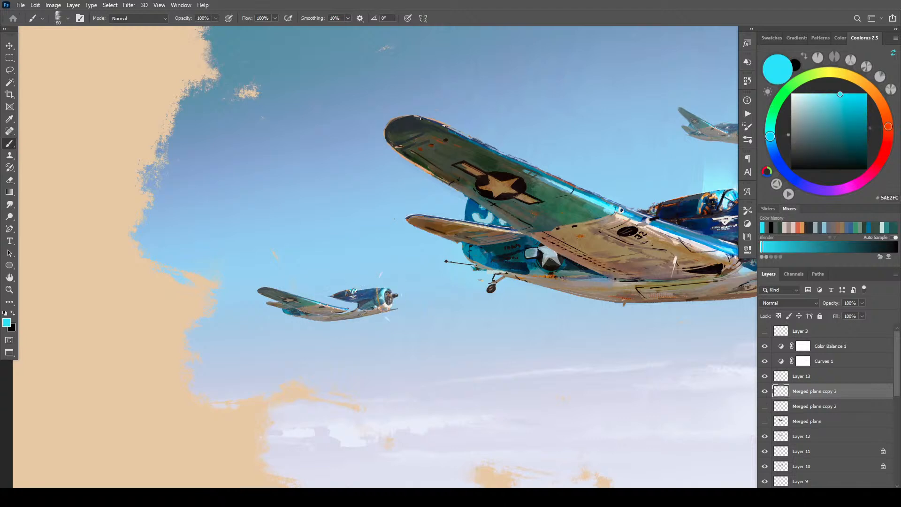
pyautogui.keyDown('alt'); pyautogui.click(362, 293); pyautogui.keyUp('alt')
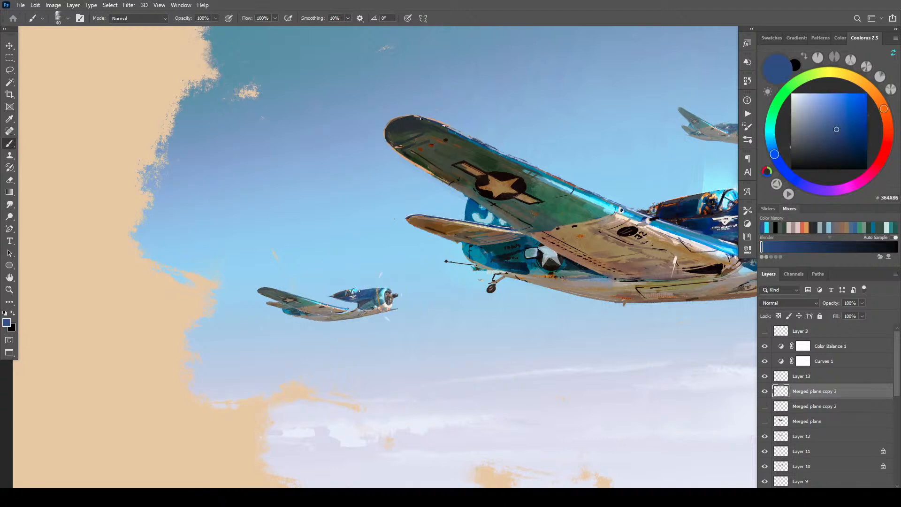
pyautogui.press('[')
pyautogui.keyDown('alt'); pyautogui.click(357, 289); pyautogui.keyUp('alt')
pyautogui.keyDown('alt'); pyautogui.click(359, 289); pyautogui.keyUp('alt')
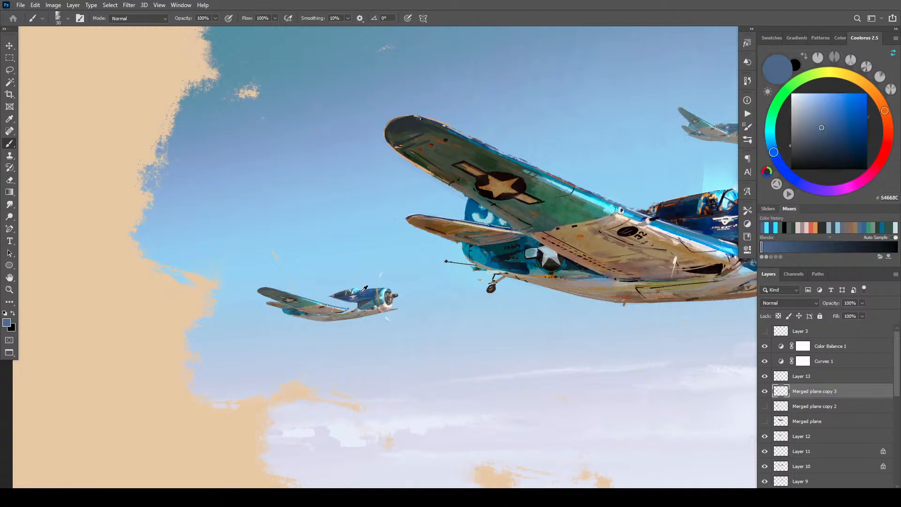
pyautogui.keyDown('alt'); pyautogui.click(363, 291); pyautogui.keyUp('alt')
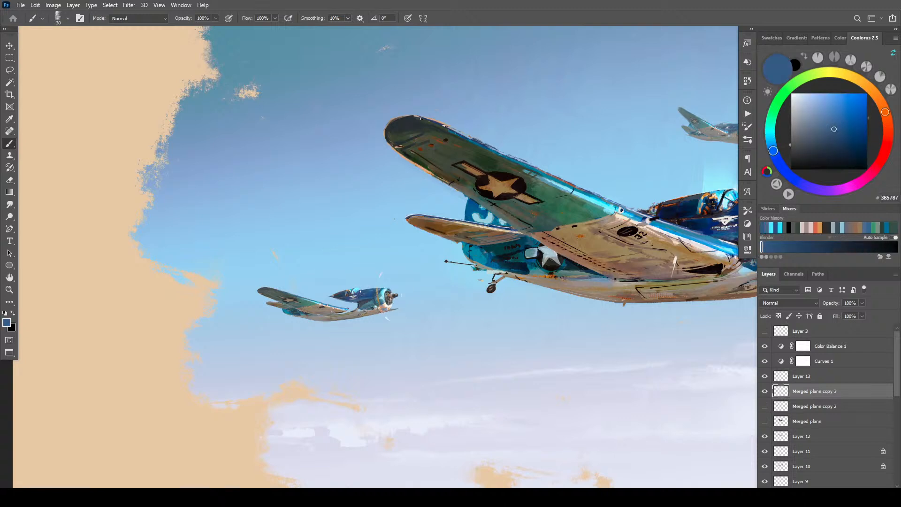
# - Paint in the missing fuselage behind the canopy and along the wing root with sampled dark blues
pyautogui.keyDown('alt'); pyautogui.click(343, 291); pyautogui.keyUp('alt')
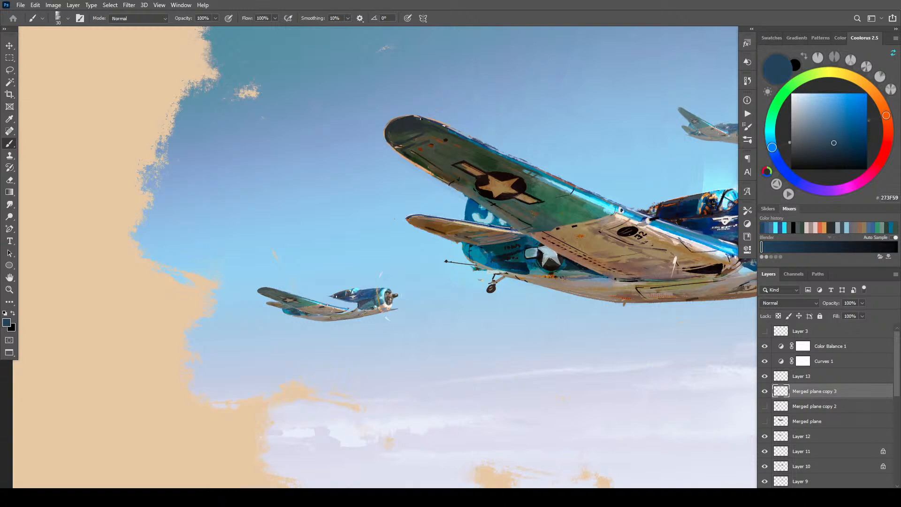
pyautogui.moveTo(333, 298)
pyautogui.mouseDown()
pyautogui.moveTo(323, 301)
pyautogui.moveTo(340, 303)
pyautogui.moveTo(326, 302)
pyautogui.mouseUp()
pyautogui.keyDown('alt'); pyautogui.click(364, 302); pyautogui.keyUp('alt')
pyautogui.moveTo(354, 310); pyautogui.dragTo(346, 312)
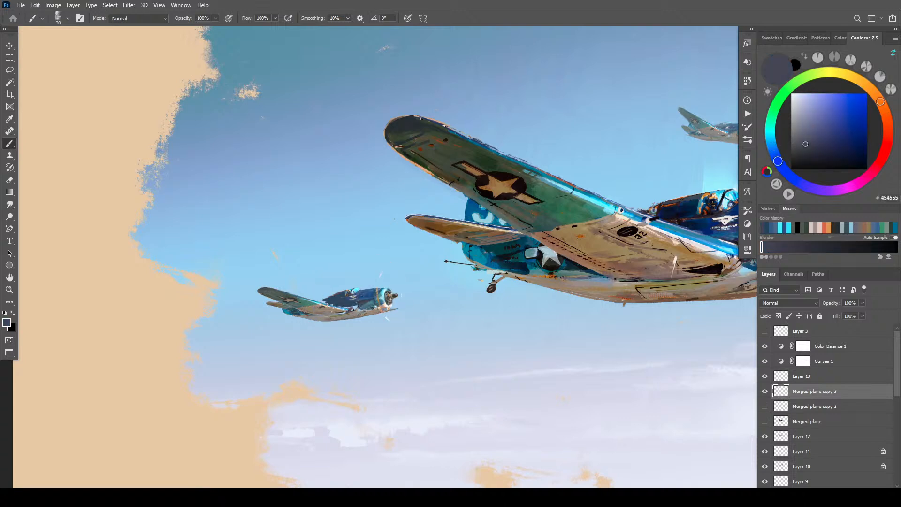
# - Blend the fuselage side between the canopy and the engine cowling with sampled mid and dark blues
pyautogui.keyDown('alt'); pyautogui.click(349, 306); pyautogui.keyUp('alt')
pyautogui.keyDown('alt'); pyautogui.click(371, 295); pyautogui.keyUp('alt')
pyautogui.moveTo(371, 295); pyautogui.dragTo(369, 296)
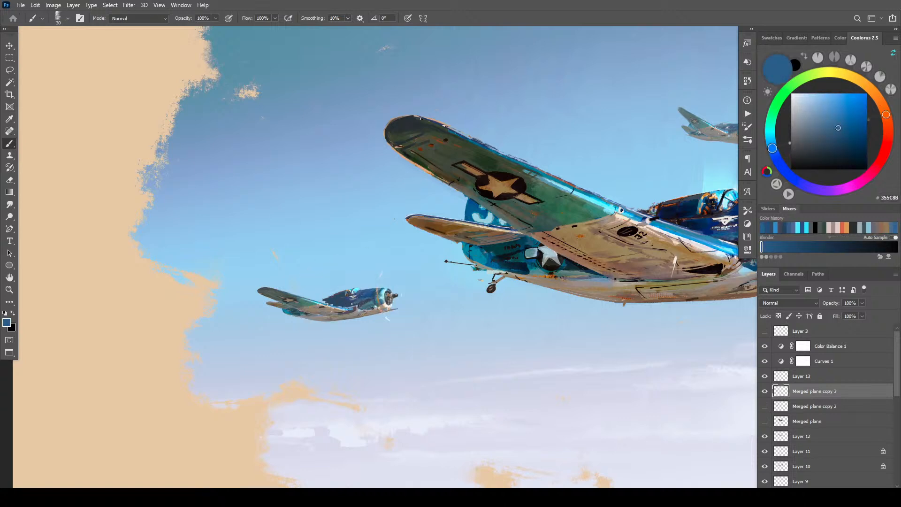
pyautogui.keyDown('alt'); pyautogui.click(349, 299); pyautogui.keyUp('alt')
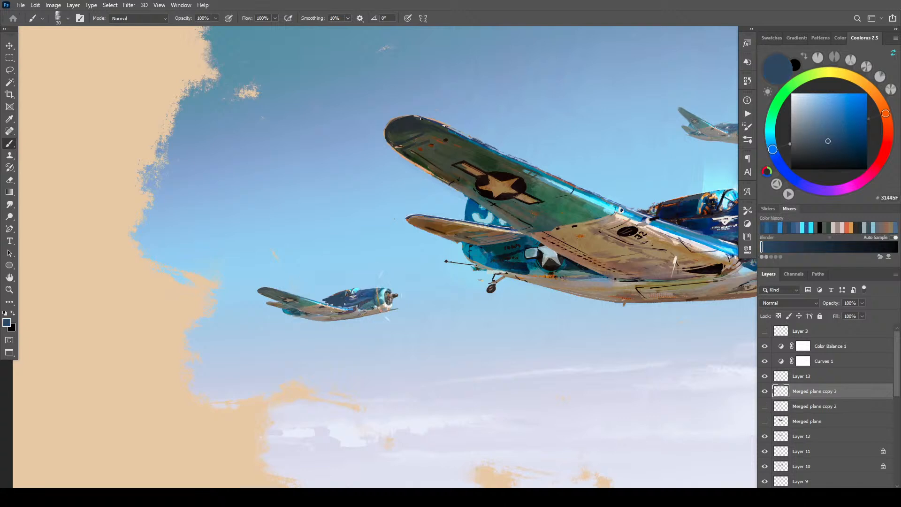
pyautogui.keyDown('alt'); pyautogui.click(375, 296); pyautogui.keyUp('alt')
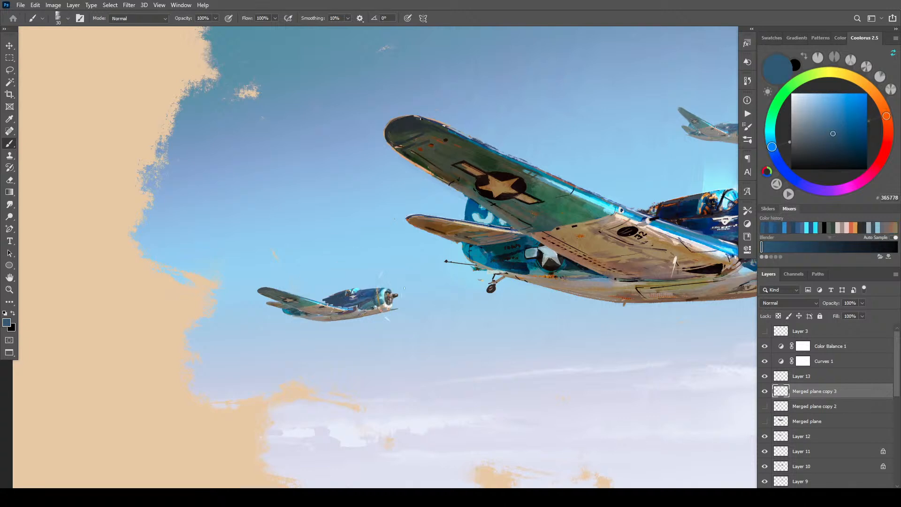
# - Touch up the cowling front with sampled teal and off-white, and extend the far wing tip in grey with a 10 px brush
pyautogui.keyDown('alt'); pyautogui.click(389, 298); pyautogui.keyUp('alt')
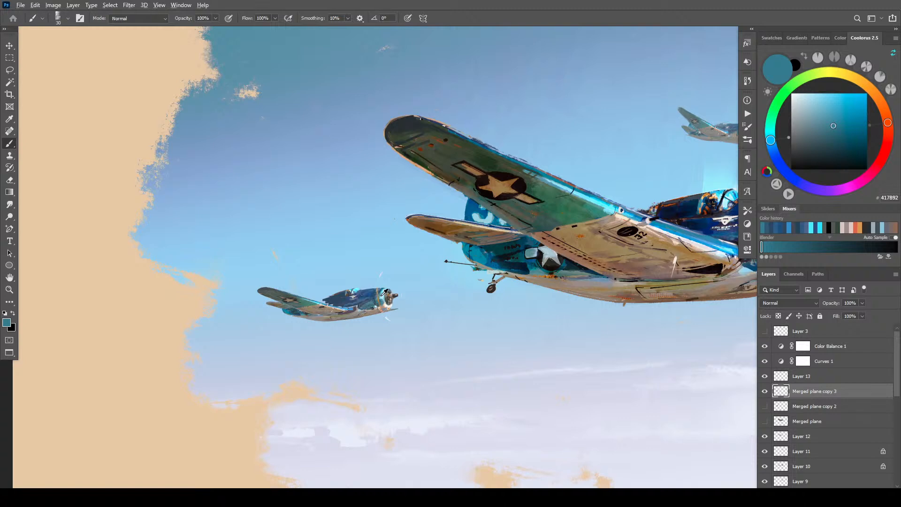
pyautogui.keyDown('alt'); pyautogui.click(389, 297); pyautogui.keyUp('alt')
pyautogui.keyDown('alt'); pyautogui.click(388, 305); pyautogui.keyUp('alt')
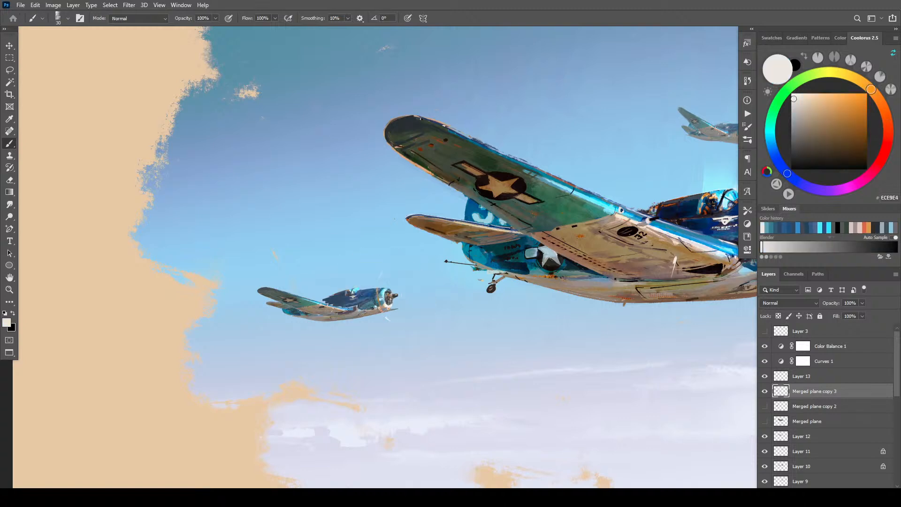
pyautogui.keyDown('alt'); pyautogui.click(397, 305); pyautogui.keyUp('alt')
pyautogui.press('[')
pyautogui.press('[')
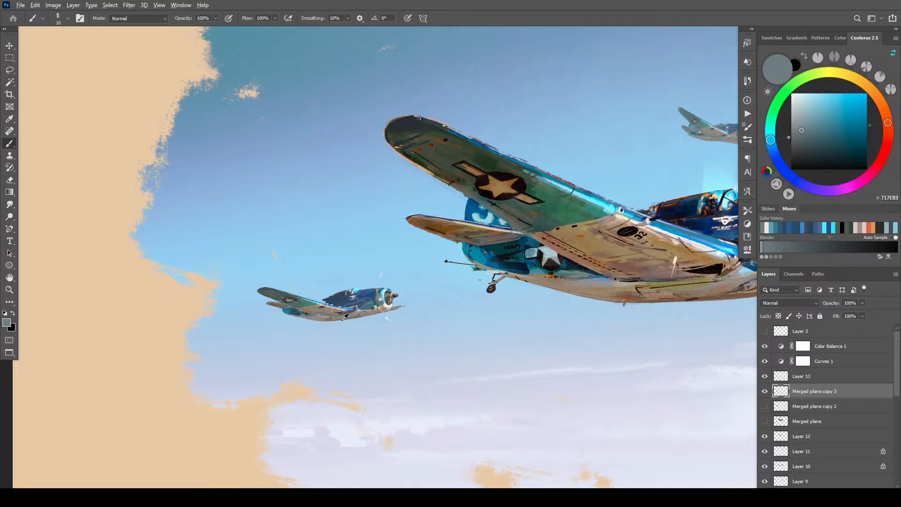
# - Refine the rear underside of the small plane's fuselage with thin strokes of sampled dark teal
pyautogui.keyDown('alt'); pyautogui.click(303, 311); pyautogui.keyUp('alt')
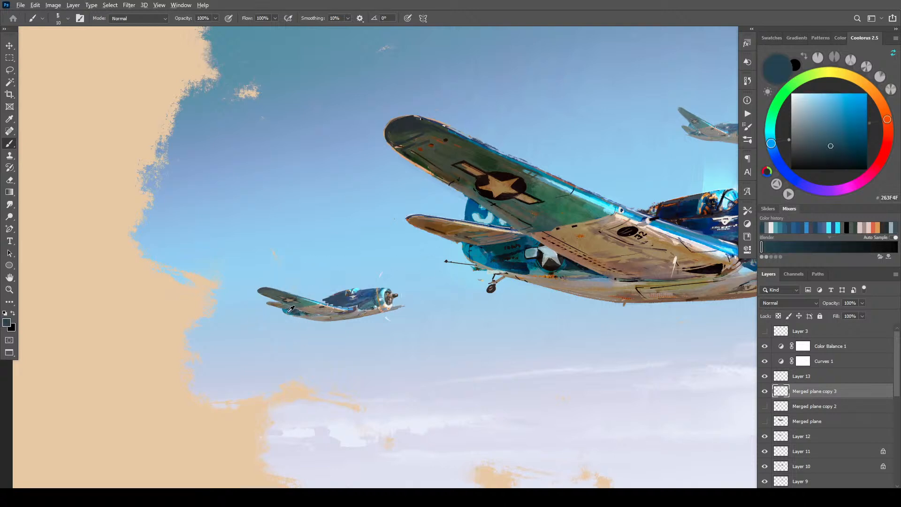
pyautogui.keyDown('alt'); pyautogui.click(294, 313); pyautogui.keyUp('alt')
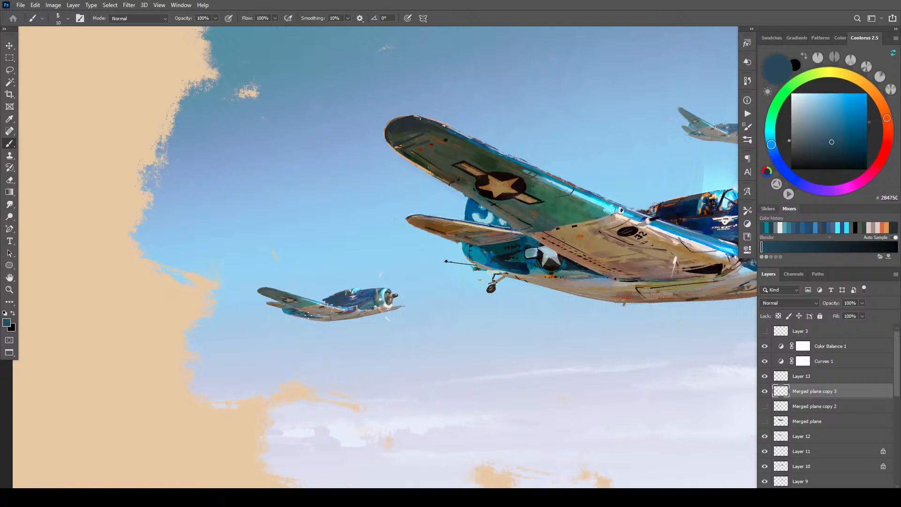
pyautogui.moveTo(318, 315); pyautogui.dragTo(323, 315)
# - Repaint the side and underside of the small plane's cowling with sampled steel blue and warm grey, using a brush enlarged to 40 px
pyautogui.keyDown('alt'); pyautogui.click(377, 305); pyautogui.keyUp('alt')
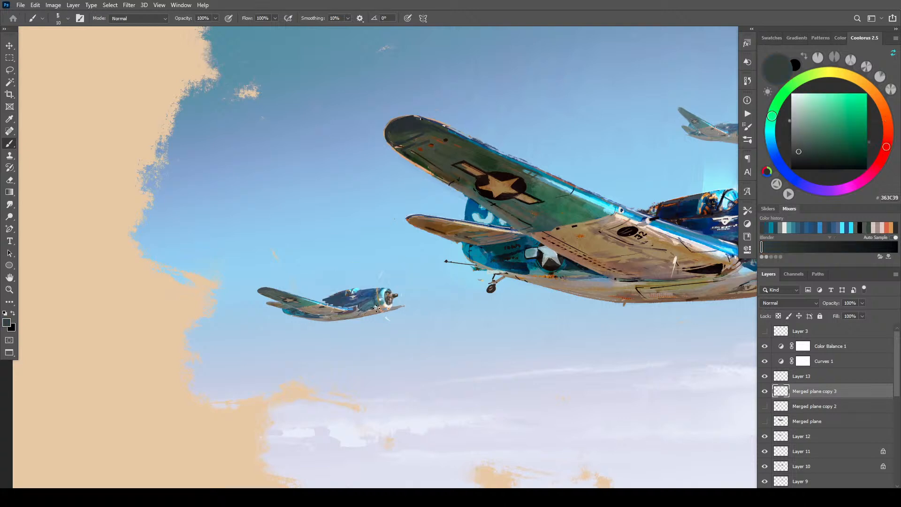
pyautogui.press(']')
pyautogui.press(']')
pyautogui.press(']')
pyautogui.keyDown('alt'); pyautogui.click(377, 305); pyautogui.keyUp('alt')
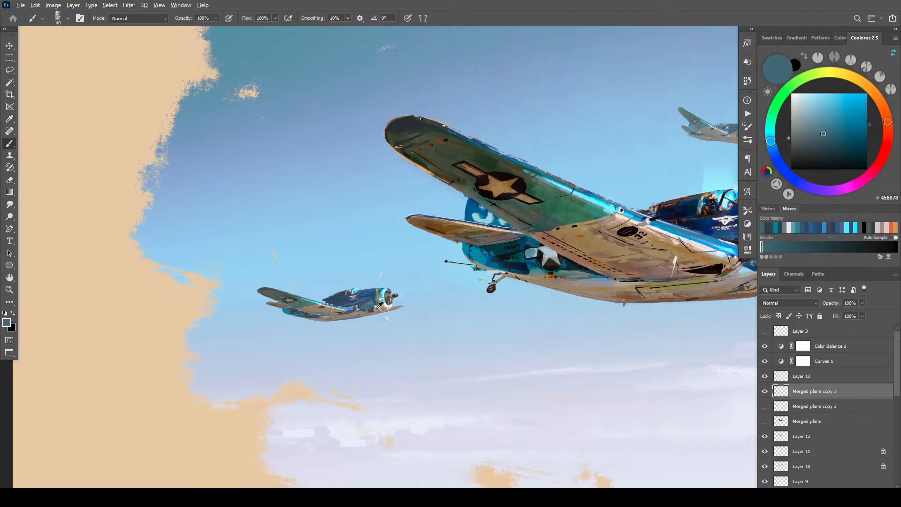
pyautogui.keyDown('alt'); pyautogui.click(377, 304); pyautogui.keyUp('alt')
pyautogui.keyDown('alt'); pyautogui.click(375, 307); pyautogui.keyUp('alt')
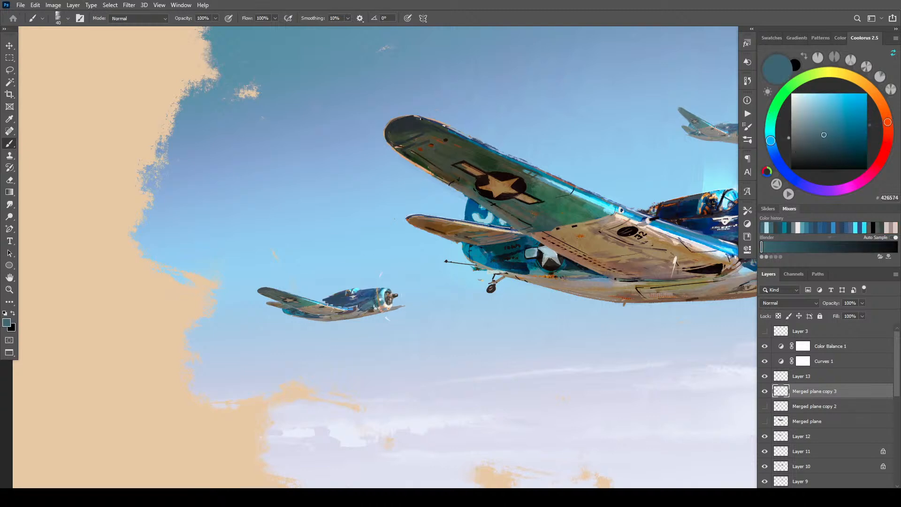
pyautogui.keyDown('alt'); pyautogui.click(374, 310); pyautogui.keyUp('alt')
pyautogui.press('[')
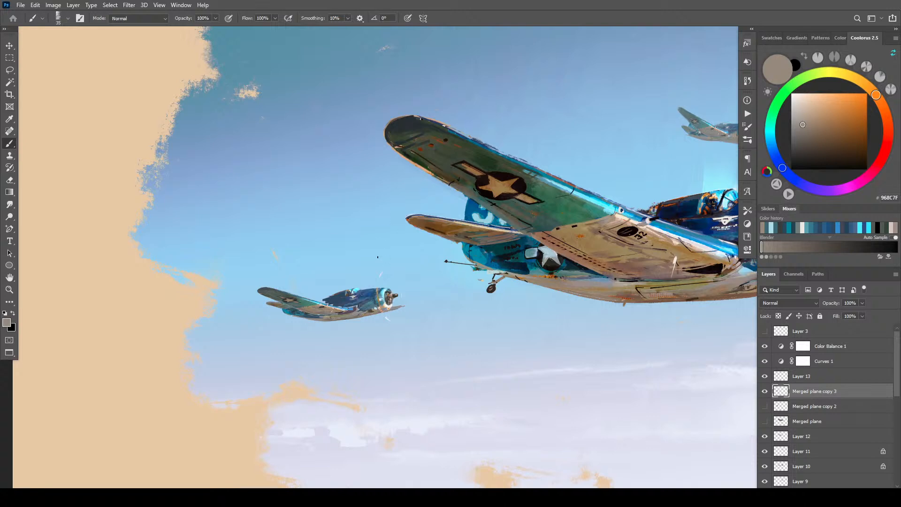
# - Define the small plane's engine opening and cowling rim with sampled dark grey, pale cyan and teal, reducing the brush to 20 px
pyautogui.keyDown('alt'); pyautogui.click(391, 289); pyautogui.keyUp('alt')
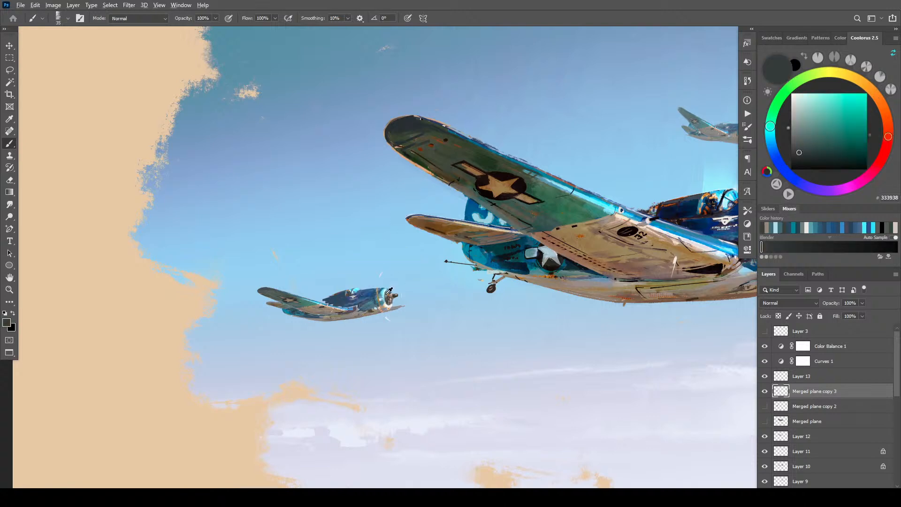
pyautogui.keyDown('alt'); pyautogui.click(391, 289); pyautogui.keyUp('alt')
pyautogui.keyDown('alt'); pyautogui.click(397, 288); pyautogui.keyUp('alt')
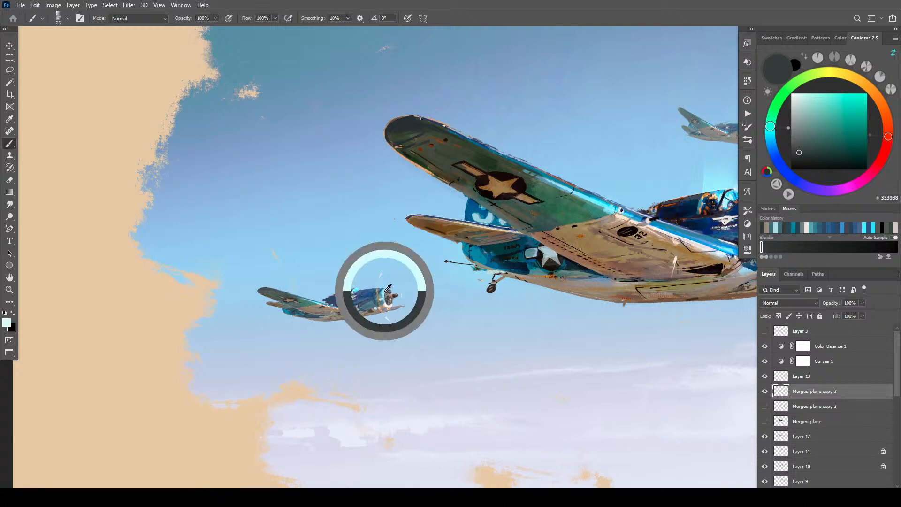
pyautogui.press('[')
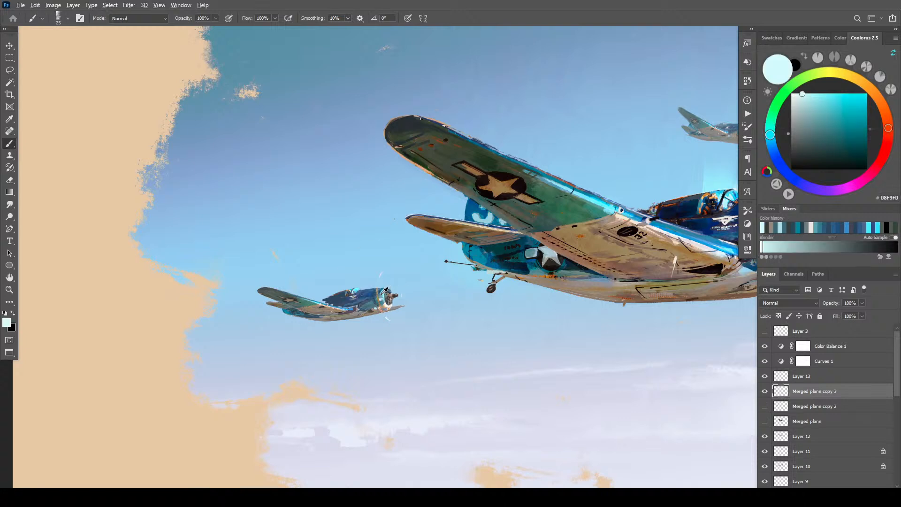
pyautogui.keyDown('alt'); pyautogui.click(389, 290); pyautogui.keyUp('alt')
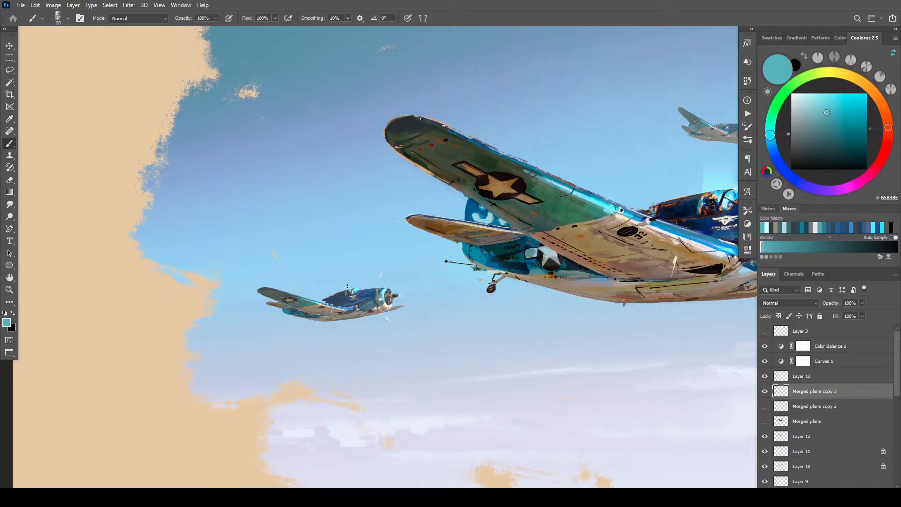
# - Paint the tail fin behind the near wing in sampled dark blue, and start a lower tailplane in grey-green with a 40 px brush
pyautogui.keyDown('alt'); pyautogui.click(337, 304); pyautogui.keyUp('alt')
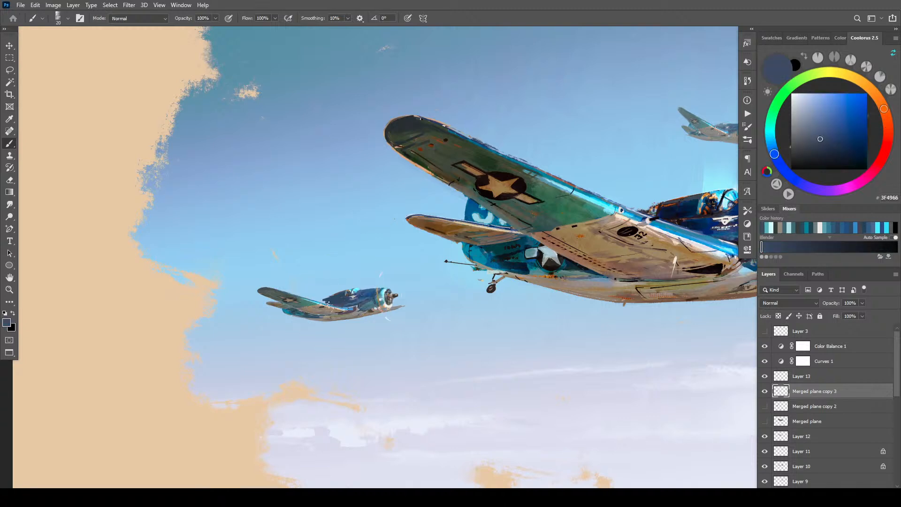
pyautogui.moveTo(324, 301); pyautogui.dragTo(333, 303)
pyautogui.press(']')
pyautogui.press(']')
pyautogui.press(']')
pyautogui.press(']')
pyautogui.keyDown('alt'); pyautogui.click(282, 304); pyautogui.keyUp('alt')
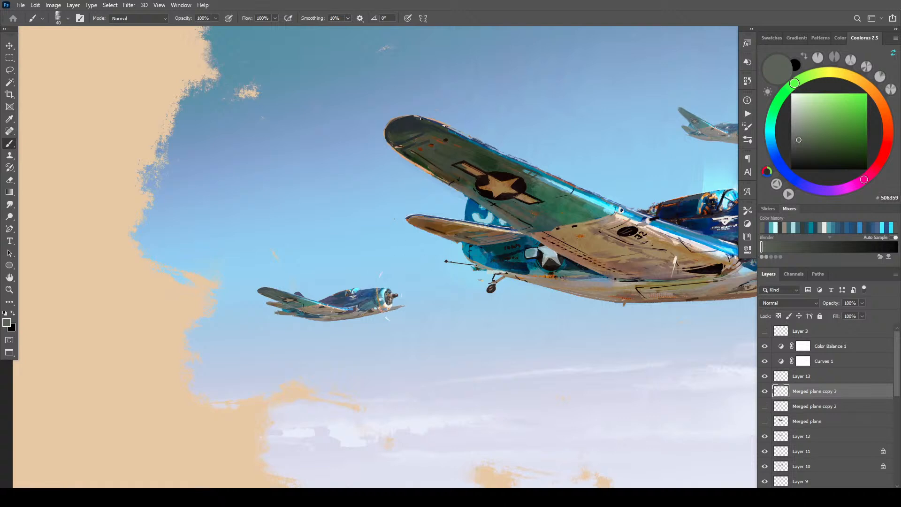
# - Check which parts belong to Merged plane copy 3, and remove the old tailplane beneath the near wing tip using a lasso selection
pyautogui.click(765, 392)
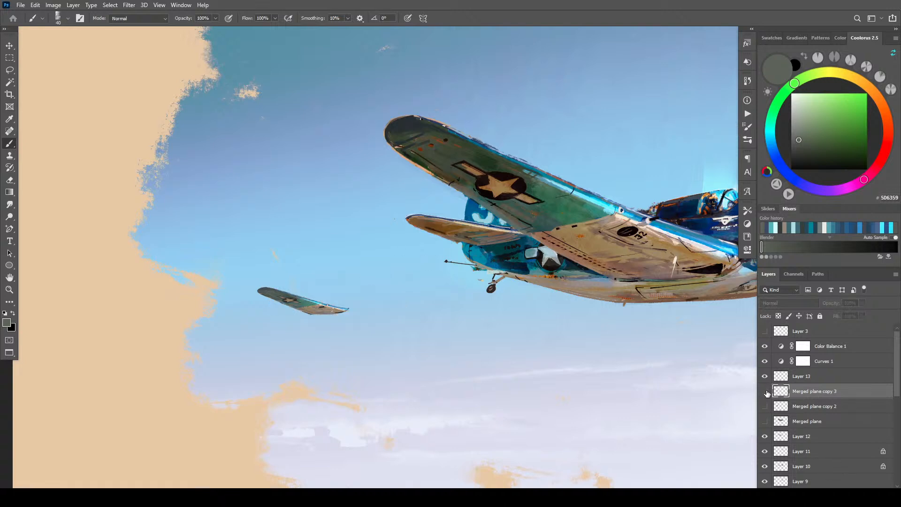
pyautogui.click(765, 391)
pyautogui.press('l')
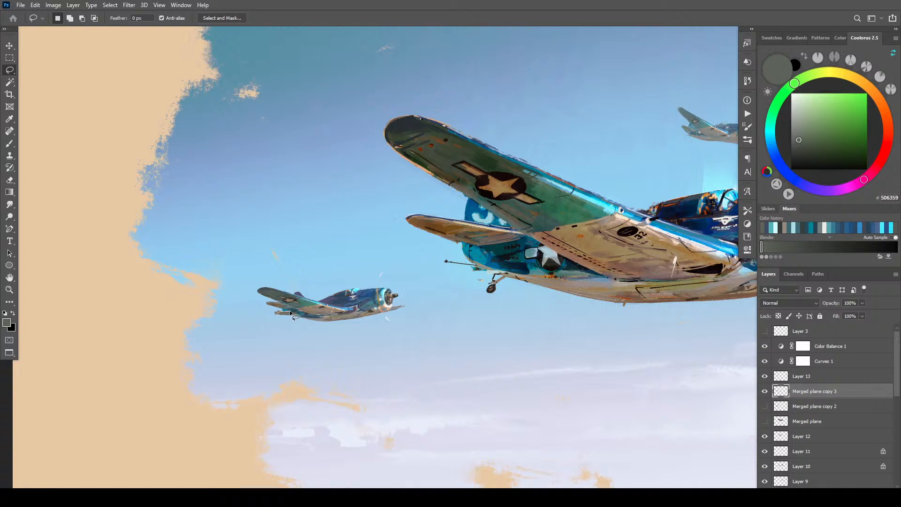
pyautogui.moveTo(290, 312)
pyautogui.mouseDown()
pyautogui.moveTo(291, 298)
pyautogui.moveTo(247, 304)
pyautogui.moveTo(262, 324)
pyautogui.moveTo(289, 311)
pyautogui.mouseUp()
pyautogui.hotkey('ctrl', 'd')
pyautogui.press('b')
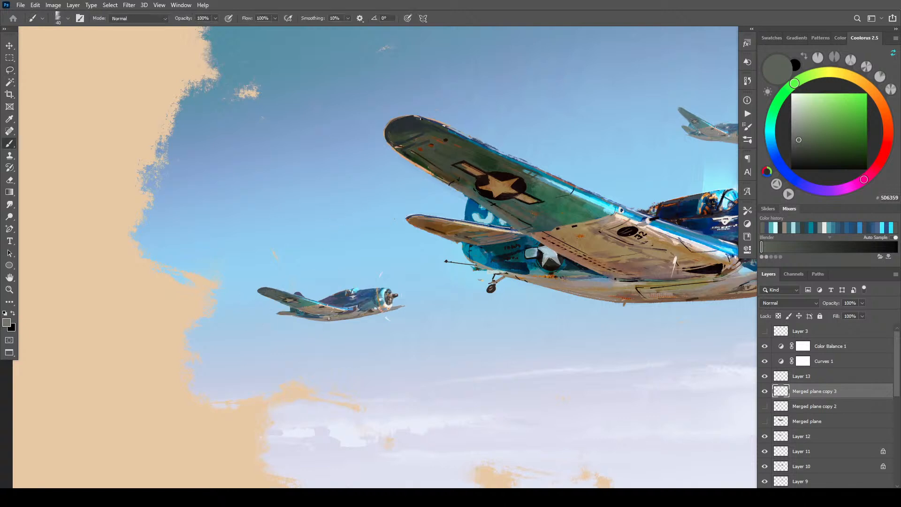
# - Touch up the rear fuselage with sampled greys, cover the old far wing tip in sky blue and repaint that wing in grey
pyautogui.keyDown('alt'); pyautogui.click(302, 318); pyautogui.keyUp('alt')
pyautogui.keyDown('alt'); pyautogui.click(304, 316); pyautogui.keyUp('alt')
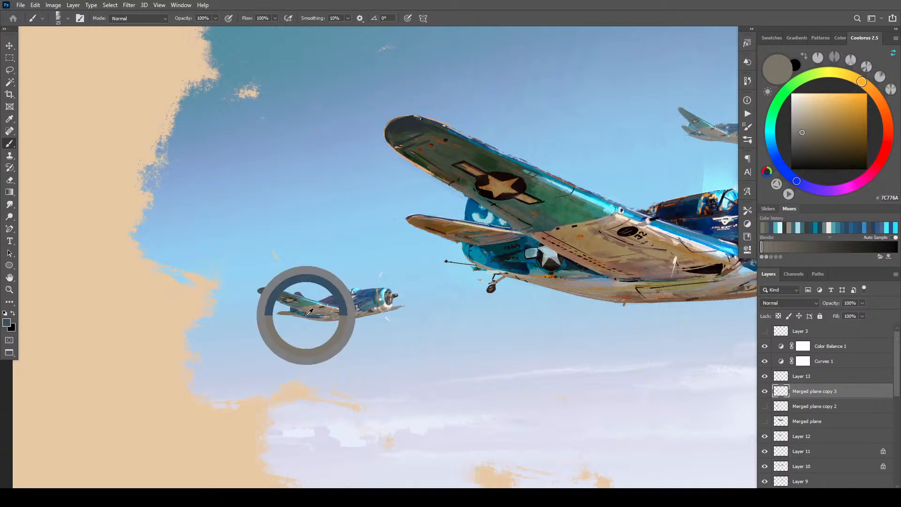
pyautogui.keyDown('alt'); pyautogui.click(429, 279); pyautogui.keyUp('alt')
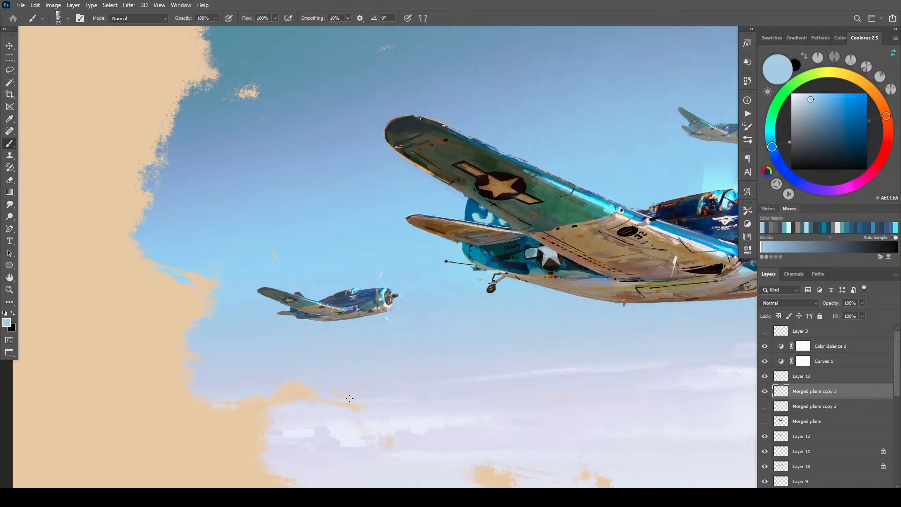
pyautogui.keyDown('alt'); pyautogui.click(352, 315); pyautogui.keyUp('alt')
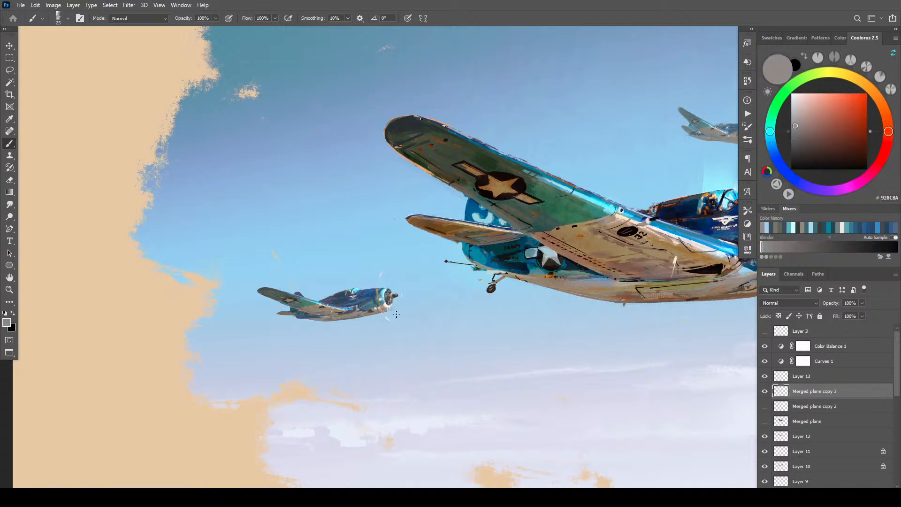
pyautogui.moveTo(357, 312); pyautogui.dragTo(398, 310)
# - Brighten the small plane's cowling rim with sampled blue, pale cyan and off-white, and reshape the dark propeller hub against sampled sky blue
pyautogui.scroll(-5, 456, 294)
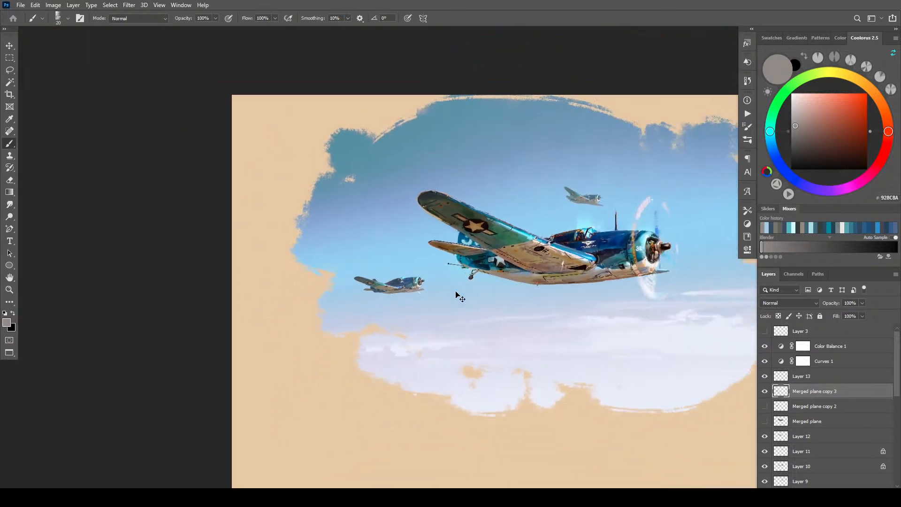
pyautogui.scroll(3, 397, 371)
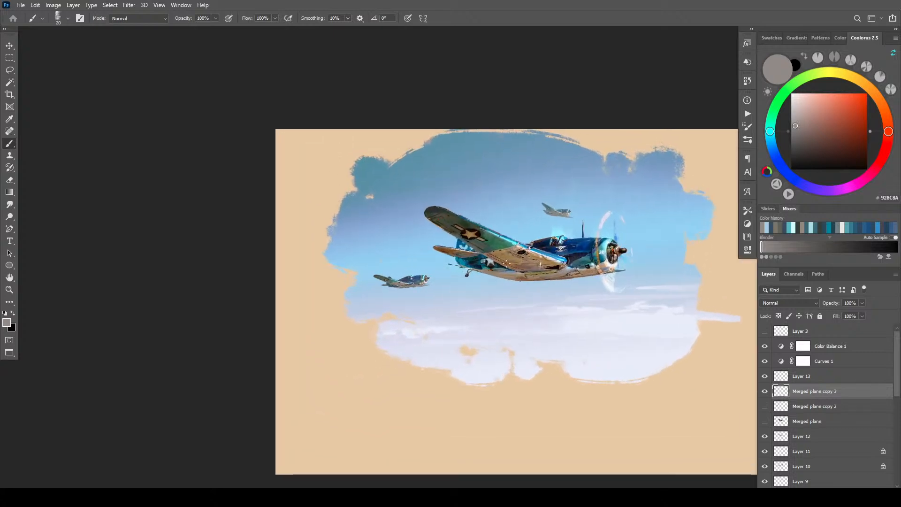
pyautogui.scroll(5, 507, 263)
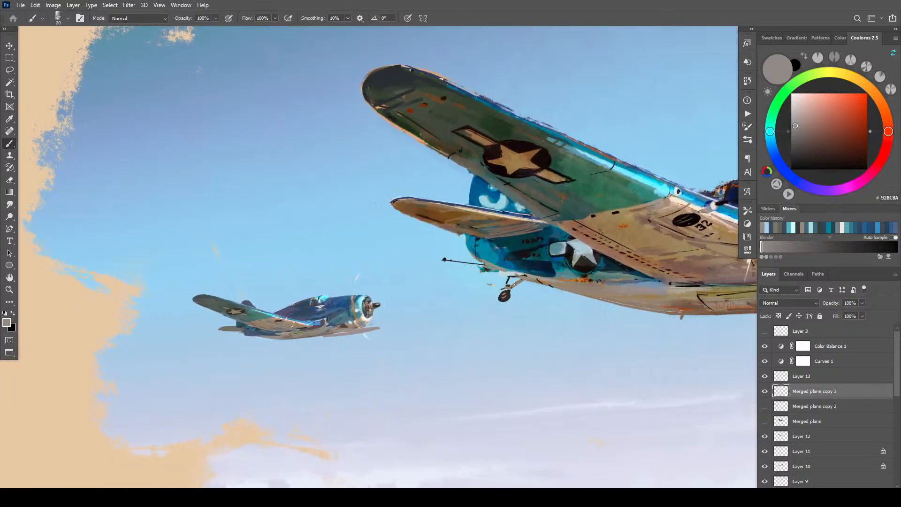
pyautogui.keyDown('alt'); pyautogui.click(360, 296); pyautogui.keyUp('alt')
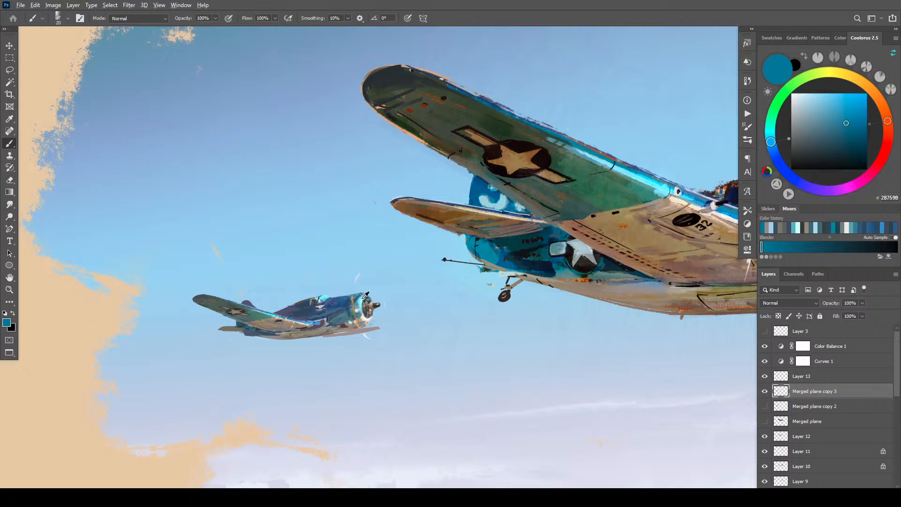
pyautogui.keyDown('alt'); pyautogui.click(362, 295); pyautogui.keyUp('alt')
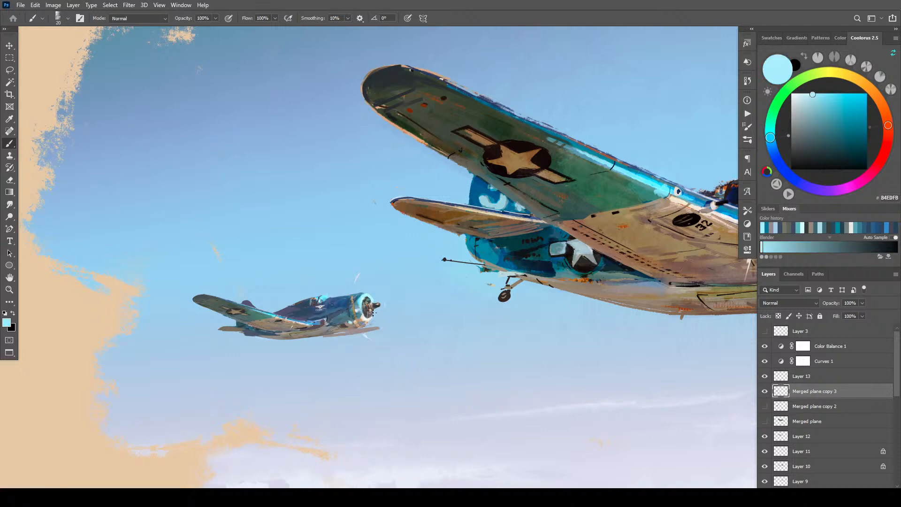
pyautogui.keyDown('alt'); pyautogui.click(372, 318); pyautogui.keyUp('alt')
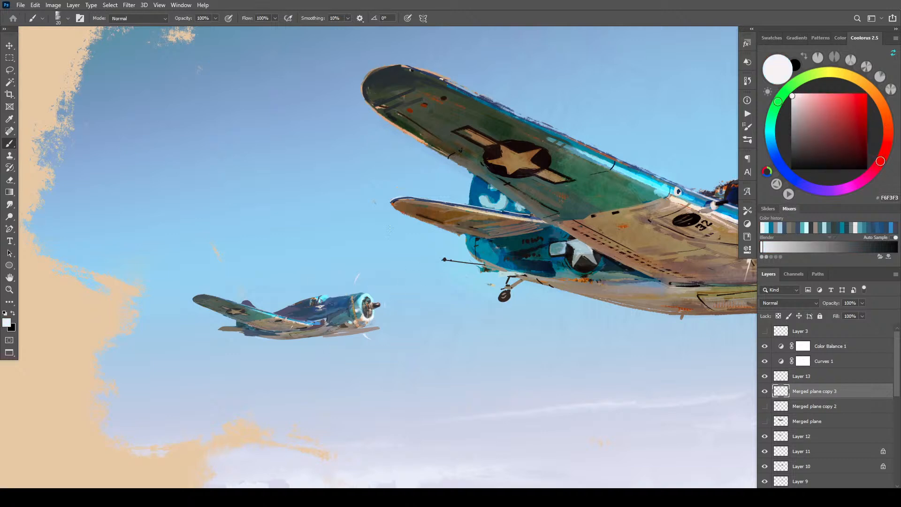
pyautogui.keyDown('alt'); pyautogui.click(376, 304); pyautogui.keyUp('alt')
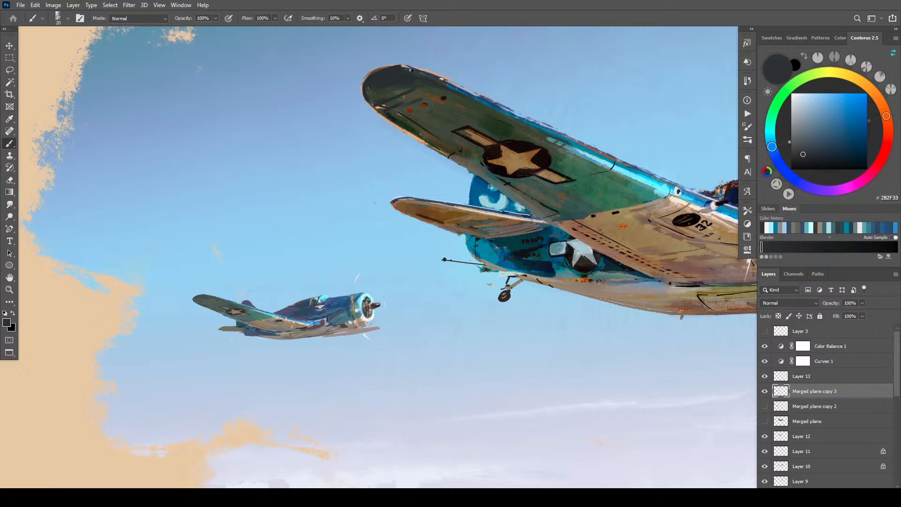
pyautogui.keyDown('alt'); pyautogui.click(385, 297); pyautogui.keyUp('alt')
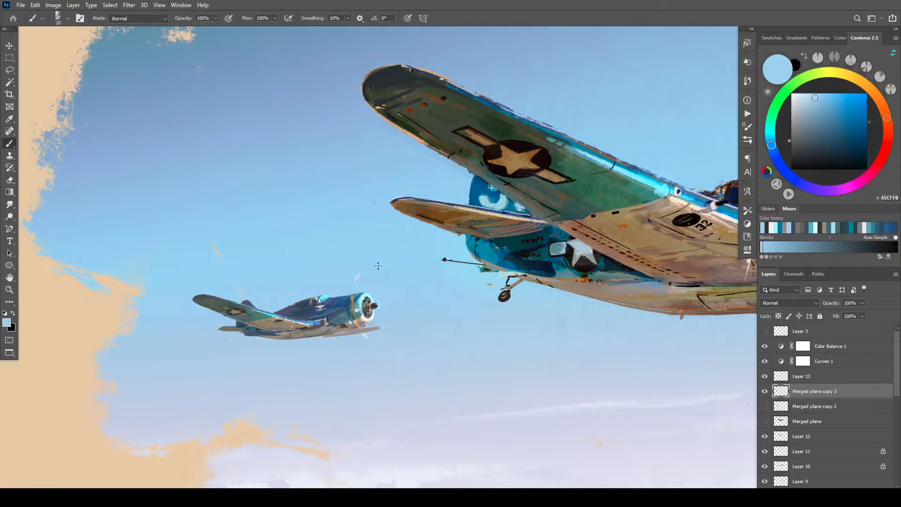
# - Shade the rear band of the cowling with sampled tan and dark blue, and soften the upper propeller arc with sky blue
pyautogui.keyDown('alt'); pyautogui.click(351, 299); pyautogui.keyUp('alt')
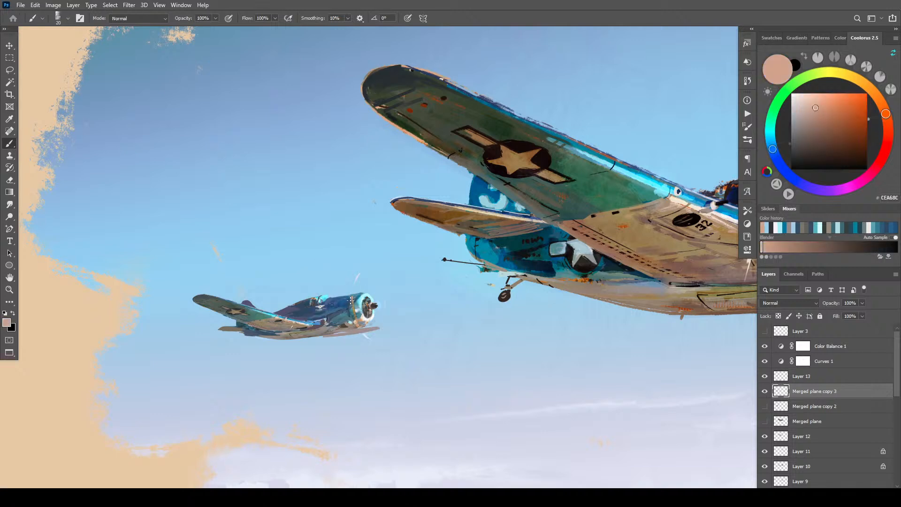
pyautogui.keyDown('alt'); pyautogui.click(351, 298); pyautogui.keyUp('alt')
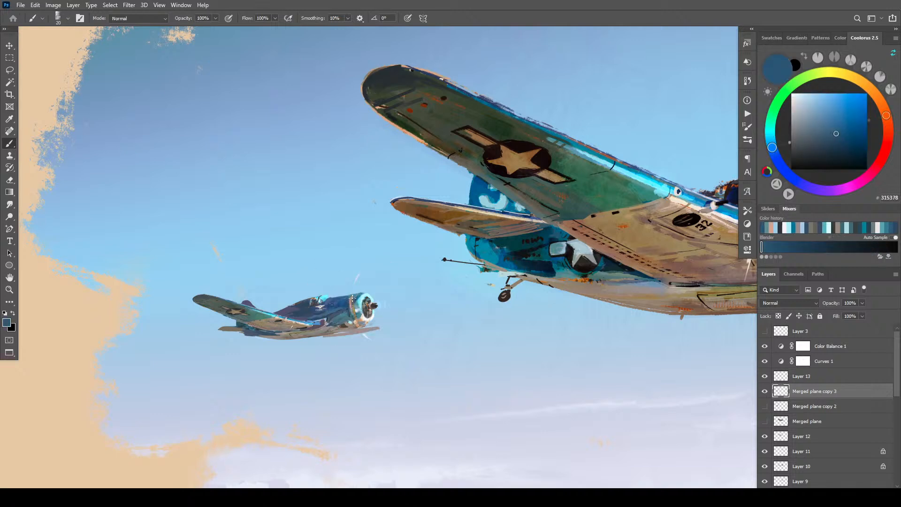
pyautogui.keyDown('alt'); pyautogui.click(366, 275); pyautogui.keyUp('alt')
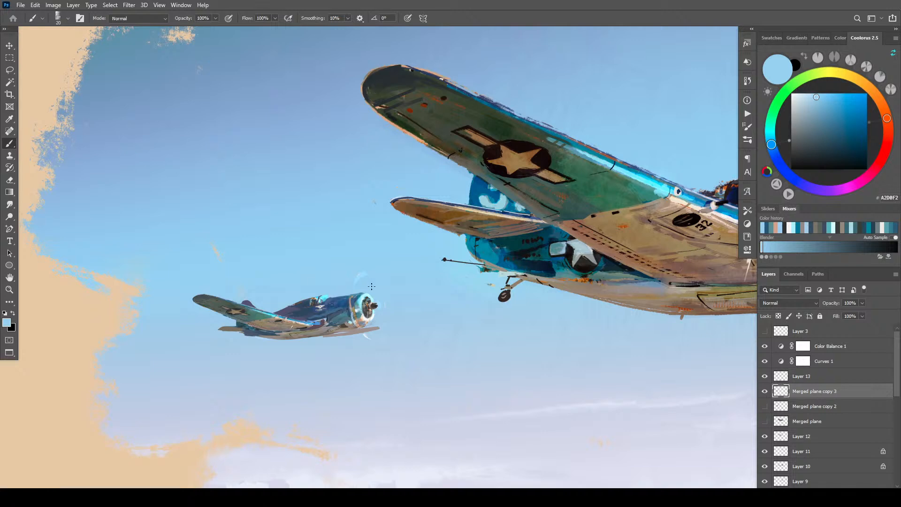
pyautogui.keyDown('alt'); pyautogui.click(352, 302); pyautogui.keyUp('alt')
pyautogui.moveTo(353, 300); pyautogui.dragTo(350, 314)
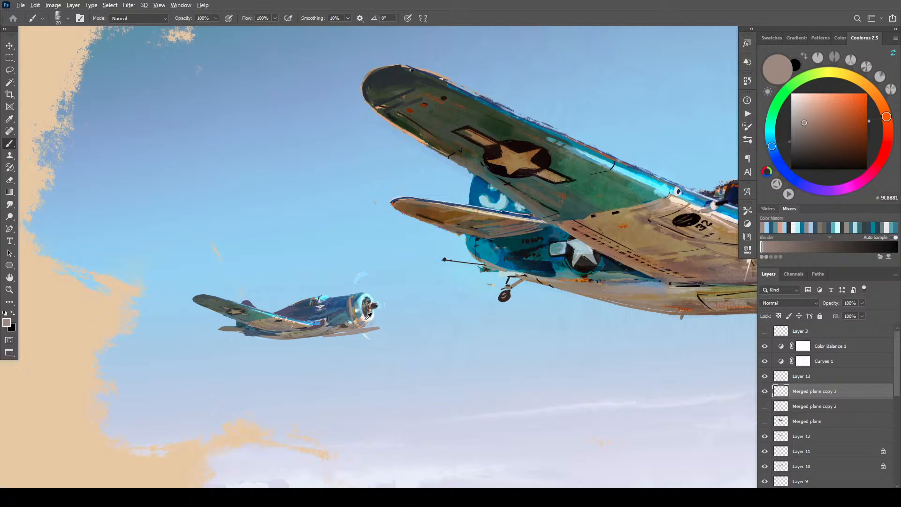
# - Paint off-white propeller blur arcs around the small plane's nose, varying the brush size
pyautogui.keyDown('alt'); pyautogui.click(368, 316); pyautogui.keyUp('alt')
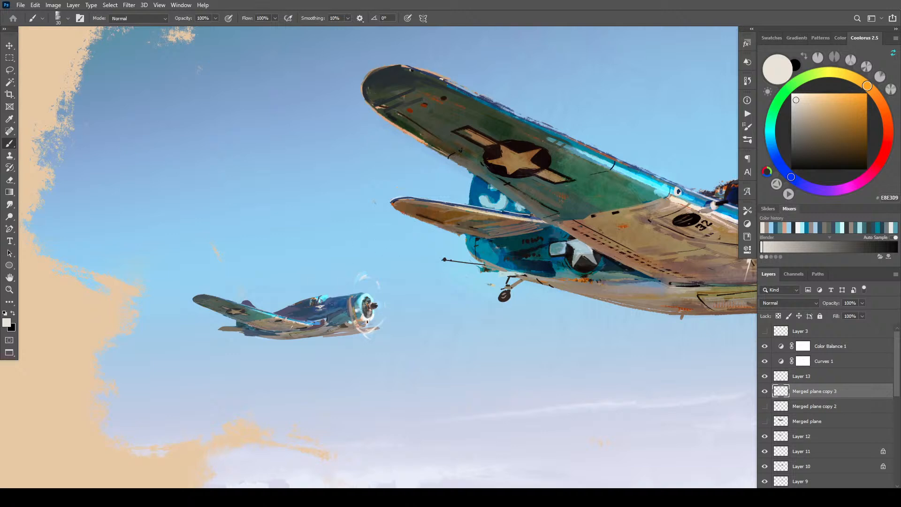
pyautogui.press('[')
pyautogui.press('[')
pyautogui.press(']')
pyautogui.press(']')
pyautogui.press(']')
pyautogui.press(']')
pyautogui.press(']')
# - Refine the propeller blade, blur and cowling top with sampled mid blue, pale grey and light blue
pyautogui.keyDown('alt'); pyautogui.click(359, 299); pyautogui.keyUp('alt')
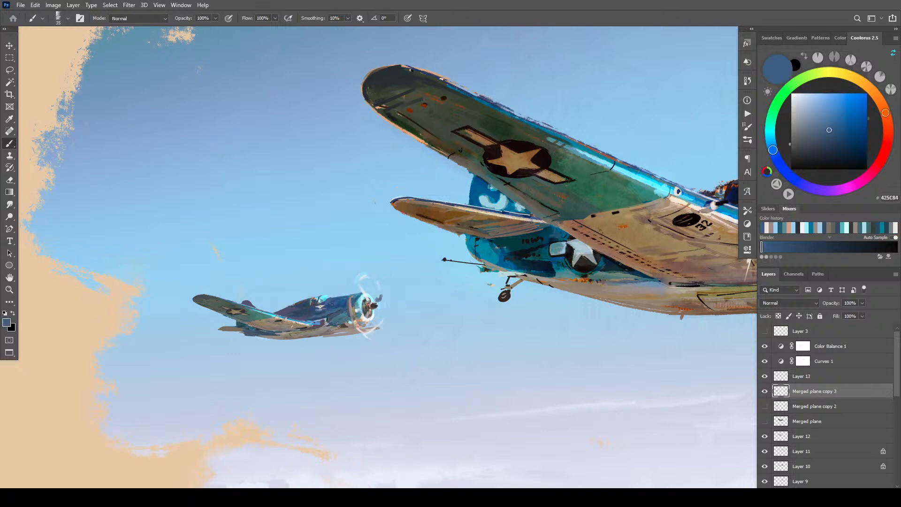
pyautogui.keyDown('alt'); pyautogui.click(373, 301); pyautogui.keyUp('alt')
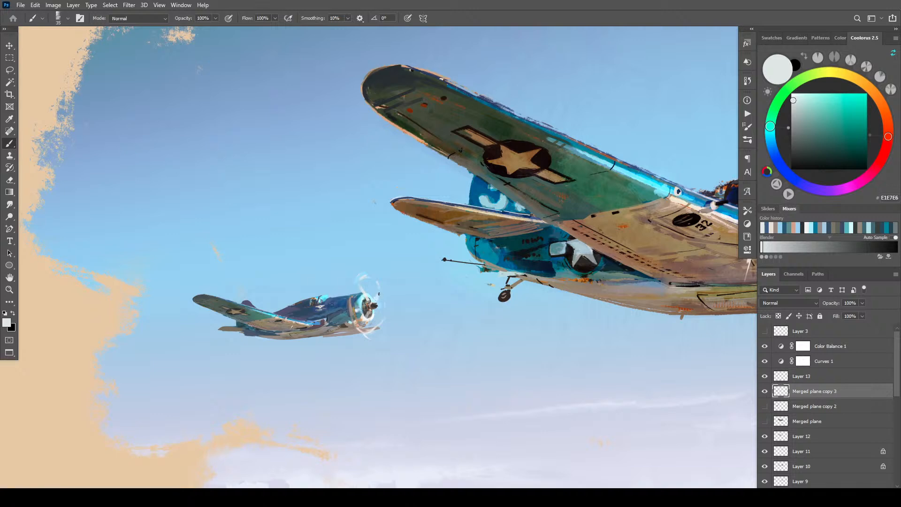
pyautogui.keyDown('alt'); pyautogui.click(364, 293); pyautogui.keyUp('alt')
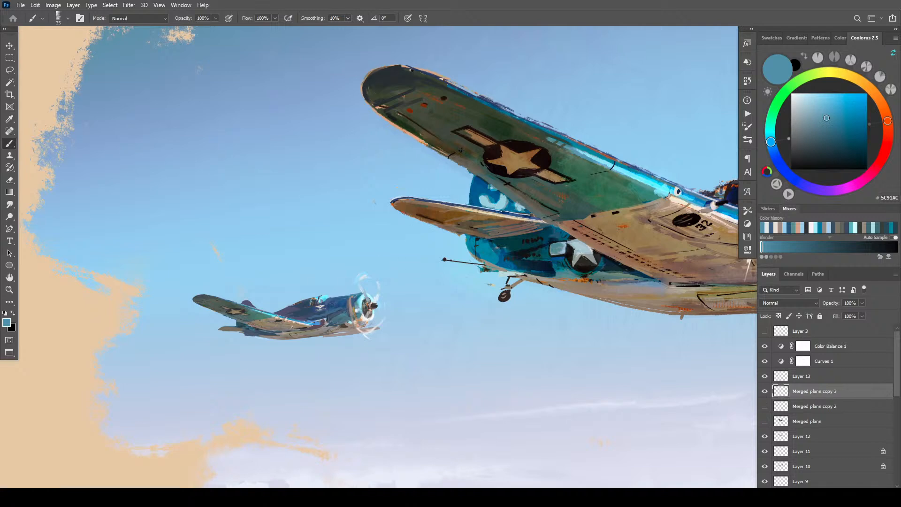
pyautogui.scroll(-5, 584, 161)
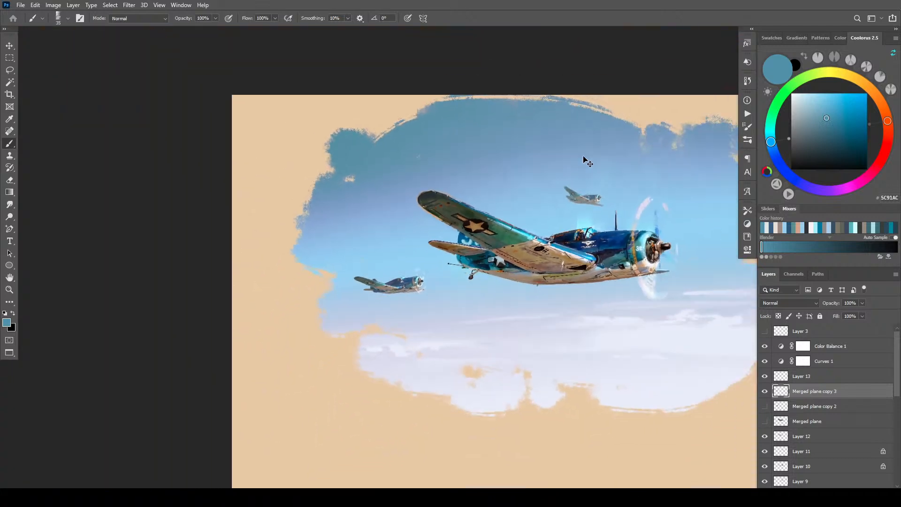
pyautogui.scroll(-2, 583, 163)
pyautogui.scroll(4, 582, 167)
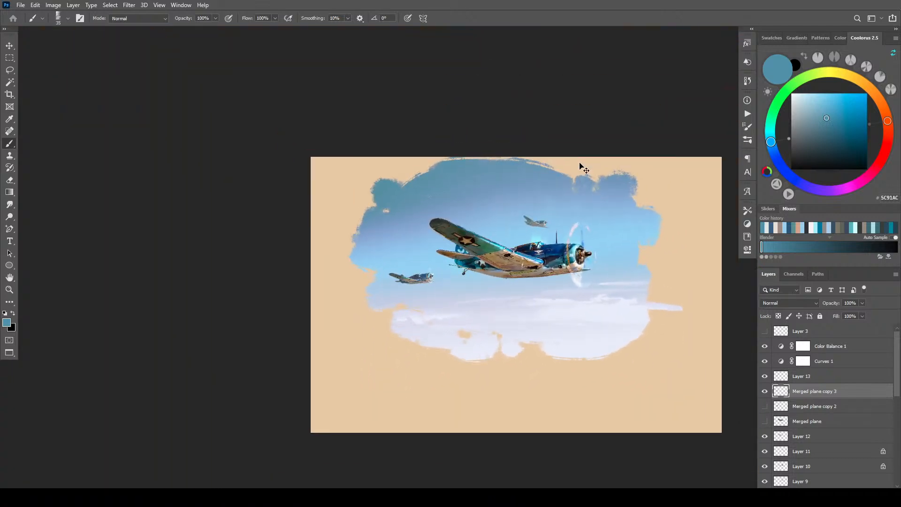
pyautogui.scroll(6, 575, 169)
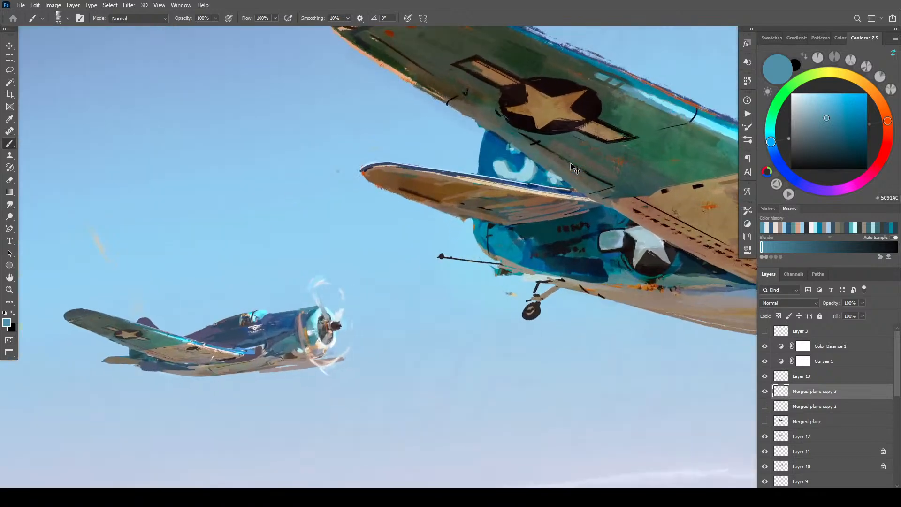
# - Paint a thin upright propeller blade above the lower small plane's nose in sampled dark blue, undoing one stroke and enlarging the brush
pyautogui.scroll(6, 316, 266)
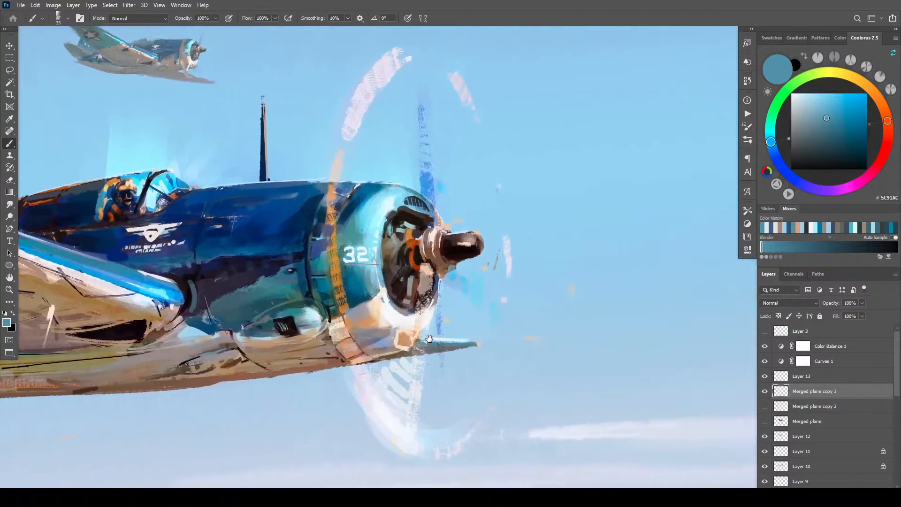
pyautogui.moveTo(459, 326); pyautogui.dragTo(468, 327)
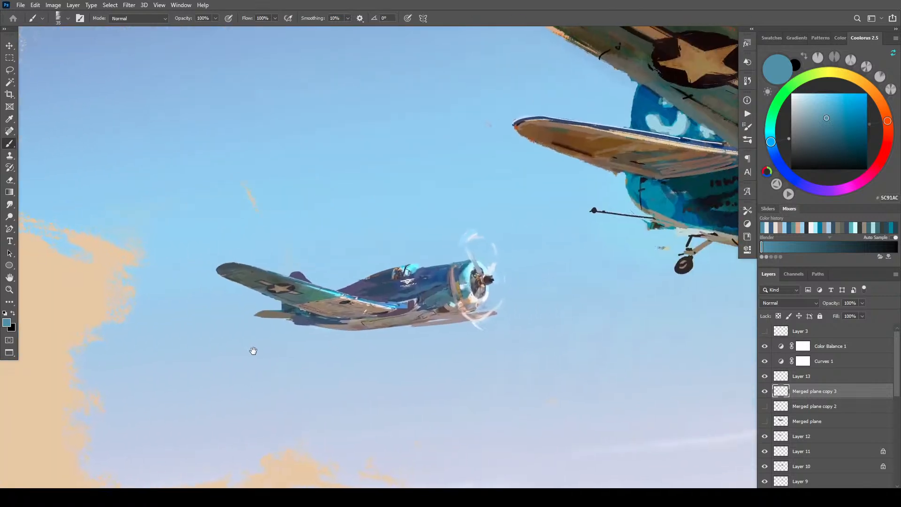
pyautogui.keyDown('alt'); pyautogui.click(454, 268); pyautogui.keyUp('alt')
pyautogui.press('[')
pyautogui.press('[')
pyautogui.press('[')
pyautogui.press('[')
pyautogui.press('[')
pyautogui.press('[')
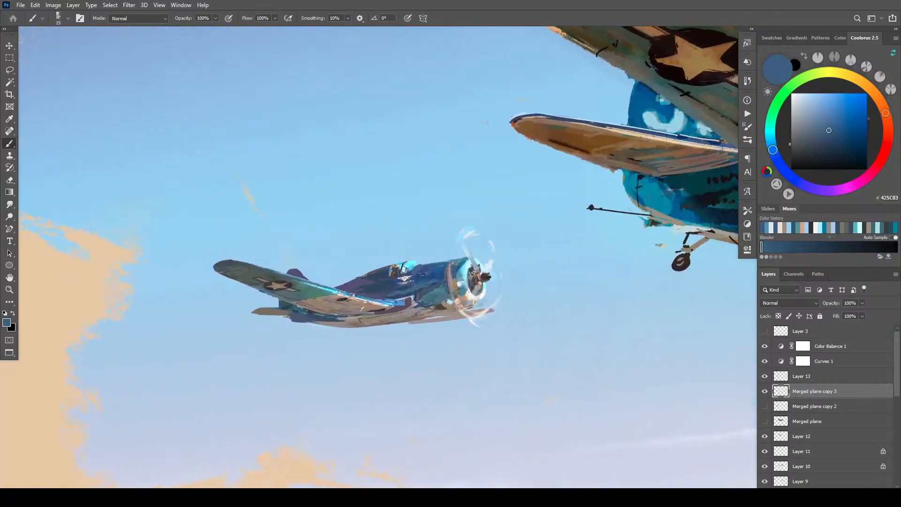
pyautogui.moveTo(477, 244); pyautogui.dragTo(479, 272)
pyautogui.hotkey('ctrl', 'z')
pyautogui.press(']')
pyautogui.press(']')
pyautogui.press(']')
# - Touch up the cowling rim and the base of the upper propeller blade with sampled pale cyan, mid blue and sky blue
pyautogui.keyDown('alt'); pyautogui.click(474, 263); pyautogui.keyUp('alt')
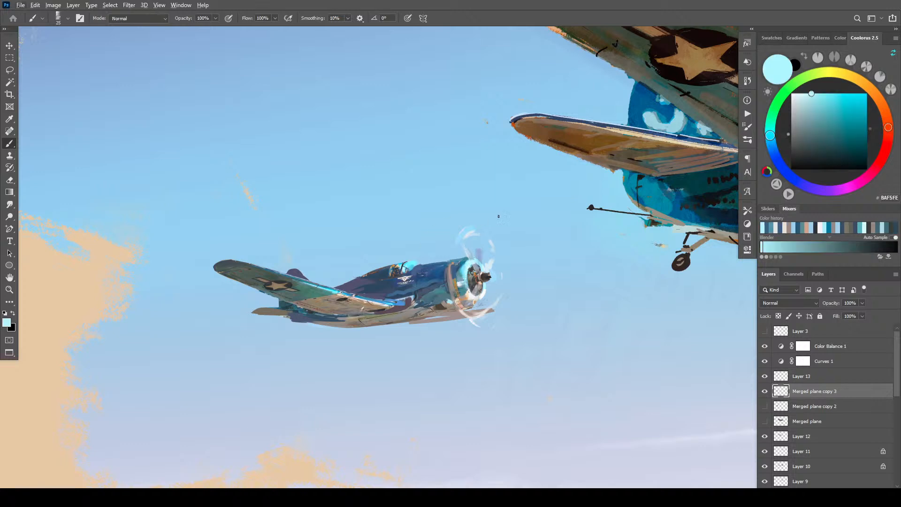
pyautogui.press('[')
pyautogui.keyDown('alt'); pyautogui.click(458, 263); pyautogui.keyUp('alt')
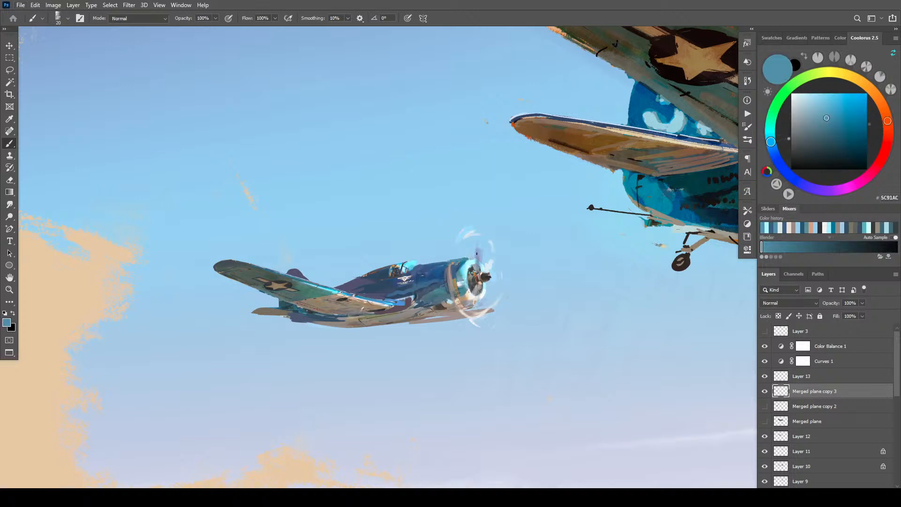
pyautogui.keyDown('alt'); pyautogui.click(486, 245); pyautogui.keyUp('alt')
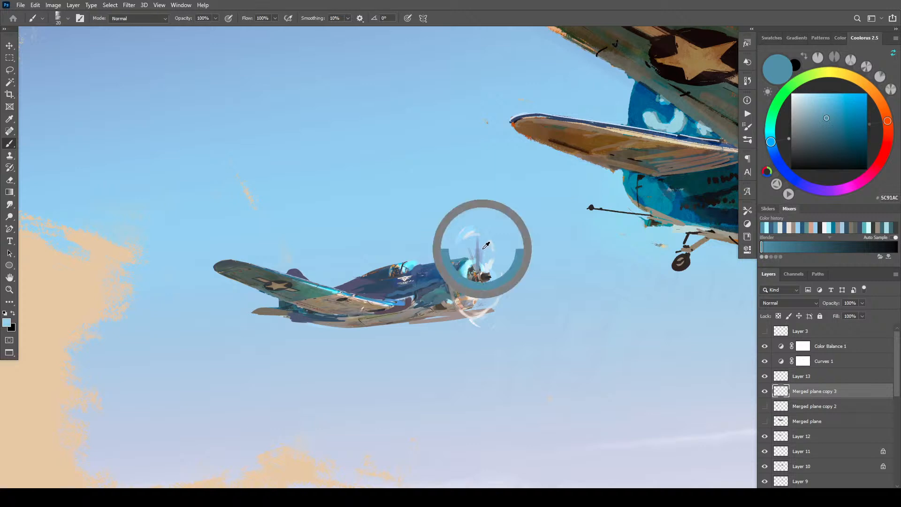
pyautogui.press(']')
pyautogui.press(']')
# - Soften the upper blade into a motion blur with sampled periwinkle and sky blue, varying the brush size between 30 and 60
pyautogui.keyDown('alt'); pyautogui.click(476, 242); pyautogui.keyUp('alt')
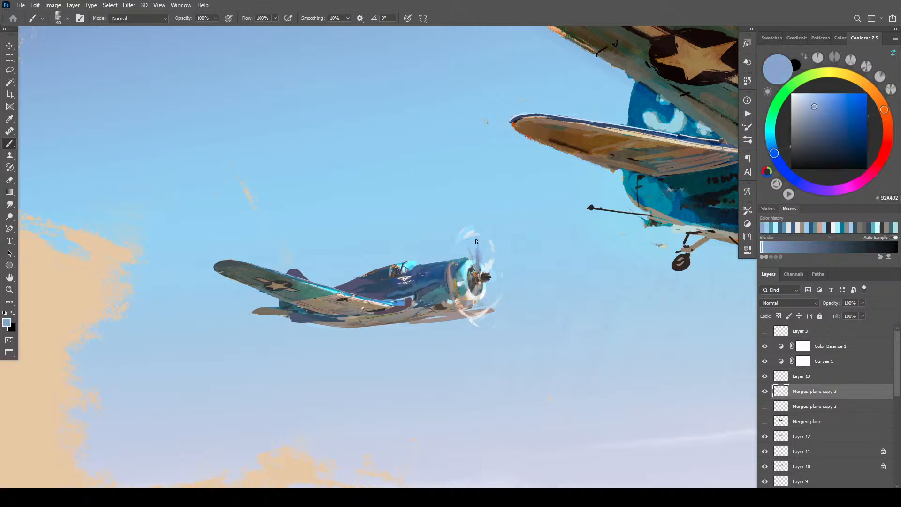
pyautogui.press(']')
pyautogui.press(']')
pyautogui.keyDown('alt'); pyautogui.click(474, 244); pyautogui.keyUp('alt')
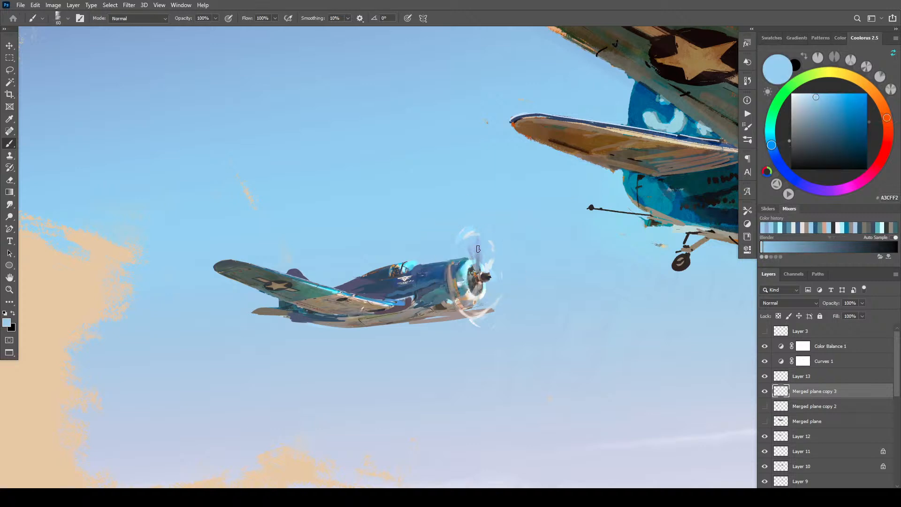
pyautogui.press('[')
pyautogui.press('[')
pyautogui.press('[')
pyautogui.keyDown('alt'); pyautogui.click(477, 257); pyautogui.keyUp('alt')
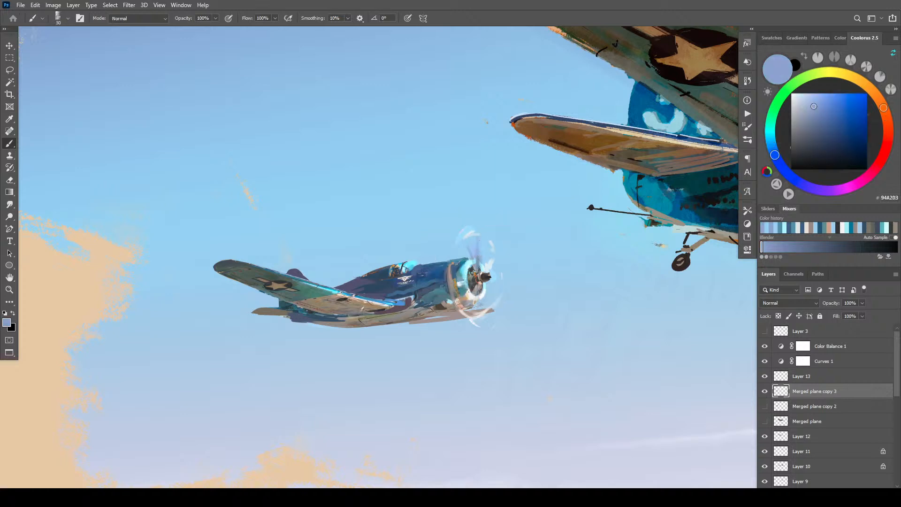
# - Paint a short tan tip mark across the top of the upper propeller blade
pyautogui.keyDown('alt'); pyautogui.click(454, 278); pyautogui.keyUp('alt')
pyautogui.press('[')
pyautogui.press('[')
pyautogui.press('[')
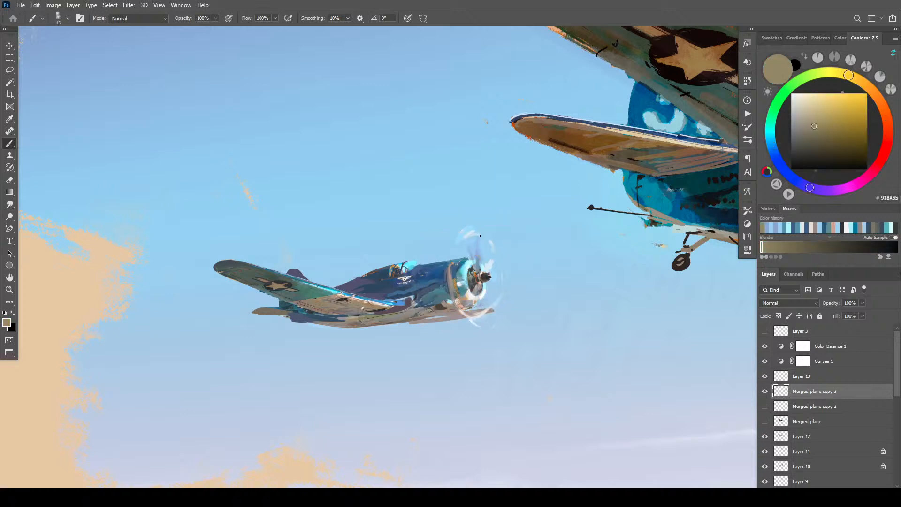
pyautogui.press(']')
pyautogui.press(']')
pyautogui.press(']')
pyautogui.moveTo(473, 233); pyautogui.dragTo(484, 233)
# - Paint sampled sky blue over the tan tip mark and the upper propeller arcs
pyautogui.keyDown('alt'); pyautogui.click(493, 239); pyautogui.keyUp('alt')
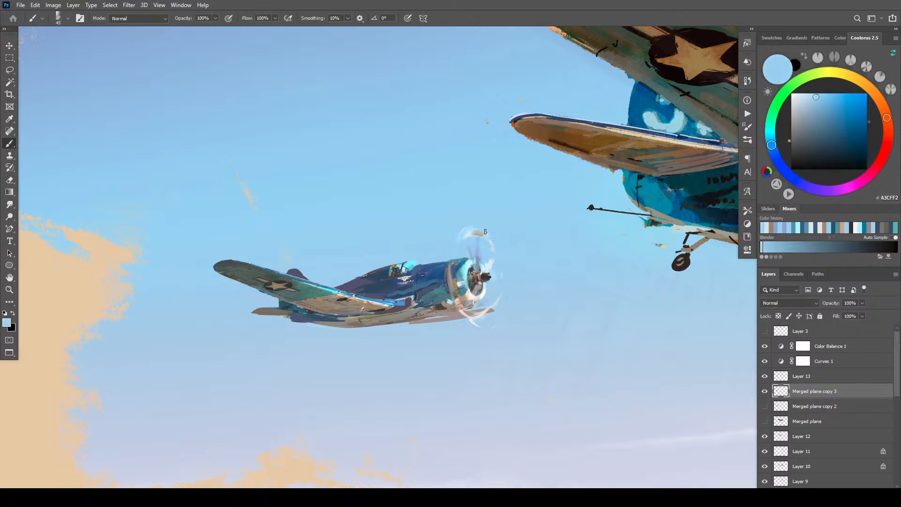
pyautogui.moveTo(485, 232); pyautogui.dragTo(480, 232)
pyautogui.moveTo(457, 244)
pyautogui.mouseDown()
pyautogui.moveTo(481, 235)
pyautogui.moveTo(497, 246)
pyautogui.mouseUp()
# - Paint an off-white lower propeller blade running down from the hub with a smaller brush
pyautogui.keyDown('alt'); pyautogui.click(471, 296); pyautogui.keyUp('alt')
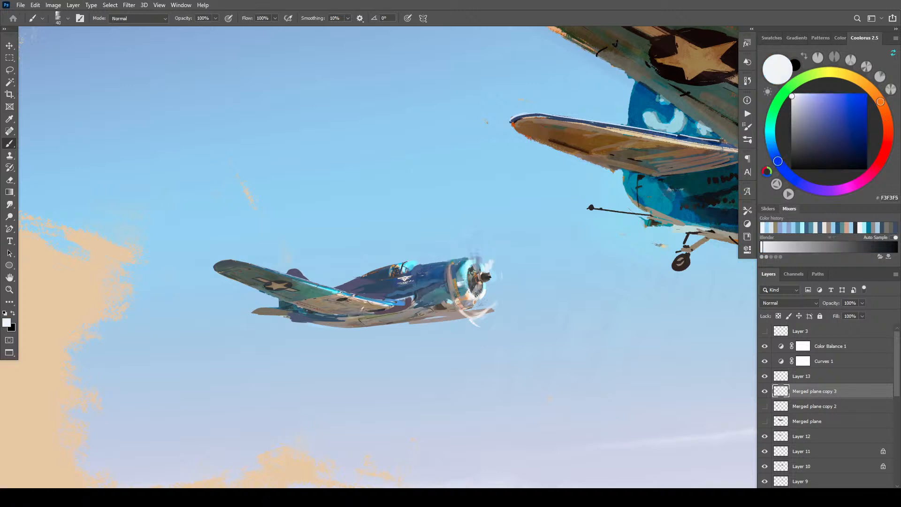
pyautogui.press('[')
pyautogui.press('[')
pyautogui.press('[')
pyautogui.moveTo(477, 289); pyautogui.dragTo(469, 318)
# - Tint the cowling band with sampled salmon and paint a faint pale blue-grey propeller arc ahead of the nose
pyautogui.press(']')
pyautogui.press(']')
pyautogui.keyDown('alt'); pyautogui.click(452, 267); pyautogui.keyUp('alt')
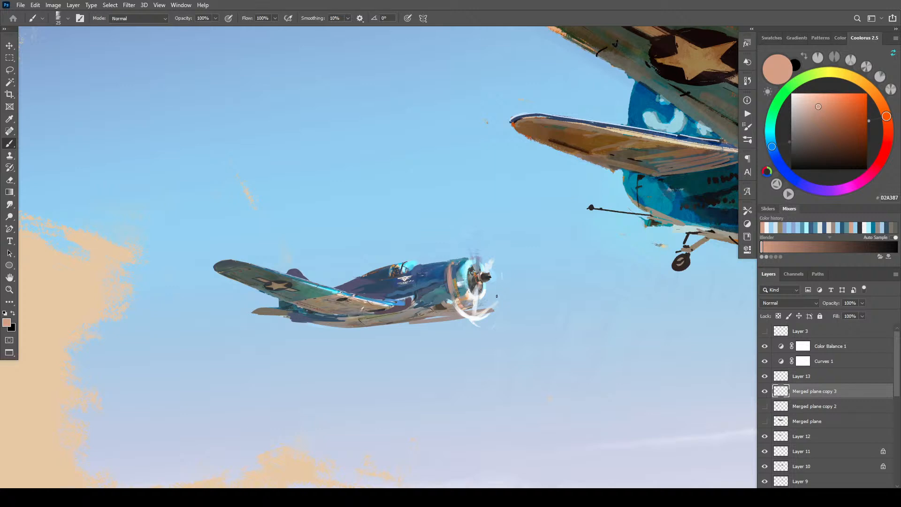
pyautogui.keyDown('alt'); pyautogui.click(502, 276); pyautogui.keyUp('alt')
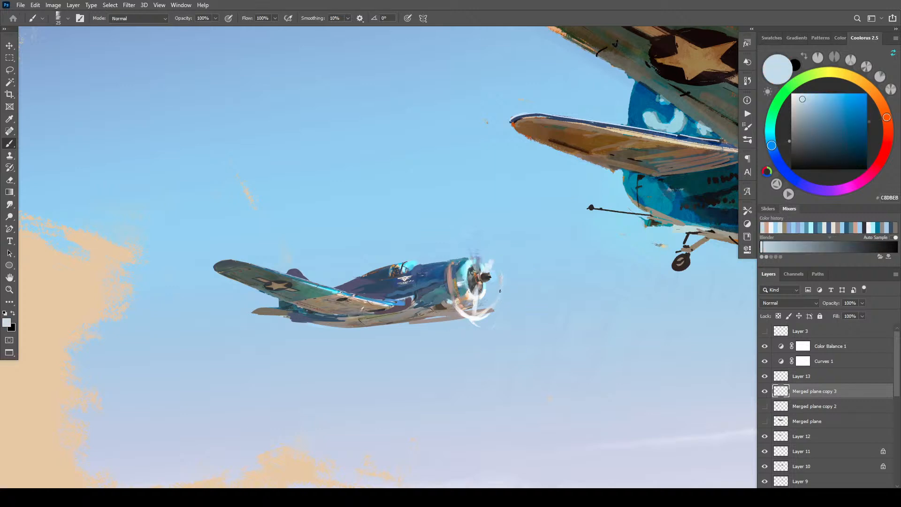
pyautogui.keyDown('alt'); pyautogui.click(499, 279); pyautogui.keyUp('alt')
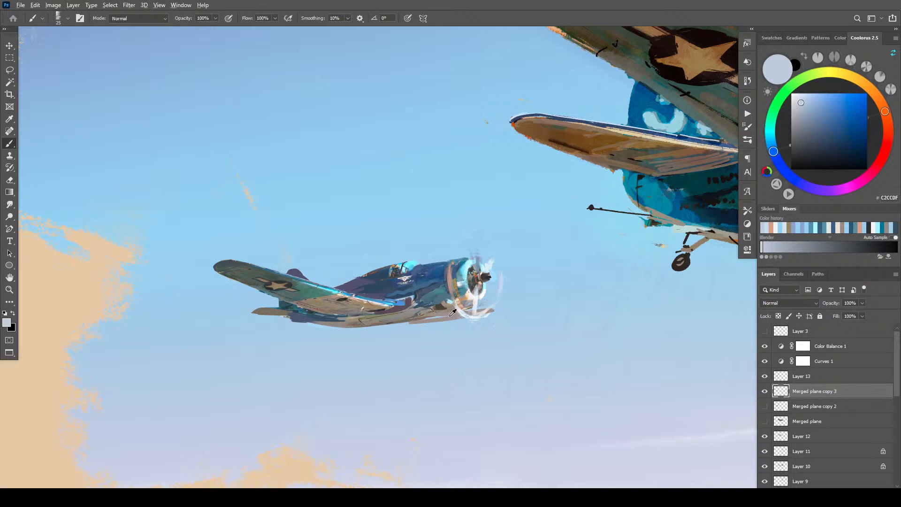
# - Repaint the far wing tip behind the lower propeller blur with sampled warm grey and cool grey
pyautogui.keyDown('alt'); pyautogui.click(452, 310); pyautogui.keyUp('alt')
pyautogui.press(']')
pyautogui.press(']')
pyautogui.press(']')
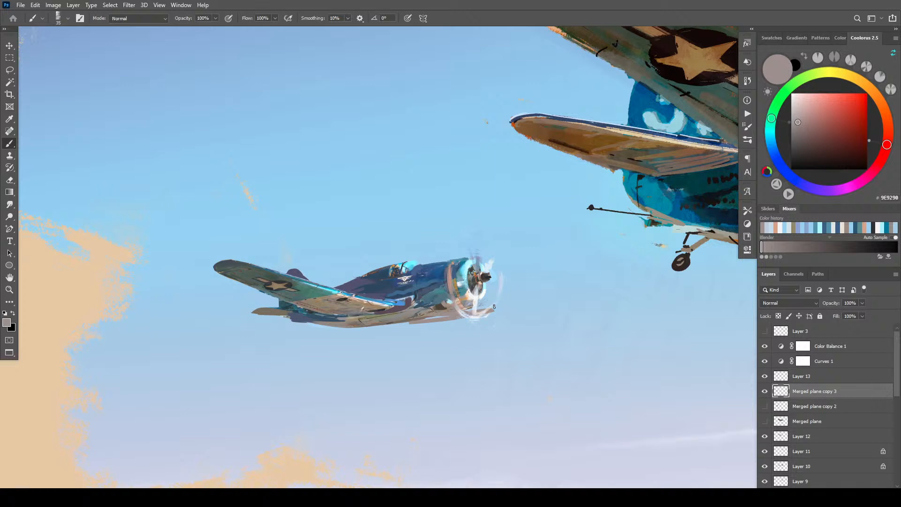
pyautogui.press('[')
pyautogui.press('[')
pyautogui.press('[')
pyautogui.keyDown('alt'); pyautogui.click(487, 308); pyautogui.keyUp('alt')
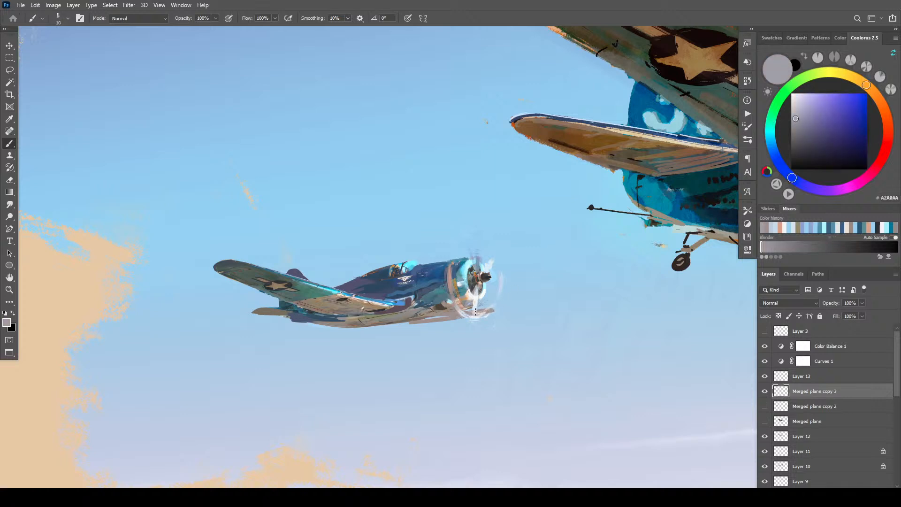
pyautogui.moveTo(483, 311); pyautogui.dragTo(488, 307)
# - Color the cowling band with sampled orange and refine the cowling around it with dark blue and teal
pyautogui.keyDown('alt'); pyautogui.click(459, 280); pyautogui.keyUp('alt')
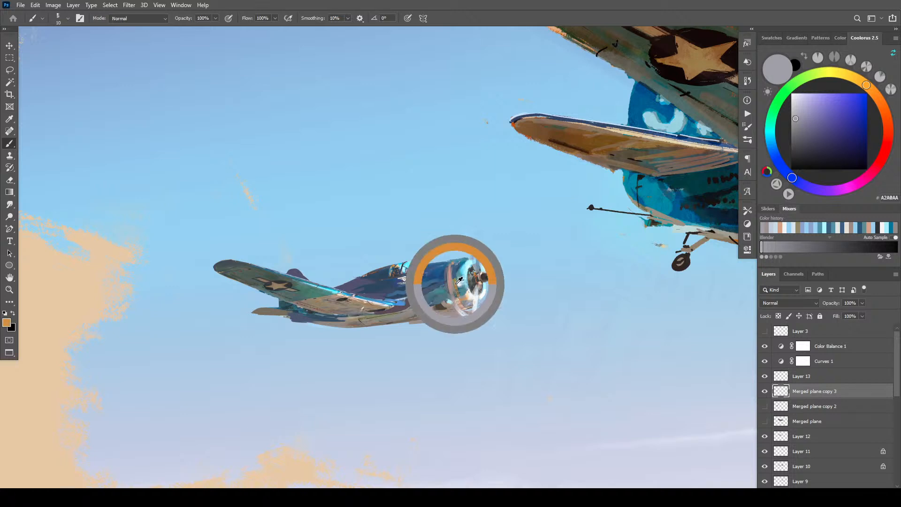
pyautogui.press(']')
pyautogui.press(']')
pyautogui.press(']')
pyautogui.keyDown('alt'); pyautogui.click(454, 266); pyautogui.keyUp('alt')
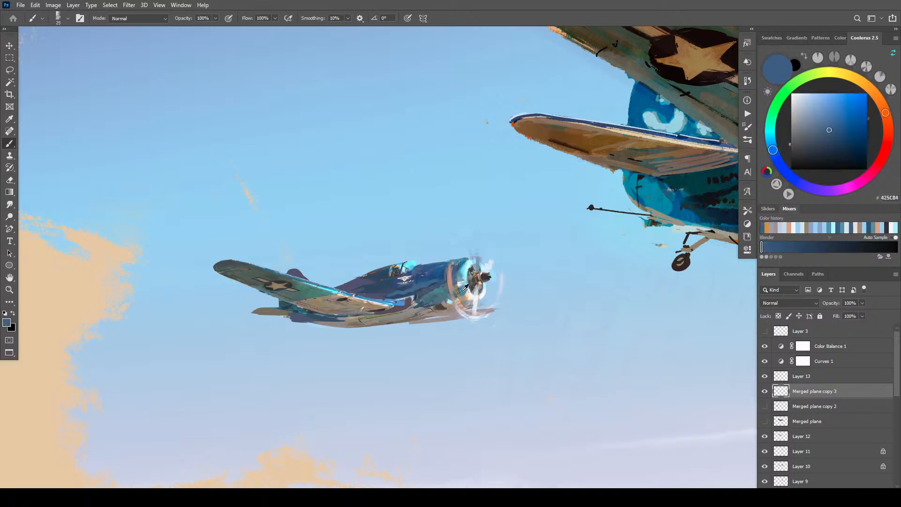
pyautogui.keyDown('alt'); pyautogui.click(462, 282); pyautogui.keyUp('alt')
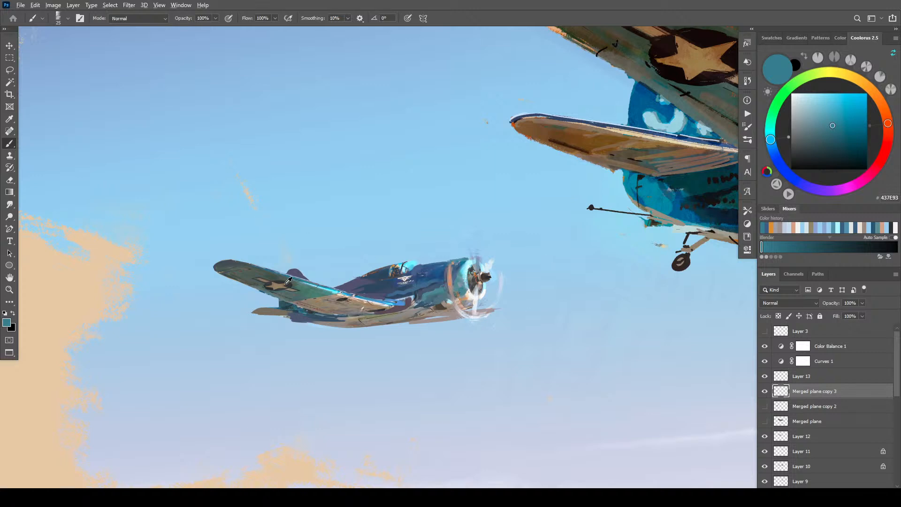
# - On Layer 13, tone down the small plane's wing insignia with sampled olive grey and touch up the fuselage with dark blue
pyautogui.keyDown('alt'); pyautogui.click(268, 307); pyautogui.keyUp('alt')
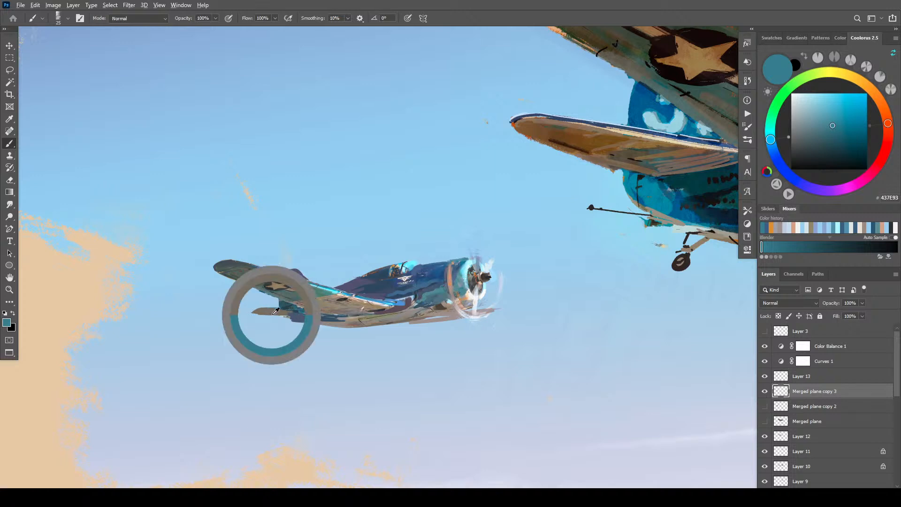
pyautogui.press(']')
pyautogui.press(']')
pyautogui.press(']')
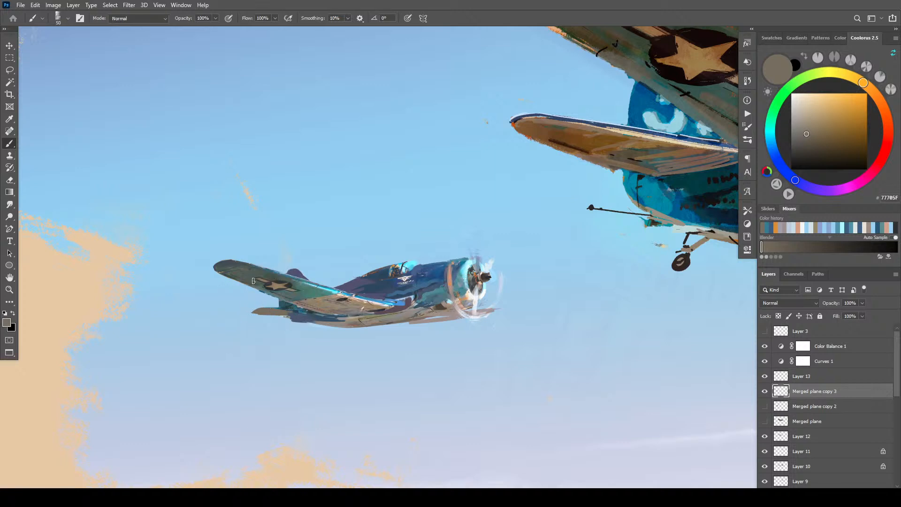
pyautogui.click(781, 374)
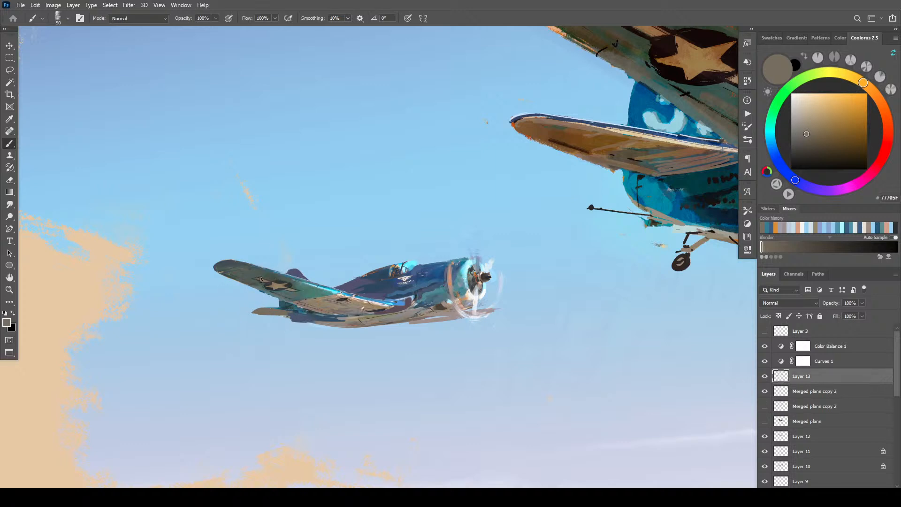
pyautogui.keyDown('alt'); pyautogui.click(251, 277); pyautogui.keyUp('alt')
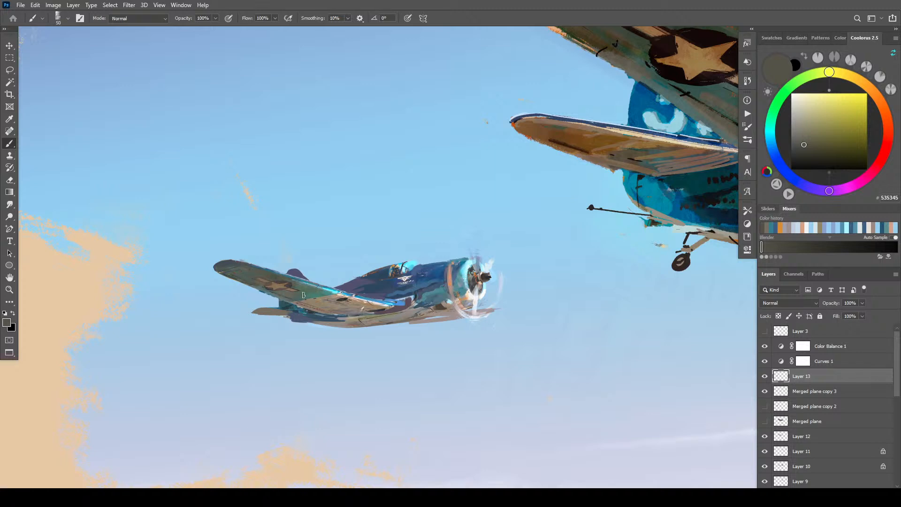
pyautogui.press('[')
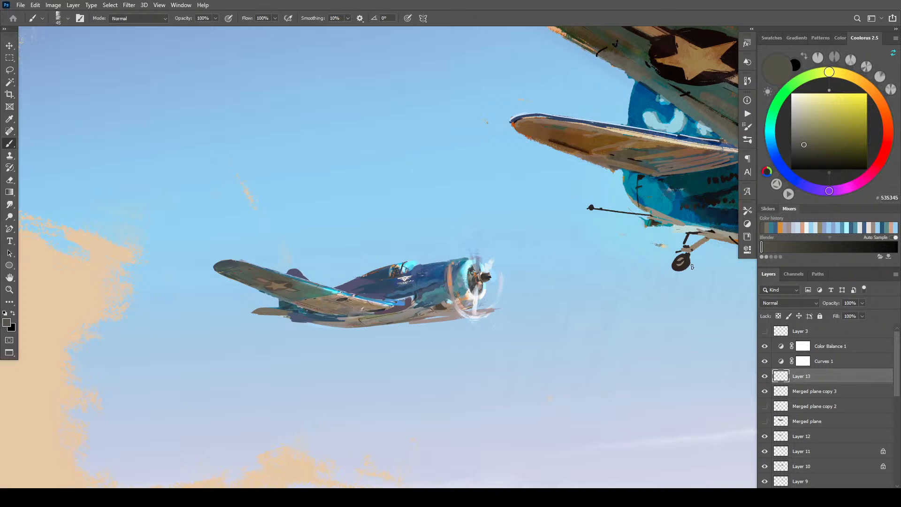
pyautogui.keyDown('alt'); pyautogui.click(410, 267); pyautogui.keyUp('alt')
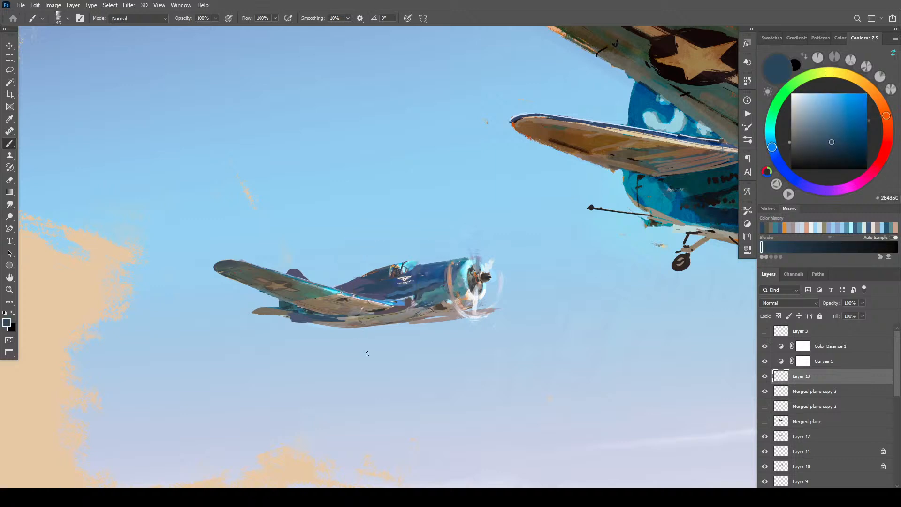
# - Add thin propeller blur and canopy highlights to the upper distant plane with sampled pale blue and sky blue, using a fine brush
pyautogui.press('[')
pyautogui.press('[')
pyautogui.press('[')
pyautogui.press('[')
pyautogui.keyDown('alt'); pyautogui.click(487, 267); pyautogui.keyUp('alt')
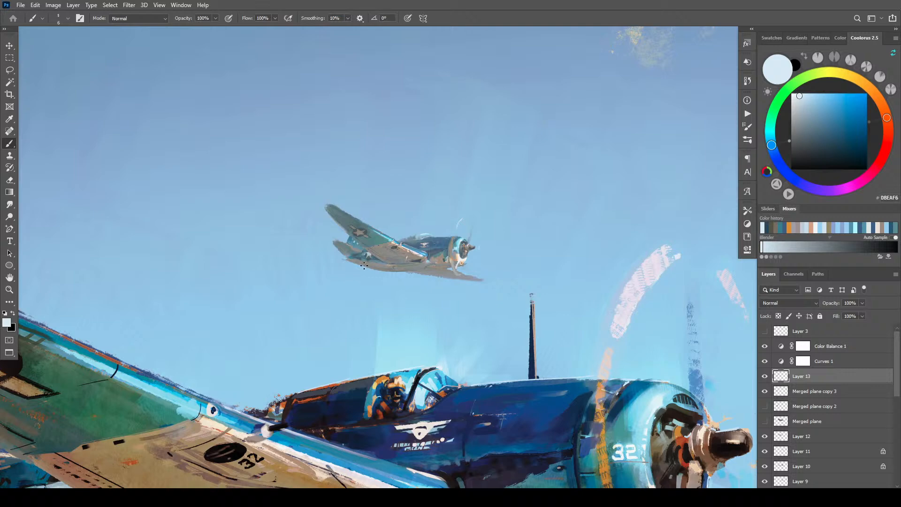
pyautogui.keyDown('alt'); pyautogui.click(427, 233); pyautogui.keyUp('alt')
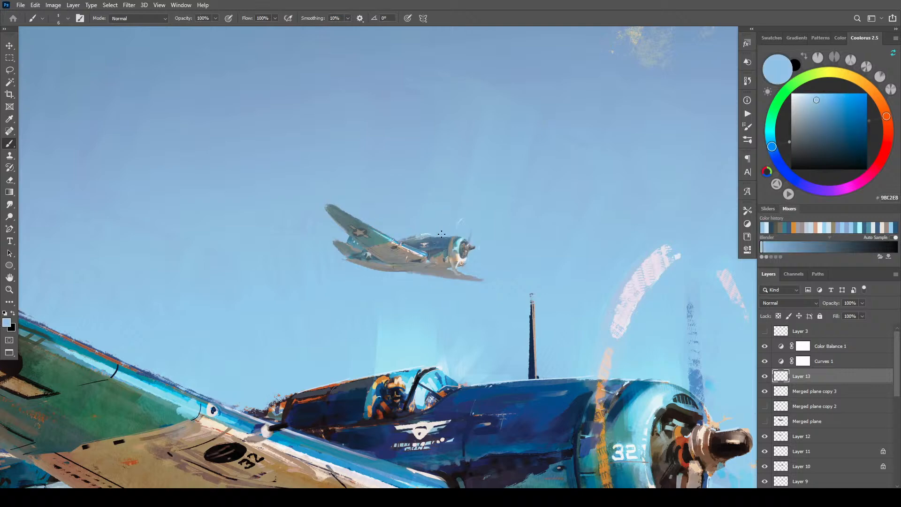
pyautogui.hotkey('ctrl', 'z')
pyautogui.hotkey('ctrl', 'shift', 'z')
# - Review the whole painting at small and medium scale to compare the two distant planes with the main plane
pyautogui.hotkey('ctrl', '-')
pyautogui.hotkey('ctrl', '-')
pyautogui.hotkey('ctrl', '-')
pyautogui.hotkey('ctrl', '-')
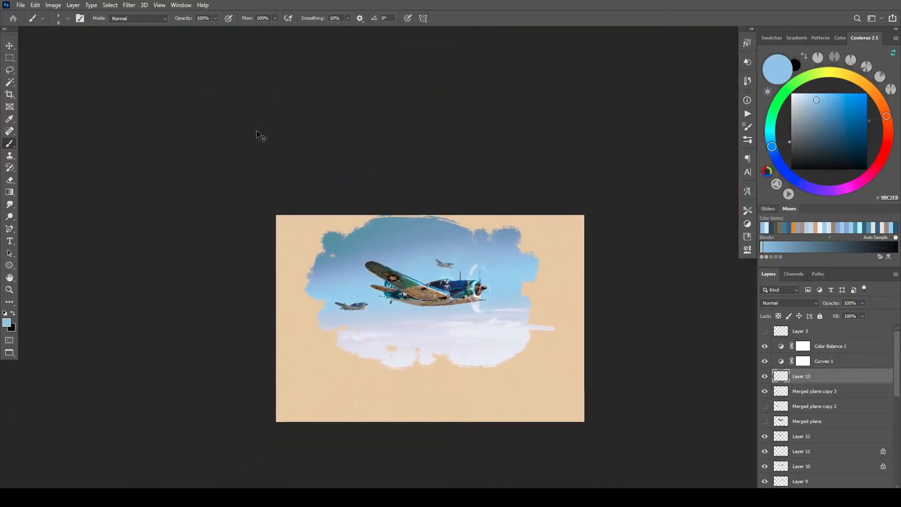
pyautogui.hotkey('ctrl', '-')
pyautogui.hotkey('ctrl', '-')
pyautogui.hotkey('ctrl', '+')
pyautogui.hotkey('ctrl', '+')
pyautogui.hotkey('ctrl', '+')
pyautogui.hotkey('ctrl', '+')
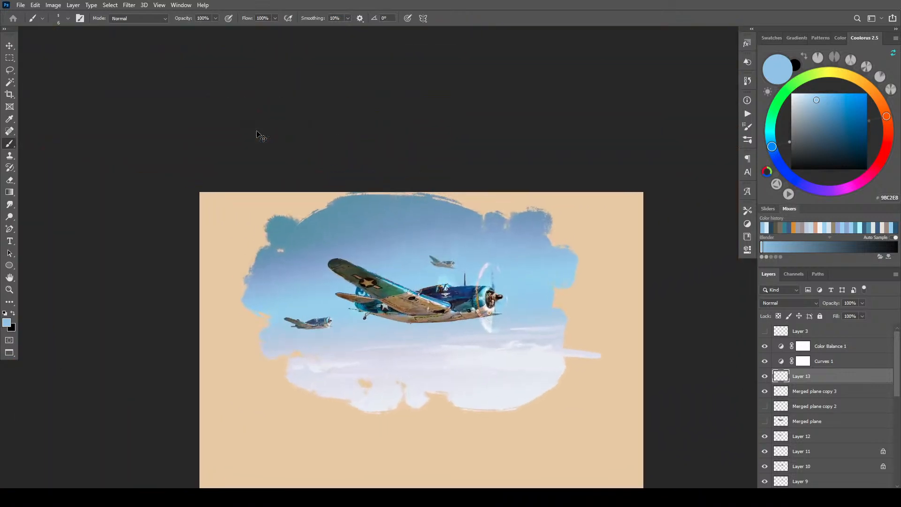
pyautogui.hotkey('ctrl', '+')
pyautogui.hotkey('ctrl', '+')
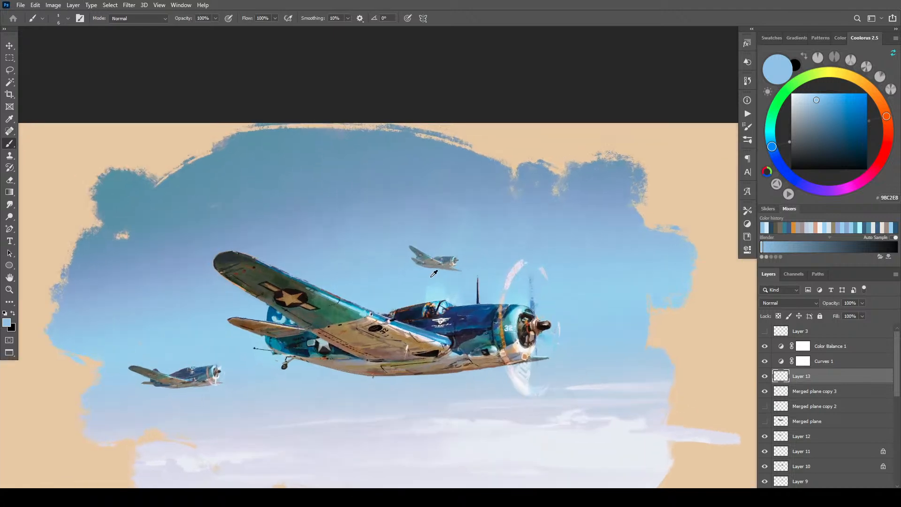
# - Add a new layer above Layer 13 and hide the Color Balance 1 and Curves 1 adjustments
pyautogui.keyDown('alt'); pyautogui.click(425, 268); pyautogui.keyUp('alt')
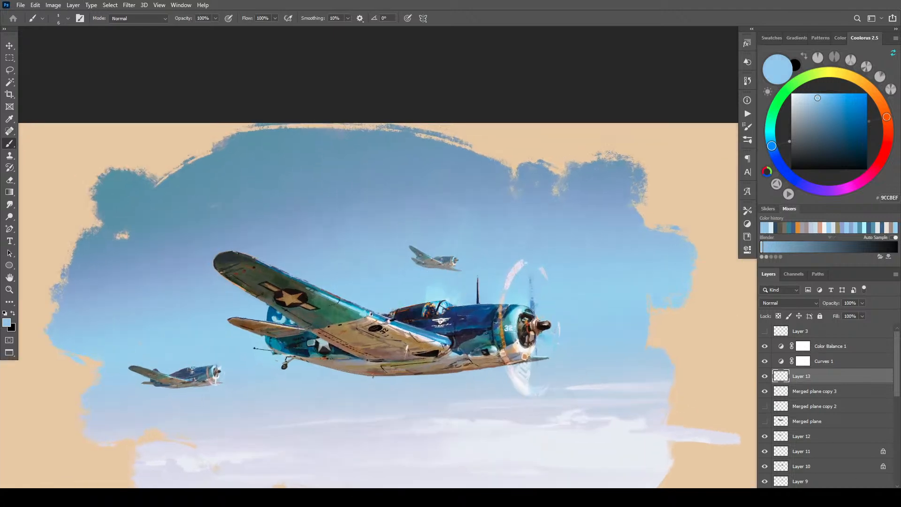
pyautogui.hotkey('ctrl', 'shift', 'alt', 'n')
pyautogui.moveTo(765, 346); pyautogui.dragTo(765, 361)
# - Reshape the upper distant plane's far wing on the new layer with sampled sky blue and grey-blue
pyautogui.keyDown('alt'); pyautogui.click(422, 259); pyautogui.keyUp('alt')
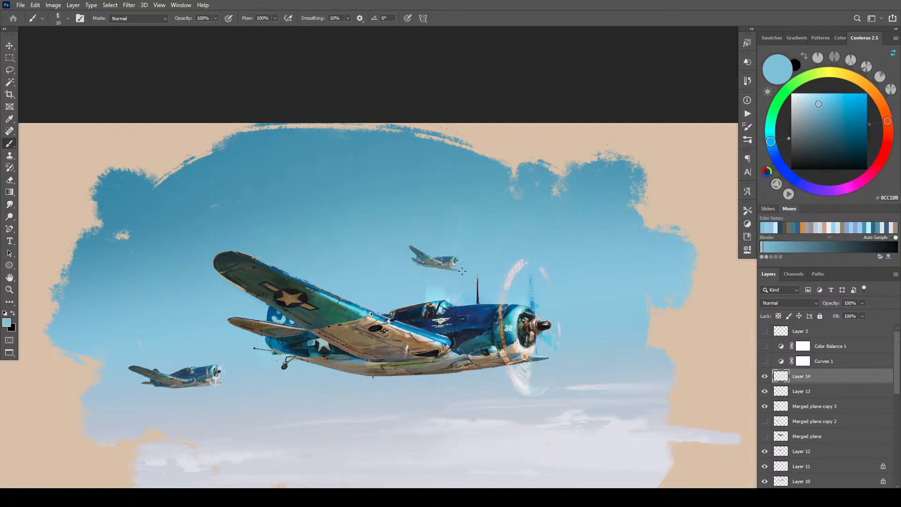
pyautogui.keyDown('alt'); pyautogui.click(443, 267); pyautogui.keyUp('alt')
pyautogui.press(']')
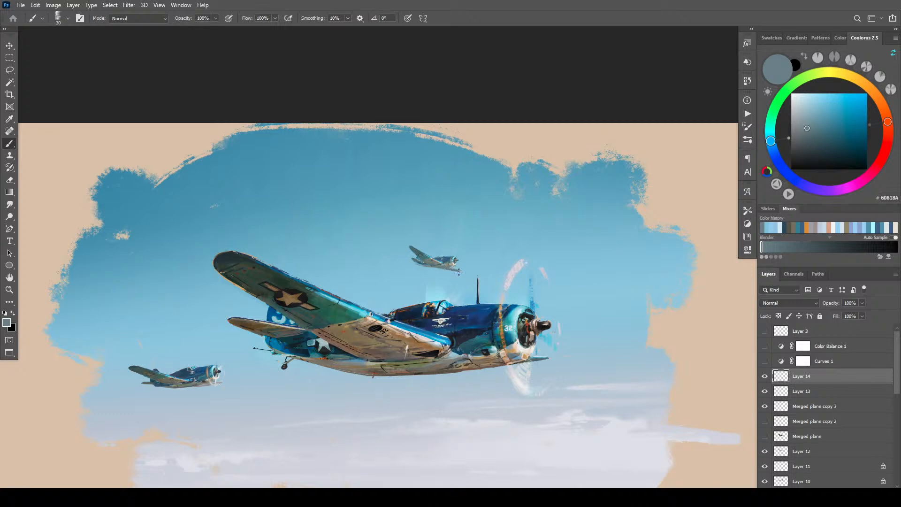
pyautogui.keyDown('alt'); pyautogui.click(460, 271); pyautogui.keyUp('alt')
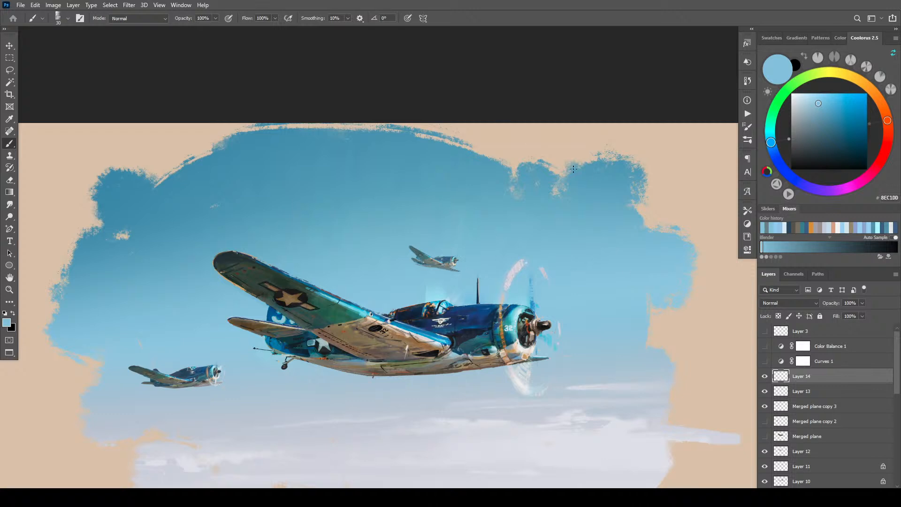
# - Show the Color Balance 1 and Curves 1 adjustments again and review the whole painting at several scales
pyautogui.moveTo(765, 346); pyautogui.dragTo(765, 361)
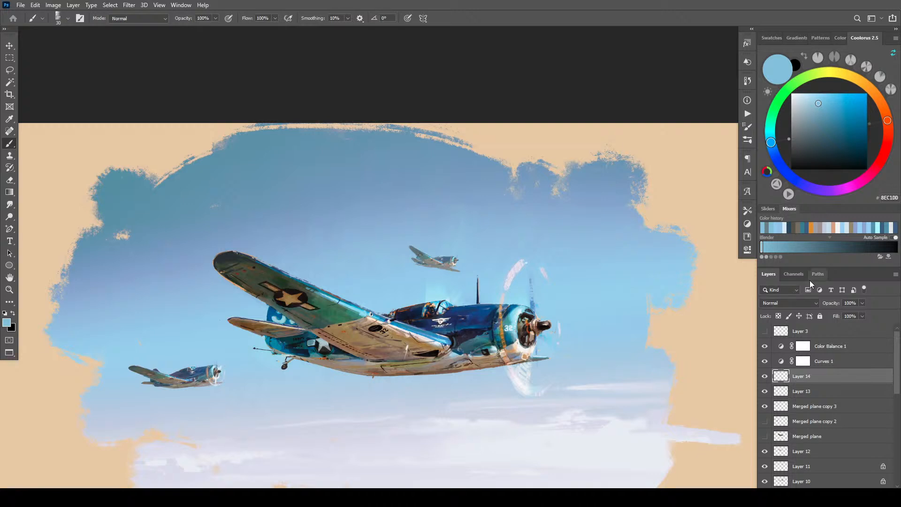
pyautogui.hotkey('ctrl', '-')
pyautogui.hotkey('ctrl', '-')
pyautogui.hotkey('ctrl', '-')
pyautogui.hotkey('ctrl', '-')
pyautogui.hotkey('ctrl', '-')
pyautogui.hotkey('ctrl', '-')
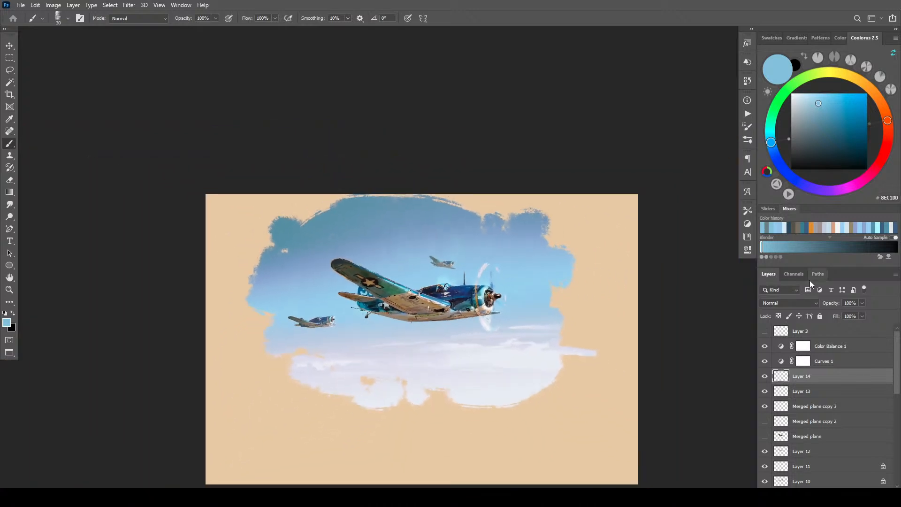
pyautogui.hotkey('ctrl', '+')
pyautogui.hotkey('ctrl', '+')
pyautogui.hotkey('ctrl', '+')
pyautogui.hotkey('ctrl', '+')
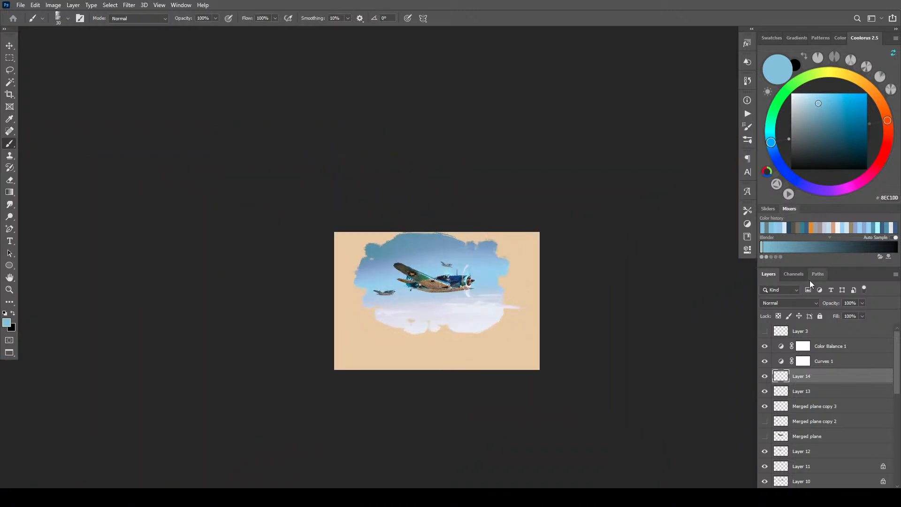
pyautogui.hotkey('ctrl', '-')
pyautogui.hotkey('ctrl', '-')
pyautogui.hotkey('ctrl', '-')
pyautogui.hotkey('ctrl', '-')
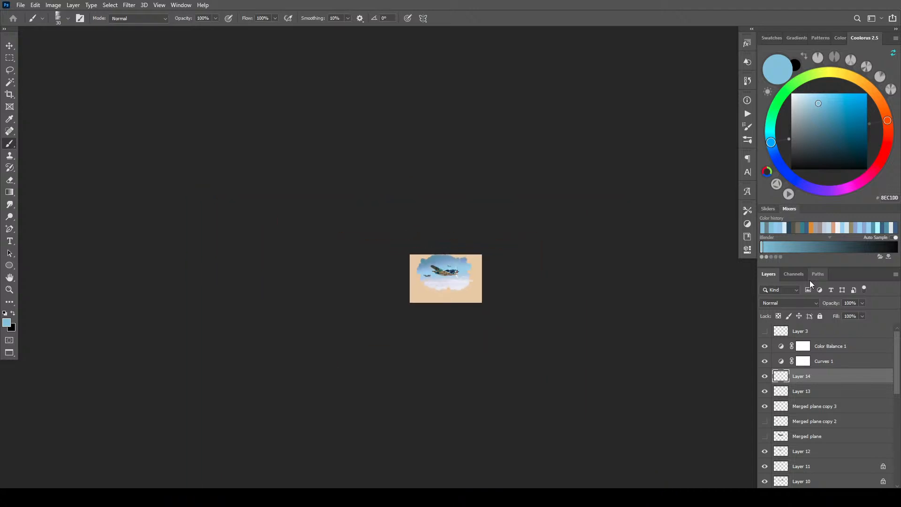
pyautogui.hotkey('ctrl', '+')
pyautogui.hotkey('ctrl', '+')
pyautogui.hotkey('ctrl', '+')
pyautogui.hotkey('ctrl', '+')
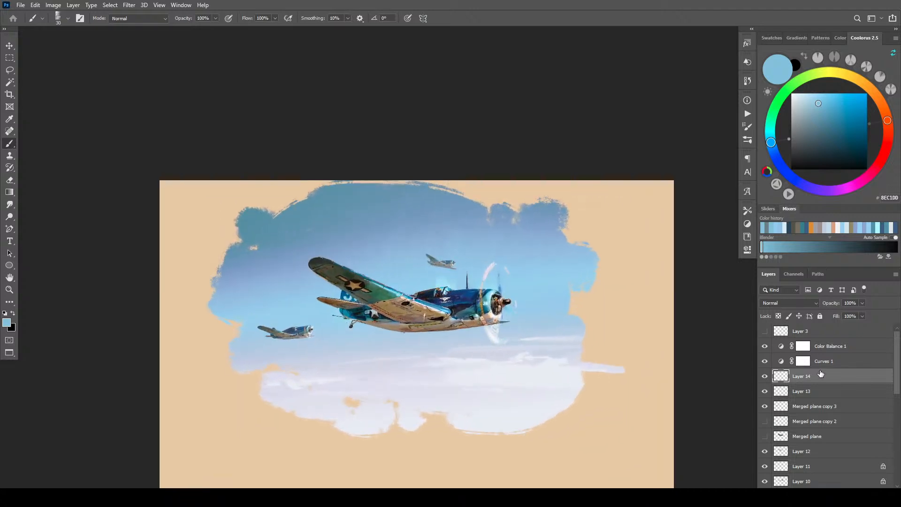
# - Toggle the visibility of Layer 14, Layer 13 and Merged plane copy 3 to check what each one contributes
pyautogui.moveTo(765, 376)
pyautogui.mouseDown()
pyautogui.moveTo(765, 409)
pyautogui.moveTo(766, 376)
pyautogui.mouseUp()
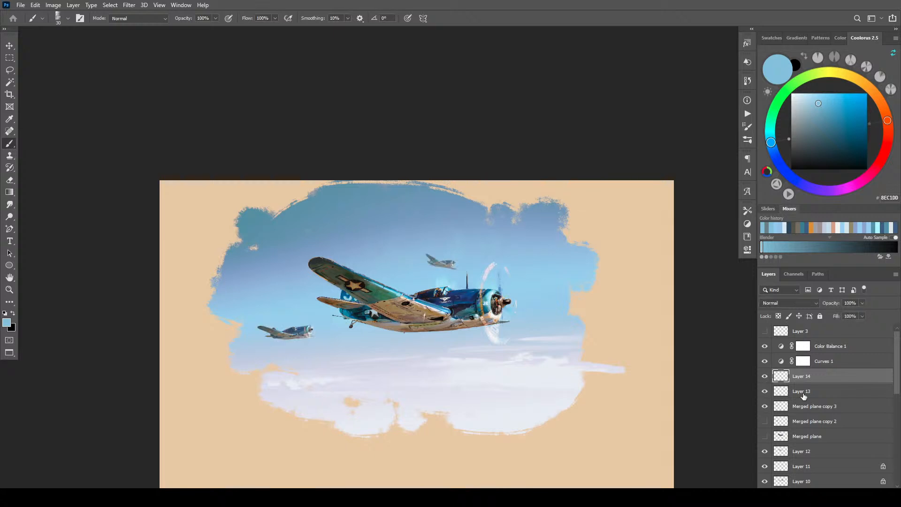
pyautogui.click(765, 407)
pyautogui.click(766, 394)
pyautogui.click(766, 393)
pyautogui.click(767, 378)
pyautogui.click(765, 377)
# - Group Layer 14, Layer 13 and Merged plane copy 3 and name the group BG Planes
pyautogui.keyDown('shift'); pyautogui.click(817, 412); pyautogui.keyUp('shift')
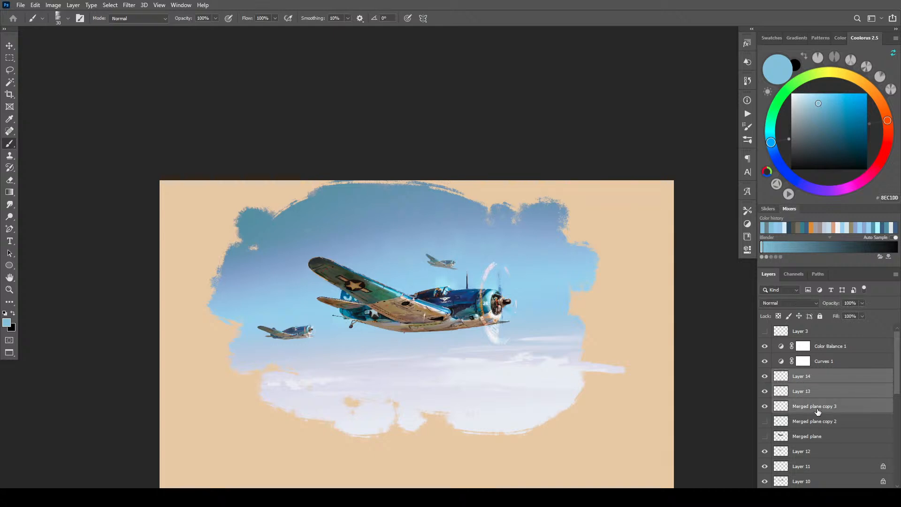
pyautogui.hotkey('ctrl', 'g')
pyautogui.doubleClick(800, 375)
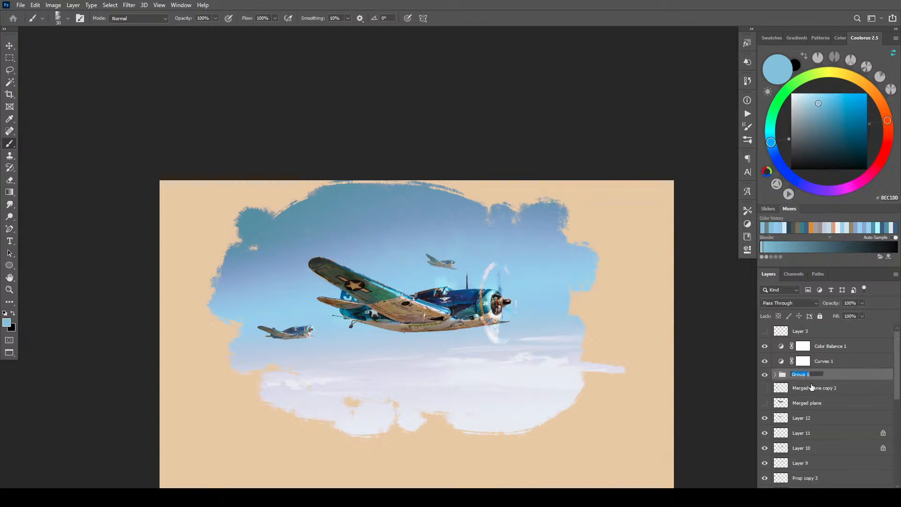
pyautogui.write('BG Planes')
pyautogui.press('Return')
# - Try the BG Planes group at 65% opacity, compare it at small scale, and restore it to 100%
pyautogui.click(862, 304)
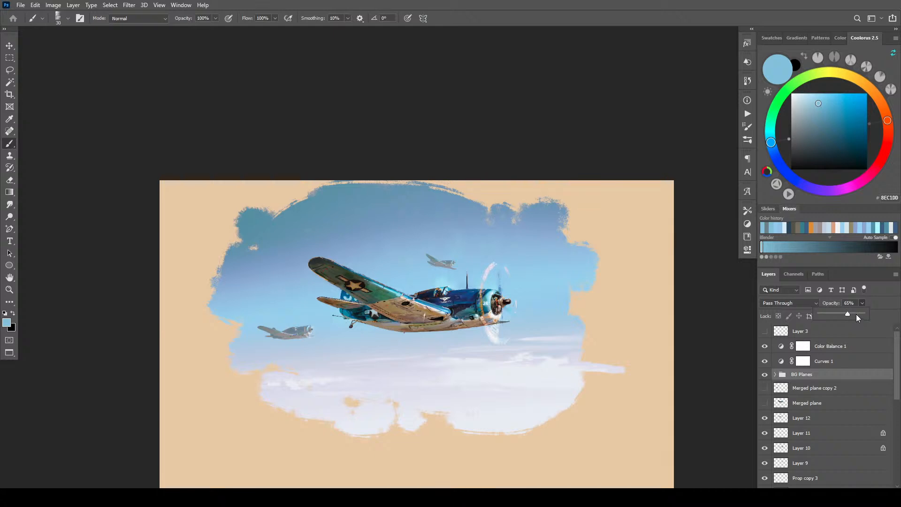
pyautogui.hotkey('ctrl', '-')
pyautogui.hotkey('ctrl', '-')
pyautogui.hotkey('ctrl', '-')
pyautogui.hotkey('ctrl', '-')
pyautogui.hotkey('ctrl', '+')
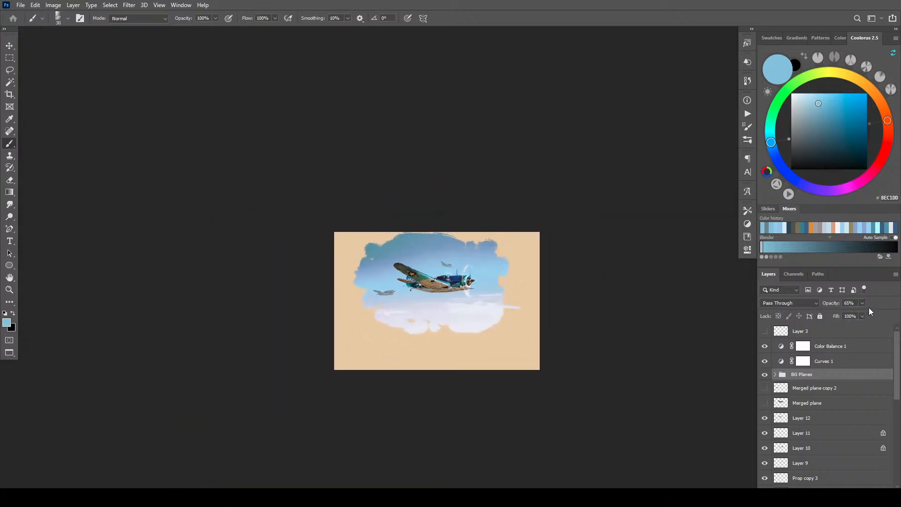
pyautogui.click(864, 304)
pyautogui.moveTo(861, 314); pyautogui.dragTo(899, 322)
# - Duplicate the BG Planes group, hide the original and merge the copy into a single layer
pyautogui.hotkey('ctrl', '+')
pyautogui.hotkey('ctrl', '+')
pyautogui.hotkey('ctrl', '+')
pyautogui.hotkey('ctrl', '+')
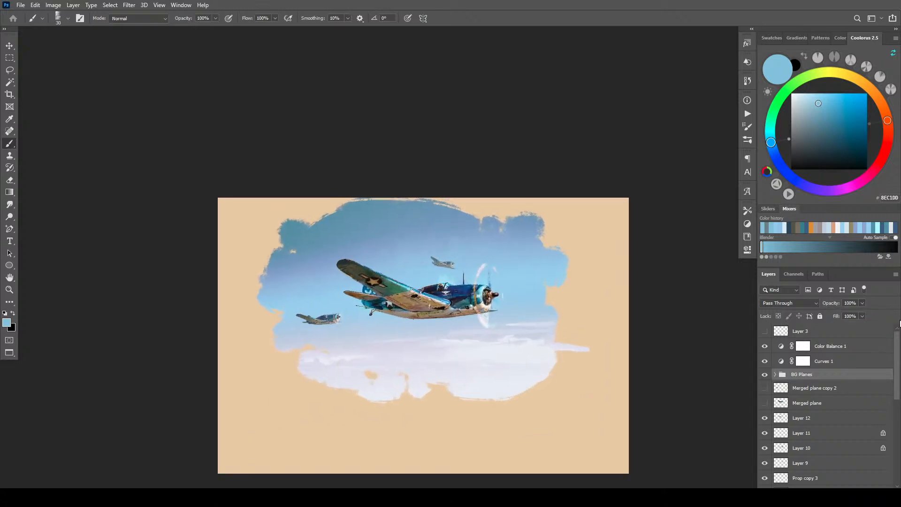
pyautogui.hotkey('ctrl', '-')
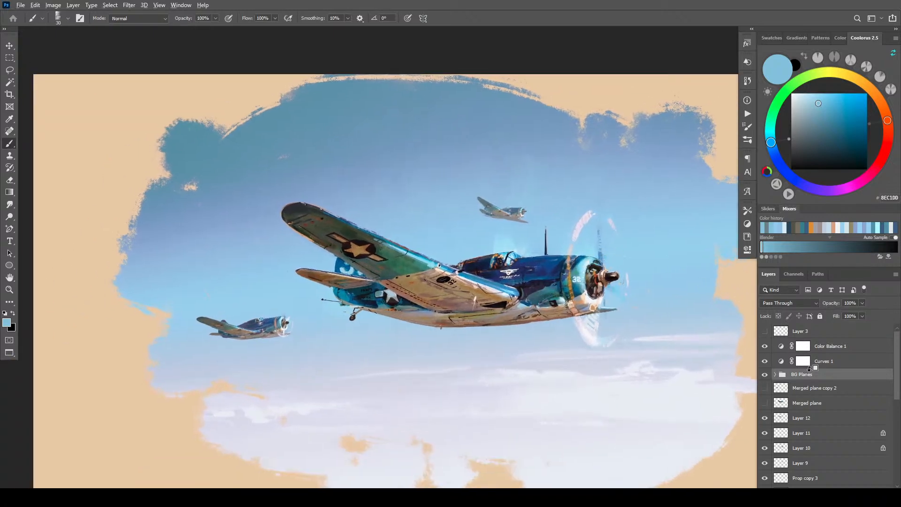
pyautogui.moveTo(812, 372); pyautogui.dragTo(798, 380)
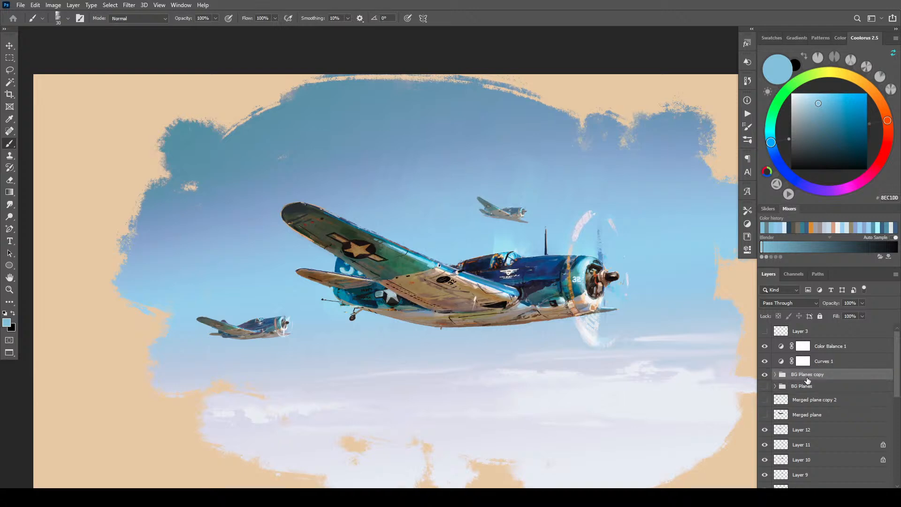
pyautogui.rightClick(804, 379)
pyautogui.click(827, 304)
pyautogui.moveTo(794, 382); pyautogui.dragTo(807, 374)
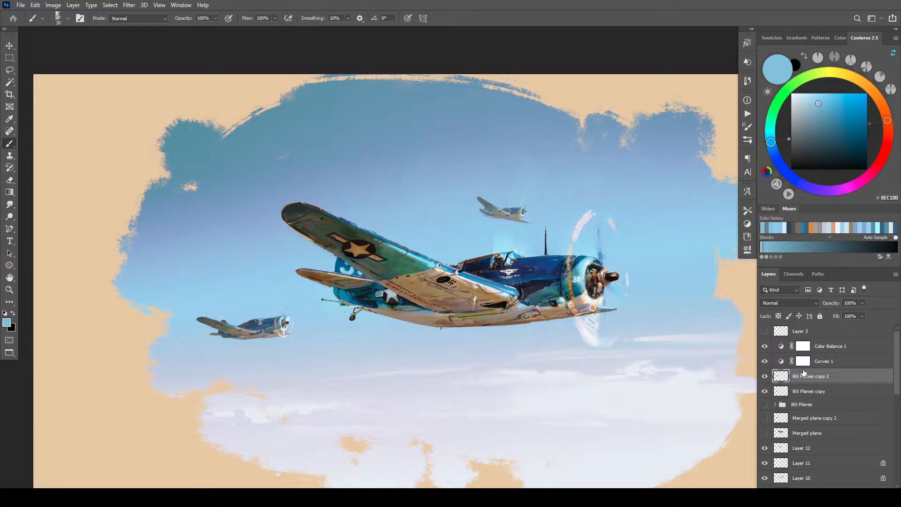
pyautogui.hotkey('ctrl', 'z')
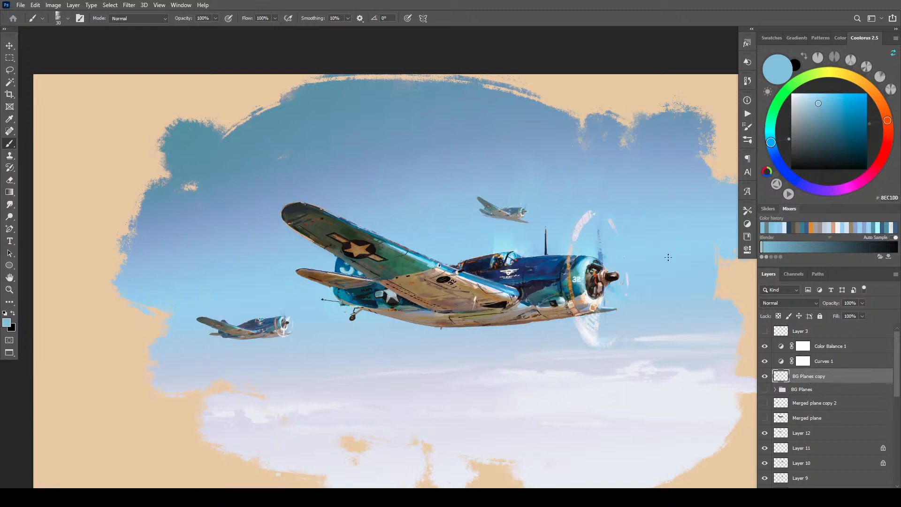
# - Try rotating the merged distant planes about -3° and shifting them slightly left, comparing the composition at small scale
pyautogui.scroll(-5, 668, 257)
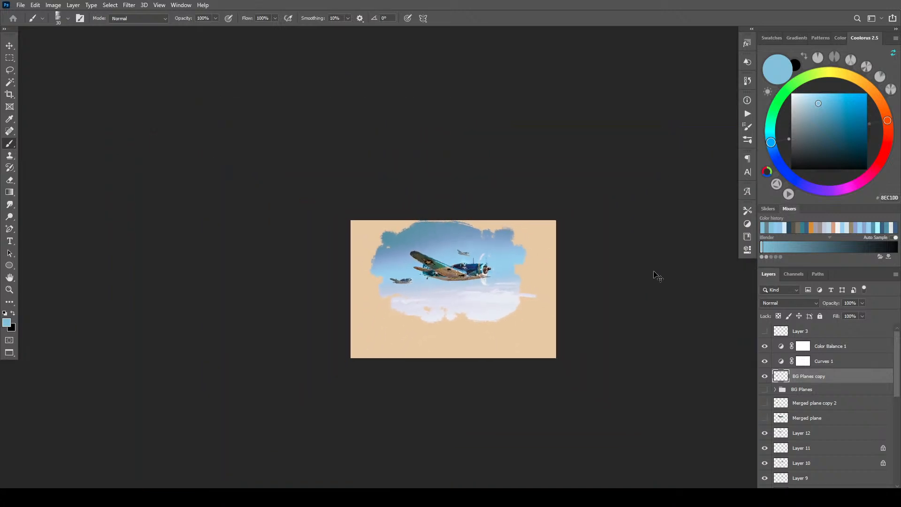
pyautogui.scroll(2, 657, 276)
pyautogui.hotkey('ctrl', 't')
pyautogui.moveTo(587, 207); pyautogui.dragTo(521, 219)
pyautogui.moveTo(450, 262); pyautogui.dragTo(452, 270)
pyautogui.moveTo(548, 222); pyautogui.dragTo(542, 218)
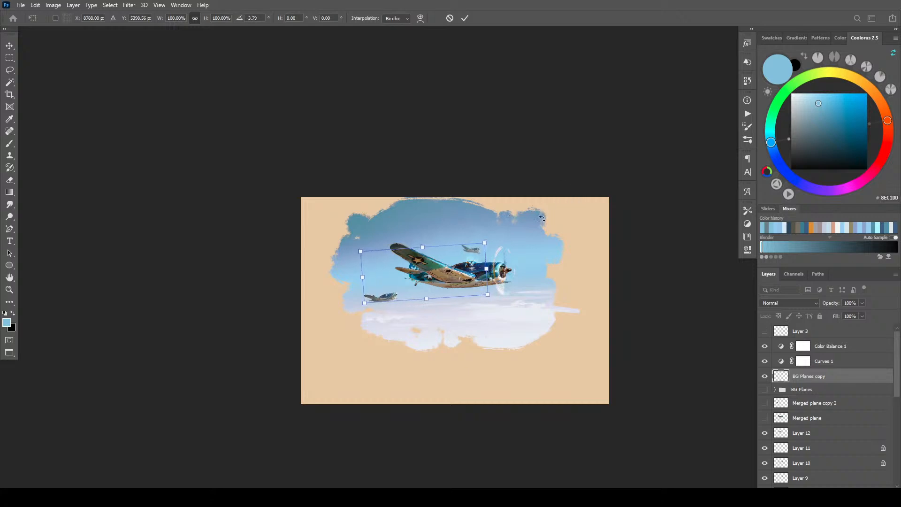
pyautogui.moveTo(387, 282); pyautogui.dragTo(377, 275)
pyautogui.moveTo(497, 244); pyautogui.dragTo(497, 240)
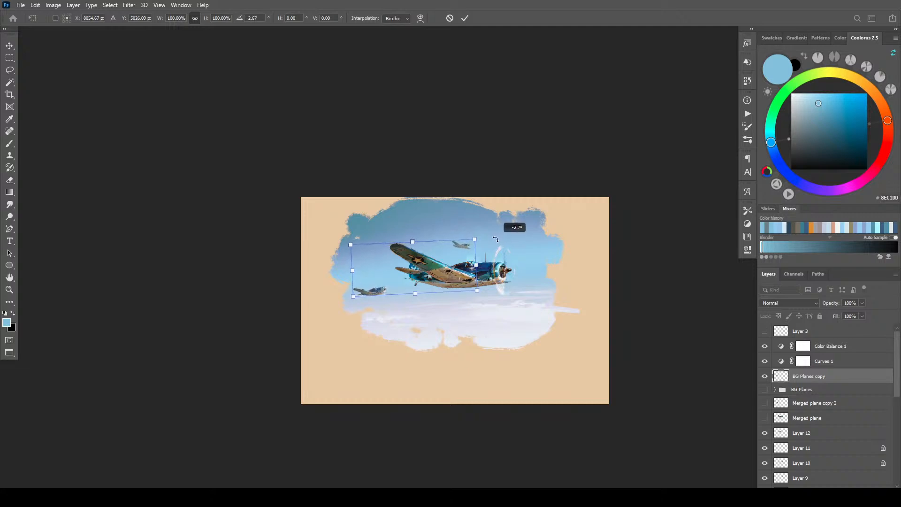
pyautogui.moveTo(438, 259); pyautogui.dragTo(471, 257)
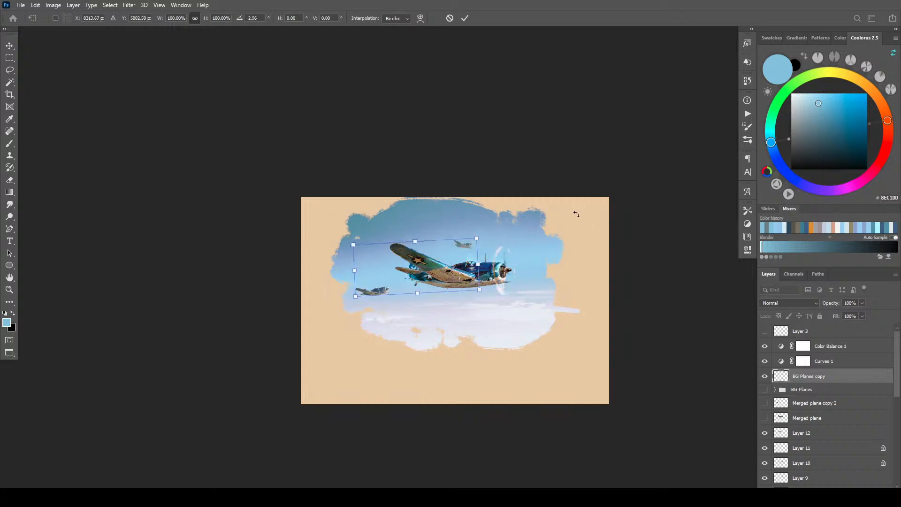
pyautogui.hotkey('ctrl', '-')
pyautogui.hotkey('ctrl', '-')
pyautogui.hotkey('ctrl', '+')
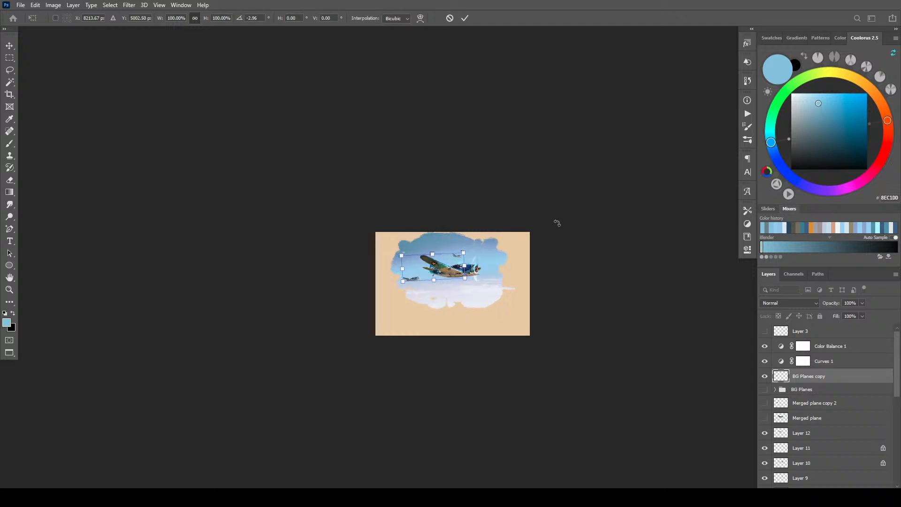
pyautogui.press('b')
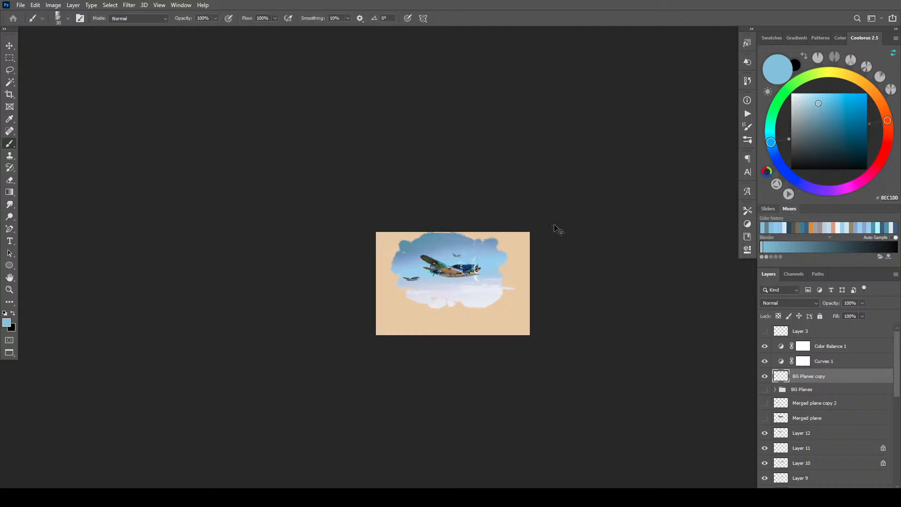
pyautogui.hotkey('ctrl', '-')
pyautogui.hotkey('ctrl', '-')
pyautogui.hotkey('ctrl', '+')
pyautogui.hotkey('ctrl', '+')
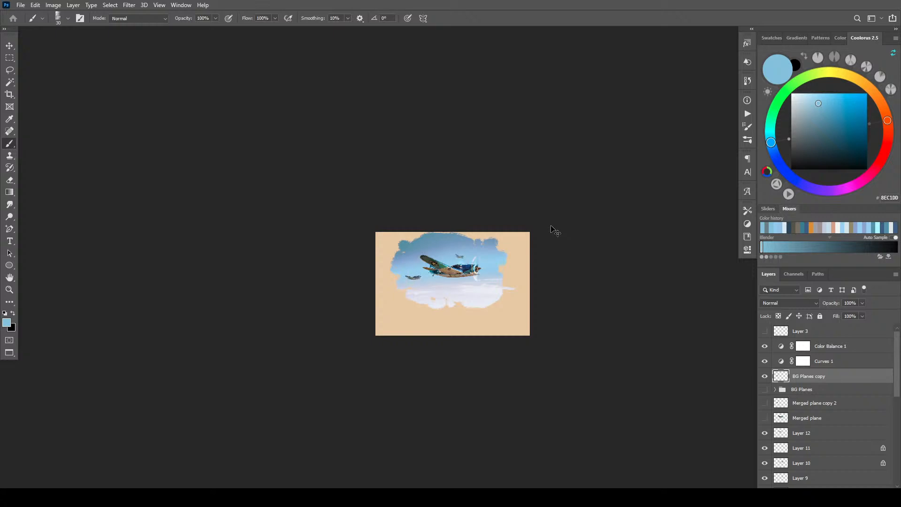
# - Cut the upper distant plane from BG Planes copy onto its own layer and move it above the lower distant plane
pyautogui.press('m')
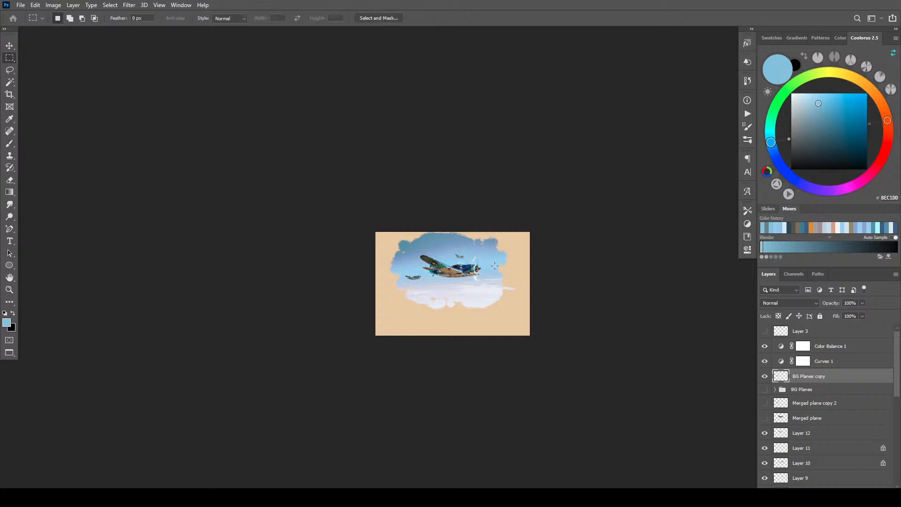
pyautogui.moveTo(446, 248)
pyautogui.mouseDown()
pyautogui.moveTo(478, 270)
pyautogui.moveTo(465, 259)
pyautogui.moveTo(539, 257)
pyautogui.moveTo(469, 254)
pyautogui.moveTo(481, 262)
pyautogui.mouseUp()
pyautogui.hotkey('ctrl', 'j')
pyautogui.press('v')
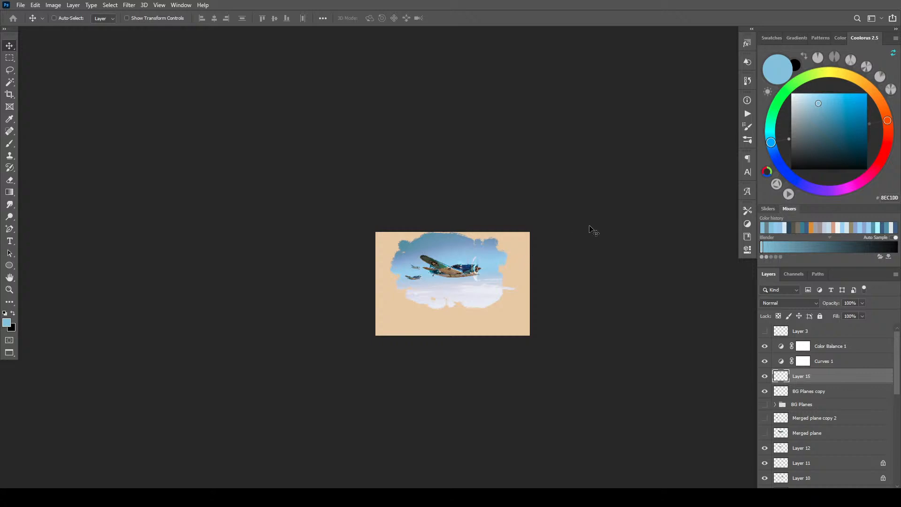
pyautogui.moveTo(543, 244); pyautogui.dragTo(563, 235)
pyautogui.hotkey('ctrl', '-')
pyautogui.hotkey('ctrl', '-')
pyautogui.hotkey('ctrl', '+')
pyautogui.hotkey('ctrl', '+')
pyautogui.hotkey('ctrl', '+')
pyautogui.hotkey('ctrl', '+')
pyautogui.hotkey('ctrl', '+')
pyautogui.hotkey('ctrl', '+')
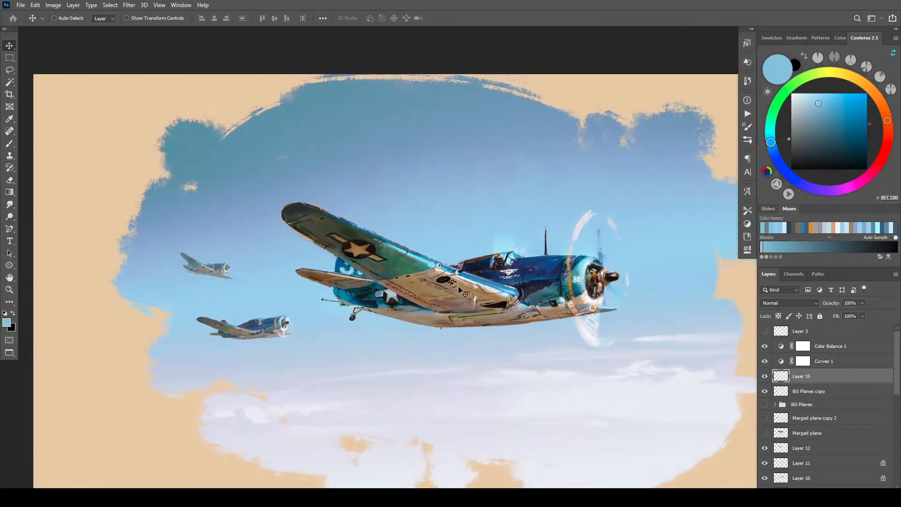
# - Try the separated distant plane high in the sky beyond the main plane's propeller and judge it at small scale
pyautogui.moveTo(463, 294); pyautogui.dragTo(586, 253)
pyautogui.moveTo(487, 258); pyautogui.dragTo(667, 261)
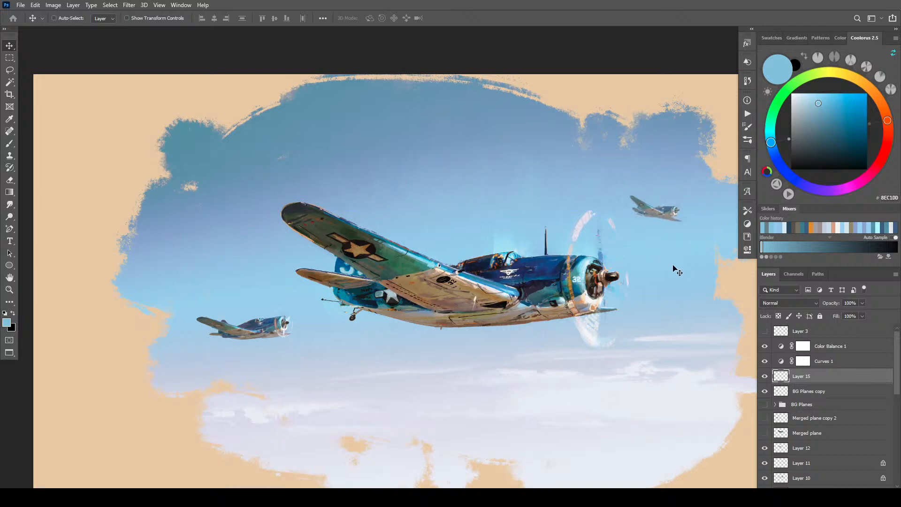
pyautogui.hotkey('ctrl', '-')
pyautogui.hotkey('ctrl', '-')
pyautogui.hotkey('ctrl', '-')
pyautogui.hotkey('ctrl', '-')
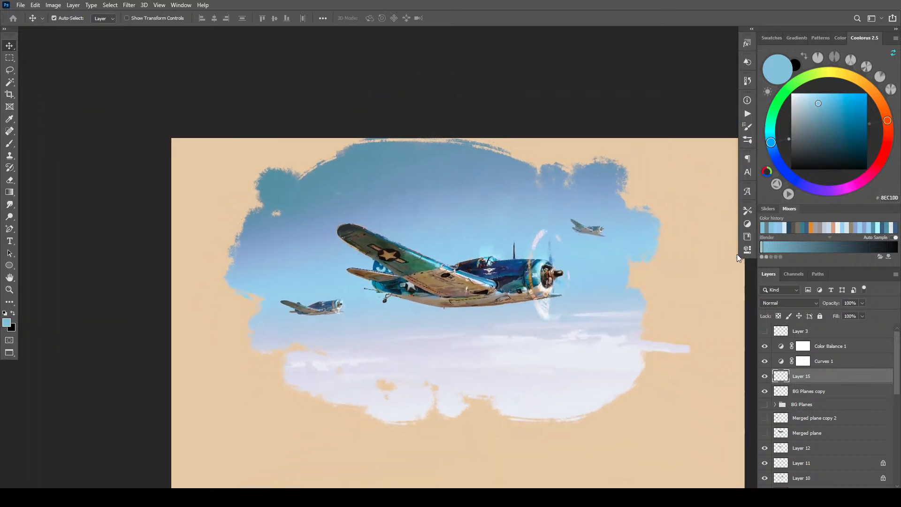
pyautogui.hotkey('ctrl', '-')
pyautogui.hotkey('ctrl', '+')
pyautogui.hotkey('ctrl', '+')
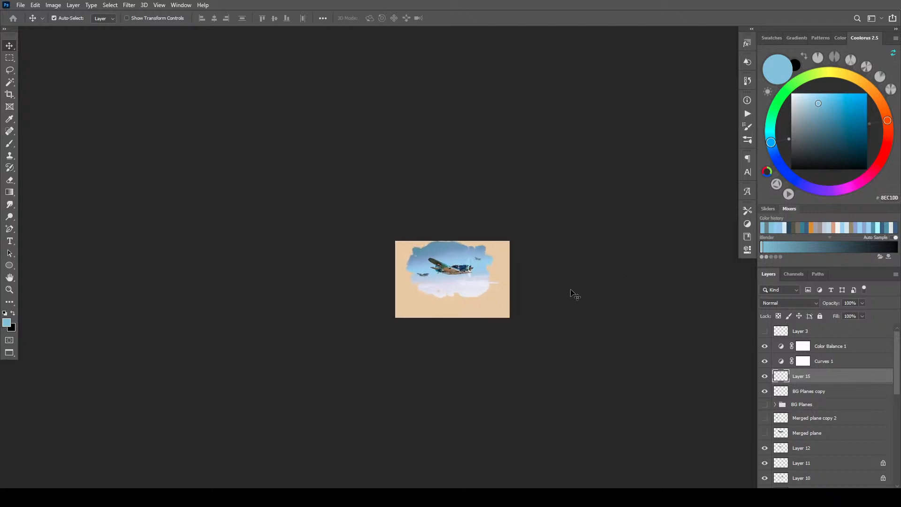
# - Try the separated distant plane lower, ahead of the main plane's nose, and judge it at small scale
pyautogui.moveTo(550, 284); pyautogui.dragTo(551, 296)
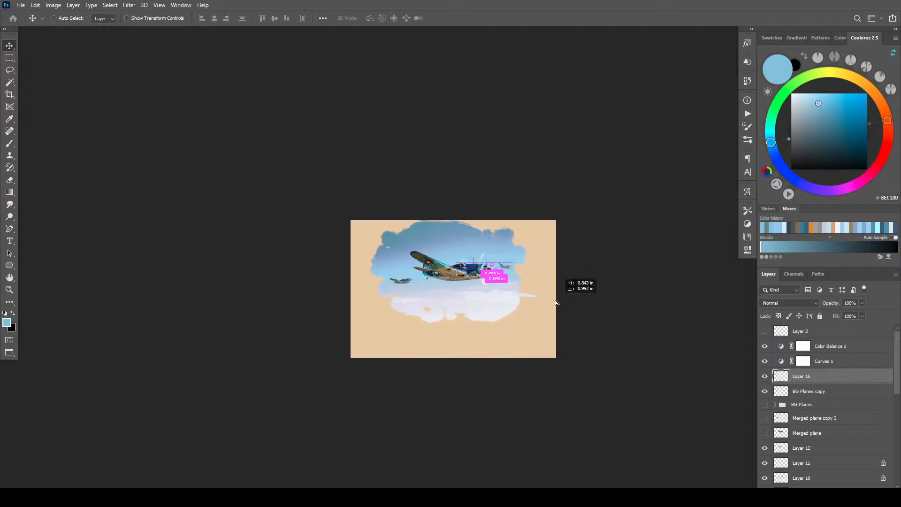
pyautogui.hotkey('ctrl', '-')
pyautogui.hotkey('ctrl', '-')
pyautogui.hotkey('ctrl', '+')
pyautogui.hotkey('ctrl', '+')
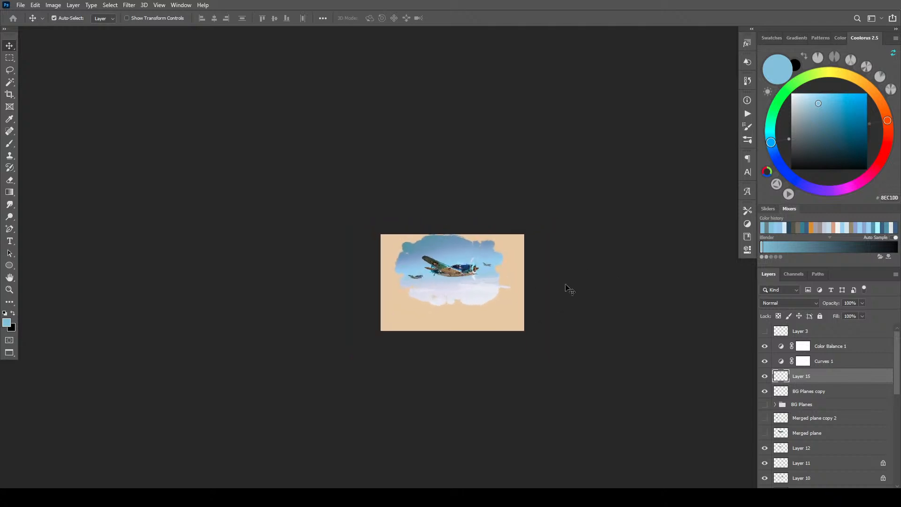
# - Try the separated distant plane just above the main plane, between its raised wing and canopy
pyautogui.hotkey('ctrl', '-')
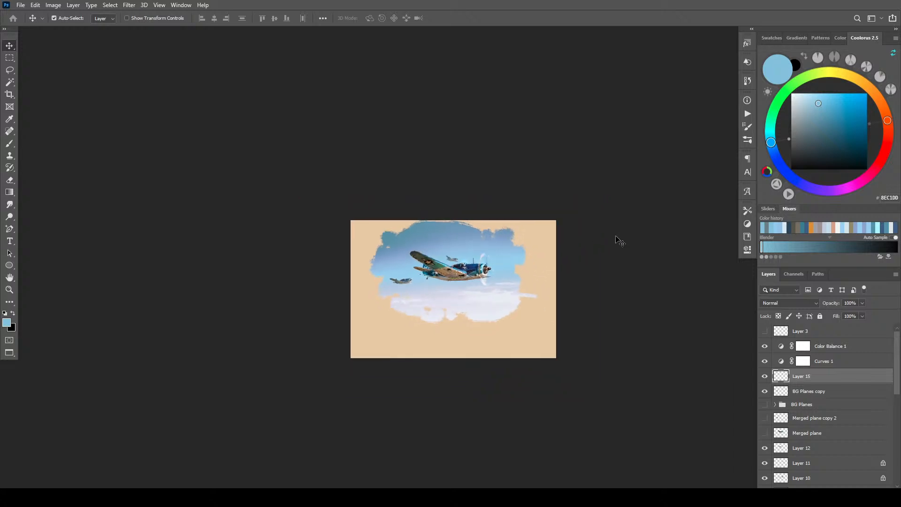
pyautogui.hotkey('ctrl', '-')
pyautogui.hotkey('ctrl', '+')
pyautogui.hotkey('ctrl', '+')
pyautogui.hotkey('ctrl', '+')
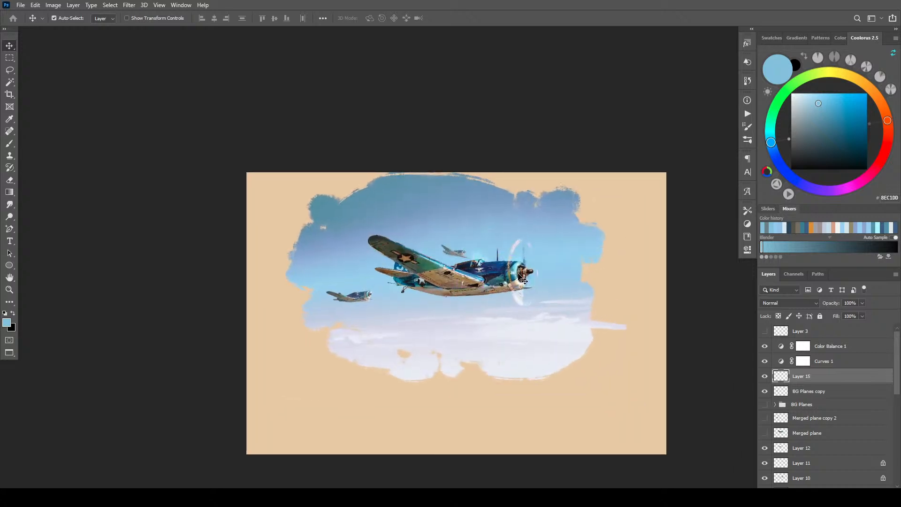
pyautogui.hotkey('ctrl', '+')
pyautogui.scroll(-5, 583, 249)
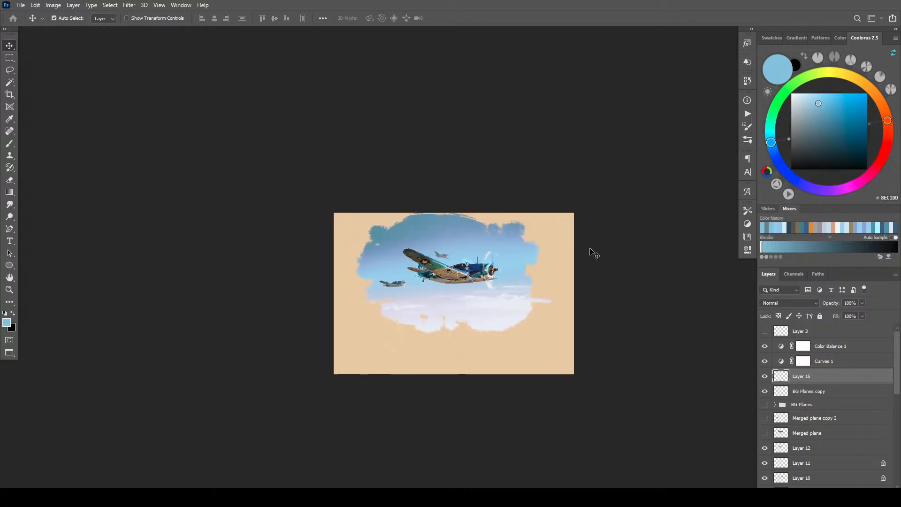
# - Place the separated distant plane close above the lower distant plane, behind the main plane's tail
pyautogui.scroll(2, 571, 260)
pyautogui.scroll(3, 439, 291)
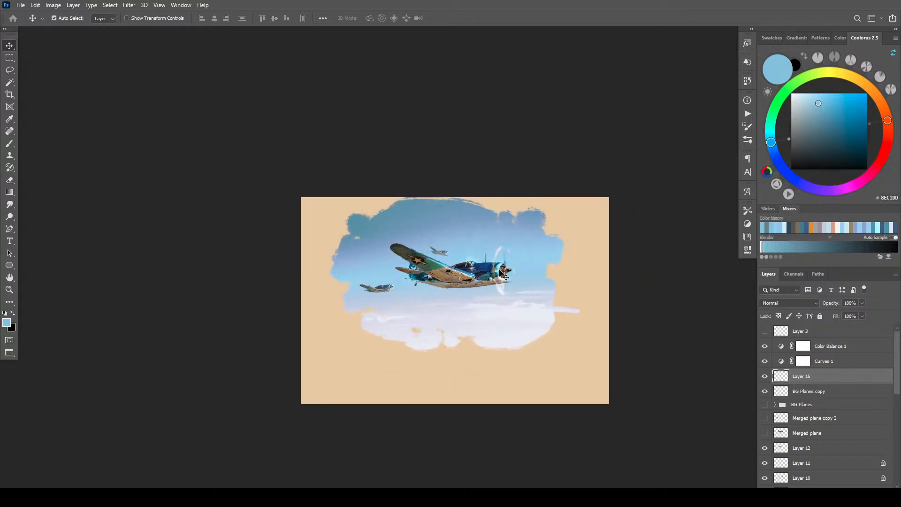
pyautogui.scroll(2, 592, 259)
pyautogui.scroll(-6, 646, 241)
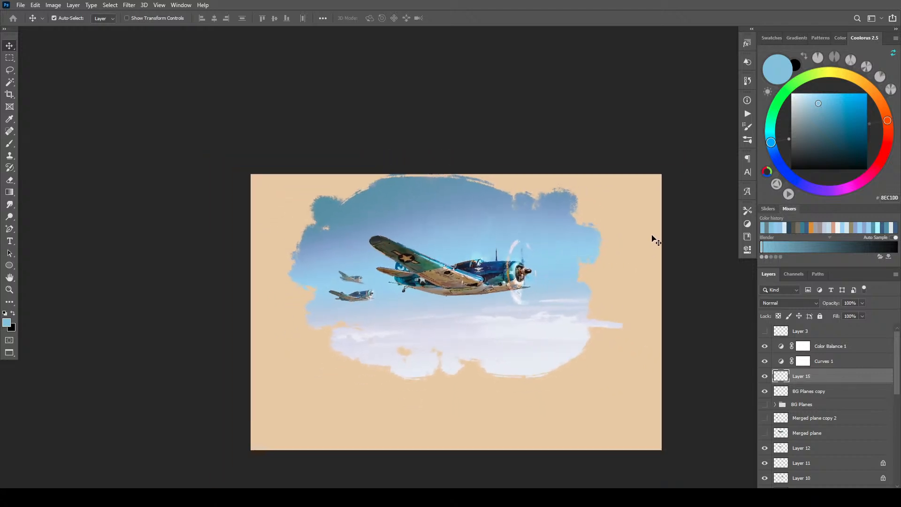
# - Enlarge the lower distant plane behind the main plane's tail with Free Transform
pyautogui.scroll(-2, 643, 242)
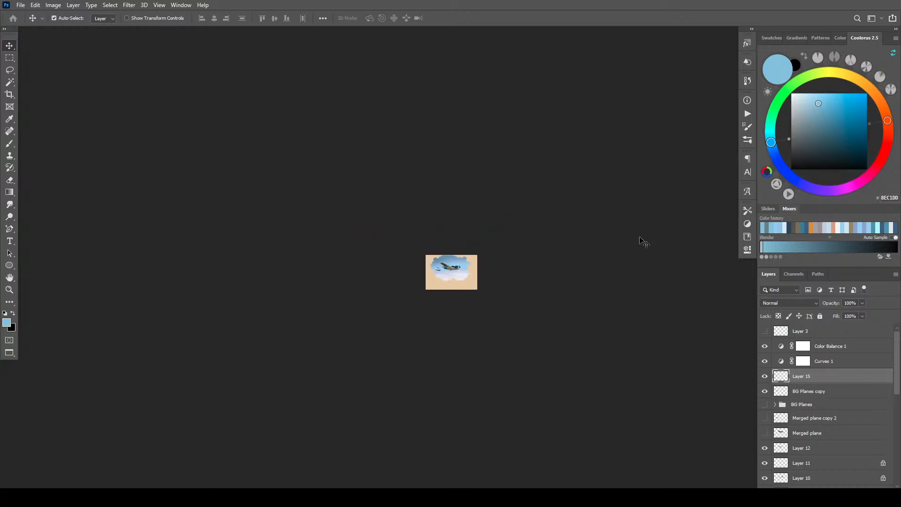
pyautogui.scroll(6, 544, 259)
pyautogui.scroll(4, 538, 263)
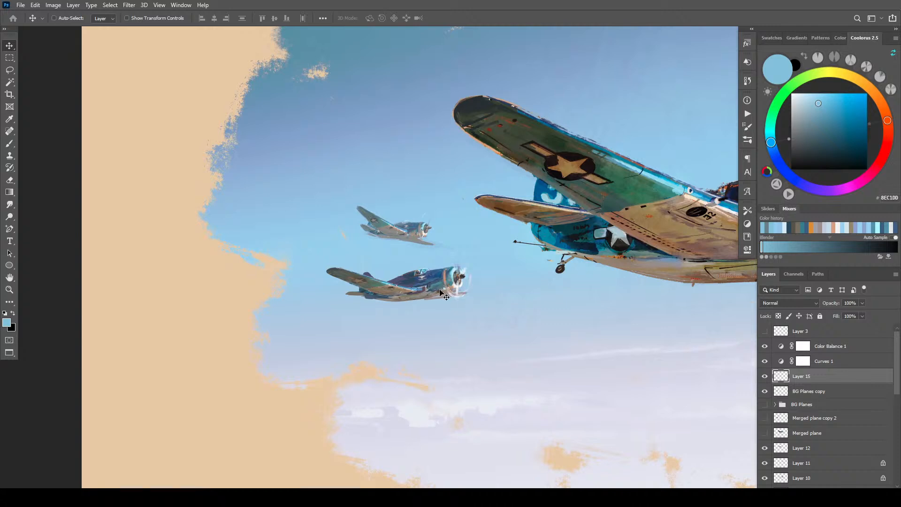
pyautogui.keyDown('ctrl'); pyautogui.click(441, 293); pyautogui.keyUp('ctrl')
pyautogui.hotkey('ctrl', 't')
pyautogui.moveTo(474, 302); pyautogui.dragTo(515, 339)
pyautogui.press('Return')
# - Examine the size and spacing of both distant planes against the main plane at several zoom levels
pyautogui.hotkey('ctrl', '-')
pyautogui.hotkey('ctrl', '-')
pyautogui.hotkey('ctrl', '-')
pyautogui.hotkey('ctrl', '-')
pyautogui.hotkey('ctrl', '-')
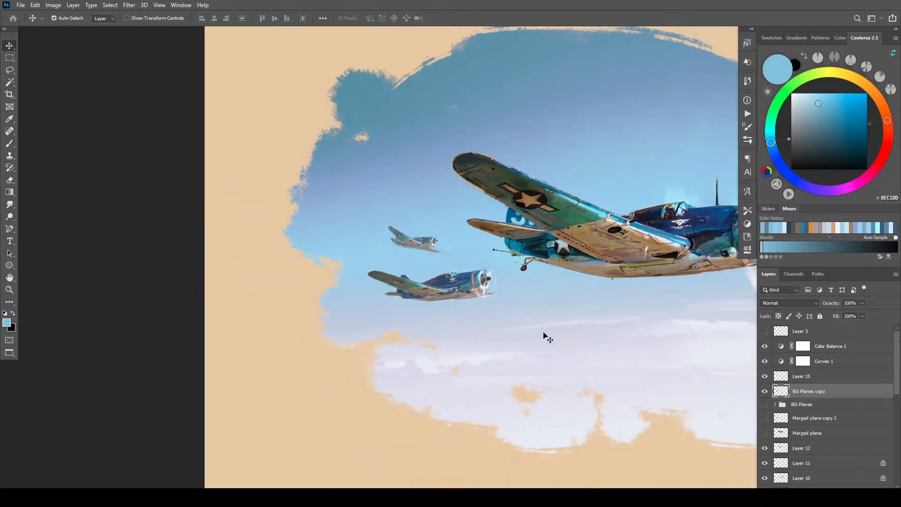
pyautogui.hotkey('ctrl', '-')
pyautogui.hotkey('ctrl', '-')
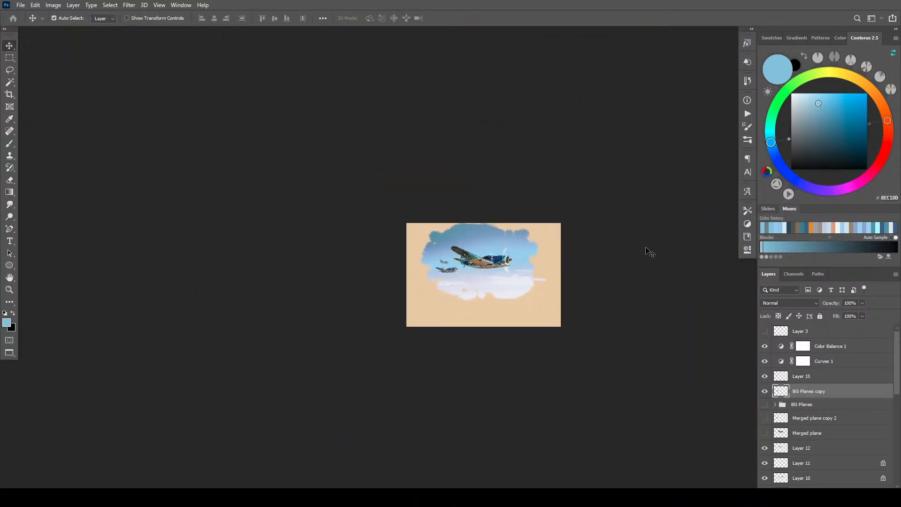
pyautogui.hotkey('ctrl', '+')
pyautogui.hotkey('ctrl', '+')
pyautogui.hotkey('ctrl', '+')
pyautogui.hotkey('ctrl', '+')
pyautogui.hotkey('ctrl', '-')
pyautogui.hotkey('ctrl', '-')
pyautogui.hotkey('ctrl', '-')
pyautogui.hotkey('ctrl', '-')
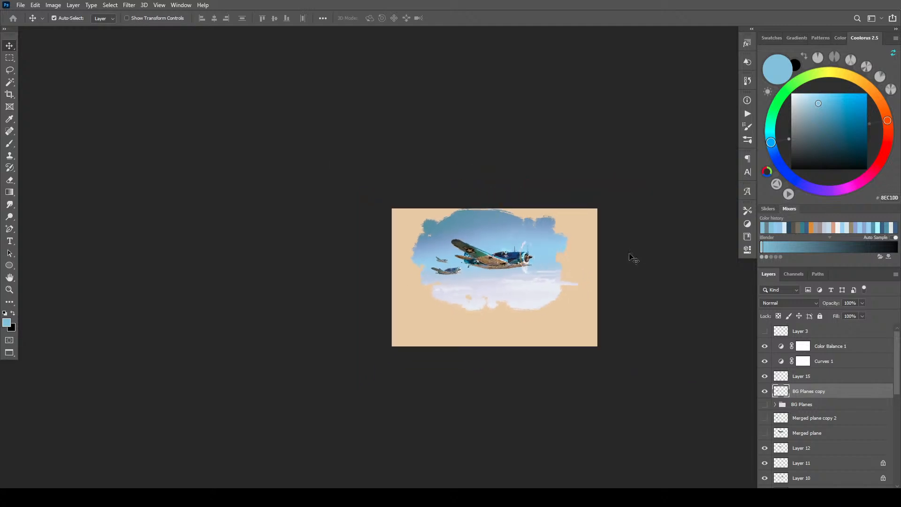
pyautogui.hotkey('ctrl', '+')
pyautogui.hotkey('ctrl', '+')
pyautogui.hotkey('ctrl', '+')
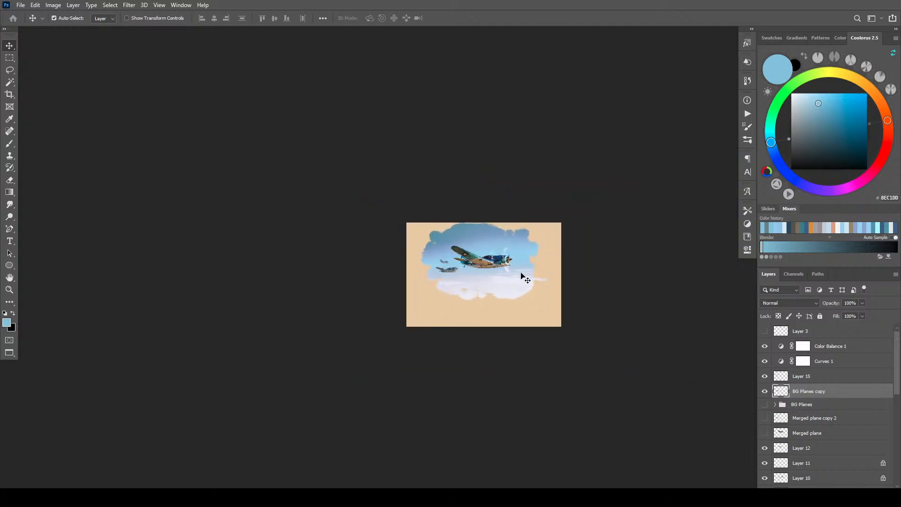
pyautogui.hotkey('ctrl', '+')
pyautogui.moveTo(523, 276)
pyautogui.mouseDown()
pyautogui.moveTo(515, 275)
pyautogui.moveTo(522, 270)
pyautogui.mouseUp()
pyautogui.hotkey('ctrl', '-')
pyautogui.hotkey('ctrl', '-')
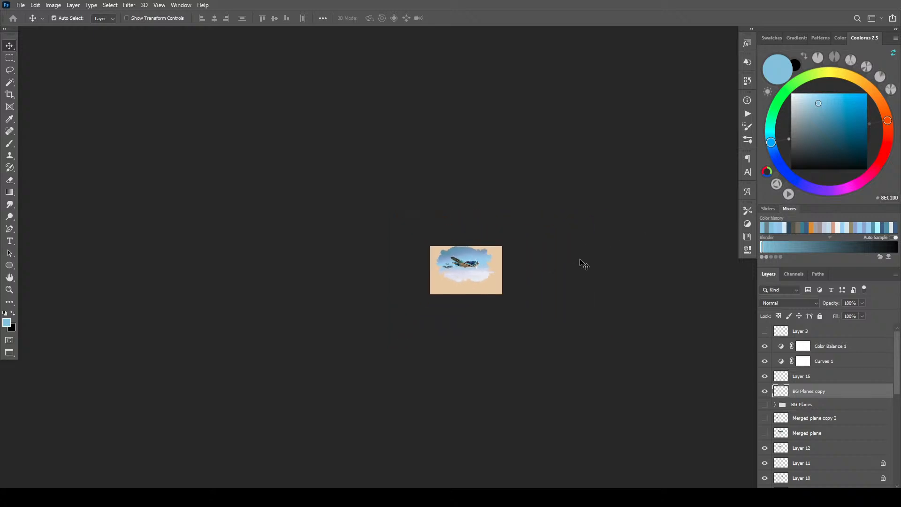
pyautogui.hotkey('ctrl', '+')
pyautogui.hotkey('ctrl', '-')
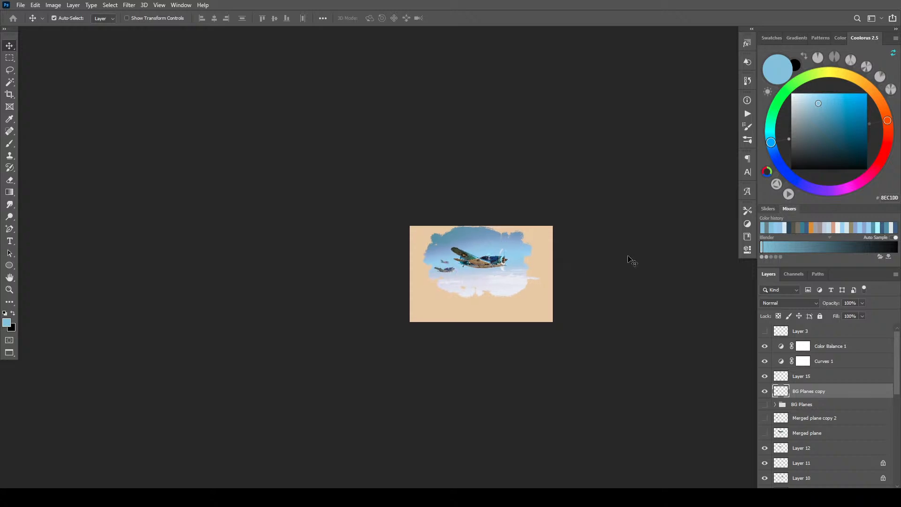
pyautogui.hotkey('ctrl', '+')
pyautogui.hotkey('ctrl', '+')
pyautogui.hotkey('ctrl', '+')
pyautogui.hotkey('ctrl', '+')
pyautogui.hotkey('ctrl', '+')
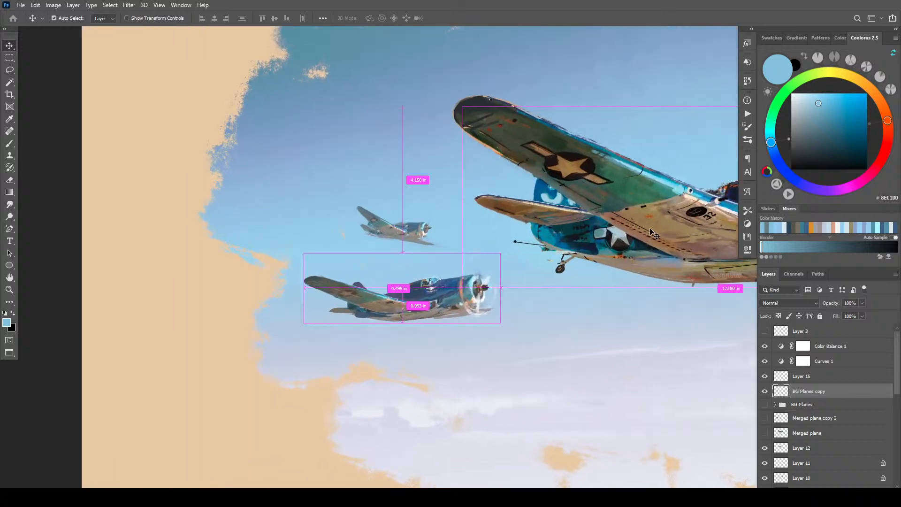
pyautogui.hotkey('ctrl', '-')
pyautogui.hotkey('ctrl', '+')
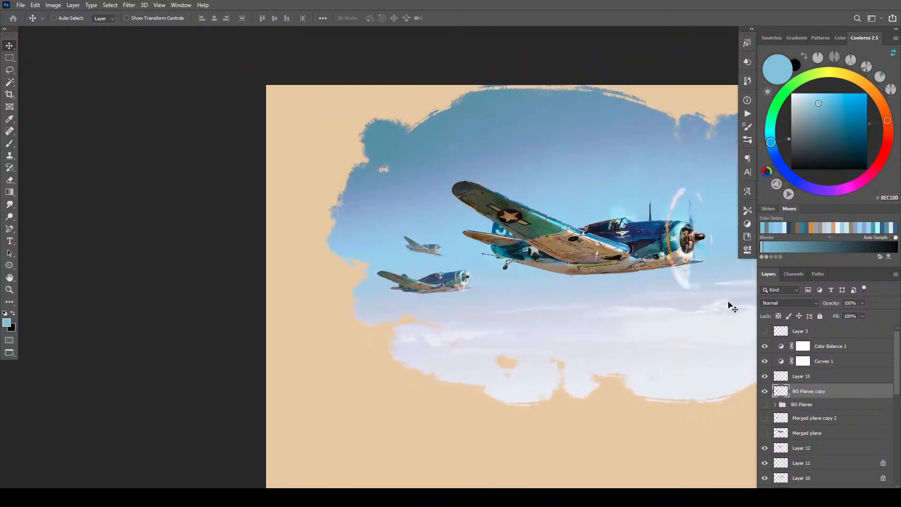
# - Move the smaller distant plane on Layer 15 down and back toward the lower distant plane's tail, and judge it at small scale
pyautogui.click(780, 378)
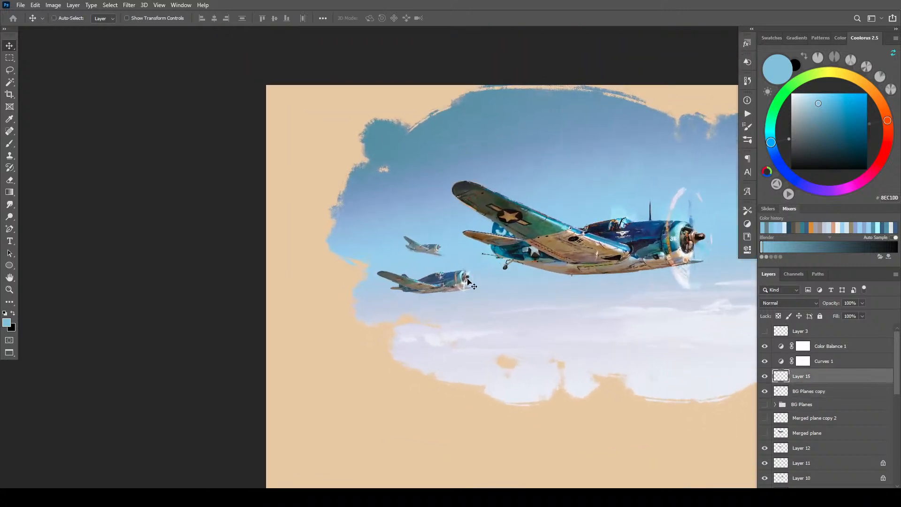
pyautogui.moveTo(471, 270); pyautogui.dragTo(452, 277)
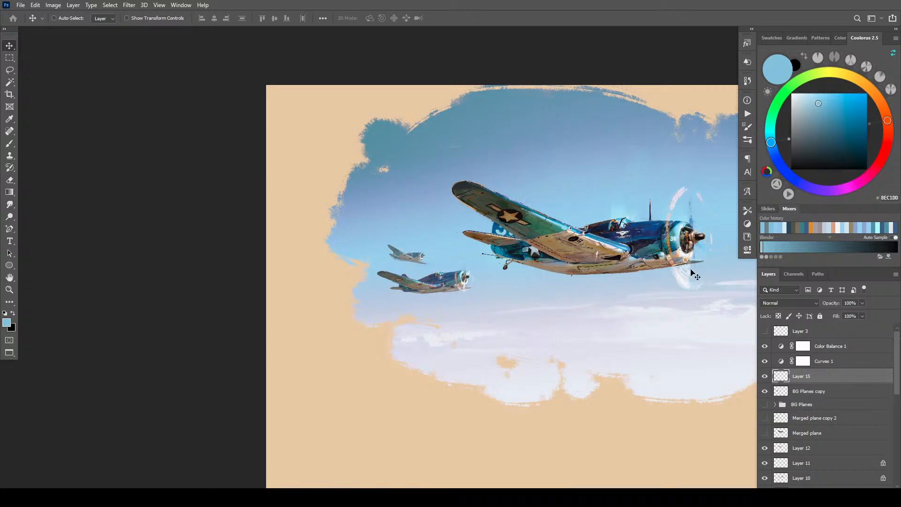
pyautogui.hotkey('ctrl', '-')
pyautogui.hotkey('ctrl', '-')
pyautogui.hotkey('ctrl', '-')
pyautogui.hotkey('ctrl', '-')
pyautogui.hotkey('ctrl', '-')
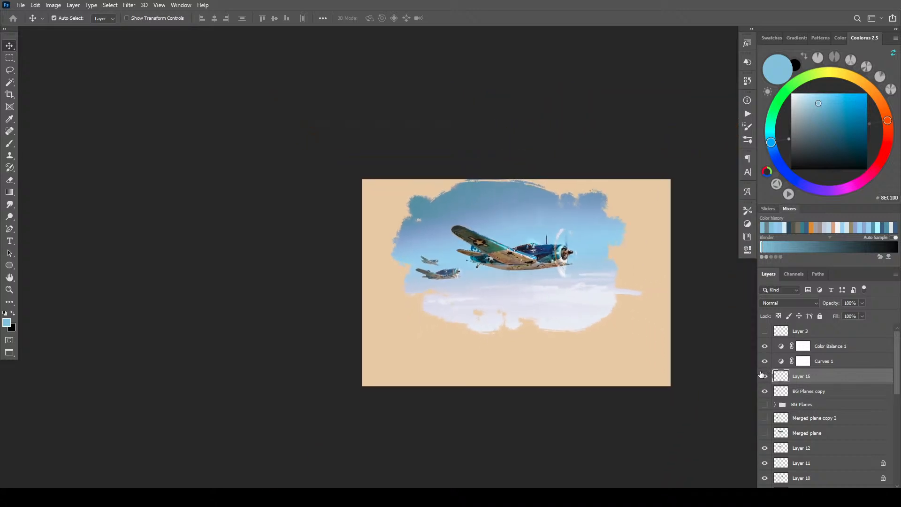
# - Nudge the smaller distant plane slightly up and farther back above the lower distant plane
pyautogui.hotkey('ctrl', '+')
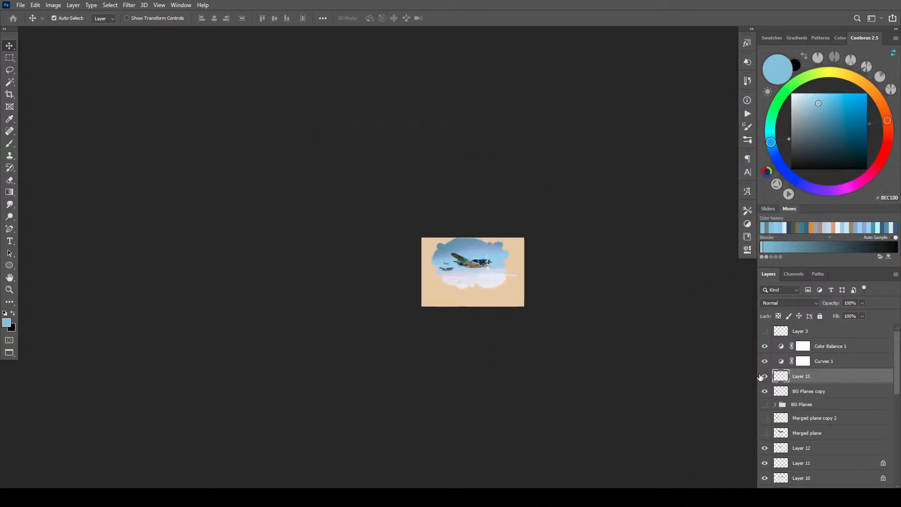
pyautogui.moveTo(554, 286); pyautogui.dragTo(547, 294)
pyautogui.hotkey('ctrl', '+')
pyautogui.hotkey('ctrl', '+')
pyautogui.hotkey('ctrl', '+')
pyautogui.hotkey('ctrl', '+')
pyautogui.hotkey('ctrl', '+')
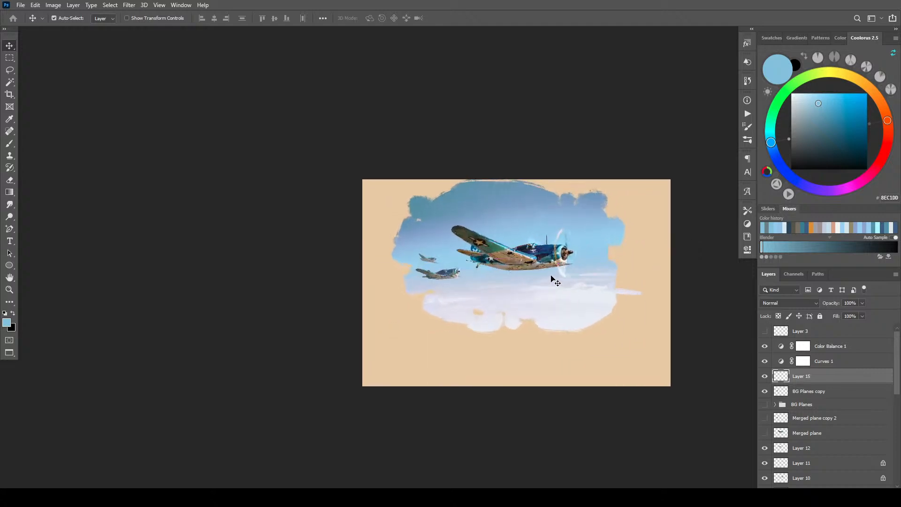
pyautogui.hscroll(3, 519, 322)
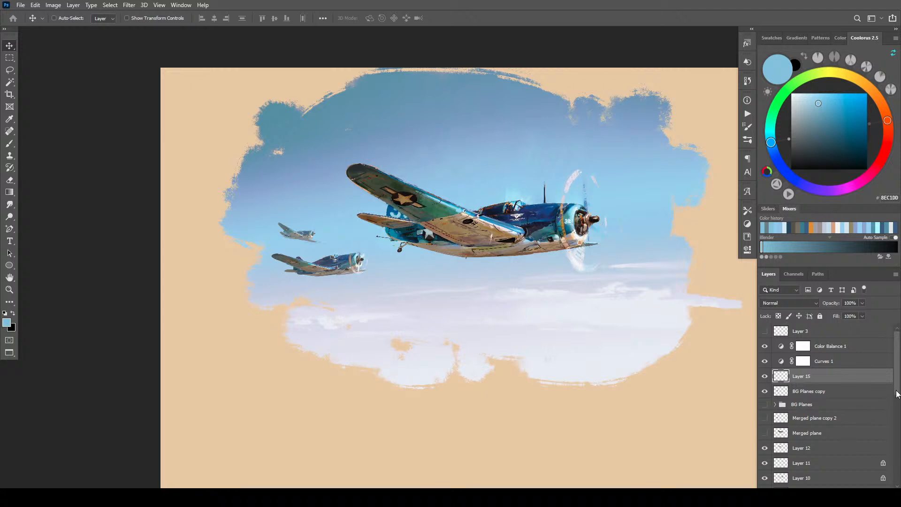
# - Hide both distant-plane layers and the Curves and Color Balance adjustments, and add a new layer above Merged plane copy 2
pyautogui.moveTo(764, 378); pyautogui.dragTo(765, 392)
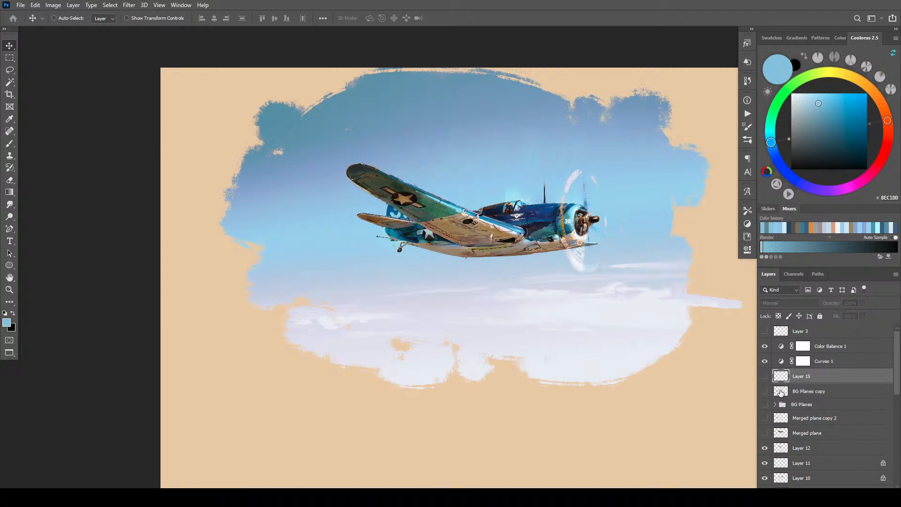
pyautogui.click(766, 361)
pyautogui.click(828, 419)
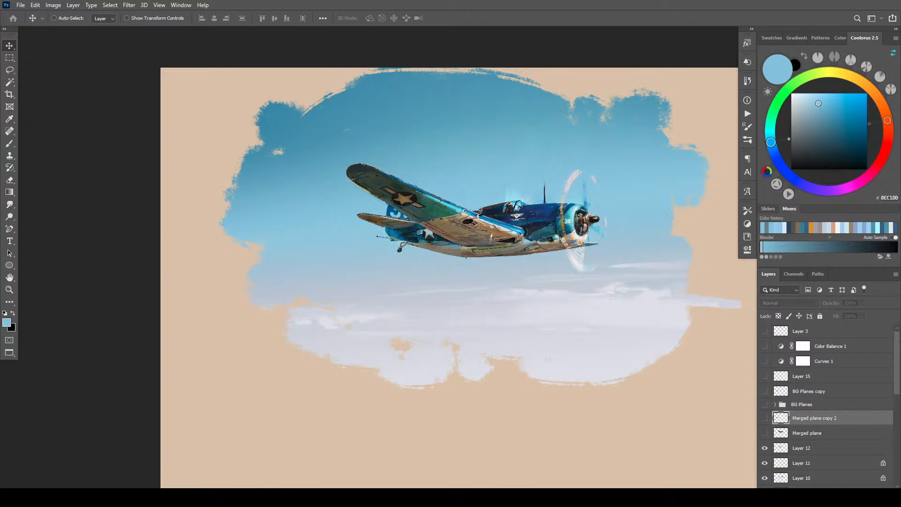
pyautogui.hotkey('ctrl', 'shift', 'alt', 'n')
# - Smudge the blue sky out to the canvas's left and top edges with Sample All Layers enabled and a brush size of 2200
pyautogui.press('r')
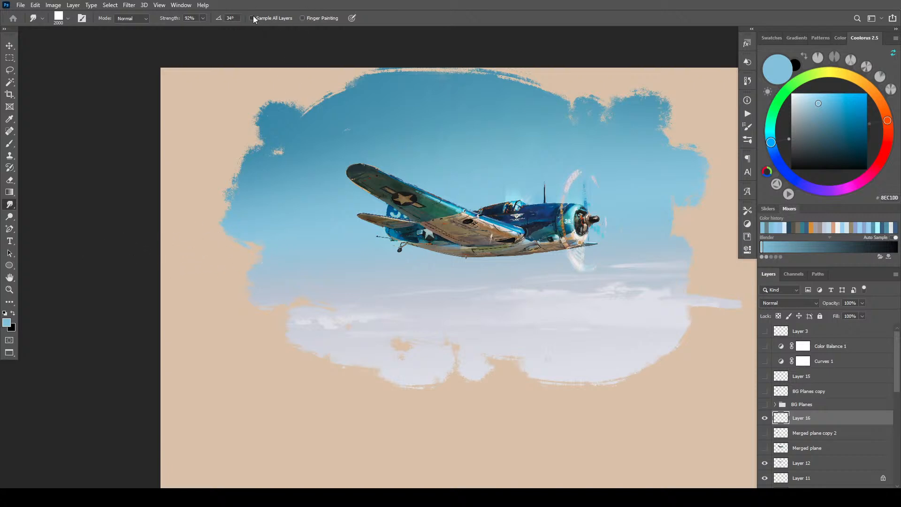
pyautogui.moveTo(245, 250); pyautogui.dragTo(117, 244)
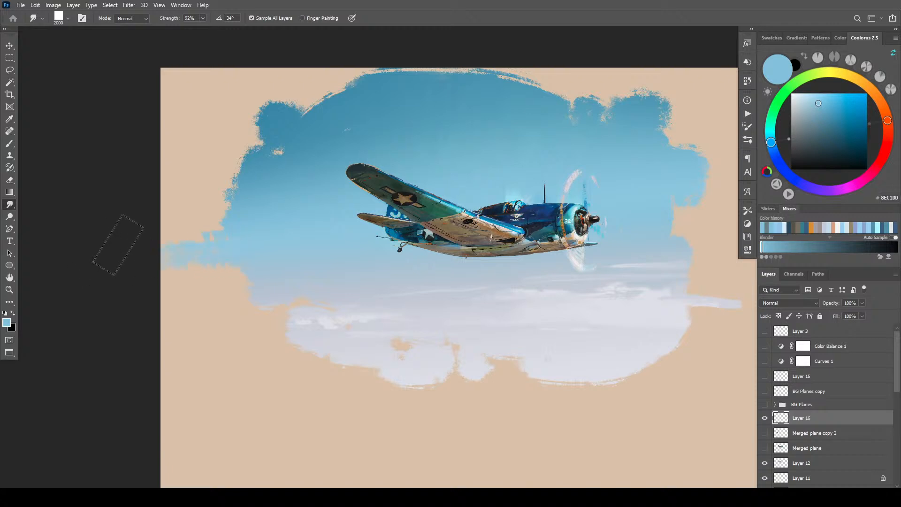
pyautogui.press(']')
pyautogui.moveTo(225, 211)
pyautogui.mouseDown()
pyautogui.moveTo(173, 209)
pyautogui.moveTo(160, 176)
pyautogui.mouseUp()
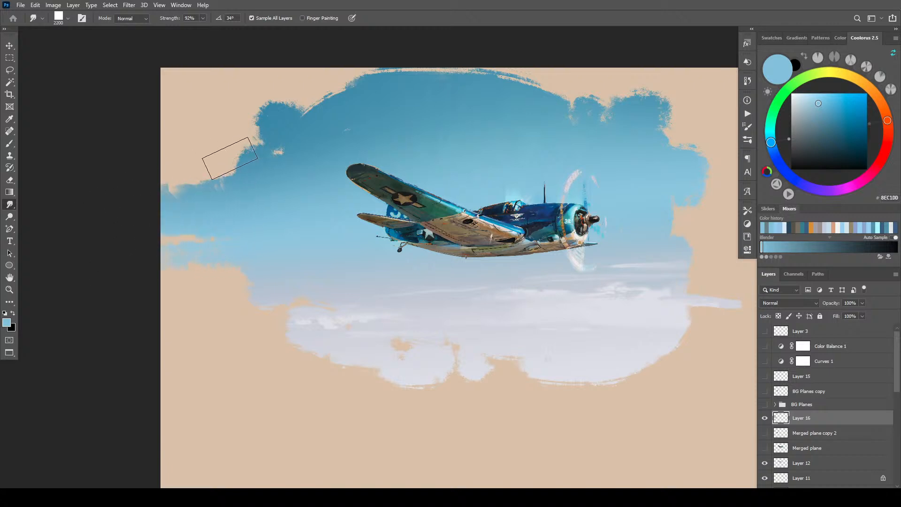
pyautogui.moveTo(237, 153); pyautogui.dragTo(126, 161)
pyautogui.moveTo(304, 120); pyautogui.dragTo(151, 139)
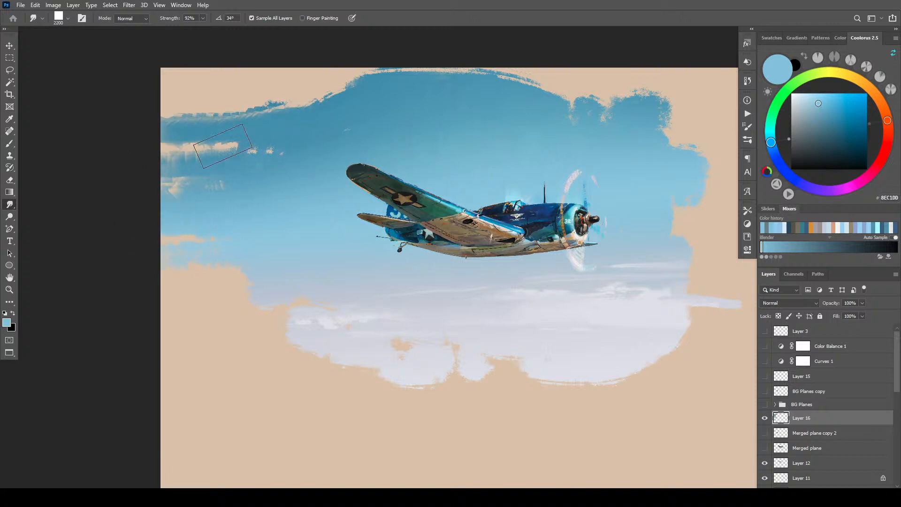
pyautogui.moveTo(281, 140); pyautogui.dragTo(141, 121)
pyautogui.moveTo(338, 101)
pyautogui.mouseDown()
pyautogui.moveTo(266, 106)
pyautogui.moveTo(162, 92)
pyautogui.mouseUp()
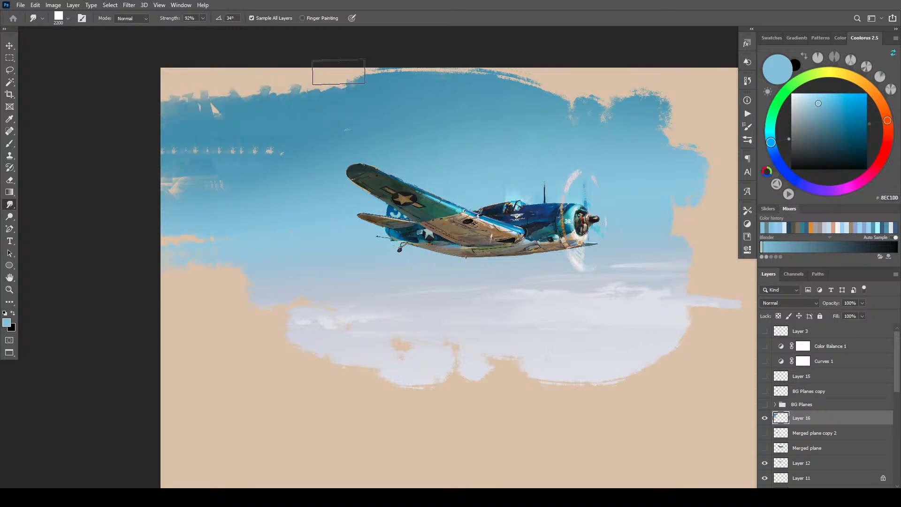
pyautogui.moveTo(357, 83)
pyautogui.mouseDown()
pyautogui.moveTo(256, 69)
pyautogui.moveTo(361, 79)
pyautogui.moveTo(309, 72)
pyautogui.moveTo(413, 61)
pyautogui.moveTo(303, 84)
pyautogui.moveTo(93, 61)
pyautogui.mouseUp()
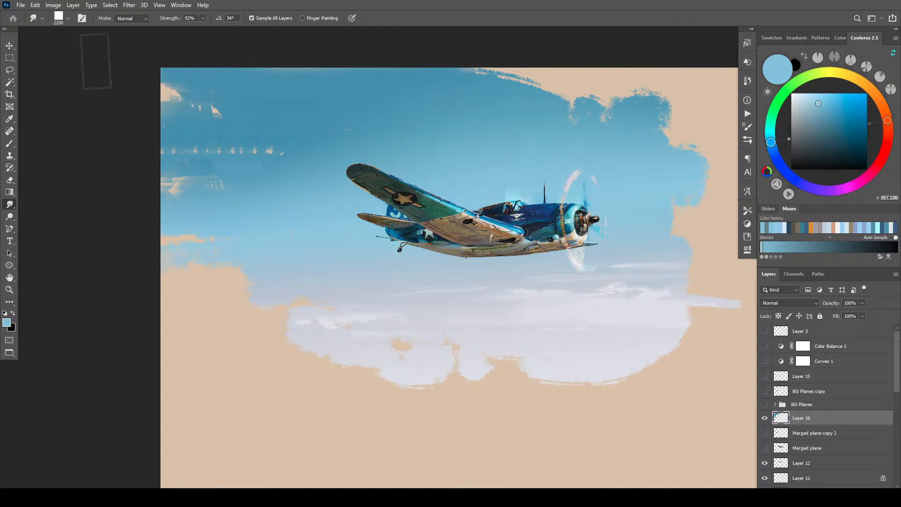
pyautogui.moveTo(291, 101)
pyautogui.mouseDown()
pyautogui.moveTo(261, 120)
pyautogui.moveTo(162, 99)
pyautogui.mouseUp()
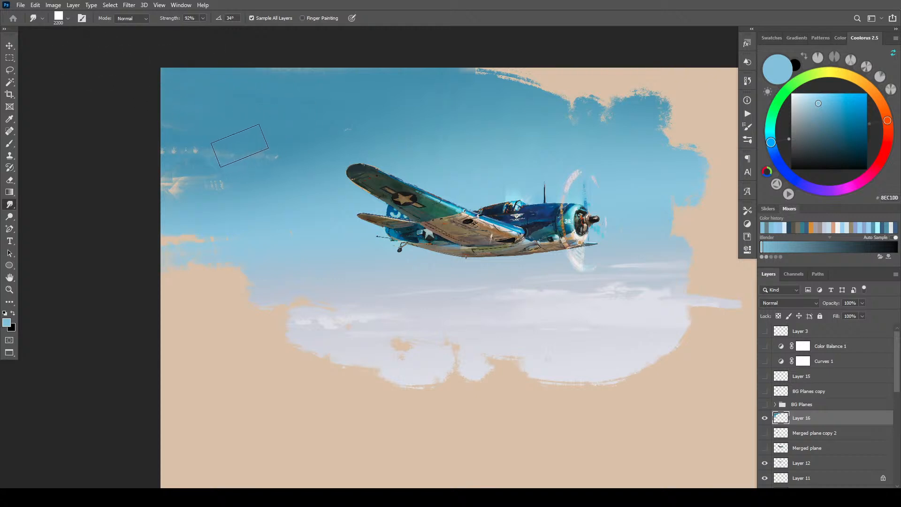
# - Smooth away the leftover beige patches in the sky near the canvas's left edge with a smaller Smudge brush
pyautogui.press('[')
pyautogui.press('[')
pyautogui.press('[')
pyautogui.press('[')
pyautogui.press('[')
pyautogui.moveTo(206, 184); pyautogui.dragTo(170, 185)
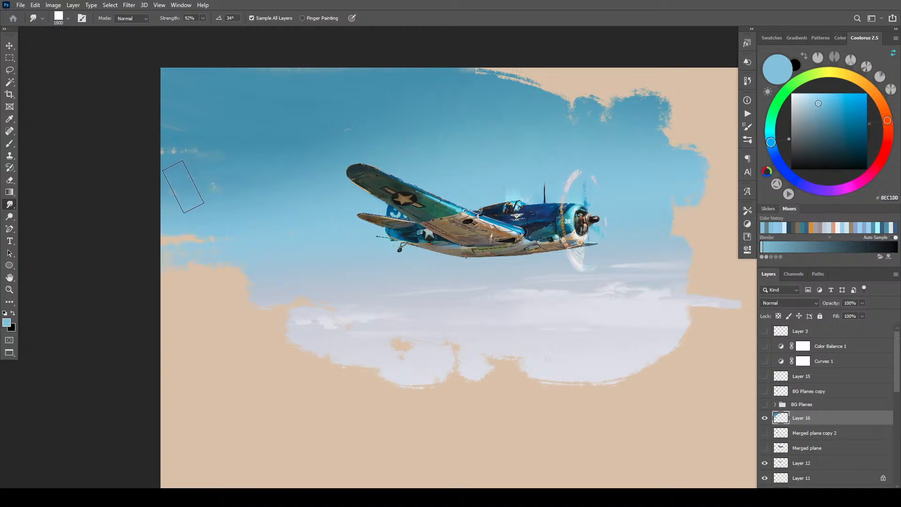
# - Smudge the sky over the canvas's upper right corner with a larger brush, up to size 2500, blending the beige gaps
pyautogui.press(']')
pyautogui.press(']')
pyautogui.moveTo(602, 82)
pyautogui.mouseDown()
pyautogui.moveTo(643, 79)
pyautogui.moveTo(541, 89)
pyautogui.moveTo(671, 68)
pyautogui.moveTo(490, 74)
pyautogui.moveTo(688, 36)
pyautogui.moveTo(604, 95)
pyautogui.moveTo(574, 104)
pyautogui.moveTo(641, 85)
pyautogui.moveTo(721, 79)
pyautogui.moveTo(683, 123)
pyautogui.moveTo(767, 91)
pyautogui.moveTo(749, 105)
pyautogui.mouseUp()
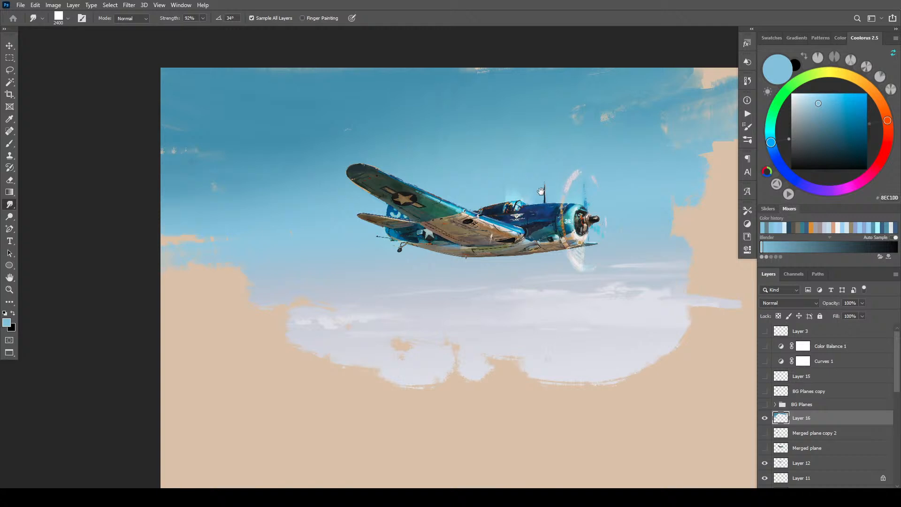
pyautogui.moveTo(541, 191); pyautogui.dragTo(354, 188)
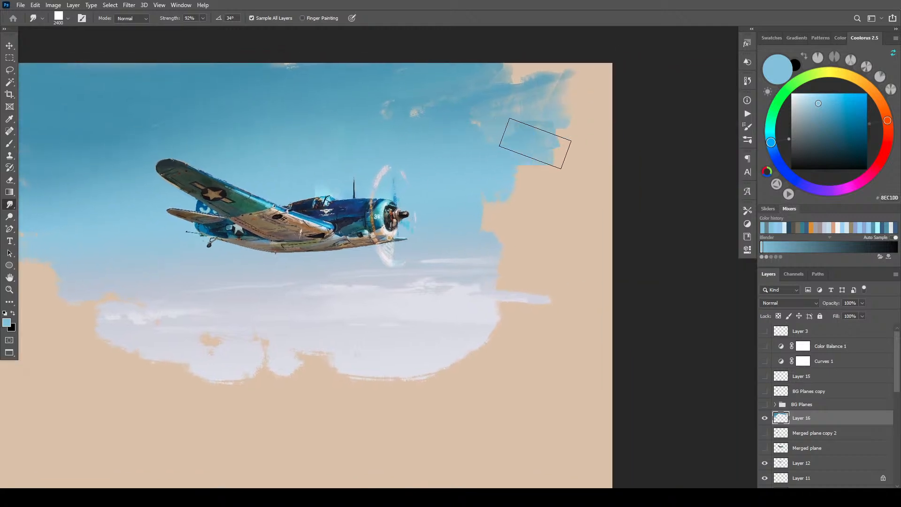
pyautogui.moveTo(536, 143); pyautogui.dragTo(643, 149)
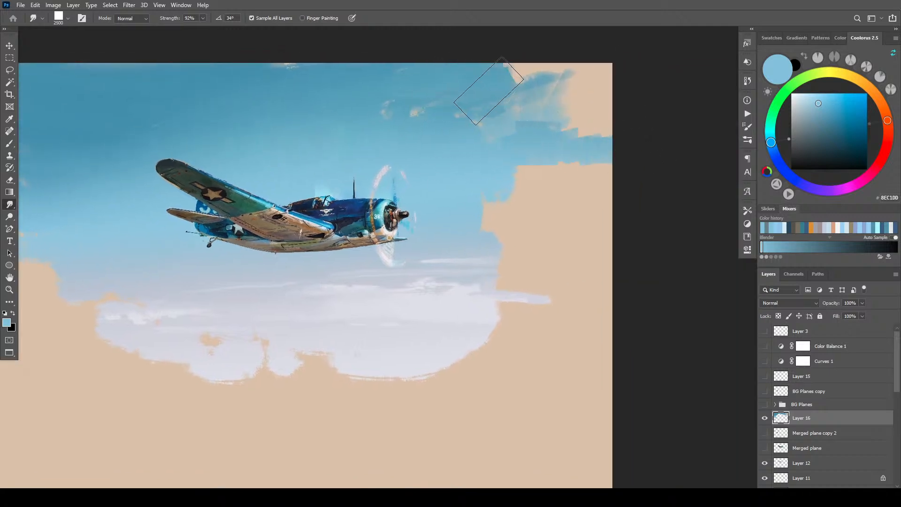
pyautogui.moveTo(489, 91); pyautogui.dragTo(605, 78)
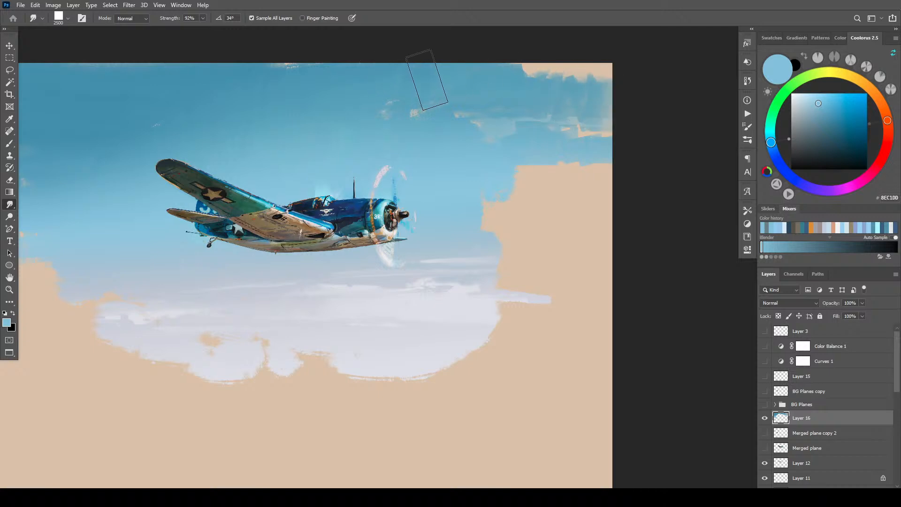
pyautogui.moveTo(493, 81)
pyautogui.mouseDown()
pyautogui.moveTo(519, 70)
pyautogui.moveTo(638, 69)
pyautogui.mouseUp()
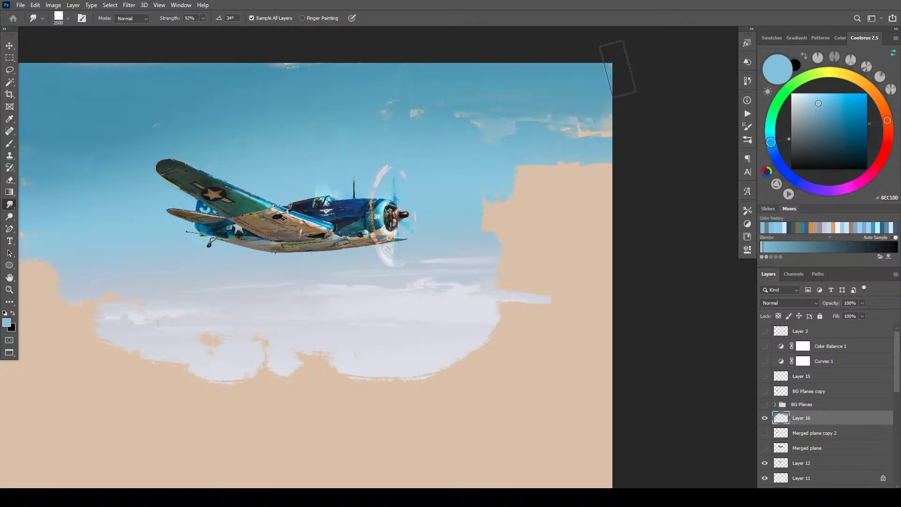
pyautogui.moveTo(413, 105); pyautogui.dragTo(533, 97)
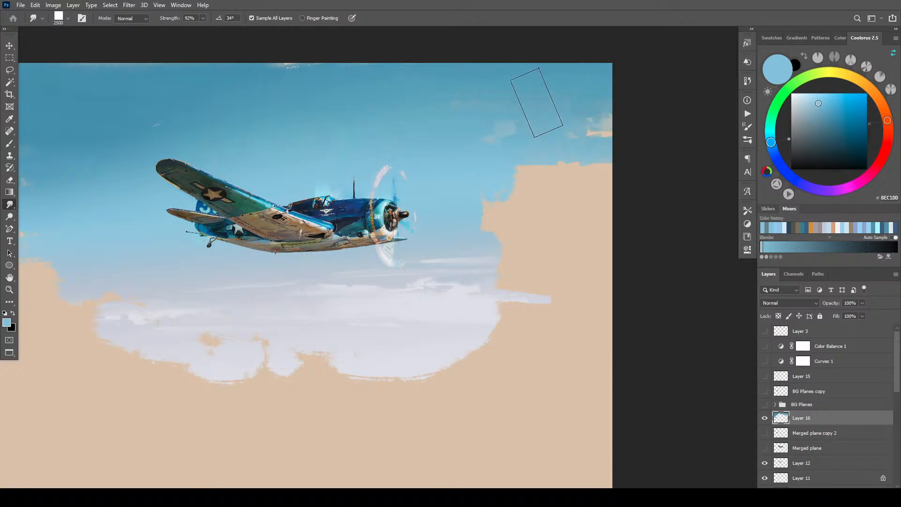
pyautogui.moveTo(440, 109); pyautogui.dragTo(547, 111)
# - Smudge the sky and pale clouds ahead of the main plane's nose out to the canvas's right edge
pyautogui.moveTo(497, 133)
pyautogui.mouseDown()
pyautogui.moveTo(561, 137)
pyautogui.moveTo(586, 150)
pyautogui.mouseUp()
pyautogui.moveTo(493, 175); pyautogui.dragTo(632, 177)
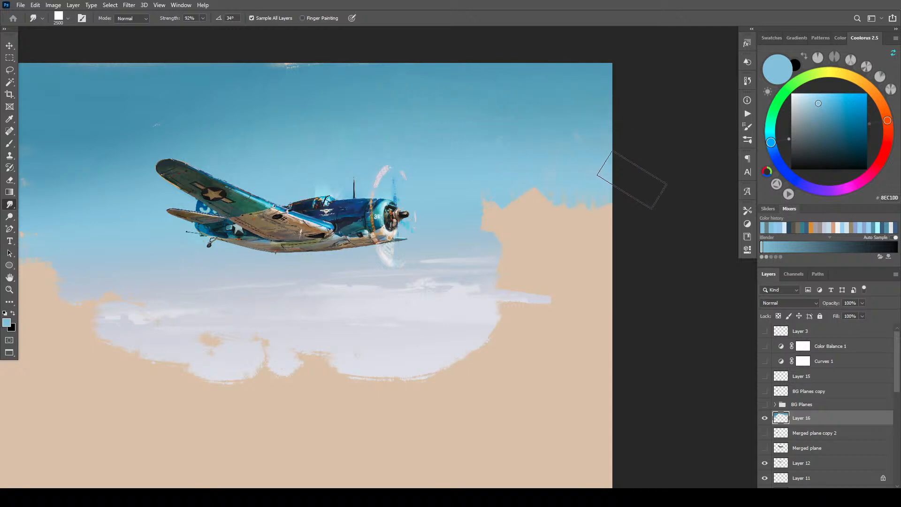
pyautogui.moveTo(484, 202); pyautogui.dragTo(614, 201)
pyautogui.moveTo(488, 238); pyautogui.dragTo(598, 232)
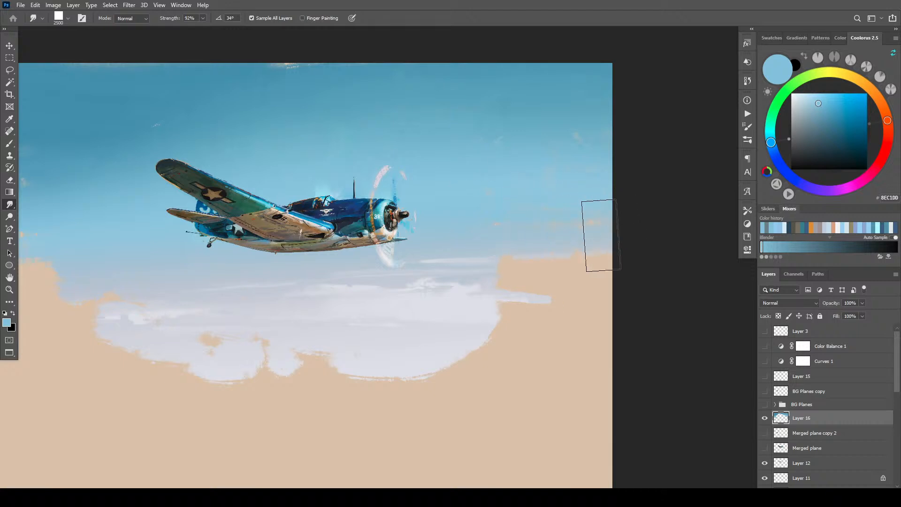
pyautogui.moveTo(496, 296)
pyautogui.mouseDown()
pyautogui.moveTo(605, 298)
pyautogui.moveTo(624, 288)
pyautogui.mouseUp()
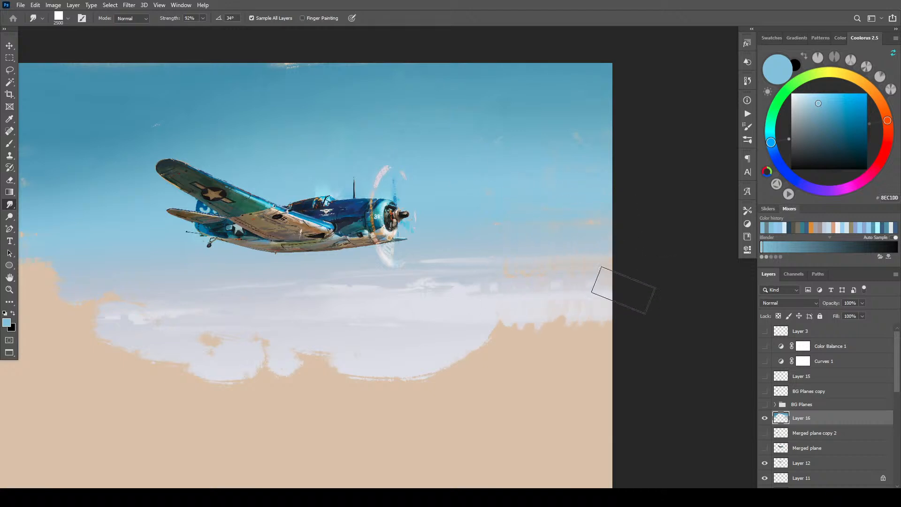
# - Smudge the pale clouds out to the canvas's right edge, and the horizon haze over the beige area to the left edge
pyautogui.moveTo(463, 338)
pyautogui.mouseDown()
pyautogui.moveTo(560, 337)
pyautogui.moveTo(576, 306)
pyautogui.mouseUp()
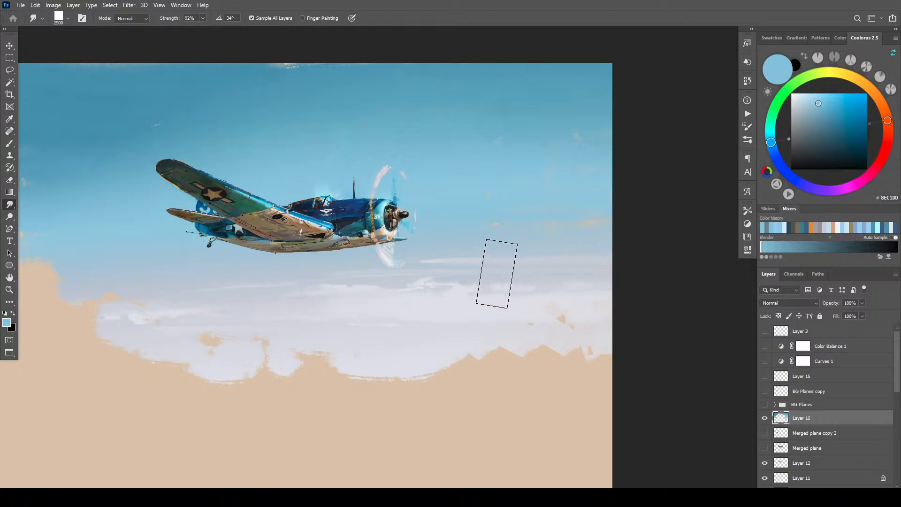
pyautogui.press('[')
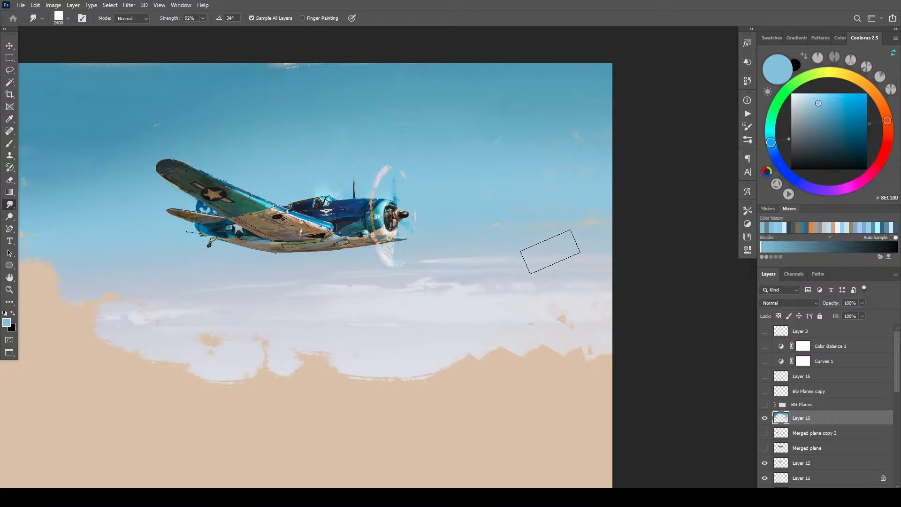
pyautogui.moveTo(267, 404); pyautogui.dragTo(450, 375)
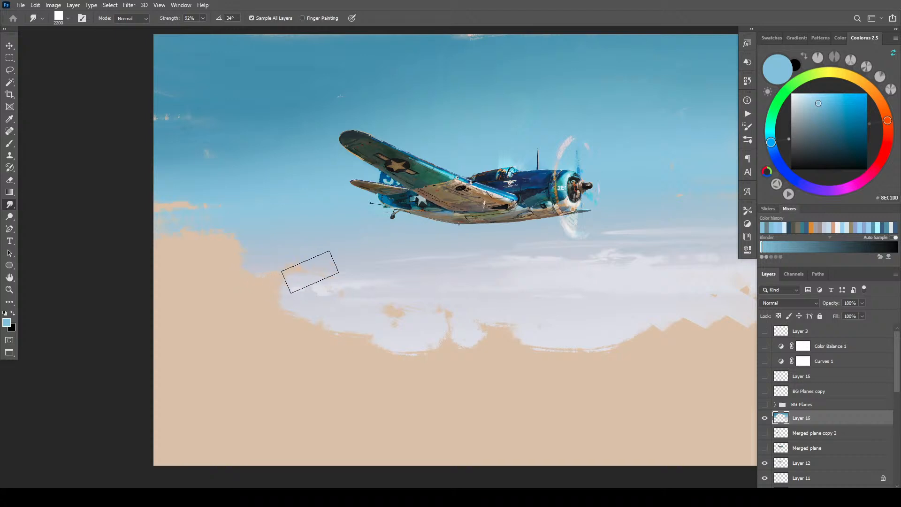
pyautogui.moveTo(310, 272)
pyautogui.mouseDown()
pyautogui.moveTo(205, 272)
pyautogui.moveTo(265, 259)
pyautogui.mouseUp()
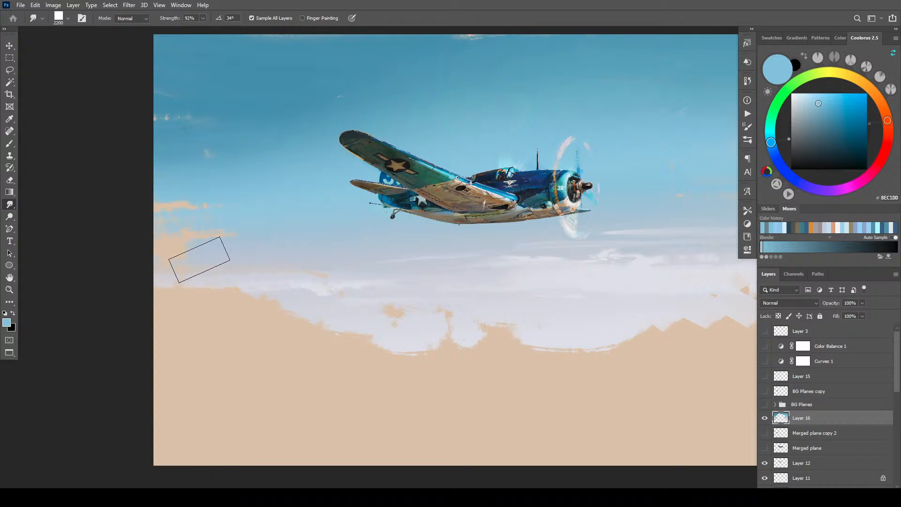
pyautogui.moveTo(226, 220); pyautogui.dragTo(136, 210)
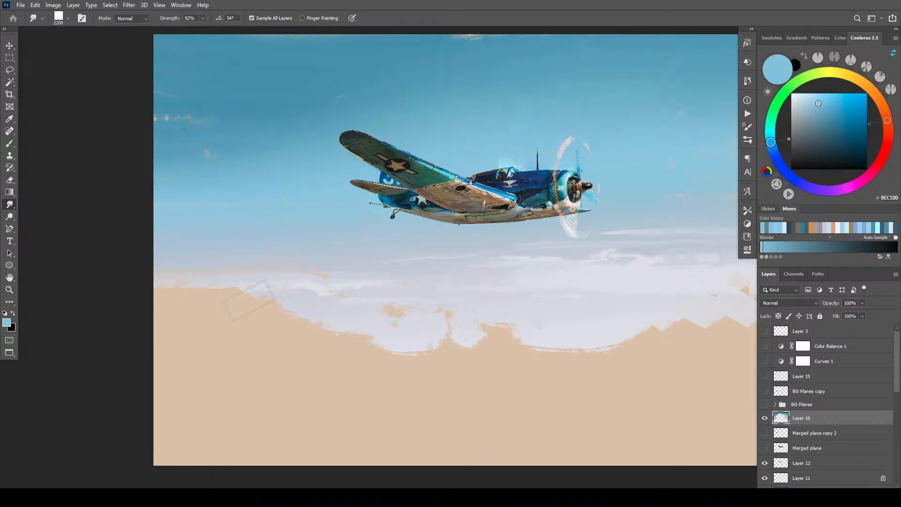
# - Smudge the pale cloud colour down into the beige area across the lower canvas, enlarging the brush to 3000
pyautogui.moveTo(169, 302)
pyautogui.mouseDown()
pyautogui.moveTo(273, 307)
pyautogui.moveTo(142, 310)
pyautogui.moveTo(251, 298)
pyautogui.moveTo(296, 316)
pyautogui.moveTo(138, 332)
pyautogui.moveTo(412, 344)
pyautogui.moveTo(422, 332)
pyautogui.moveTo(365, 360)
pyautogui.moveTo(550, 375)
pyautogui.mouseUp()
pyautogui.press(']')
pyautogui.press(']')
pyautogui.moveTo(692, 397)
pyautogui.mouseDown()
pyautogui.moveTo(352, 328)
pyautogui.moveTo(218, 357)
pyautogui.moveTo(298, 368)
pyautogui.moveTo(318, 388)
pyautogui.moveTo(461, 396)
pyautogui.moveTo(358, 340)
pyautogui.moveTo(463, 338)
pyautogui.moveTo(427, 314)
pyautogui.mouseUp()
pyautogui.press(']')
pyautogui.press(']')
pyautogui.press(']')
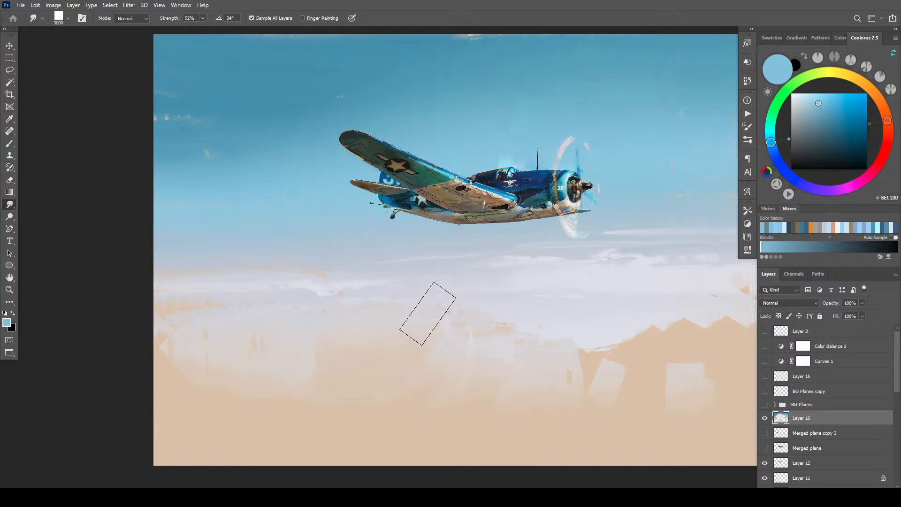
# - Blend the beige gaps below and ahead of the main plane into the clouds, varying the Smudge brush between 1600 and 3000
pyautogui.moveTo(296, 324)
pyautogui.mouseDown()
pyautogui.moveTo(493, 336)
pyautogui.moveTo(459, 345)
pyautogui.moveTo(606, 343)
pyautogui.moveTo(500, 349)
pyautogui.moveTo(550, 350)
pyautogui.moveTo(654, 318)
pyautogui.moveTo(656, 326)
pyautogui.moveTo(588, 341)
pyautogui.moveTo(729, 352)
pyautogui.mouseUp()
pyautogui.press('[')
pyautogui.press('[')
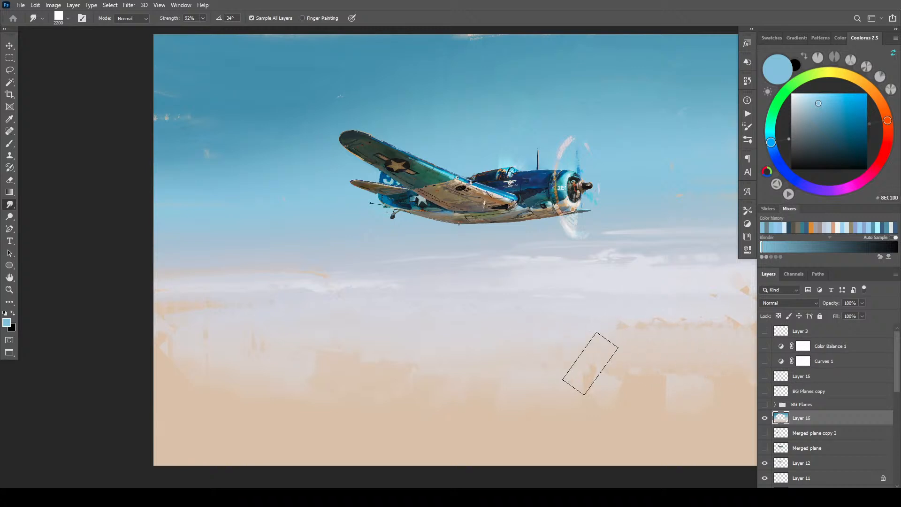
pyautogui.moveTo(571, 386); pyautogui.dragTo(465, 372)
pyautogui.press('[')
pyautogui.press('[')
pyautogui.press('[')
pyautogui.press('[')
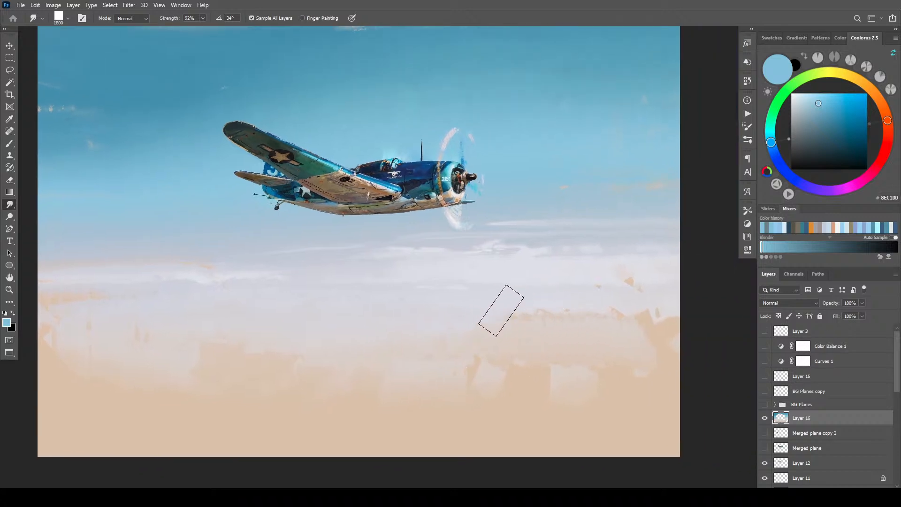
pyautogui.moveTo(501, 310)
pyautogui.mouseDown()
pyautogui.moveTo(591, 315)
pyautogui.moveTo(604, 277)
pyautogui.mouseUp()
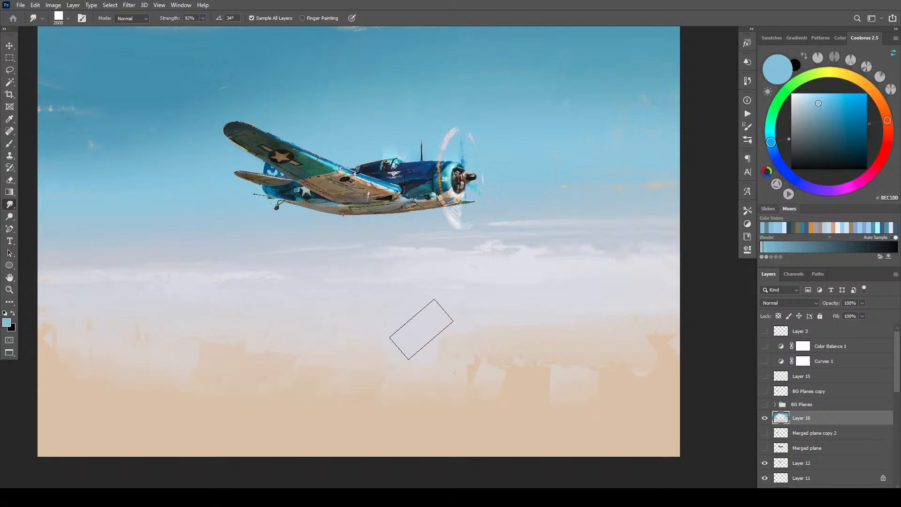
# - Smudge the pale clouds down near the canvas's bottom centre and across to its right edge, using sizes up to 3000
pyautogui.moveTo(436, 392); pyautogui.dragTo(442, 402)
pyautogui.moveTo(440, 340)
pyautogui.mouseDown()
pyautogui.moveTo(440, 401)
pyautogui.moveTo(477, 340)
pyautogui.moveTo(466, 350)
pyautogui.moveTo(506, 355)
pyautogui.moveTo(485, 353)
pyautogui.moveTo(624, 358)
pyautogui.moveTo(624, 344)
pyautogui.mouseUp()
pyautogui.press(']')
pyautogui.press(']')
pyautogui.press(']')
pyautogui.press(']')
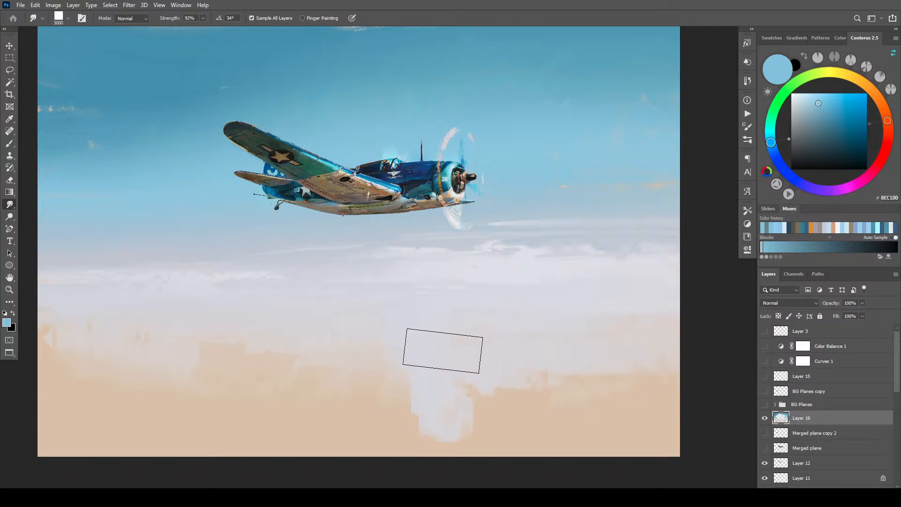
pyautogui.moveTo(451, 336)
pyautogui.mouseDown()
pyautogui.moveTo(524, 336)
pyautogui.moveTo(583, 350)
pyautogui.moveTo(704, 338)
pyautogui.mouseUp()
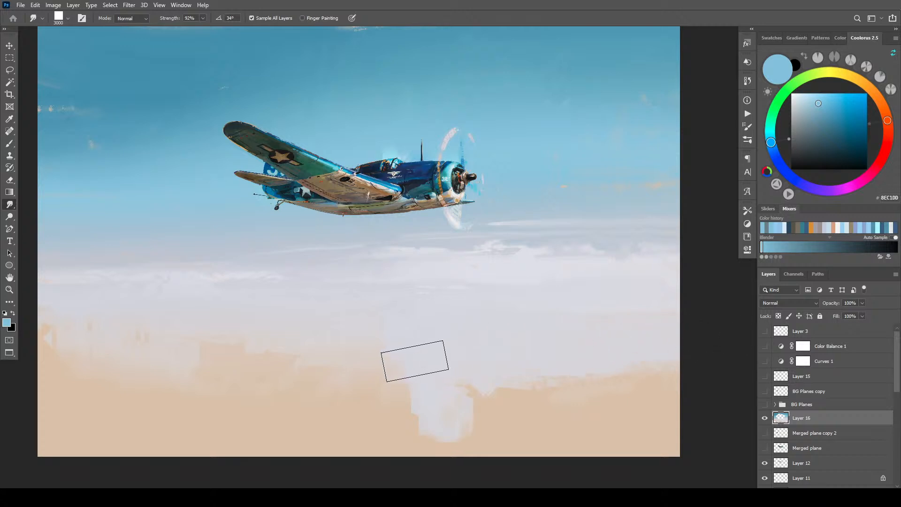
# - Smudge the pale cloud band across the lower beige area to the canvas's left edge and enlarge the brush to 3200
pyautogui.moveTo(414, 361)
pyautogui.mouseDown()
pyautogui.moveTo(198, 356)
pyautogui.moveTo(75, 362)
pyautogui.mouseUp()
pyautogui.moveTo(344, 336)
pyautogui.mouseDown()
pyautogui.moveTo(104, 356)
pyautogui.moveTo(70, 355)
pyautogui.moveTo(66, 343)
pyautogui.mouseUp()
pyautogui.press(']')
pyautogui.press(']')
pyautogui.press(']')
pyautogui.press(']')
pyautogui.press(']')
pyautogui.press(']')
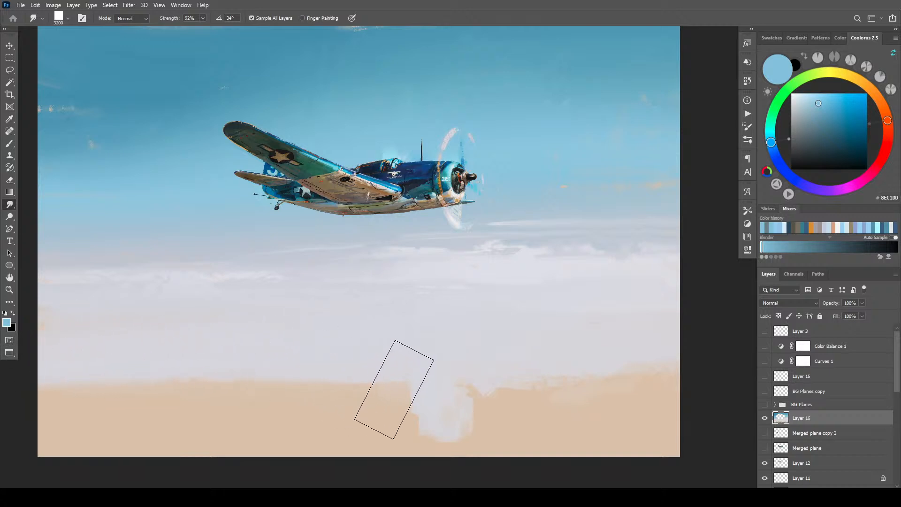
# - Cover the remaining beige strip along the canvas's bottom edge with pale cloud colour, using a larger Smudge brush
pyautogui.moveTo(403, 382)
pyautogui.mouseDown()
pyautogui.moveTo(381, 466)
pyautogui.moveTo(375, 418)
pyautogui.moveTo(394, 404)
pyautogui.moveTo(261, 394)
pyautogui.moveTo(74, 406)
pyautogui.moveTo(332, 393)
pyautogui.moveTo(373, 414)
pyautogui.moveTo(270, 421)
pyautogui.moveTo(160, 412)
pyautogui.moveTo(43, 424)
pyautogui.moveTo(339, 378)
pyautogui.moveTo(224, 393)
pyautogui.moveTo(36, 378)
pyautogui.moveTo(394, 379)
pyautogui.moveTo(475, 400)
pyautogui.moveTo(467, 407)
pyautogui.moveTo(553, 419)
pyautogui.moveTo(649, 411)
pyautogui.moveTo(461, 417)
pyautogui.moveTo(638, 415)
pyautogui.moveTo(541, 411)
pyautogui.moveTo(660, 406)
pyautogui.moveTo(487, 407)
pyautogui.moveTo(505, 399)
pyautogui.moveTo(460, 372)
pyautogui.moveTo(641, 376)
pyautogui.moveTo(486, 392)
pyautogui.moveTo(673, 391)
pyautogui.moveTo(505, 397)
pyautogui.moveTo(614, 403)
pyautogui.moveTo(490, 416)
pyautogui.moveTo(588, 418)
pyautogui.moveTo(530, 423)
pyautogui.moveTo(516, 436)
pyautogui.moveTo(646, 427)
pyautogui.moveTo(581, 432)
pyautogui.moveTo(610, 425)
pyautogui.moveTo(588, 416)
pyautogui.moveTo(643, 411)
pyautogui.moveTo(298, 415)
pyautogui.moveTo(150, 404)
pyautogui.moveTo(84, 415)
pyautogui.moveTo(142, 423)
pyautogui.moveTo(106, 430)
pyautogui.moveTo(176, 428)
pyautogui.moveTo(251, 444)
pyautogui.moveTo(122, 411)
pyautogui.moveTo(116, 427)
pyautogui.moveTo(624, 452)
pyautogui.moveTo(648, 422)
pyautogui.mouseUp()
pyautogui.press(']')
pyautogui.press(']')
pyautogui.press(']')
pyautogui.press(']')
pyautogui.press(']')
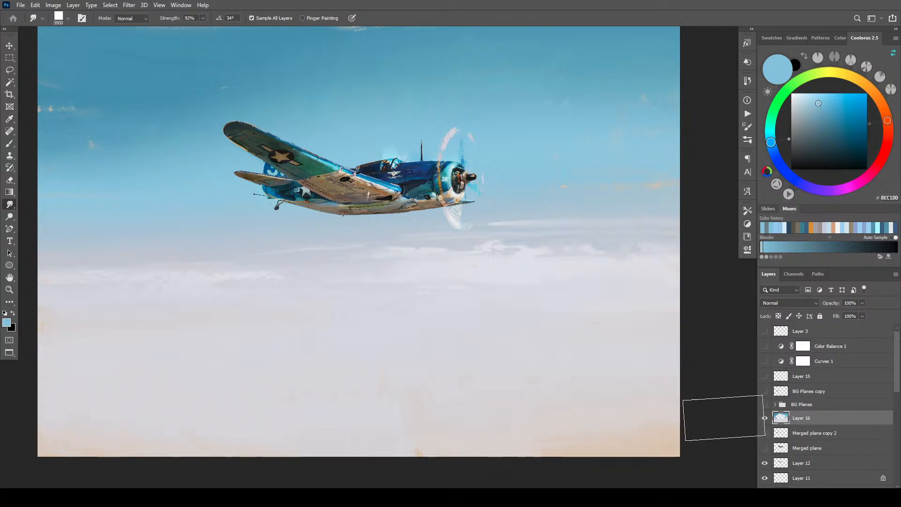
# - Reduce the Smudge brush size and show the BG Planes group, Curves 1 and Color Balance 1 over the extended sky
pyautogui.press('[')
pyautogui.press('[')
pyautogui.press('[')
pyautogui.press('[')
pyautogui.press('[')
pyautogui.press('[')
pyautogui.press('[')
pyautogui.press('[')
pyautogui.press('[')
pyautogui.press('[')
pyautogui.press('[')
pyautogui.press('[')
pyautogui.press('[')
pyautogui.press('[')
pyautogui.press('[')
pyautogui.press('[')
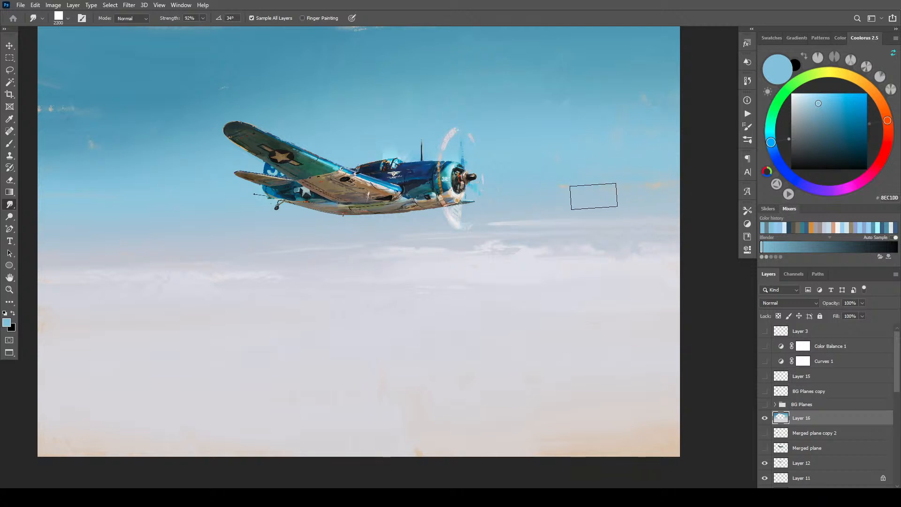
pyautogui.click(765, 404)
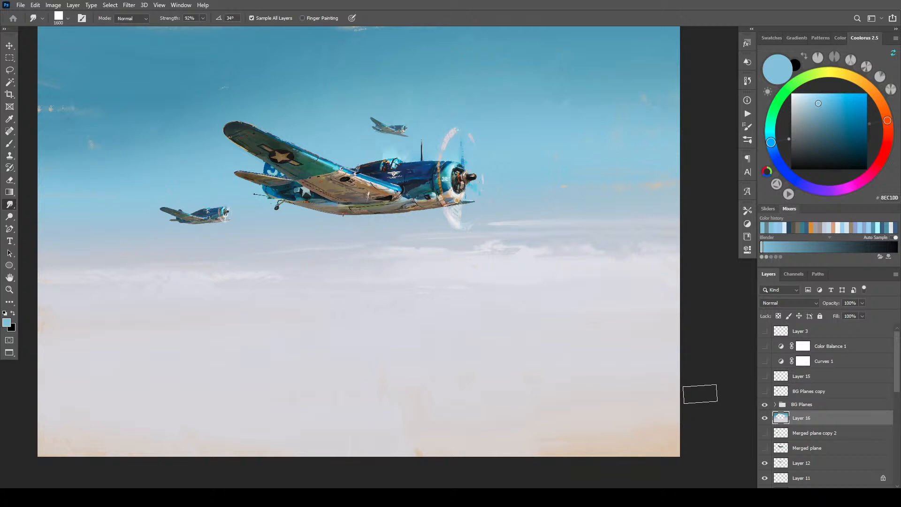
pyautogui.scroll(-10, 710, 389)
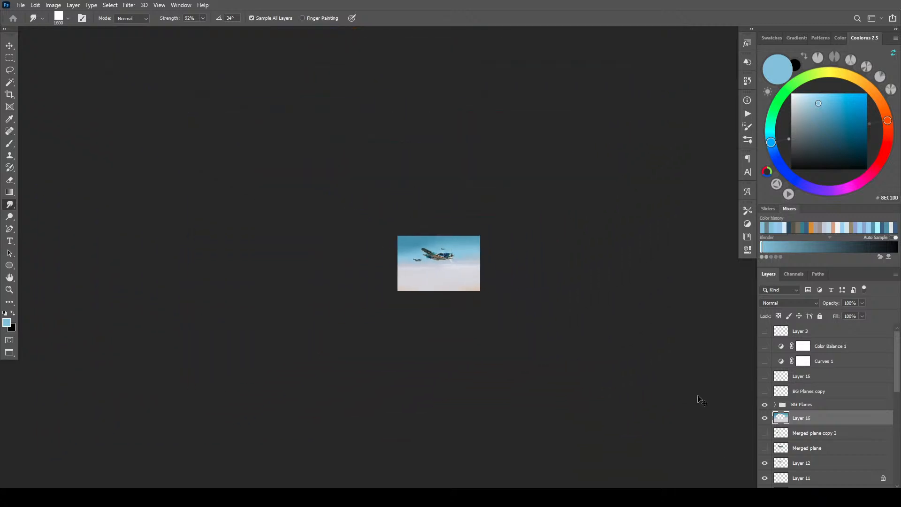
pyautogui.scroll(10, 699, 400)
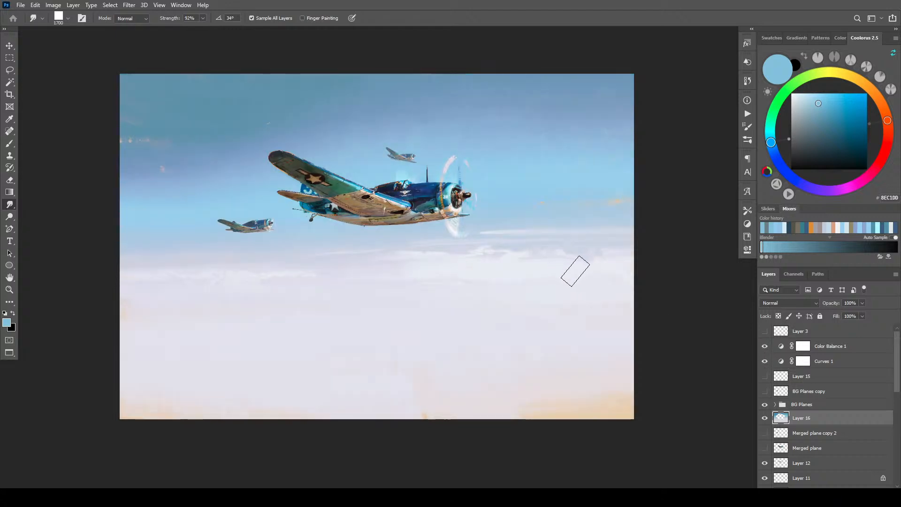
# - Check the whole image and compare the sky with and without the Curves 1 adjustment
pyautogui.scroll(-10, 563, 282)
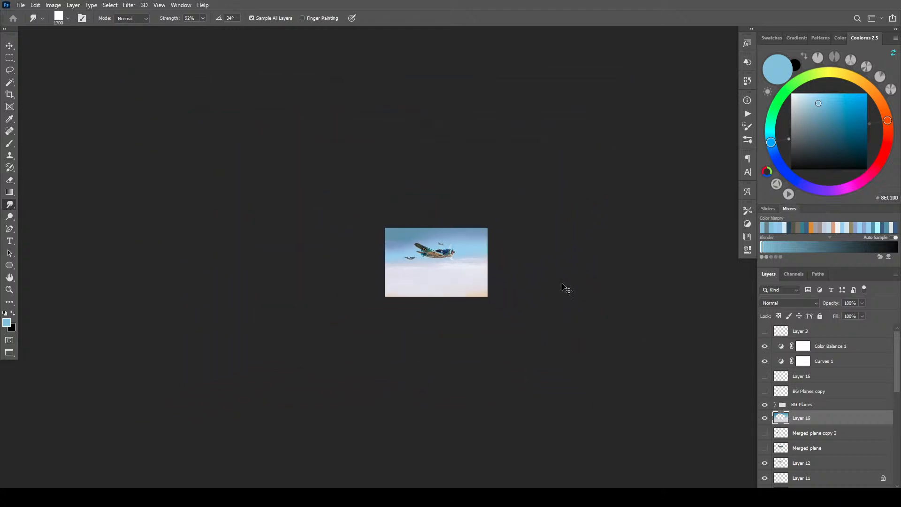
pyautogui.scroll(10, 563, 288)
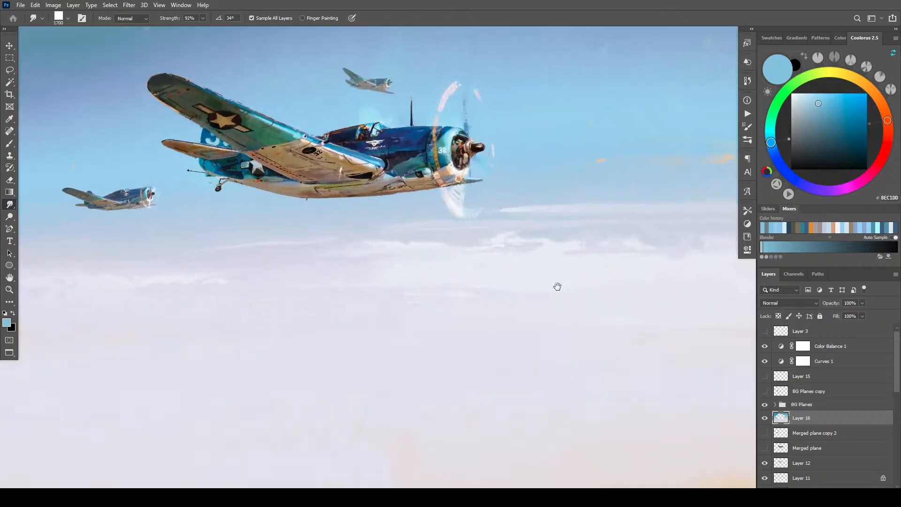
pyautogui.moveTo(558, 288)
pyautogui.mouseDown()
pyautogui.moveTo(605, 367)
pyautogui.moveTo(668, 306)
pyautogui.mouseUp()
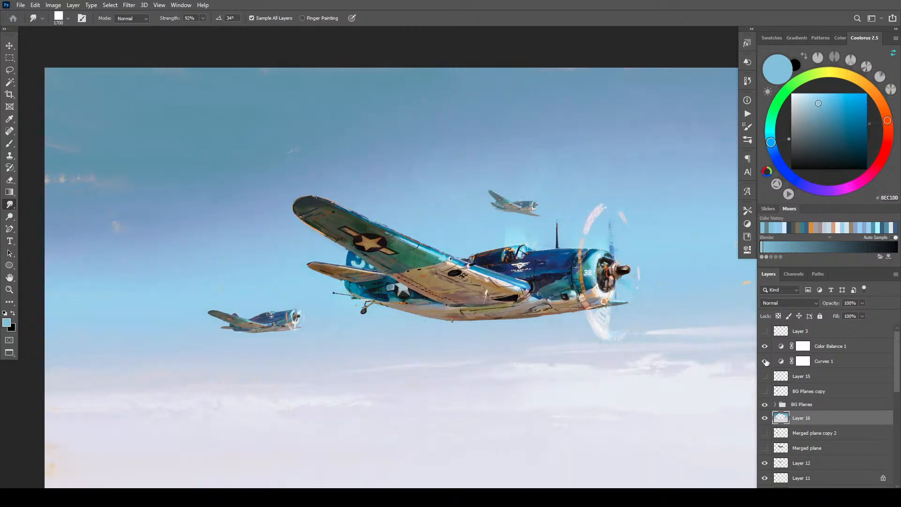
pyautogui.click(765, 361)
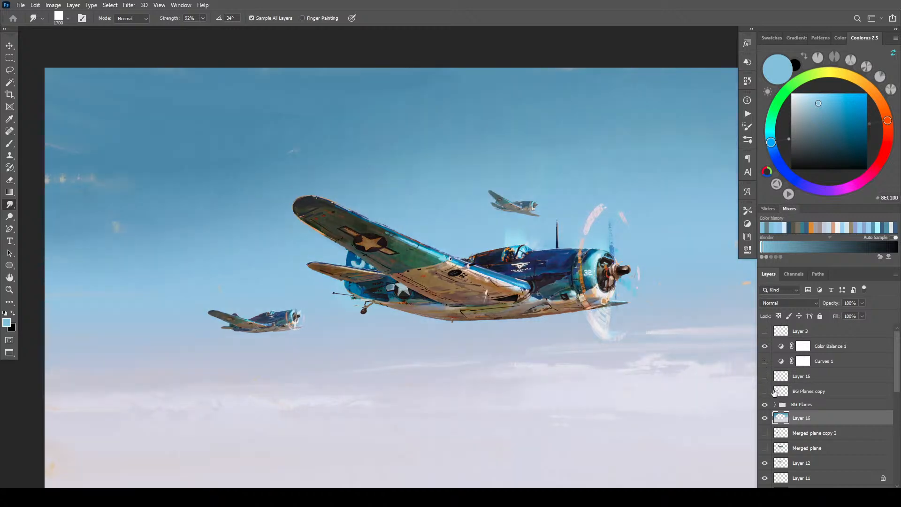
pyautogui.click(765, 362)
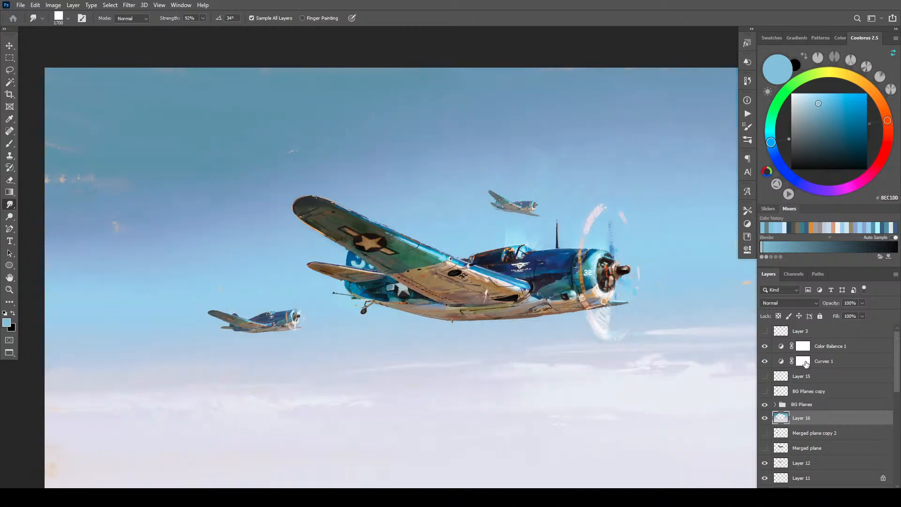
# - Target the Curves 1 layer mask with black as the foreground colour and choose the AirSoft brush preset
pyautogui.click(833, 365)
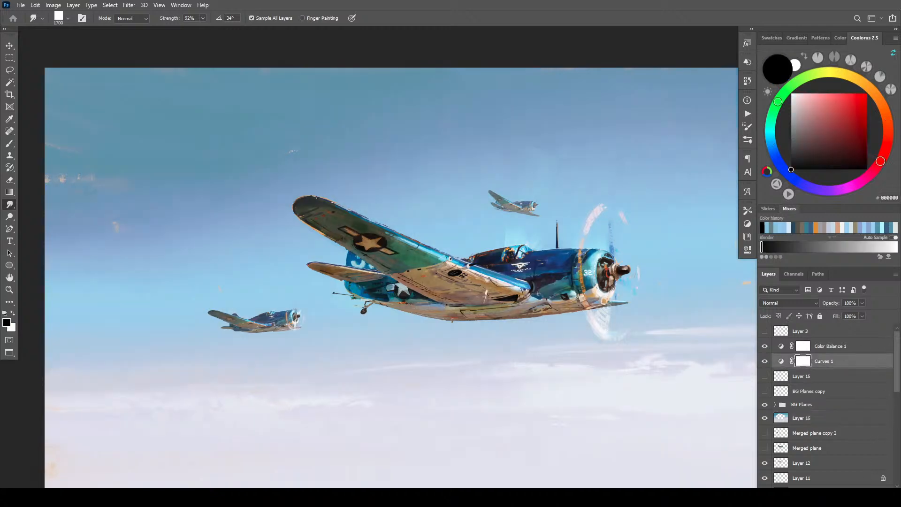
pyautogui.press('b')
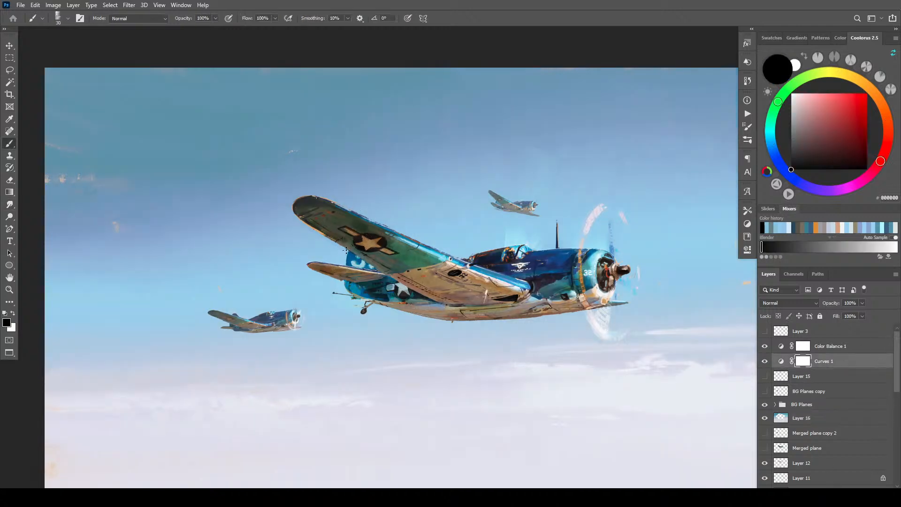
pyautogui.rightClick(326, 202)
pyautogui.moveTo(657, 303)
pyautogui.mouseDown()
pyautogui.moveTo(660, 446)
pyautogui.moveTo(667, 373)
pyautogui.mouseUp()
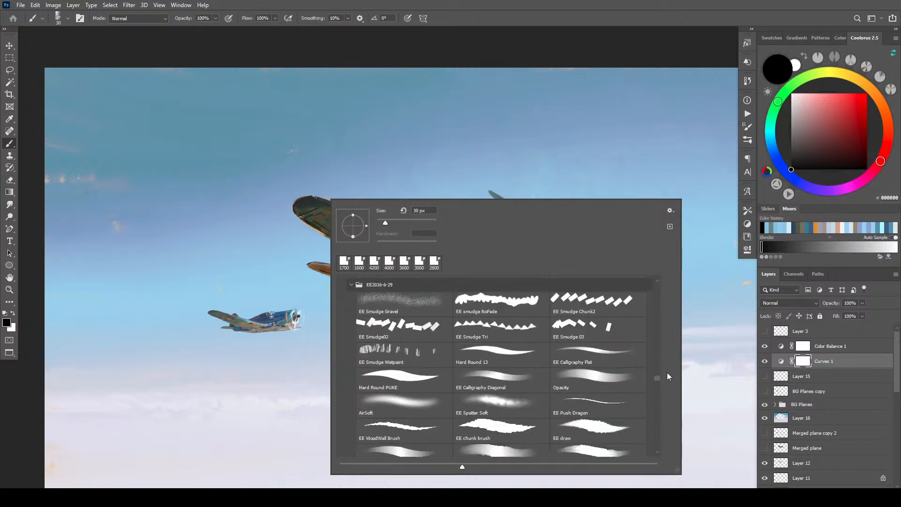
pyautogui.click(404, 401)
pyautogui.press('Return')
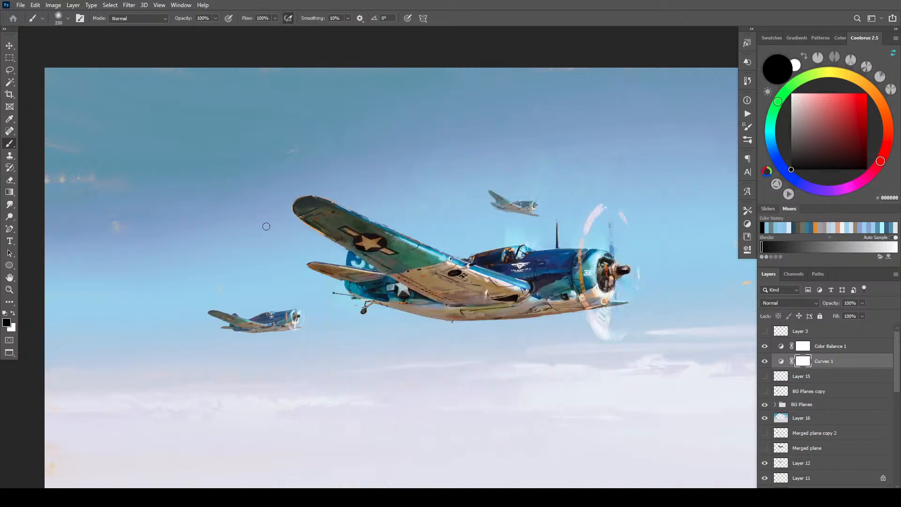
# - Paint black on the Curves 1 mask over the sky above the planes with the soft brush at sizes 2300 and 2200
pyautogui.press(']')
pyautogui.press(']')
pyautogui.press(']')
pyautogui.press(']')
pyautogui.press(']')
pyautogui.press(']')
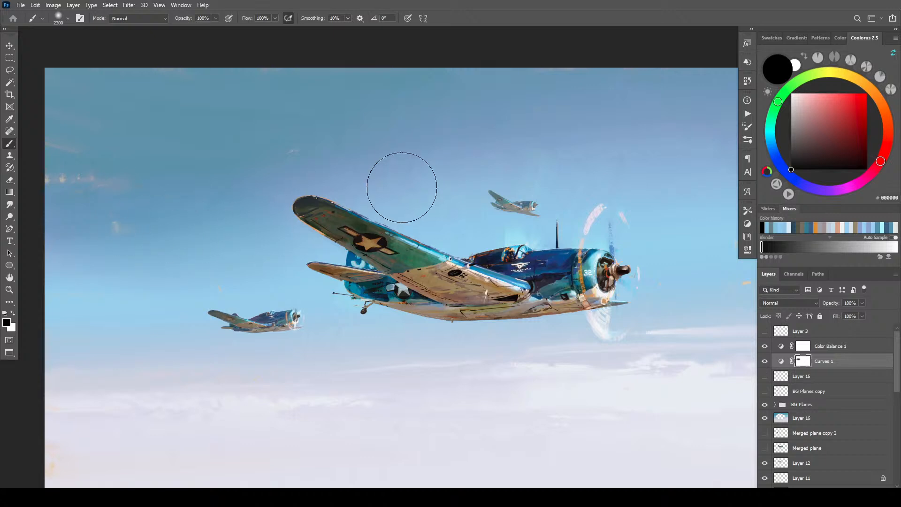
pyautogui.press('[')
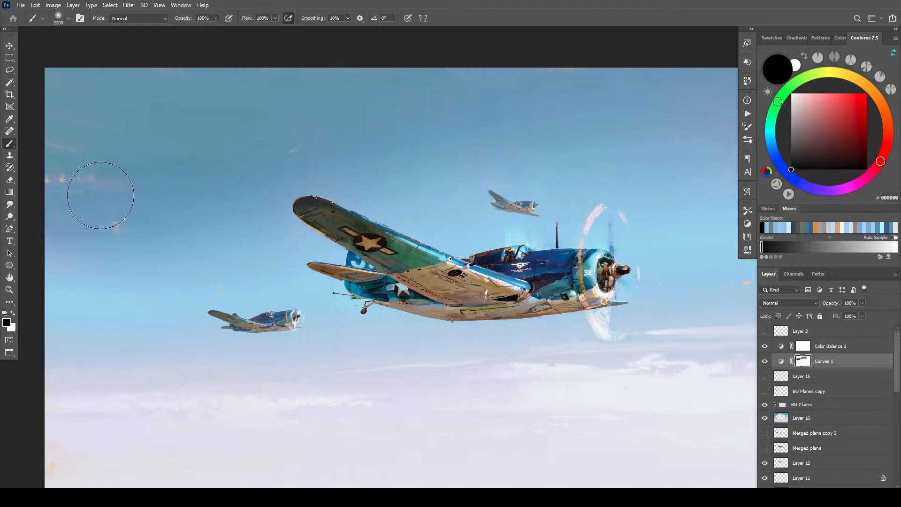
# - Extend the black painting on the Curves 1 mask across the upper right sky, enlarging the soft brush to 2900
pyautogui.hscroll(10, 171, 278)
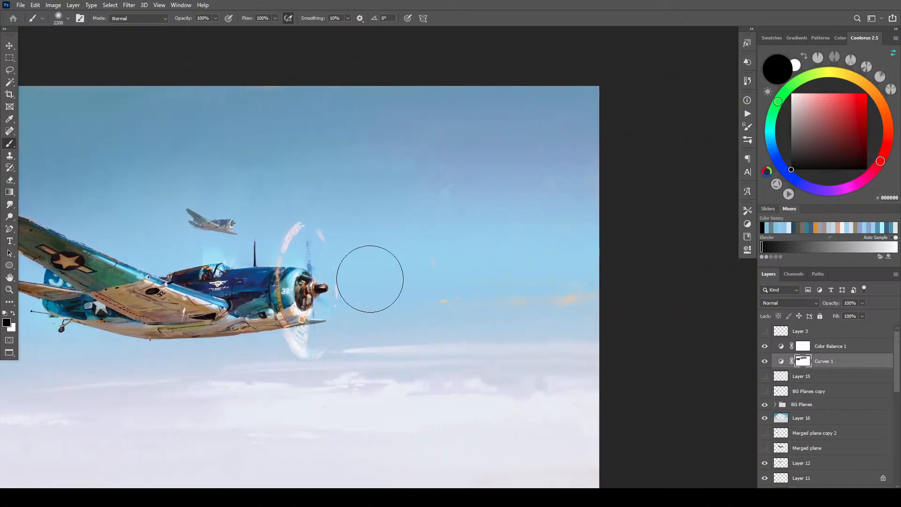
pyautogui.press(']')
pyautogui.press(']')
pyautogui.press(']')
pyautogui.press(']')
pyautogui.press(']')
pyautogui.press(']')
pyautogui.press(']')
pyautogui.moveTo(176, 201); pyautogui.dragTo(340, 266)
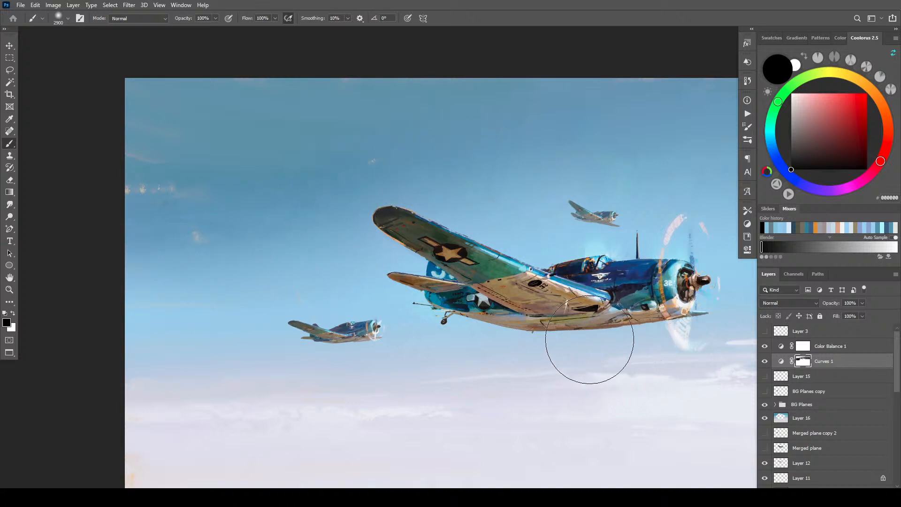
# - Review the painting full screen and compare the main plane with the reference photo
pyautogui.press('space')
pyautogui.moveTo(582, 346); pyautogui.dragTo(537, 338)
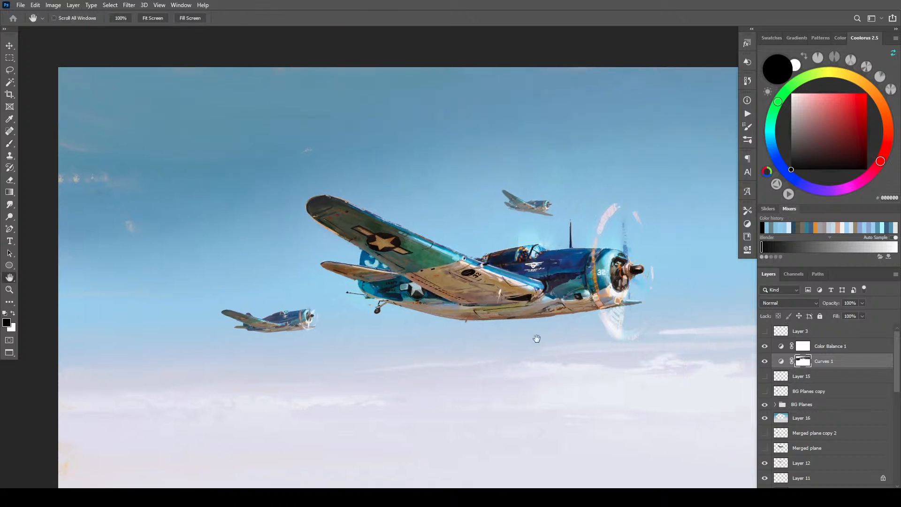
pyautogui.keyDown('alt'); pyautogui.click(544, 480); pyautogui.keyUp('alt')
pyautogui.keyDown('ctrl'); pyautogui.click(546, 480); pyautogui.keyUp('ctrl')
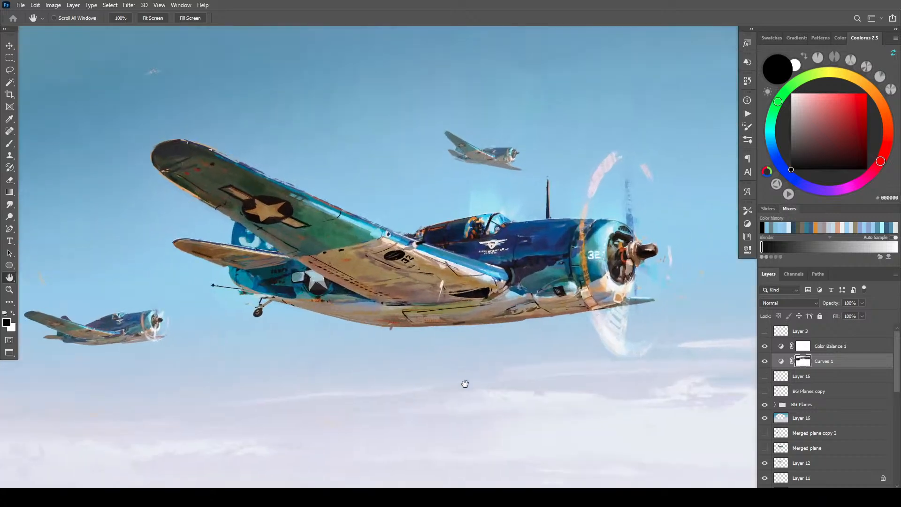
pyautogui.moveTo(465, 384); pyautogui.dragTo(504, 412)
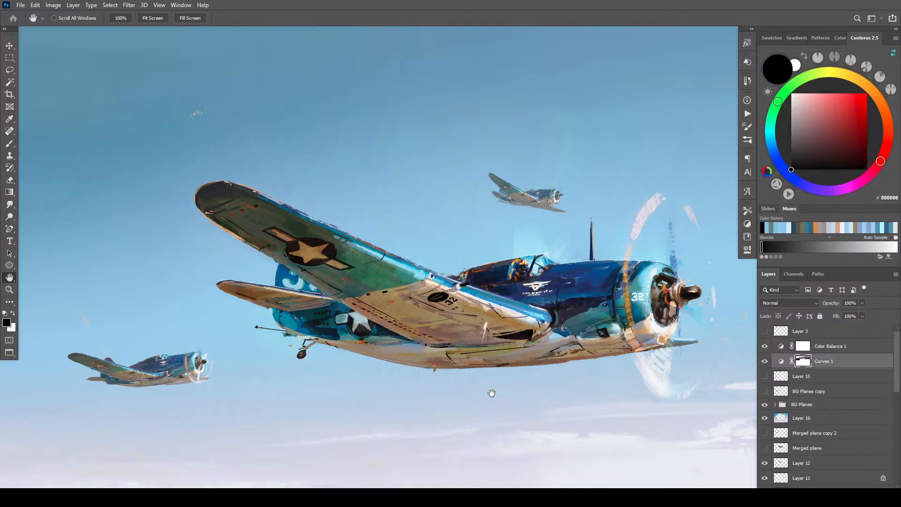
pyautogui.press('f')
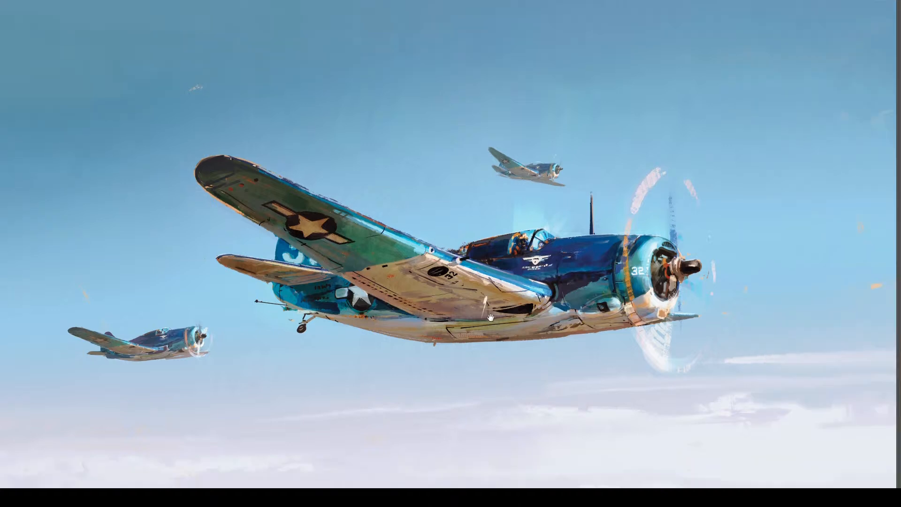
pyautogui.scroll(-2, 491, 318)
pyautogui.moveTo(488, 309); pyautogui.dragTo(508, 330)
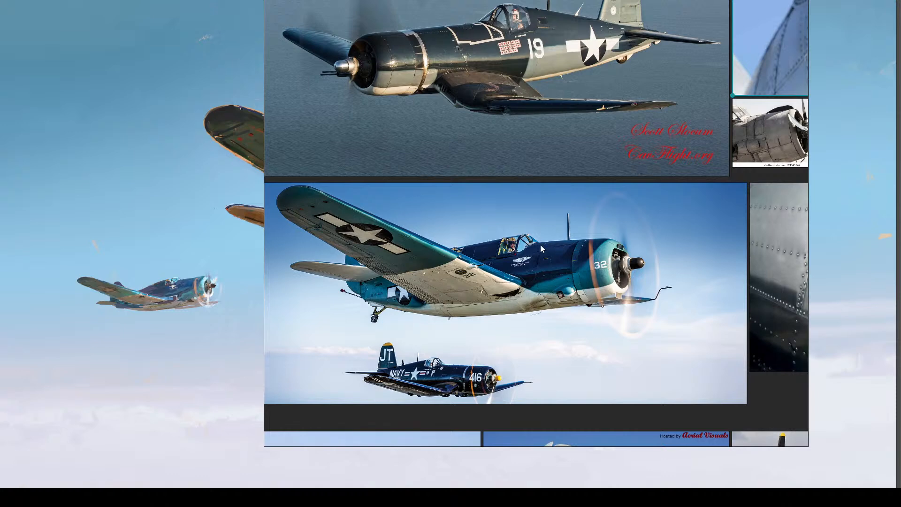
pyautogui.moveTo(453, 319)
pyautogui.mouseDown()
pyautogui.moveTo(578, 300)
pyautogui.moveTo(900, 291)
pyautogui.mouseUp()
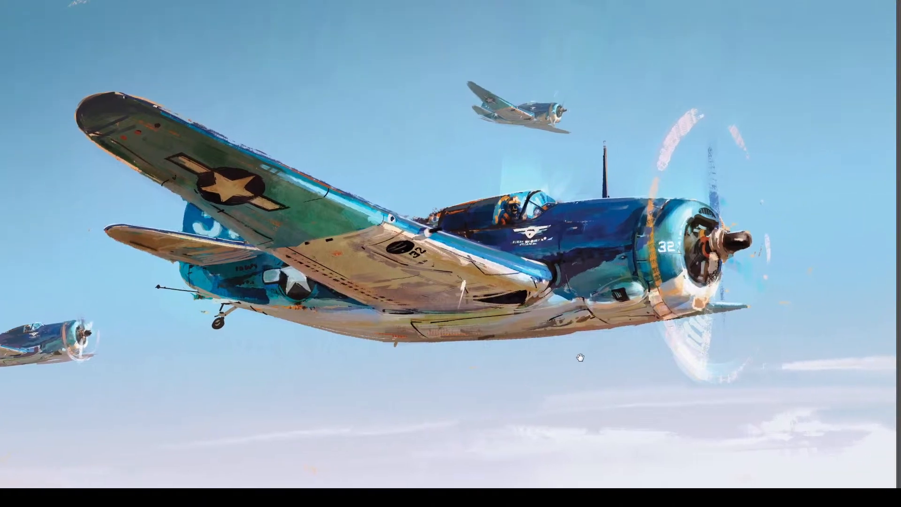
pyautogui.click(587, 362)
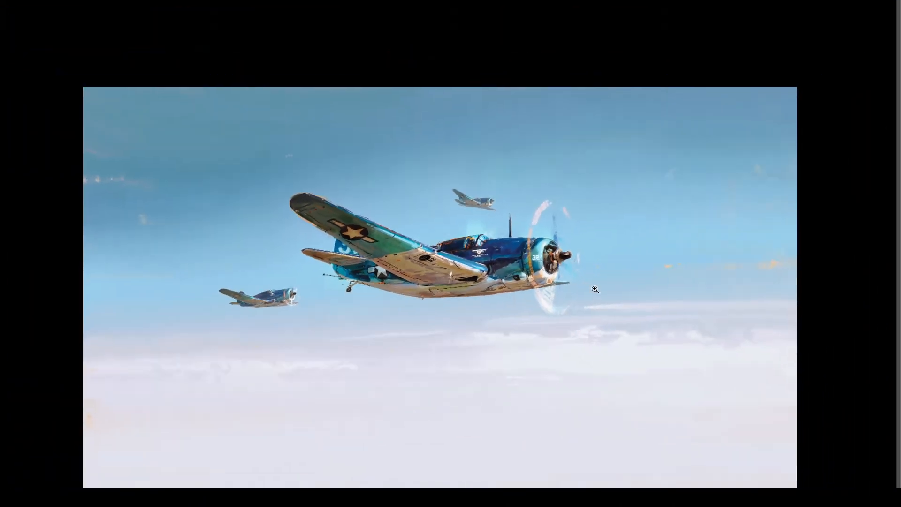